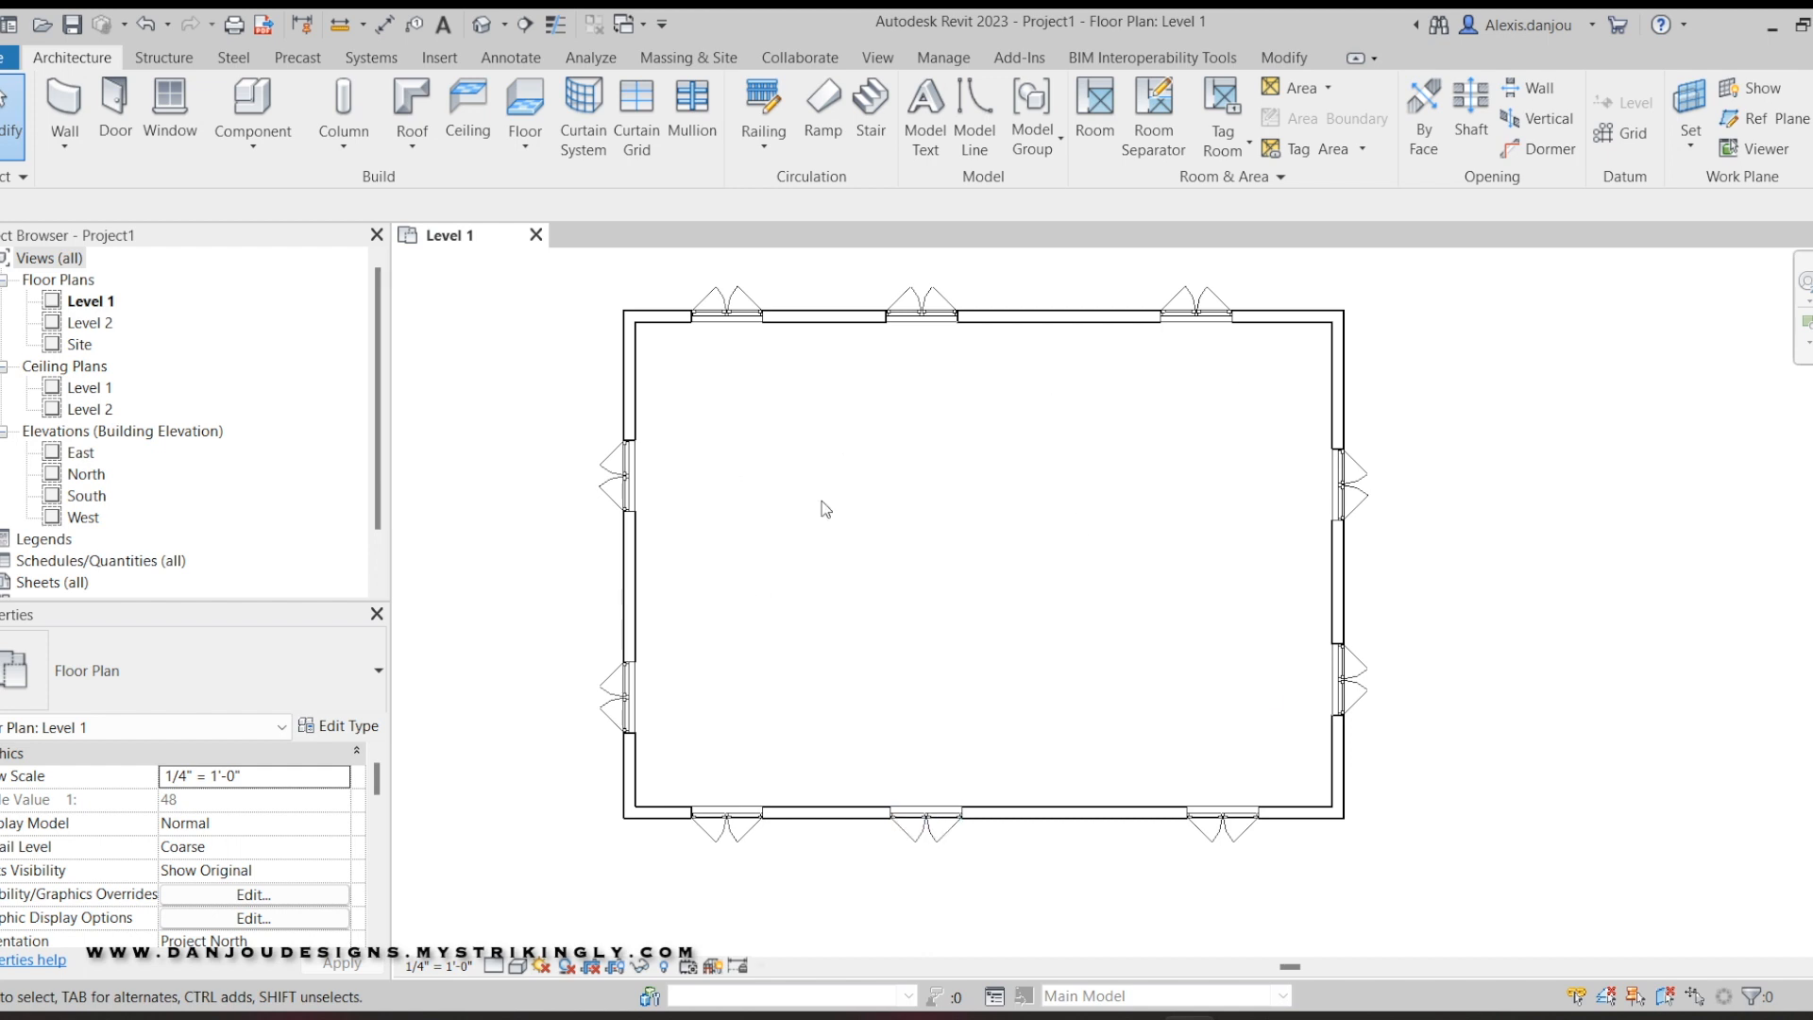
Create a new family from the Casework template in the English-Imperial templates folder.
{"action": "middle_click_drag", "start_coordinate": [1087, 517], "coordinate": [1008, 463]}
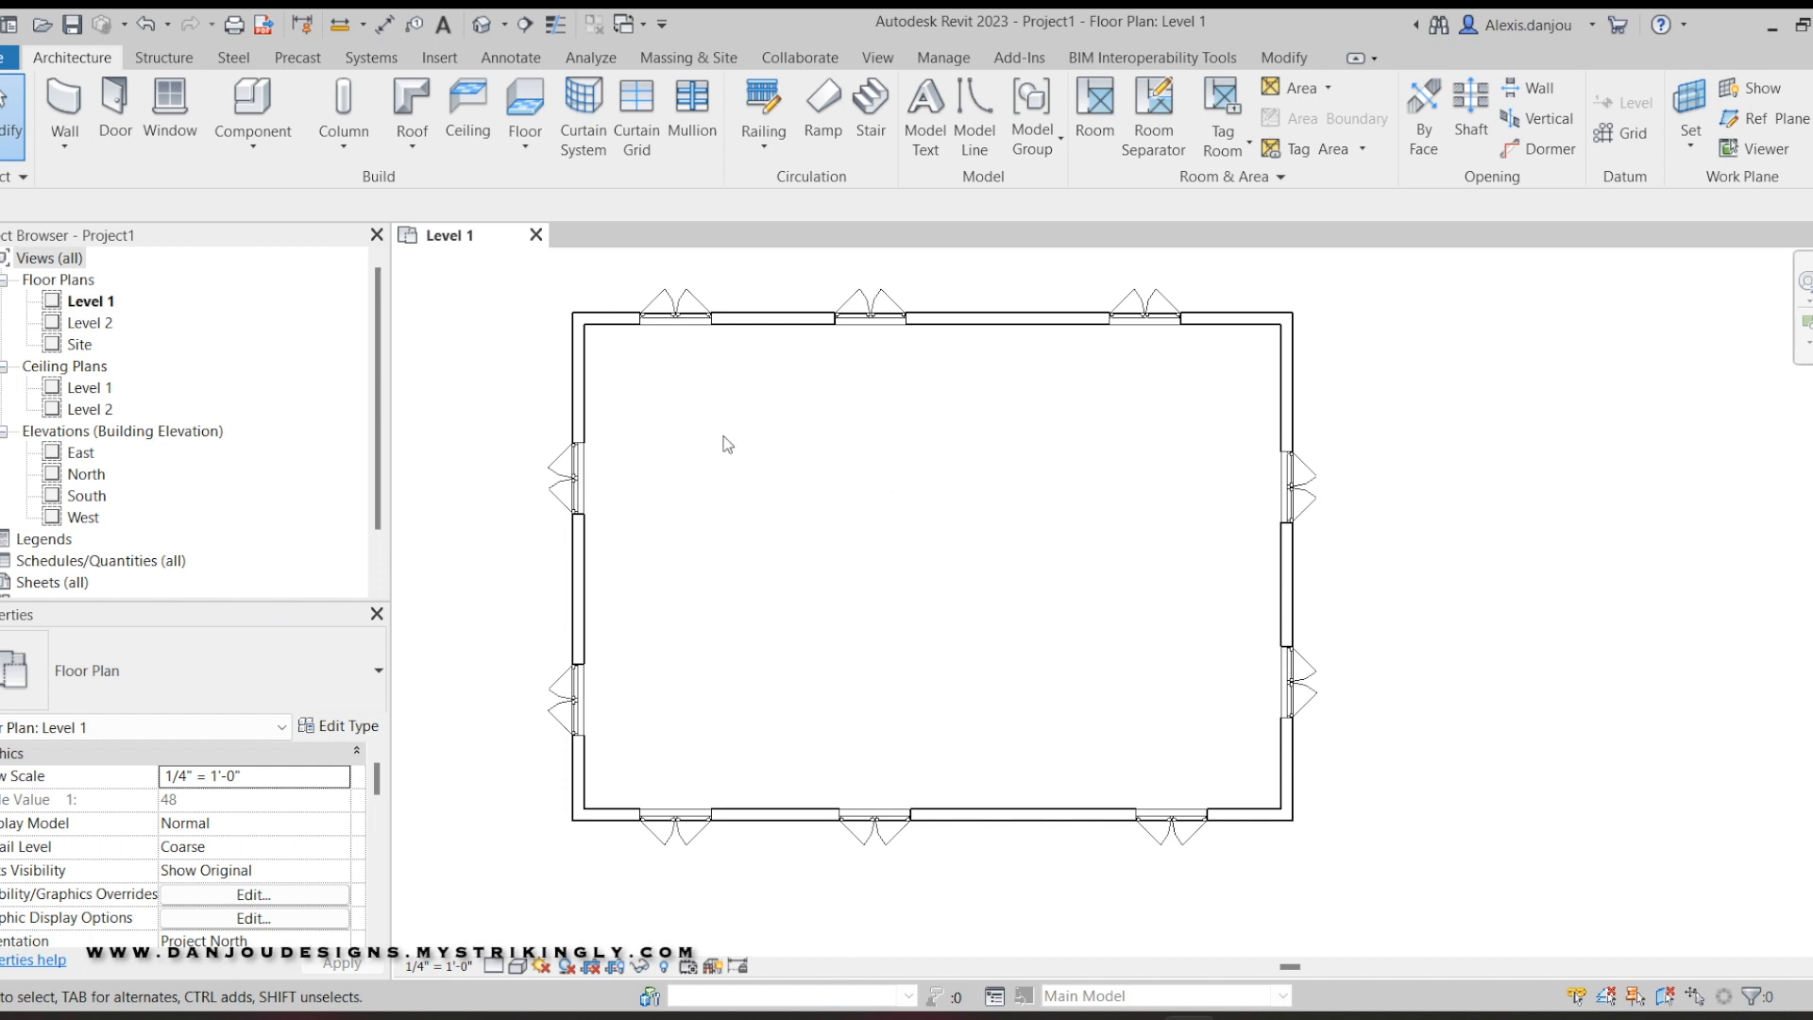
{"action": "left_click", "coordinate": [9, 57]}
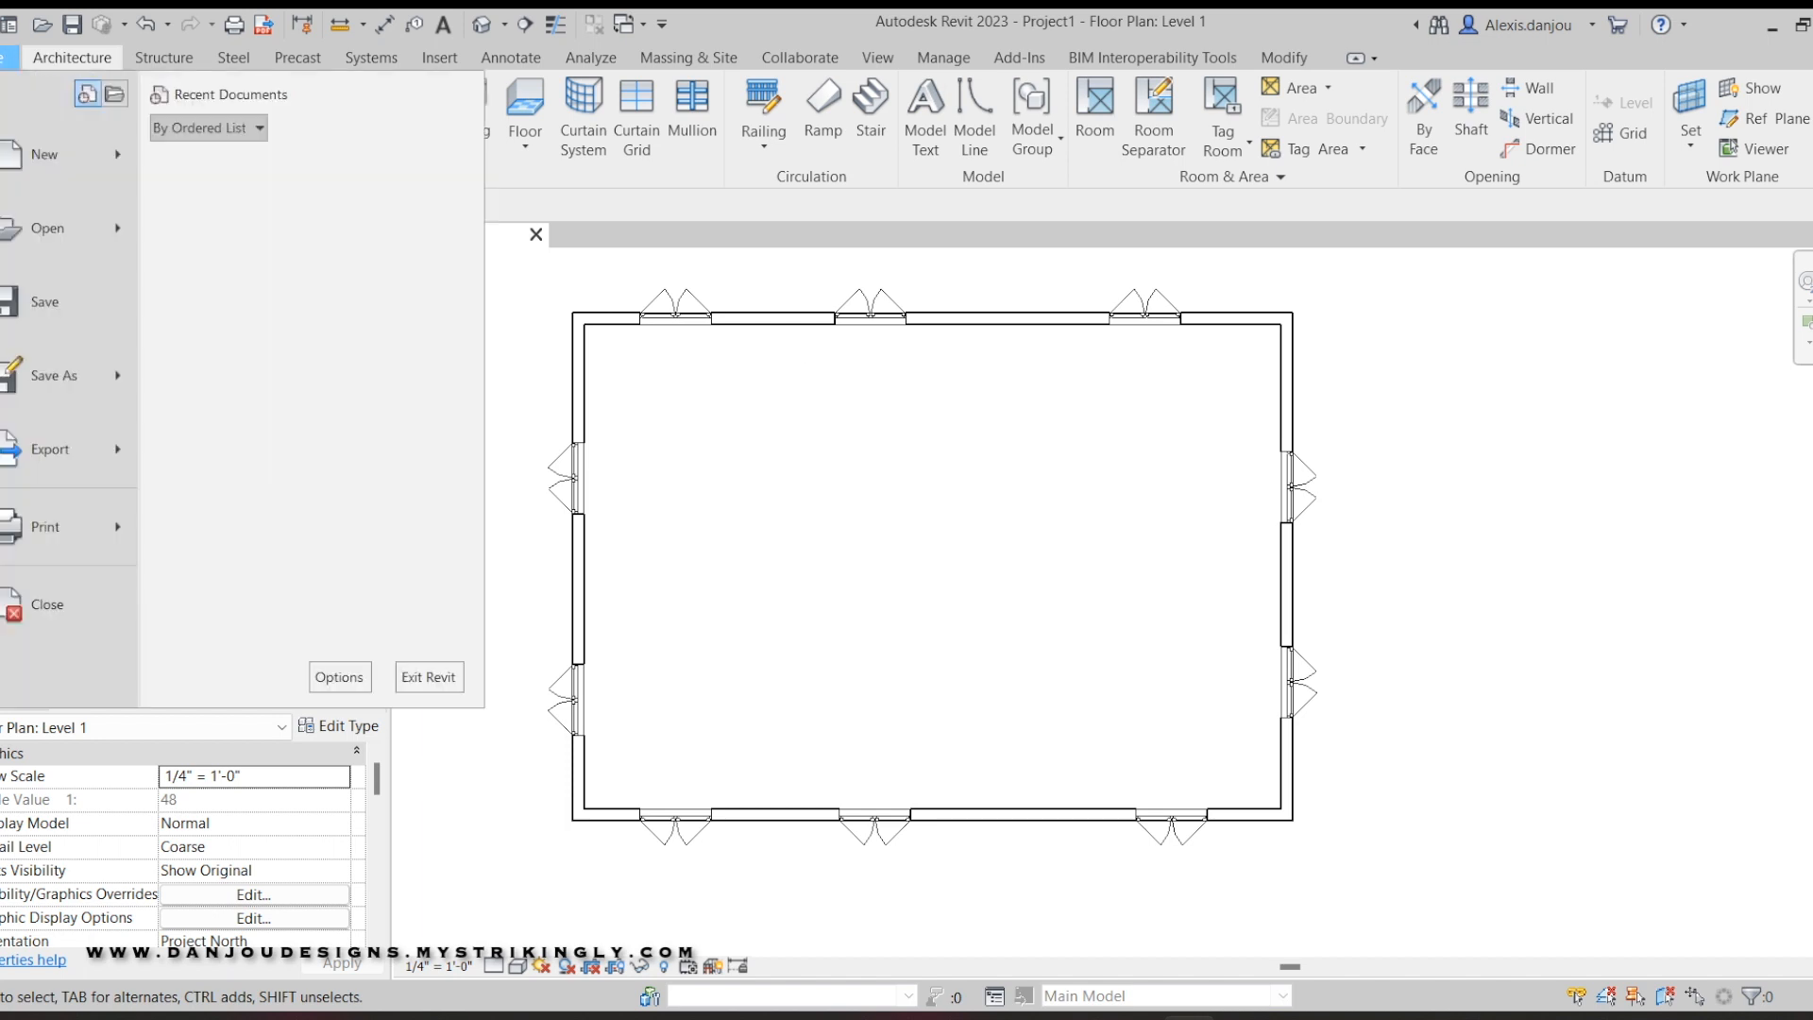
{"action": "mouse_move", "coordinate": [121, 148]}
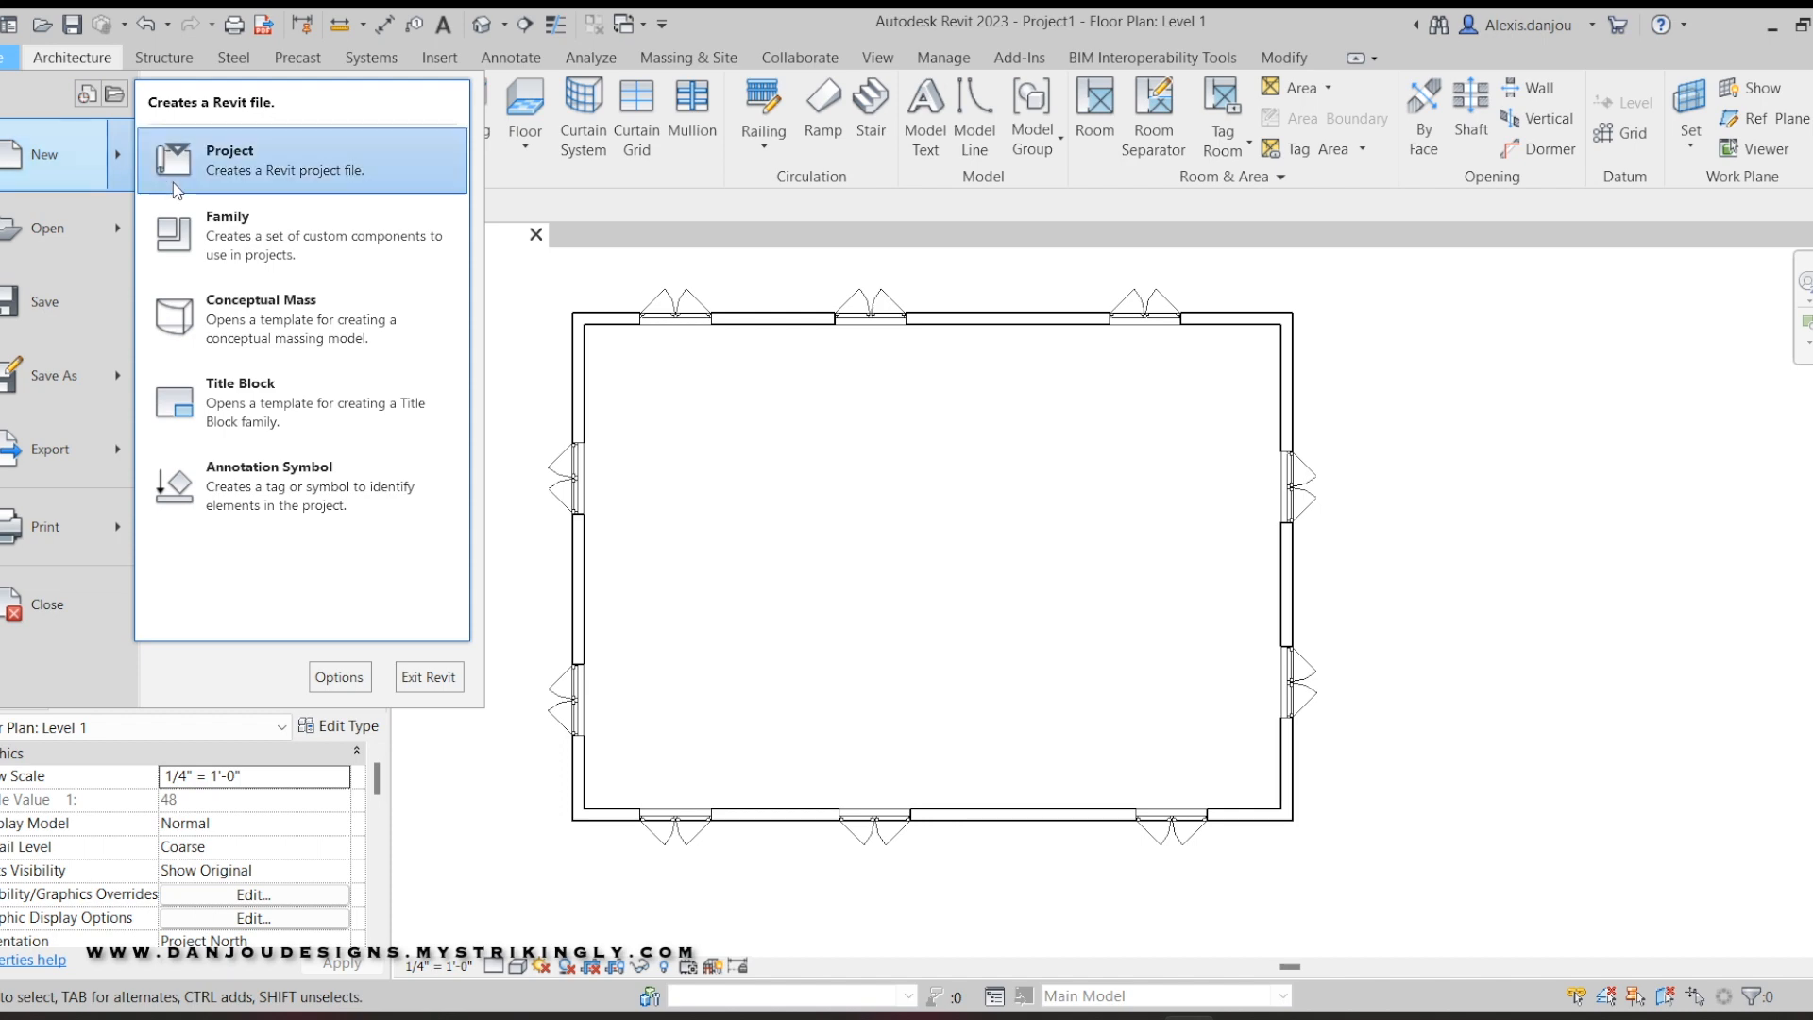
{"action": "left_click", "coordinate": [246, 242]}
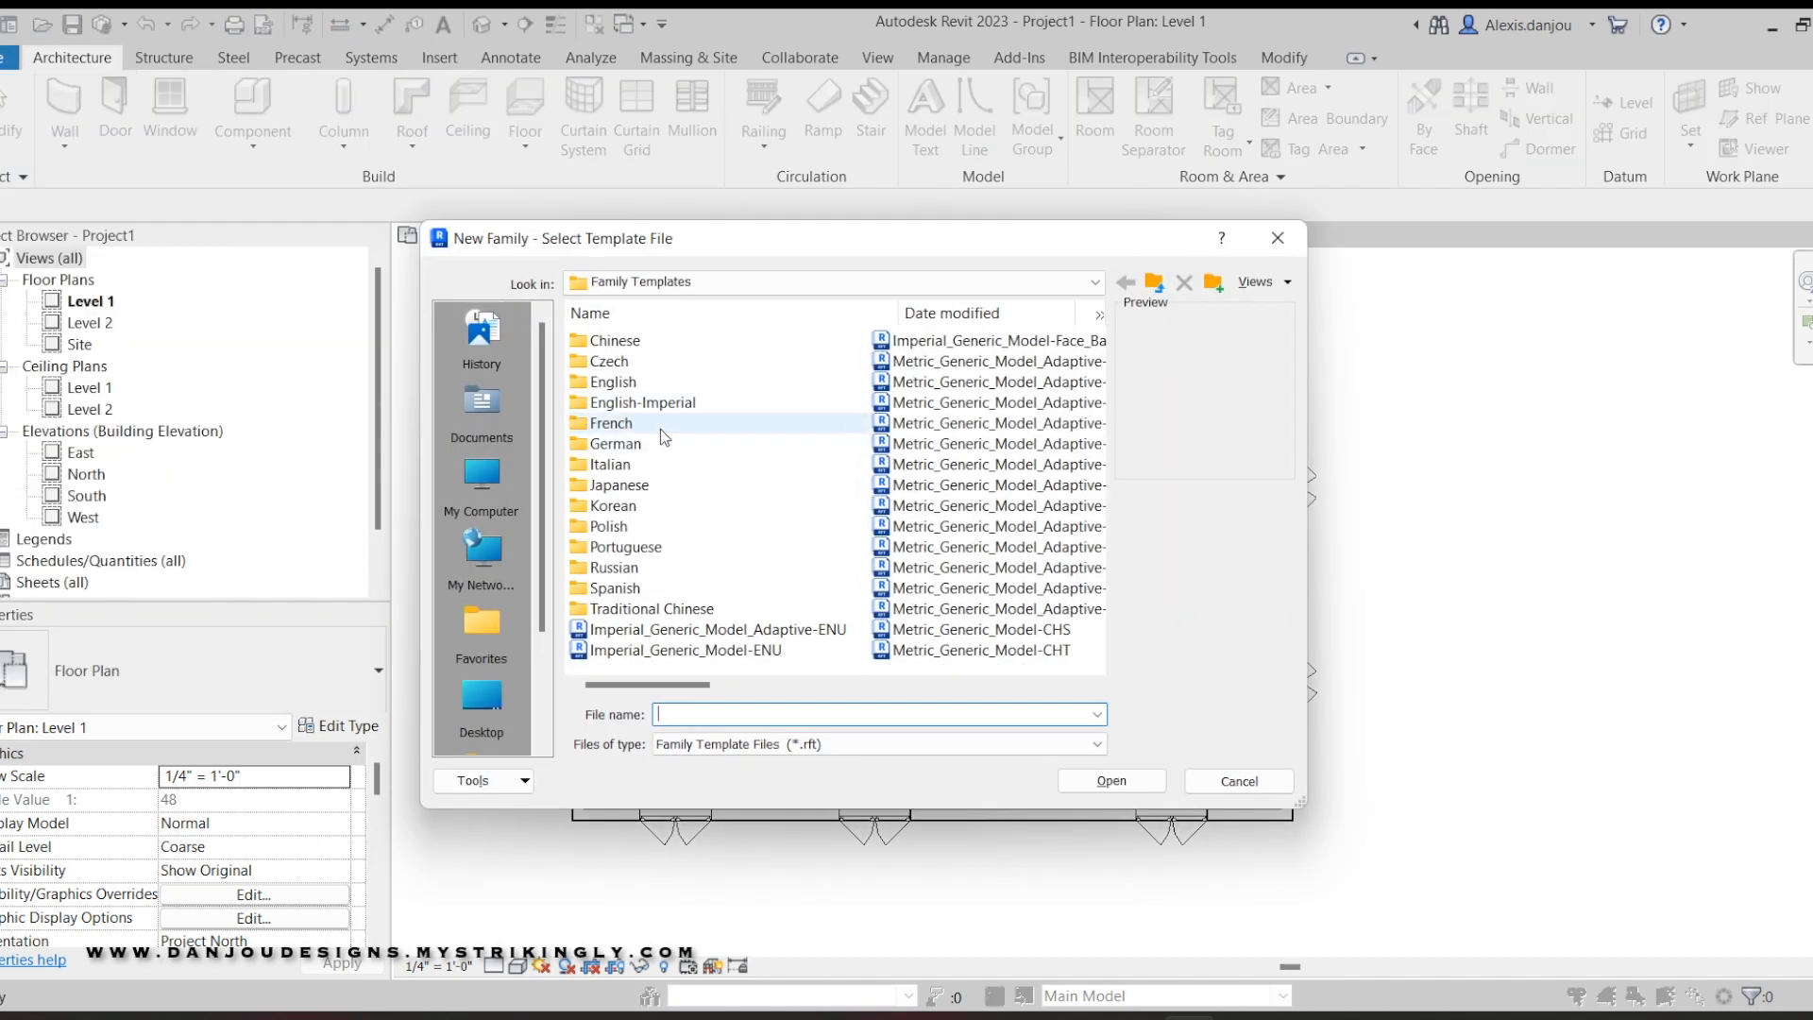
{"action": "double_click", "coordinate": [665, 406]}
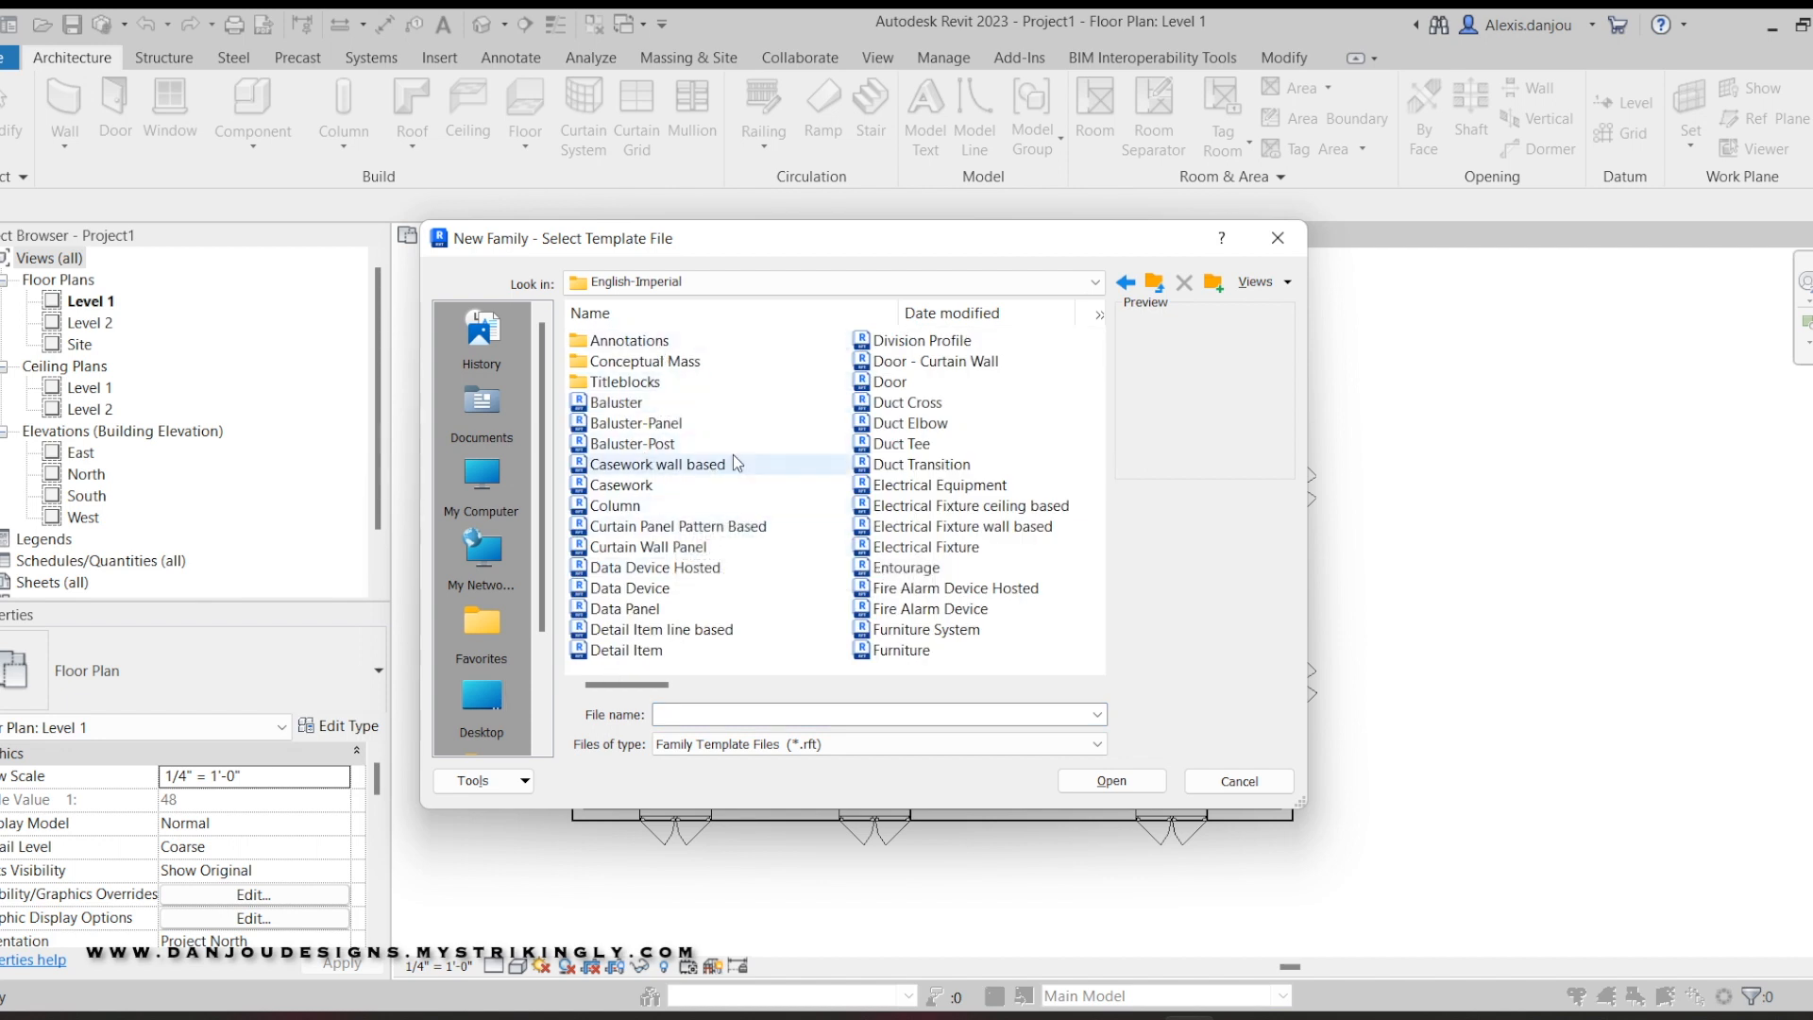
{"action": "left_click", "coordinate": [635, 489]}
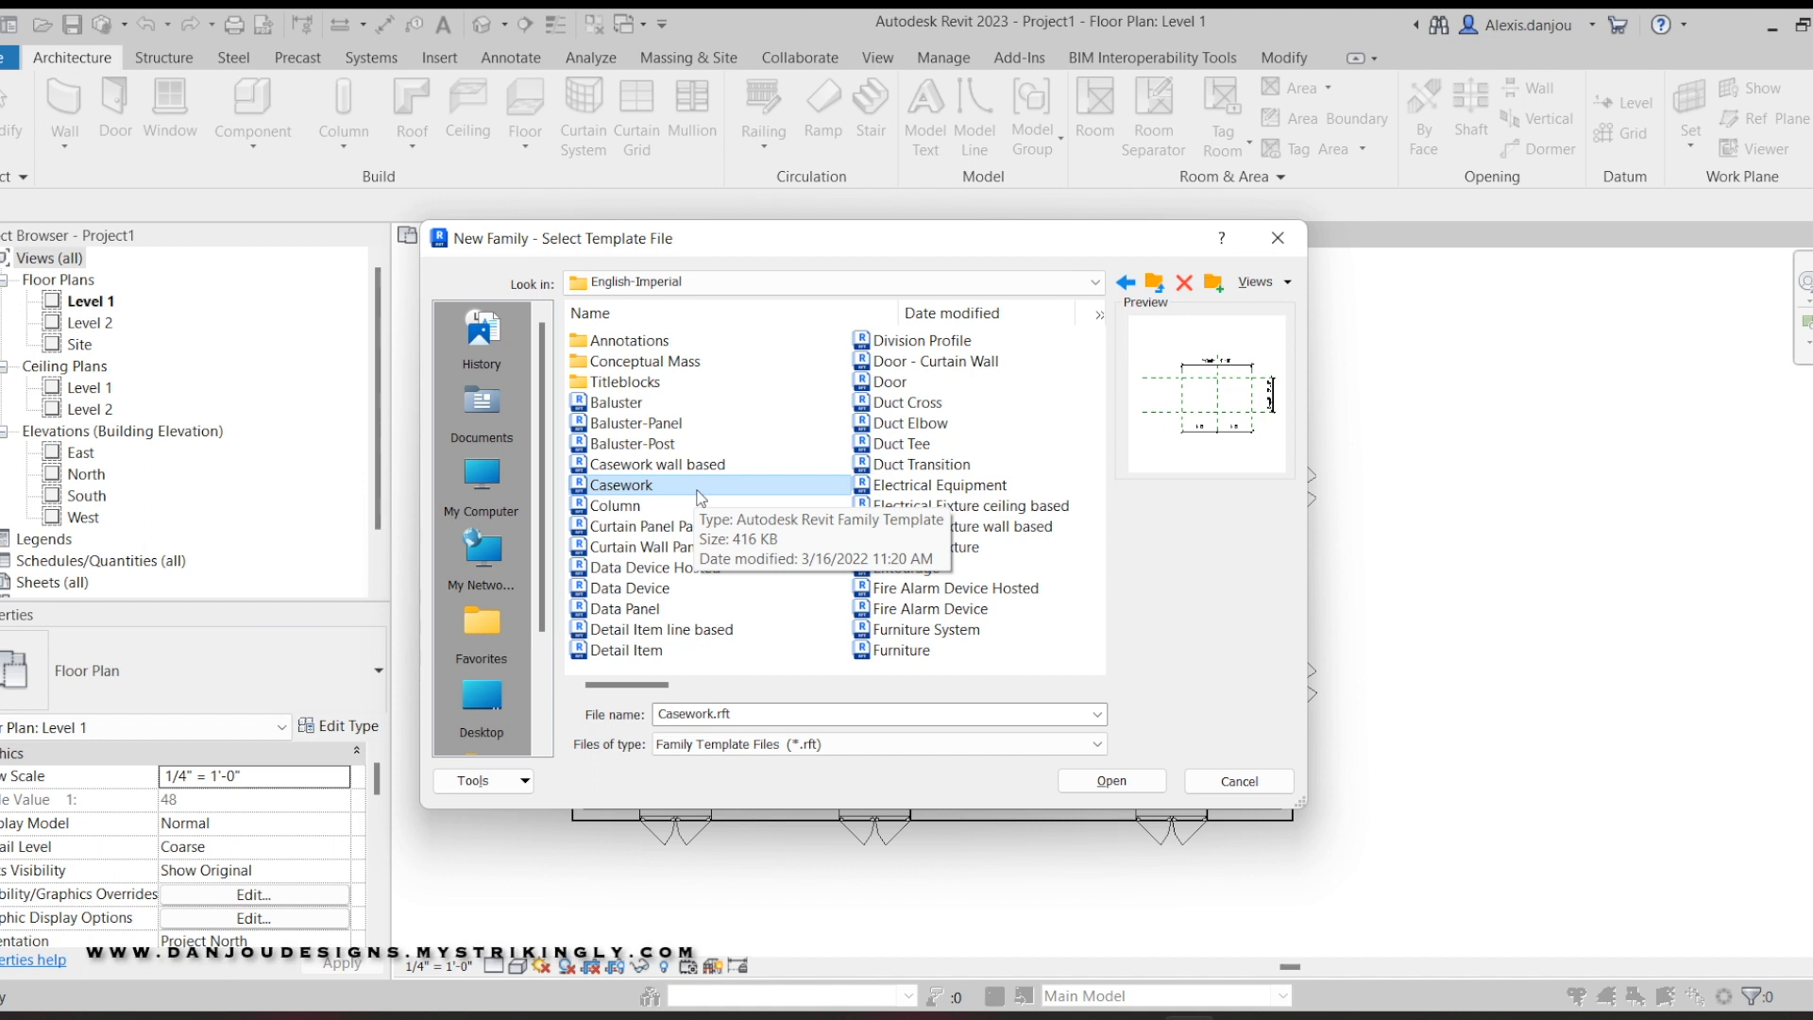
{"action": "double_click", "coordinate": [673, 492]}
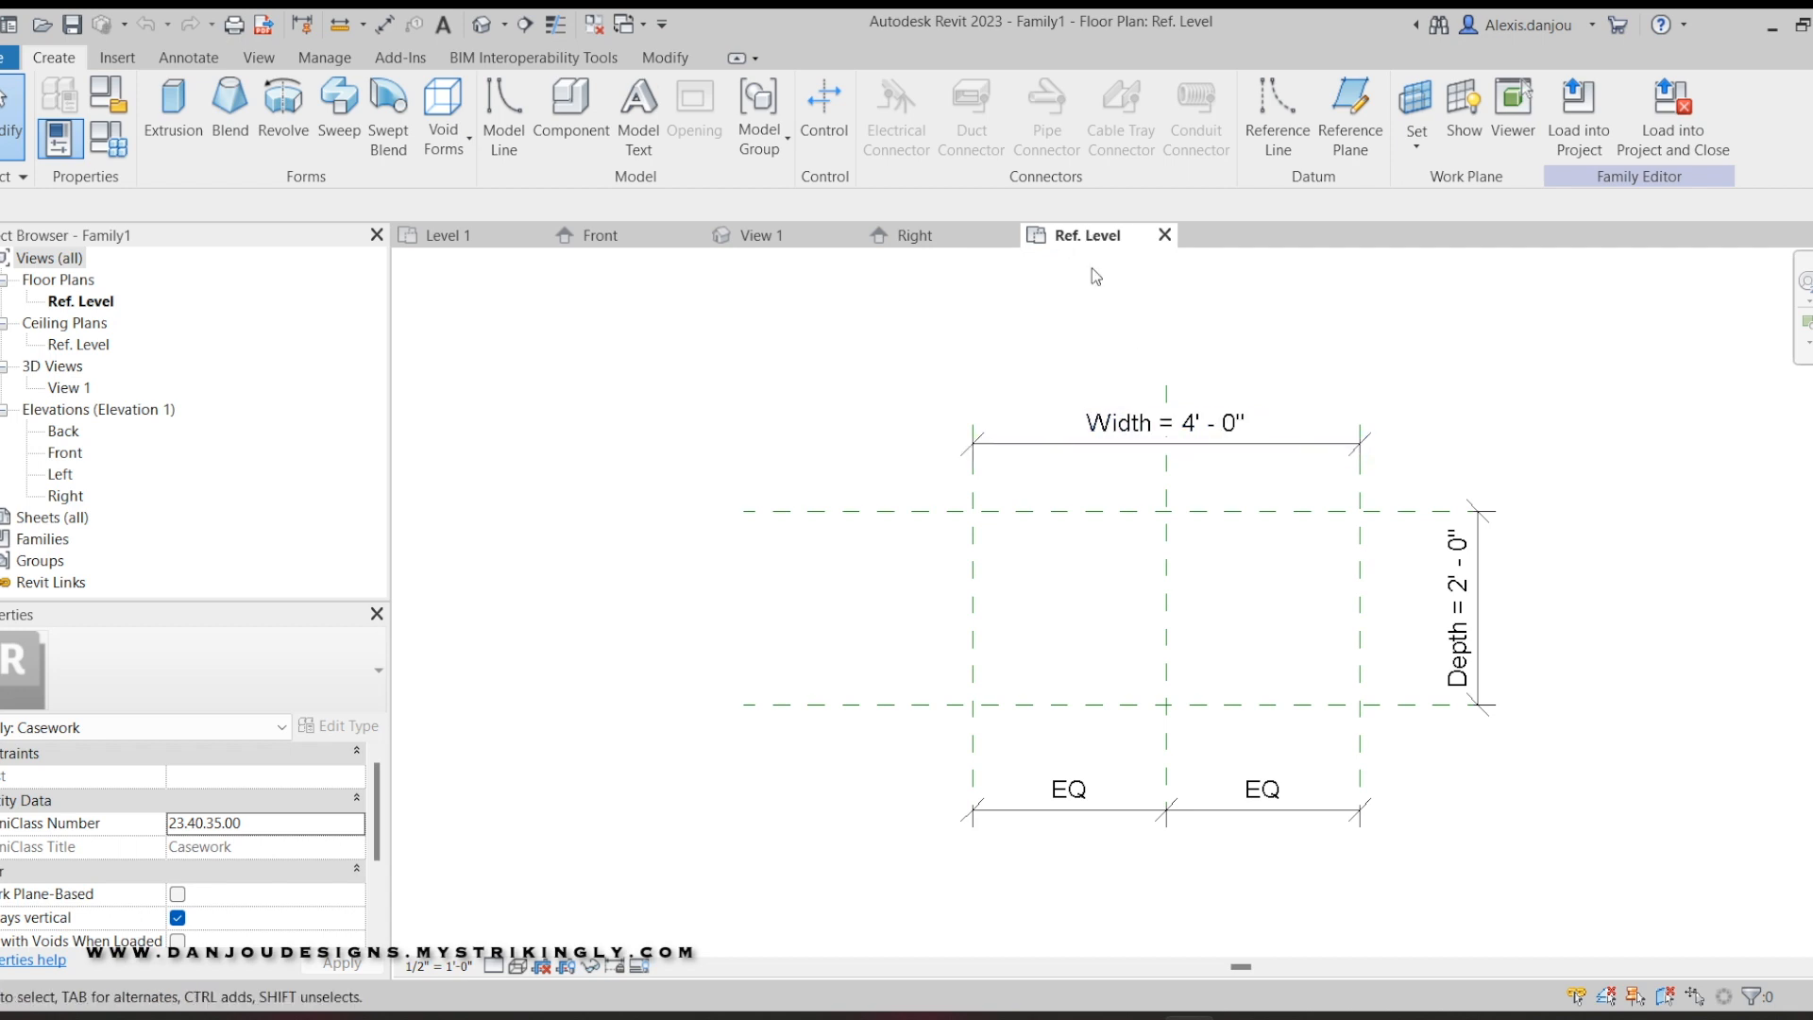
Examine the new family's reference planes and dimensions in the Right, 3D, Front and Ref. Level views.
{"action": "left_click", "coordinate": [946, 241]}
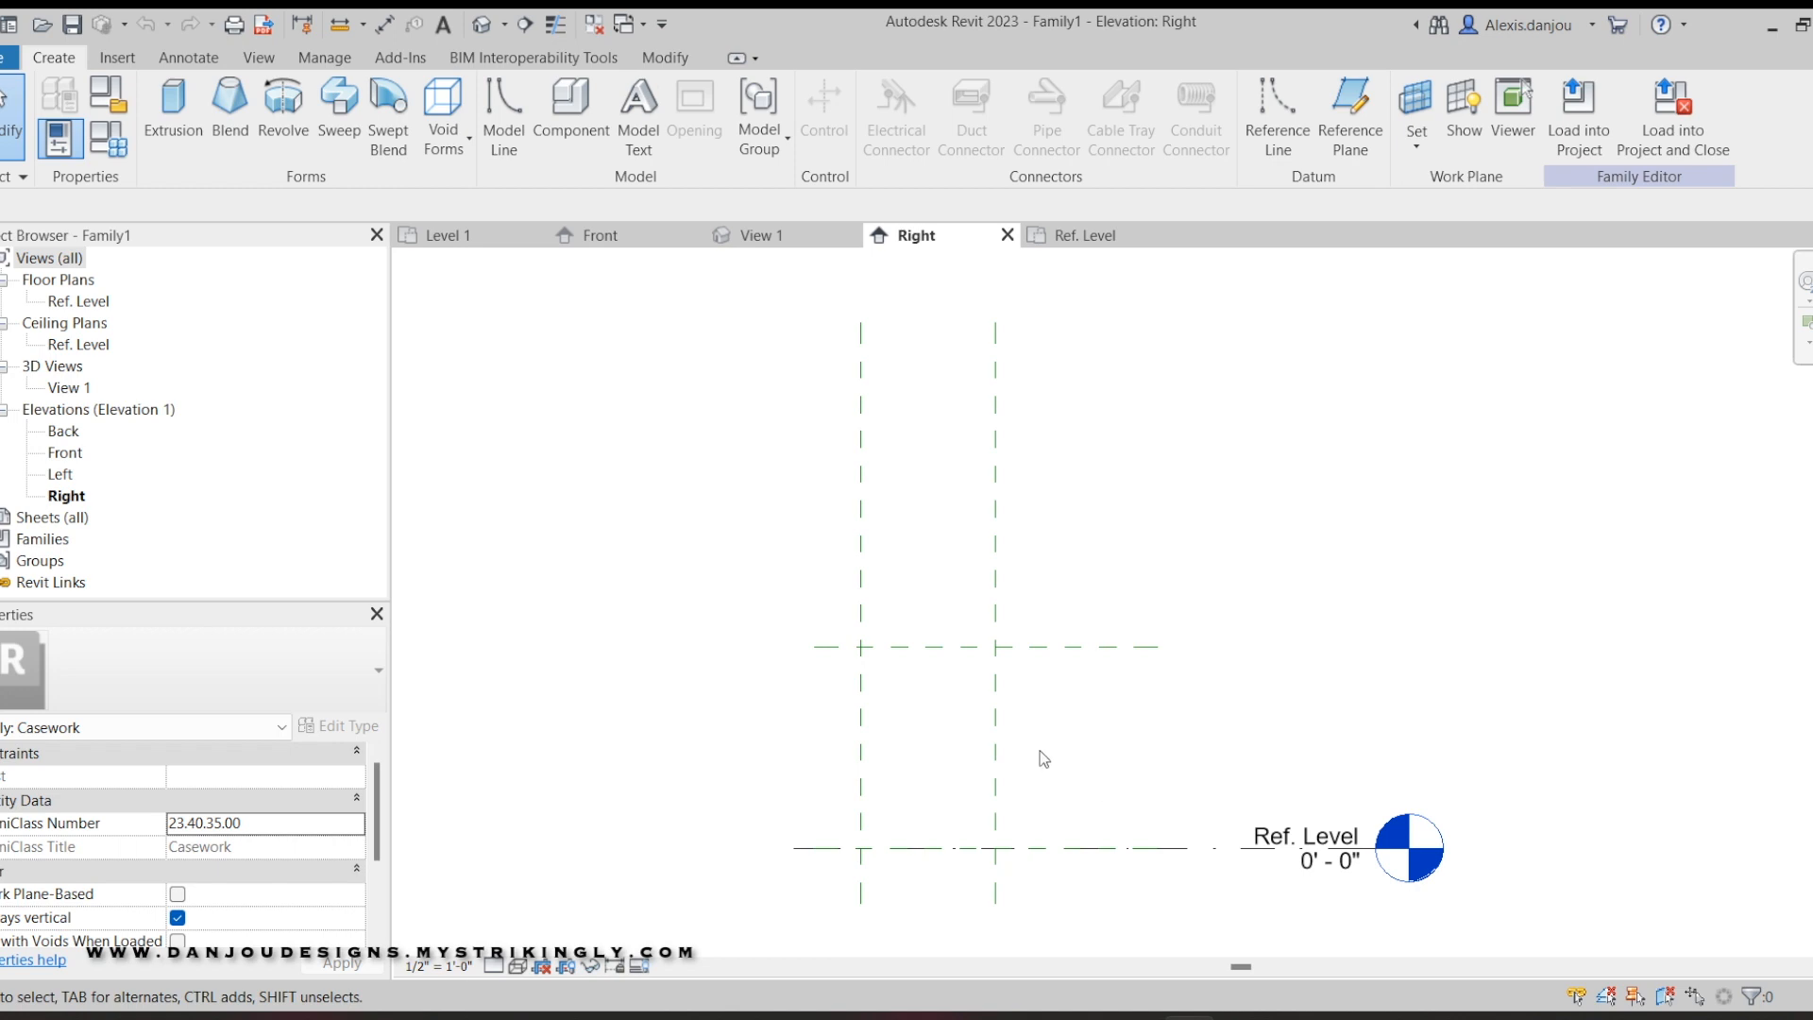
{"action": "left_click", "coordinate": [770, 246]}
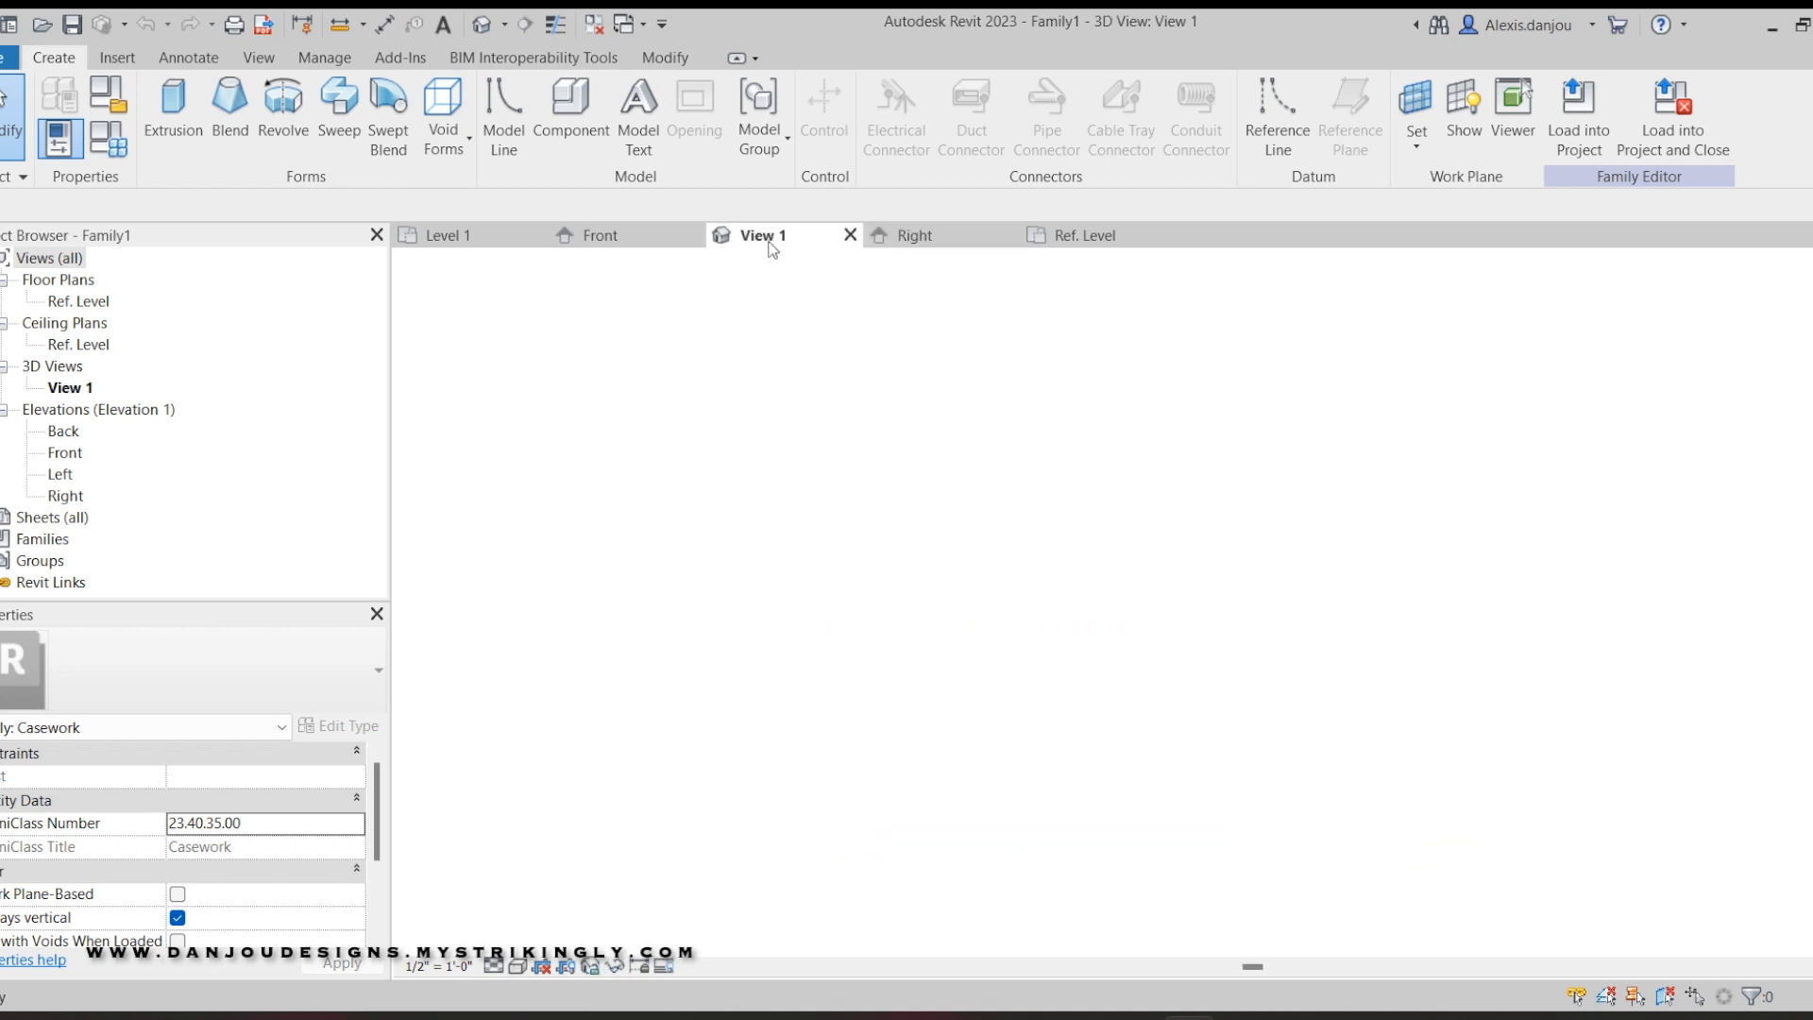
{"action": "mouse_move", "coordinate": [1763, 308]}
{"action": "left_mouse_down"}
{"action": "mouse_move", "coordinate": [1697, 356]}
{"action": "mouse_move", "coordinate": [1783, 321]}
{"action": "left_mouse_up"}
{"action": "left_click", "coordinate": [614, 236]}
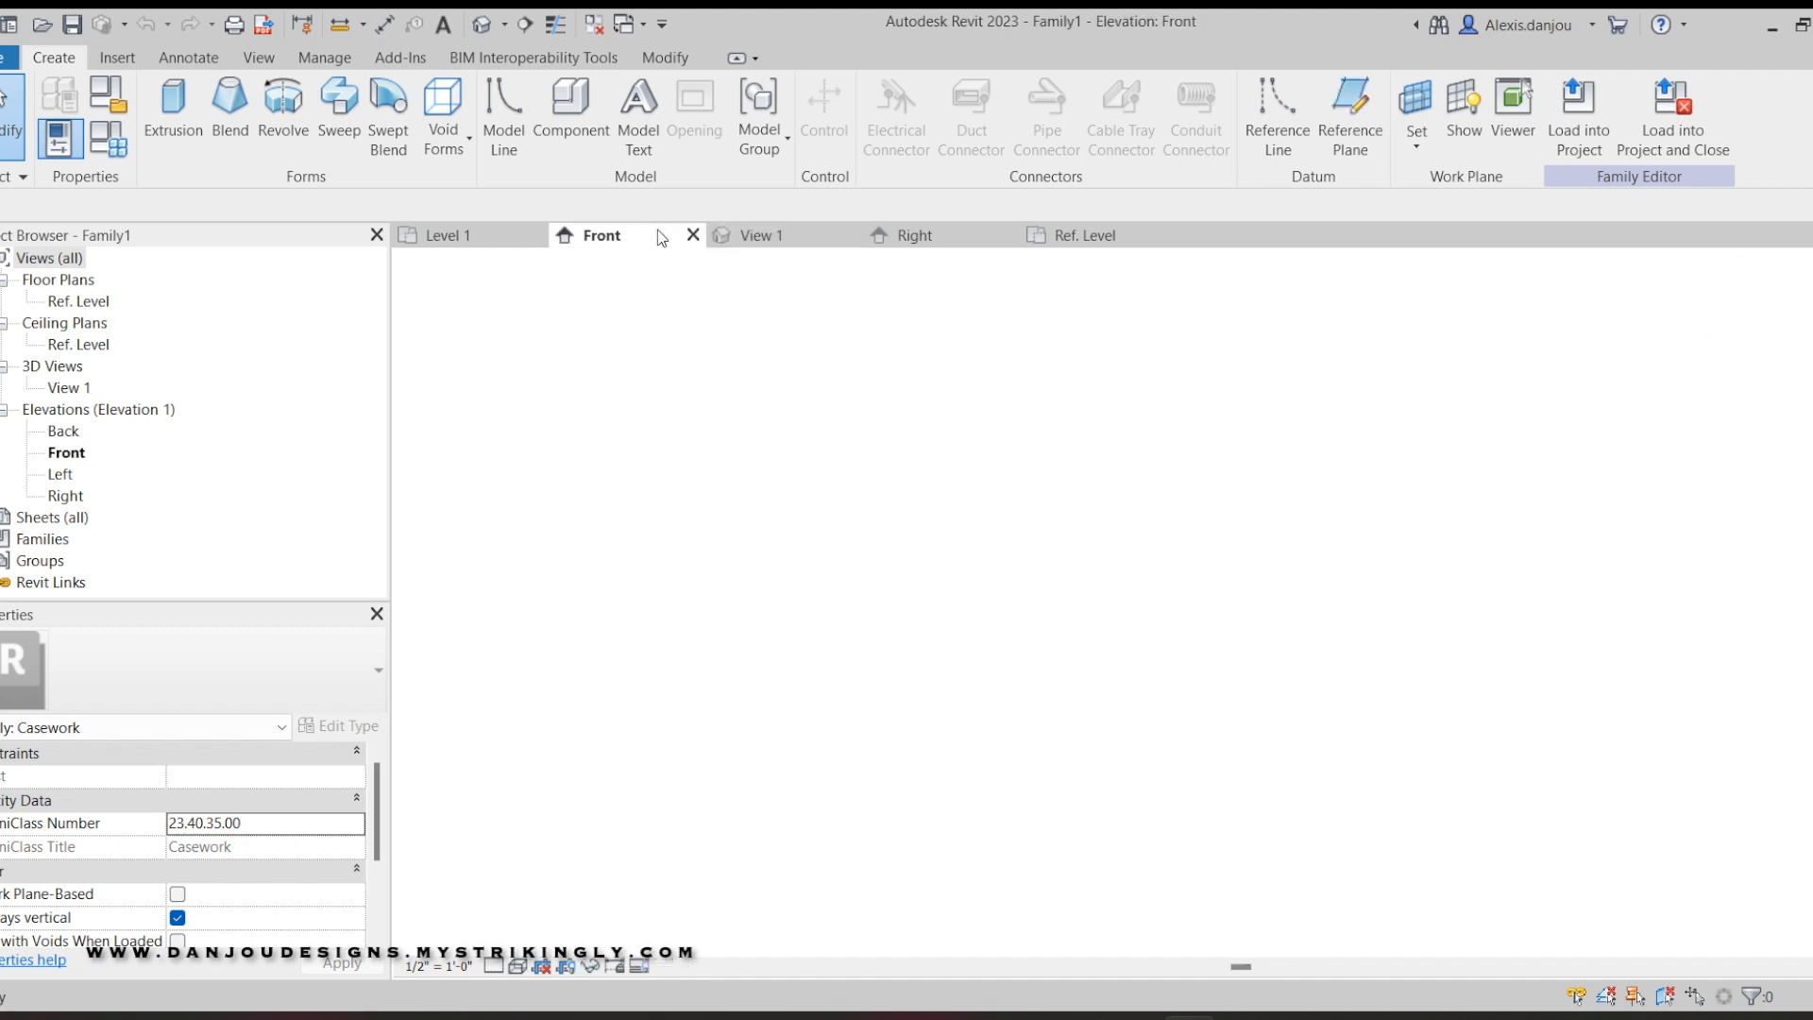
{"action": "scroll", "coordinate": [1025, 763], "scroll_direction": "up", "scroll_amount": 2}
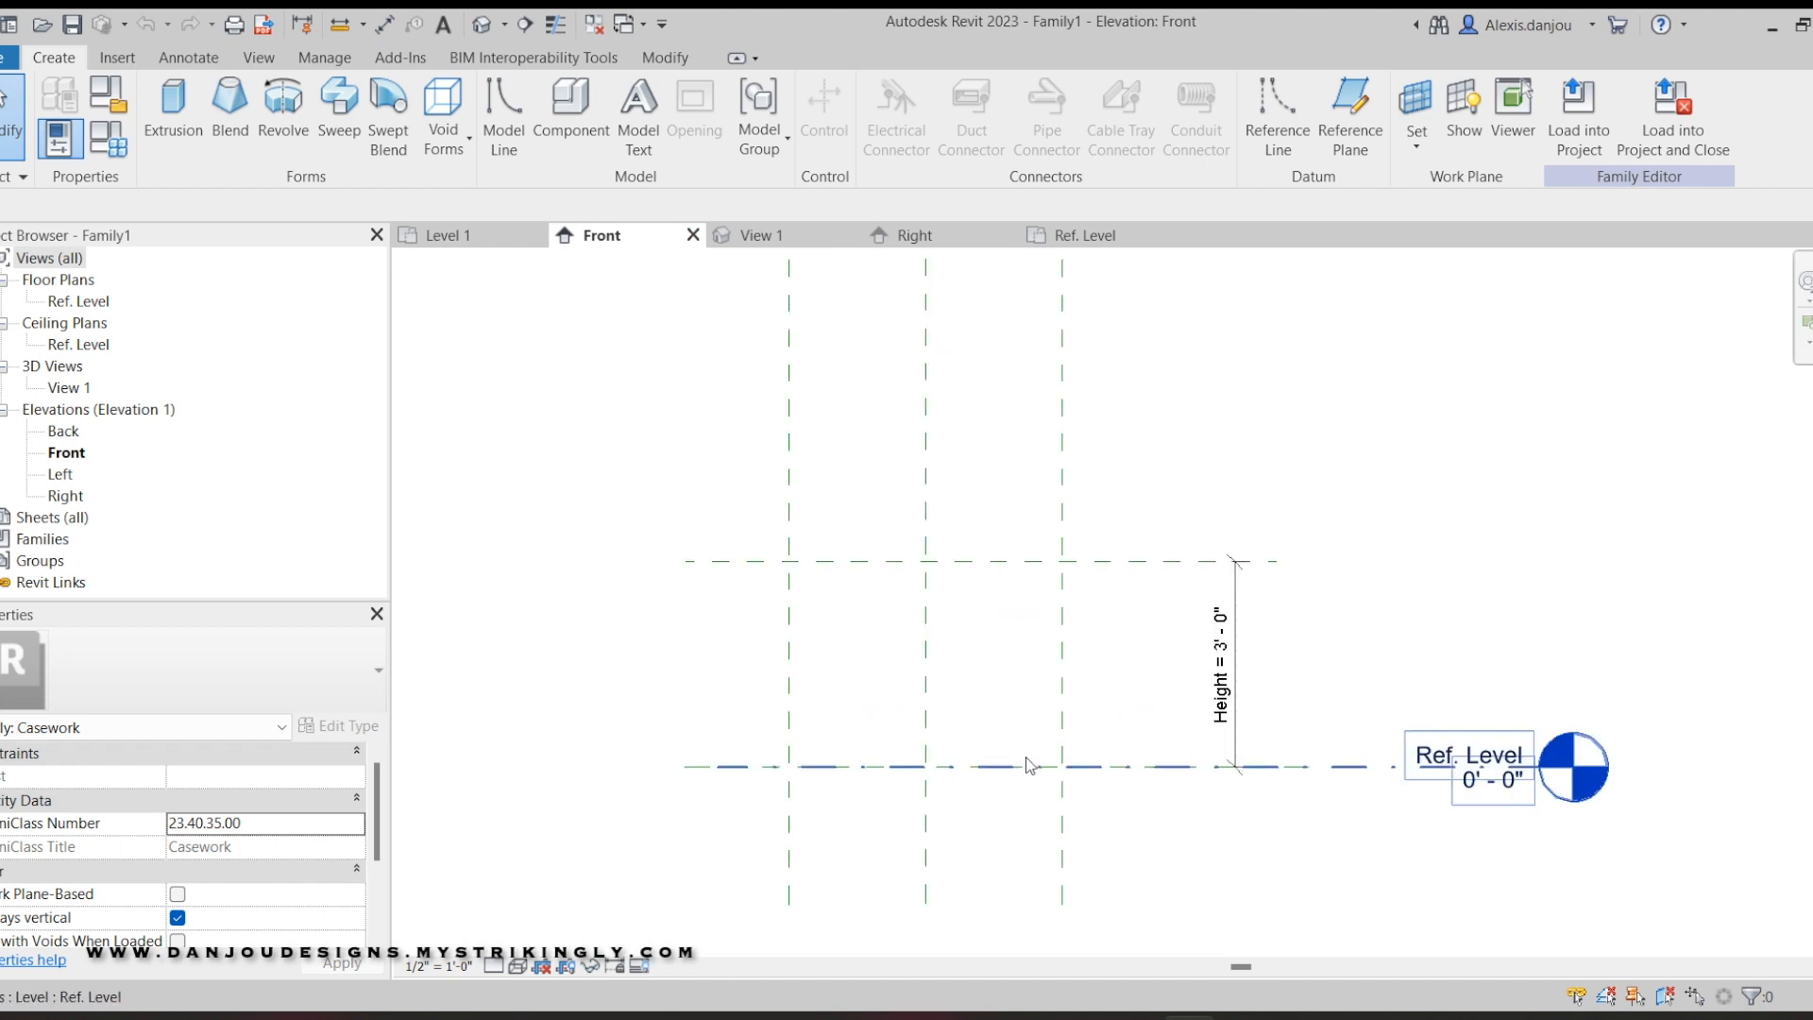
{"action": "left_click", "coordinate": [1086, 236]}
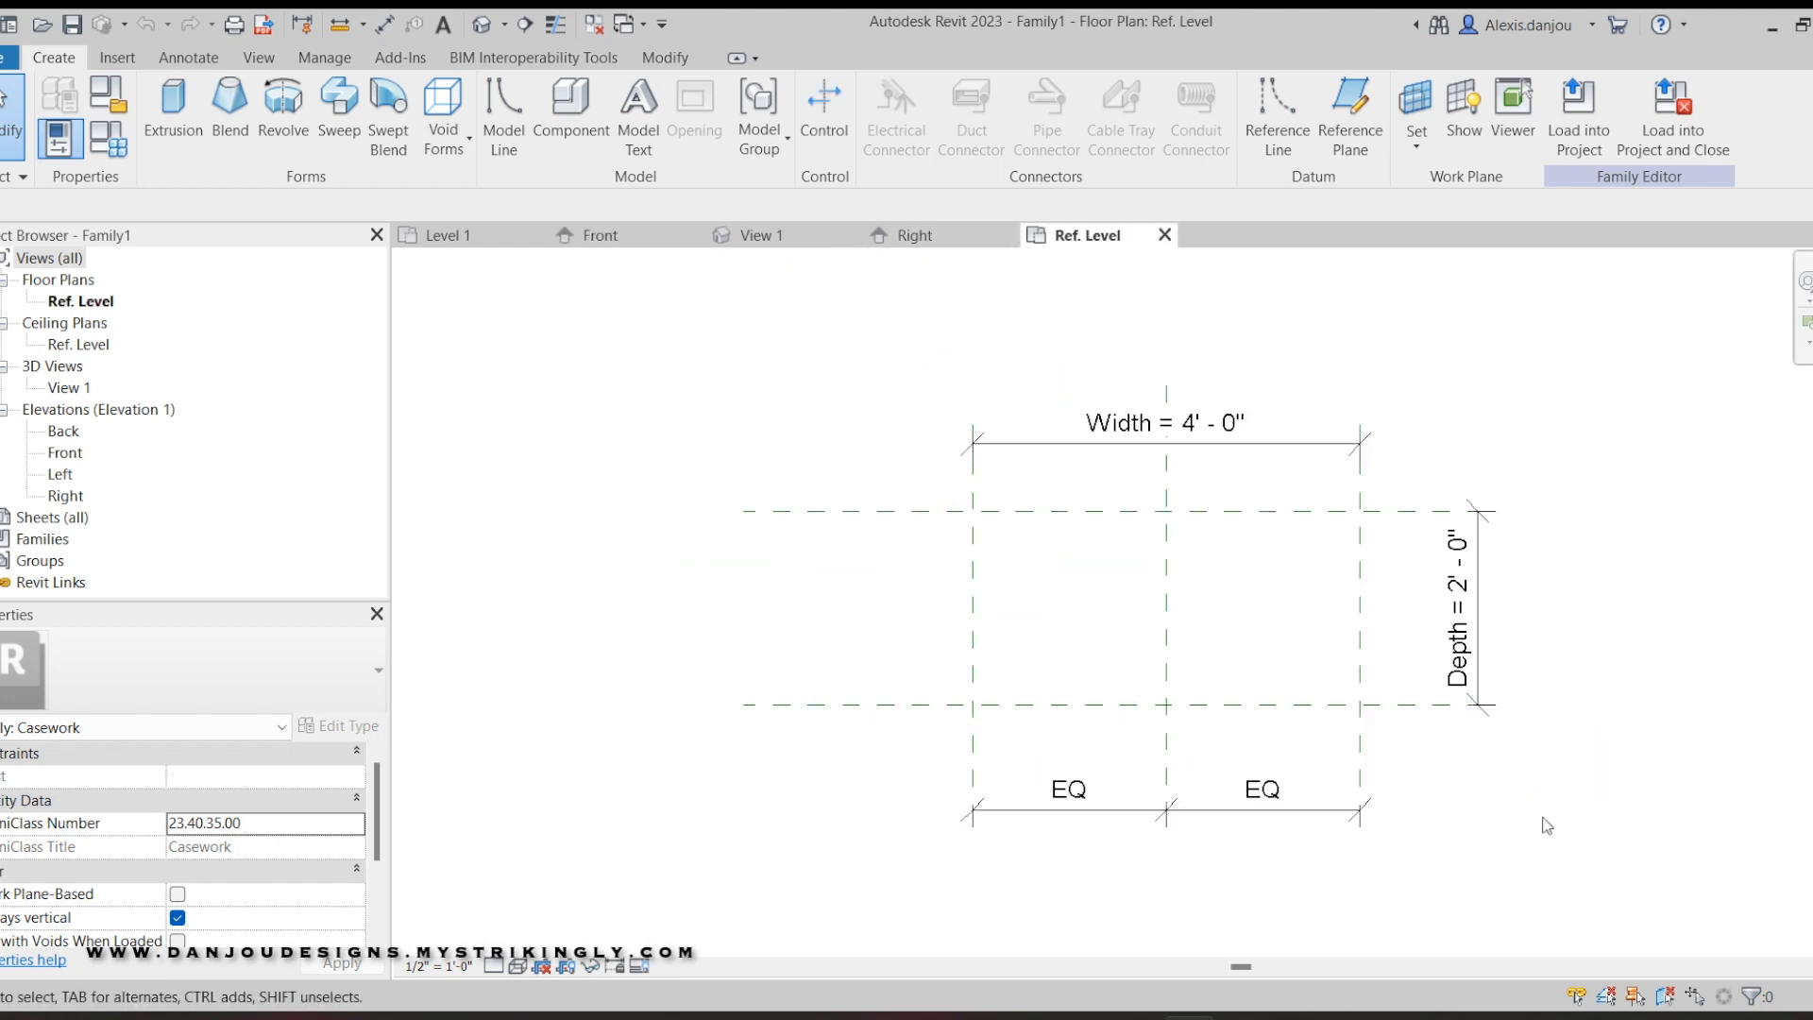
In the Ref. Level plan, sketch an extrusion rectangle about 5' 0" by 2' 0" from the Right/Back plane intersection past the Left reference plane.
{"action": "middle_click_drag", "start_coordinate": [1306, 633], "coordinate": [1056, 628]}
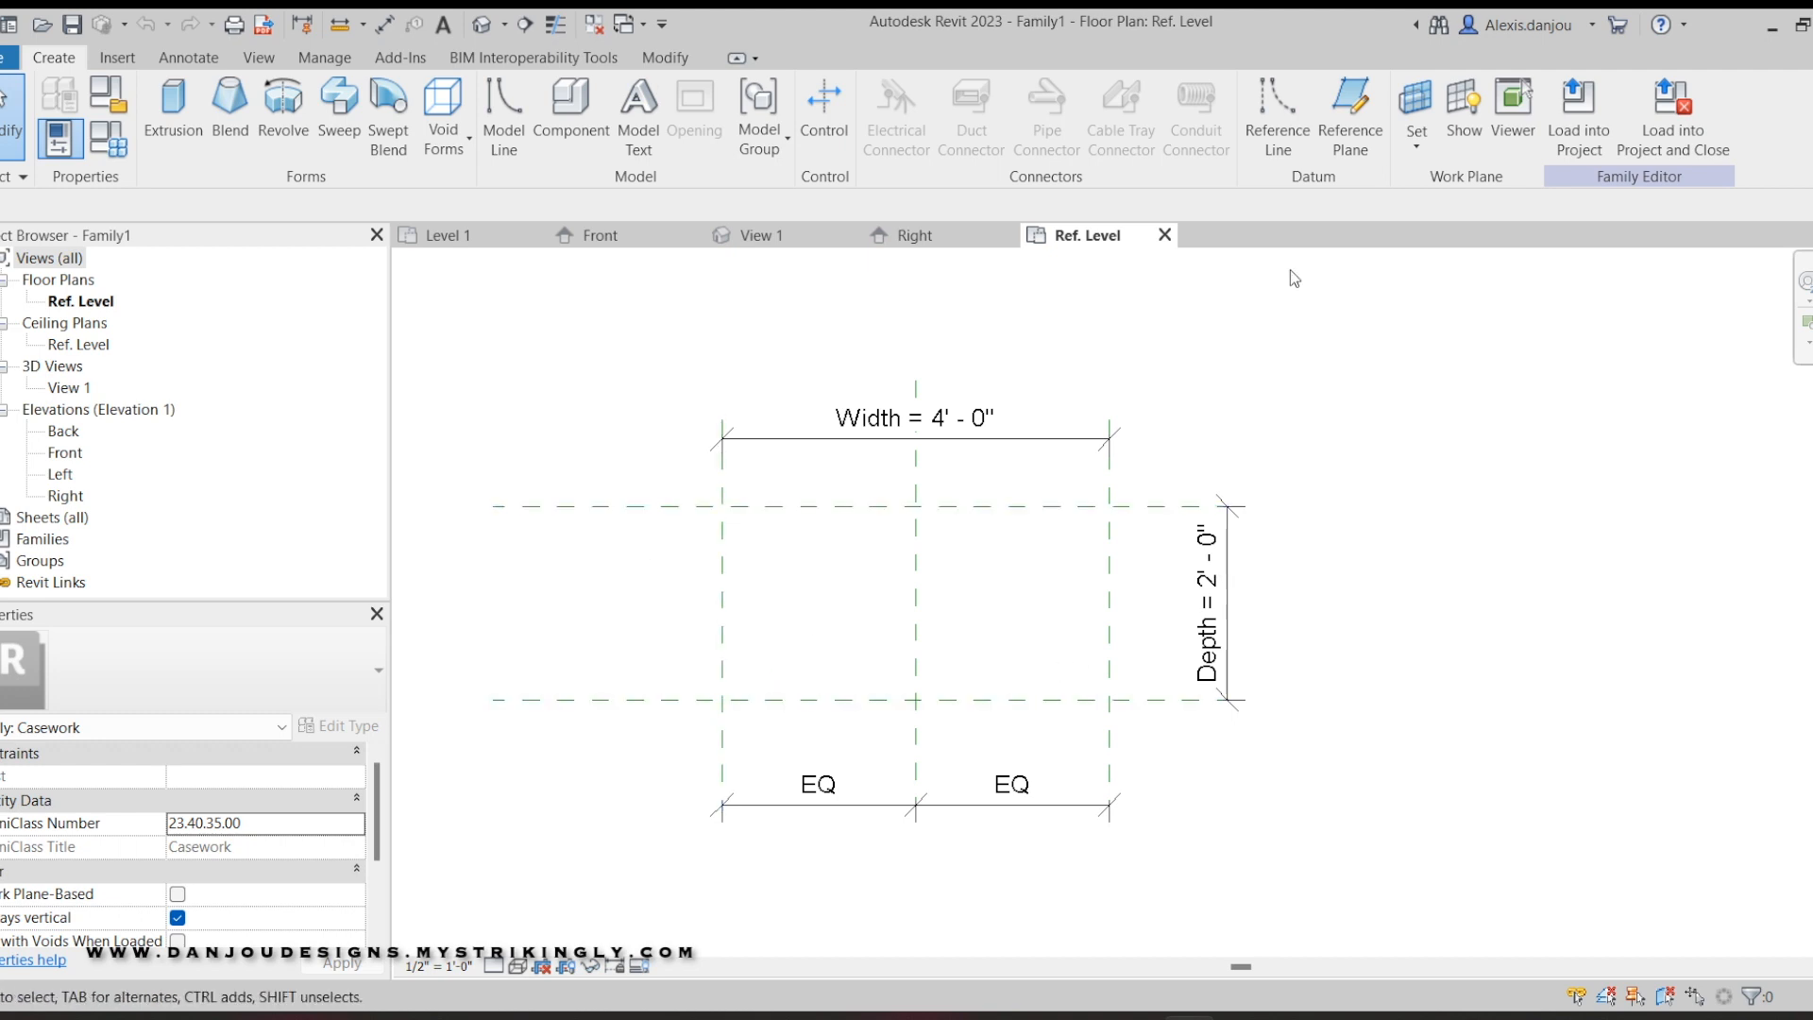
{"action": "scroll", "coordinate": [911, 703], "scroll_direction": "up", "scroll_amount": 2}
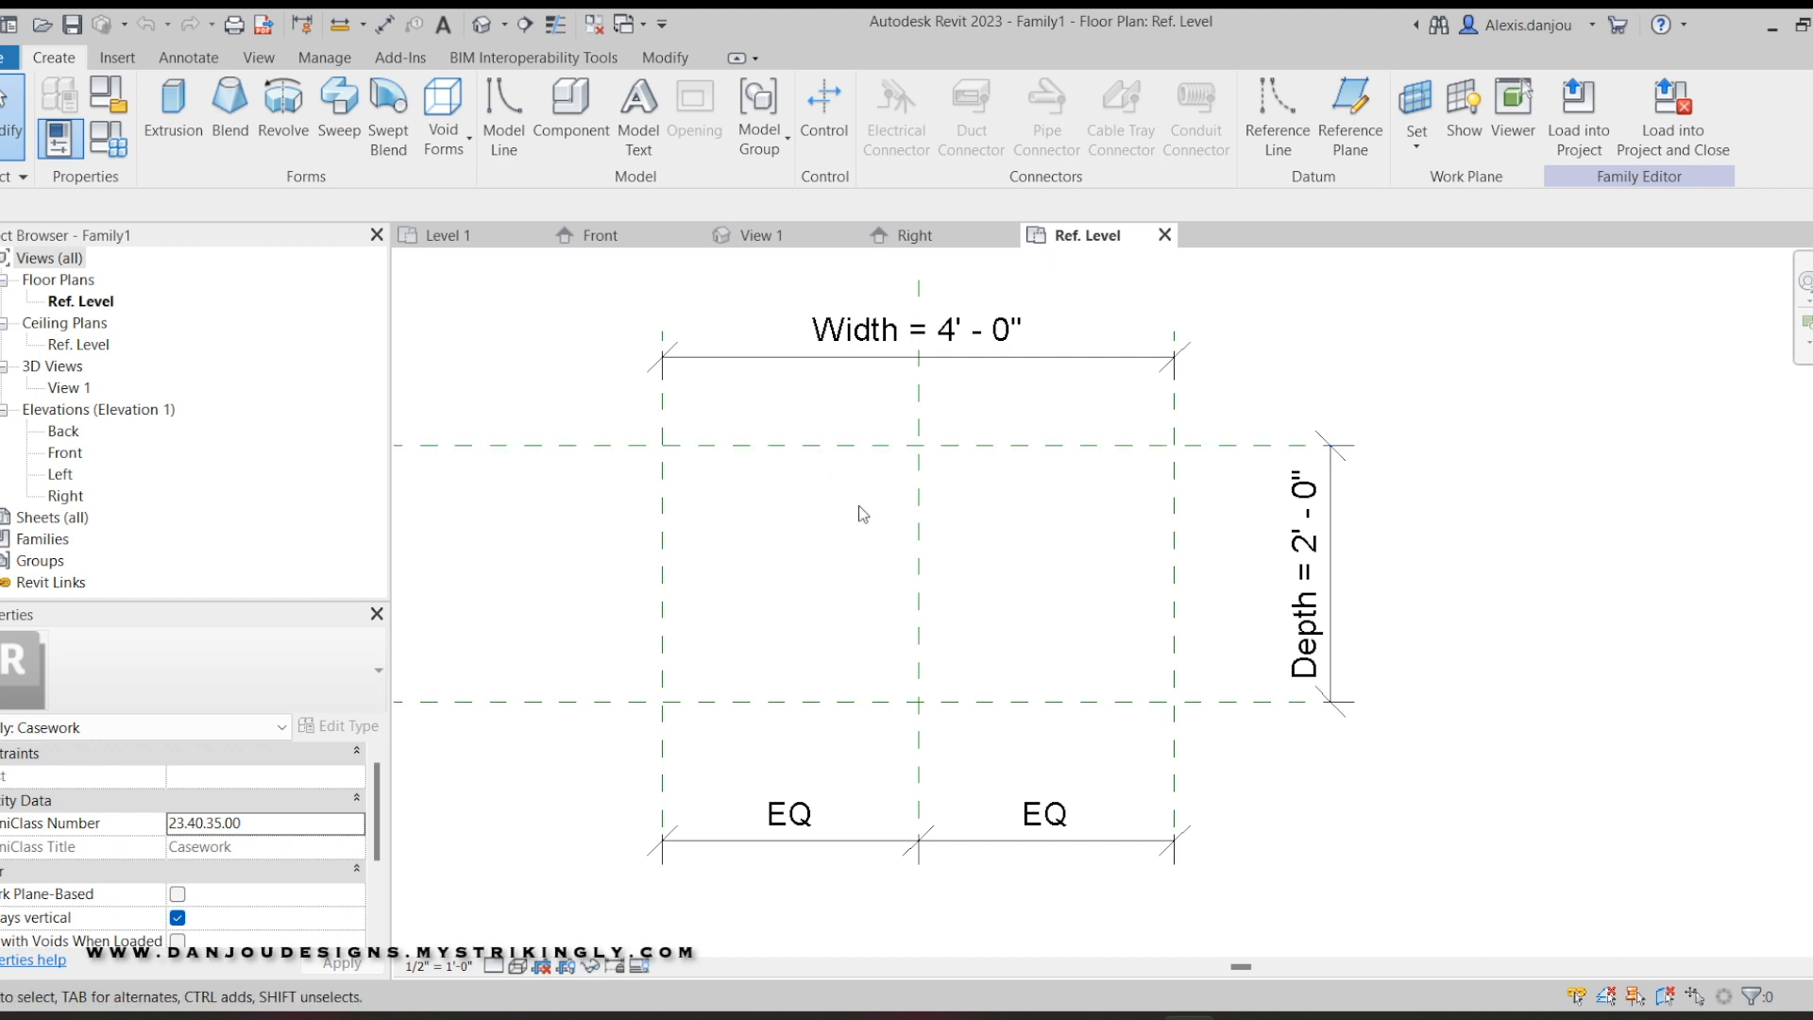
{"action": "left_click", "coordinate": [177, 117]}
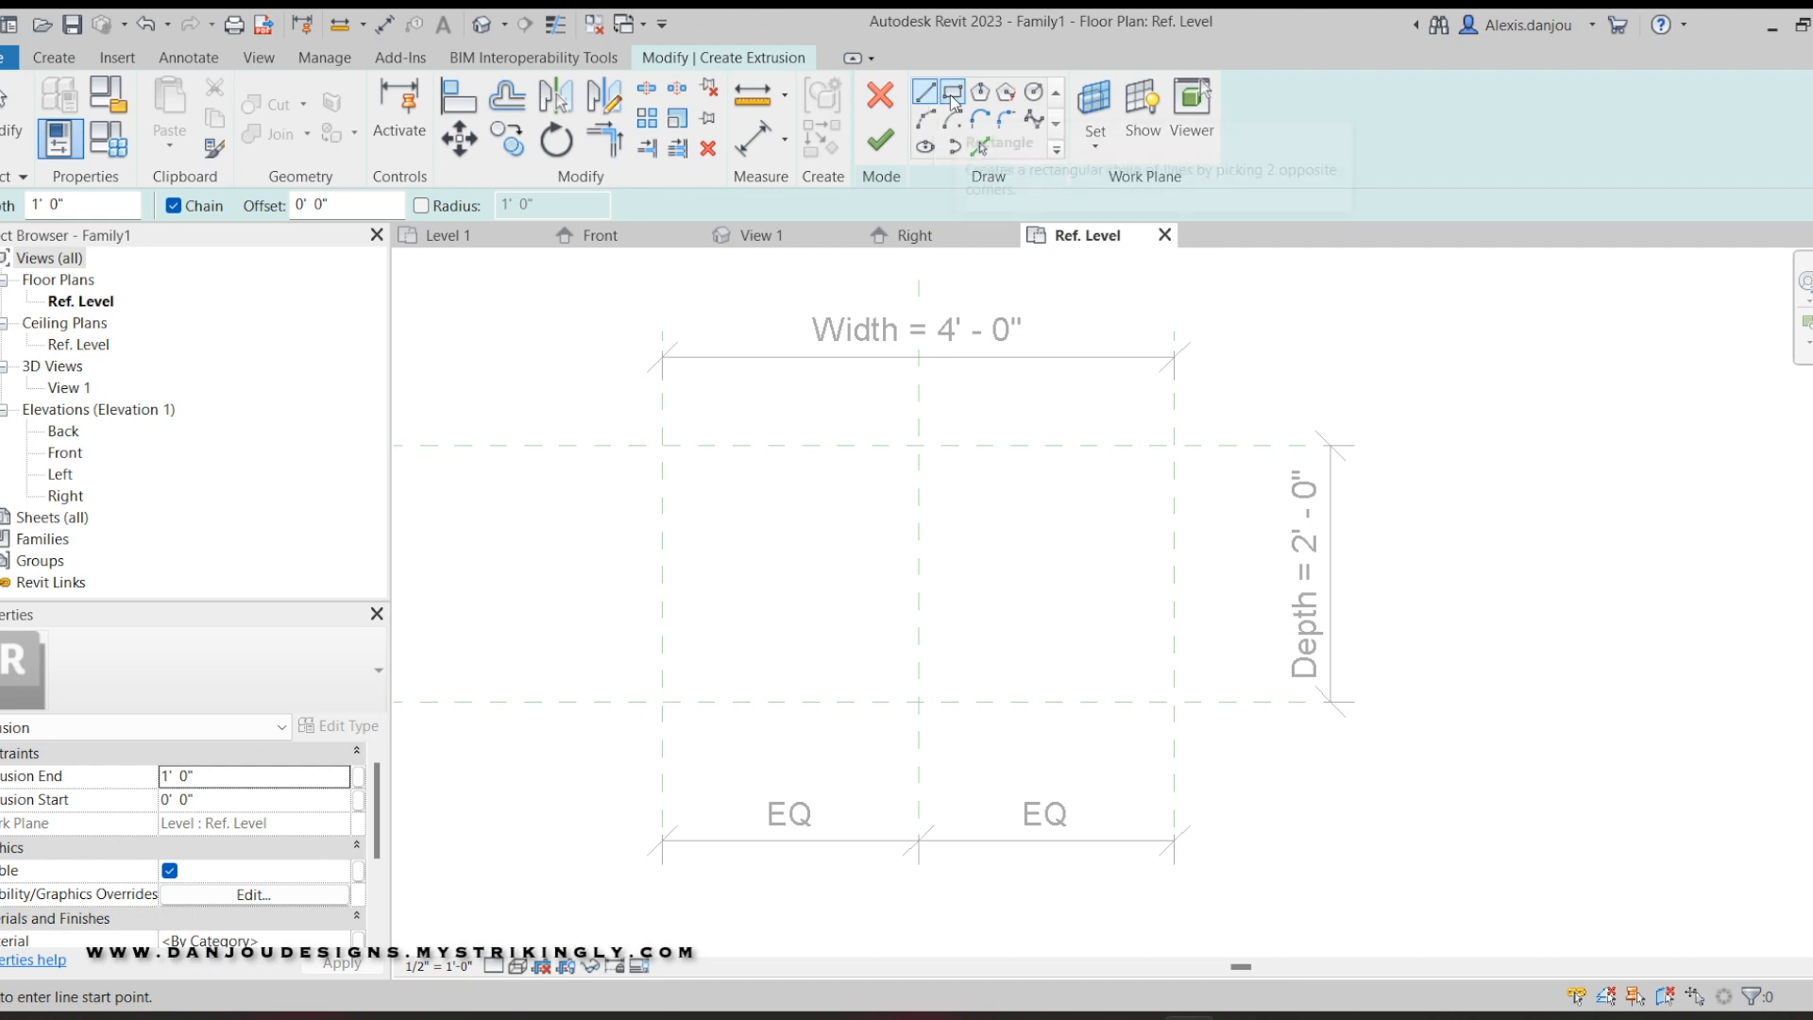
{"action": "left_click", "coordinate": [952, 92]}
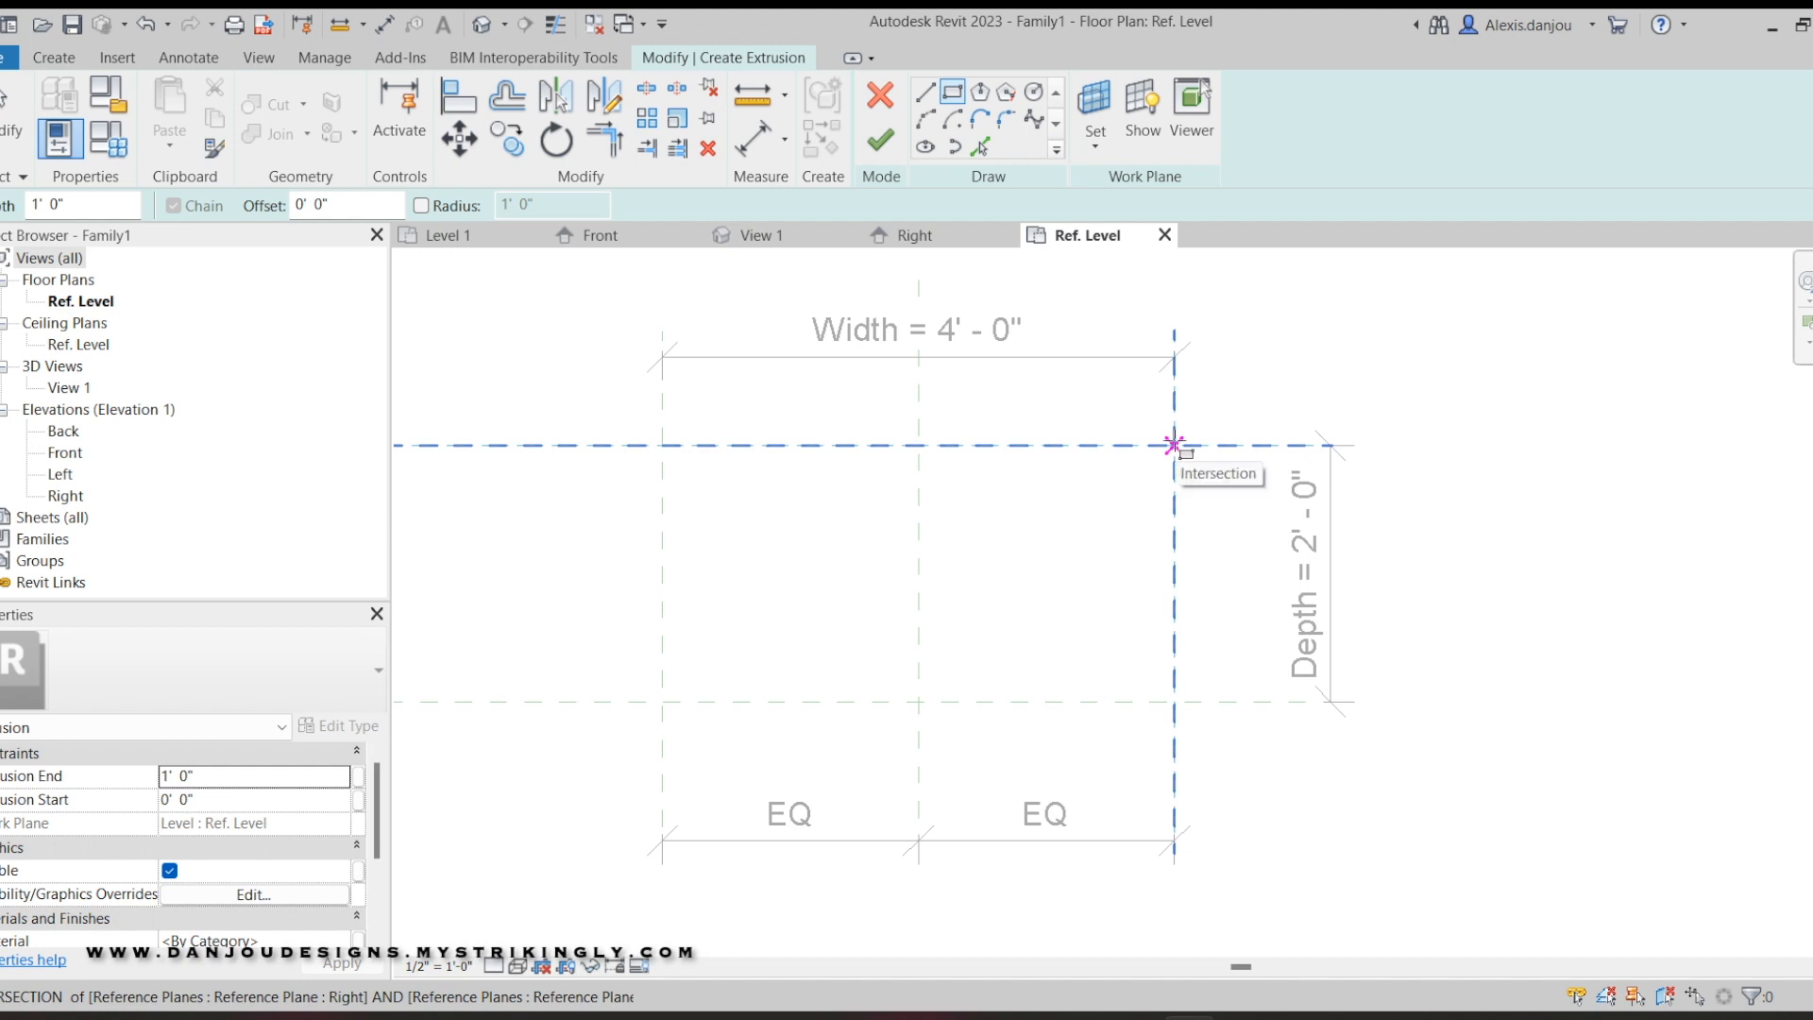
{"action": "left_click", "coordinate": [1174, 445]}
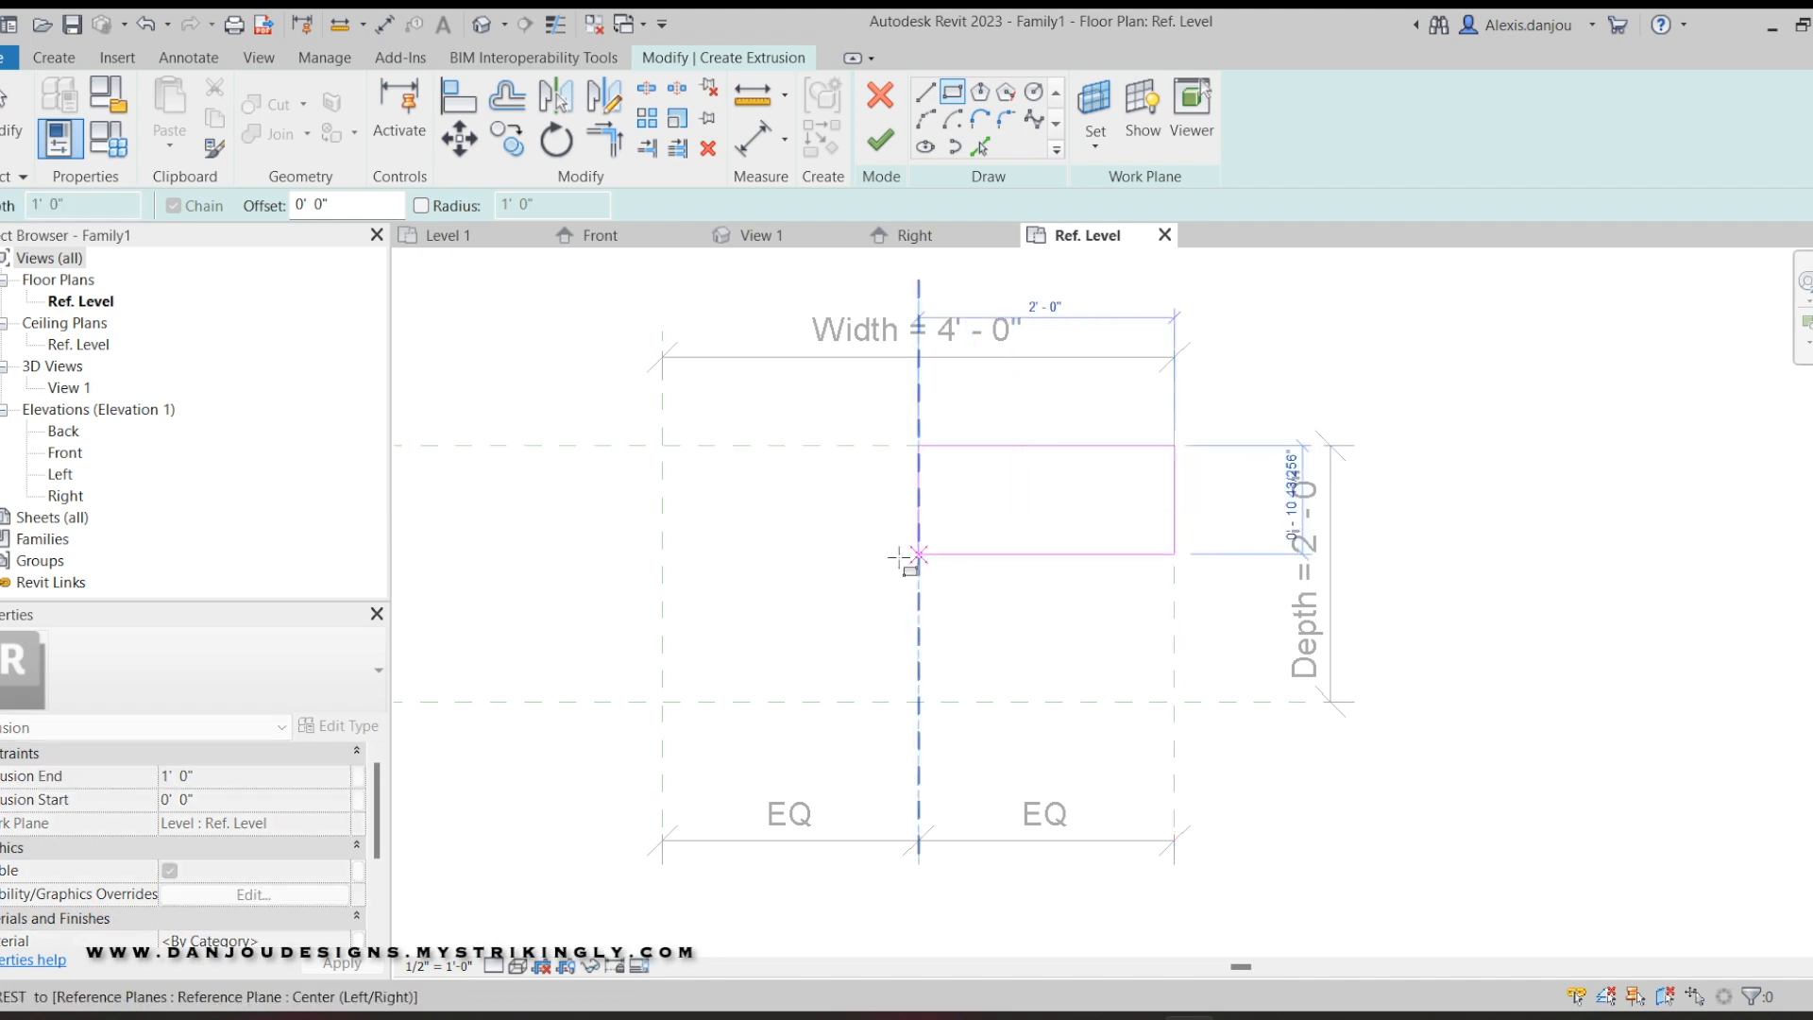
{"action": "left_click", "coordinate": [529, 701]}
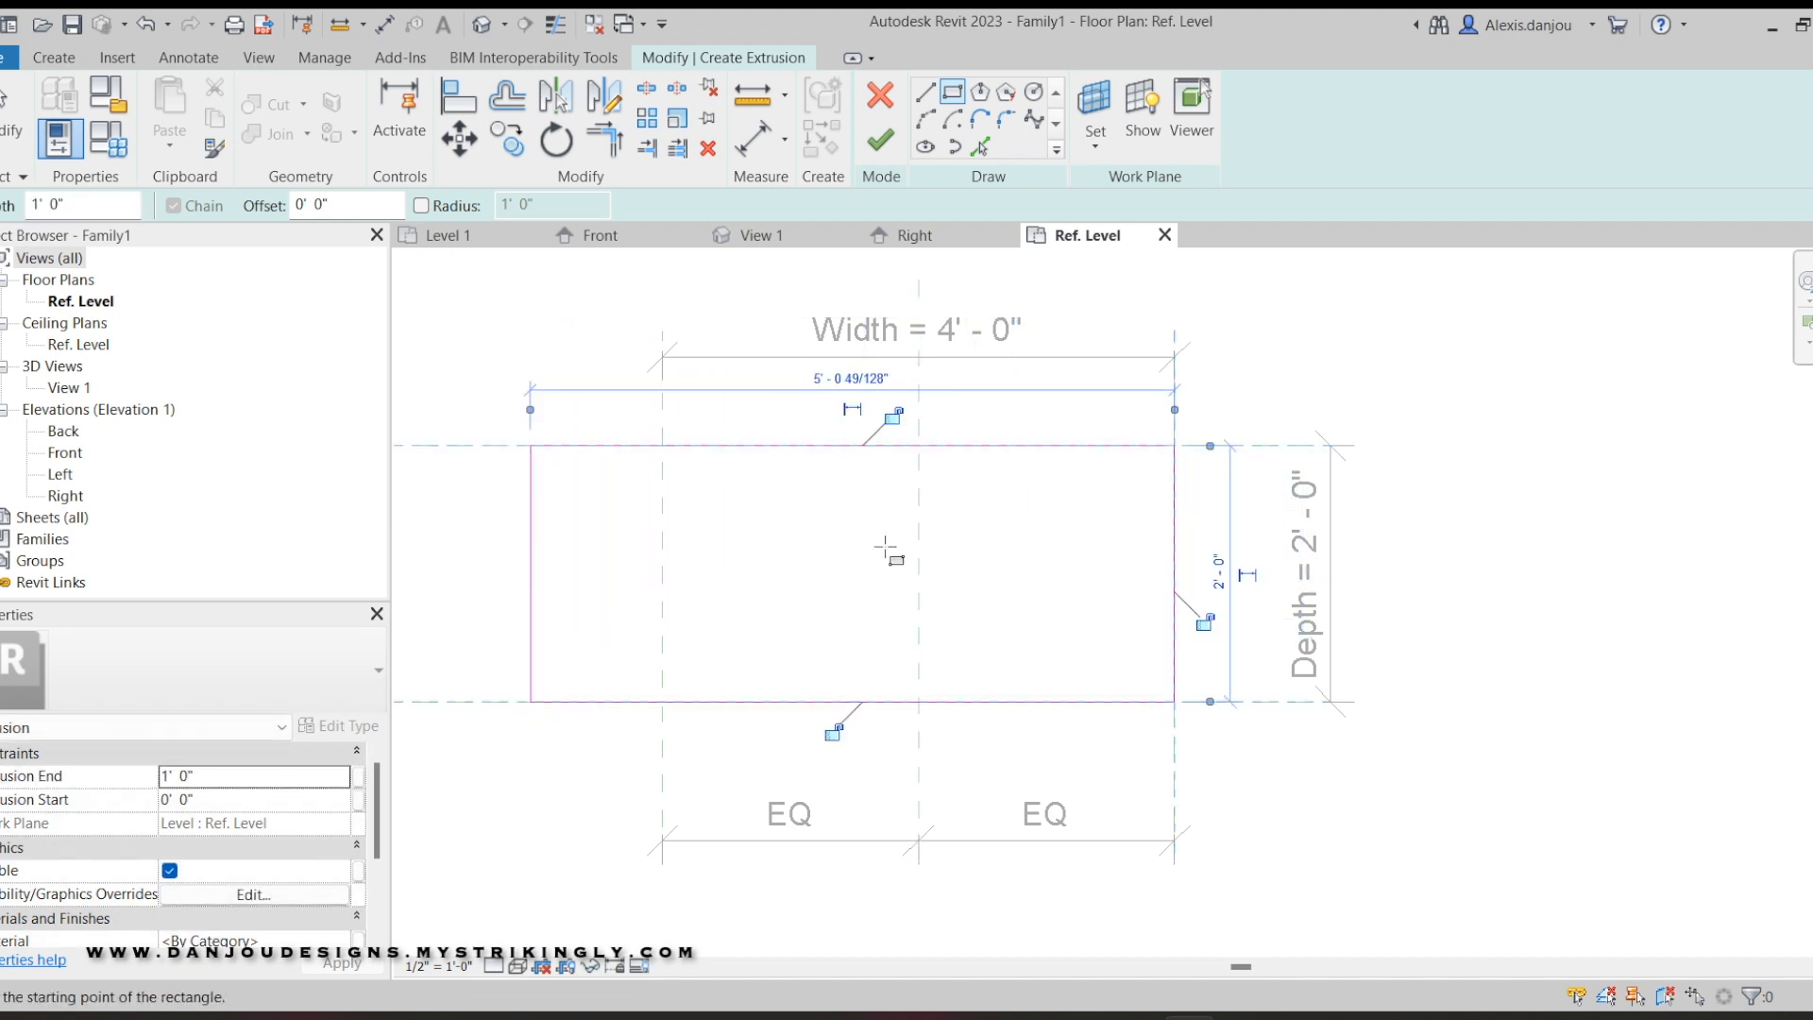
{"action": "scroll", "coordinate": [883, 535], "scroll_direction": "down", "scroll_amount": 2}
{"action": "scroll", "coordinate": [910, 563], "scroll_direction": "up", "scroll_amount": 3}
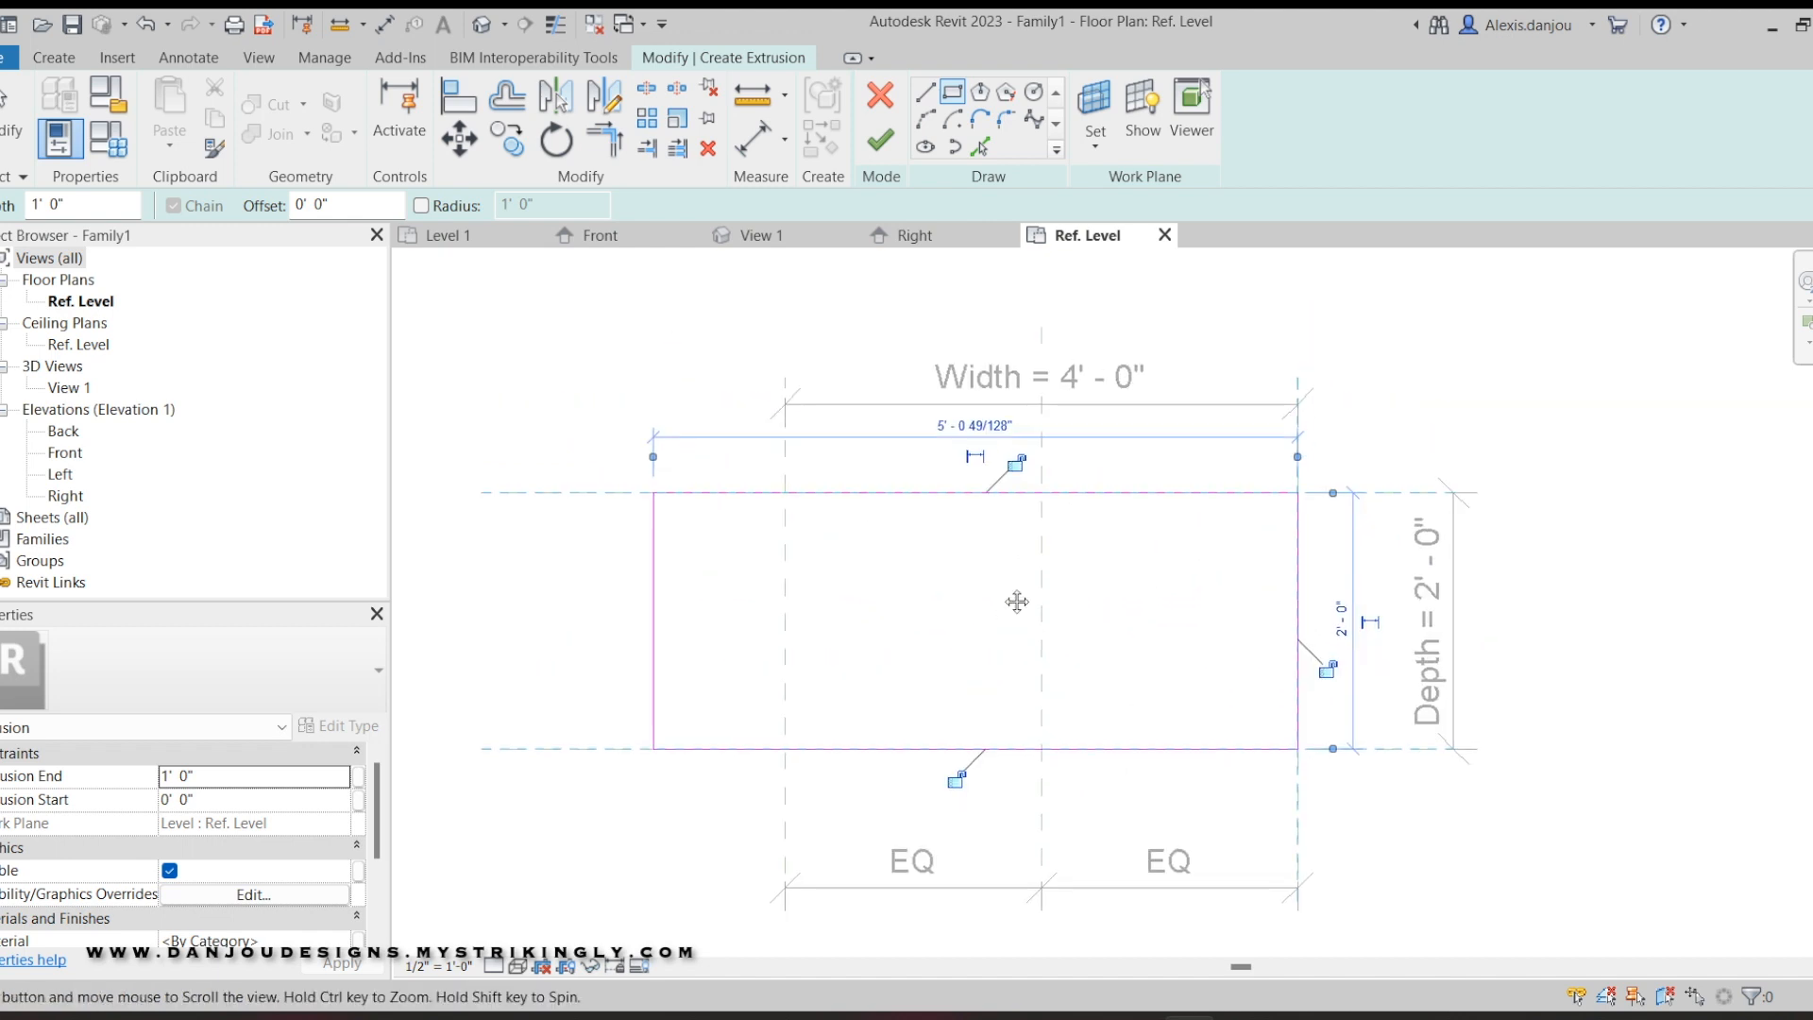
{"action": "middle_click_drag", "start_coordinate": [991, 566], "coordinate": [868, 540]}
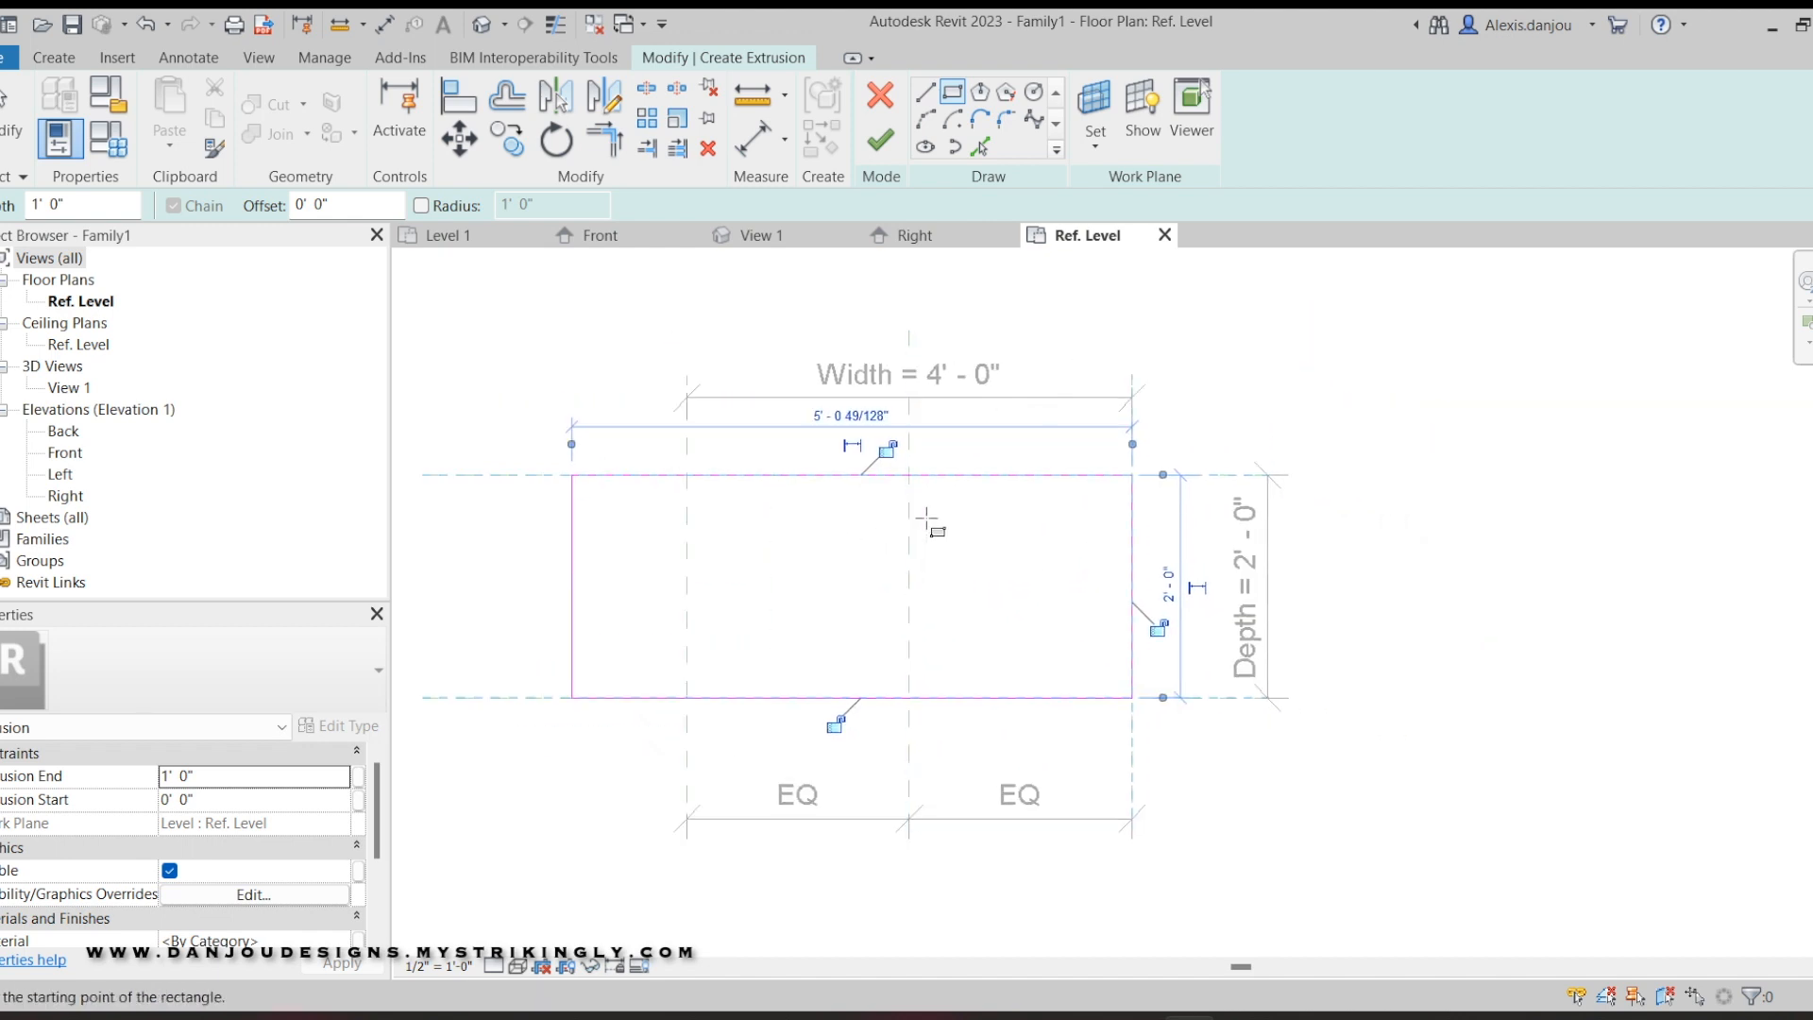
Exit the Rectangle tool and finish the extrusion with a 1' 0" depth.
{"action": "right_click", "coordinate": [1325, 361]}
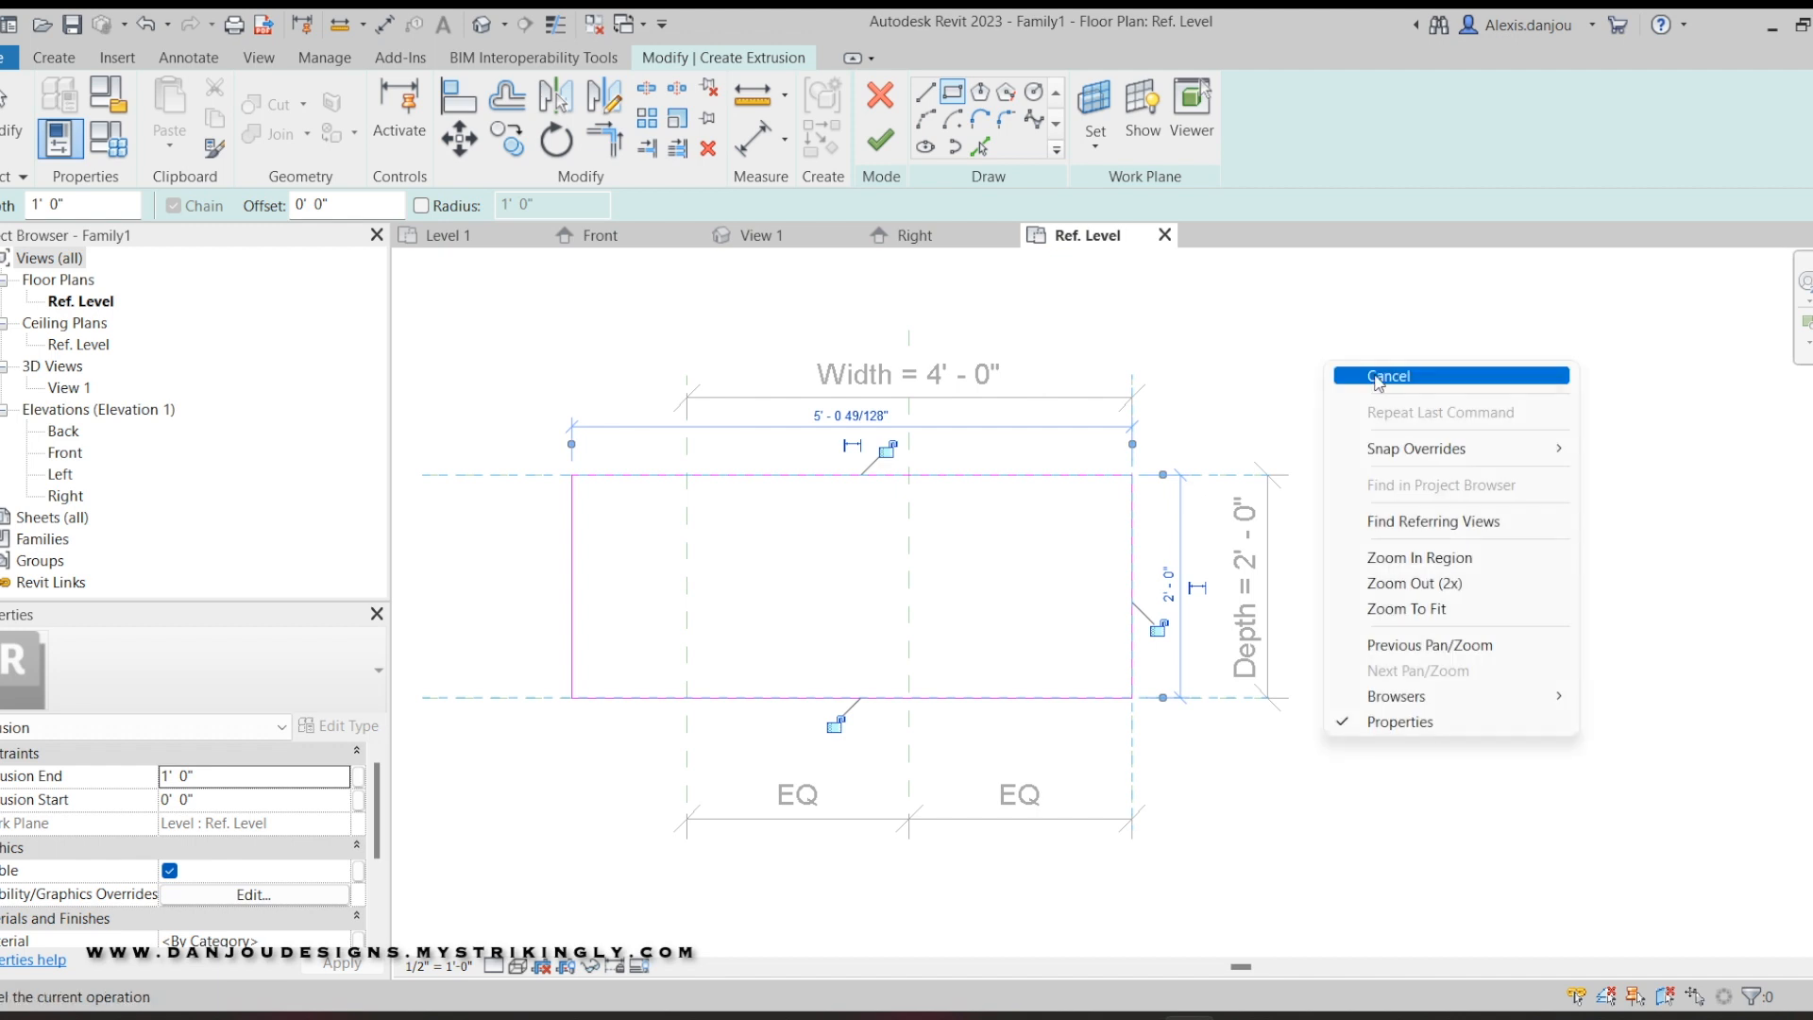
{"action": "left_click", "coordinate": [1391, 376]}
{"action": "right_click", "coordinate": [1379, 361]}
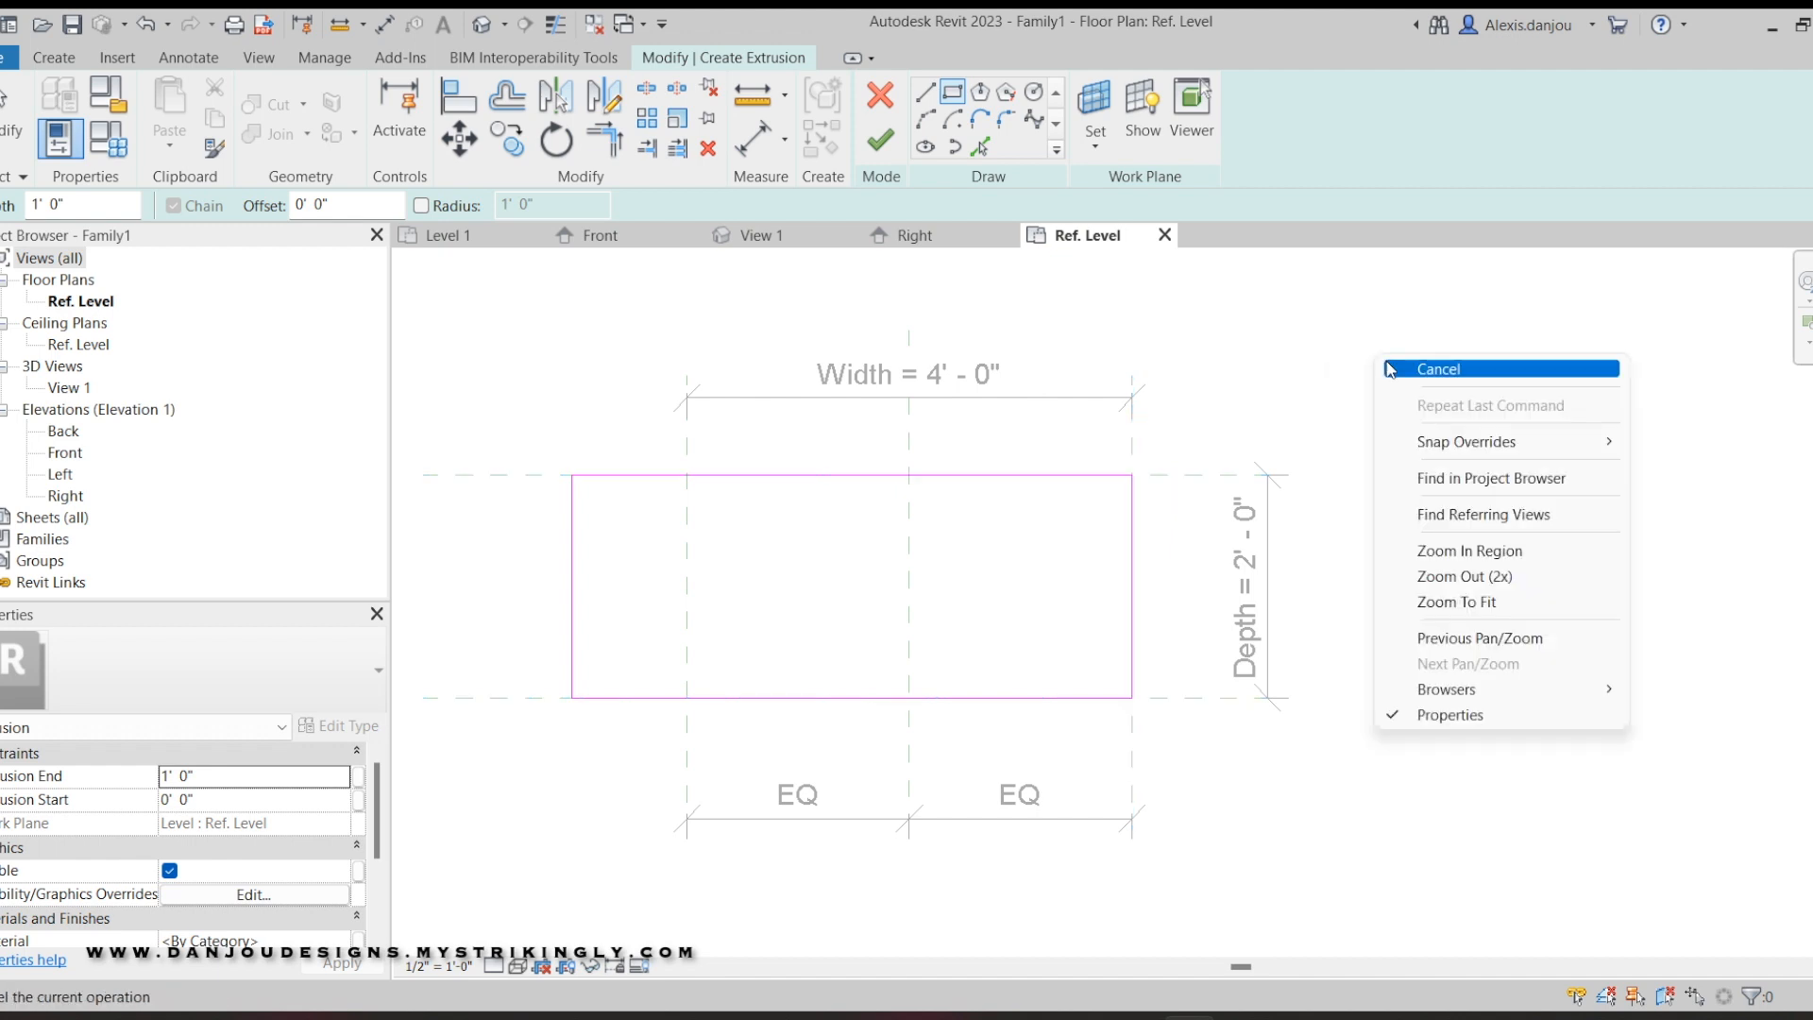
{"action": "left_click", "coordinate": [1408, 376]}
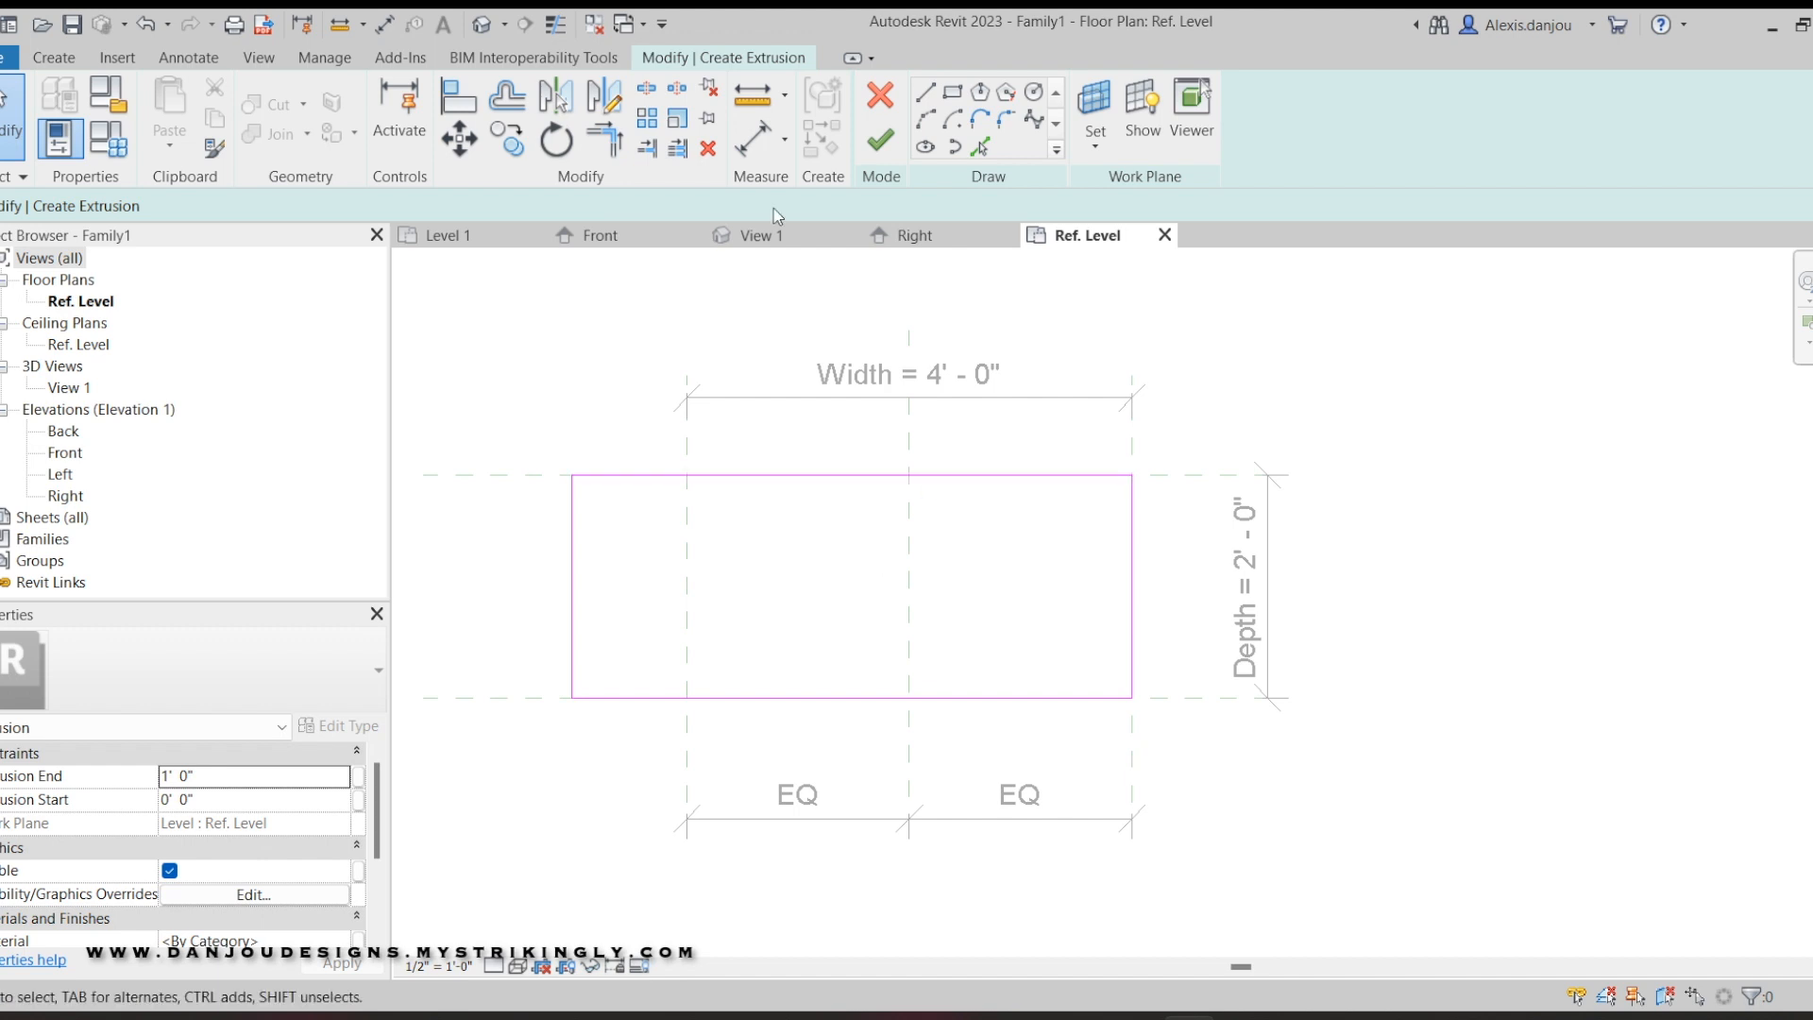
{"action": "left_click", "coordinate": [897, 147]}
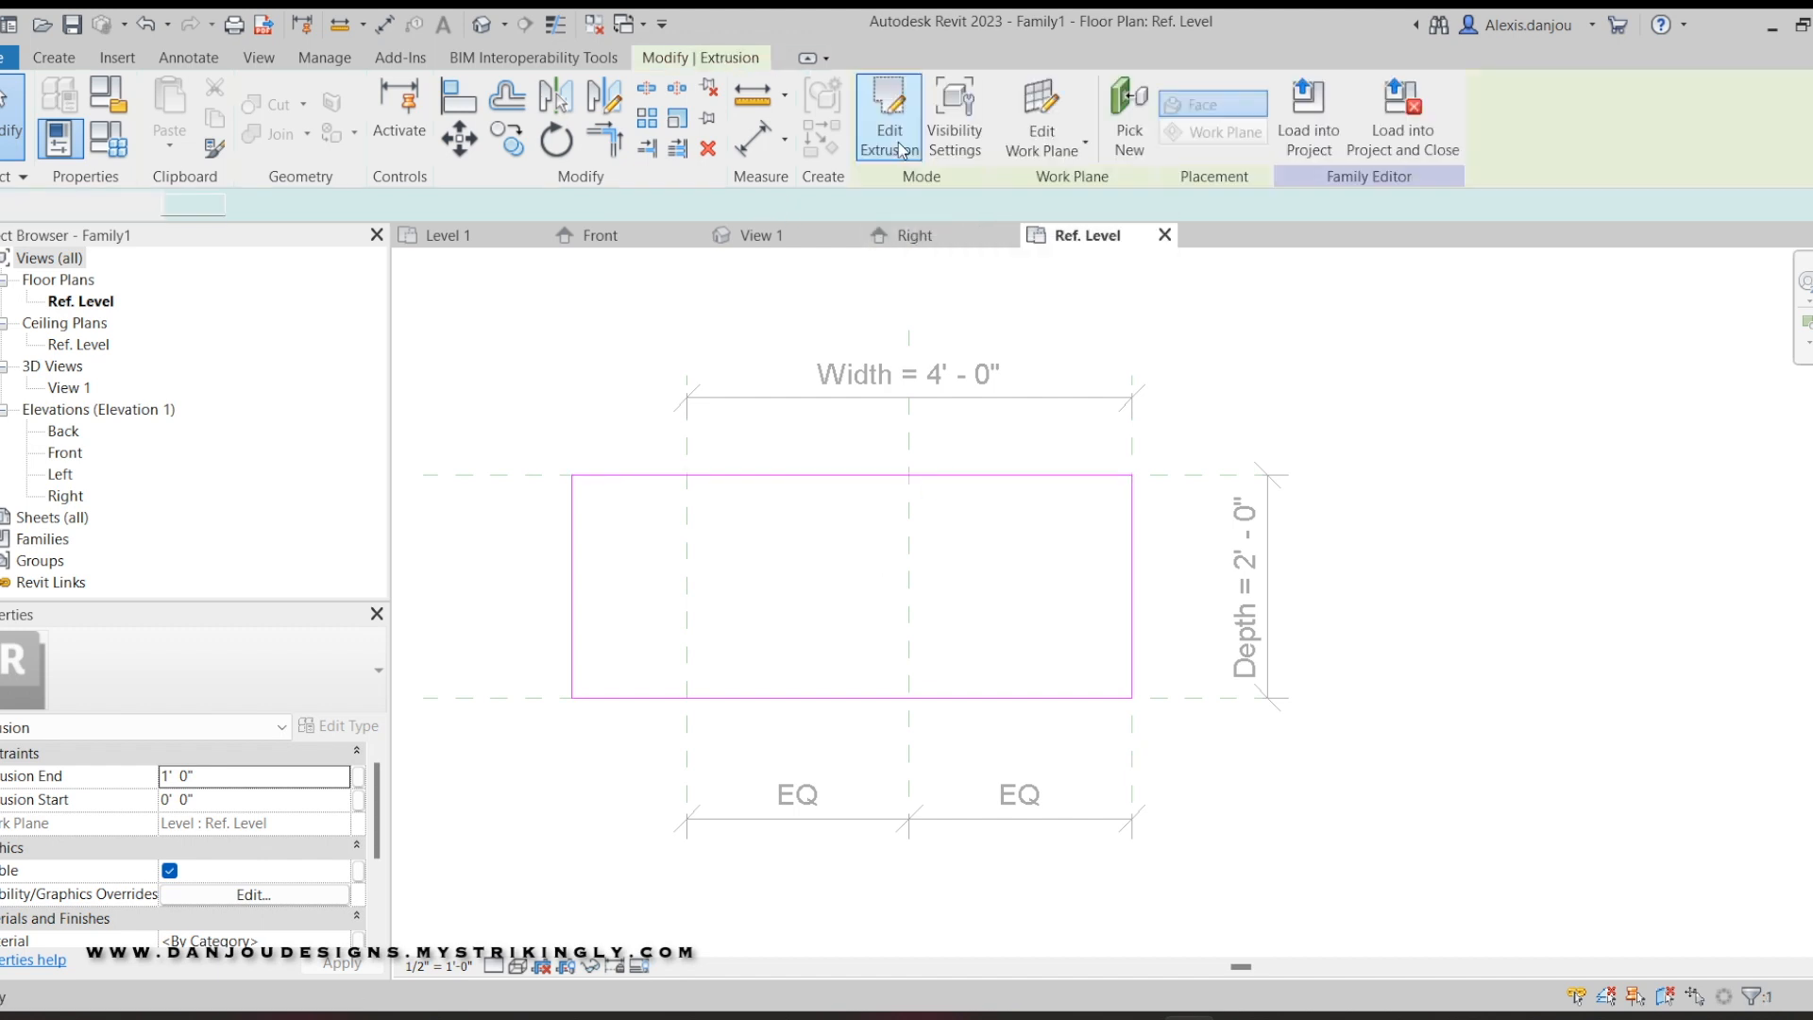
{"action": "left_click", "coordinate": [1218, 322]}
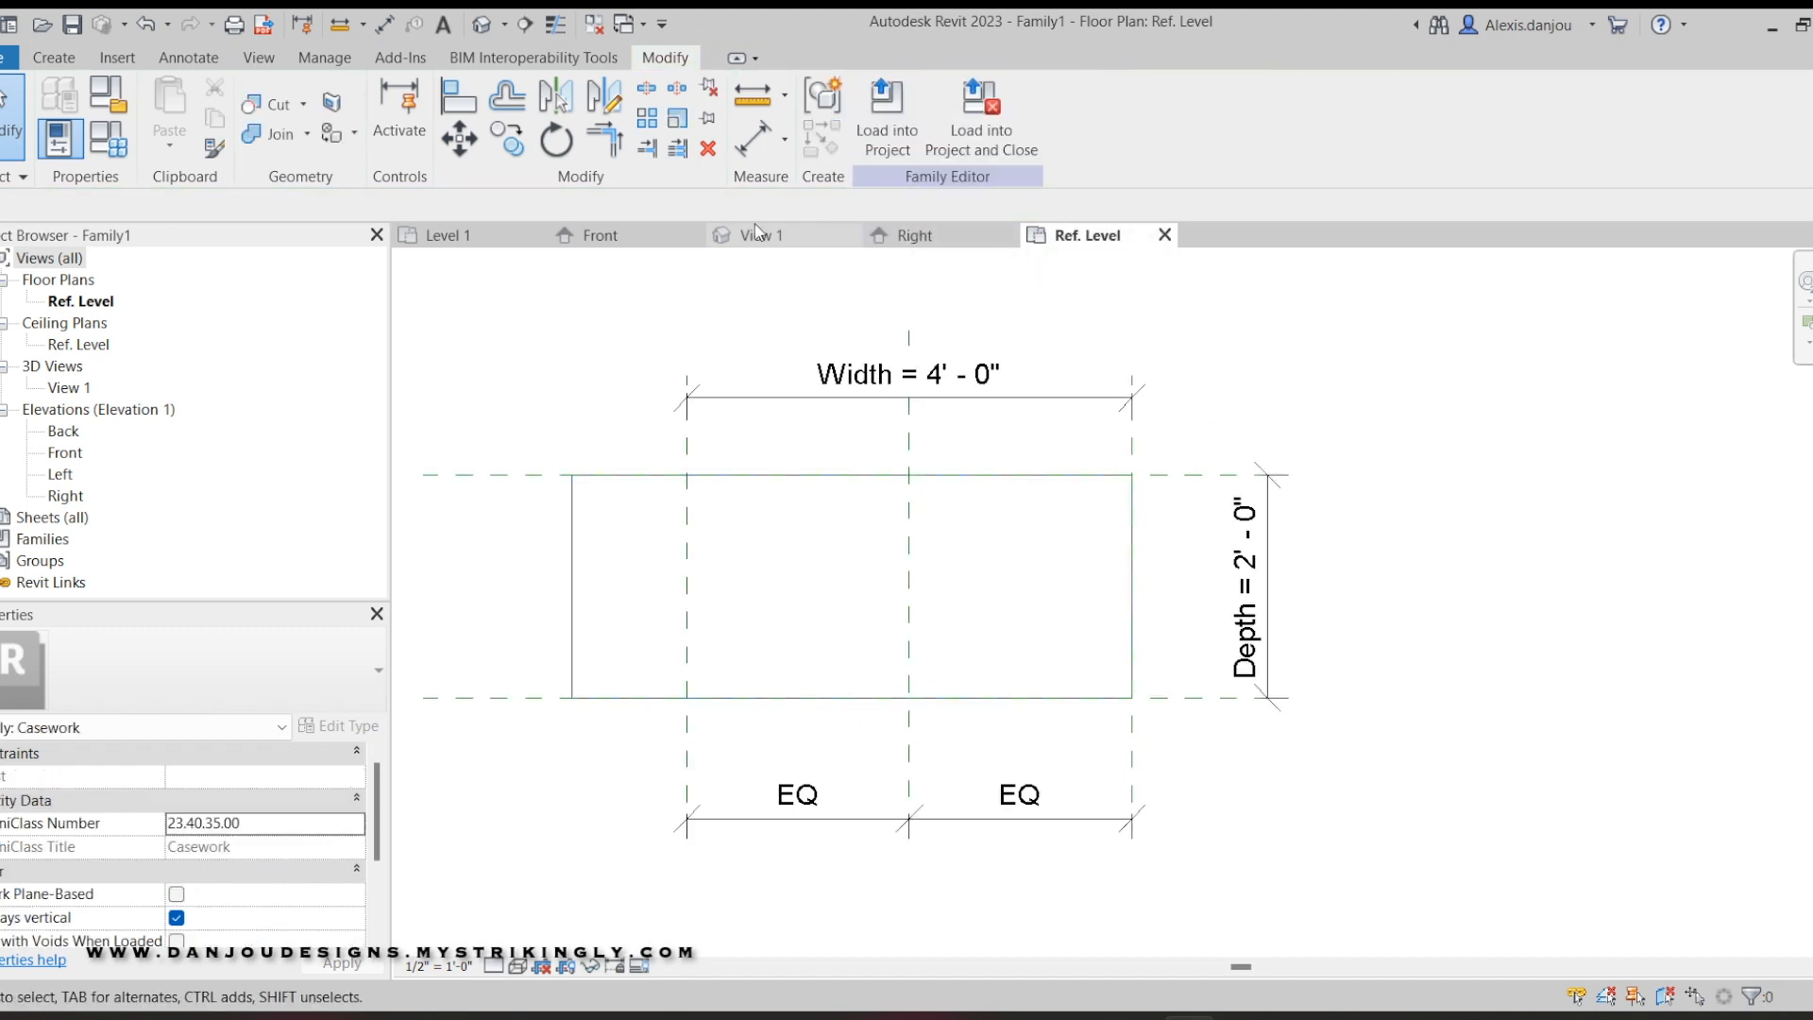
In the Front elevation, stretch the extrusion's top up to the Height reference plane at 3' 0" and check it in the Right elevation.
{"action": "left_click", "coordinate": [600, 235]}
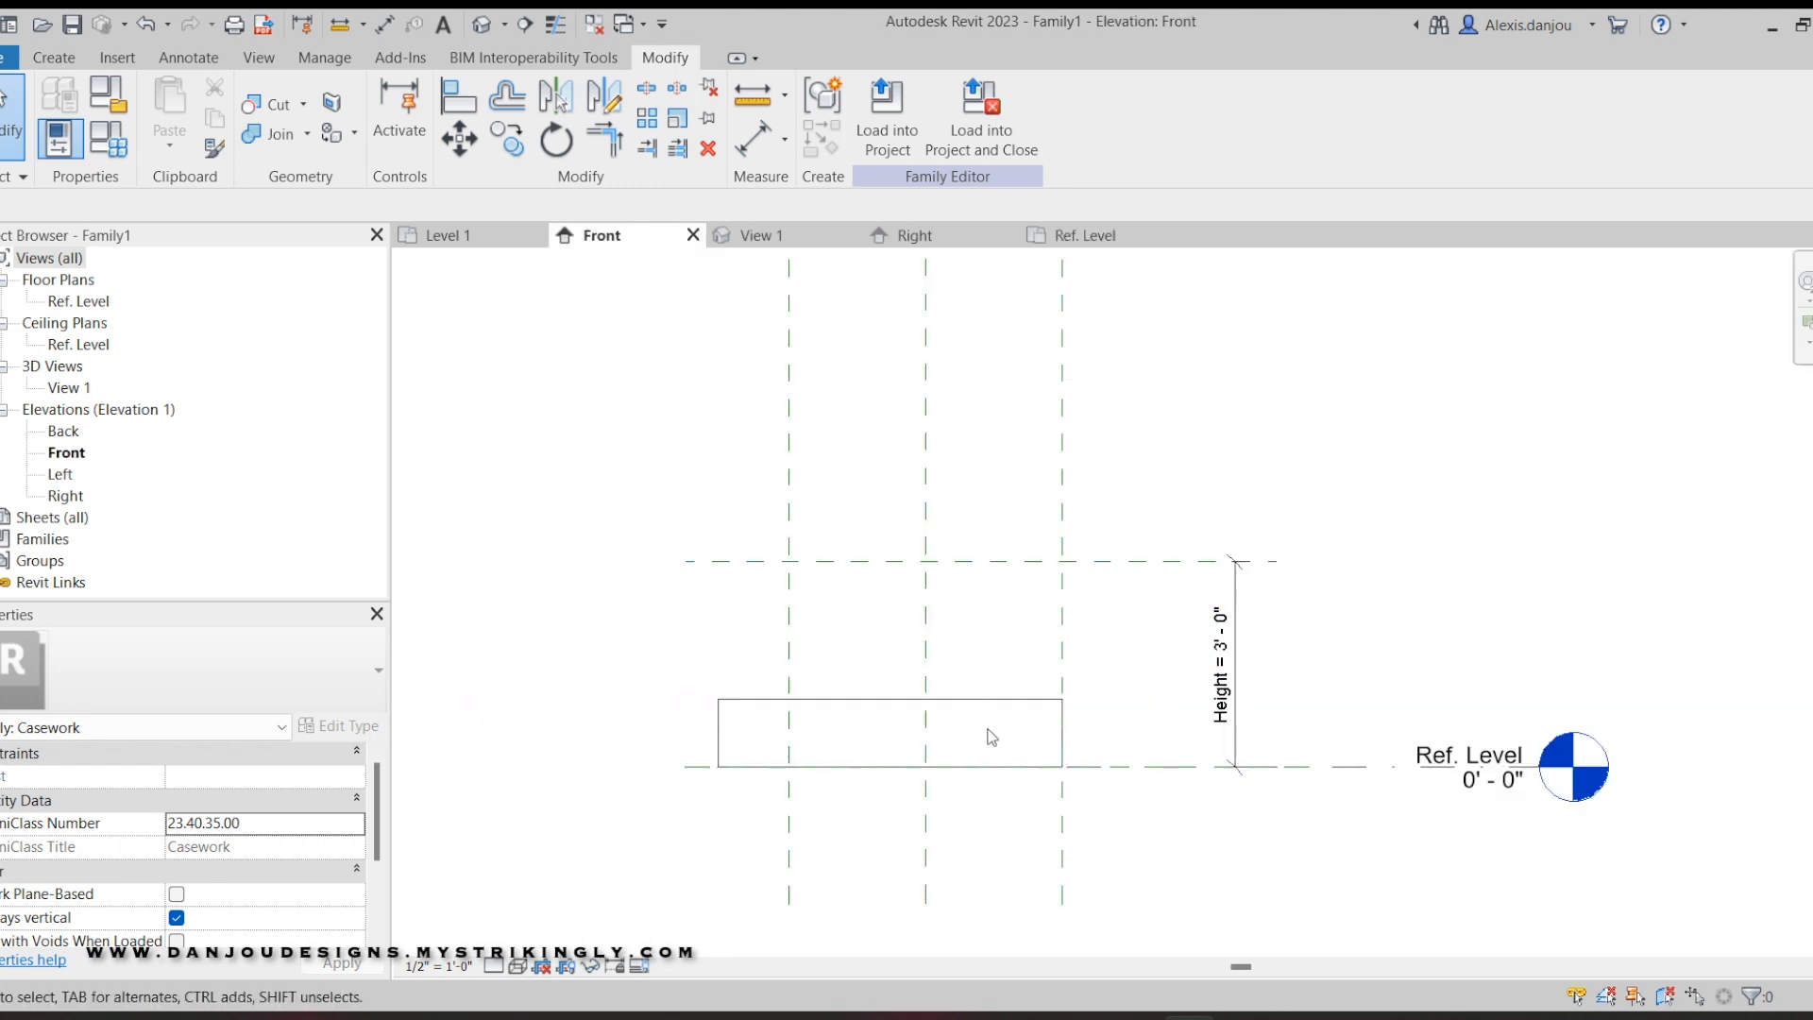
{"action": "scroll", "coordinate": [996, 822], "scroll_direction": "up", "scroll_amount": 2}
{"action": "scroll", "coordinate": [972, 793], "scroll_direction": "down", "scroll_amount": 1}
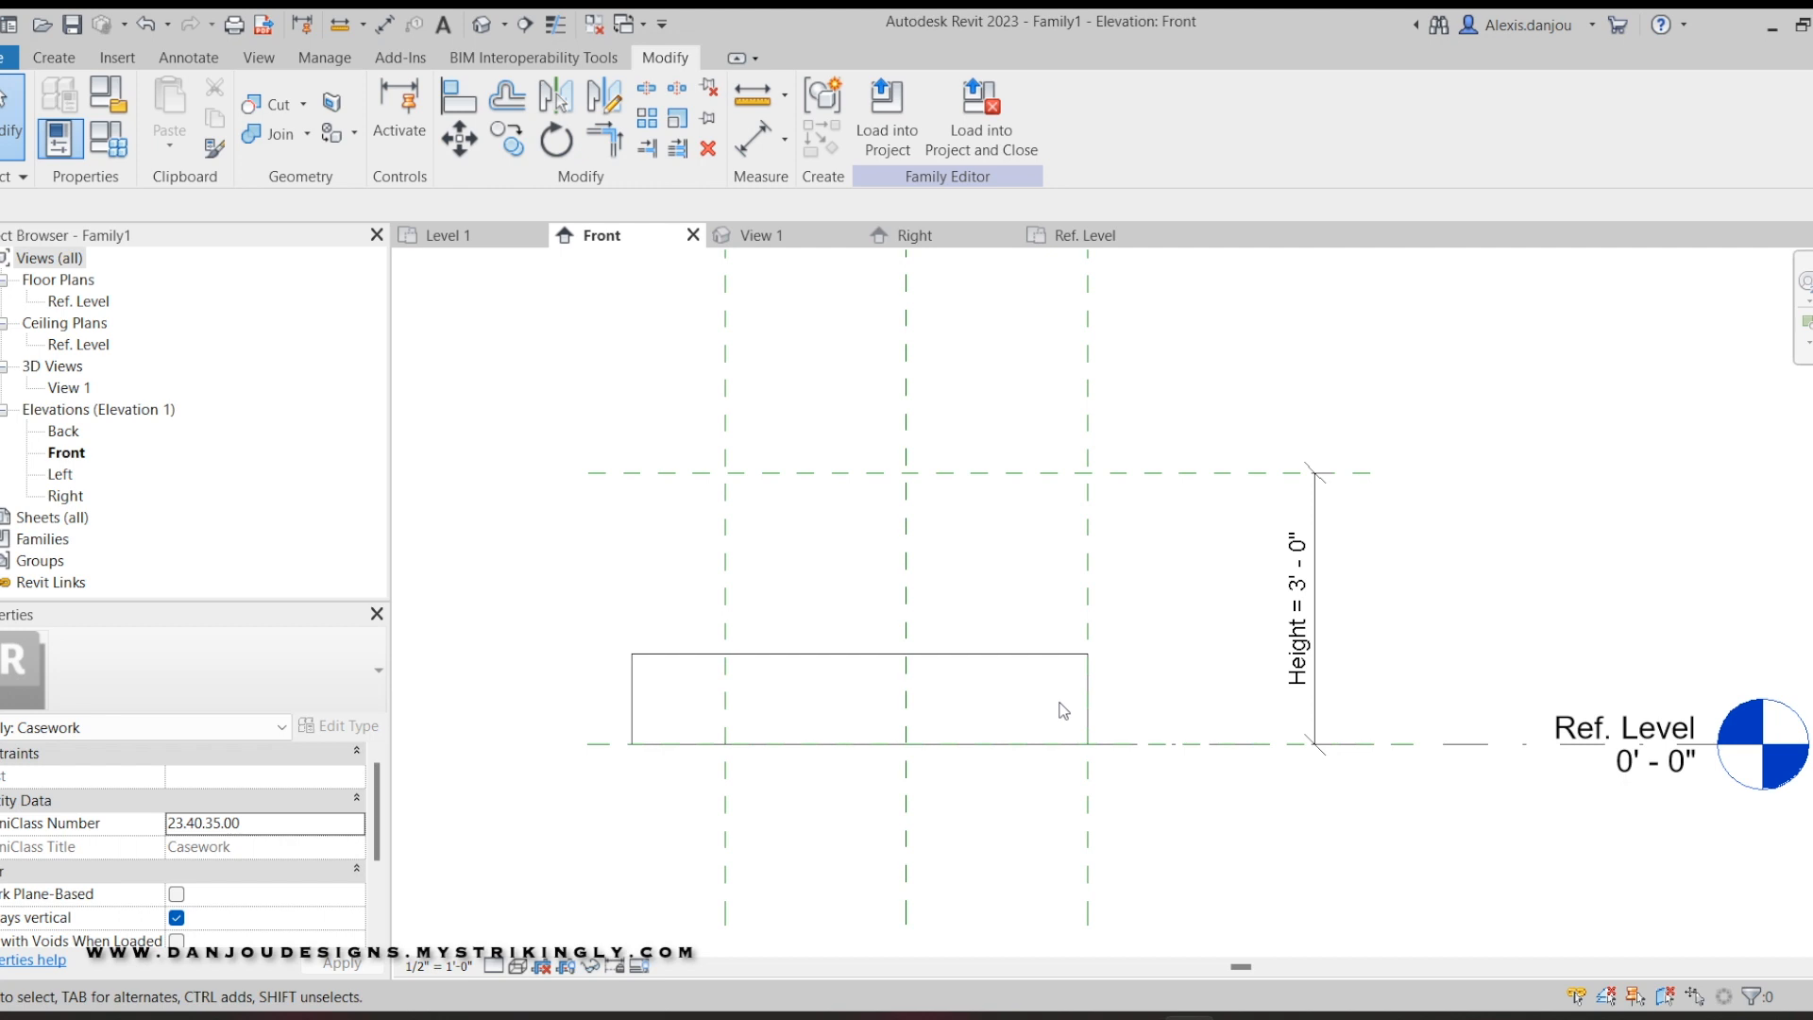
{"action": "left_click", "coordinate": [1040, 667]}
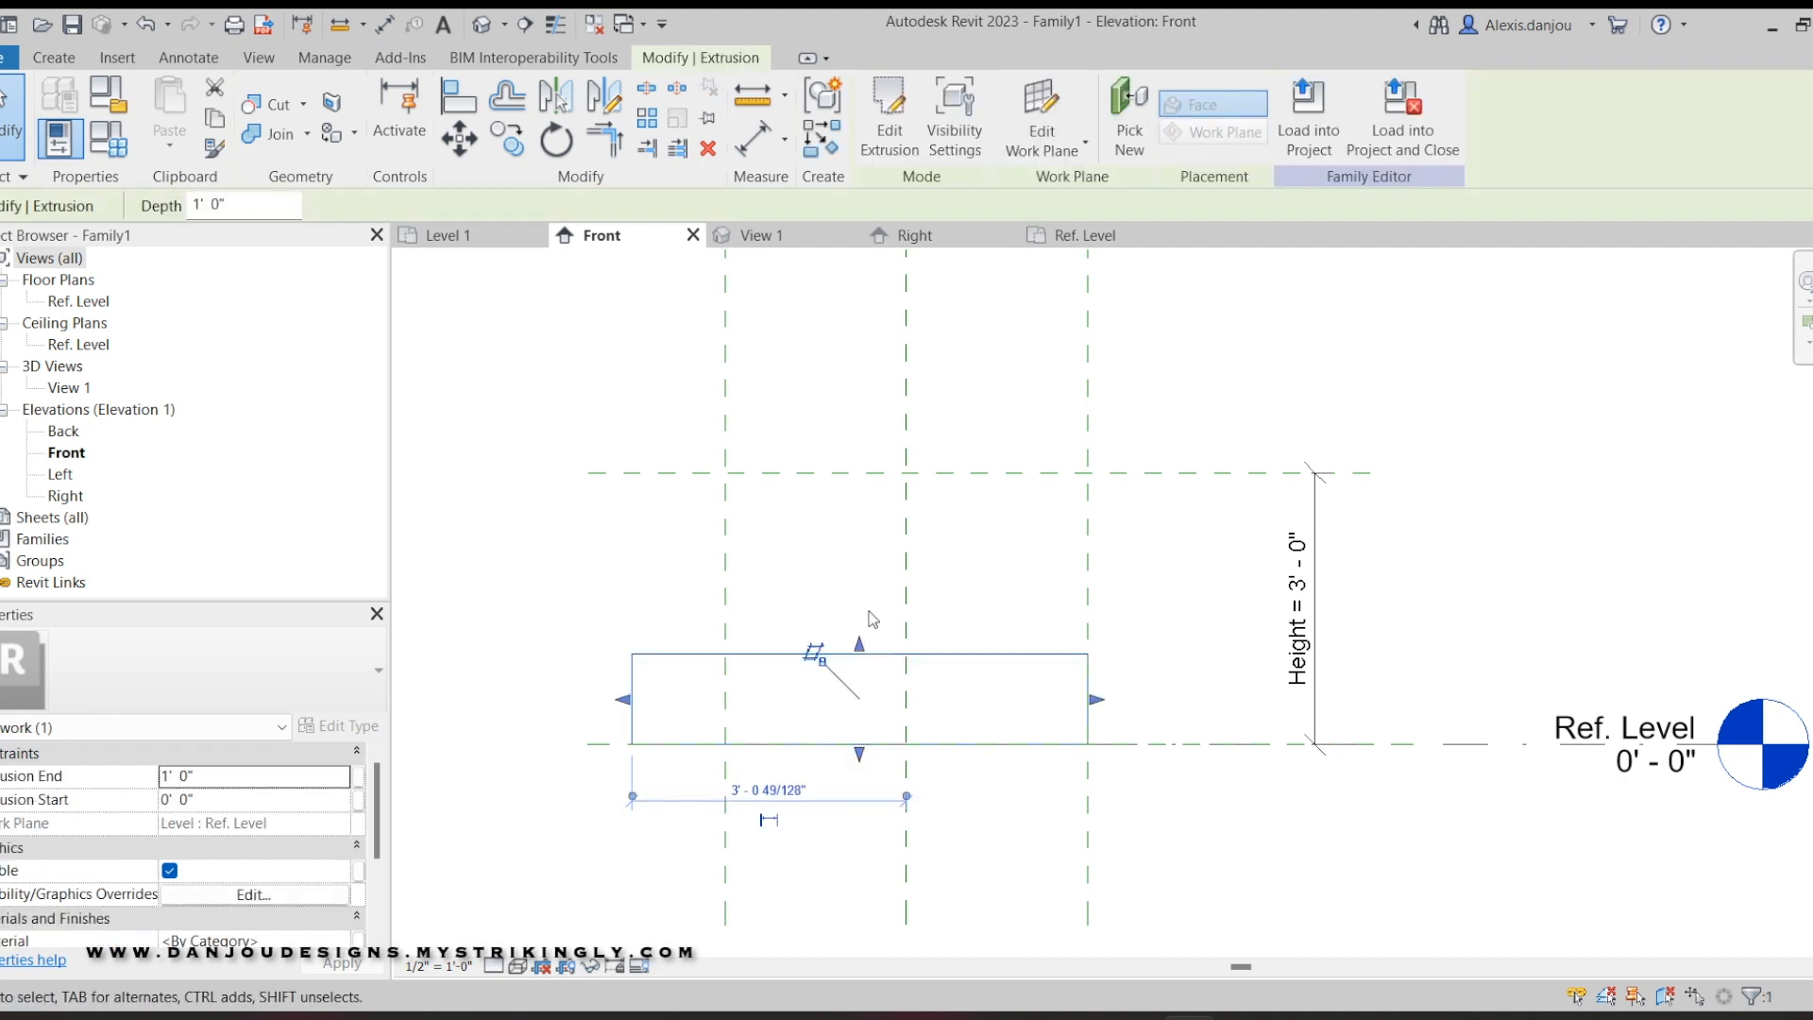
{"action": "left_click_drag", "start_coordinate": [859, 644], "coordinate": [848, 473]}
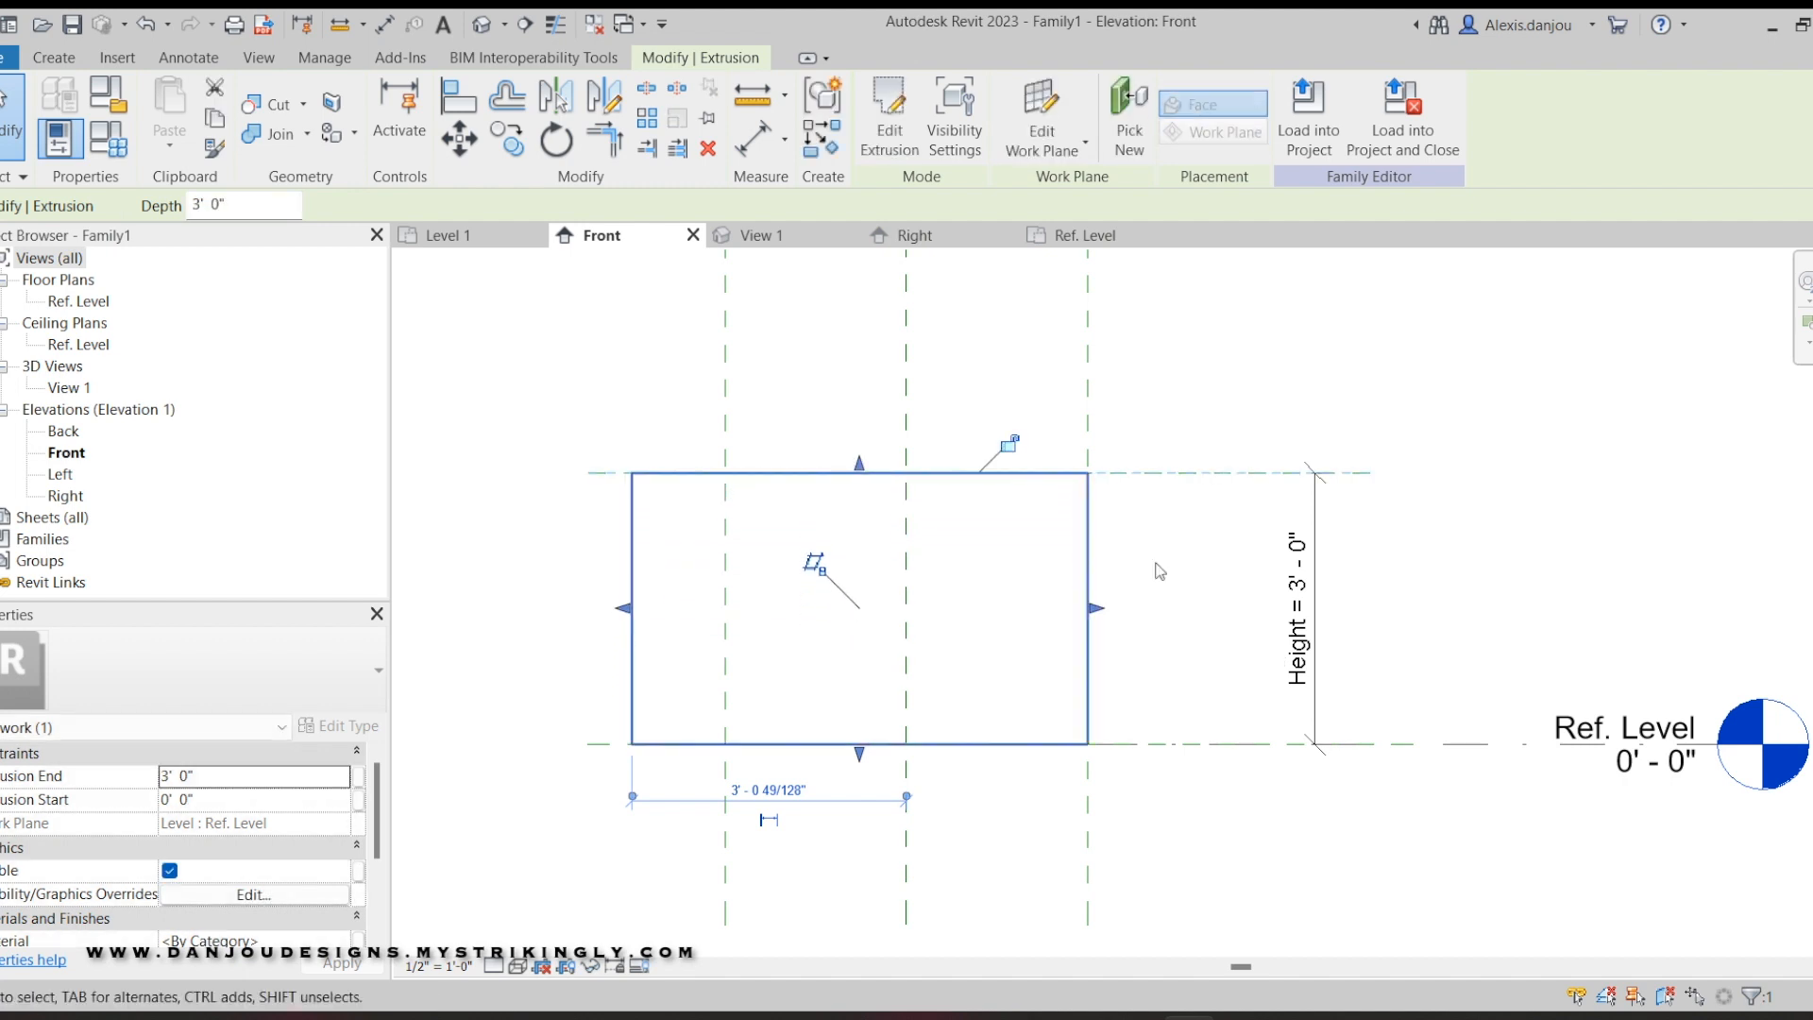
{"action": "left_click", "coordinate": [1129, 566]}
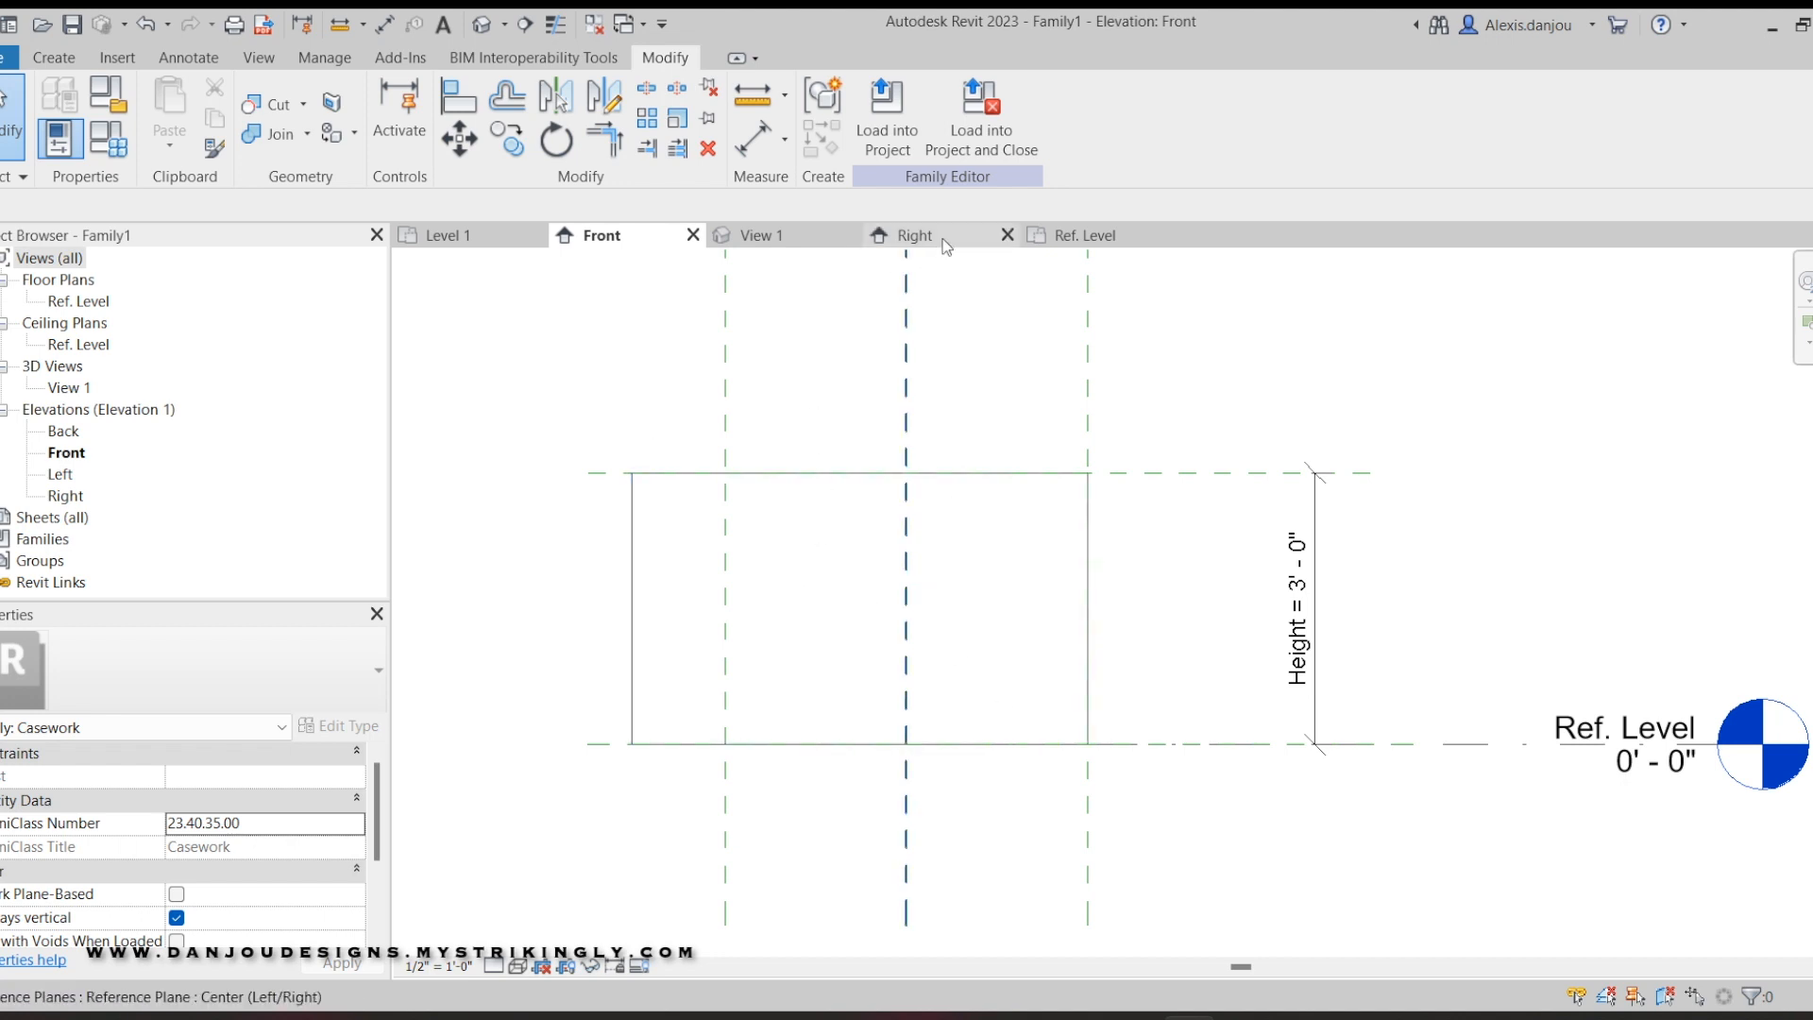
{"action": "left_click", "coordinate": [909, 235]}
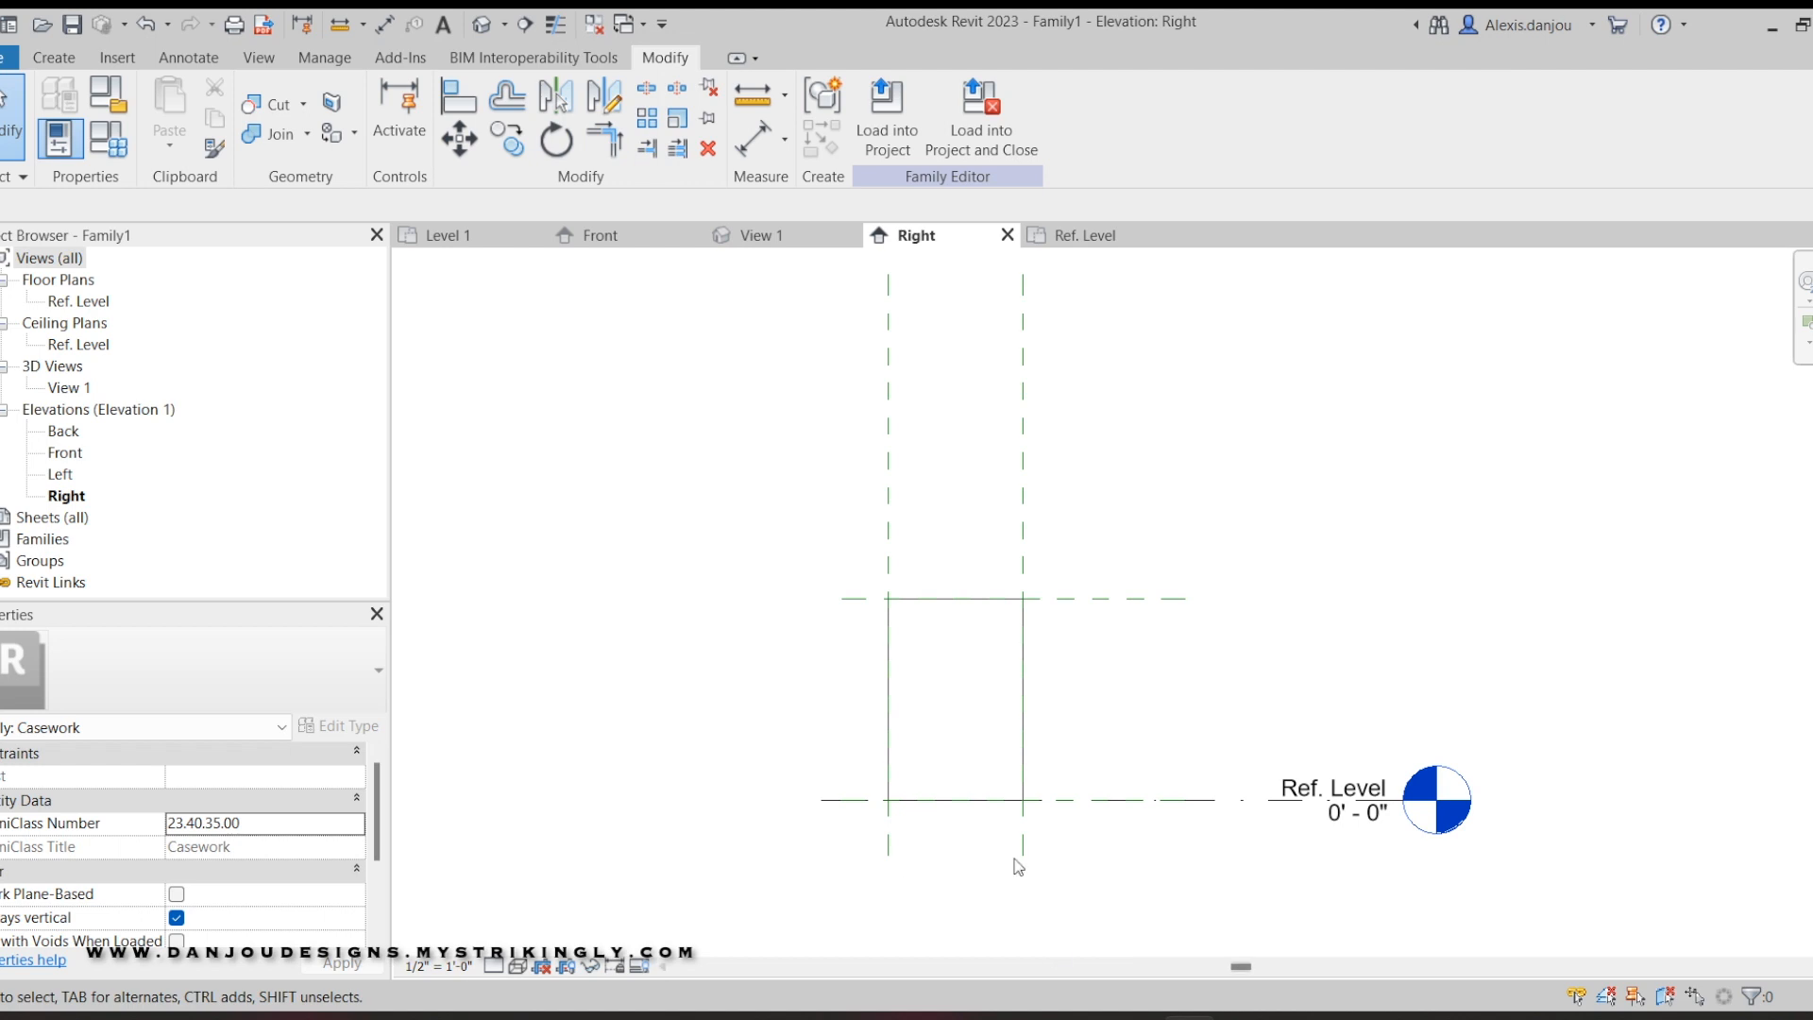
In the Ref. Level plan, start a new extrusion and sketch a rectangle about 5' 0" by 2' 0" over the existing body's outline.
{"action": "left_click", "coordinate": [1082, 238]}
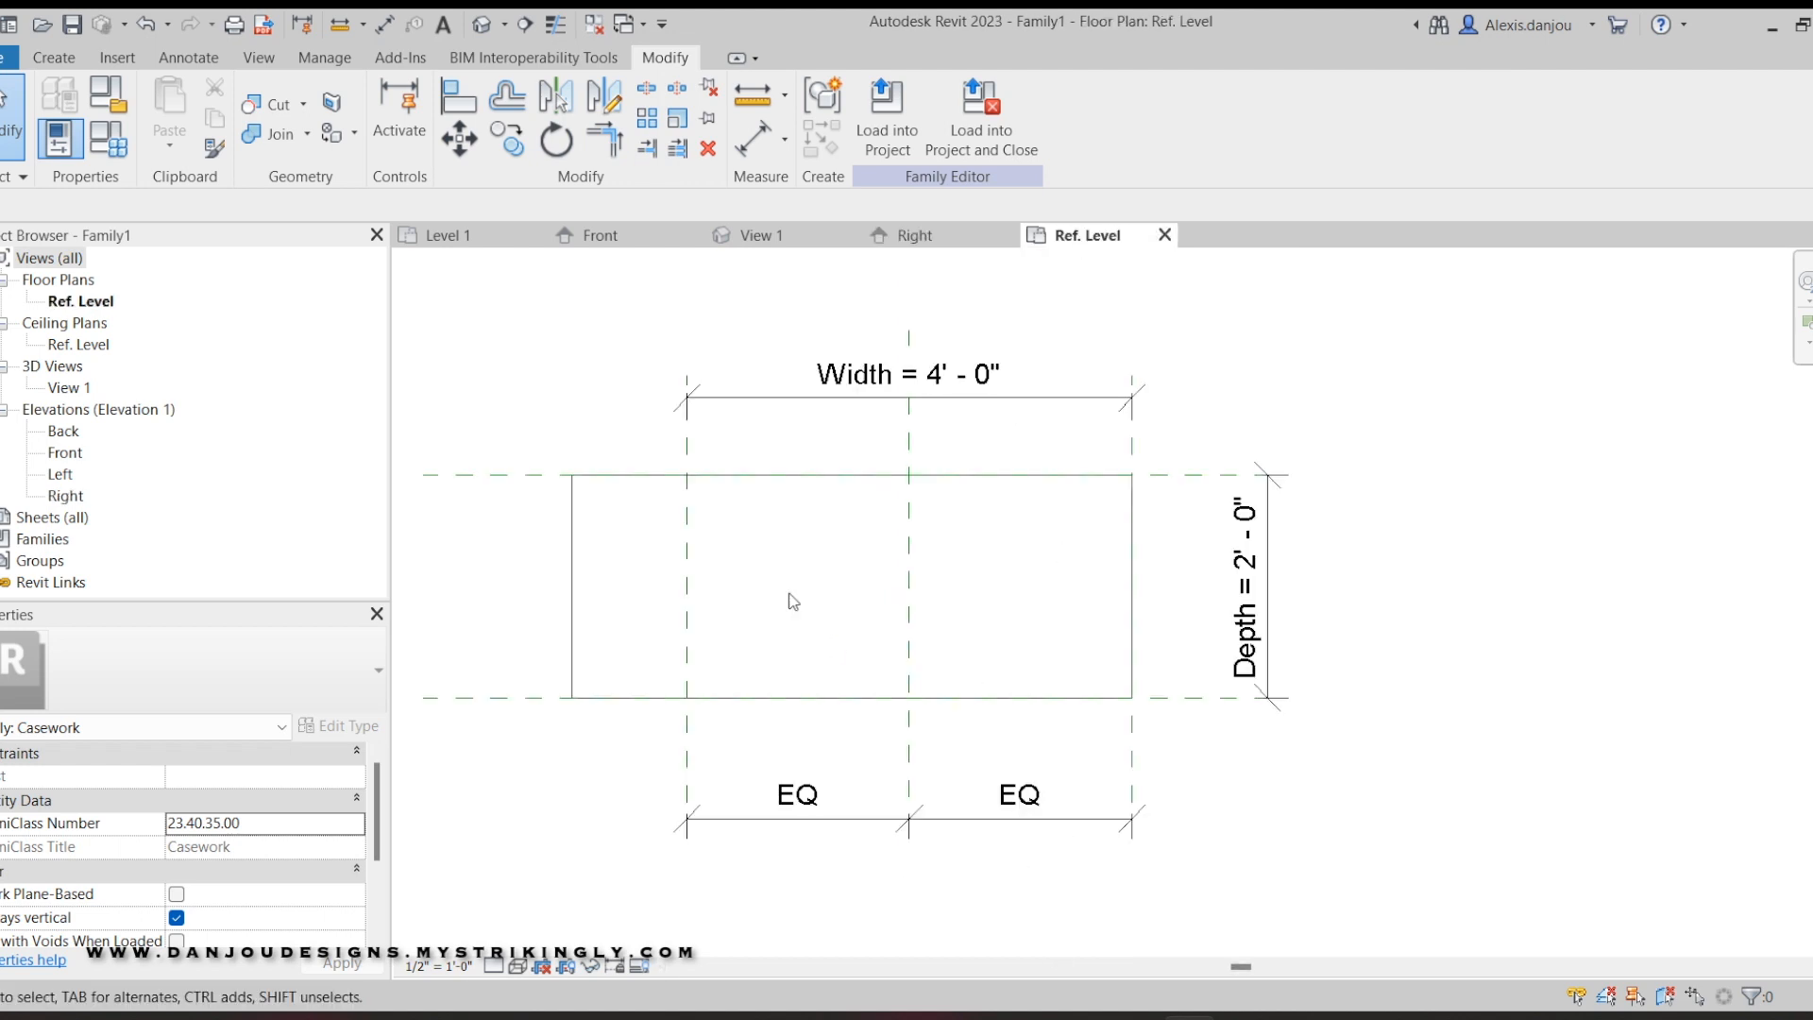
{"action": "left_click", "coordinate": [64, 59]}
{"action": "left_click", "coordinate": [173, 109]}
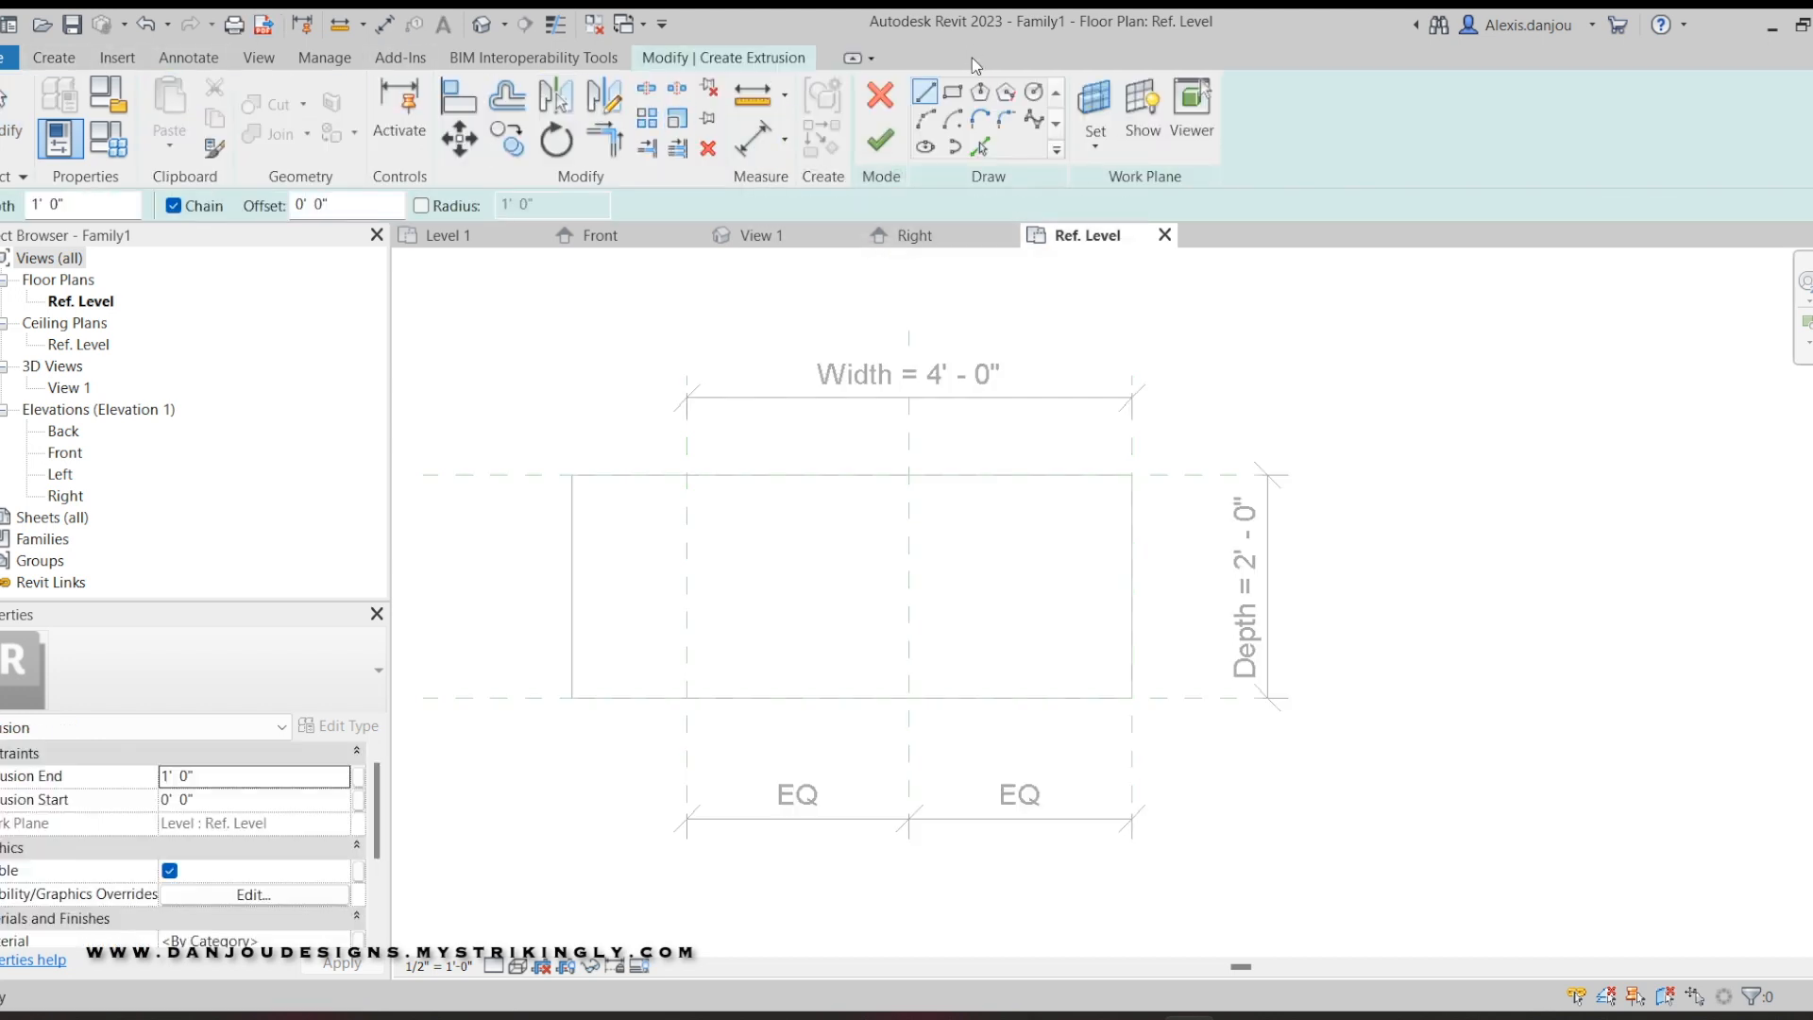
{"action": "left_click", "coordinate": [952, 95]}
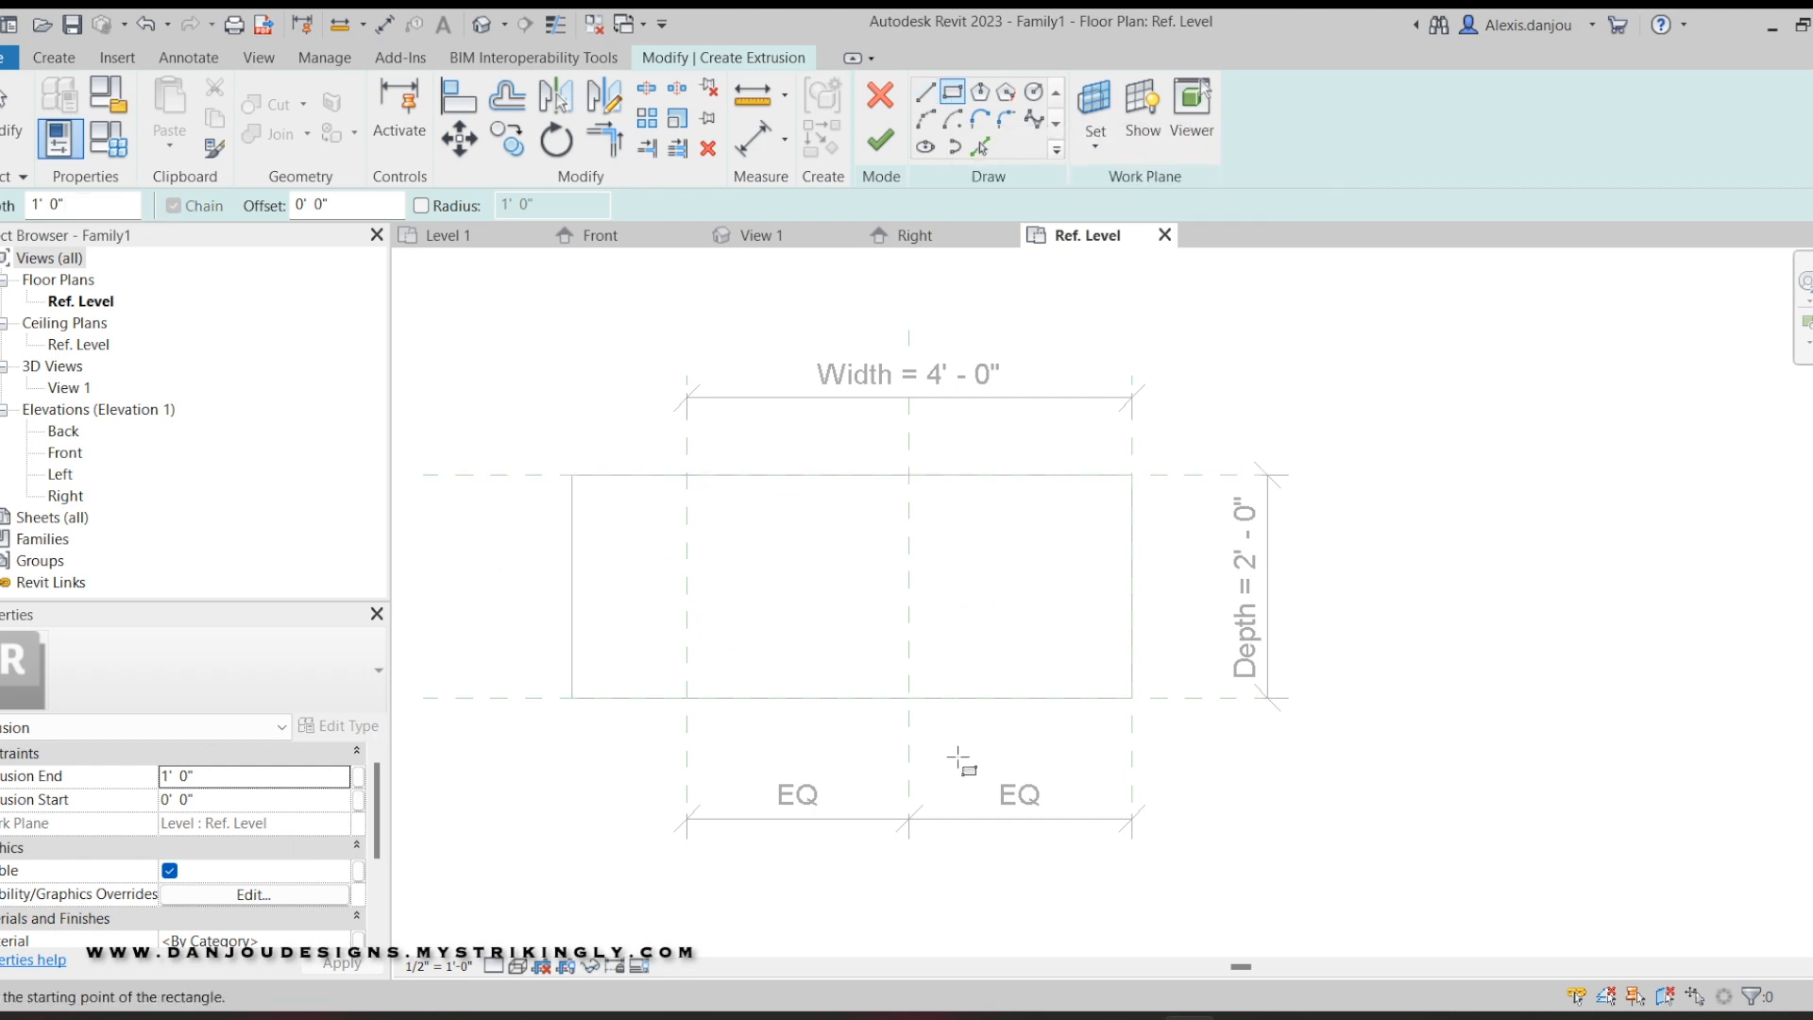
{"action": "scroll", "coordinate": [741, 531], "scroll_direction": "up", "scroll_amount": 1}
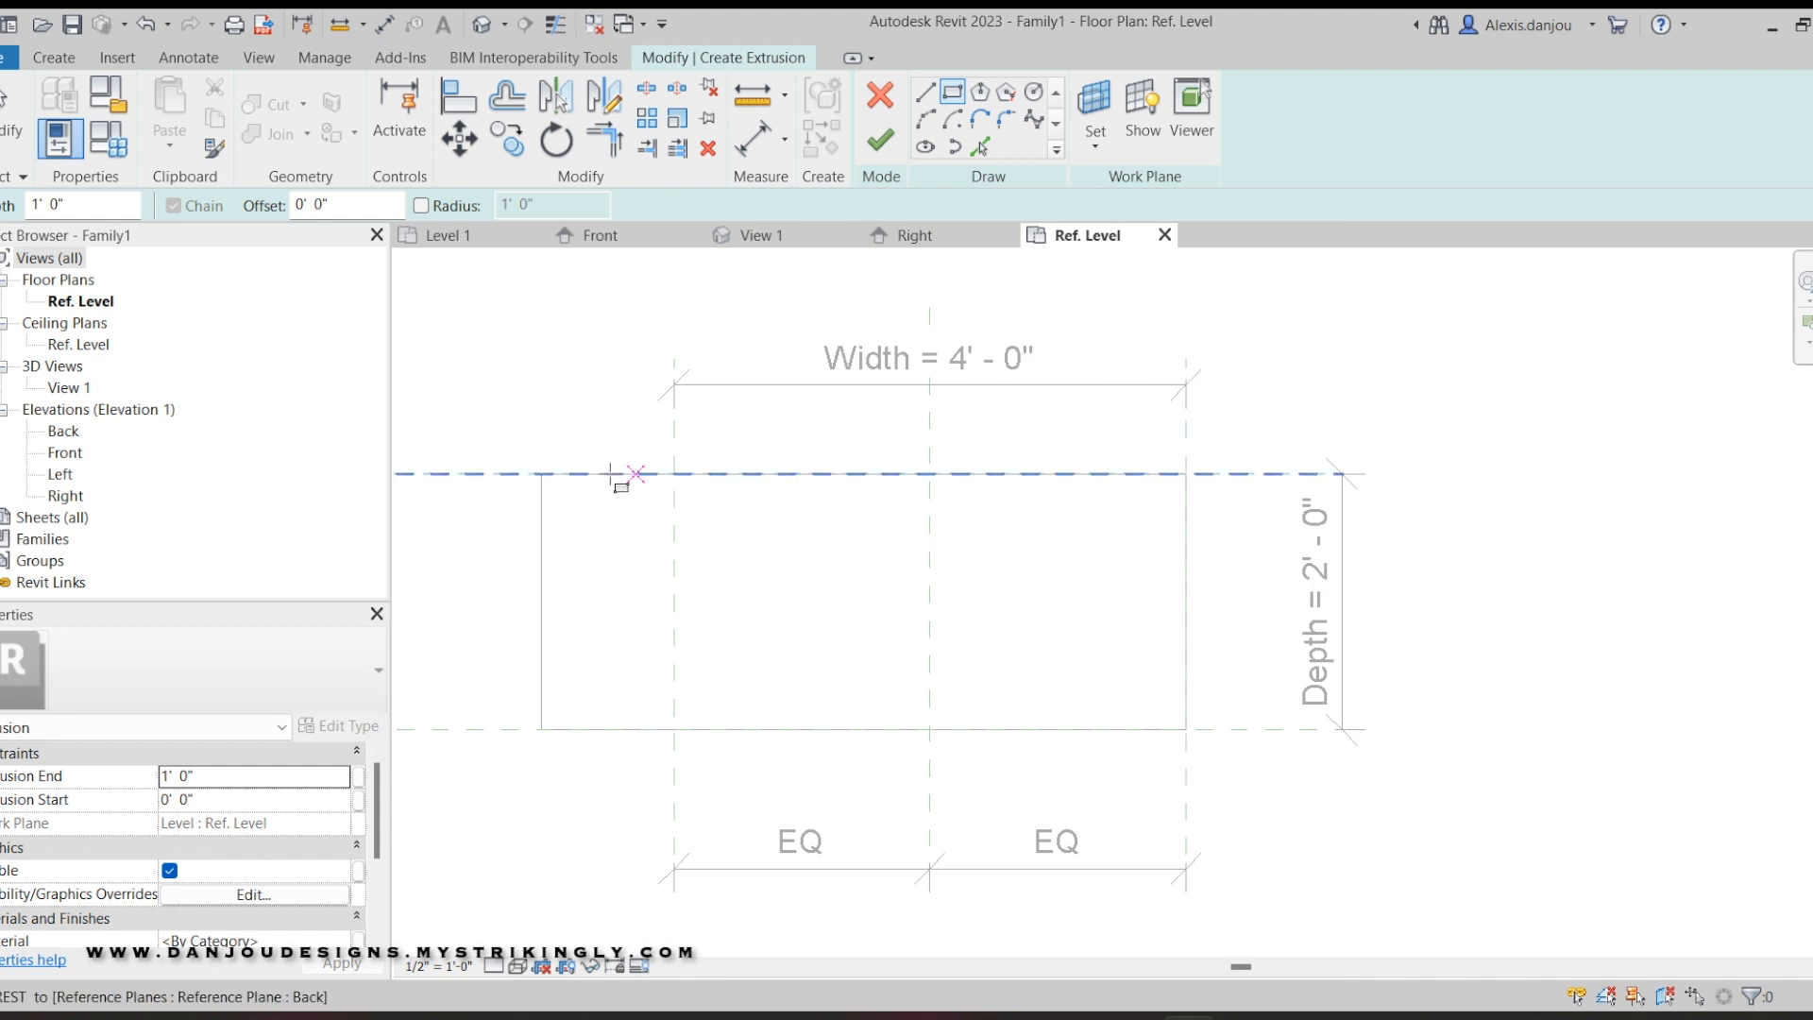
{"action": "left_click", "coordinate": [546, 473]}
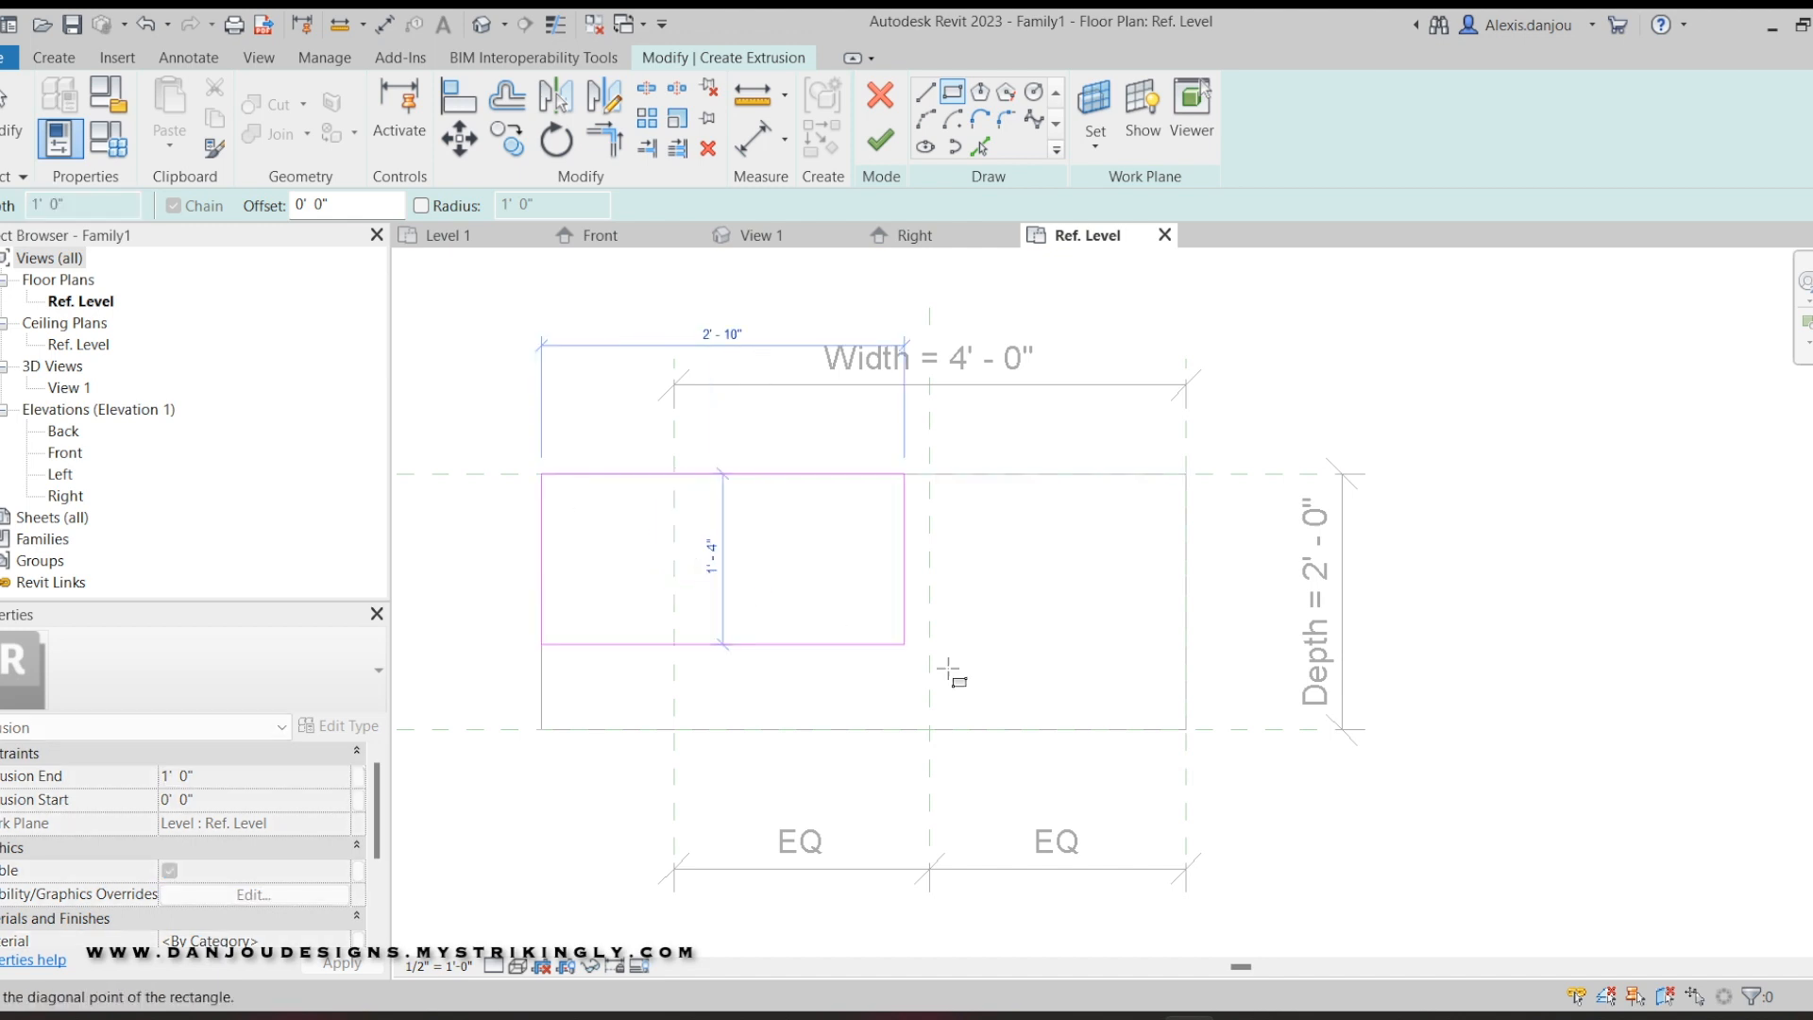
{"action": "left_click", "coordinate": [1186, 729]}
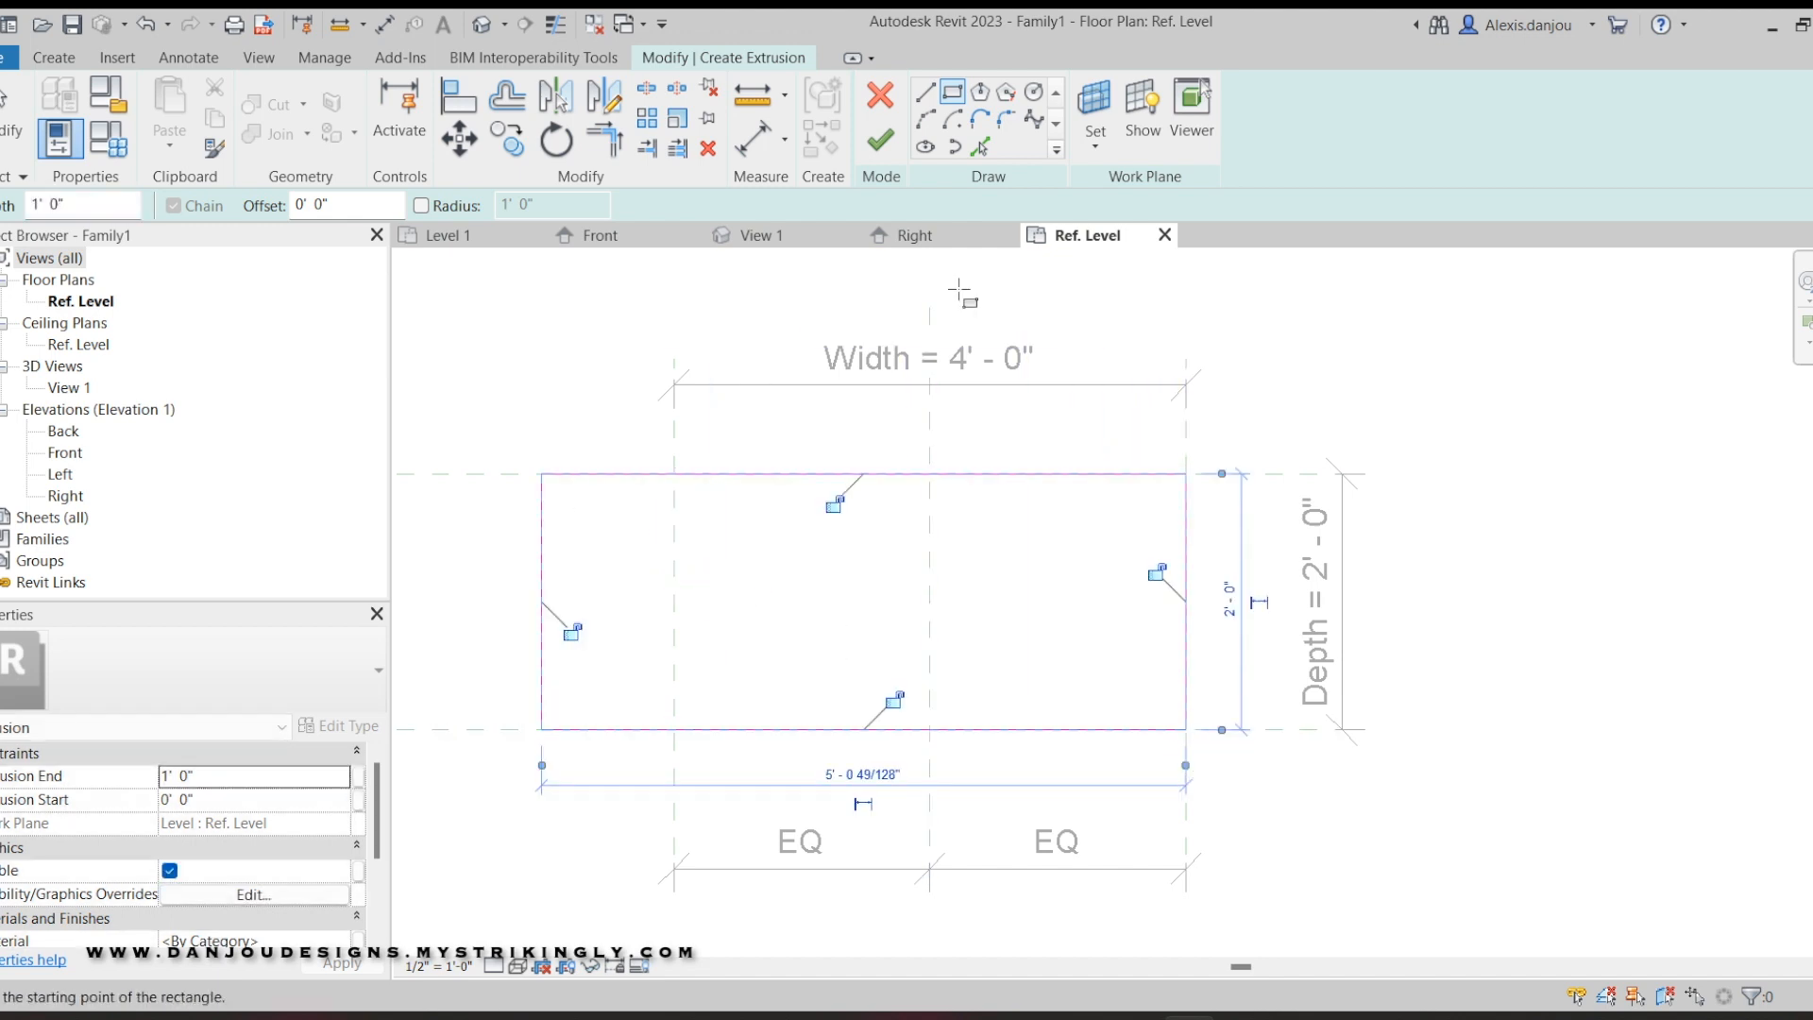
{"action": "right_click", "coordinate": [1222, 344]}
{"action": "left_click", "coordinate": [1260, 358]}
{"action": "right_click", "coordinate": [1261, 359]}
{"action": "left_click", "coordinate": [1275, 367]}
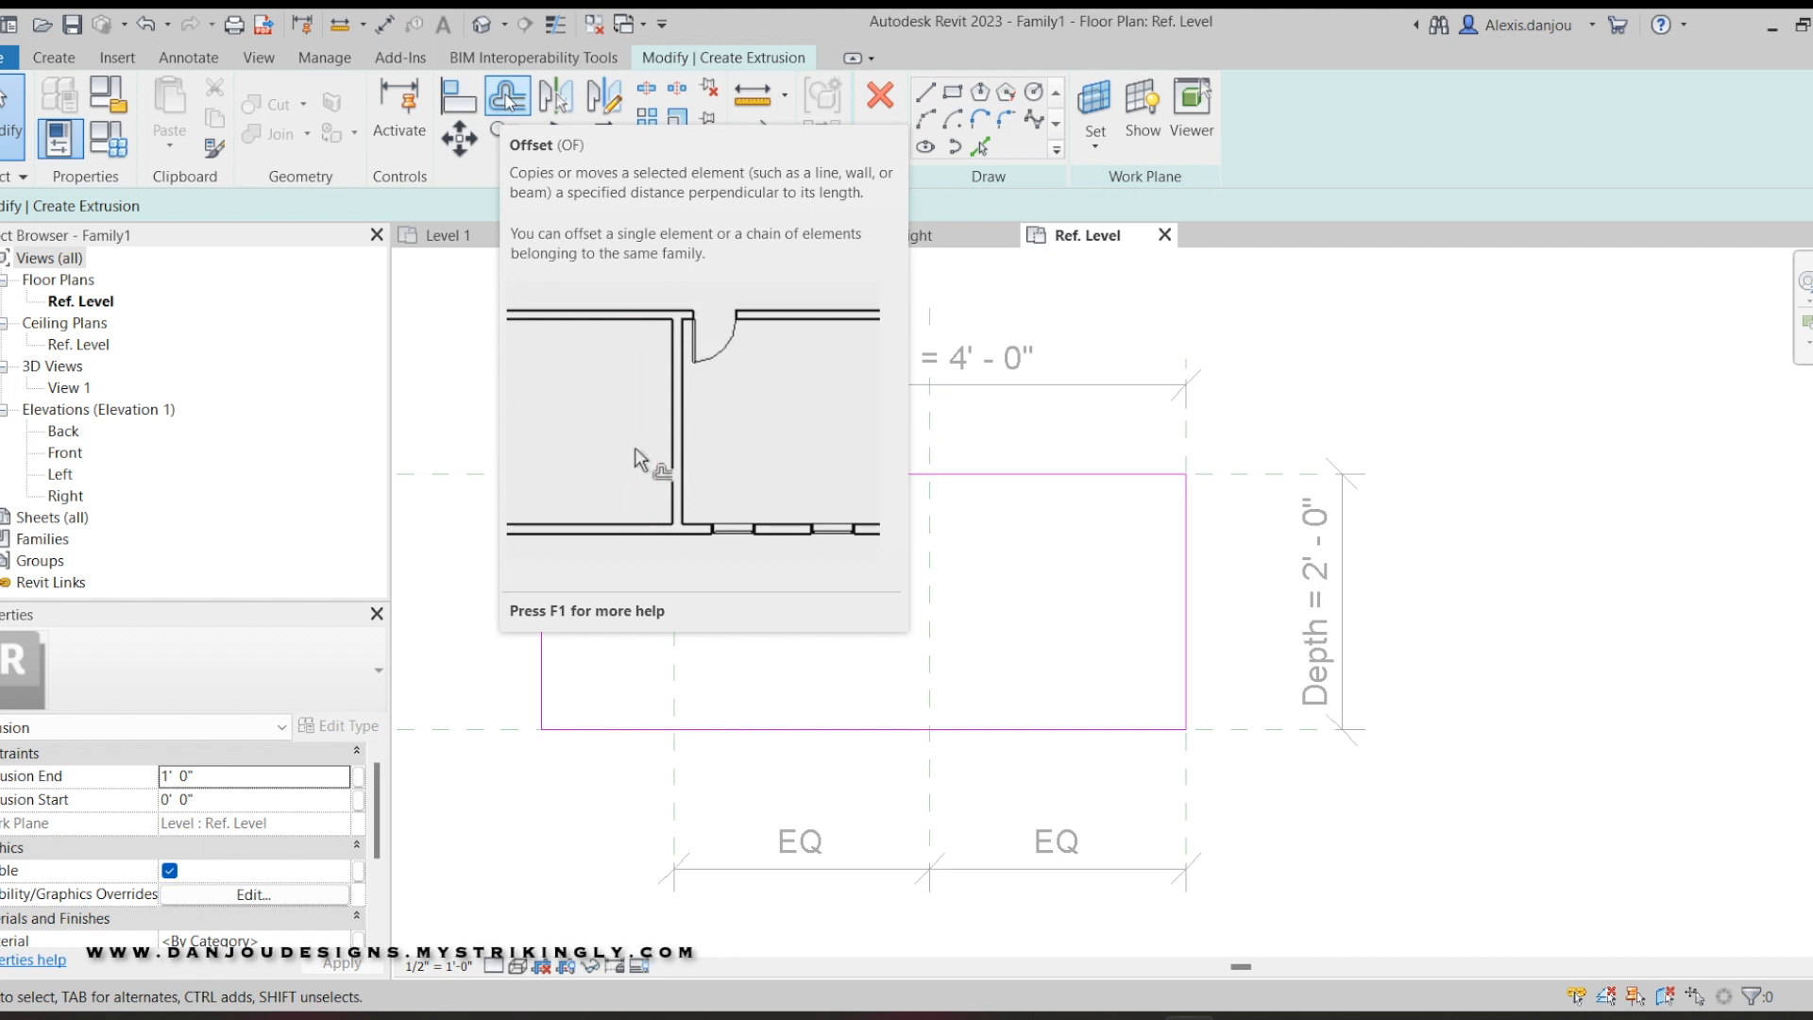
Offset copies of all four rectangle edges 3" inward.
{"action": "key", "text": "o"}
{"action": "key", "text": "f"}
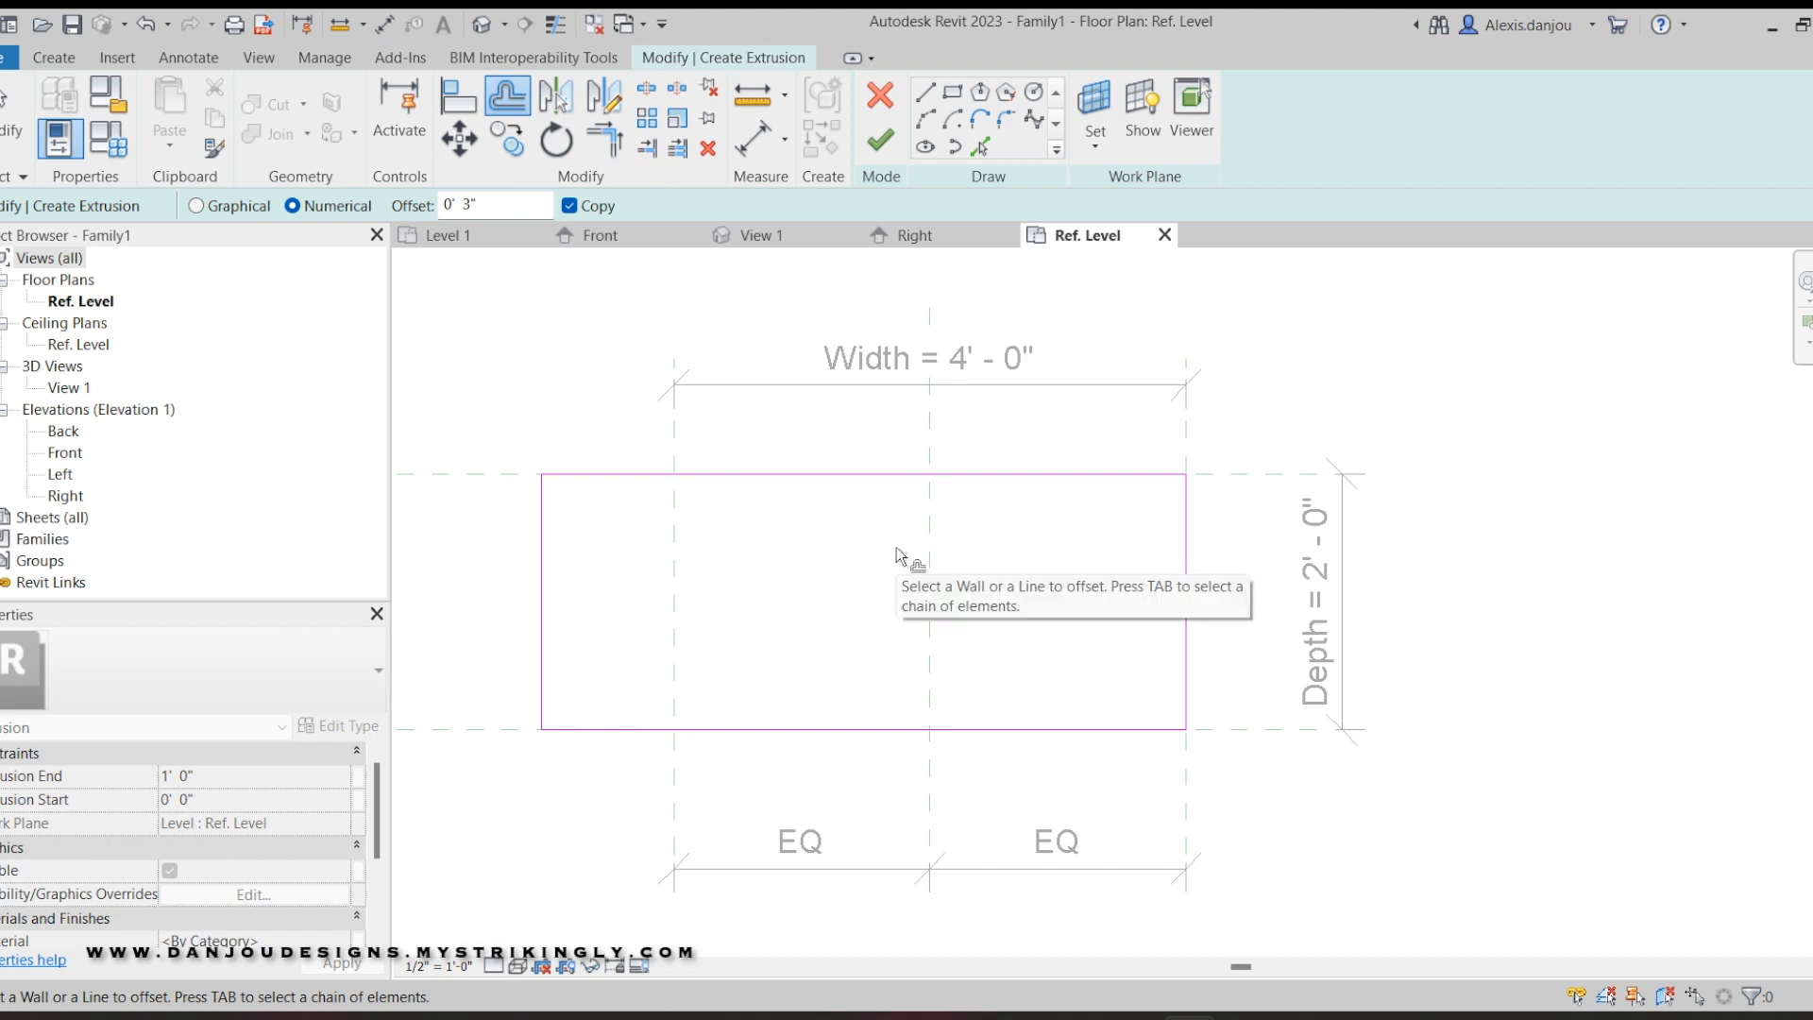
{"action": "left_click", "coordinate": [804, 476]}
{"action": "left_click", "coordinate": [542, 593]}
{"action": "left_click", "coordinate": [743, 729]}
{"action": "left_click", "coordinate": [1185, 650]}
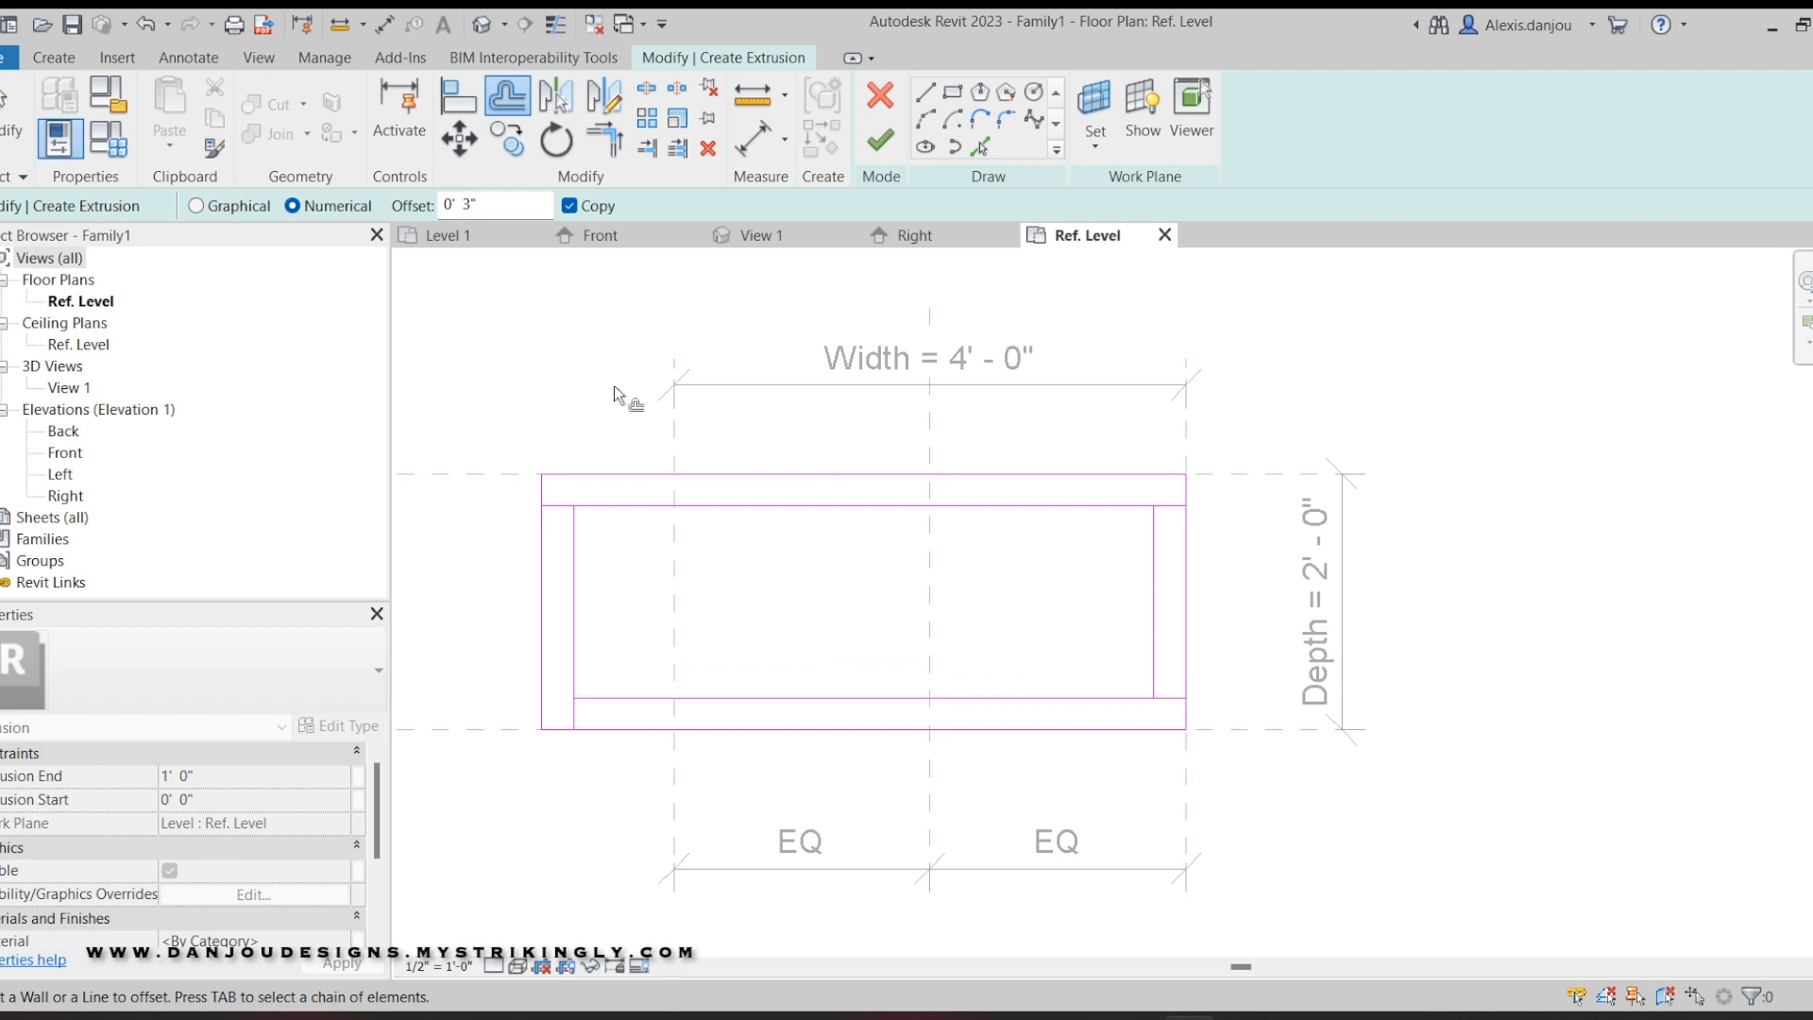
Trim the offset lines to one another so they form a closed inner rectangle with clean corners.
{"action": "key", "text": "t"}
{"action": "key", "text": "r"}
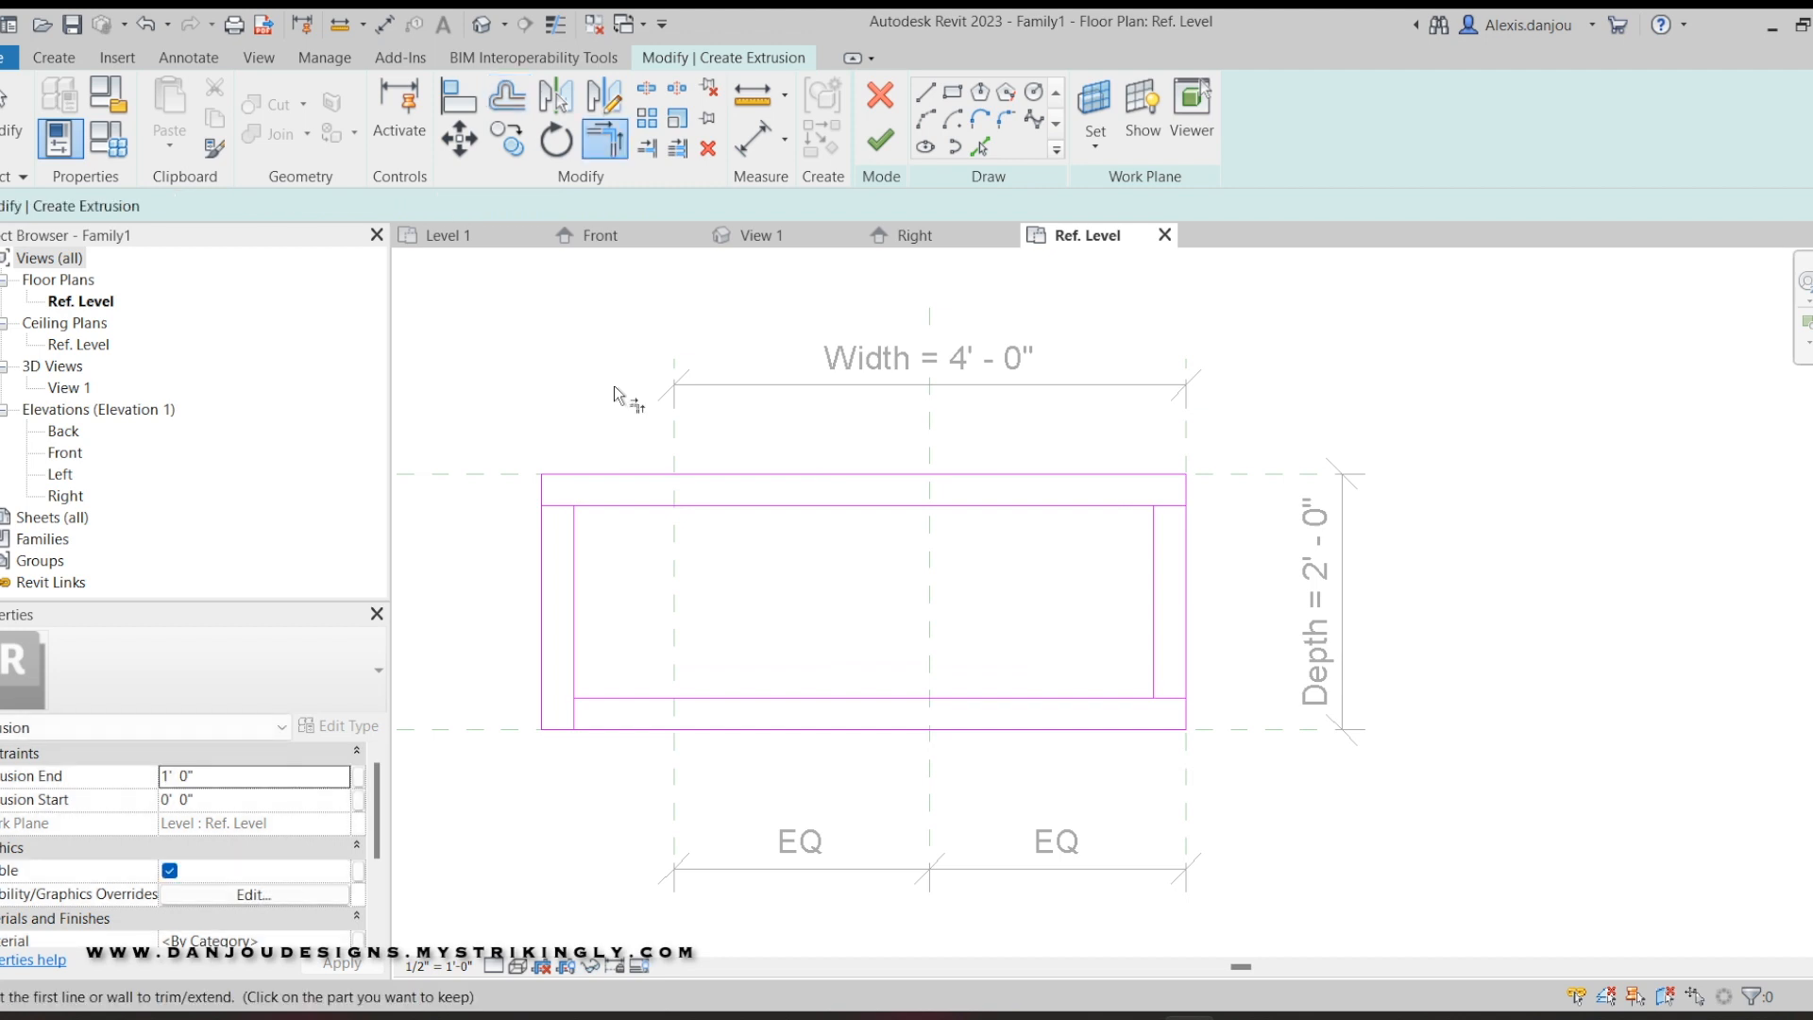
{"action": "left_click", "coordinate": [657, 504]}
{"action": "left_click", "coordinate": [578, 604]}
{"action": "left_click", "coordinate": [682, 699]}
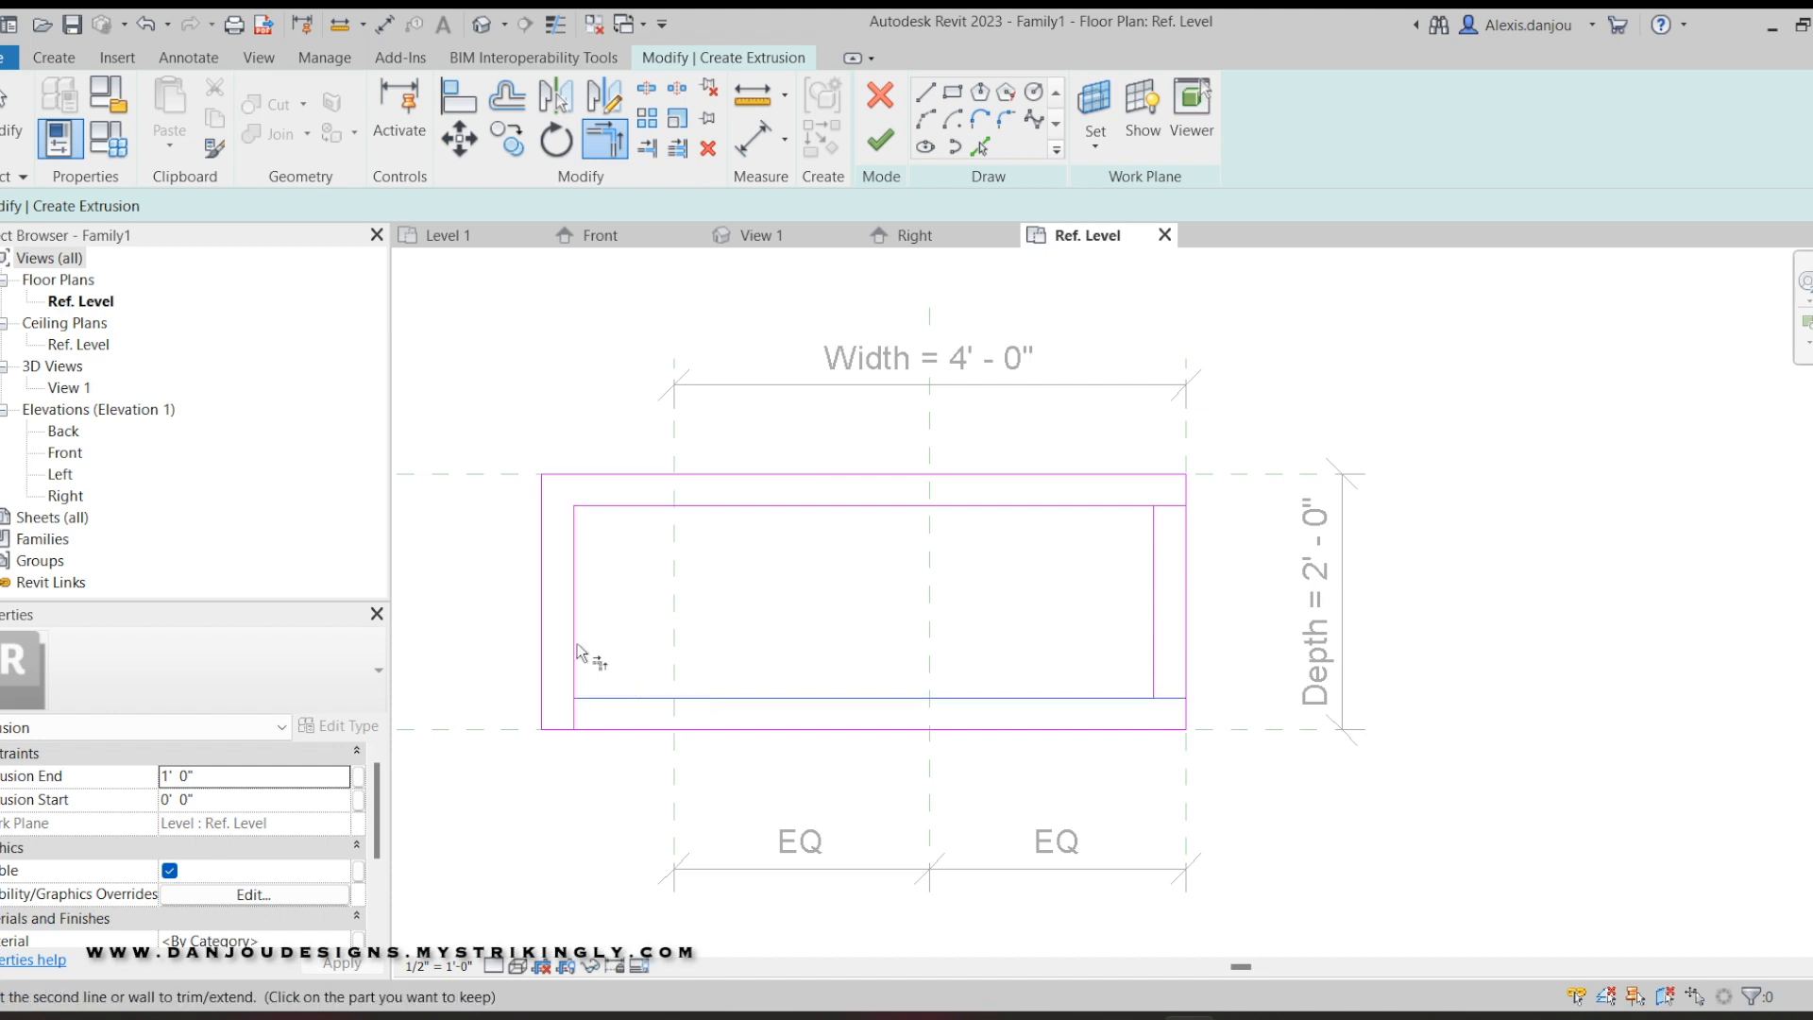
{"action": "left_click", "coordinate": [576, 659]}
{"action": "left_click", "coordinate": [1068, 701]}
{"action": "left_click", "coordinate": [1151, 644]}
{"action": "left_click", "coordinate": [1119, 525]}
{"action": "left_click", "coordinate": [1152, 547]}
{"action": "key", "text": "Escape"}
Delete the four outer sketch lines and finish the inner rectangle as an extrusion 1' 0" deep.
{"action": "left_click", "coordinate": [979, 474]}
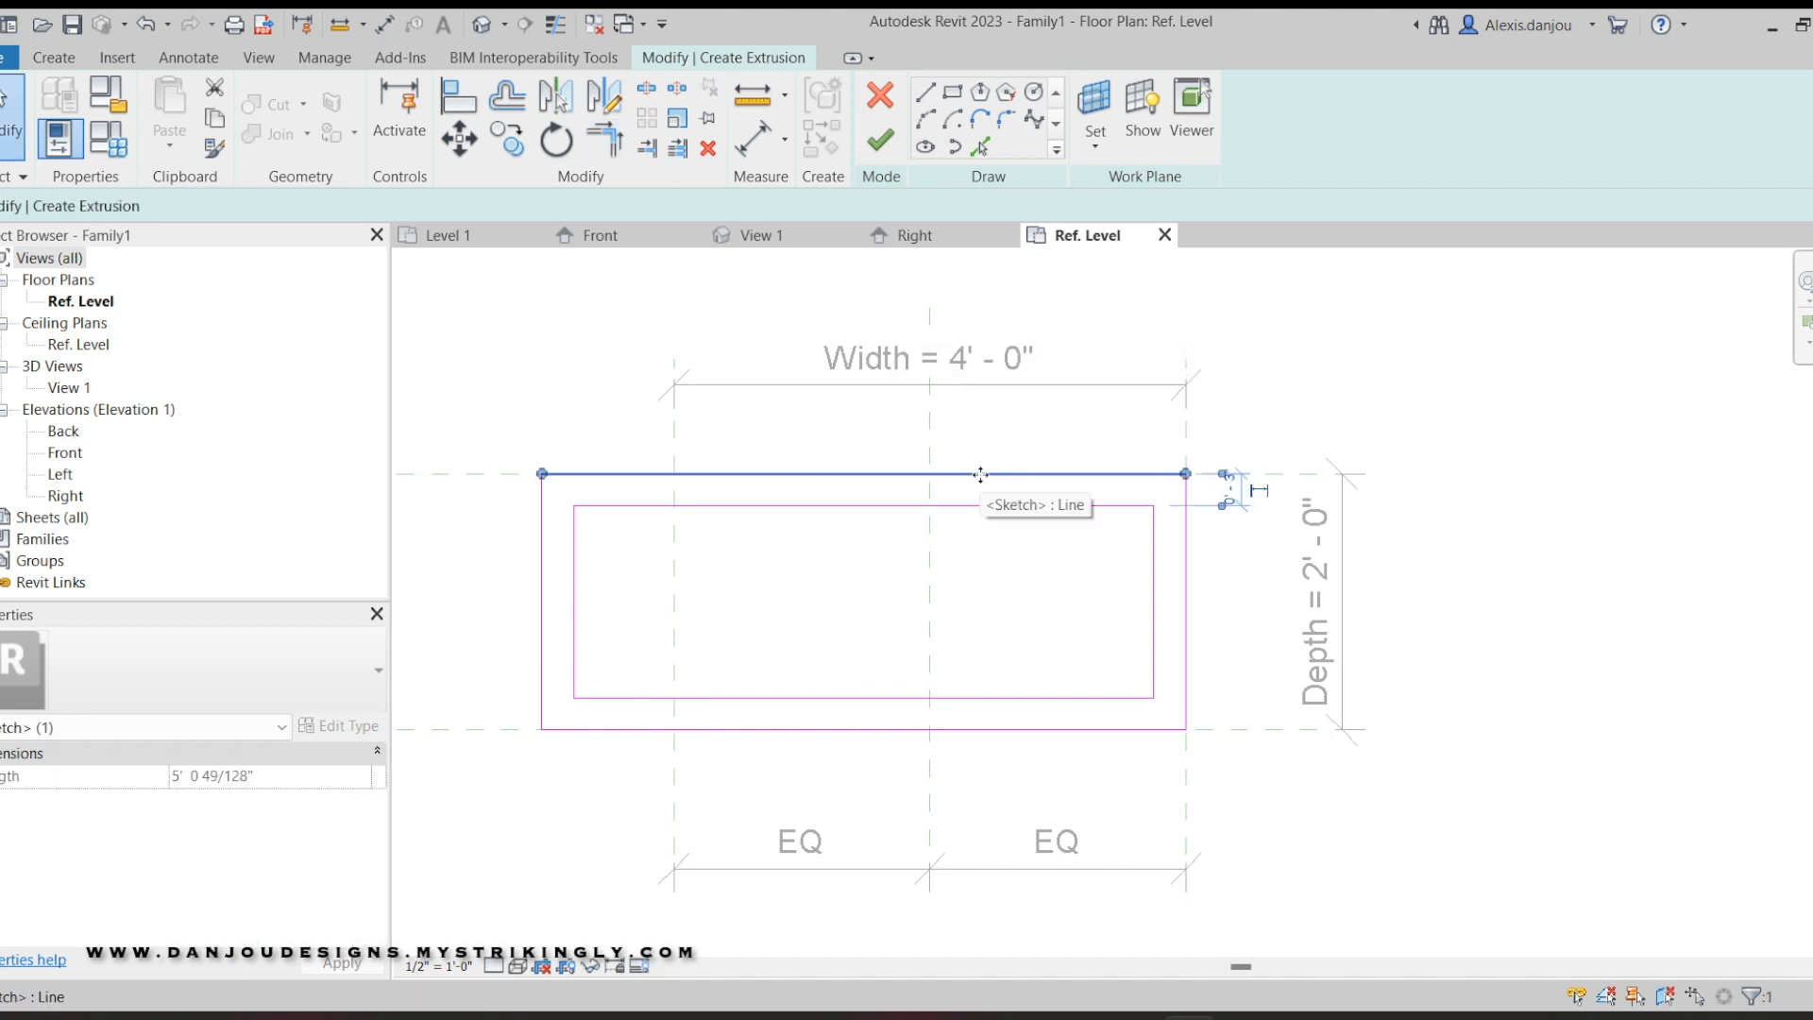
{"action": "left_click", "coordinate": [1189, 564]}
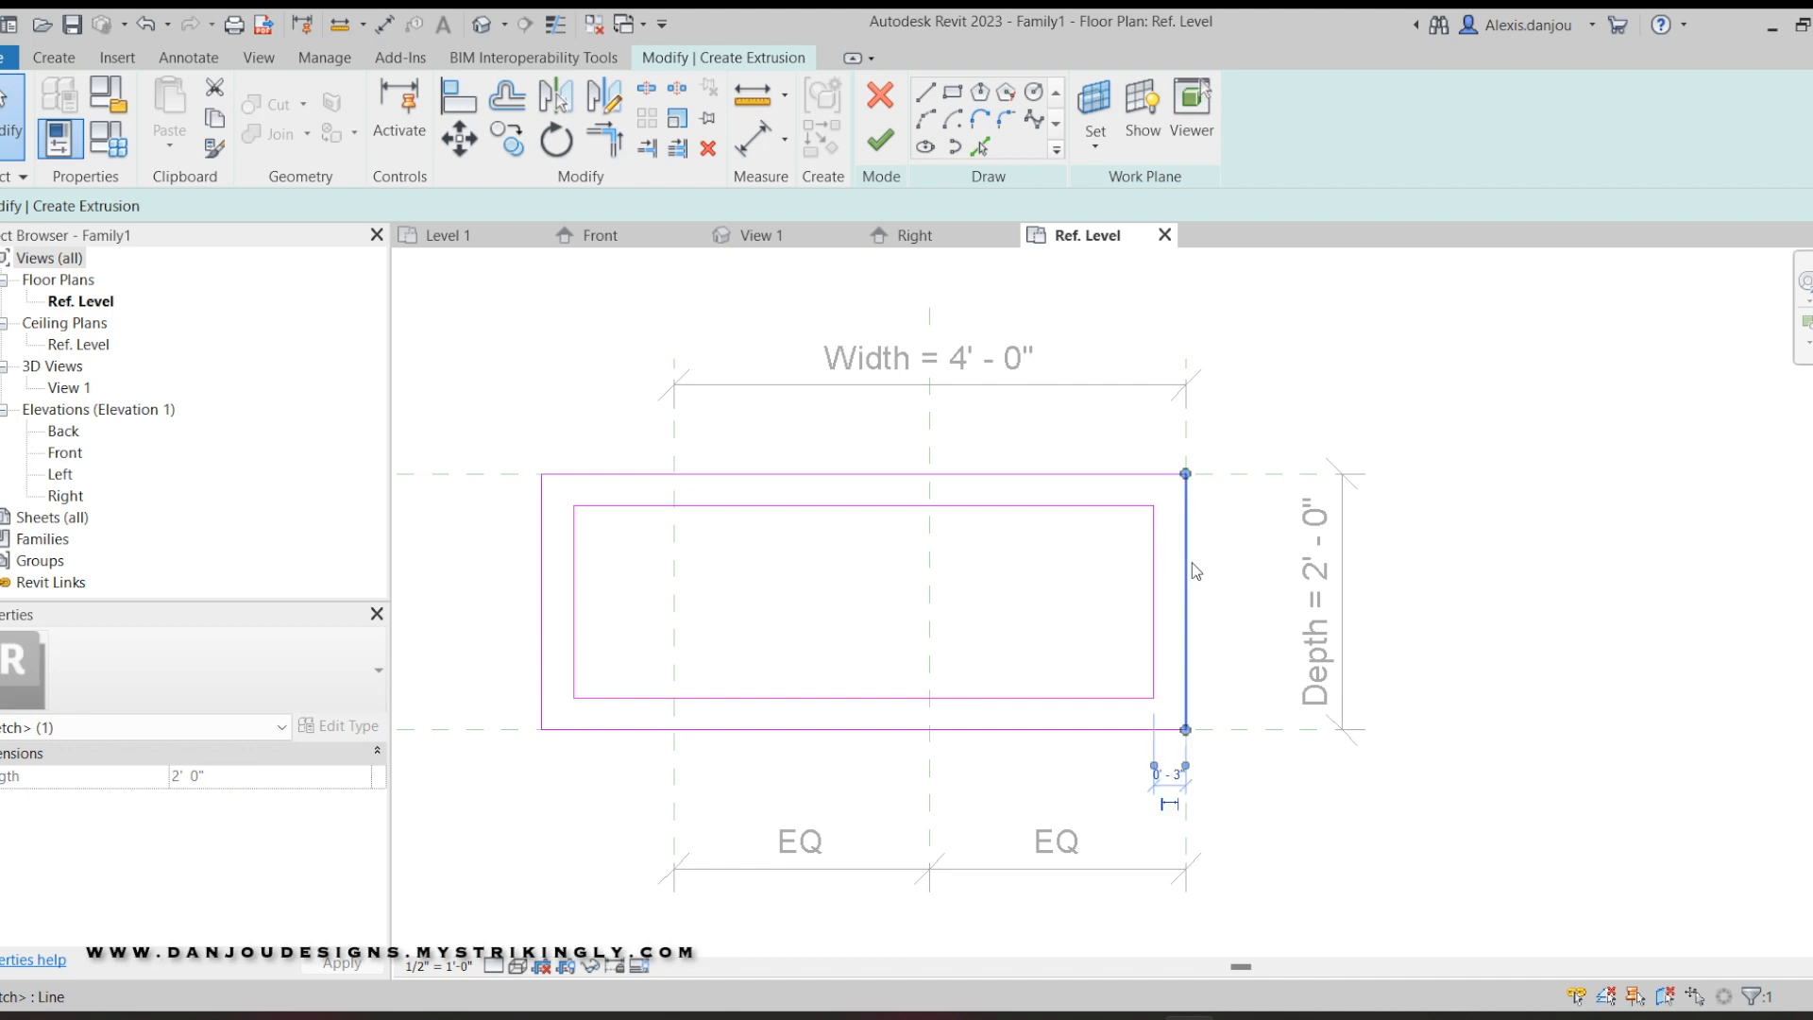
{"action": "left_click", "coordinate": [1162, 521]}
{"action": "left_click", "coordinate": [1132, 475]}
{"action": "left_click", "coordinate": [774, 601]}
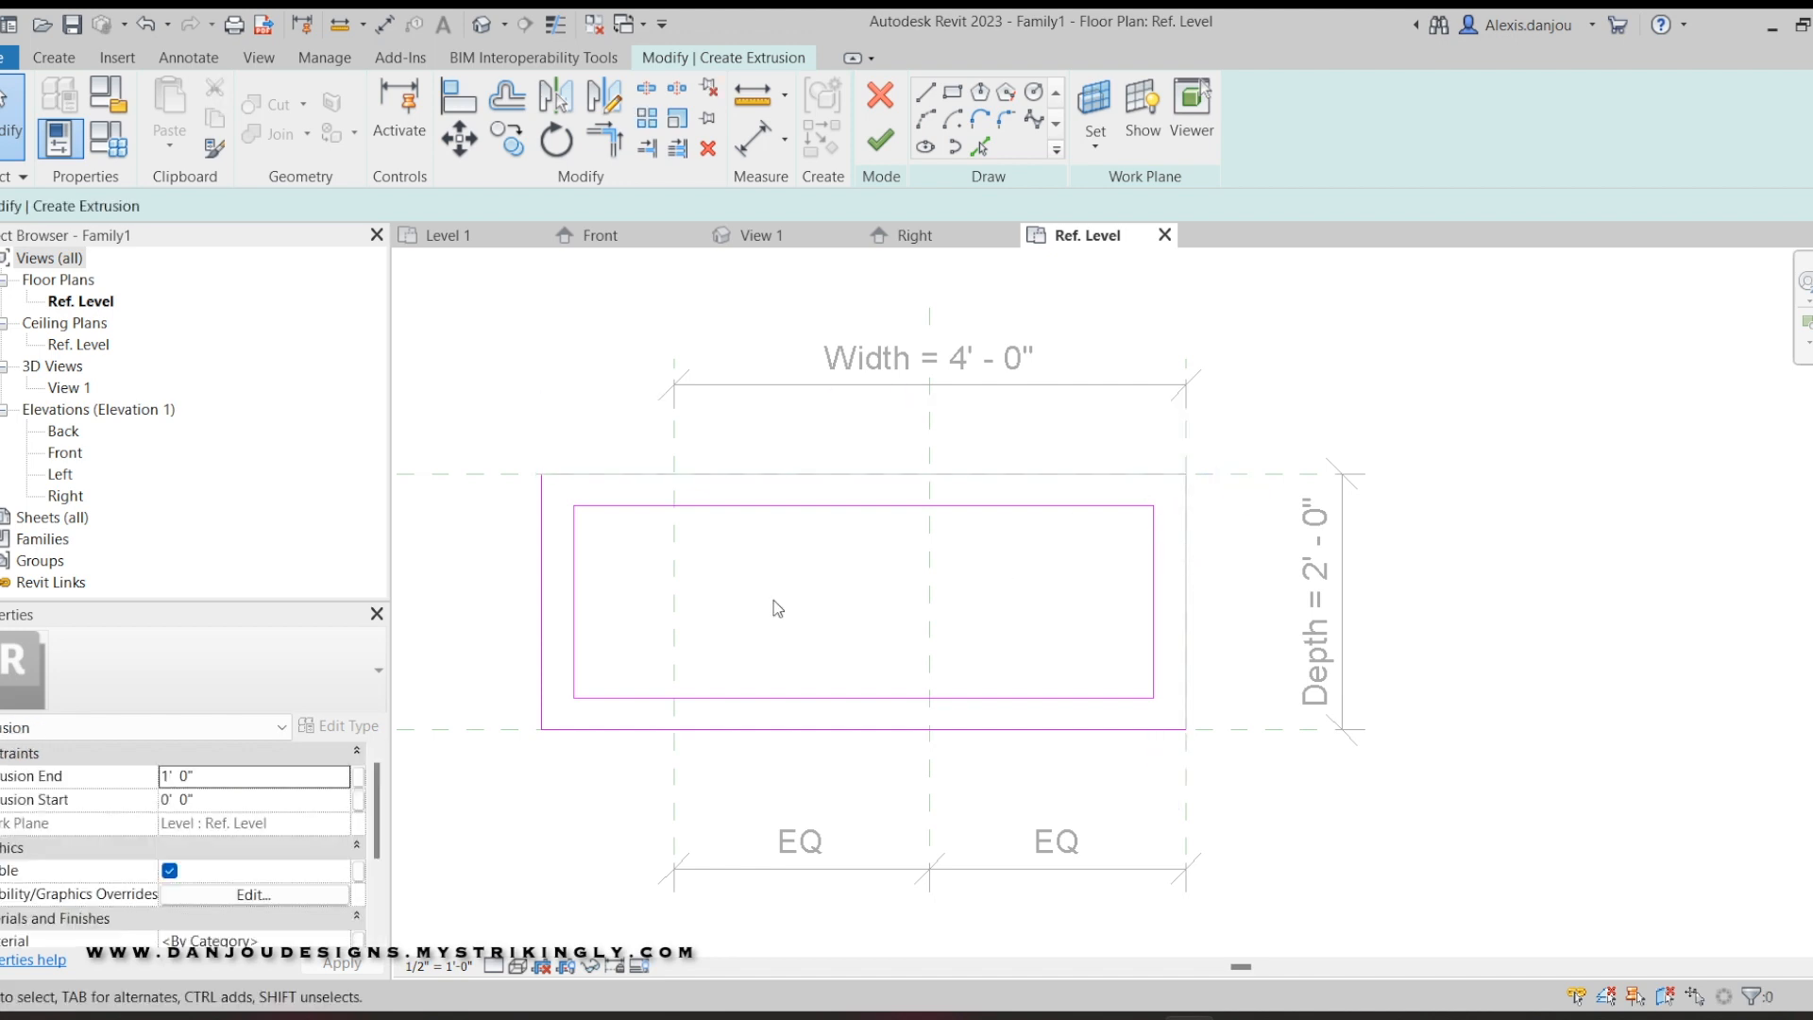
{"action": "left_click", "coordinate": [543, 588]}
{"action": "key", "text": "Delete"}
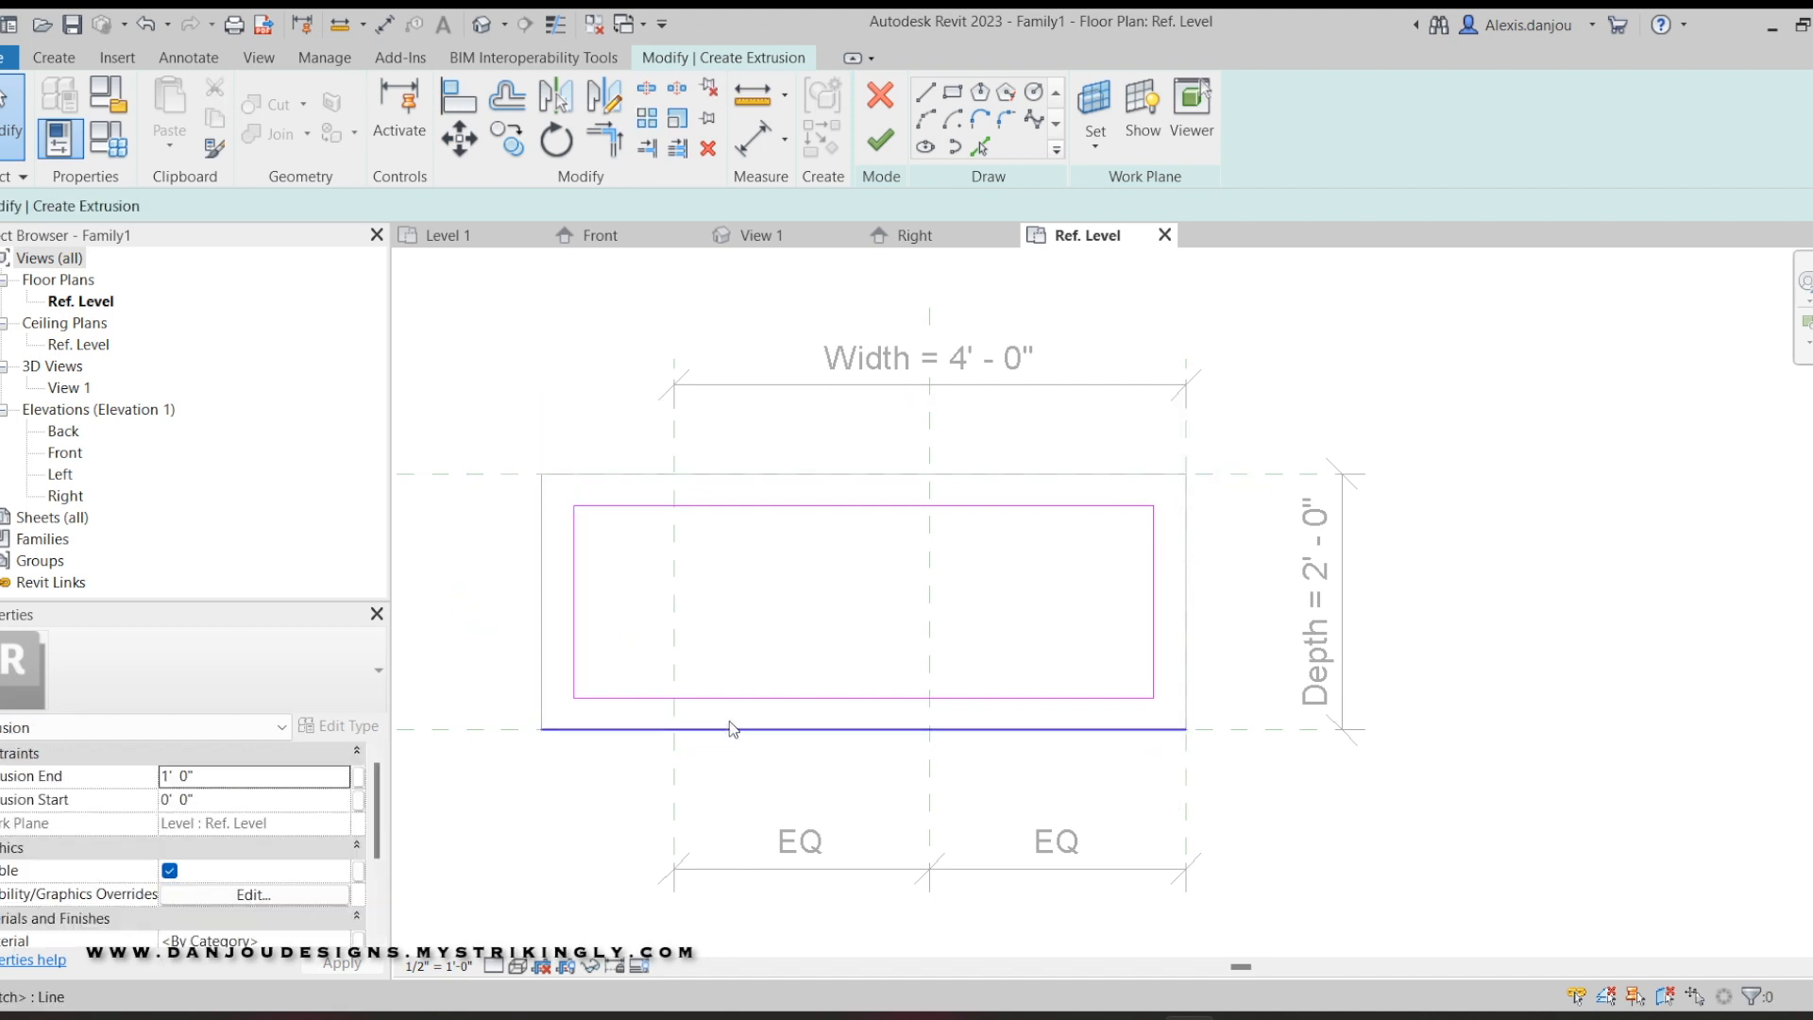
{"action": "left_click", "coordinate": [749, 732]}
{"action": "key", "text": "Delete"}
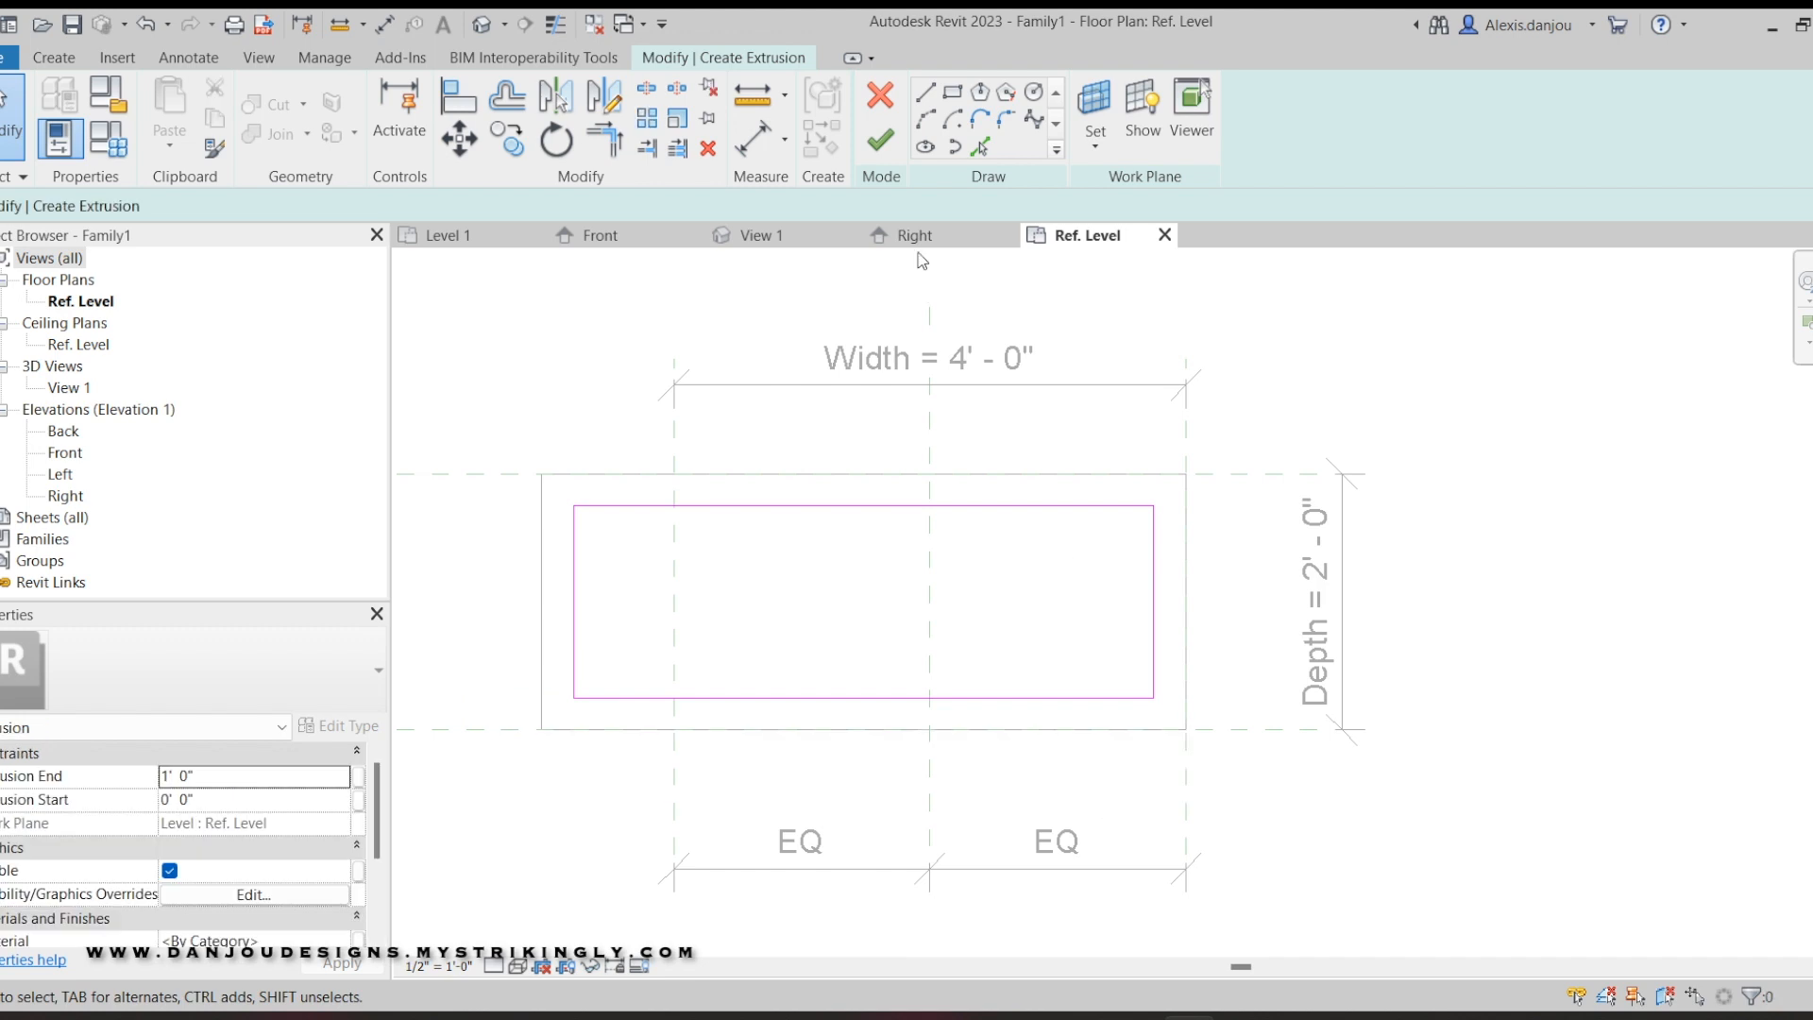
{"action": "left_click", "coordinate": [880, 141]}
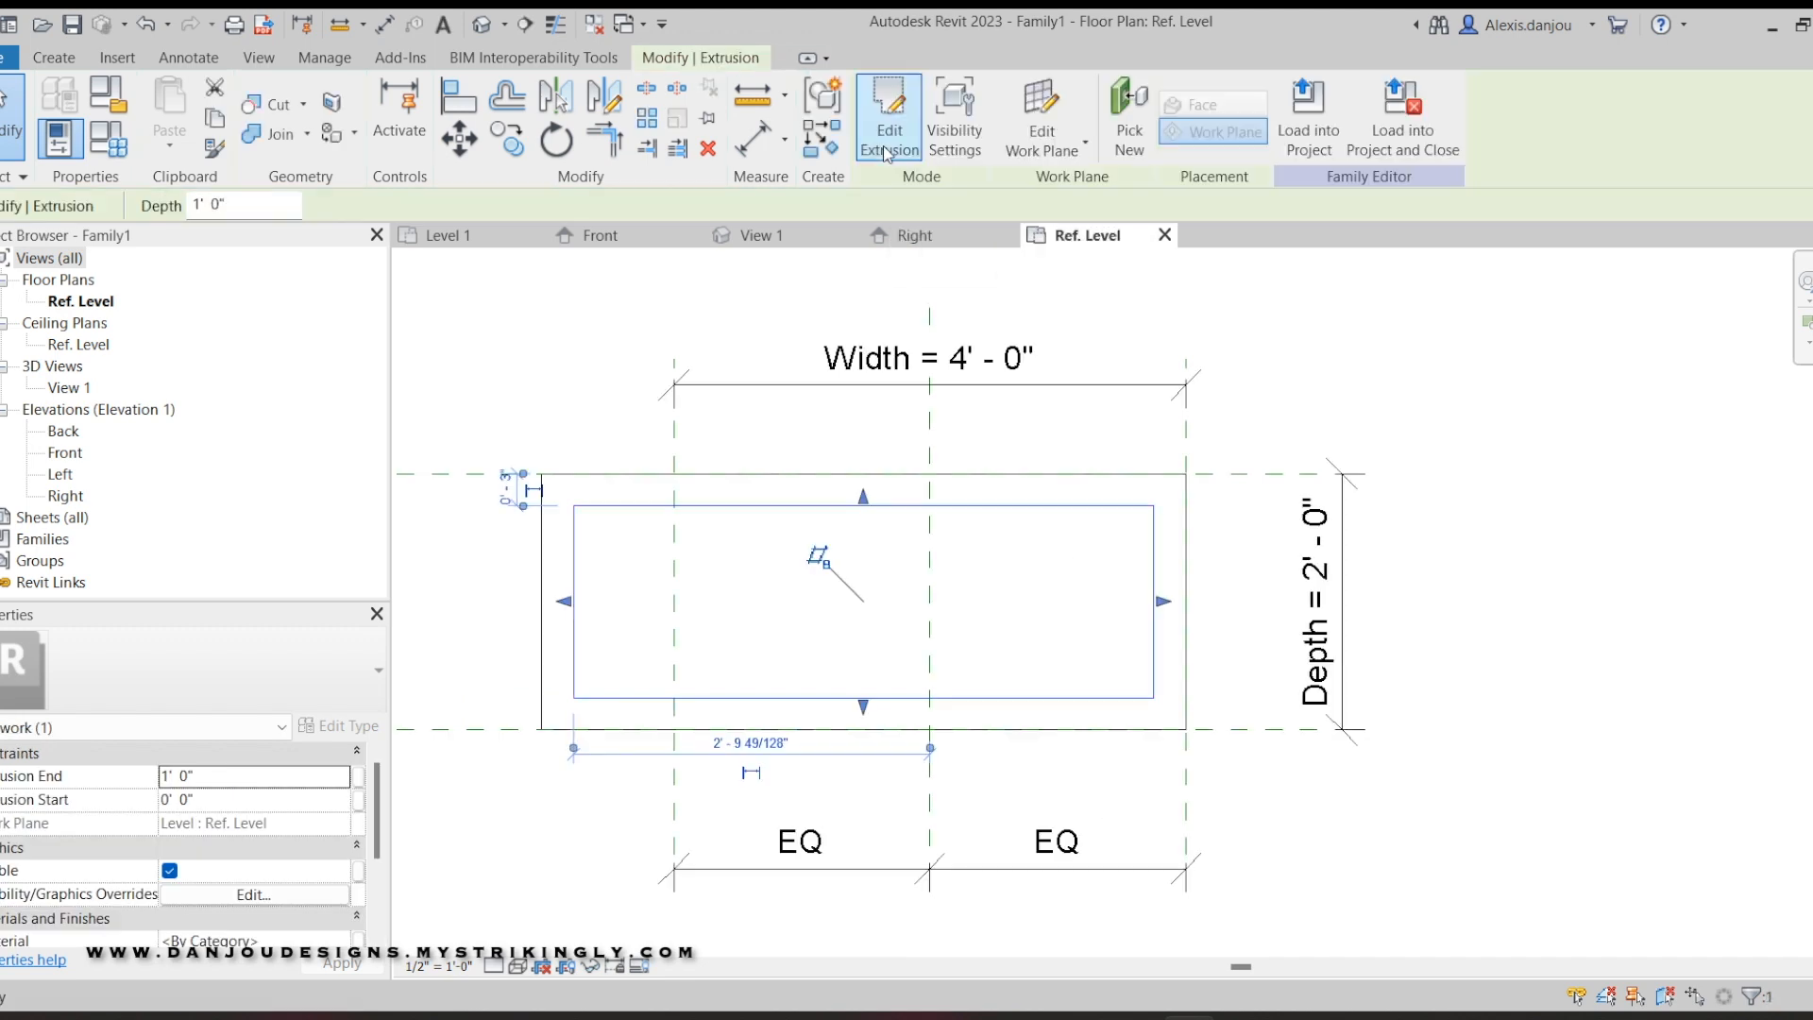
In the Front elevation, draw a 3" vertical model line up from Ref. Level, 2' 11" from the center plane and outside the body.
{"action": "left_click", "coordinate": [599, 235]}
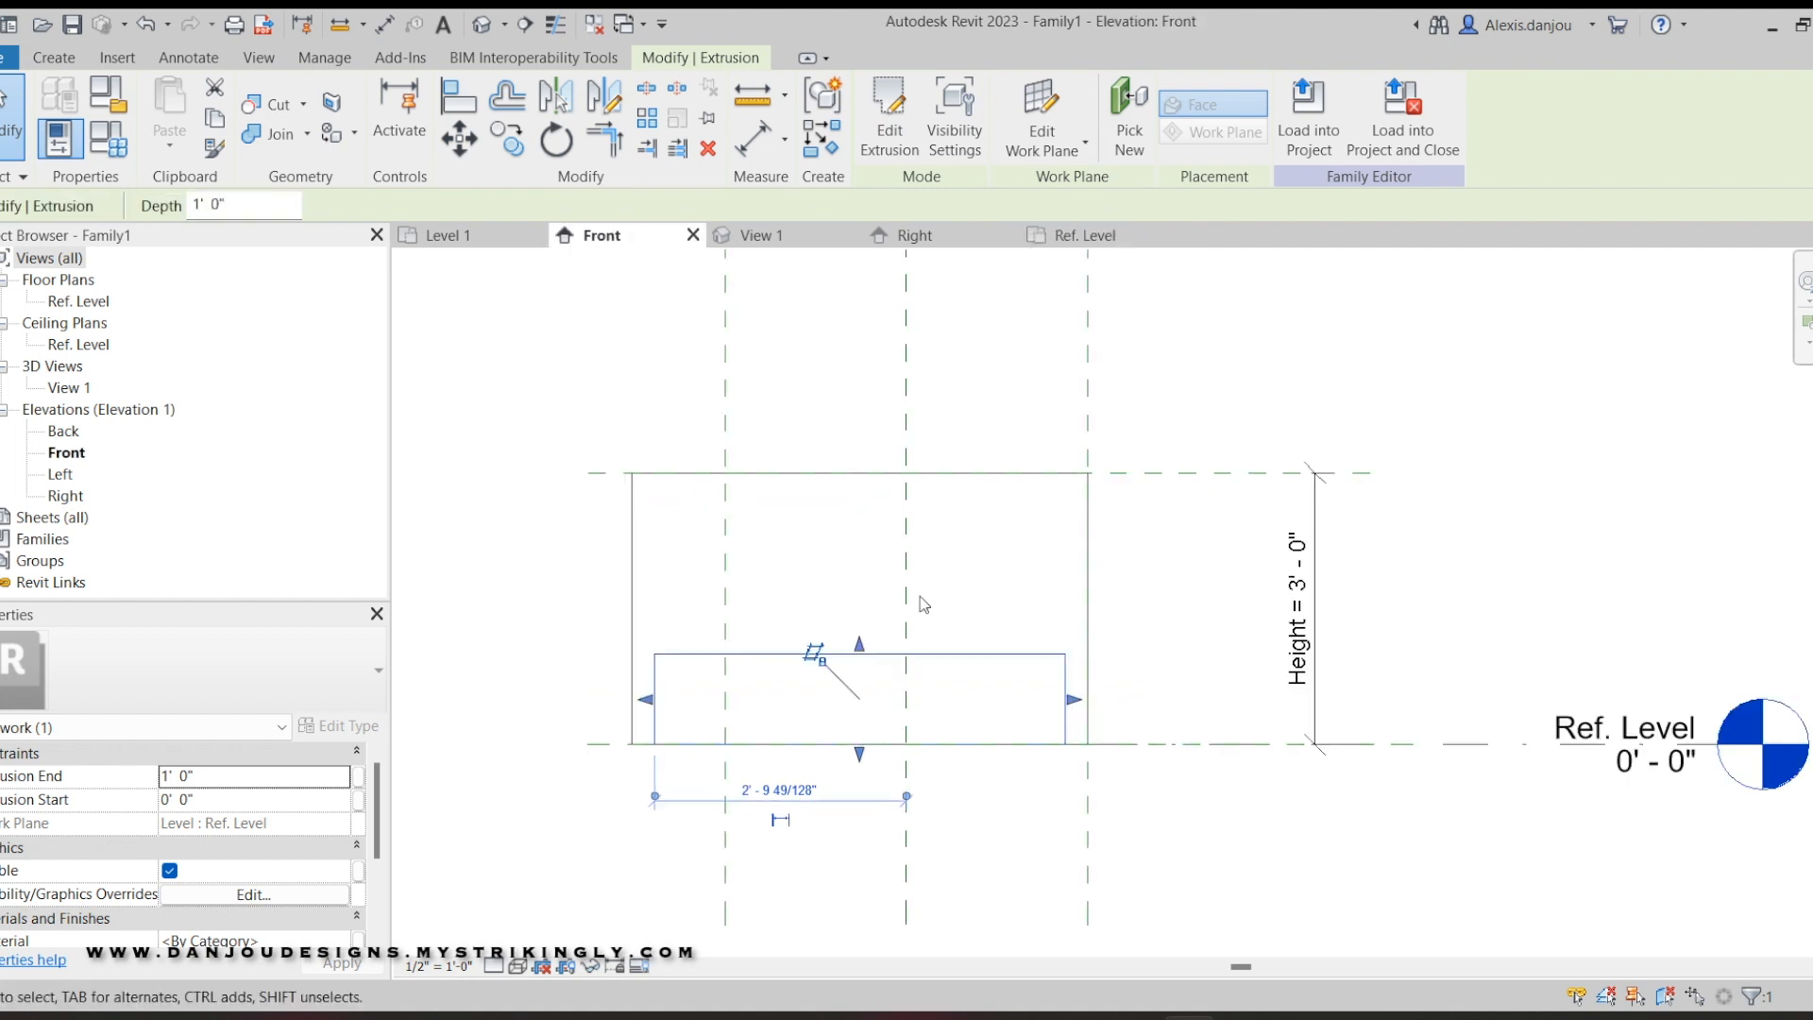
{"action": "scroll", "coordinate": [719, 662], "scroll_direction": "up", "scroll_amount": 2}
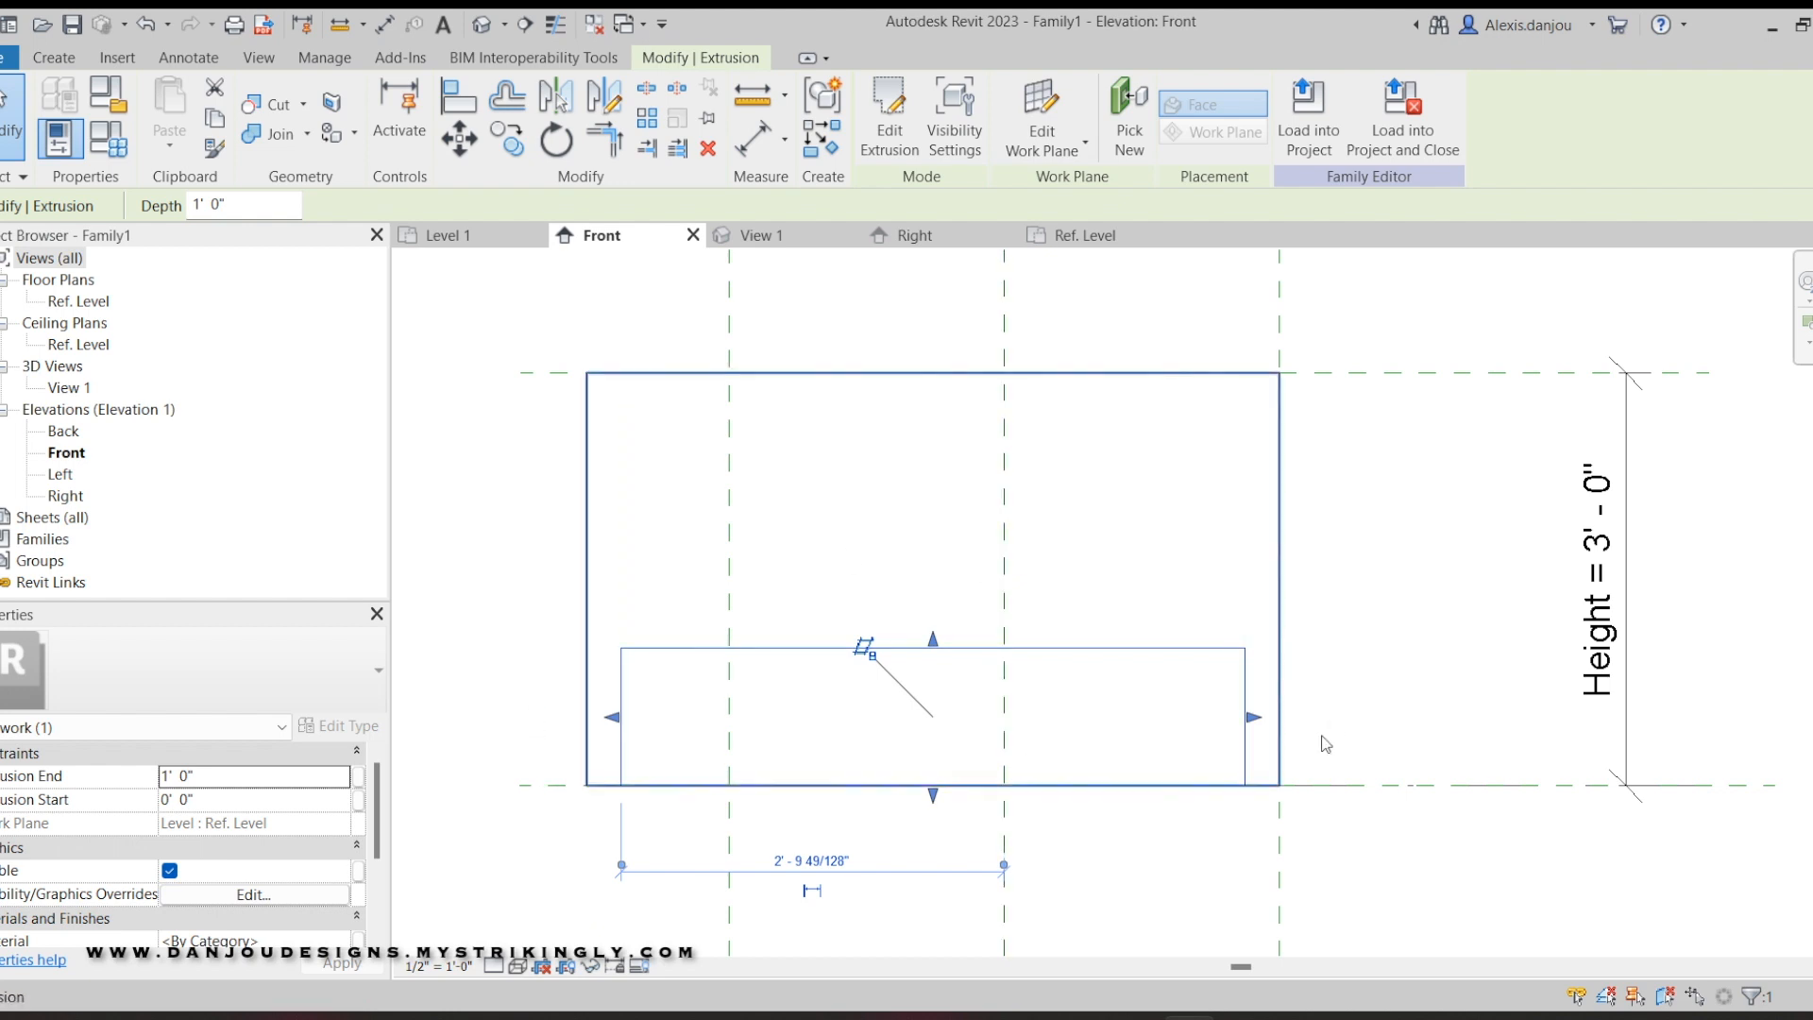
{"action": "left_click", "coordinate": [1375, 762]}
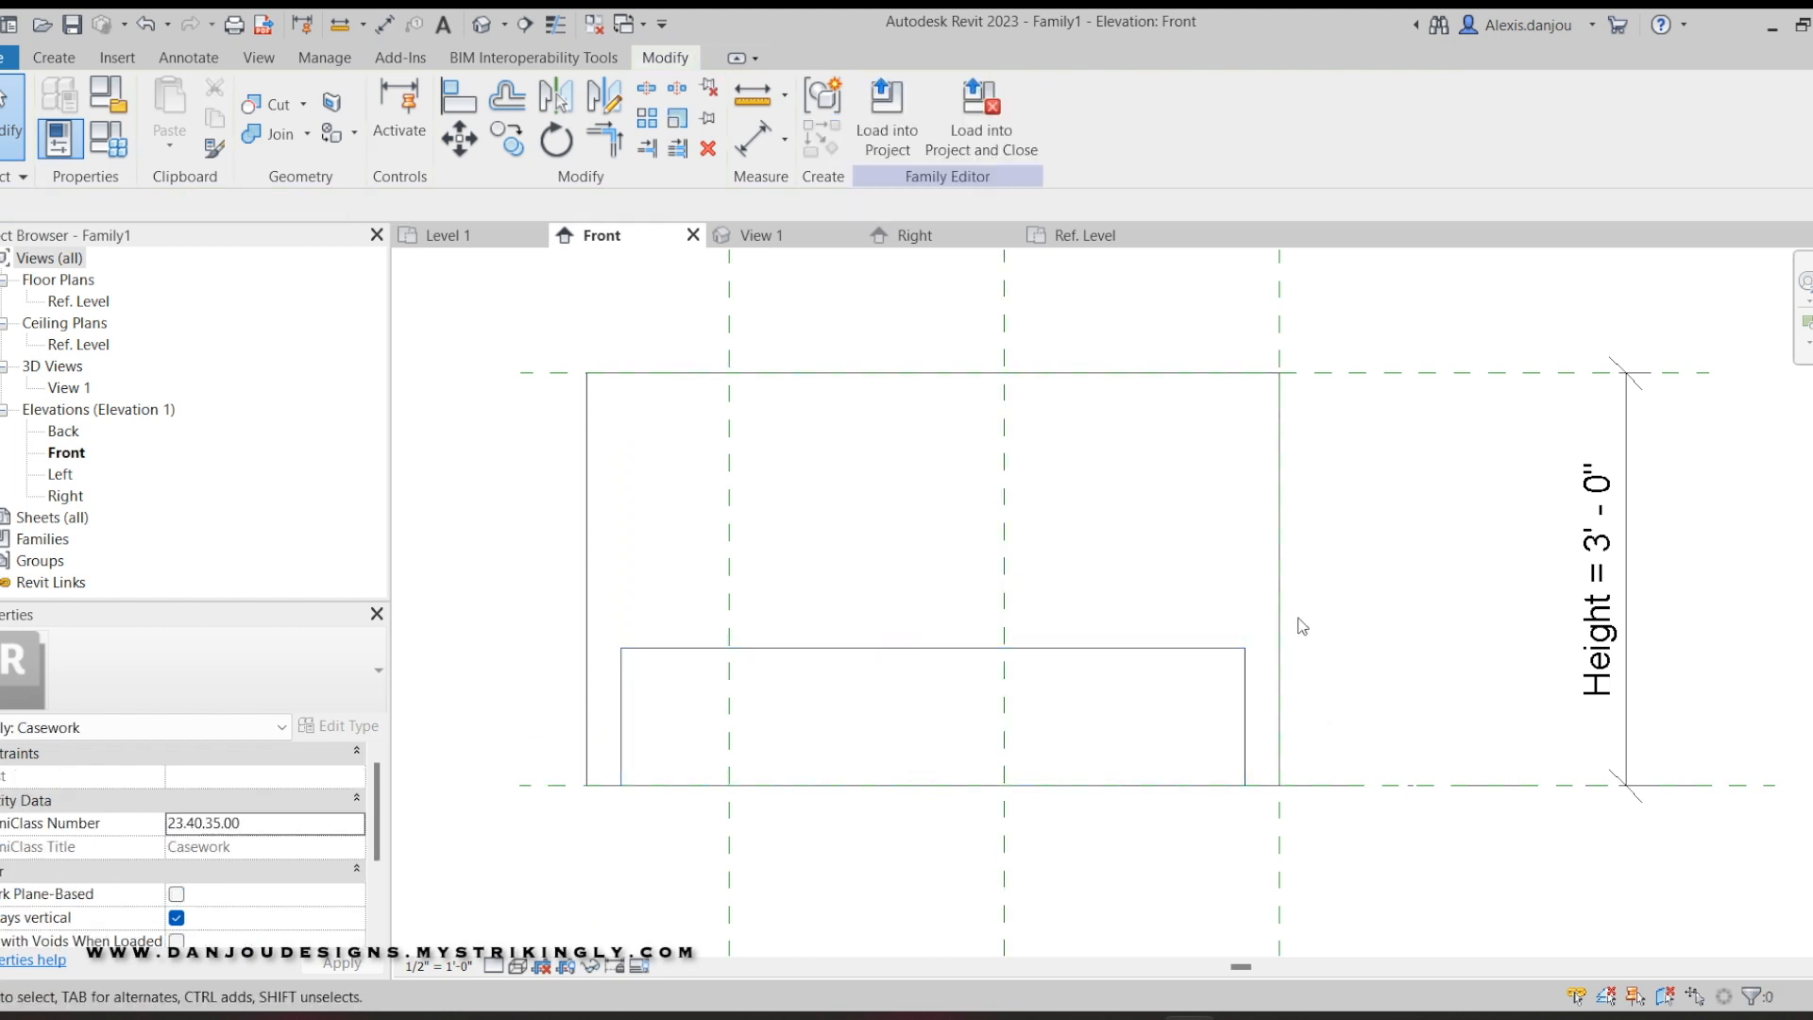
{"action": "key", "text": "l"}
{"action": "key", "text": "i"}
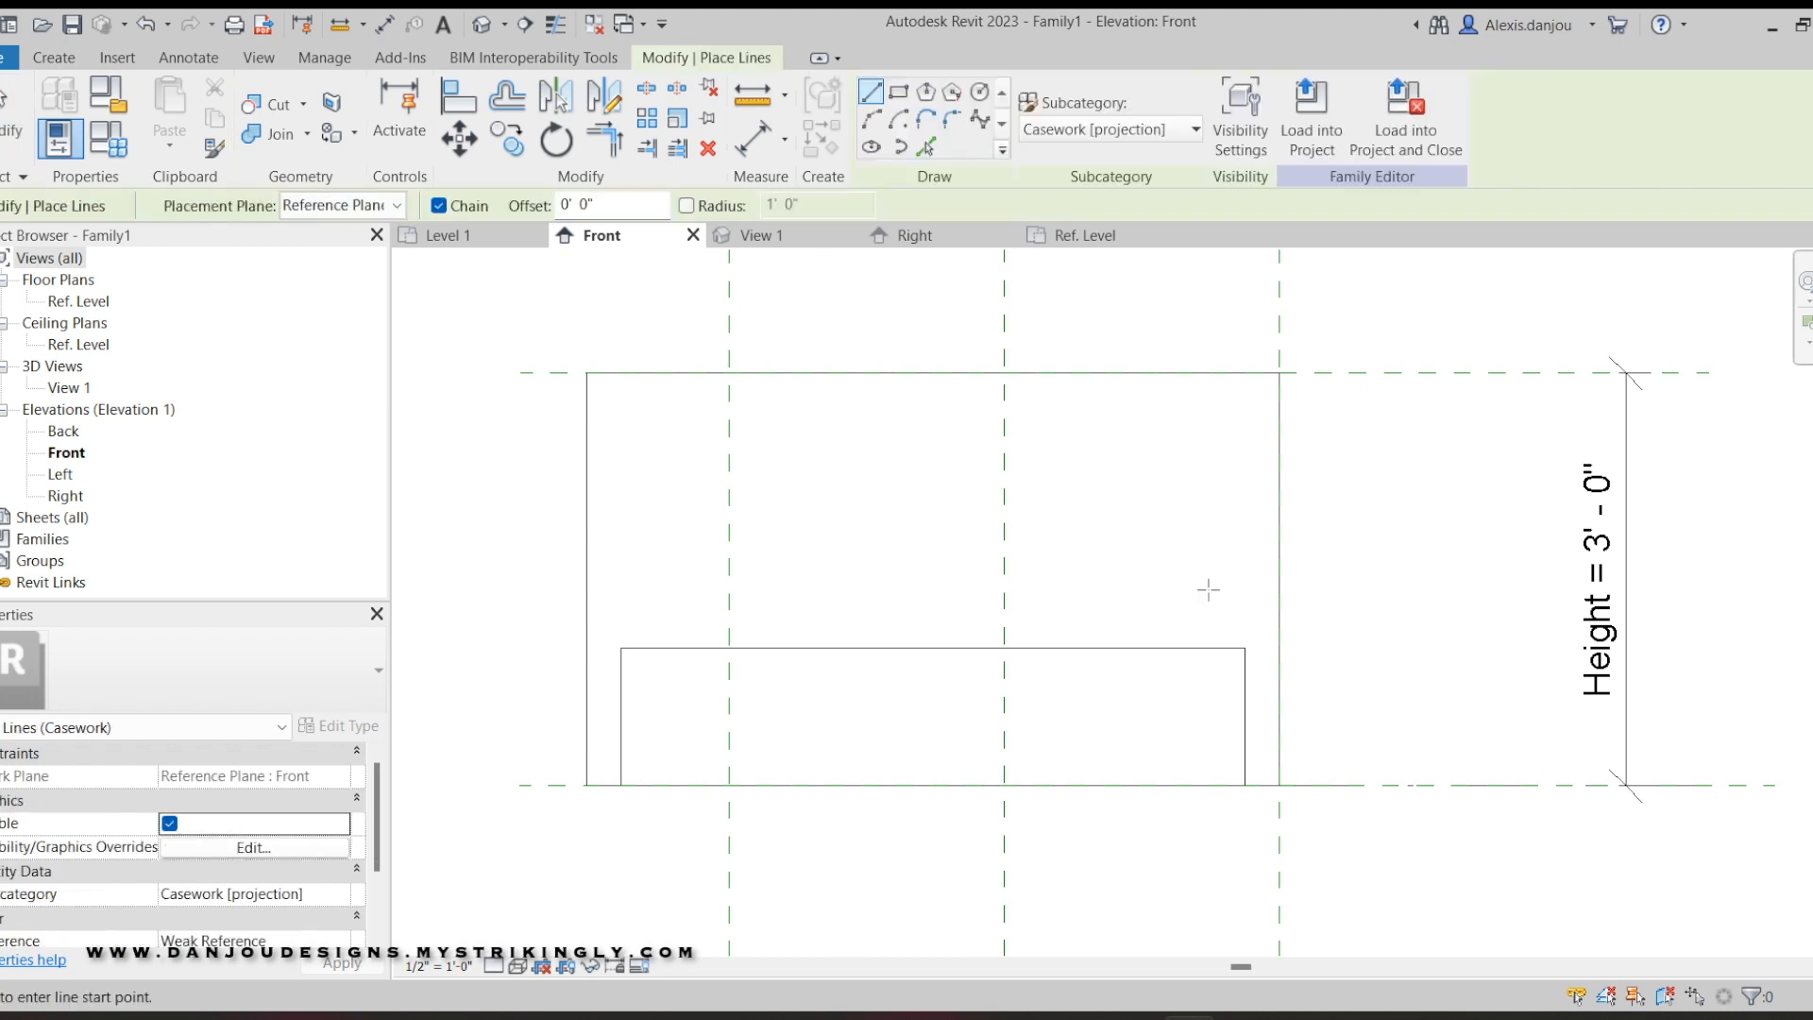
{"action": "left_click", "coordinate": [1405, 784]}
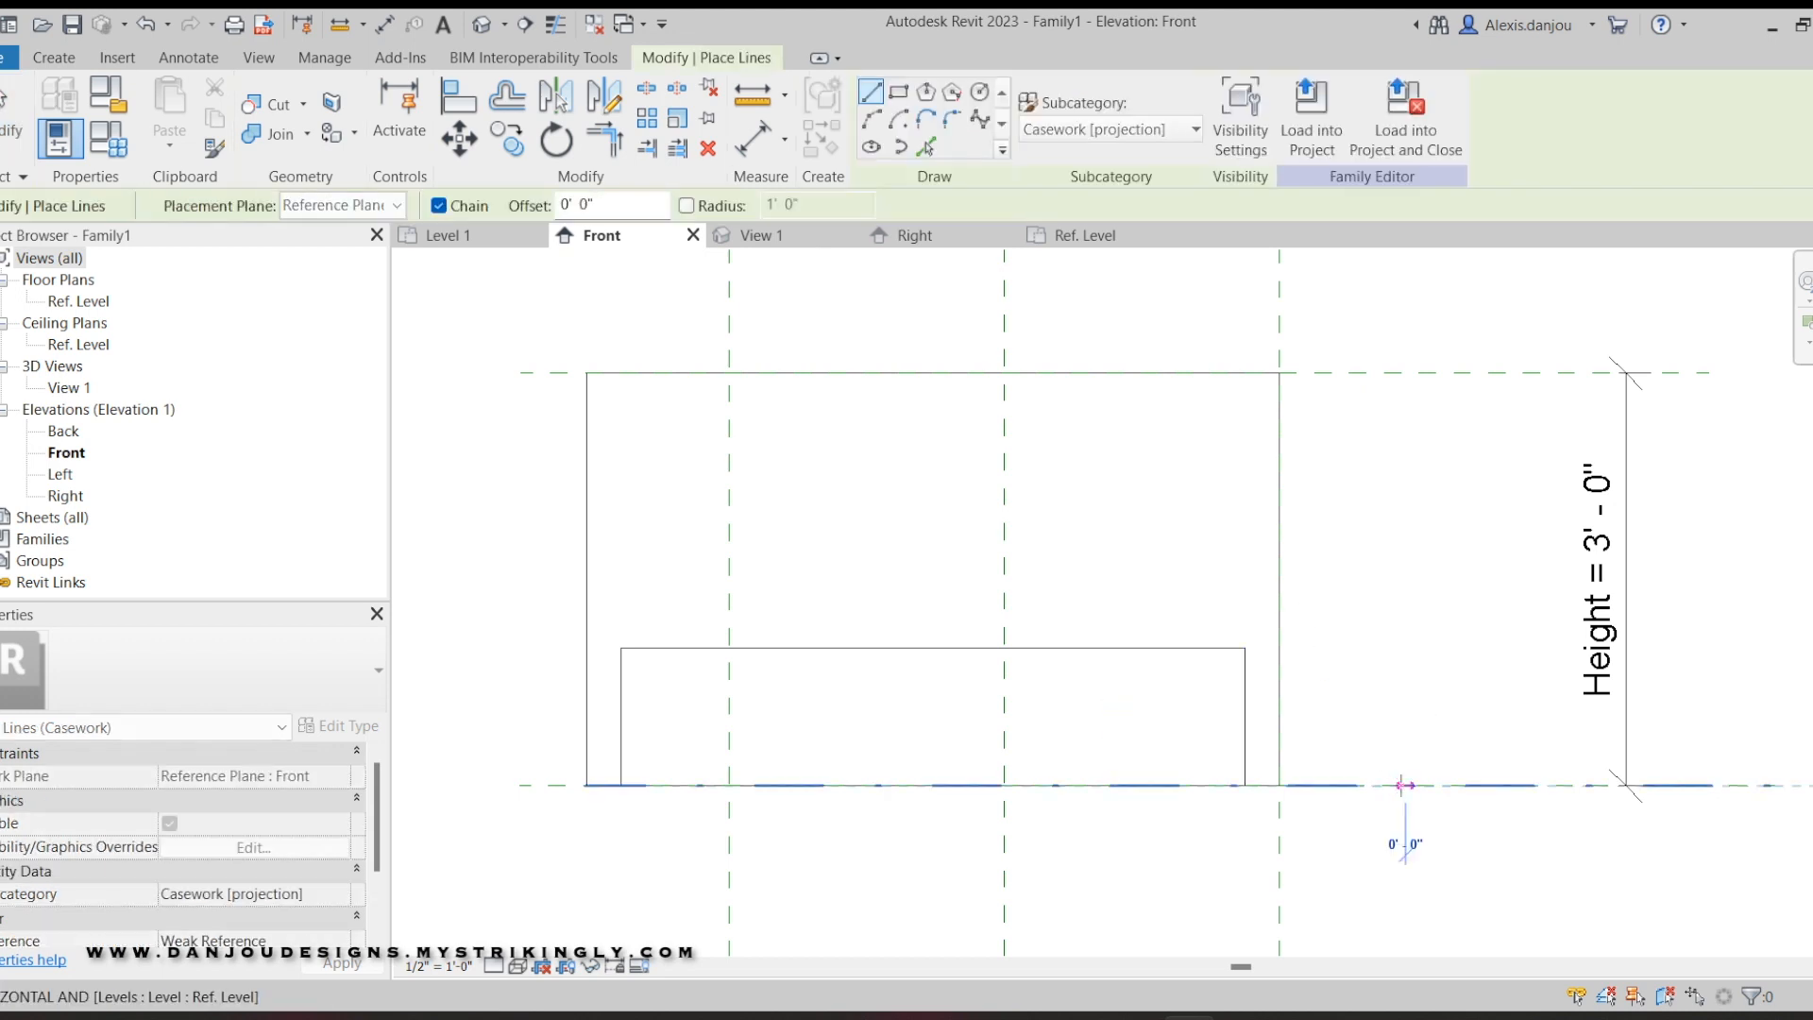
{"action": "left_click", "coordinate": [1405, 753]}
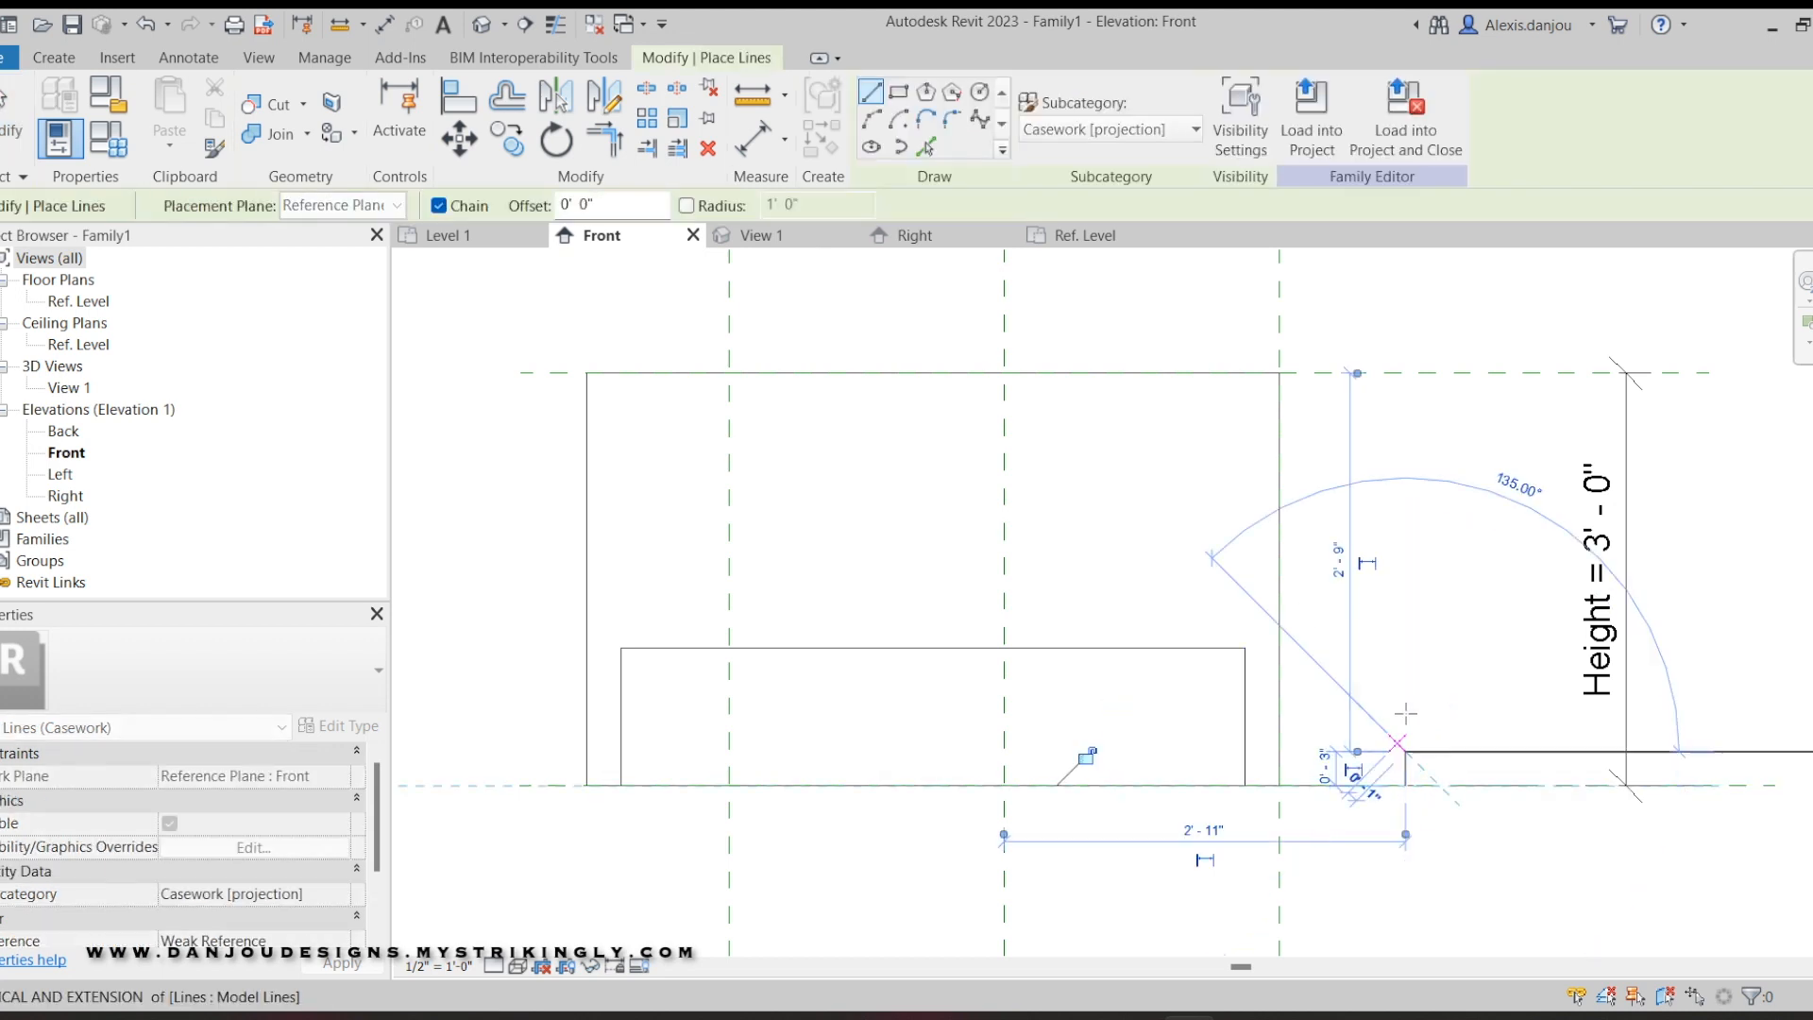
{"action": "key", "text": "Escape"}
{"action": "key", "text": "Escape"}
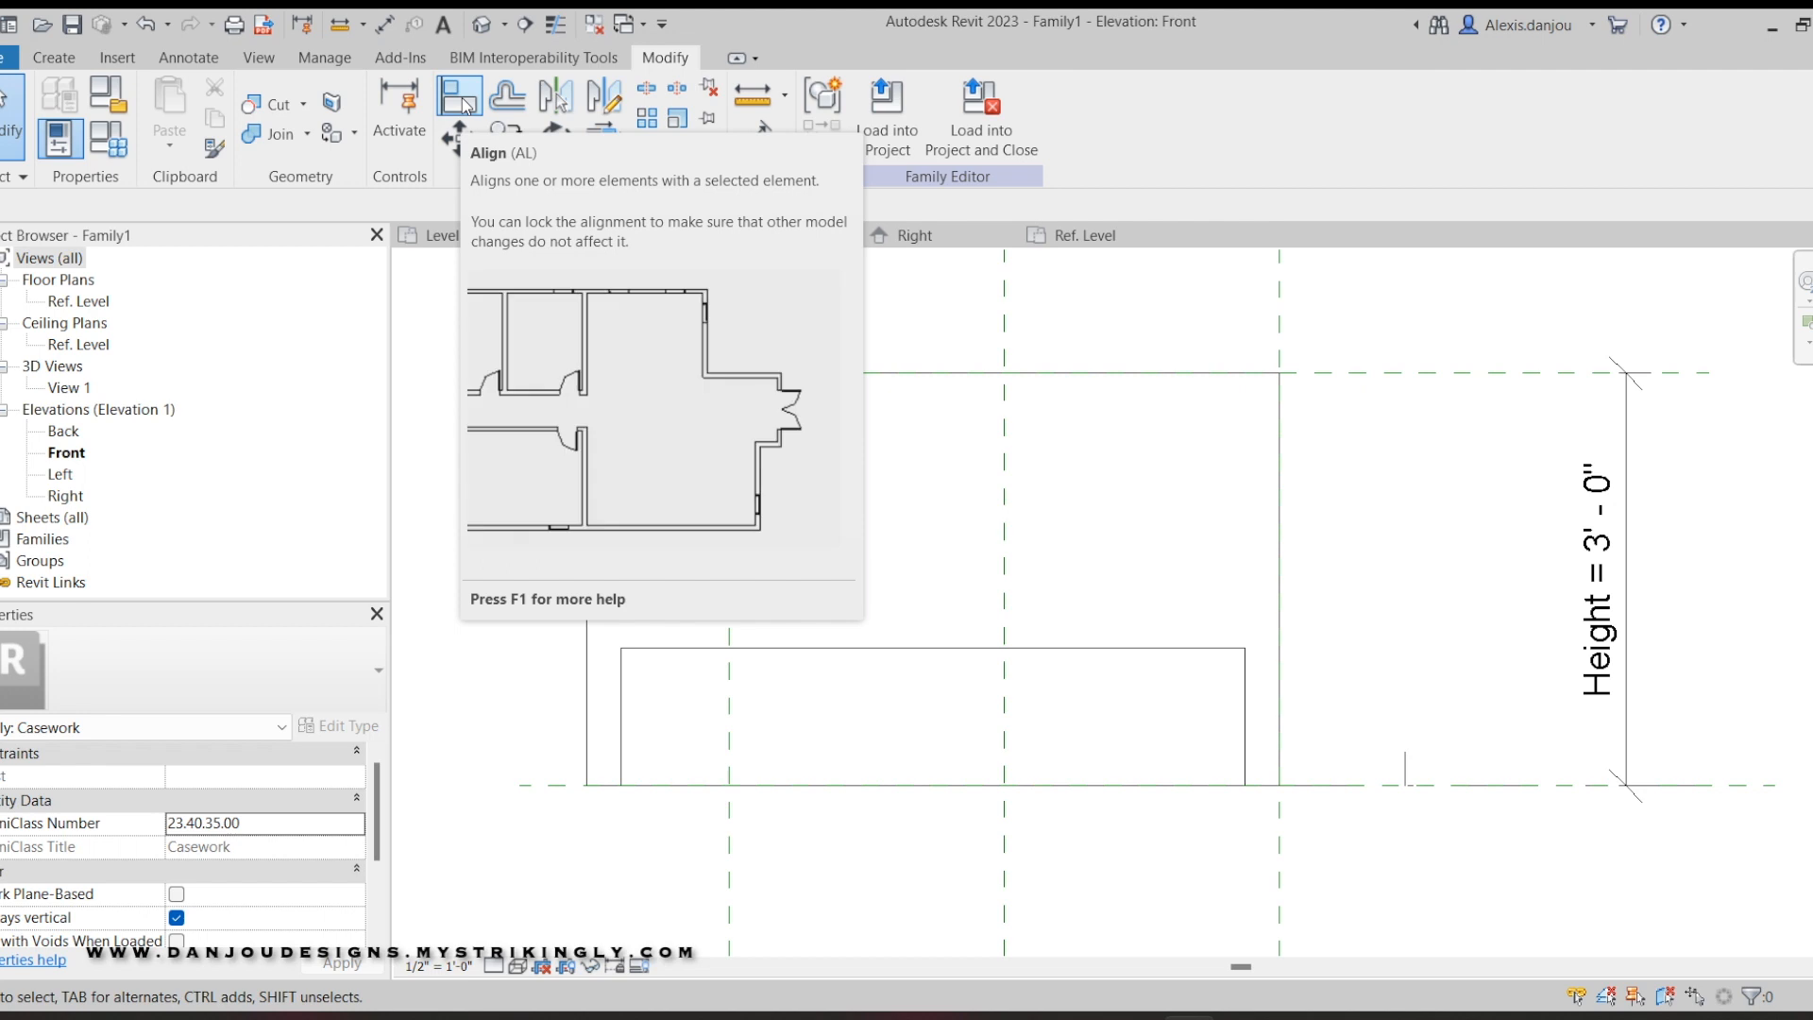
Align the inner extrusion's top edge with the upper endpoint of the 3" line.
{"action": "left_click", "coordinate": [466, 99]}
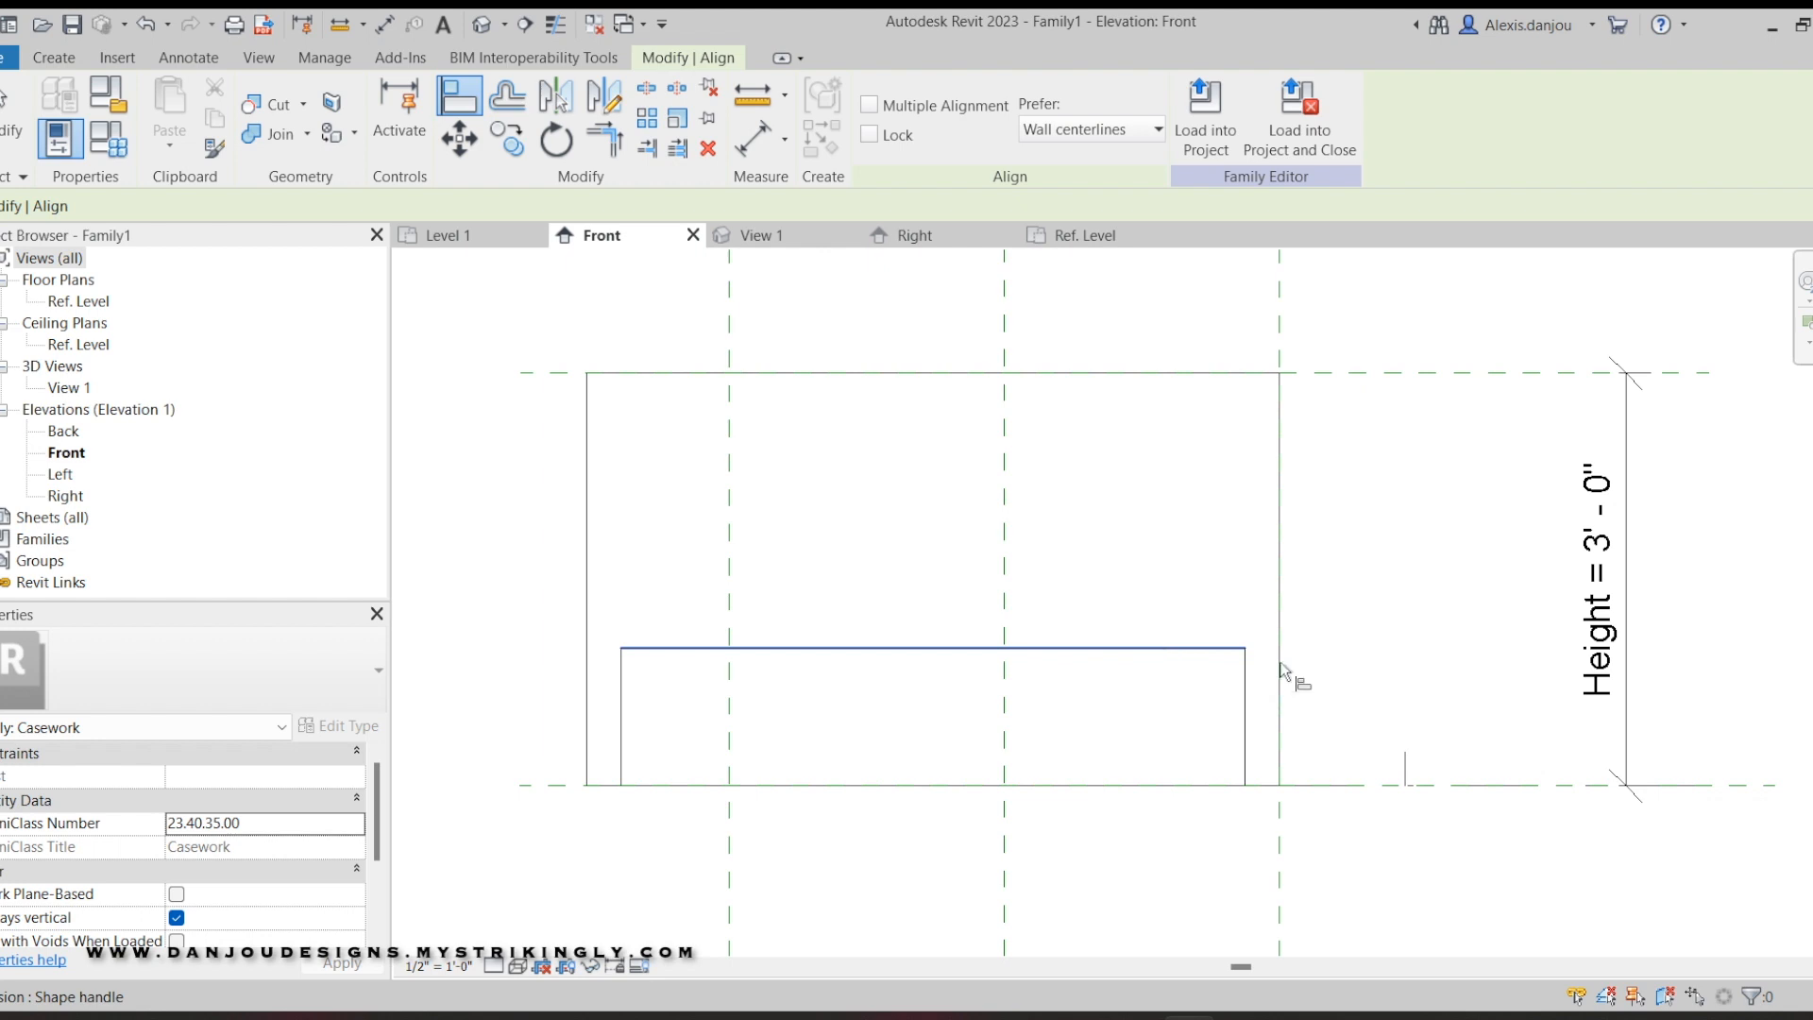
{"action": "scroll", "coordinate": [1385, 761], "scroll_direction": "up", "scroll_amount": 2}
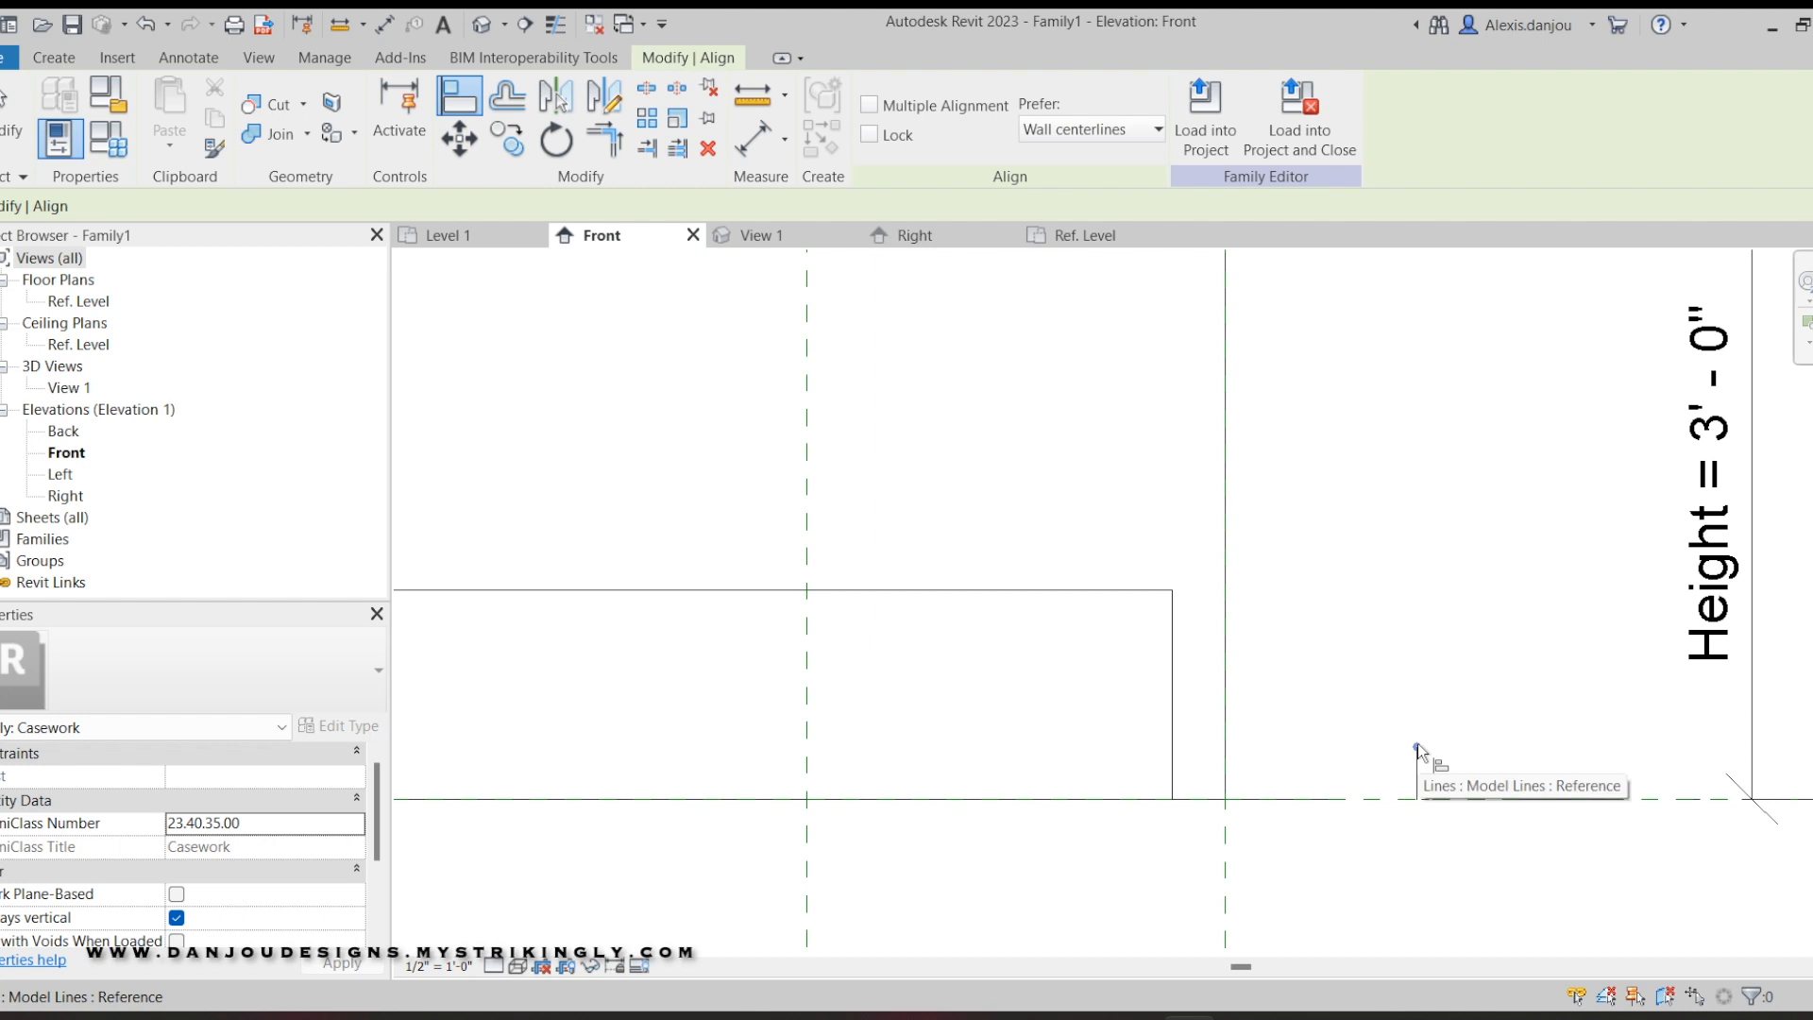
{"action": "left_click", "coordinate": [1419, 745]}
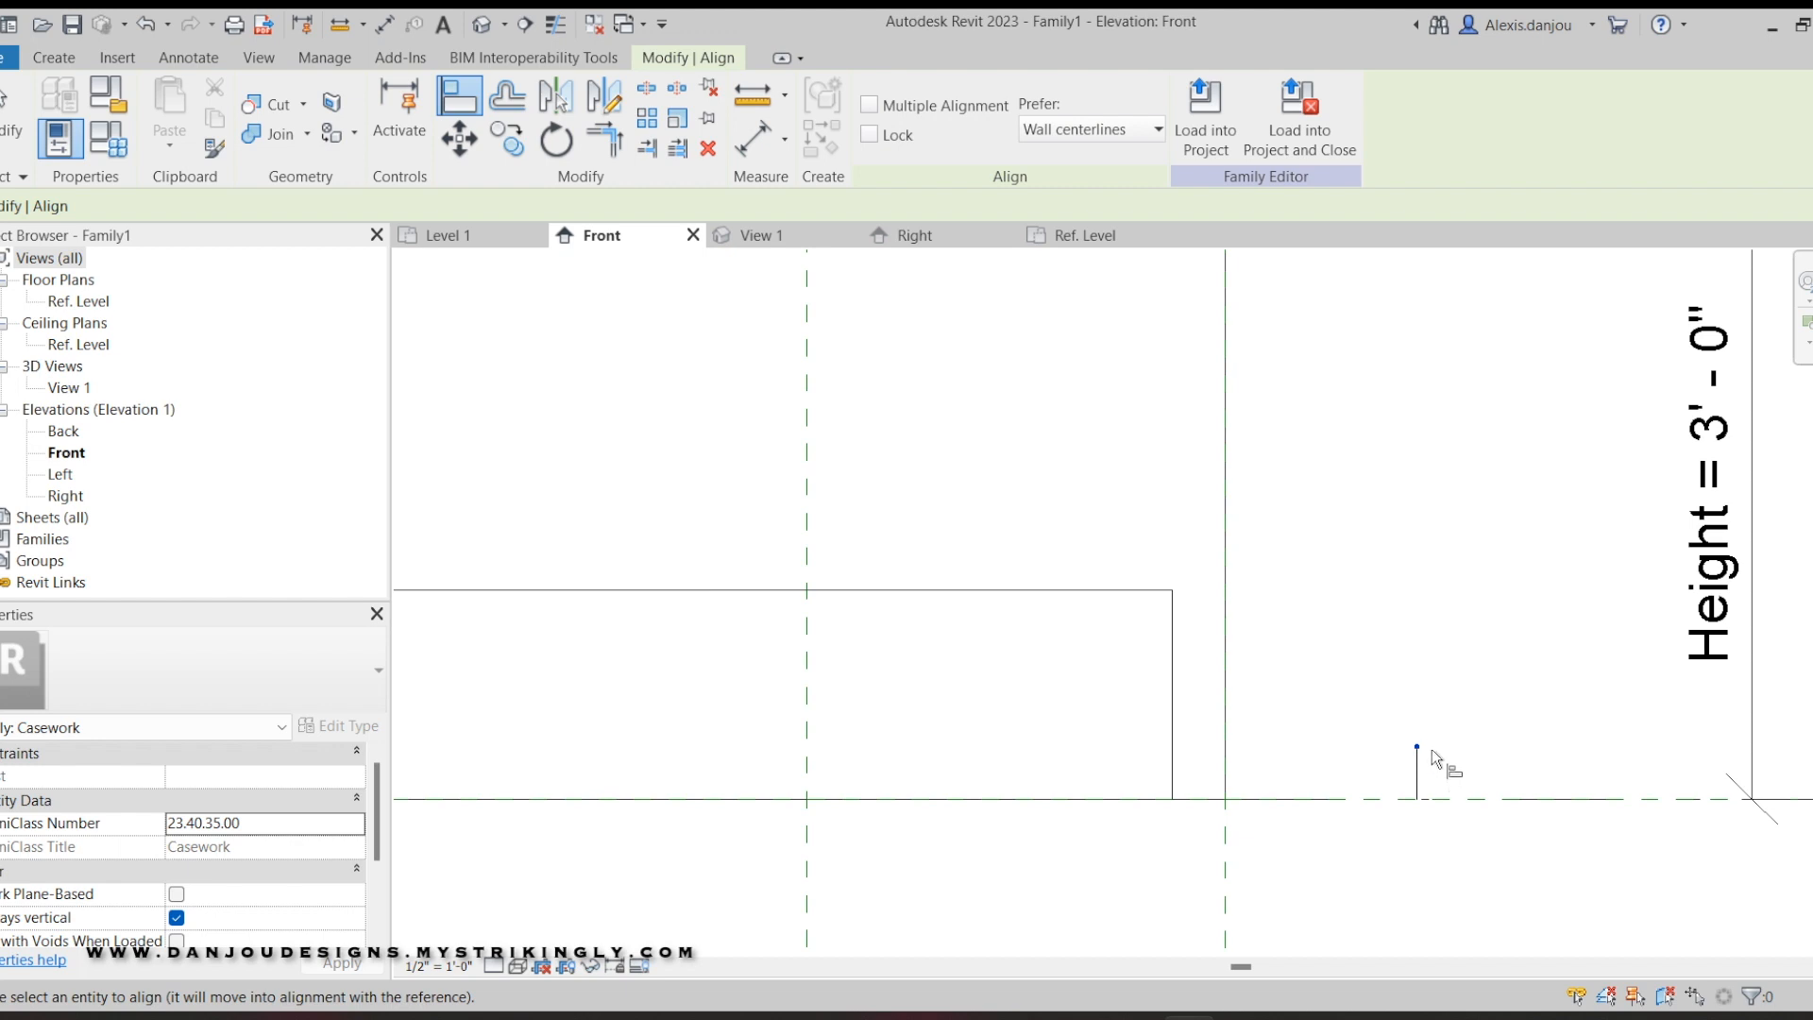
{"action": "left_click", "coordinate": [1044, 598]}
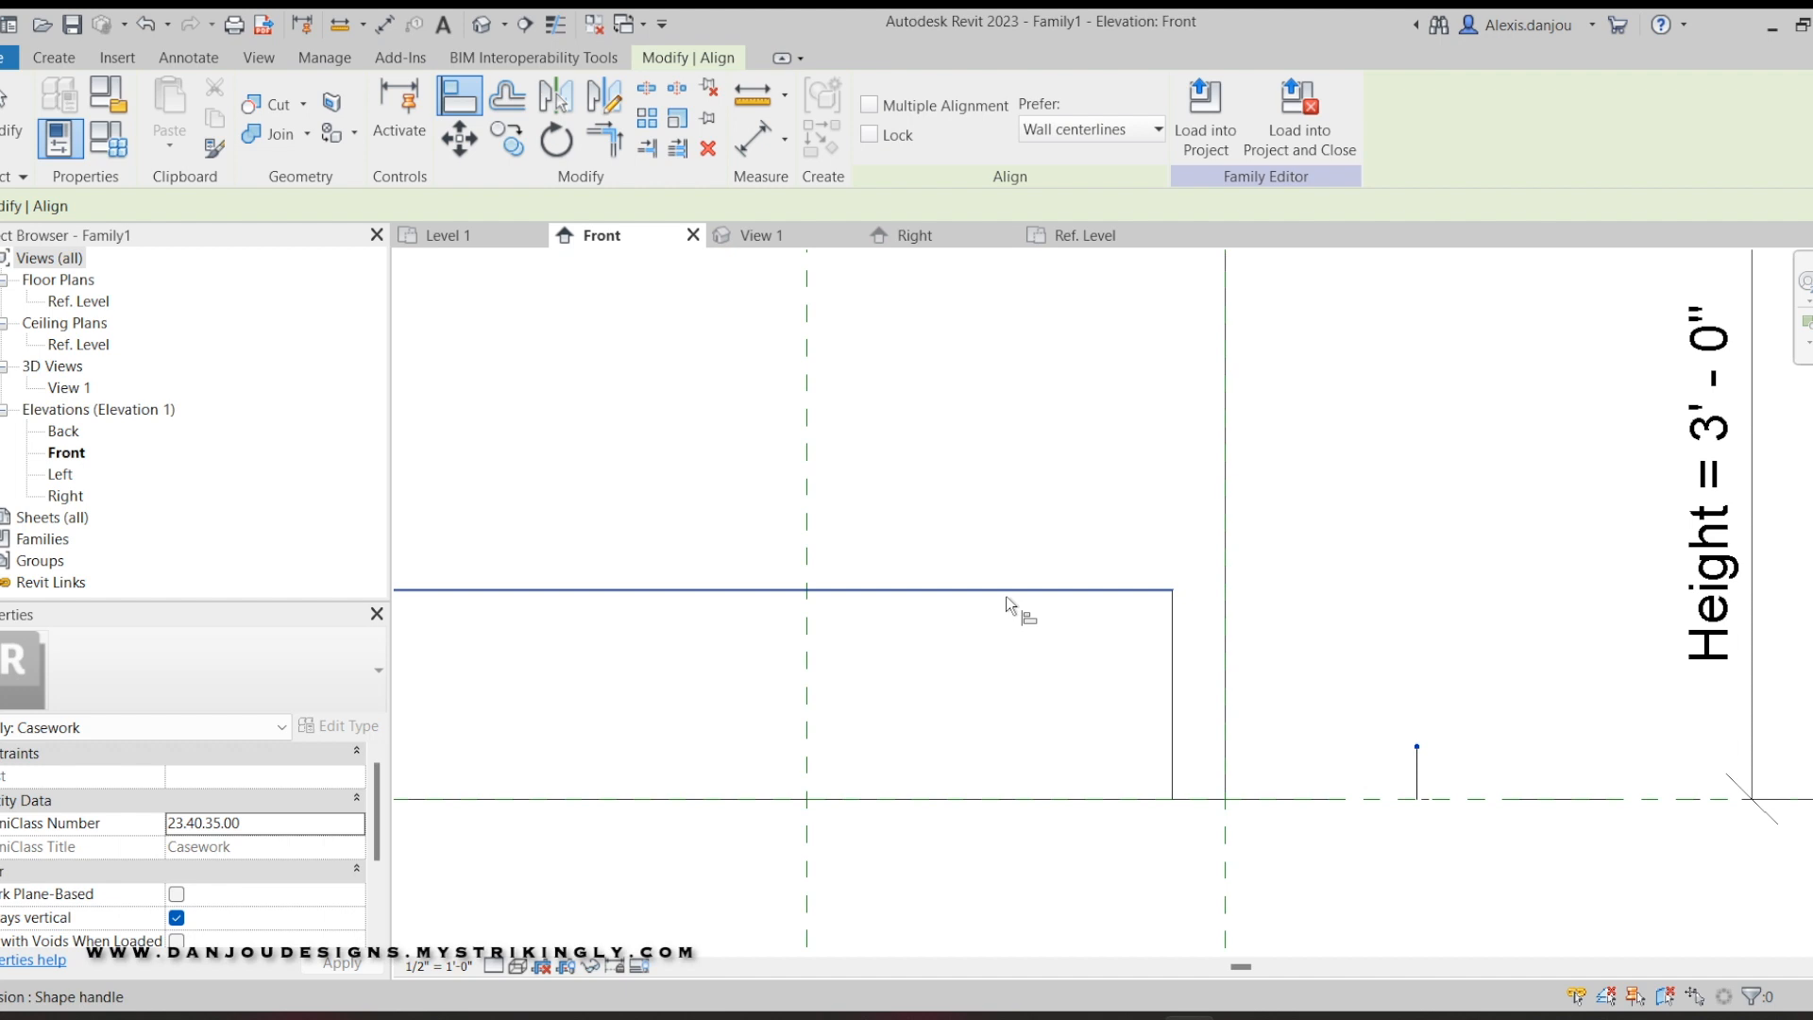
{"action": "left_click", "coordinate": [1084, 601]}
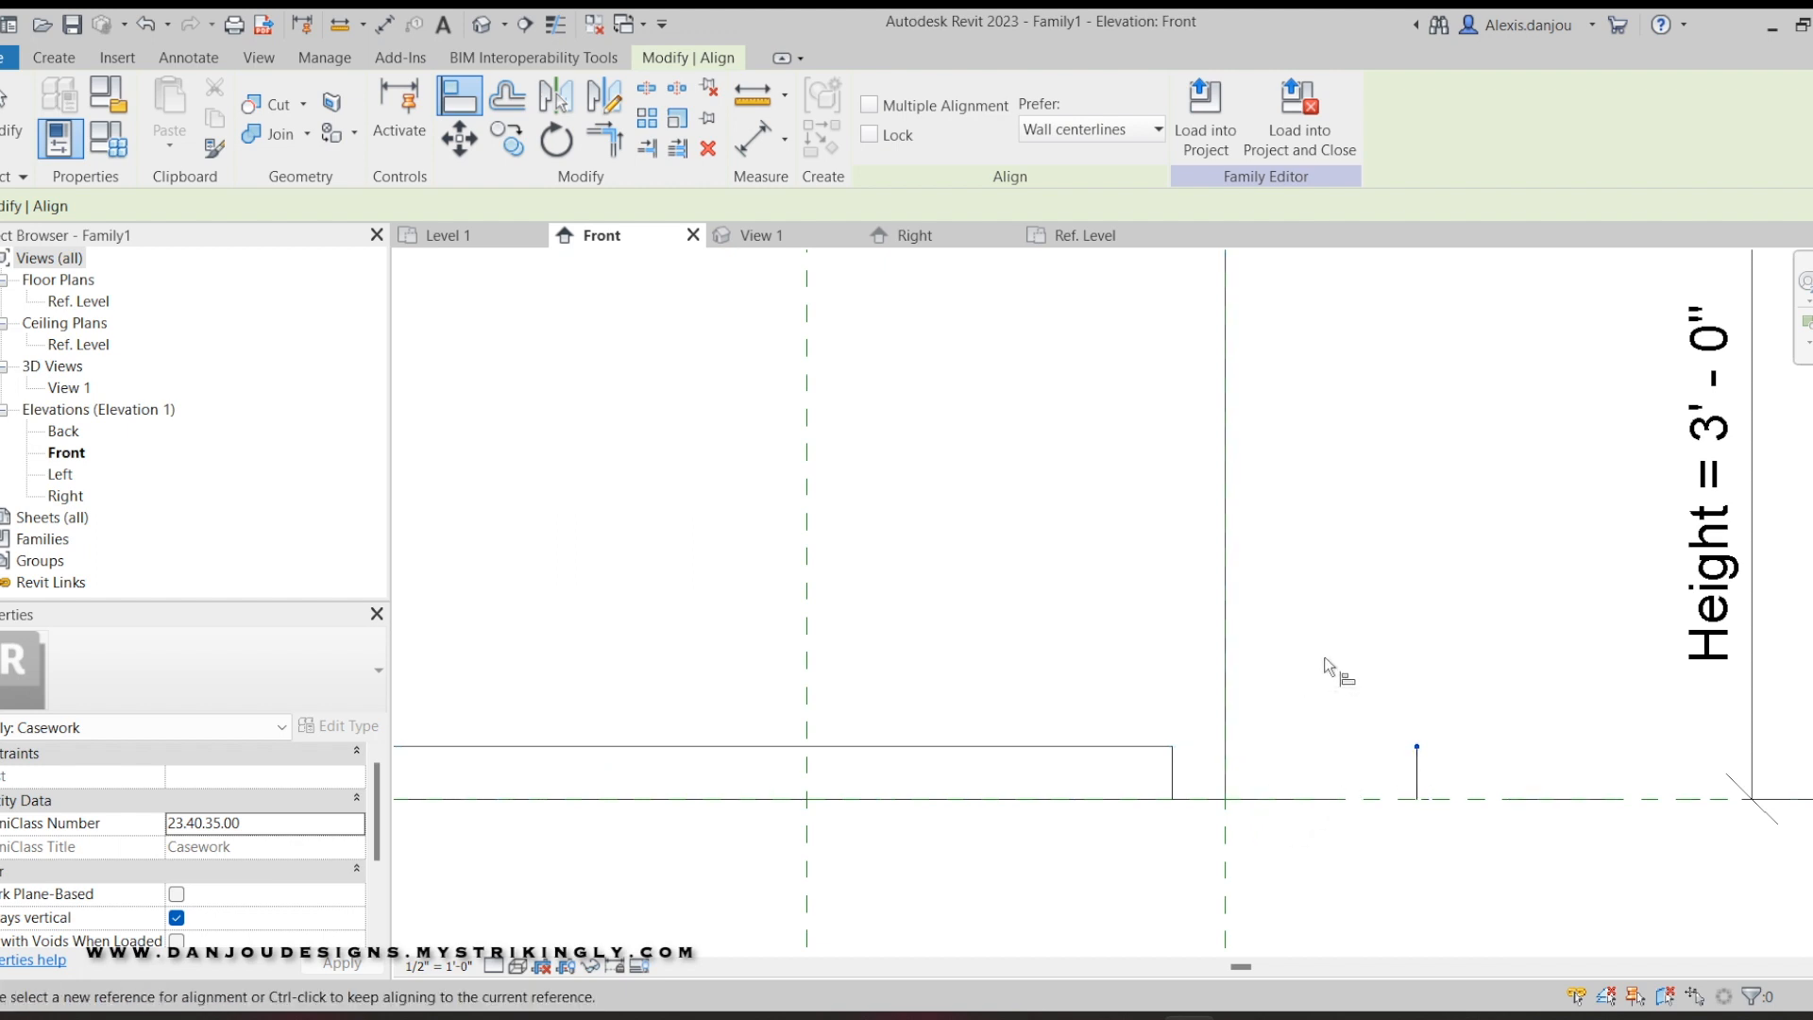
{"action": "key", "text": "Escape"}
{"action": "key", "text": "Escape"}
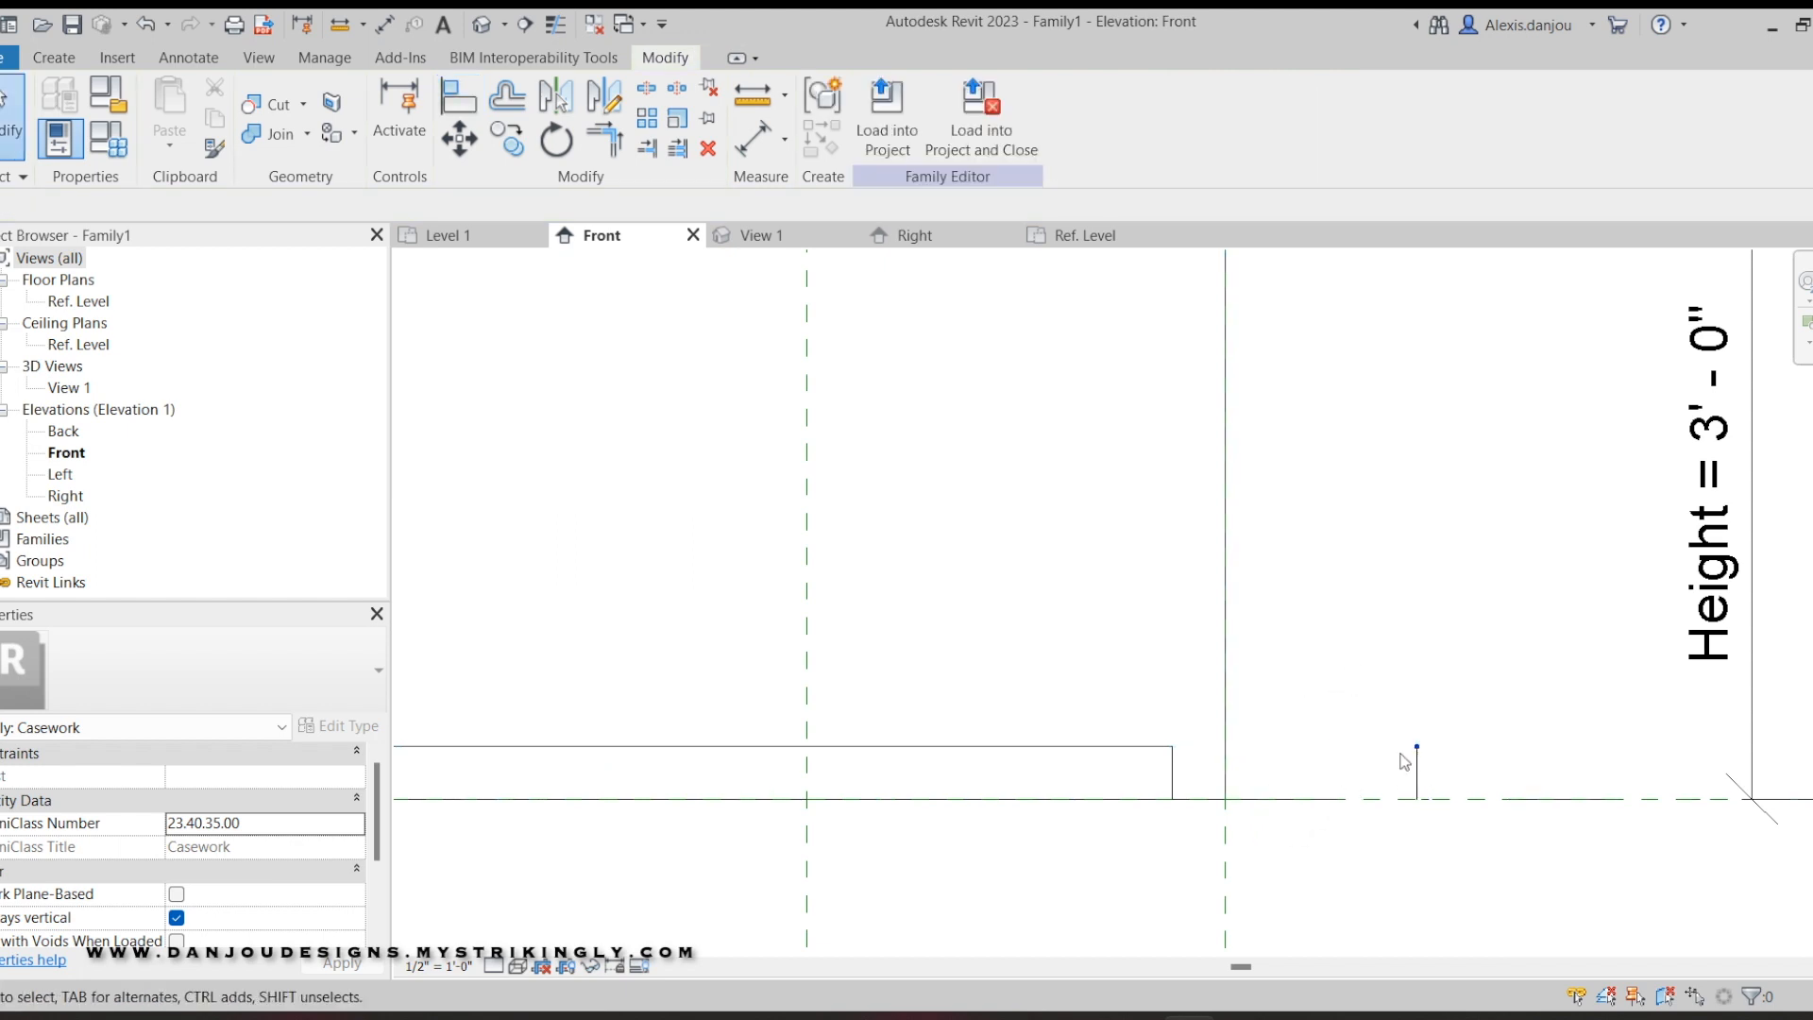
Remove the 3" helper line beside the casework body.
{"action": "left_click", "coordinate": [1426, 775]}
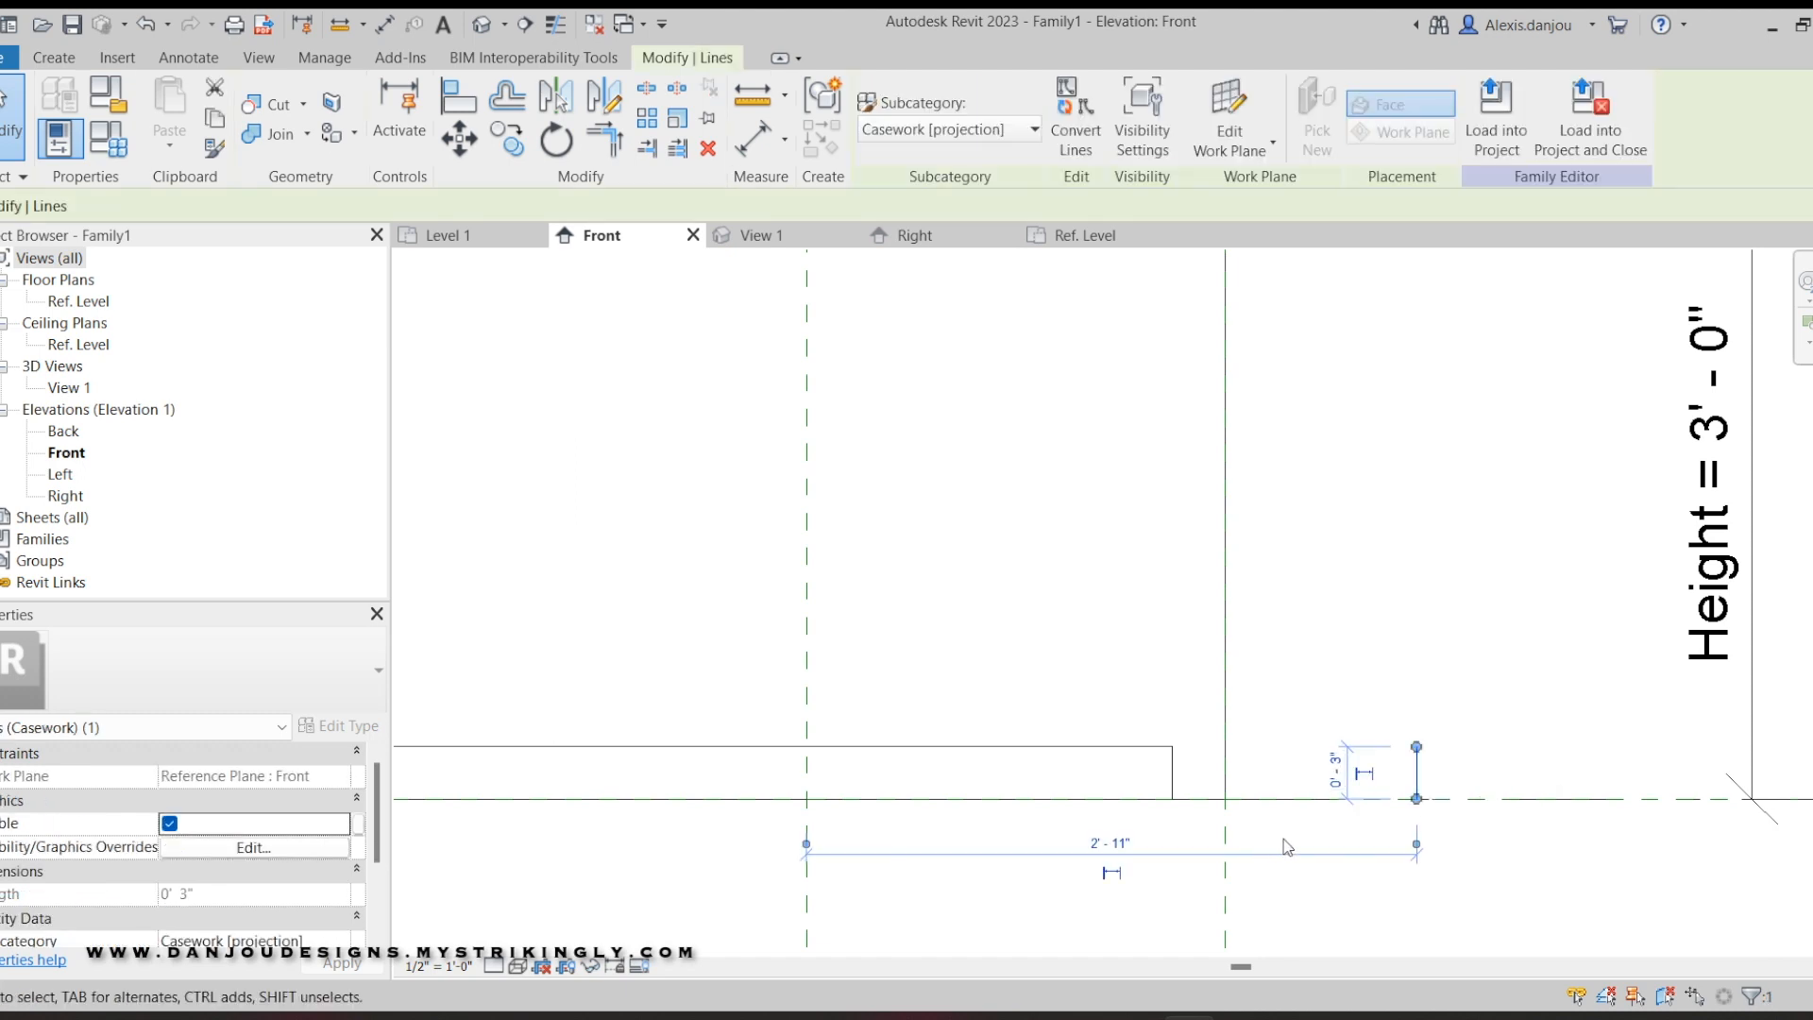
{"action": "key", "text": "Escape"}
{"action": "scroll", "coordinate": [991, 890], "scroll_direction": "down", "scroll_amount": 5}
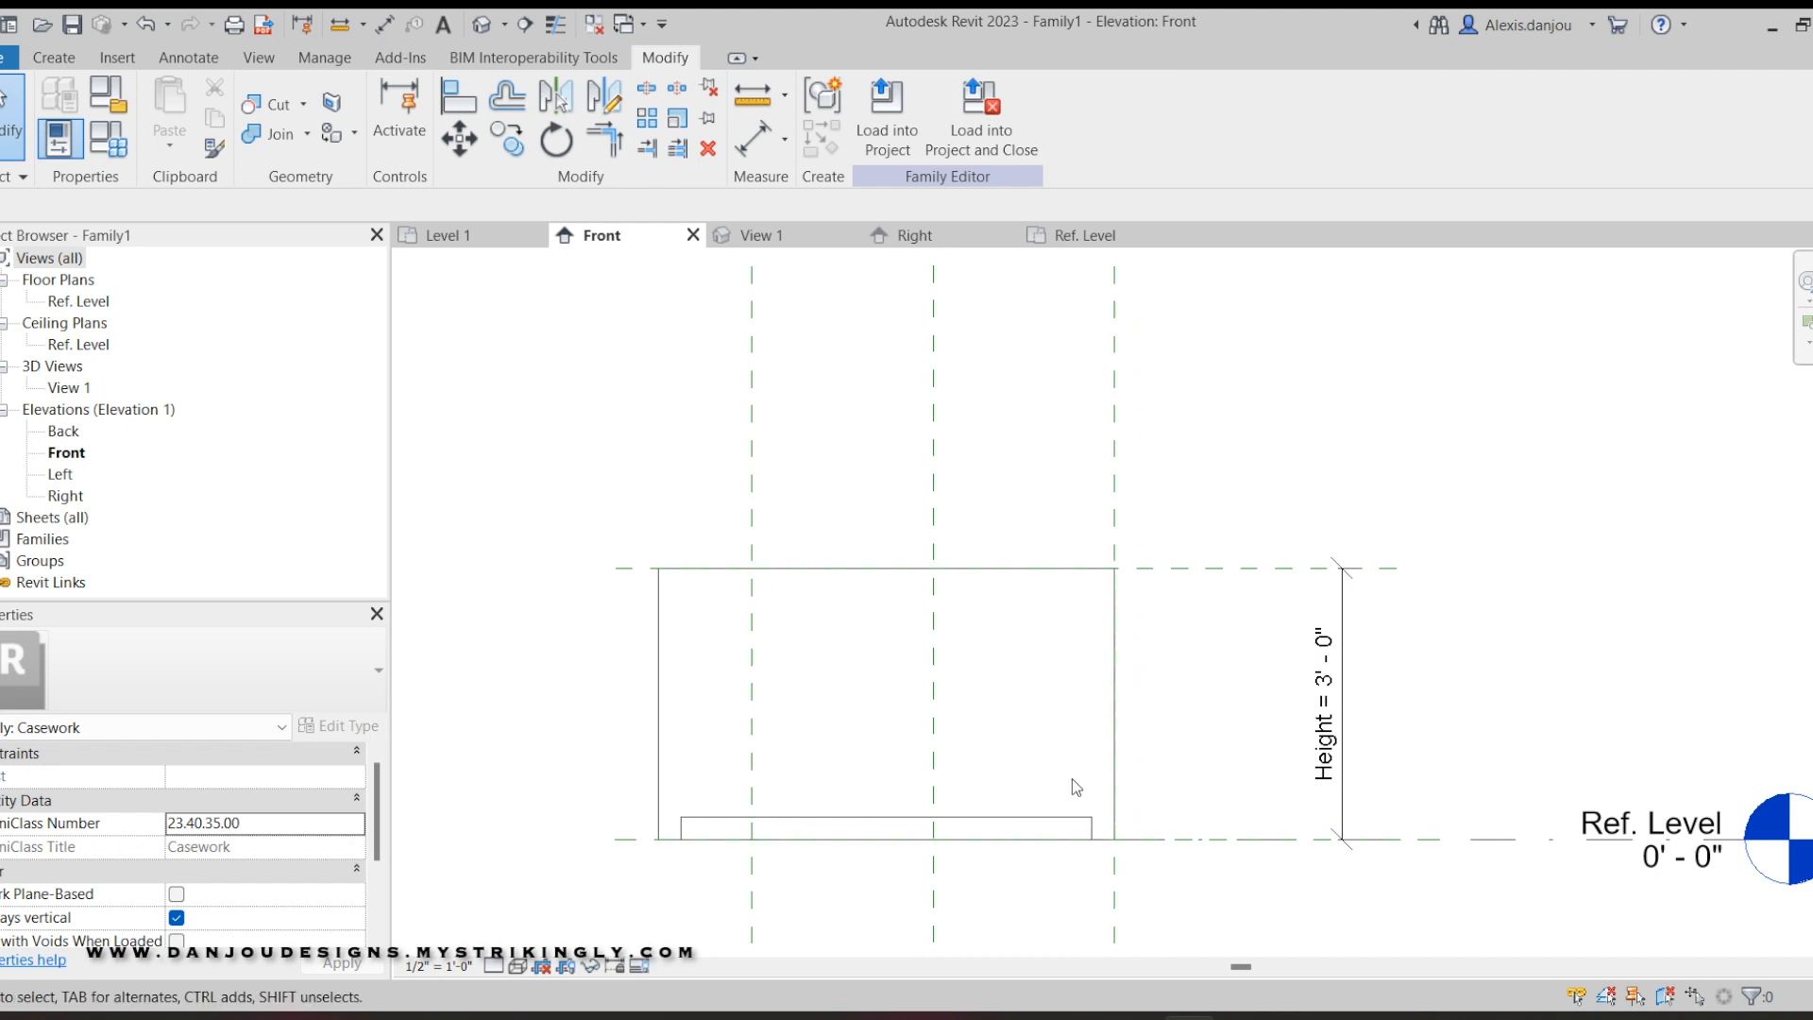
Raise the casework body's bottom face to the top of the recessed base, giving an extrusion start of 3".
{"action": "left_click", "coordinate": [1112, 798]}
{"action": "scroll", "coordinate": [973, 873], "scroll_direction": "up", "scroll_amount": 3}
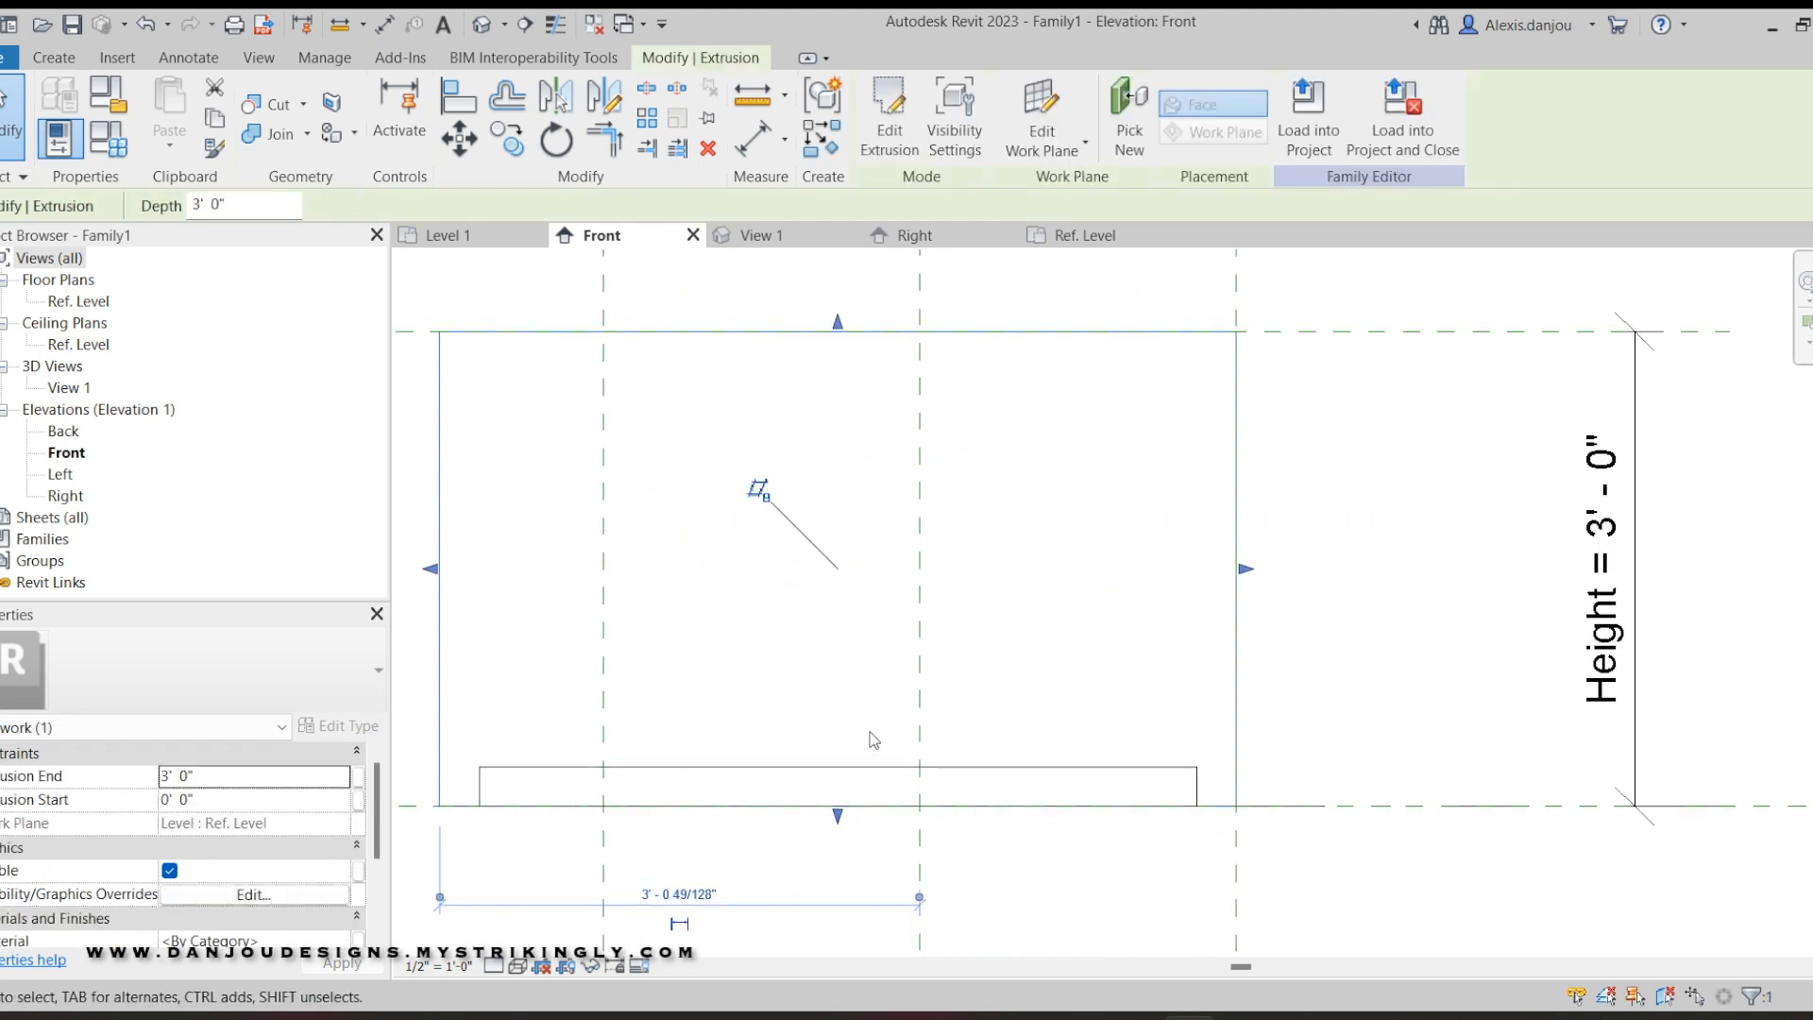
{"action": "left_click", "coordinate": [1110, 869]}
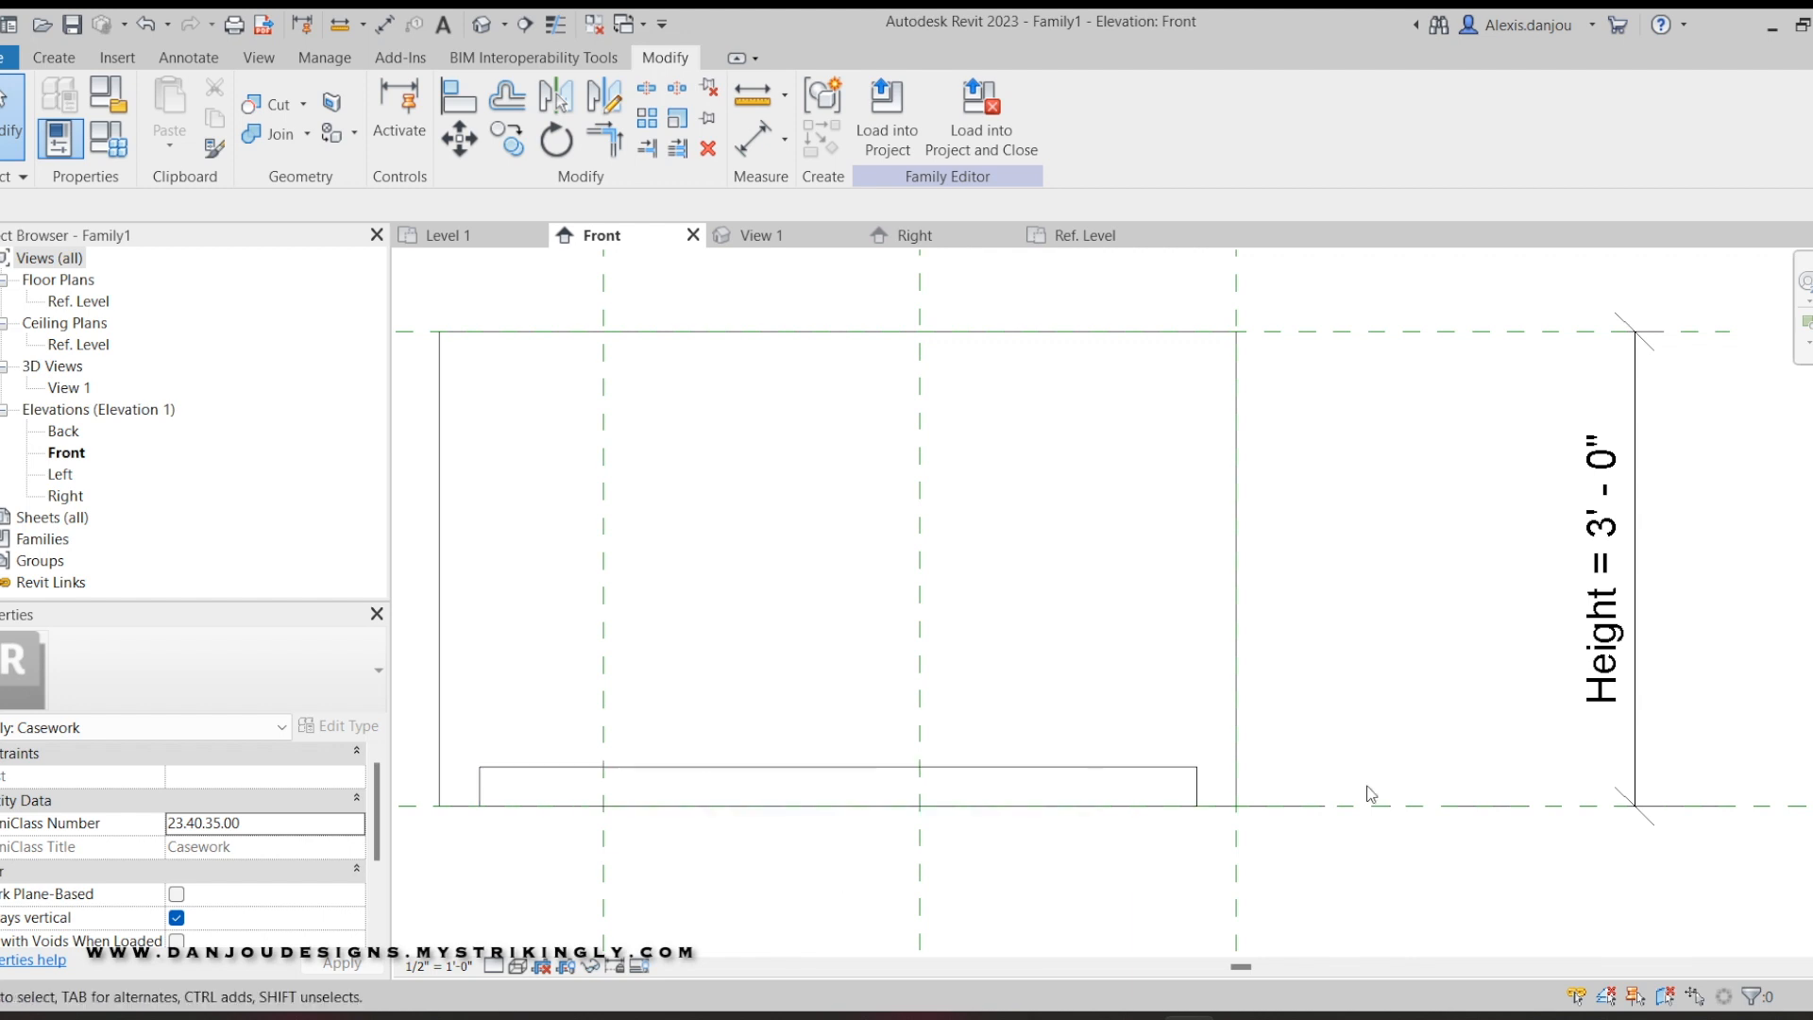
{"action": "left_click", "coordinate": [1240, 747]}
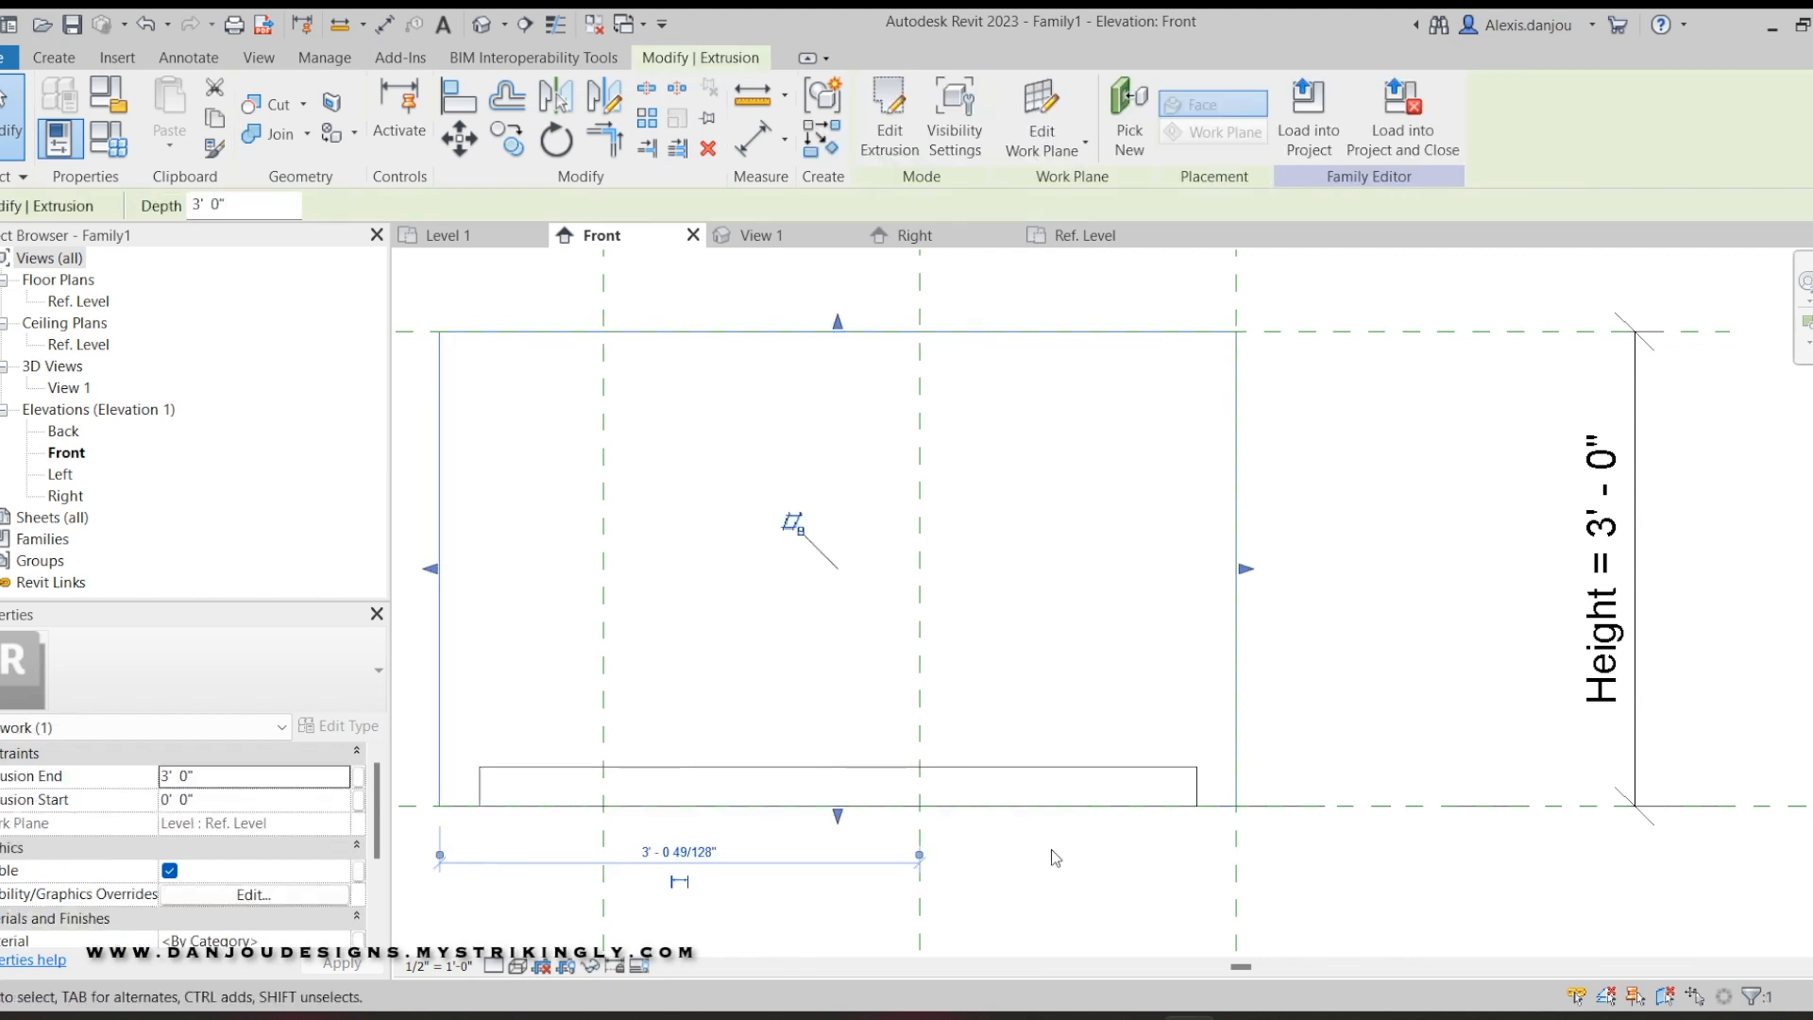
{"action": "left_click", "coordinate": [1052, 848]}
{"action": "left_click", "coordinate": [1236, 748]}
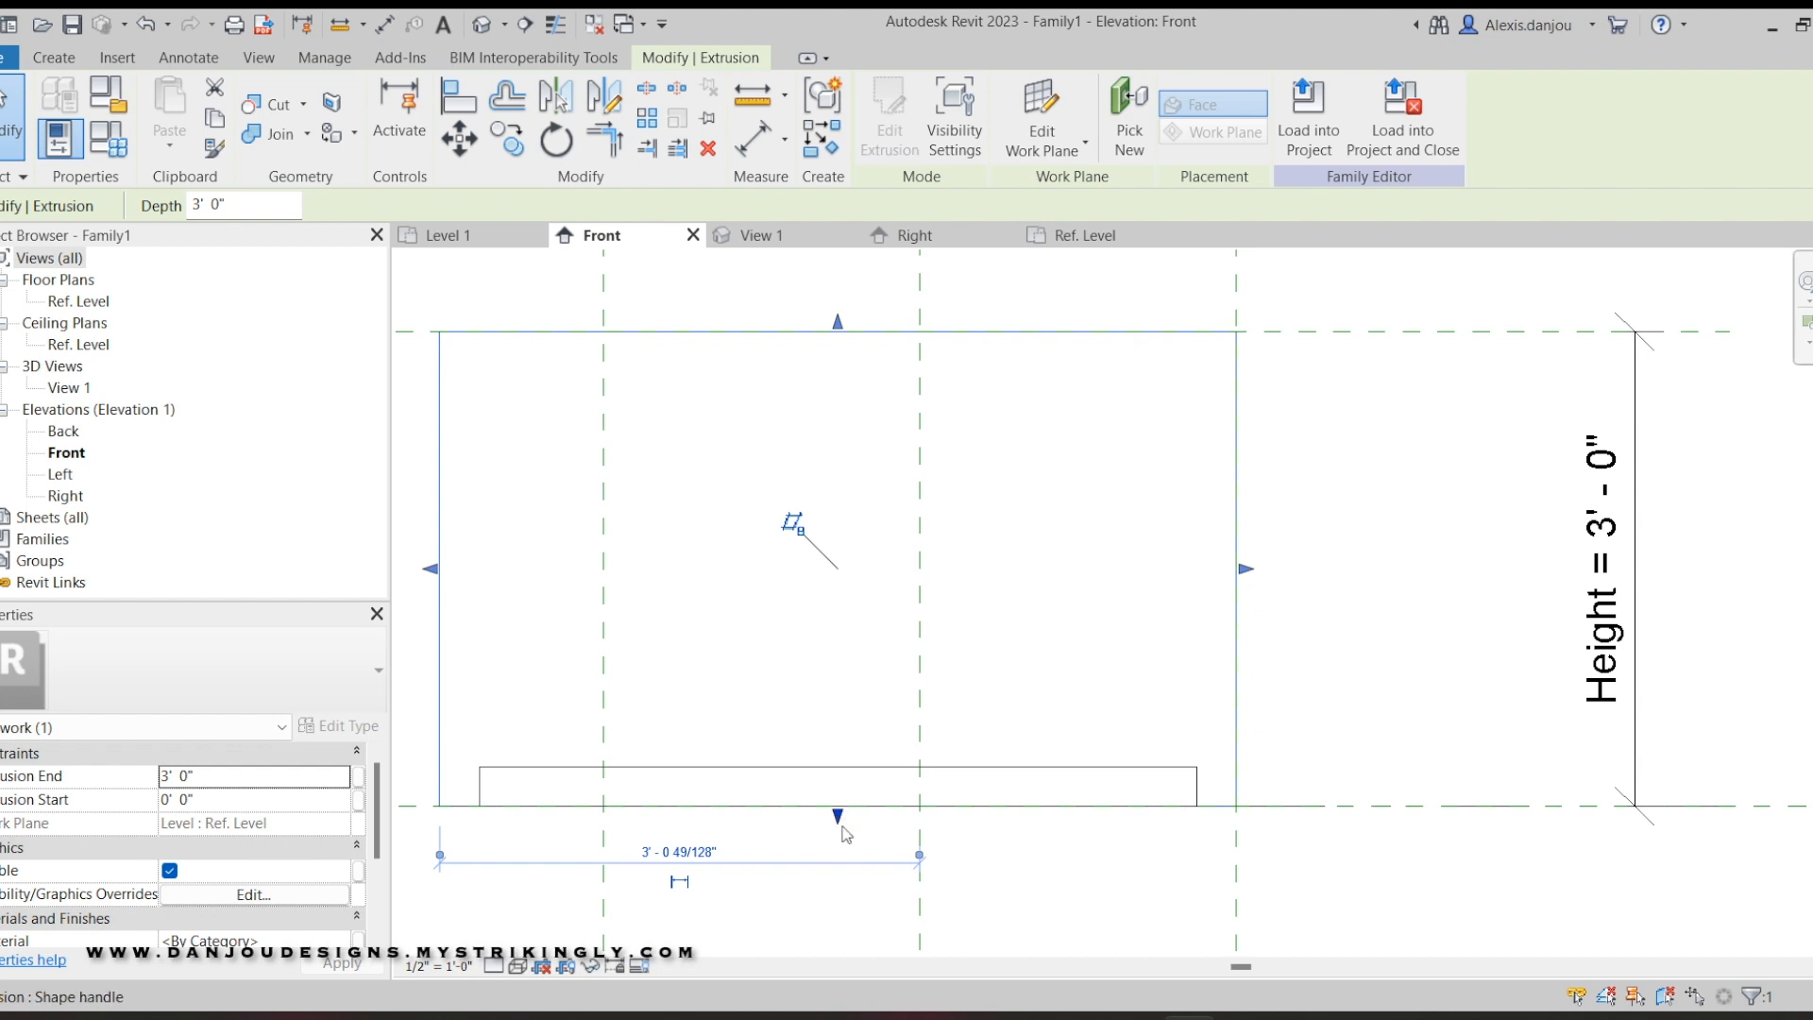
{"action": "left_click_drag", "start_coordinate": [844, 829], "coordinate": [845, 778]}
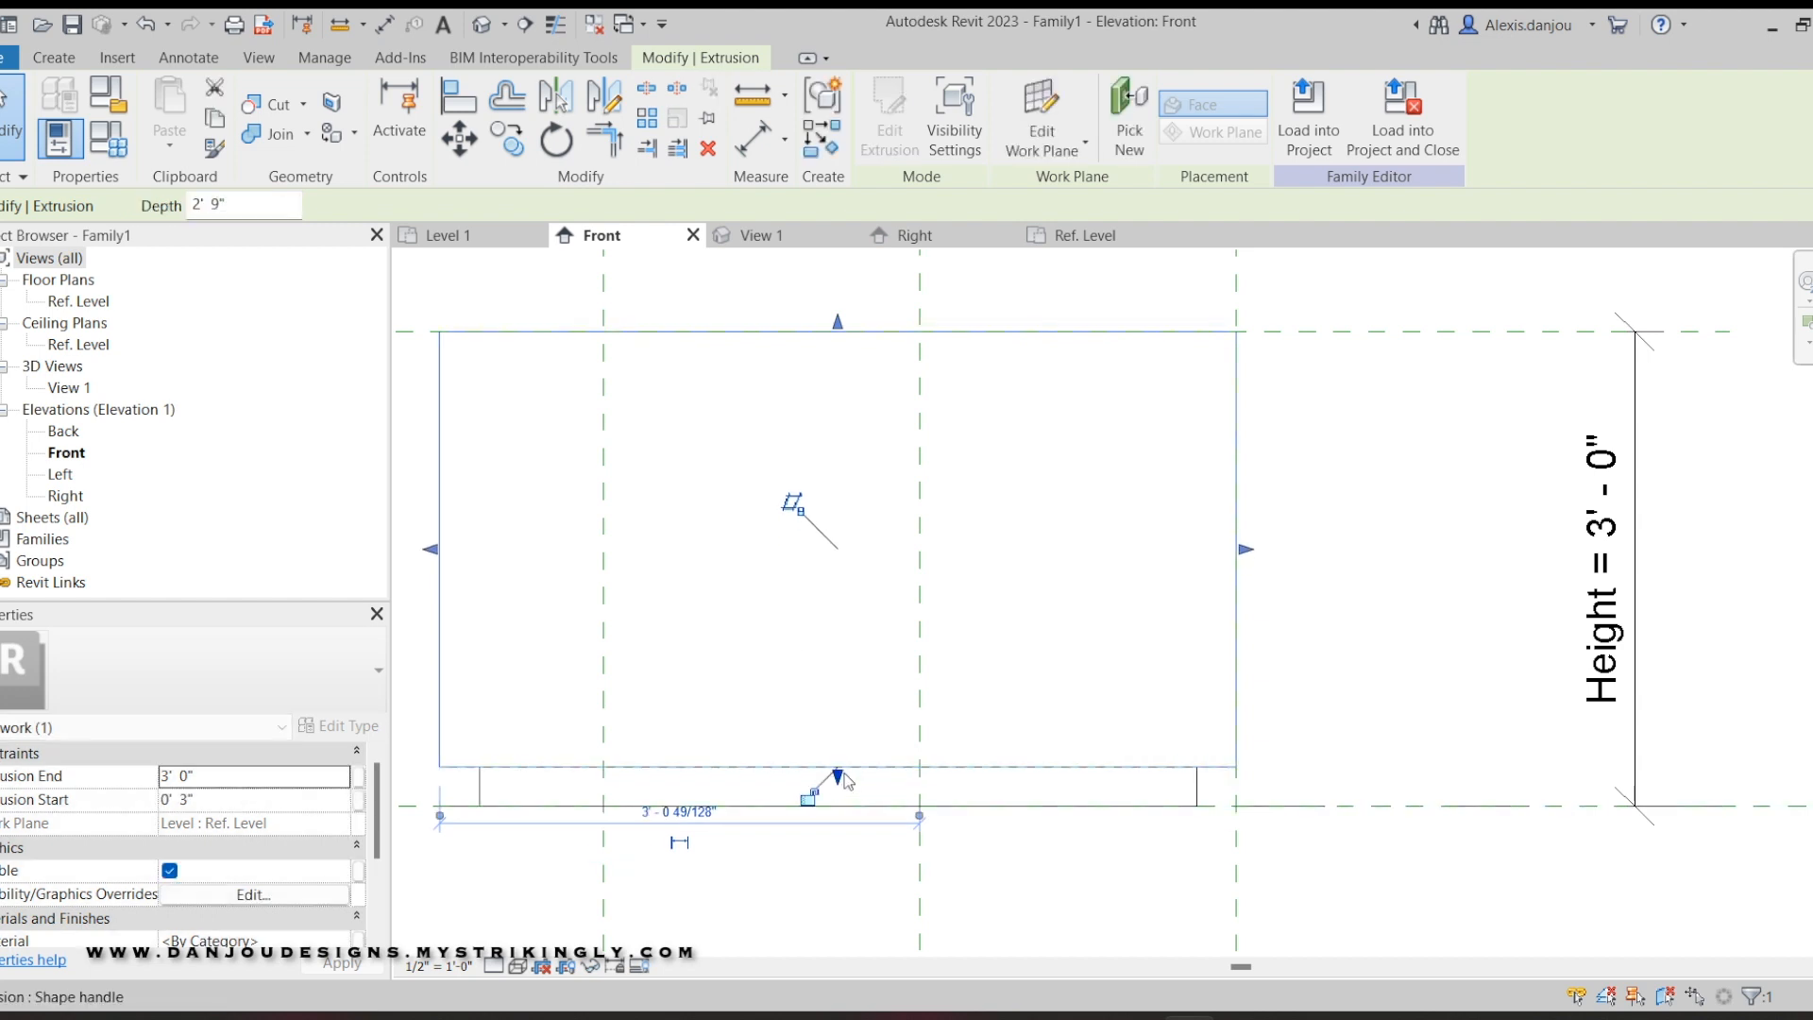
{"action": "left_click", "coordinate": [1129, 912]}
{"action": "scroll", "coordinate": [915, 776], "scroll_direction": "down", "scroll_amount": 3}
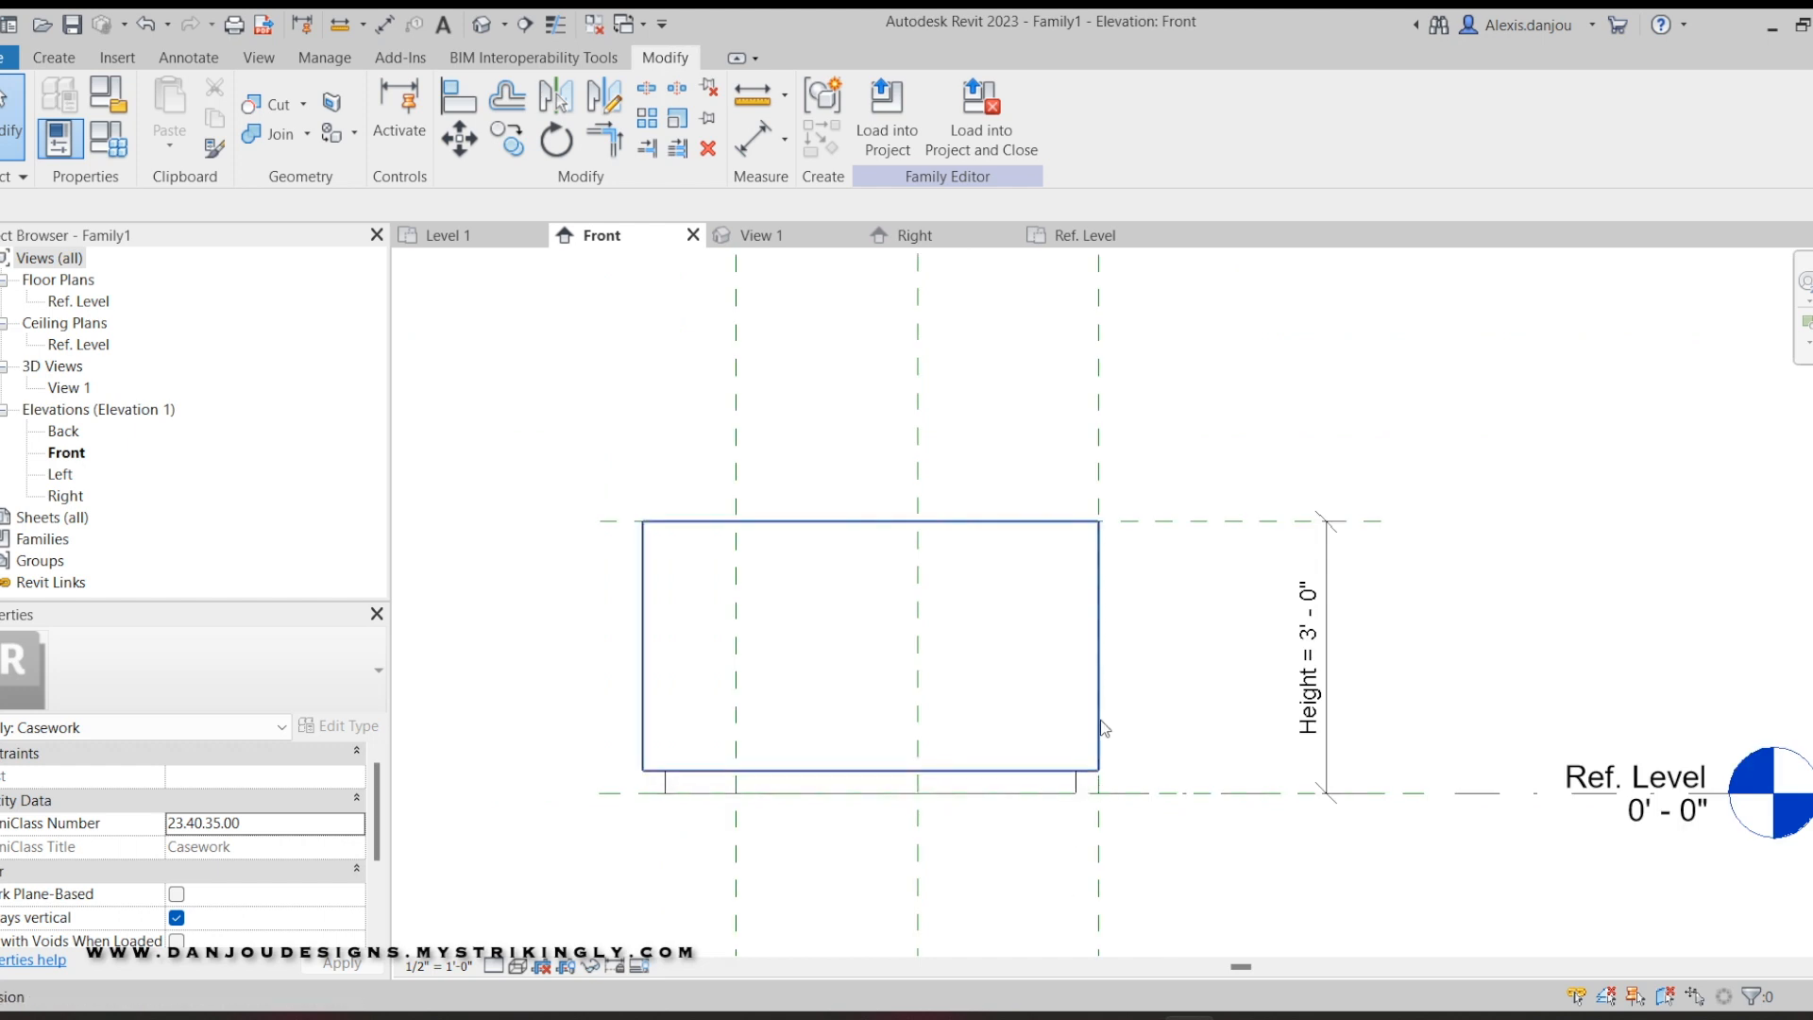
Examine the body and recessed base in the 3D view, the Right elevation and the Ref. Level plan.
{"action": "left_click", "coordinate": [760, 236]}
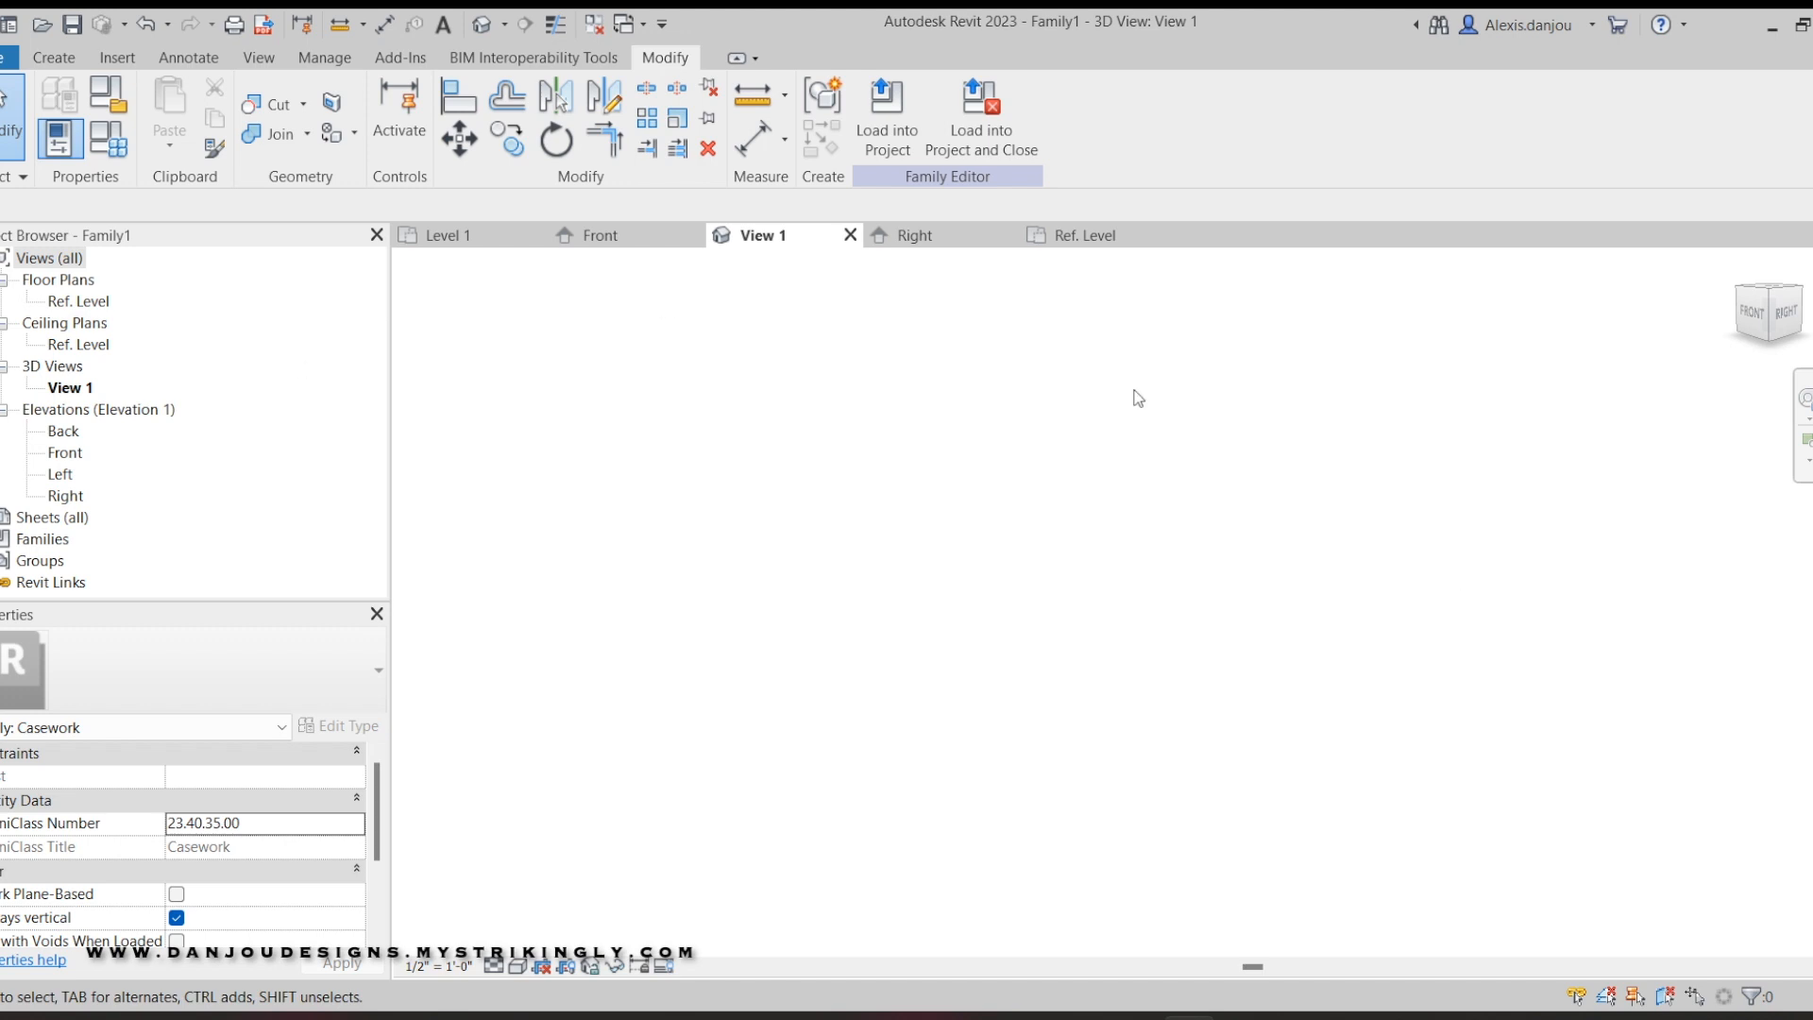
{"action": "left_click", "coordinate": [1774, 297]}
{"action": "left_click", "coordinate": [1749, 320]}
{"action": "left_click_drag", "start_coordinate": [1759, 338], "coordinate": [1765, 310]}
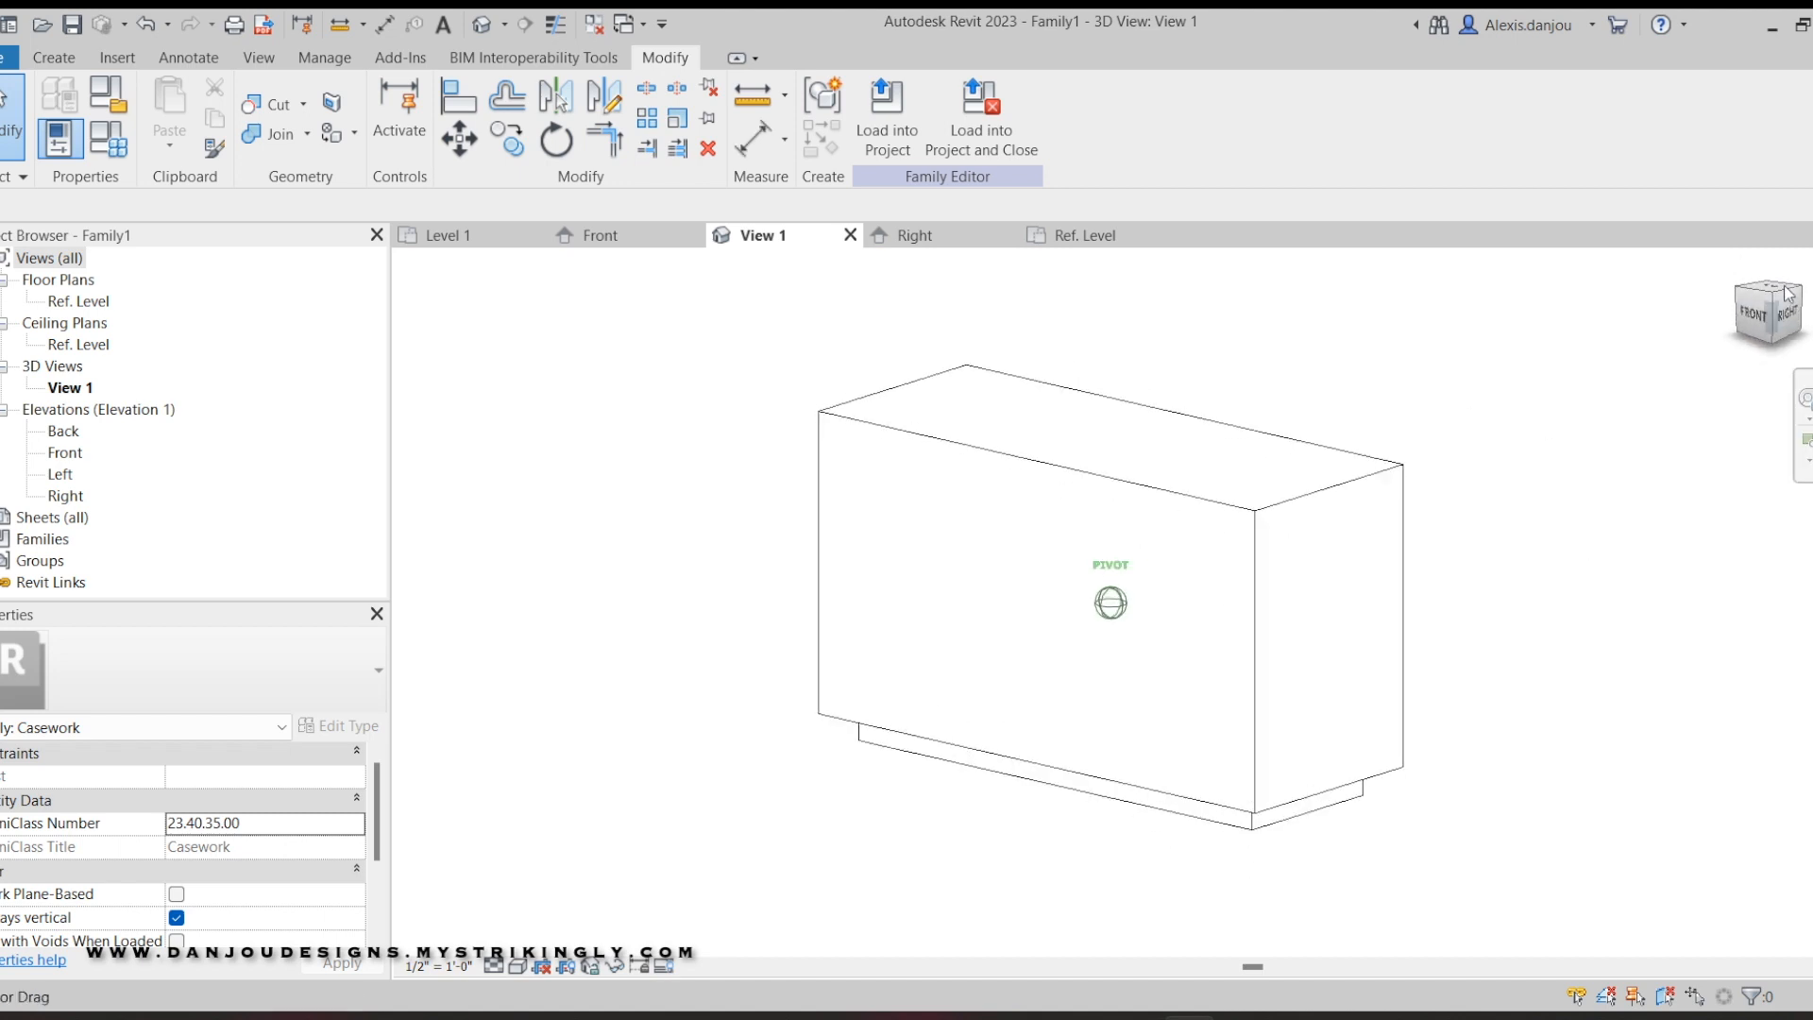
{"action": "left_click", "coordinate": [914, 235]}
{"action": "scroll", "coordinate": [816, 724], "scroll_direction": "up", "scroll_amount": 5}
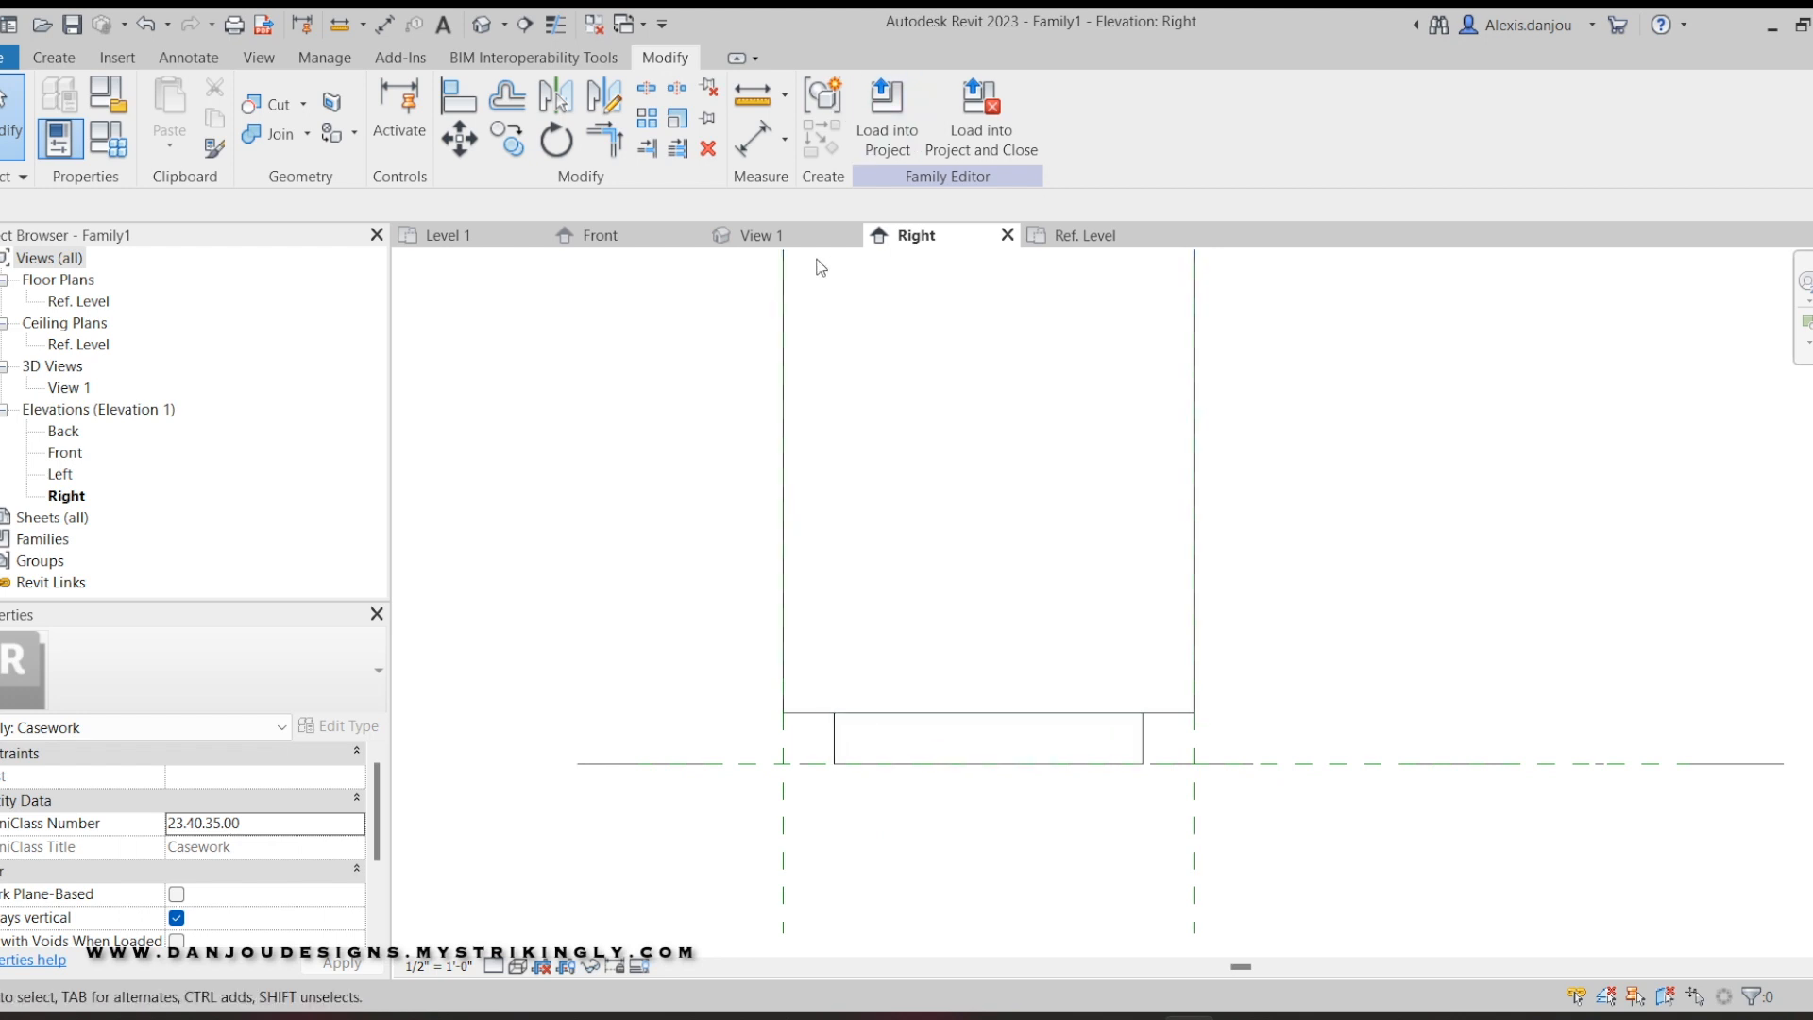
{"action": "scroll", "coordinate": [959, 571], "scroll_direction": "down", "scroll_amount": 3}
{"action": "scroll", "coordinate": [971, 508], "scroll_direction": "down", "scroll_amount": 2}
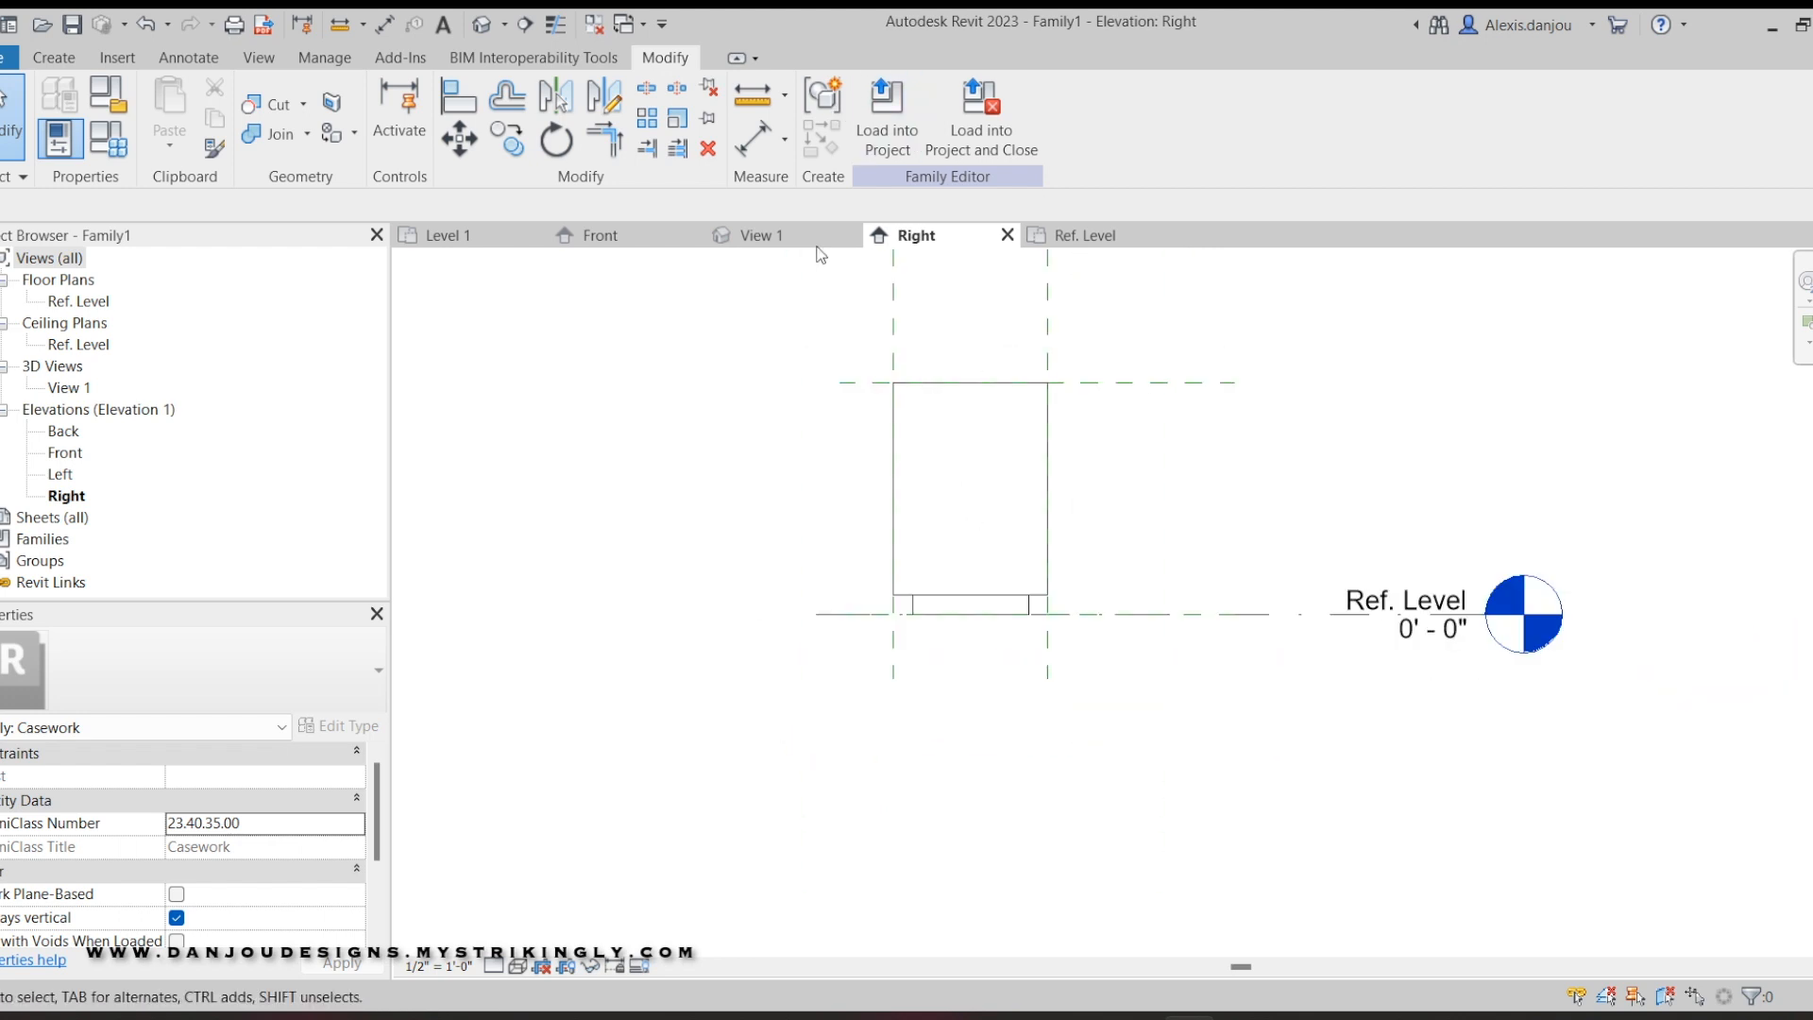
{"action": "key", "text": "ctrl+Tab"}
{"action": "scroll", "coordinate": [1741, 448], "scroll_direction": "down", "scroll_amount": 1}
{"action": "mouse_move", "coordinate": [1762, 301]}
{"action": "left_mouse_down"}
{"action": "mouse_move", "coordinate": [1711, 340]}
{"action": "mouse_move", "coordinate": [1638, 315]}
{"action": "mouse_move", "coordinate": [1292, 361]}
{"action": "mouse_move", "coordinate": [1671, 428]}
{"action": "mouse_move", "coordinate": [1755, 389]}
{"action": "mouse_move", "coordinate": [1605, 339]}
{"action": "left_mouse_up"}
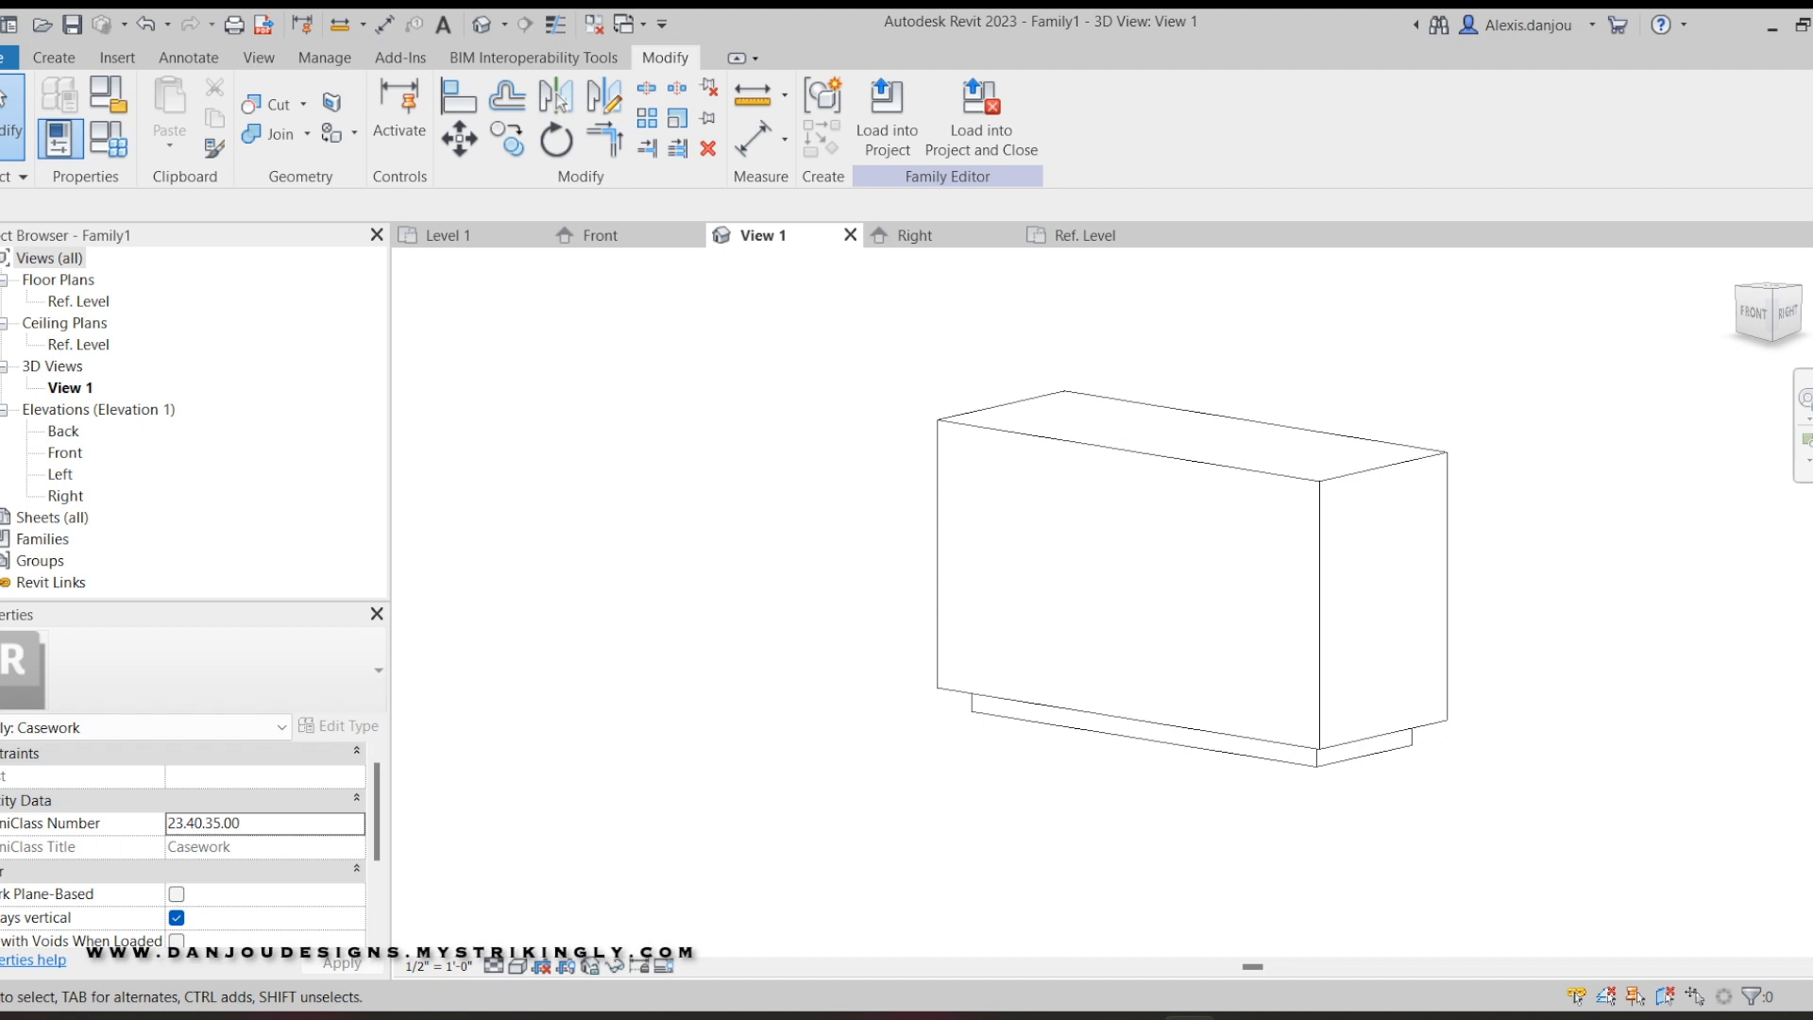
{"action": "left_click", "coordinate": [1080, 242]}
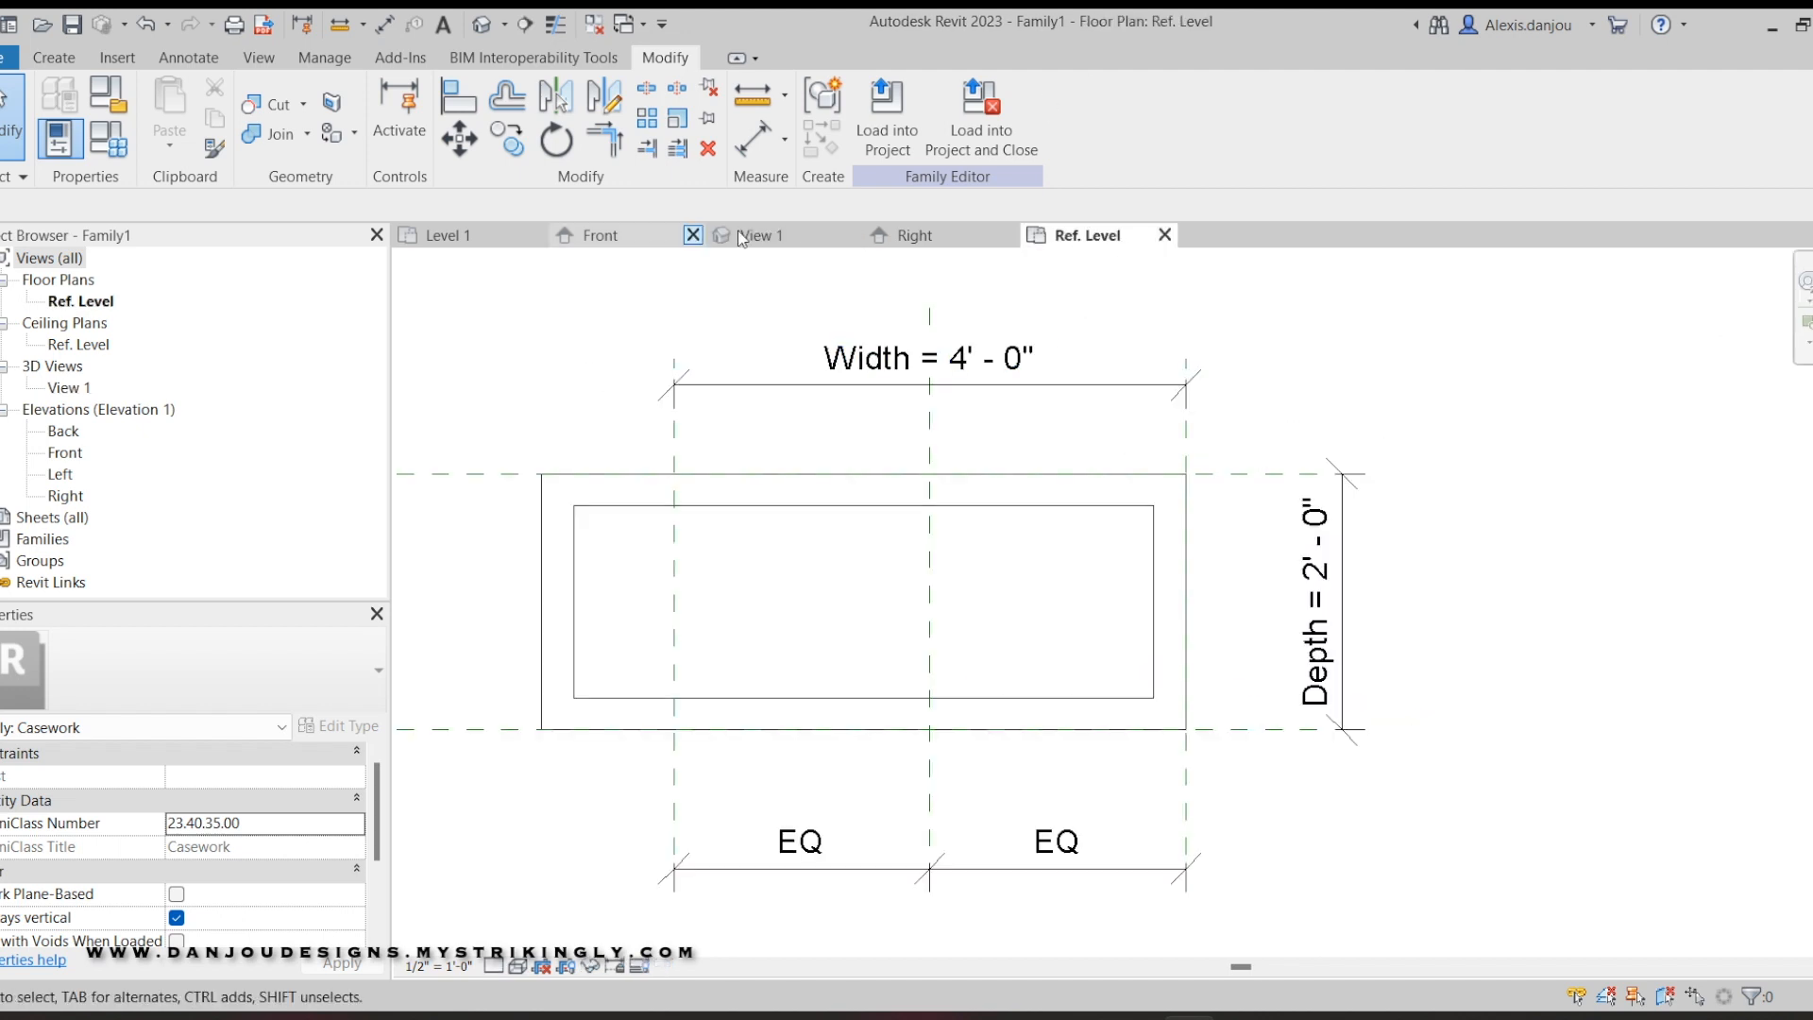
In the Front elevation, start an extrusion and sketch a drawer-front rectangle about 1' 8" by 5" just below the body's top edge.
{"action": "left_click", "coordinate": [589, 236]}
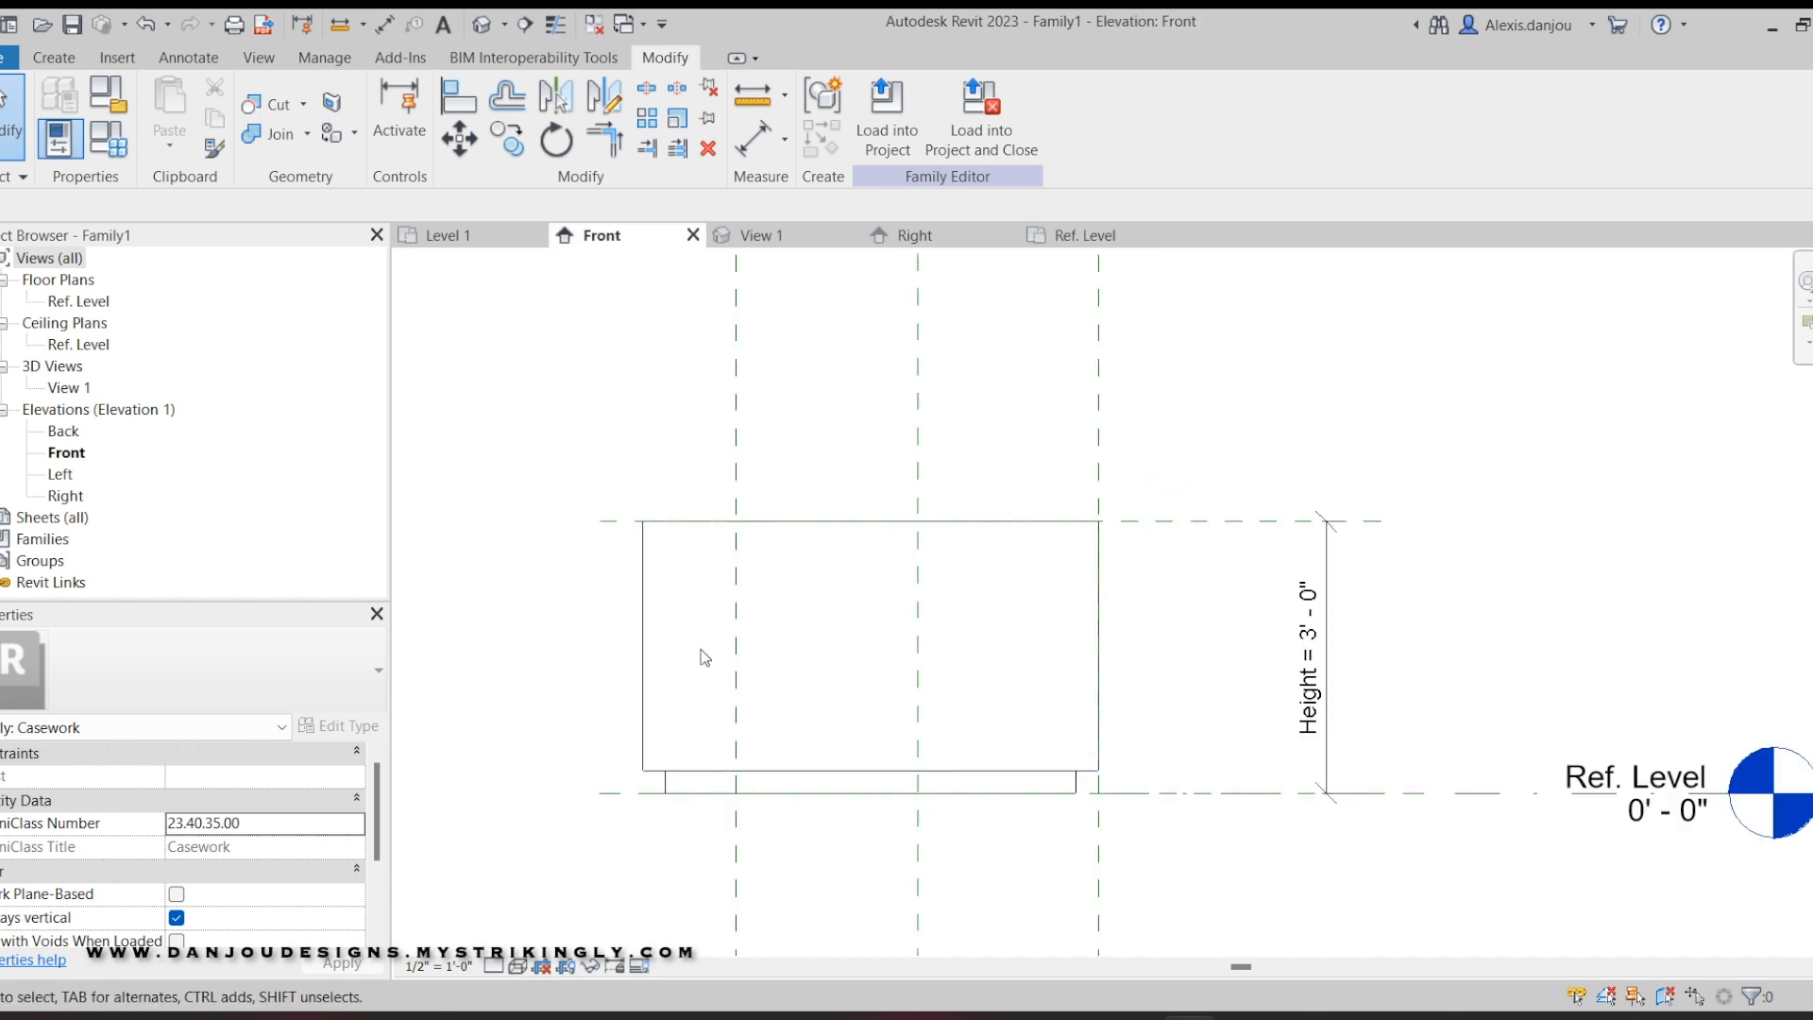
{"action": "scroll", "coordinate": [729, 654], "scroll_direction": "up", "scroll_amount": 2}
{"action": "scroll", "coordinate": [729, 655], "scroll_direction": "up", "scroll_amount": 1}
{"action": "scroll", "coordinate": [842, 655], "scroll_direction": "down", "scroll_amount": 1}
{"action": "middle_click_drag", "start_coordinate": [857, 672], "coordinate": [924, 608]}
{"action": "scroll", "coordinate": [929, 595], "scroll_direction": "up", "scroll_amount": 1}
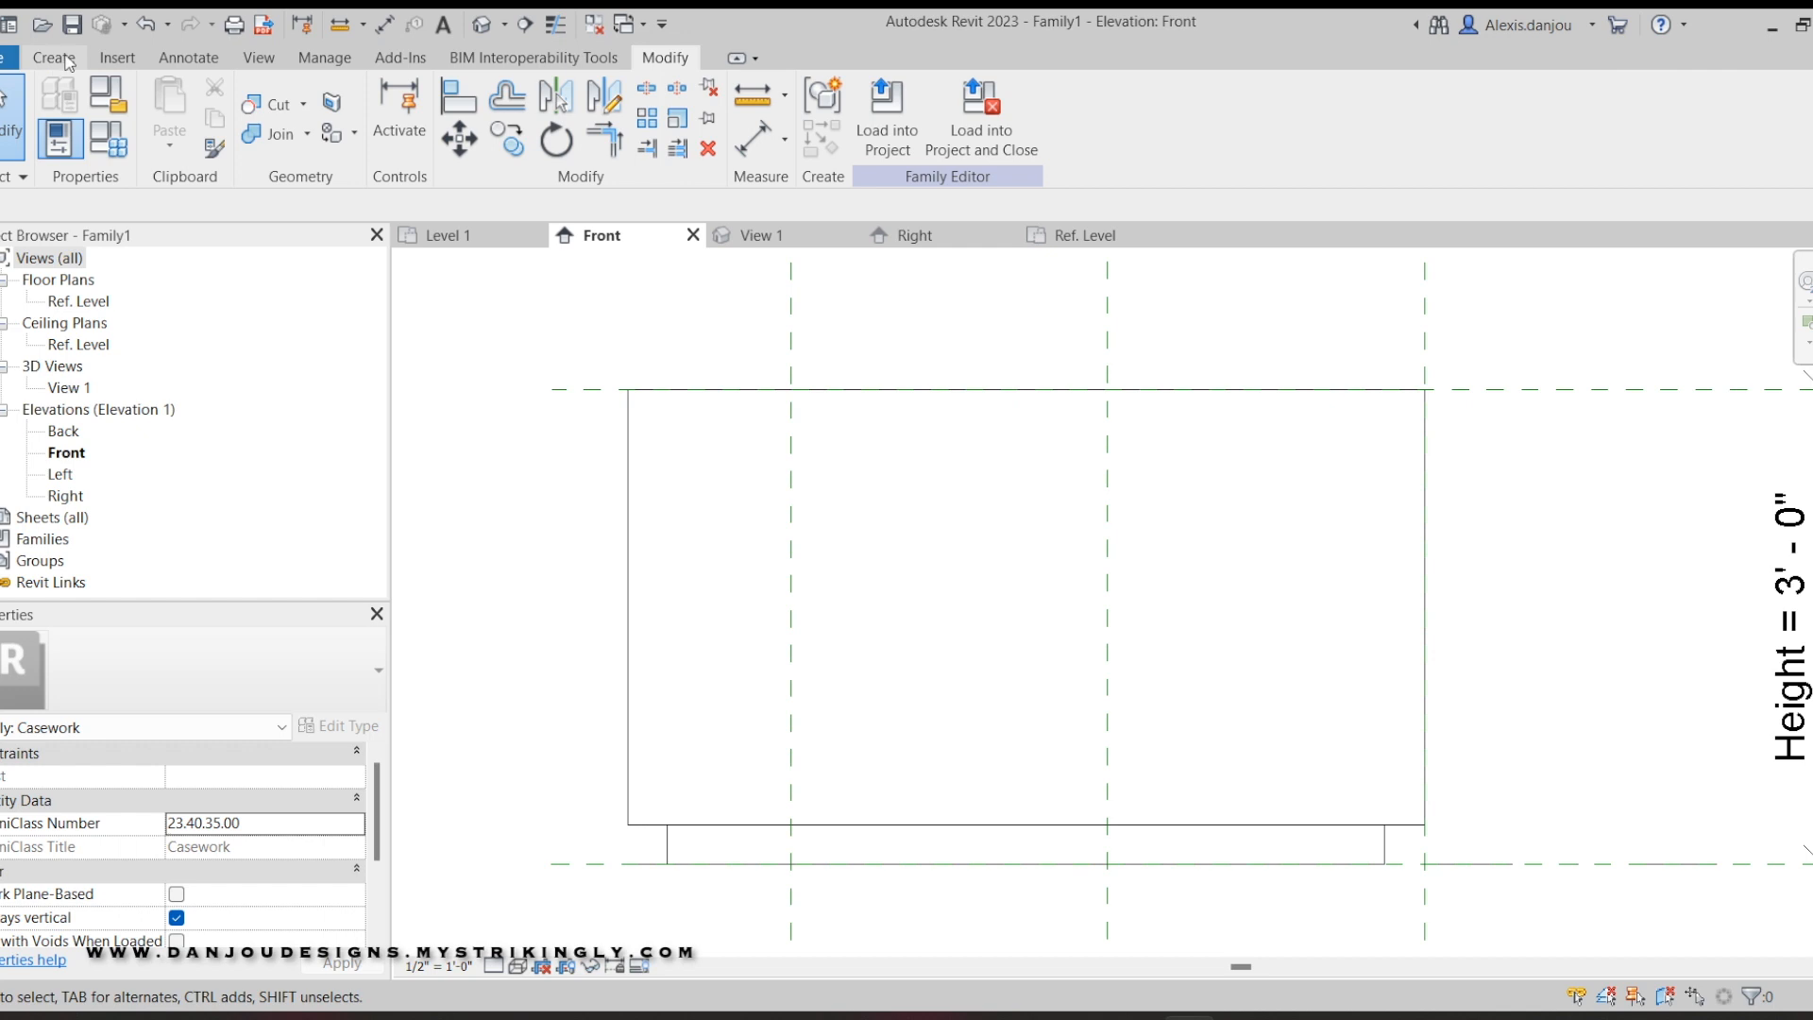
{"action": "left_click", "coordinate": [66, 60]}
{"action": "left_click", "coordinate": [183, 111]}
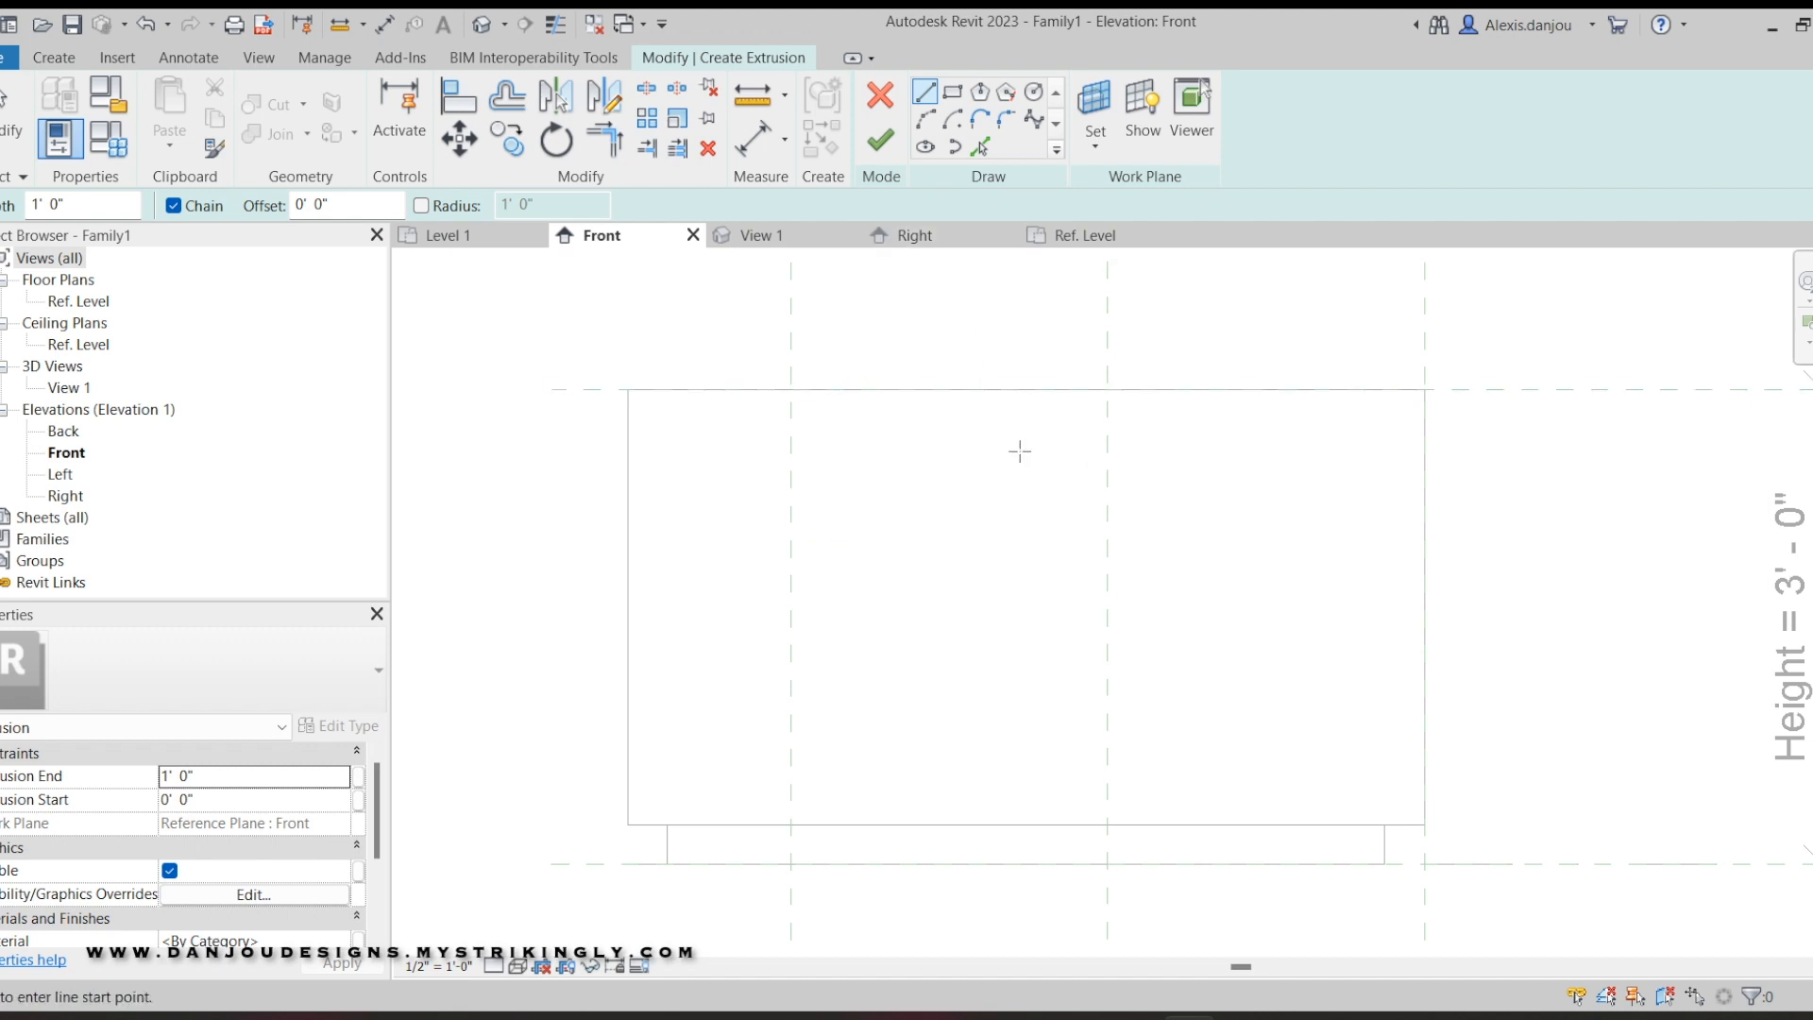
{"action": "scroll", "coordinate": [1020, 451], "scroll_direction": "up", "scroll_amount": 1}
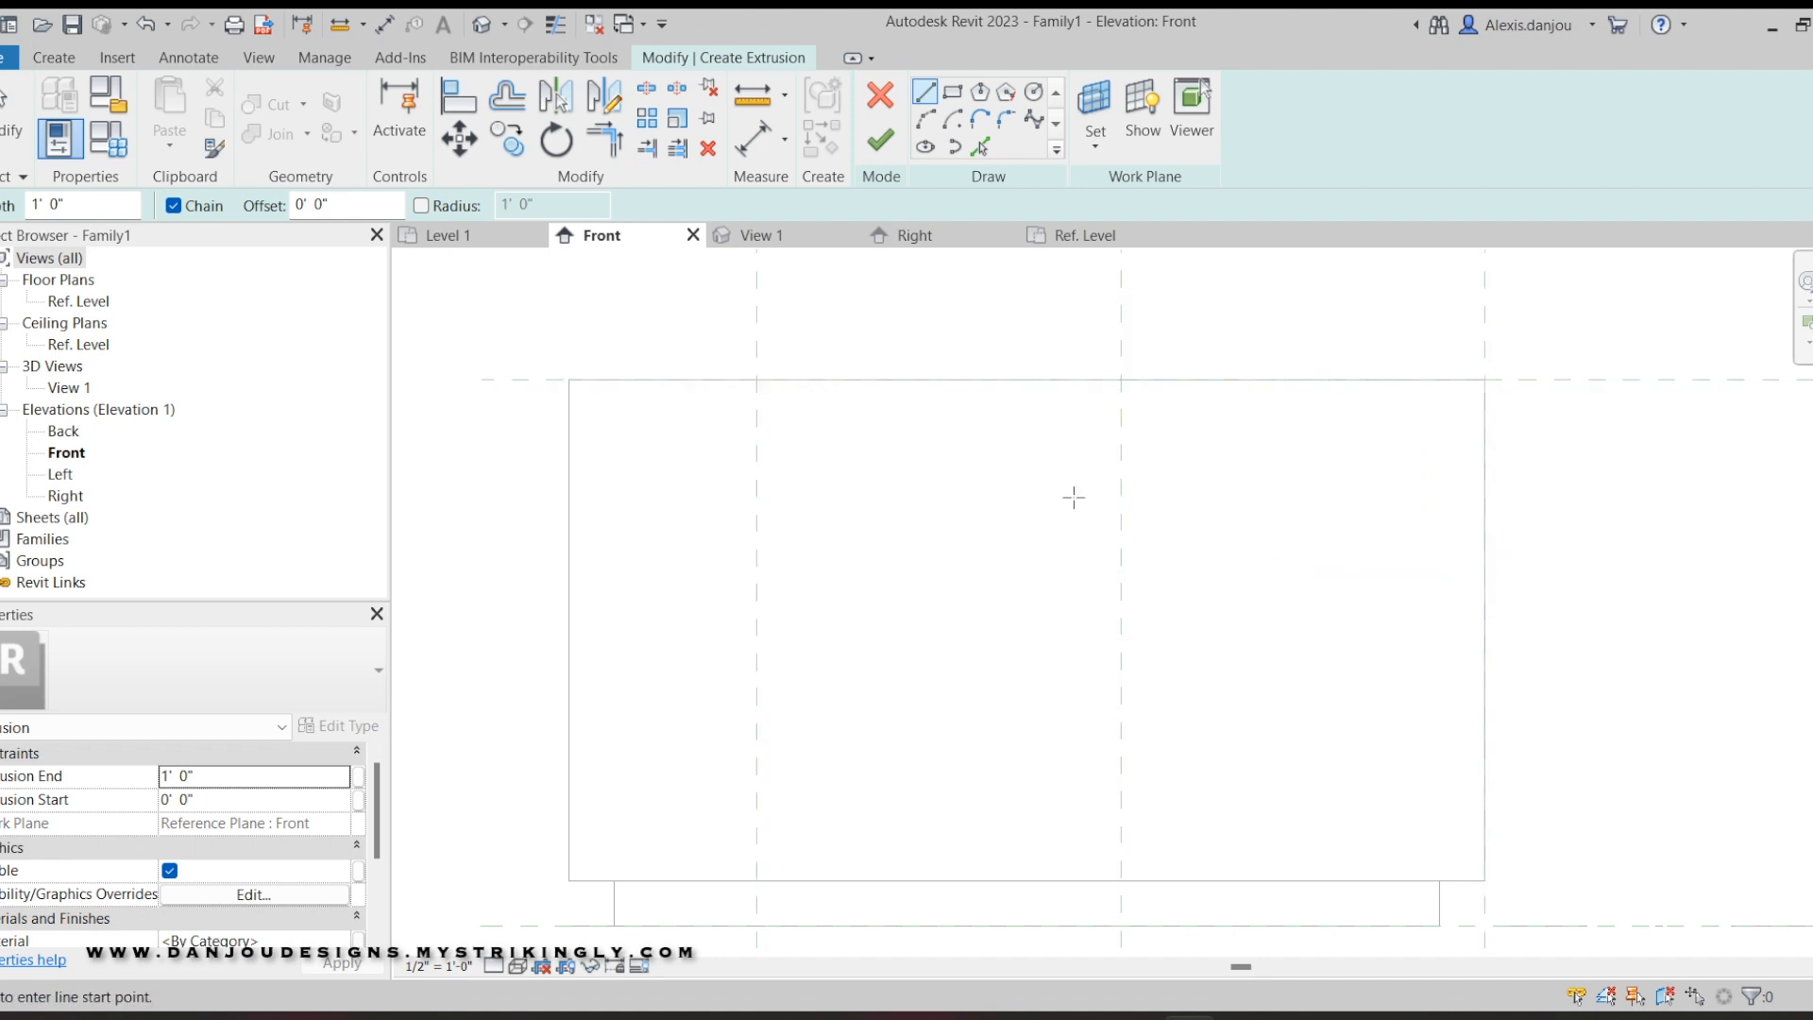
{"action": "scroll", "coordinate": [1003, 503], "scroll_direction": "down", "scroll_amount": 1}
{"action": "scroll", "coordinate": [999, 504], "scroll_direction": "up", "scroll_amount": 1}
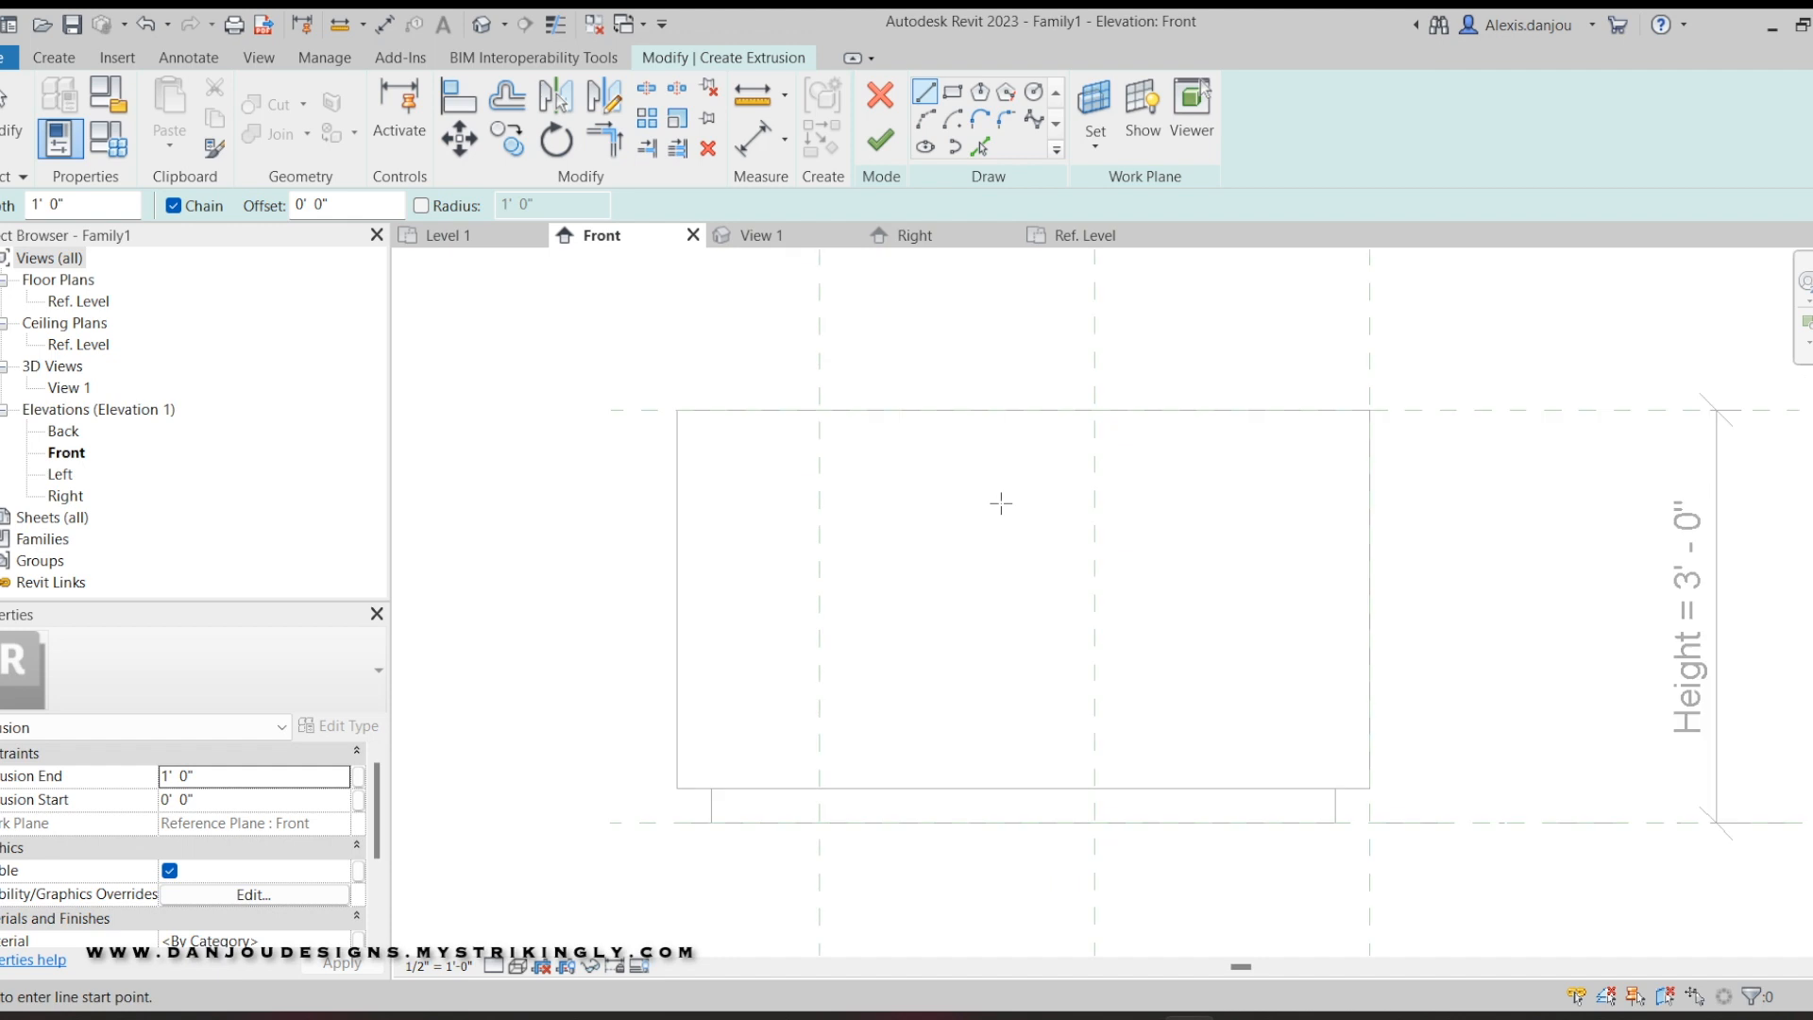
{"action": "scroll", "coordinate": [1006, 504], "scroll_direction": "down", "scroll_amount": 1}
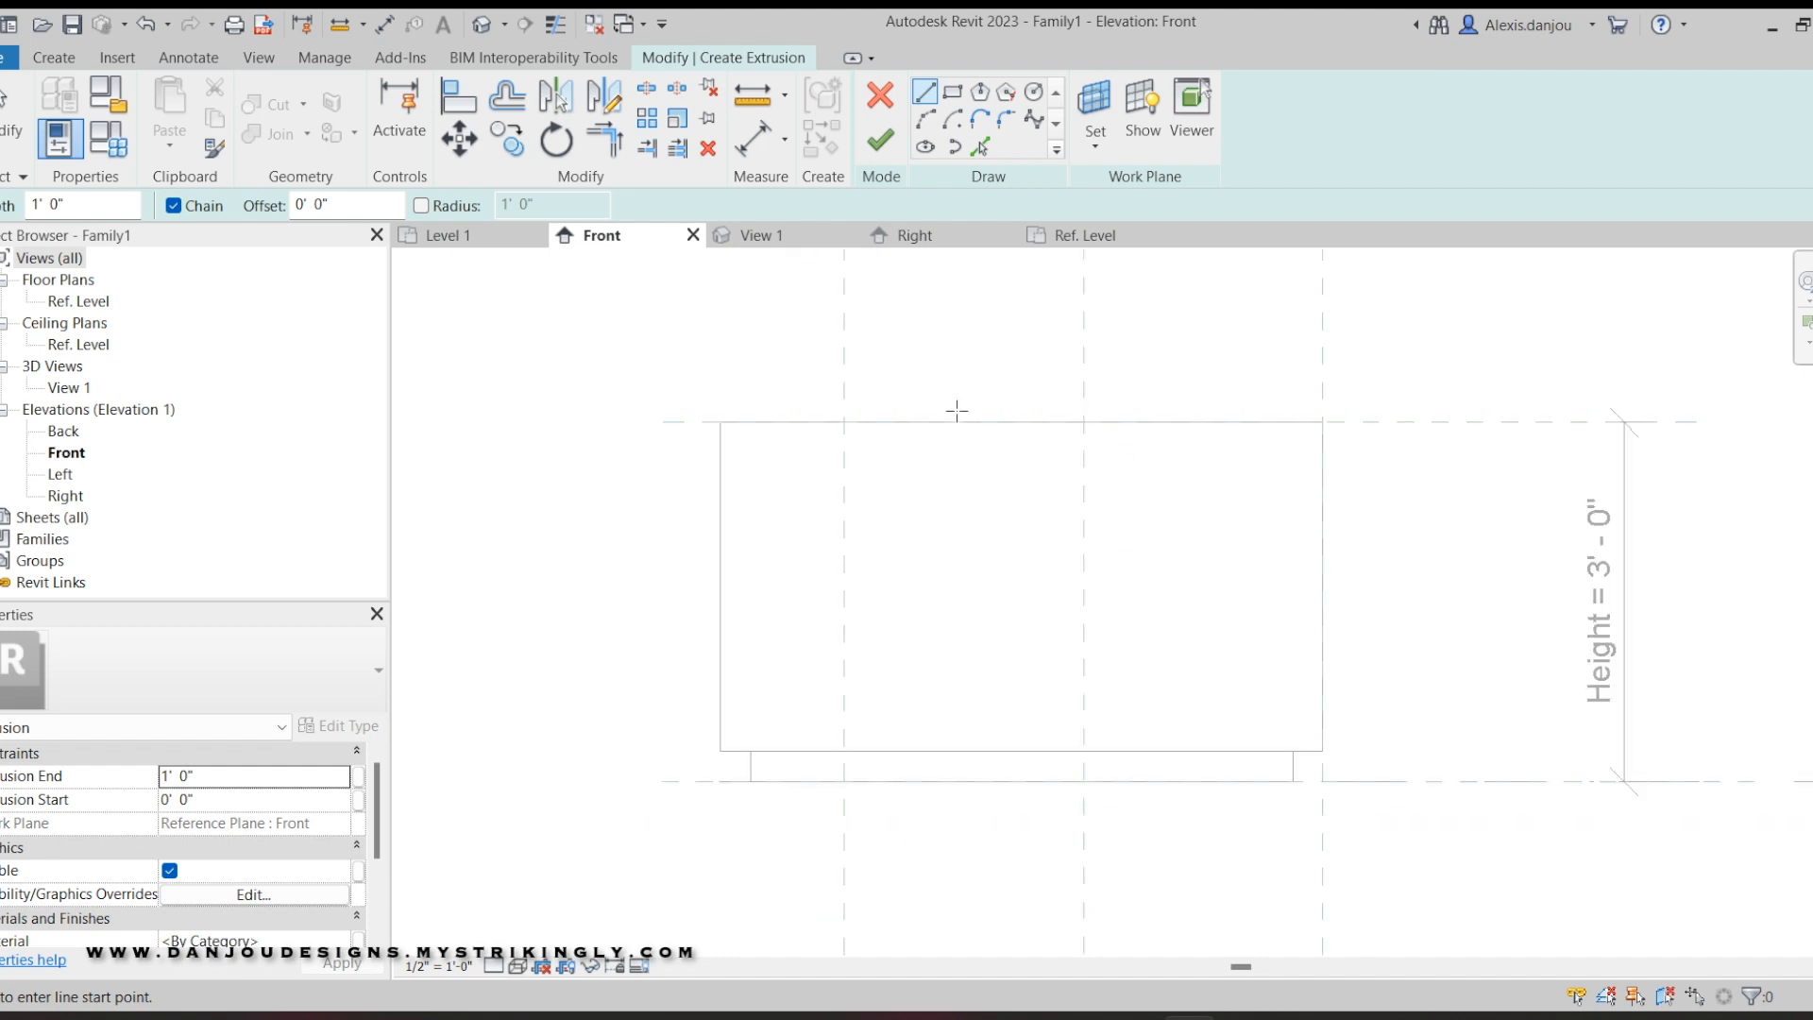
{"action": "scroll", "coordinate": [907, 560], "scroll_direction": "up", "scroll_amount": 1}
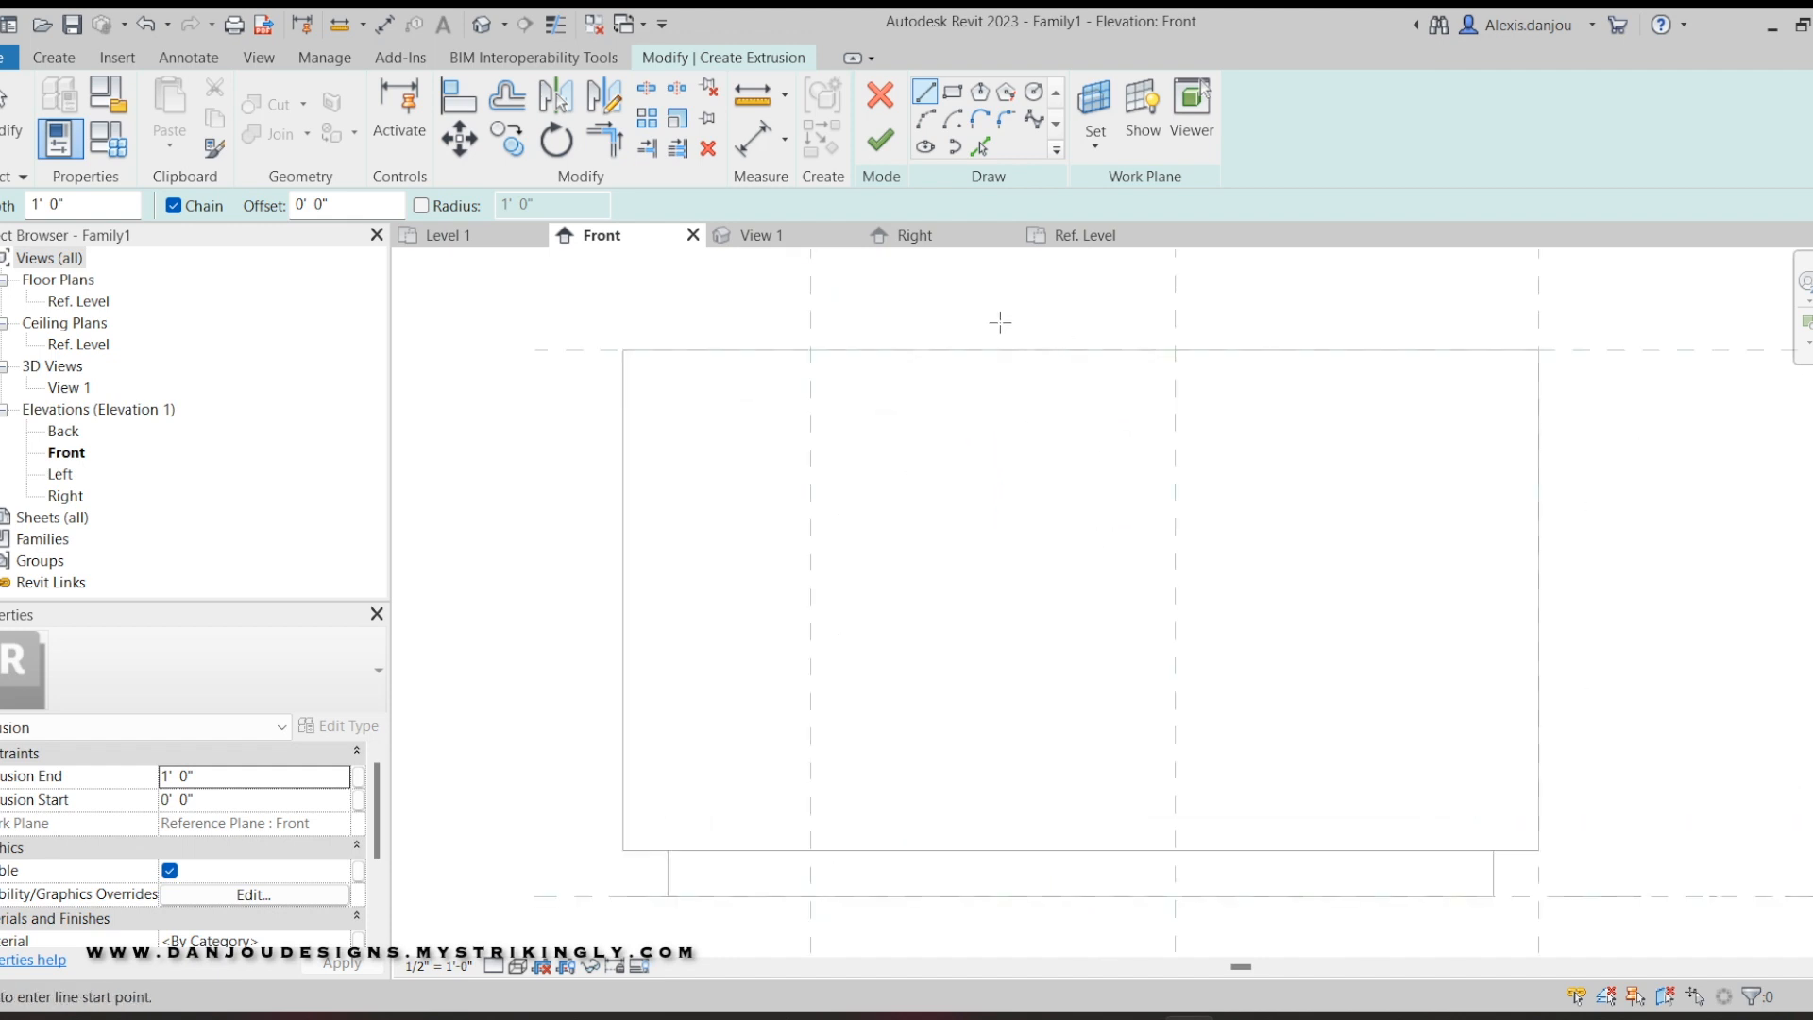
{"action": "scroll", "coordinate": [1124, 486], "scroll_direction": "down", "scroll_amount": 2}
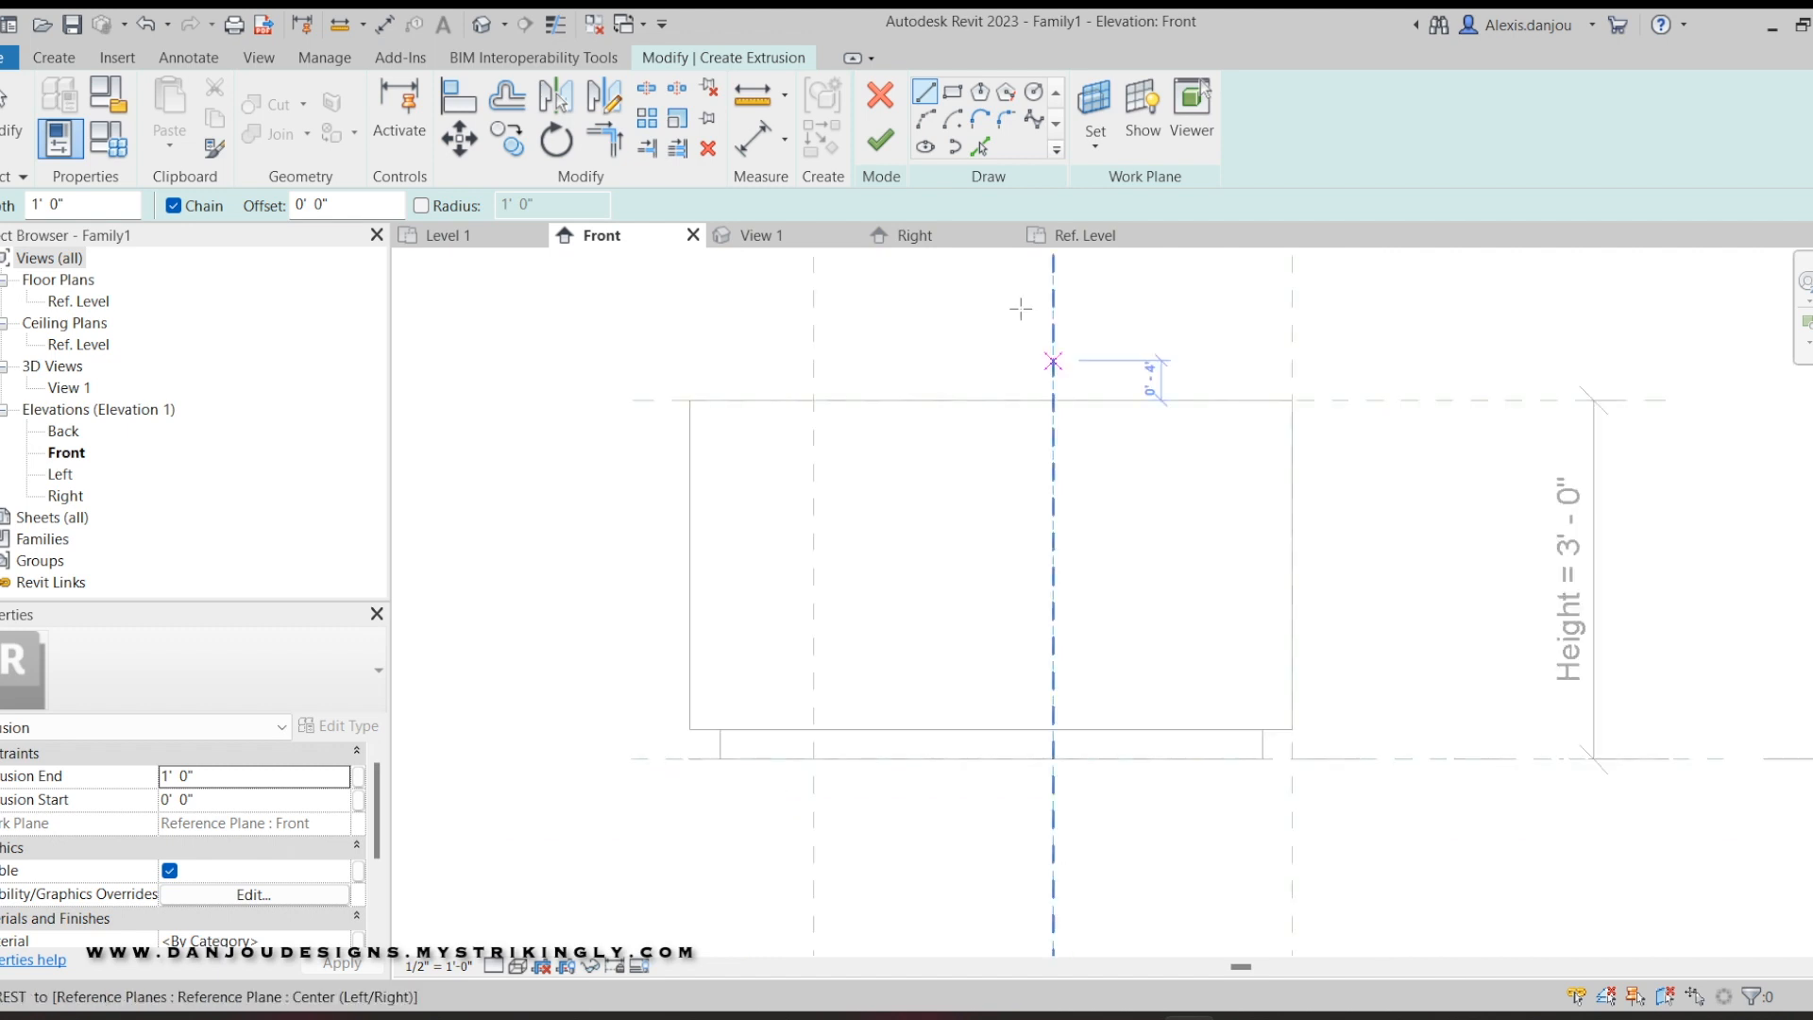
{"action": "left_click", "coordinate": [955, 102]}
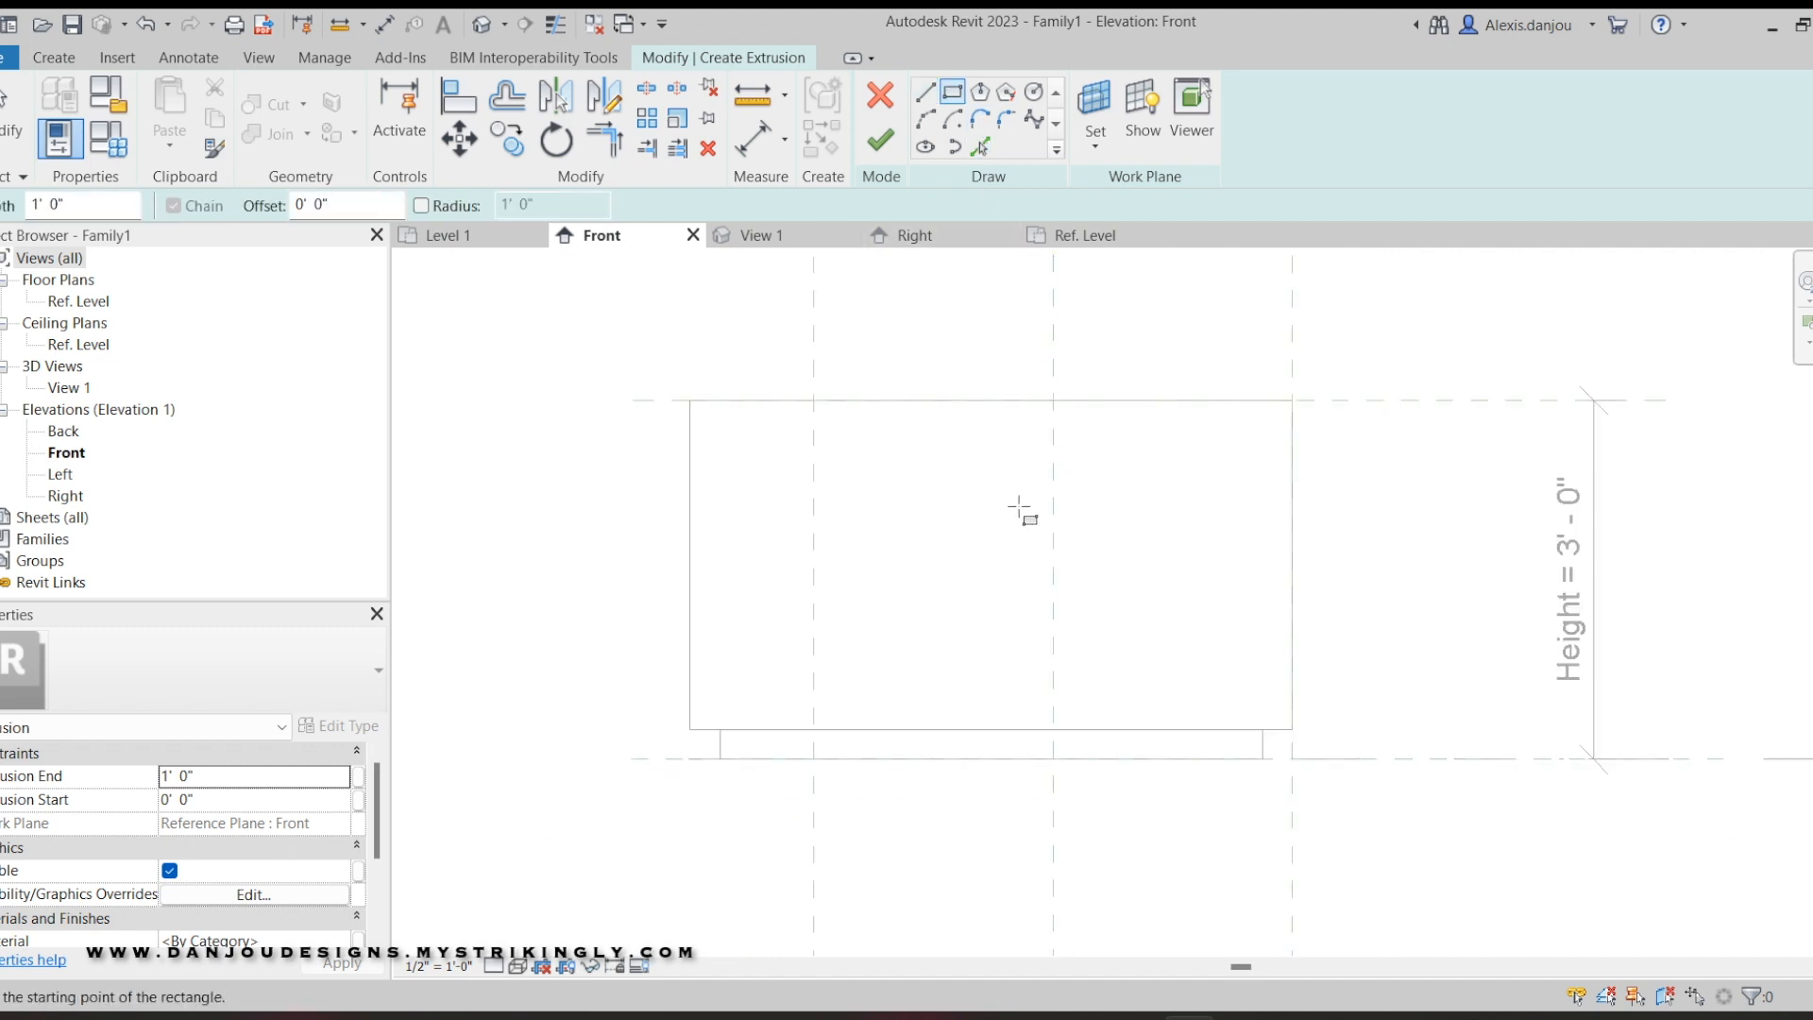
{"action": "scroll", "coordinate": [1074, 568], "scroll_direction": "up", "scroll_amount": 1}
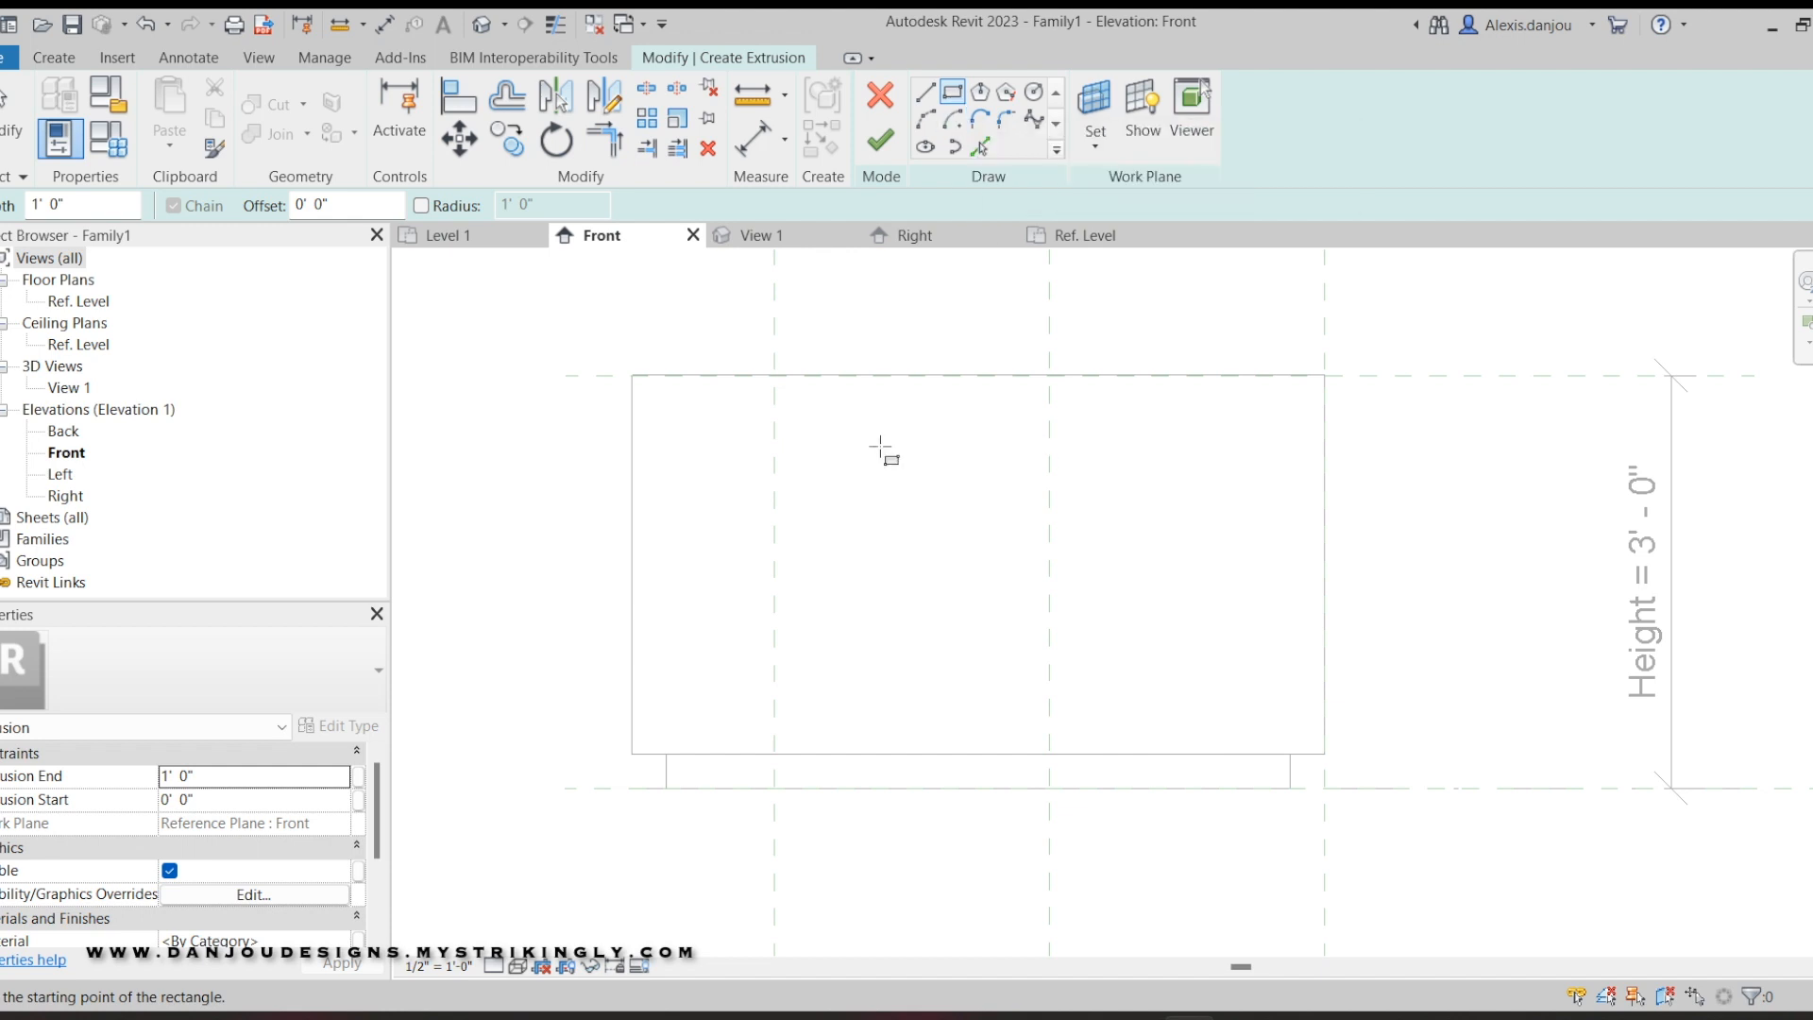
{"action": "scroll", "coordinate": [859, 390], "scroll_direction": "up", "scroll_amount": 2}
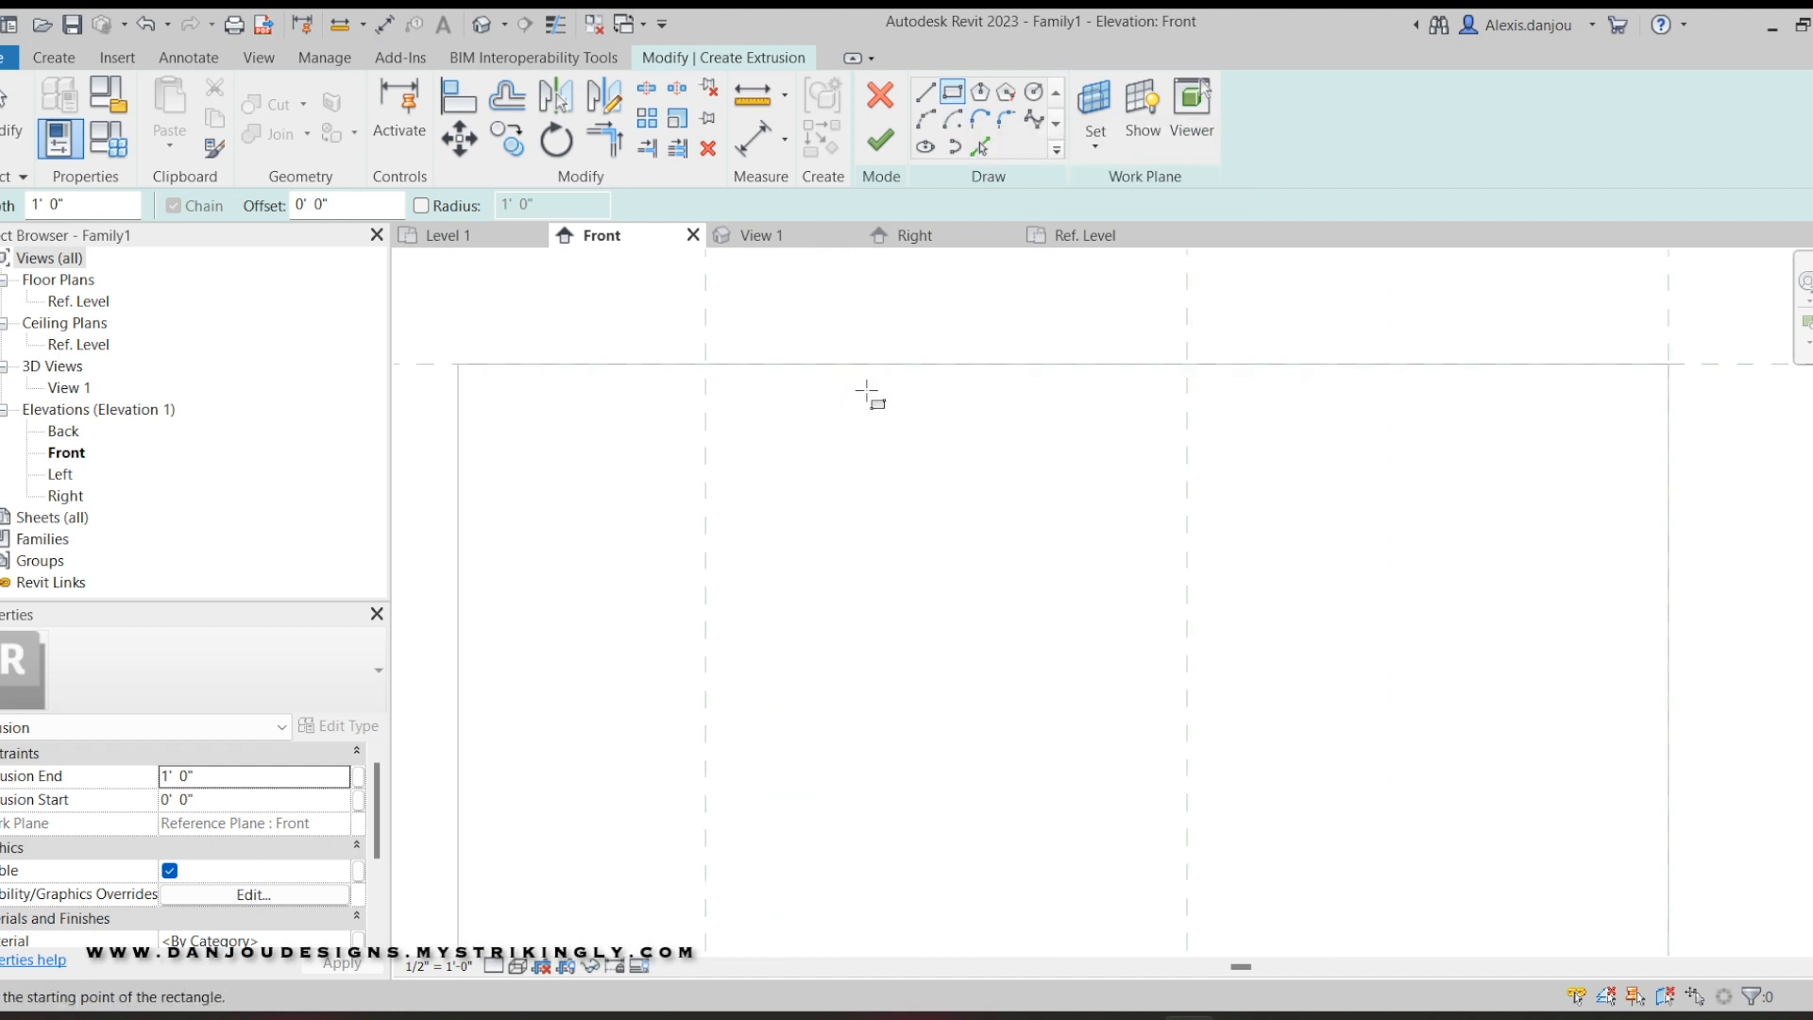
{"action": "left_click", "coordinate": [839, 376]}
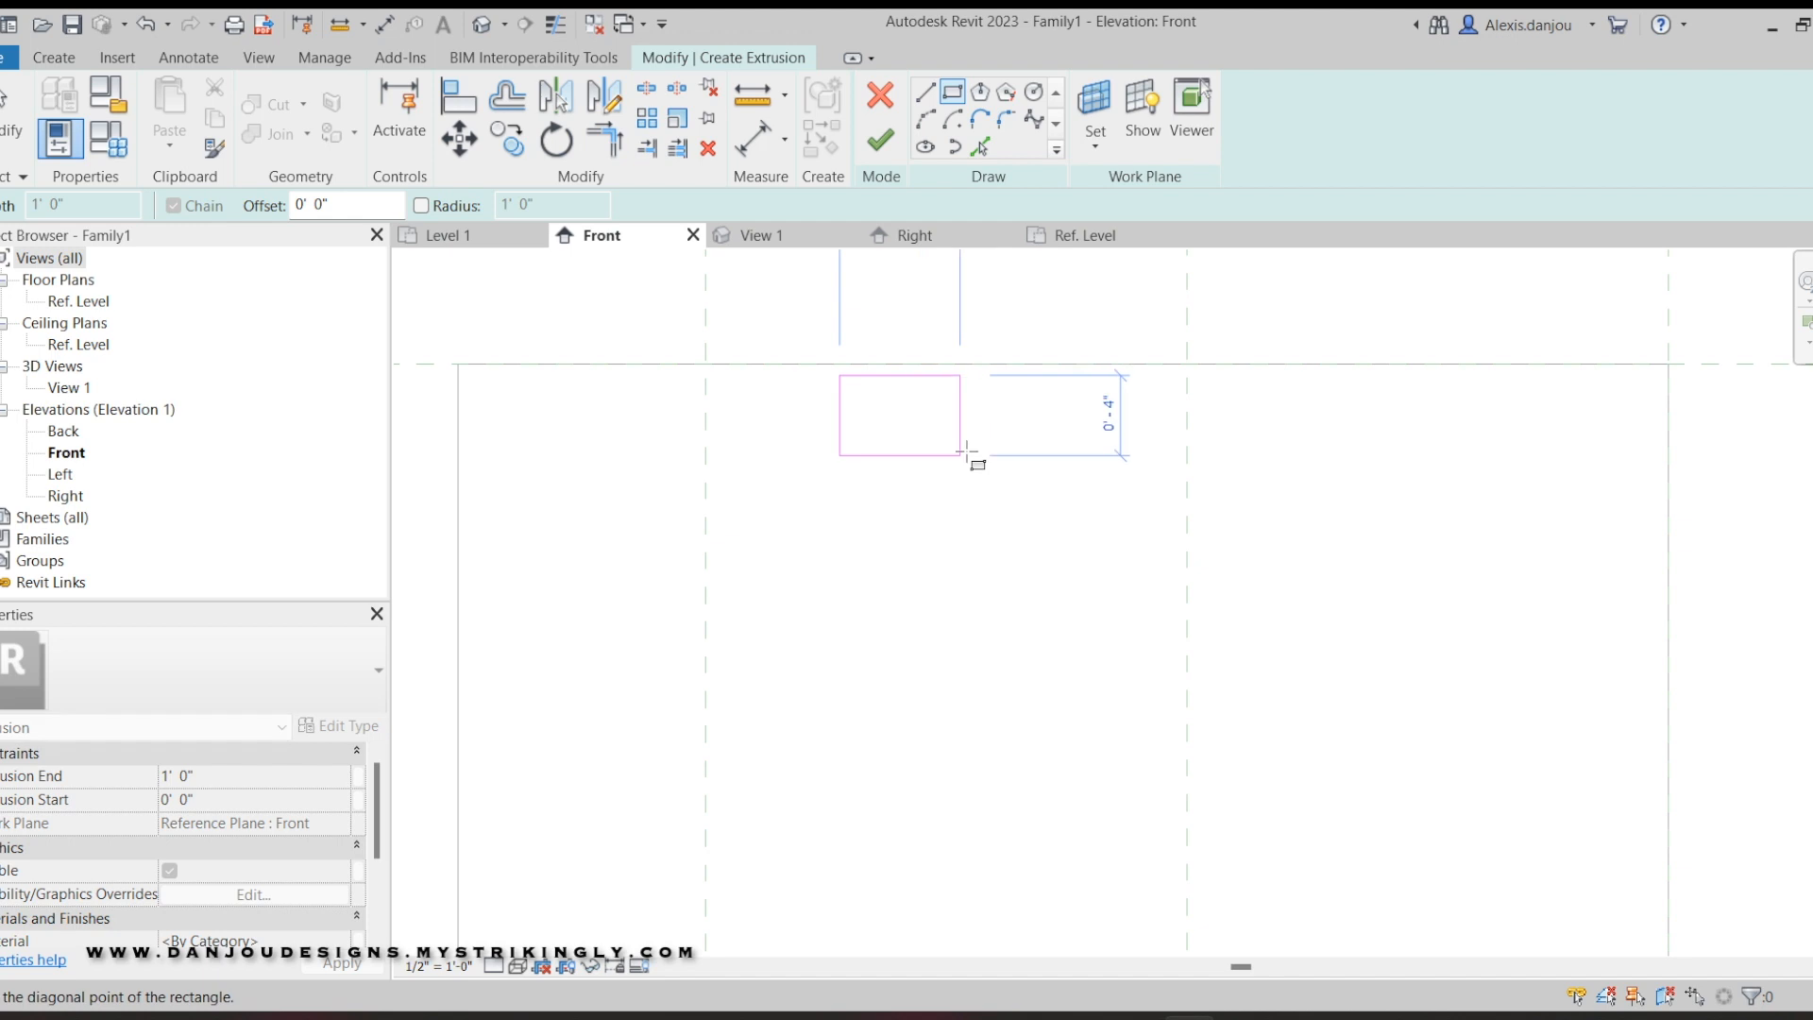
{"action": "scroll", "coordinate": [1119, 477], "scroll_direction": "down", "scroll_amount": 2}
{"action": "middle_click_drag", "start_coordinate": [1134, 486], "coordinate": [960, 501]}
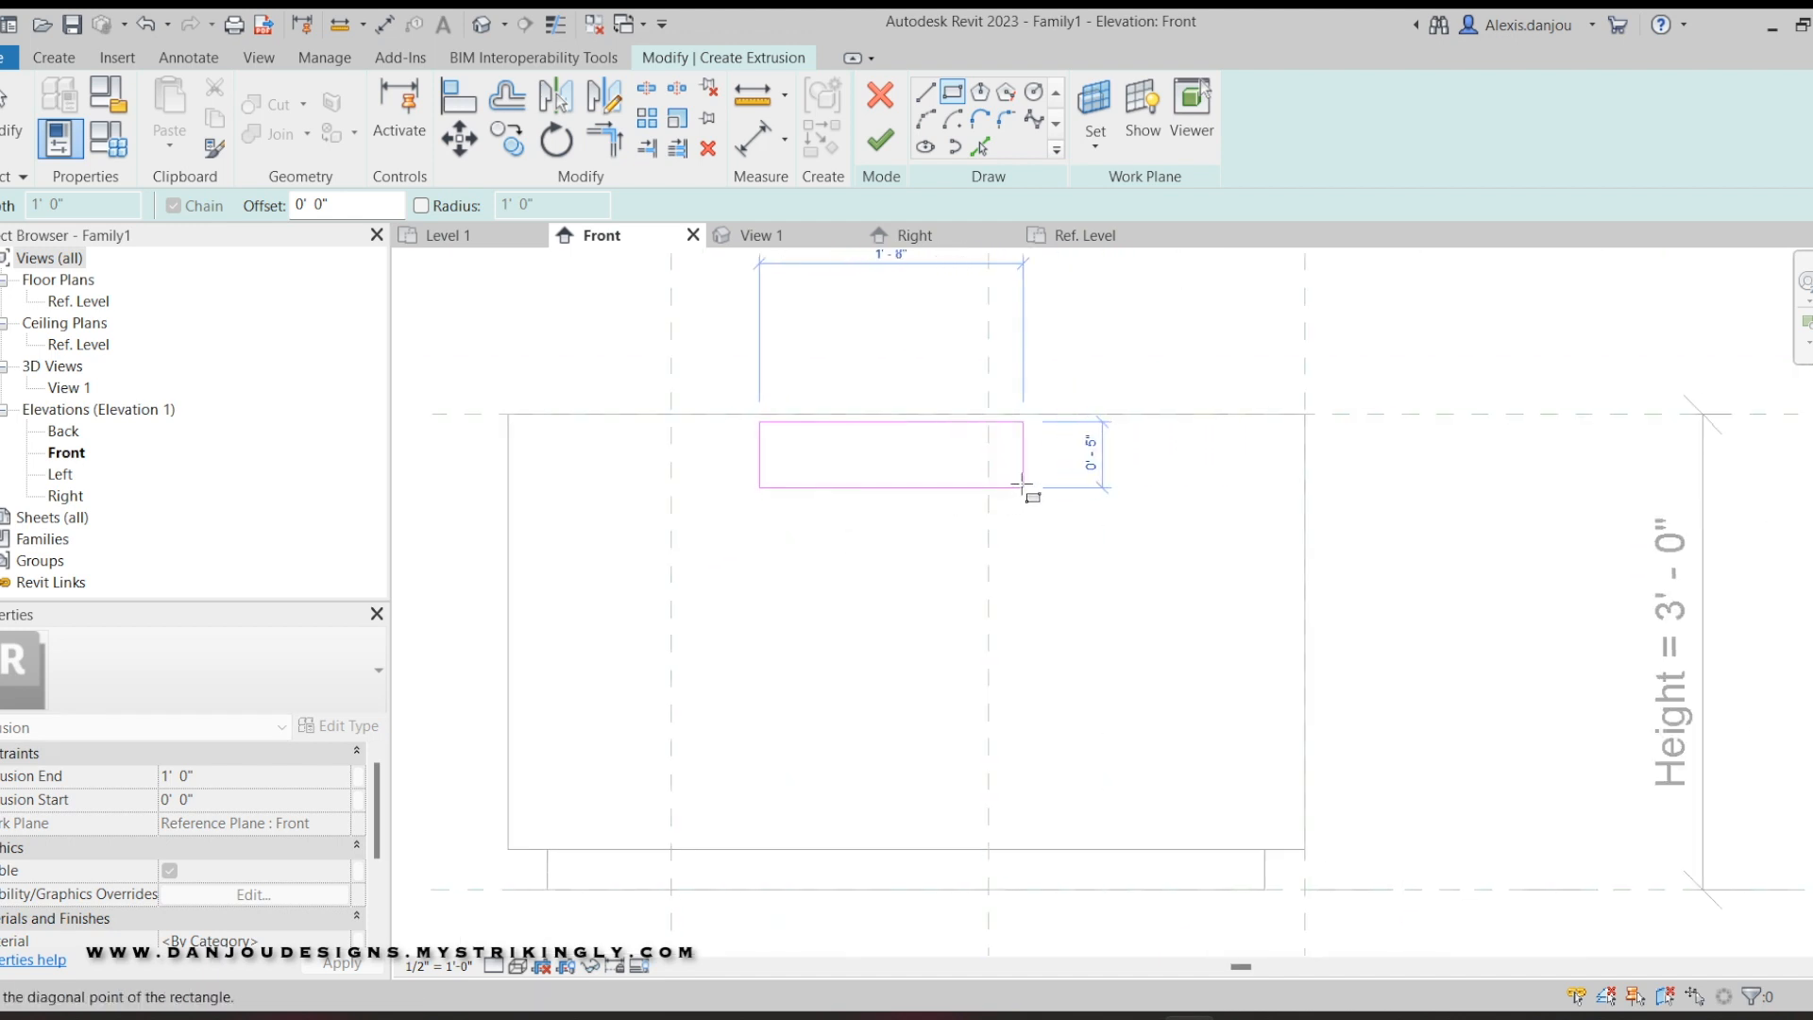
{"action": "left_click", "coordinate": [1021, 486]}
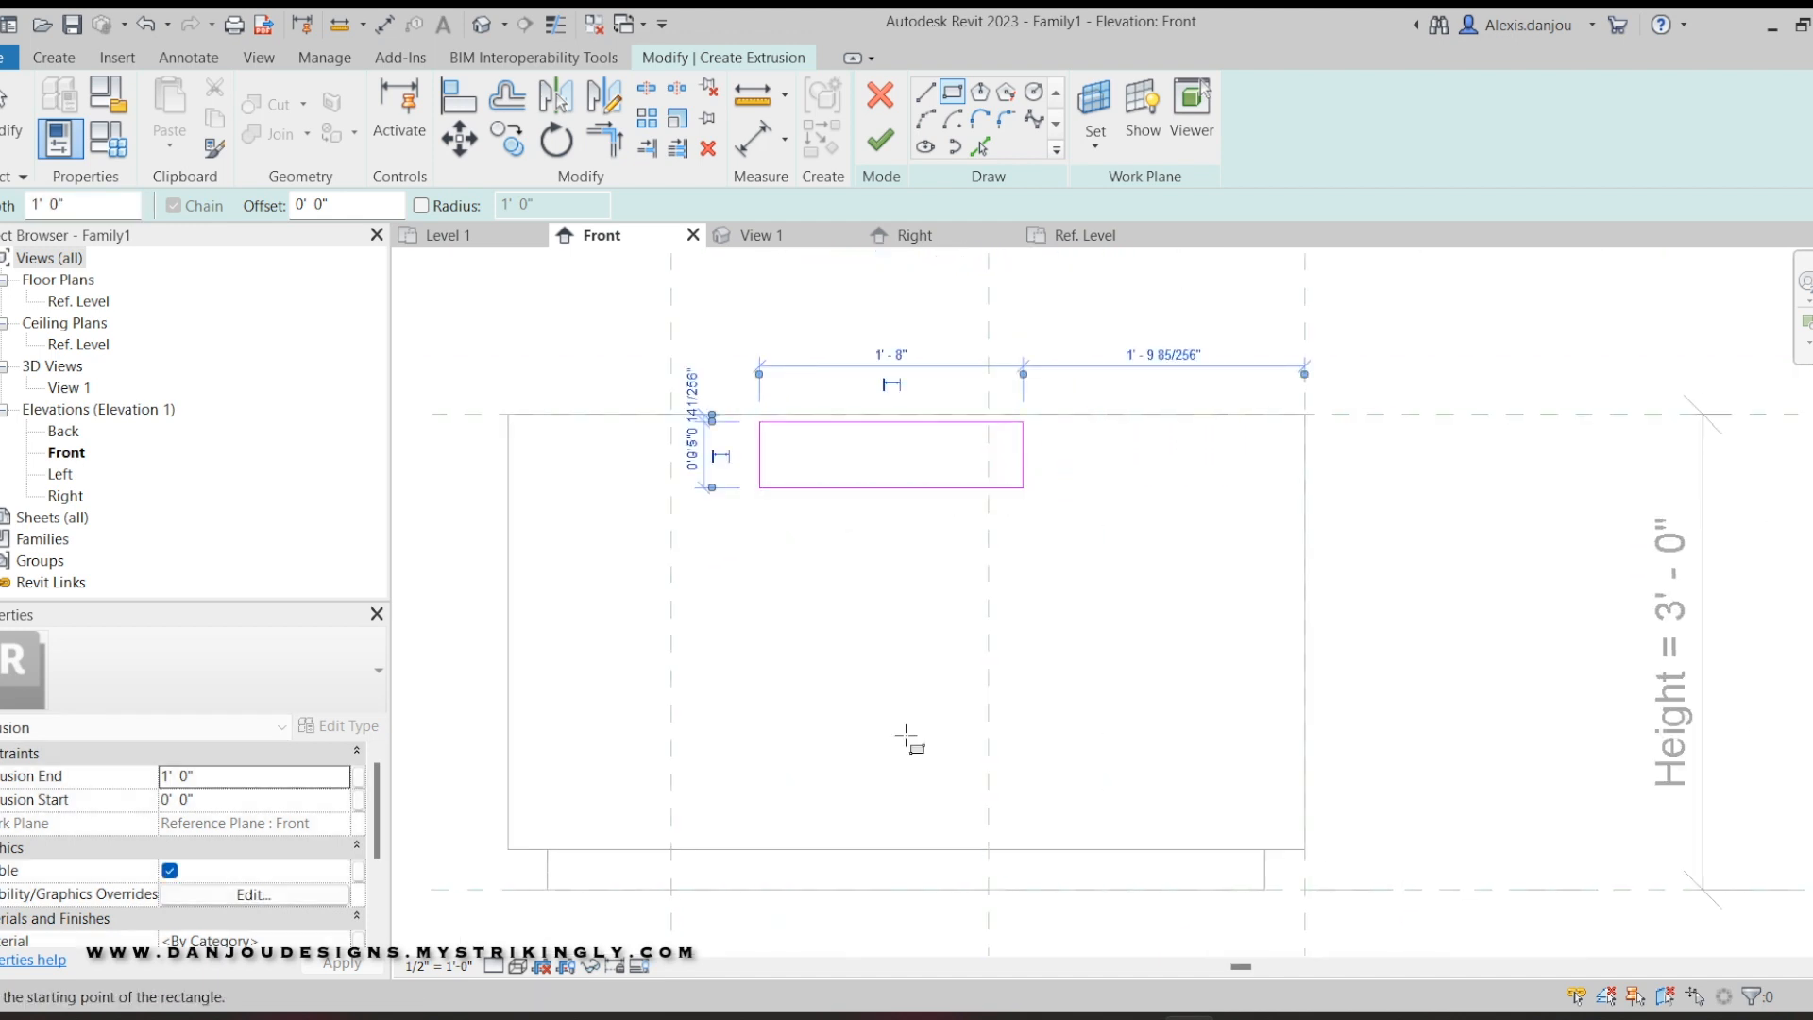
Sketch a door rectangle about 10" wide and 2' 1 1/2" high below the drawer front, flush with its left edge.
{"action": "left_click", "coordinate": [760, 507]}
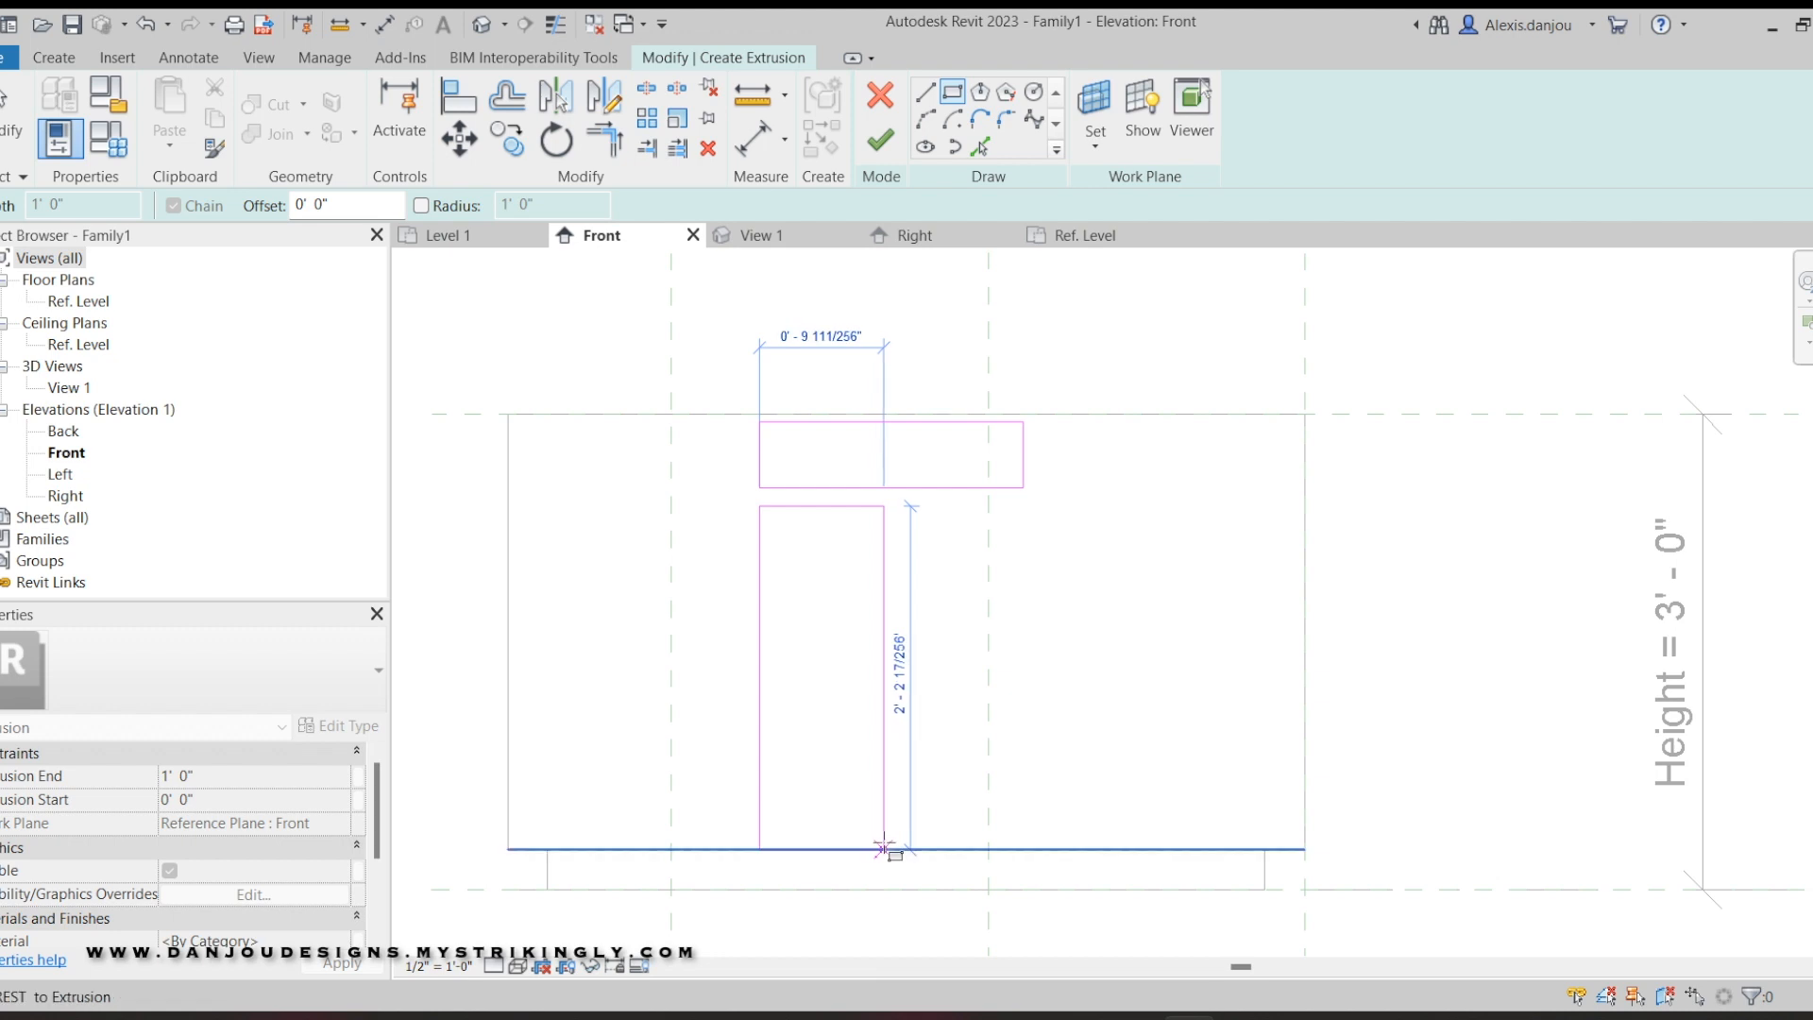
{"action": "scroll", "coordinate": [883, 845], "scroll_direction": "up", "scroll_amount": 3}
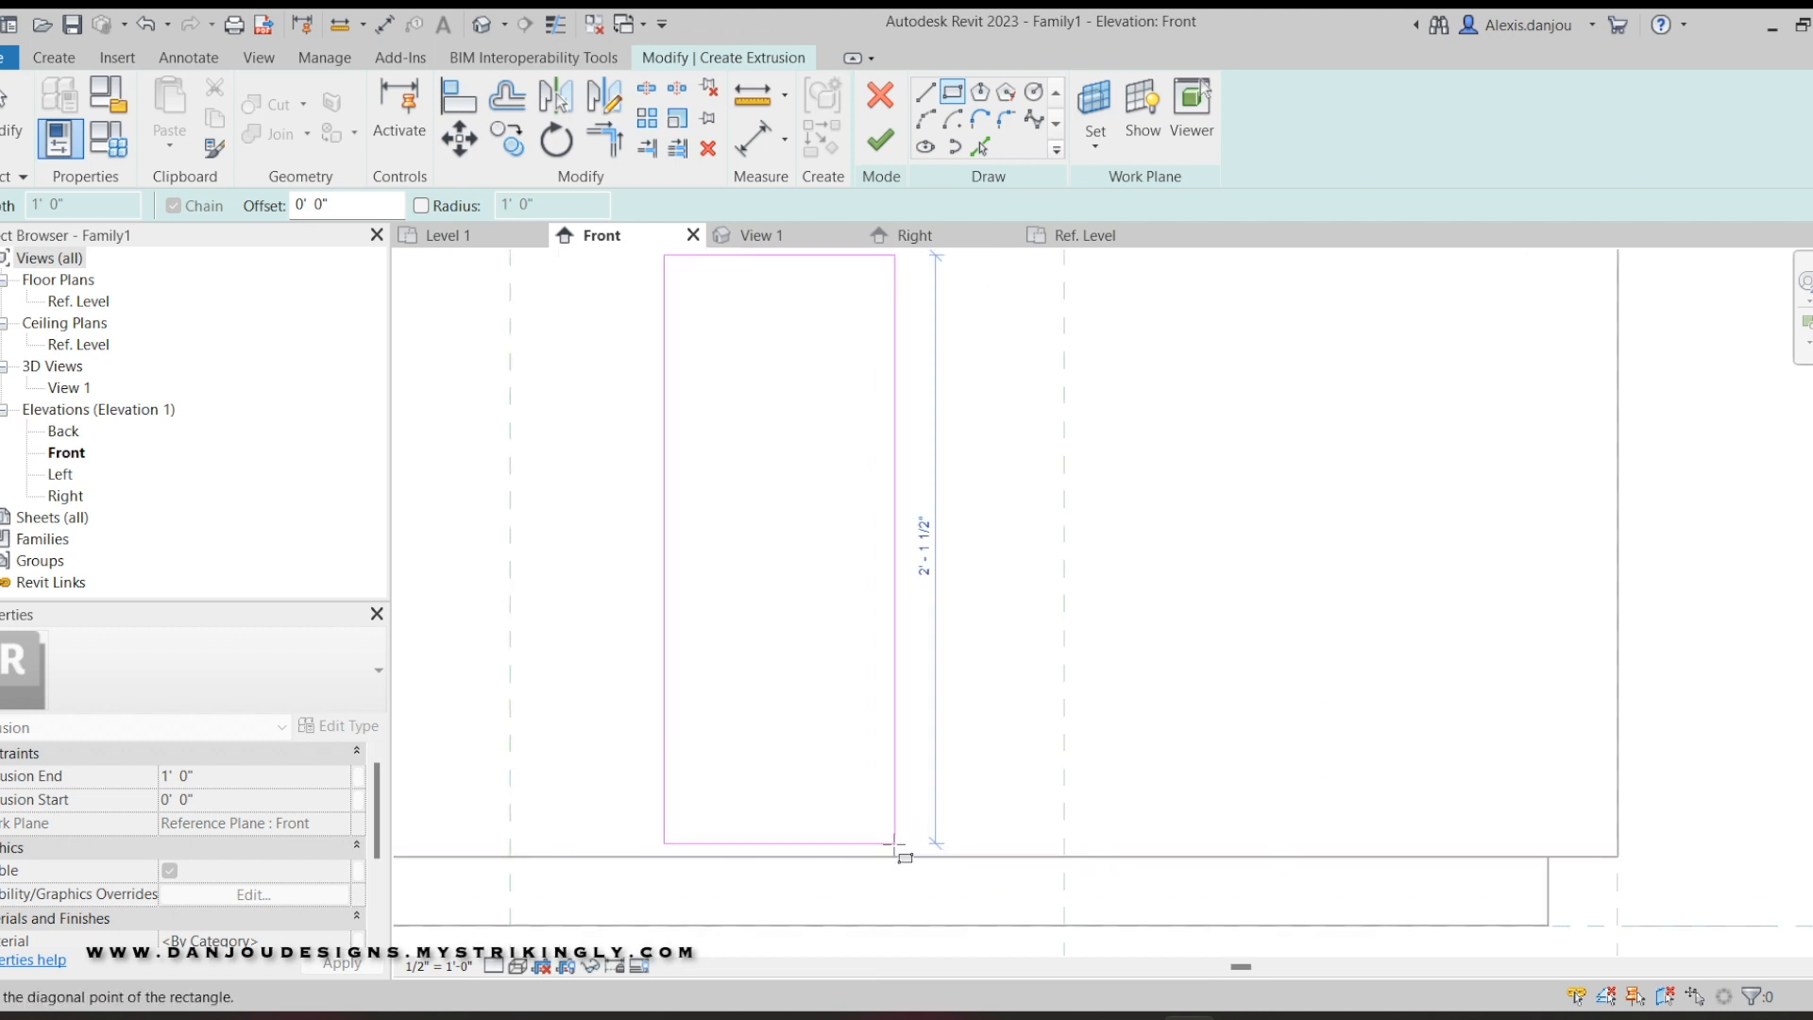
{"action": "left_click", "coordinate": [898, 845]}
{"action": "scroll", "coordinate": [895, 843], "scroll_direction": "down", "scroll_amount": 2}
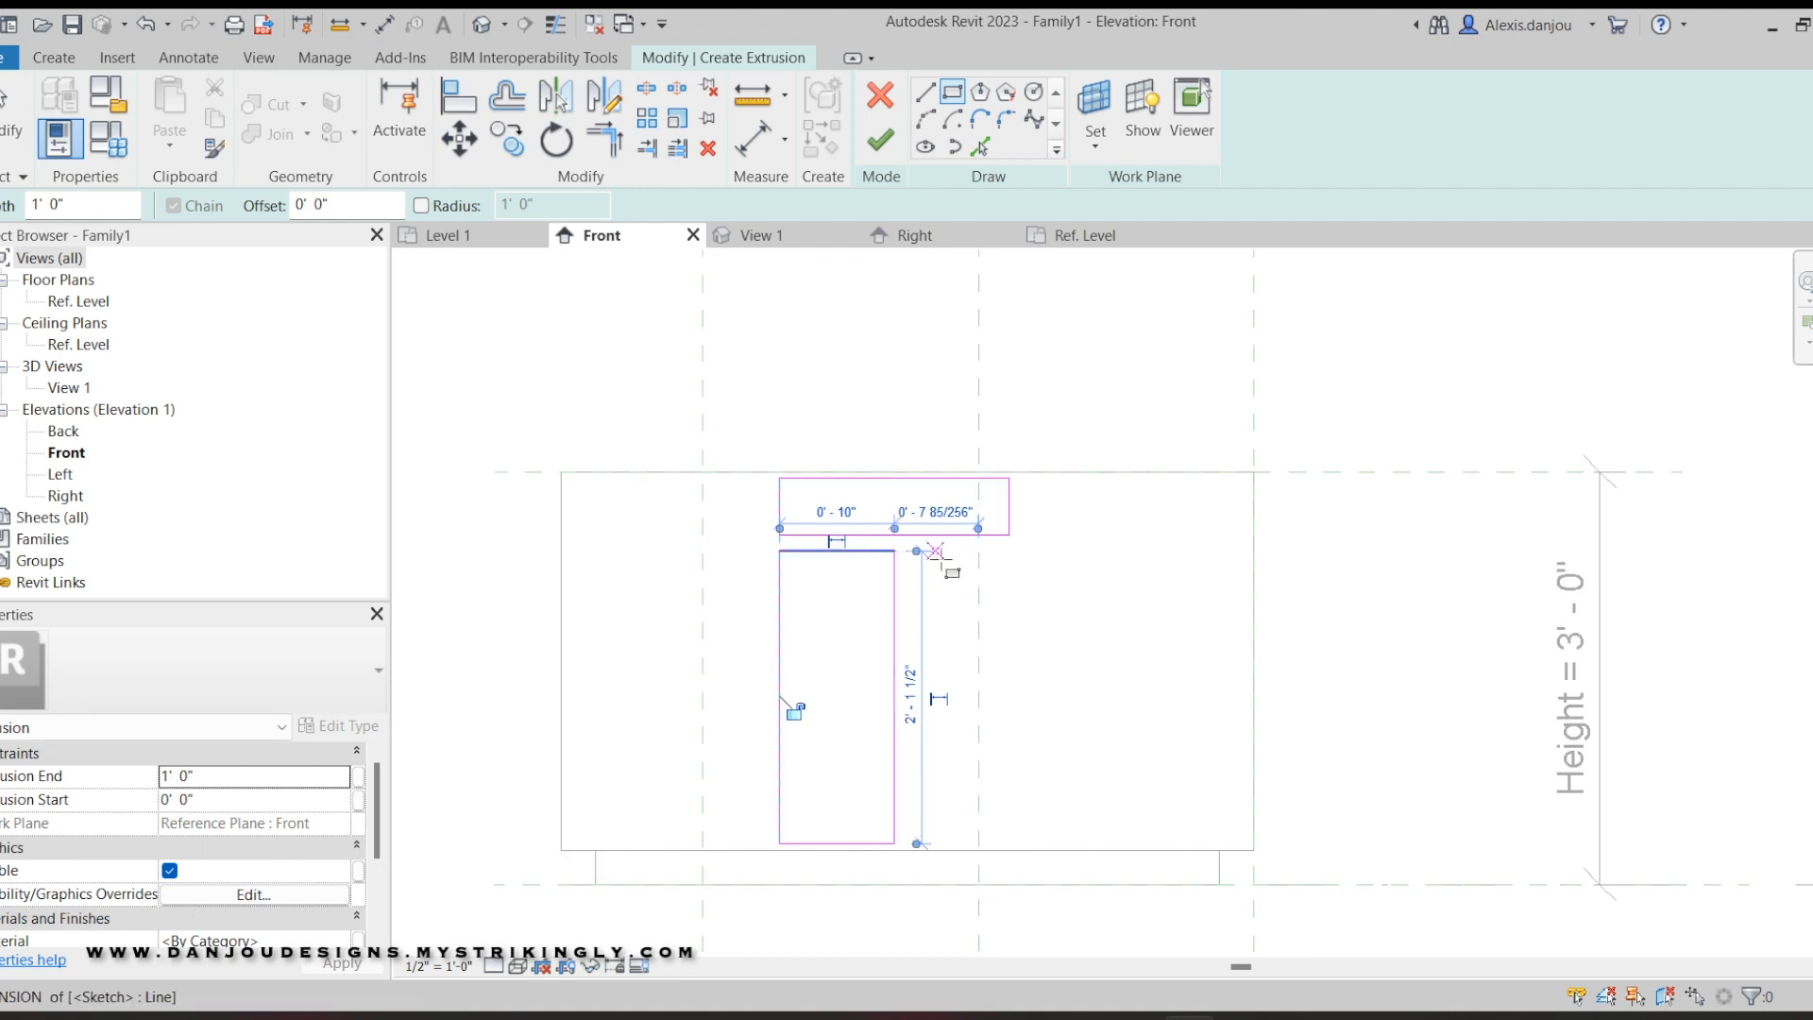
{"action": "key", "text": "Escape"}
{"action": "key", "text": "Escape"}
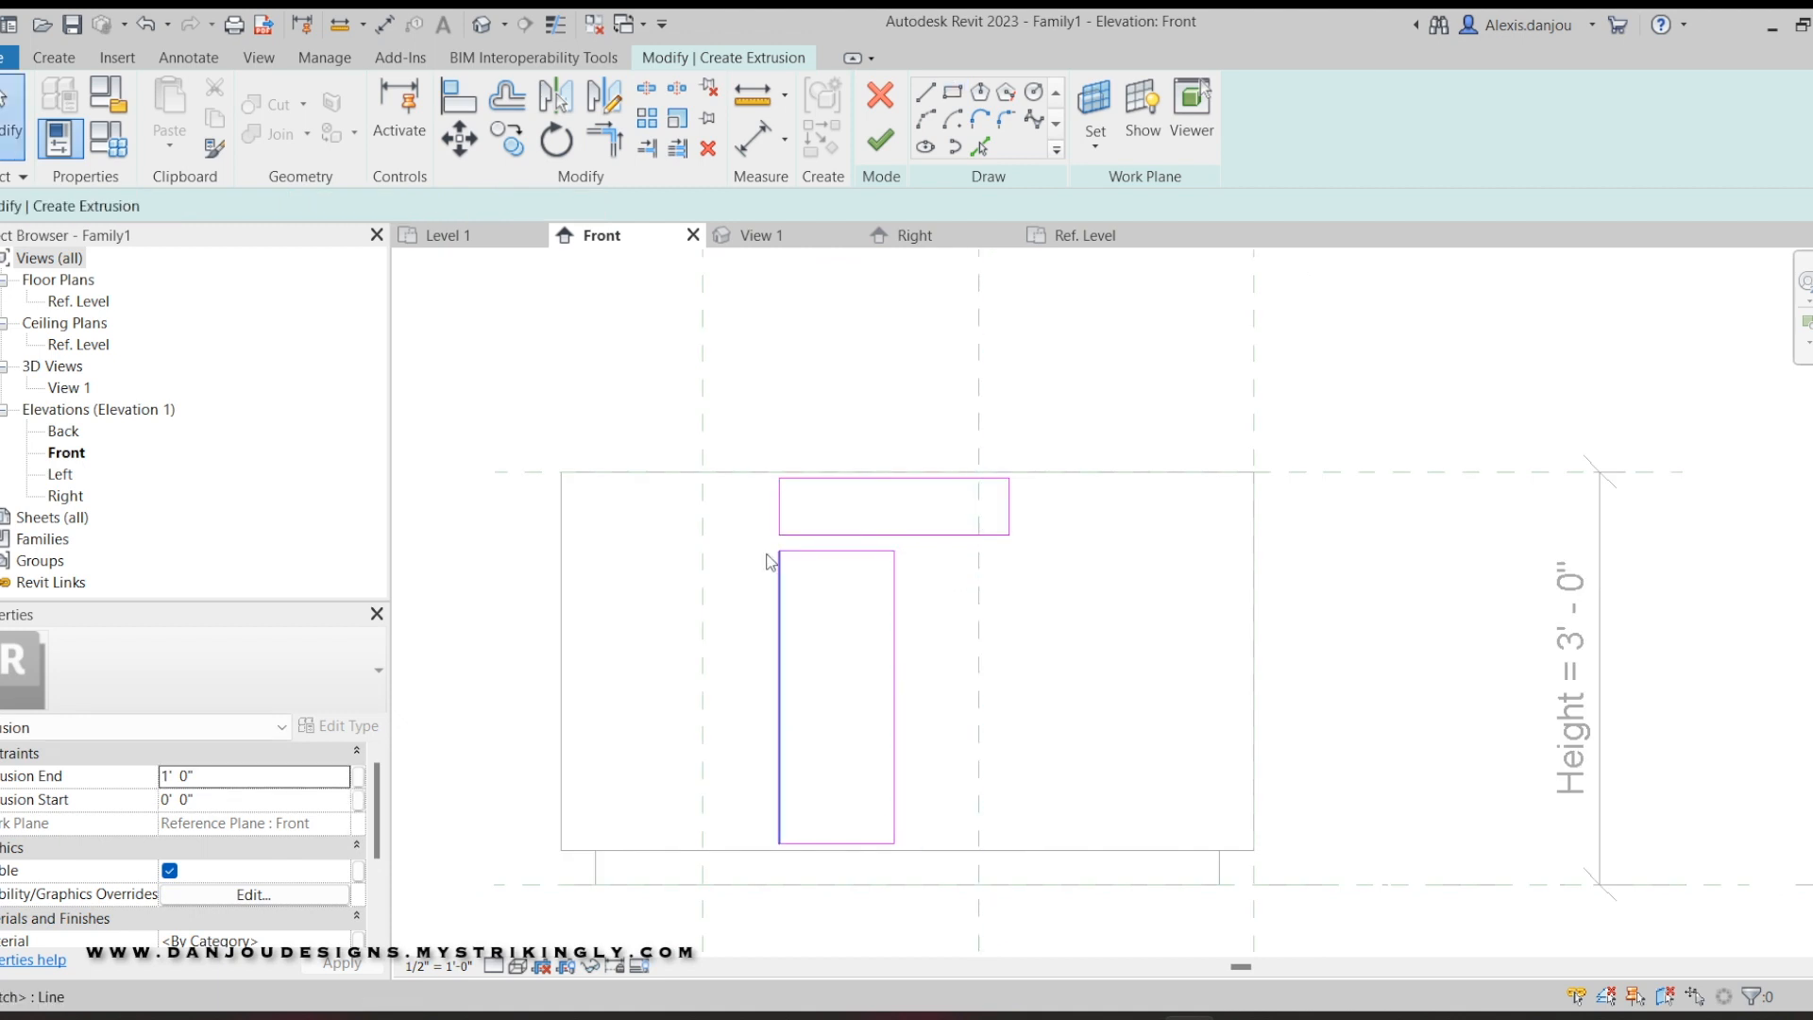
Copy the door rectangle 10" to the right, so it adjoins the original and ends at the drawer front's right edge.
{"action": "mouse_move", "coordinate": [745, 548]}
{"action": "left_mouse_down"}
{"action": "mouse_move", "coordinate": [908, 736]}
{"action": "mouse_move", "coordinate": [926, 850]}
{"action": "left_mouse_up"}
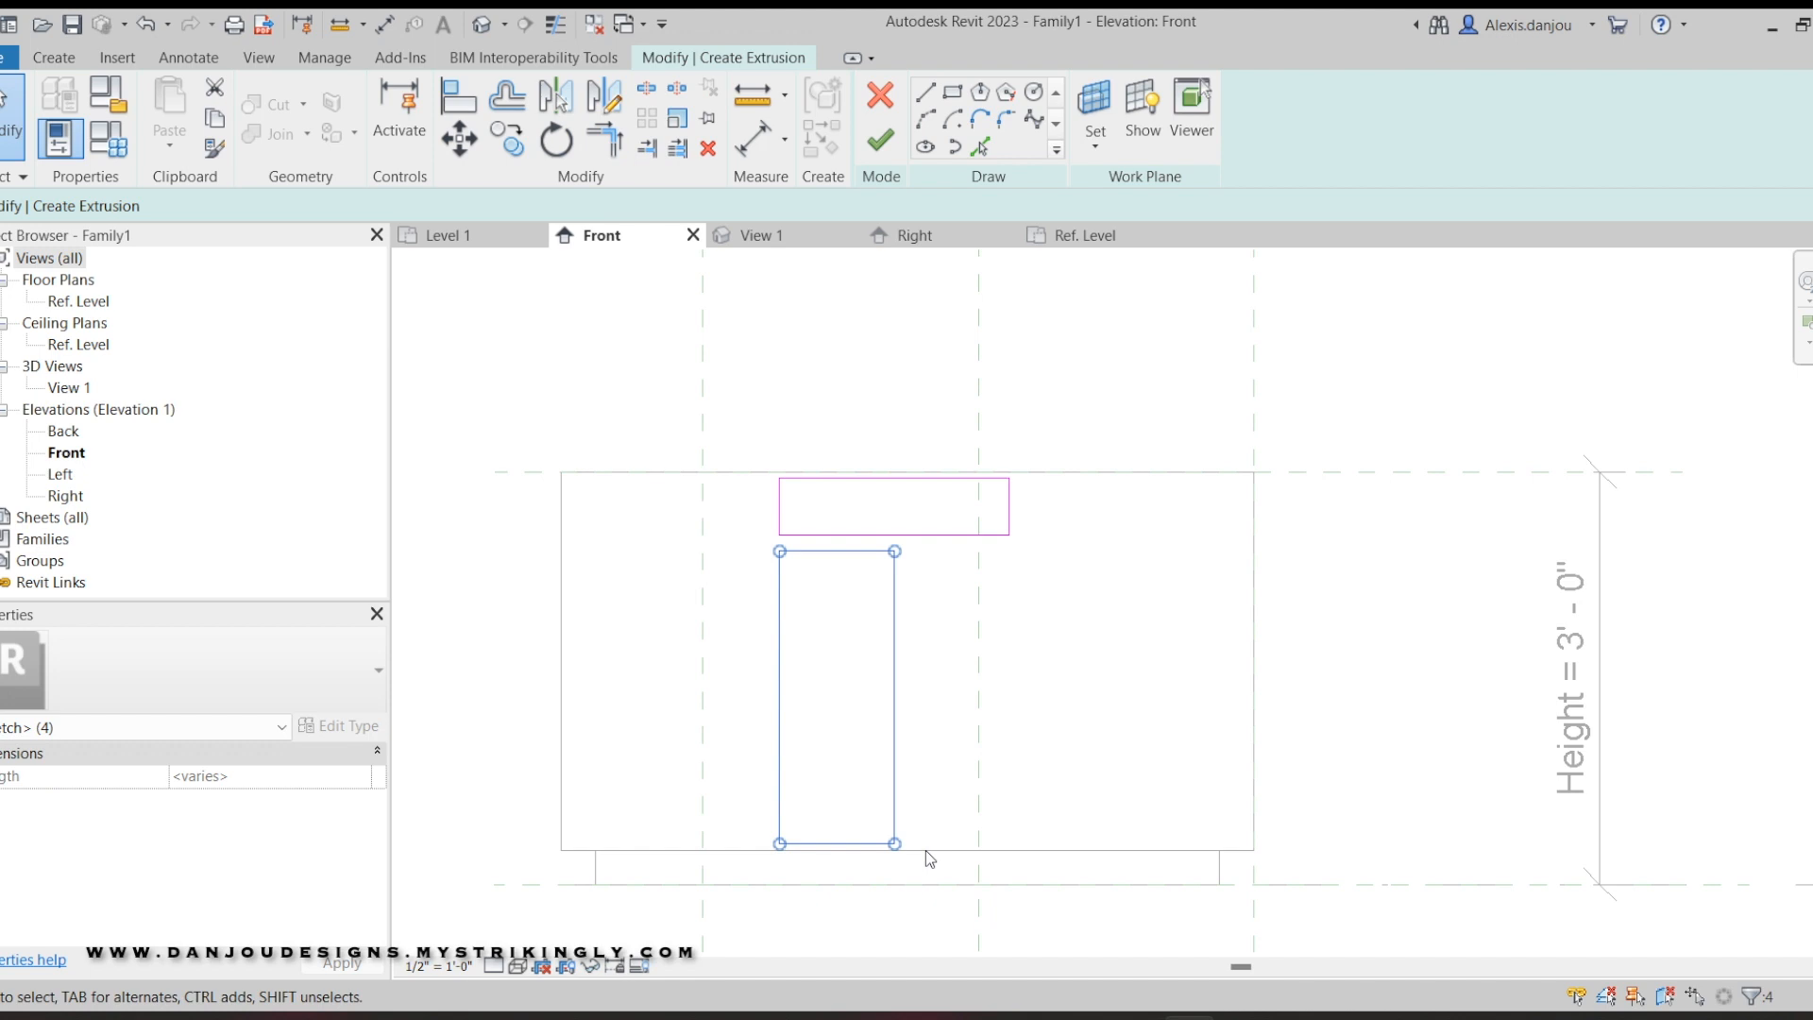
{"action": "left_click", "coordinate": [508, 151]}
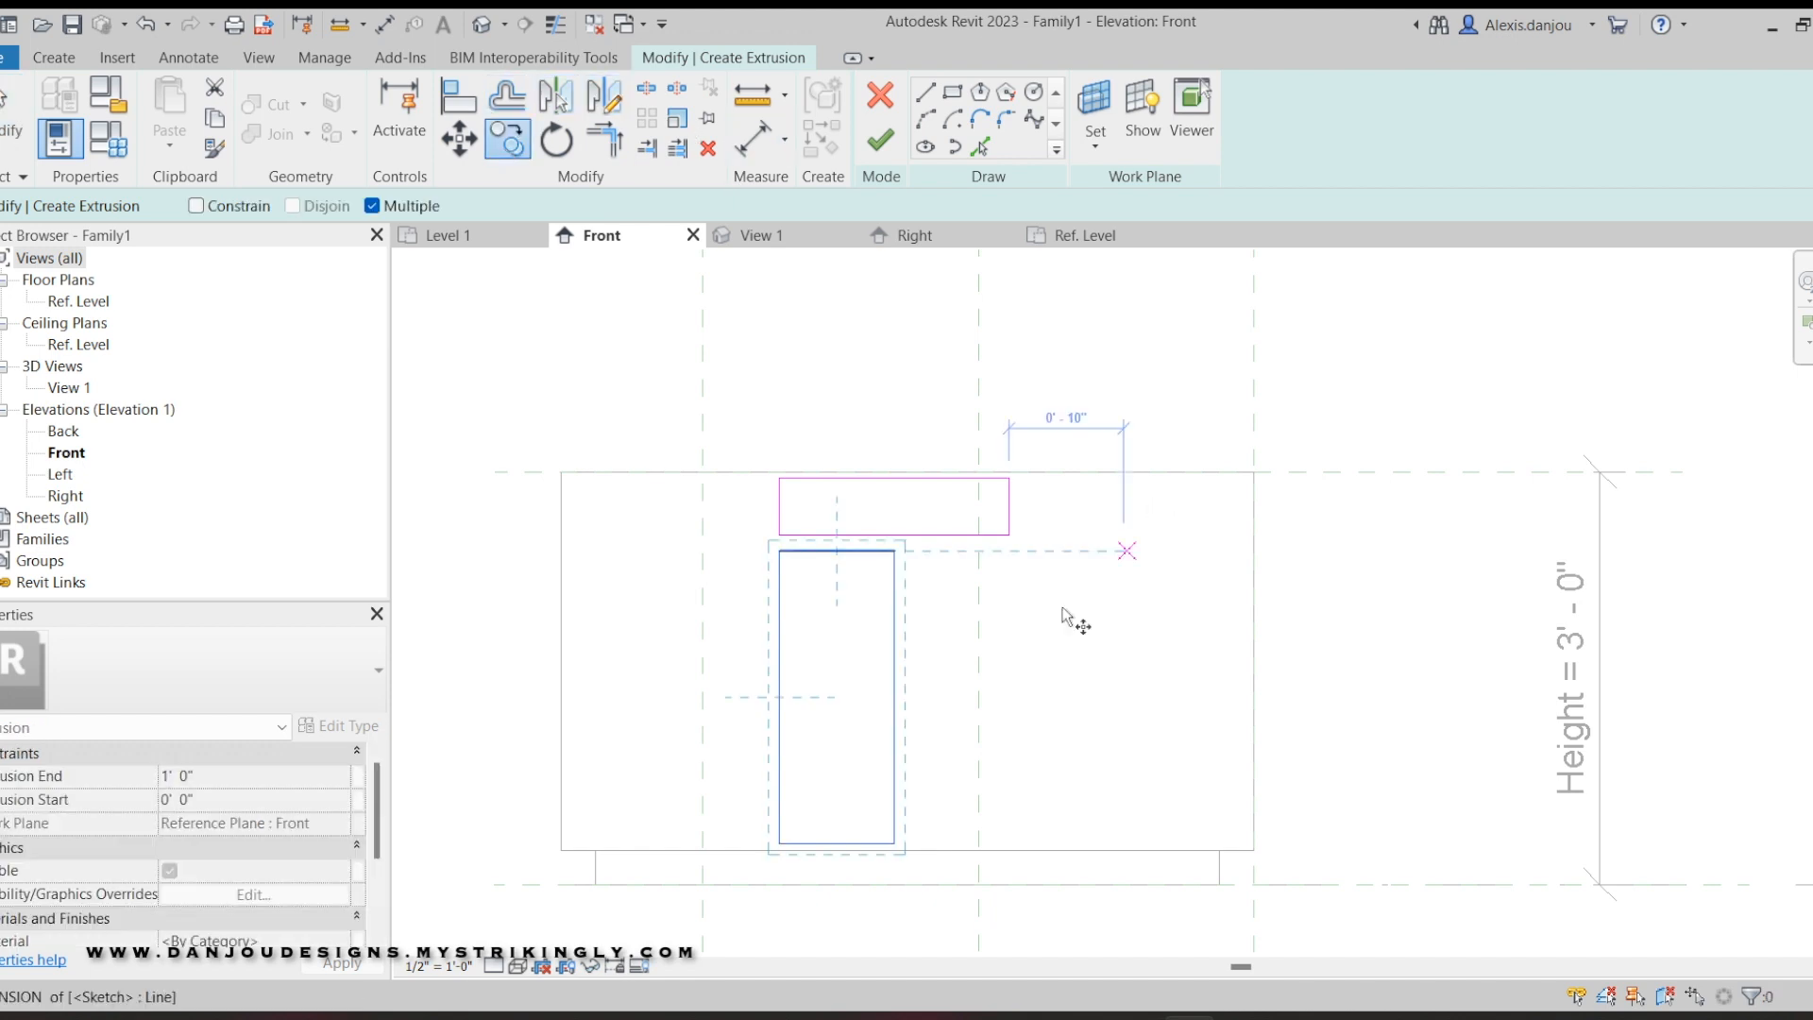
{"action": "scroll", "coordinate": [1058, 623], "scroll_direction": "up", "scroll_amount": 2}
{"action": "left_click", "coordinate": [876, 546]}
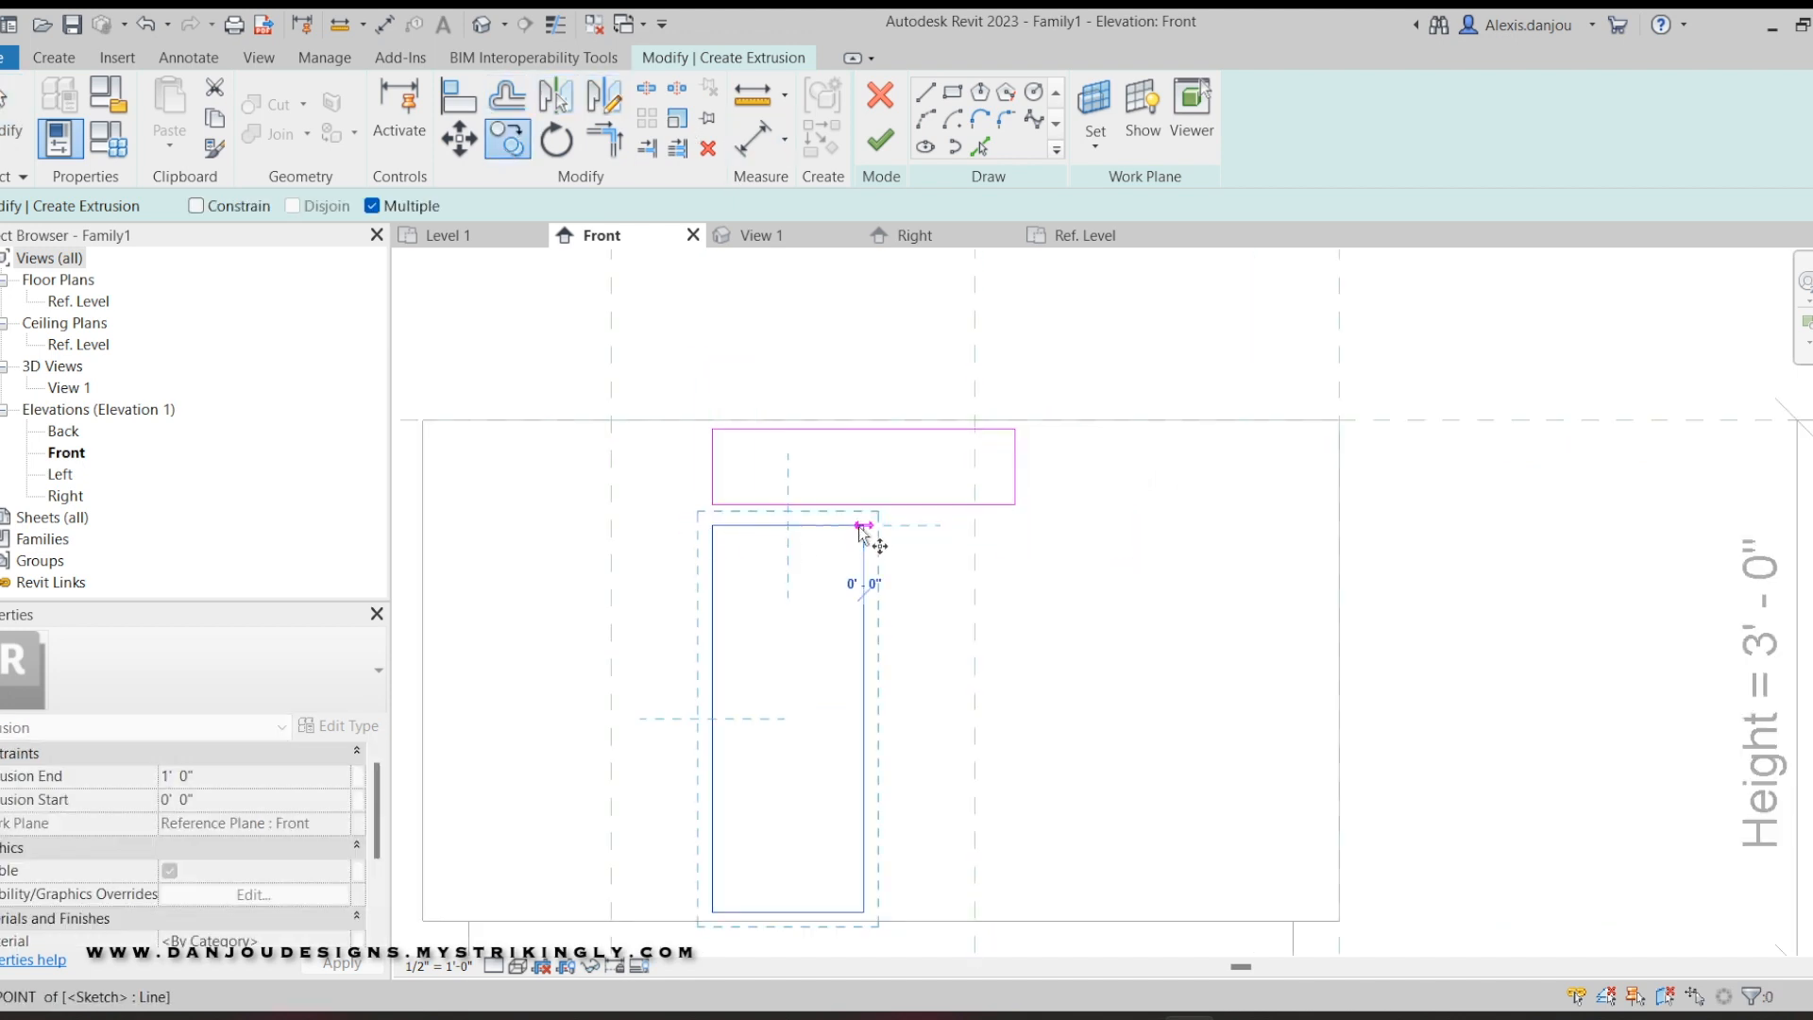
{"action": "left_click", "coordinate": [1013, 520]}
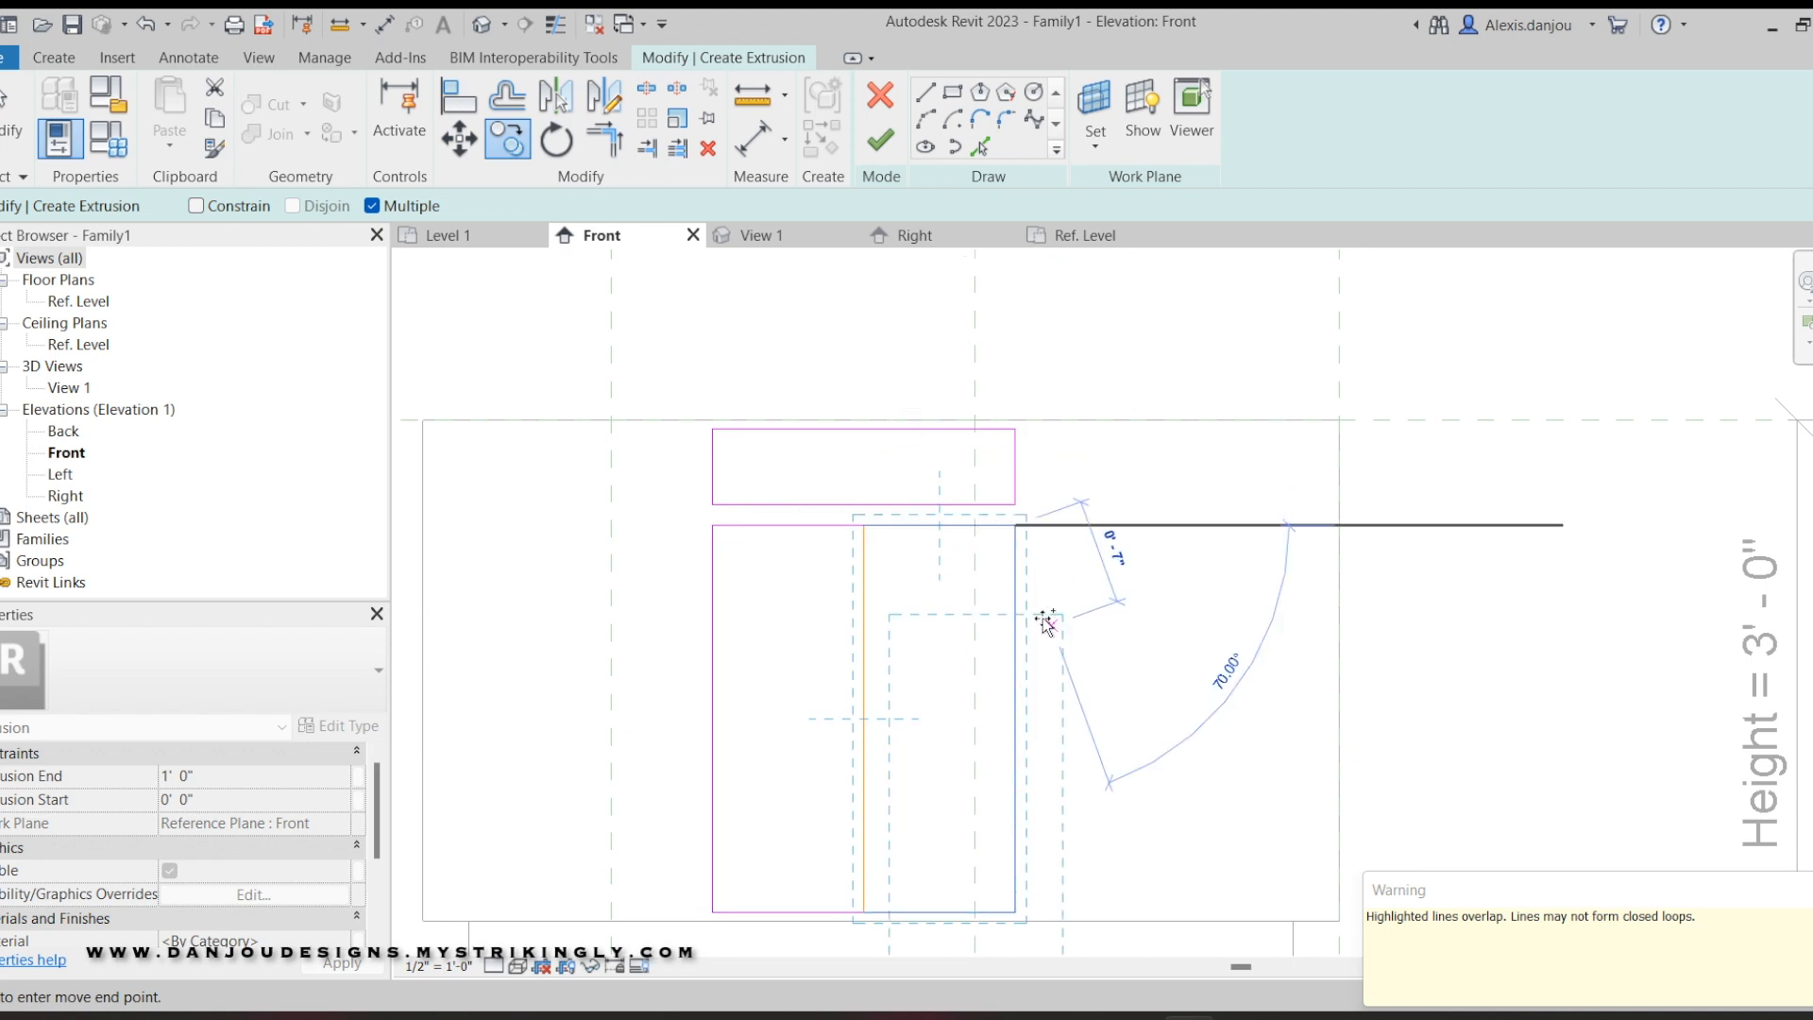
{"action": "key", "text": "Escape"}
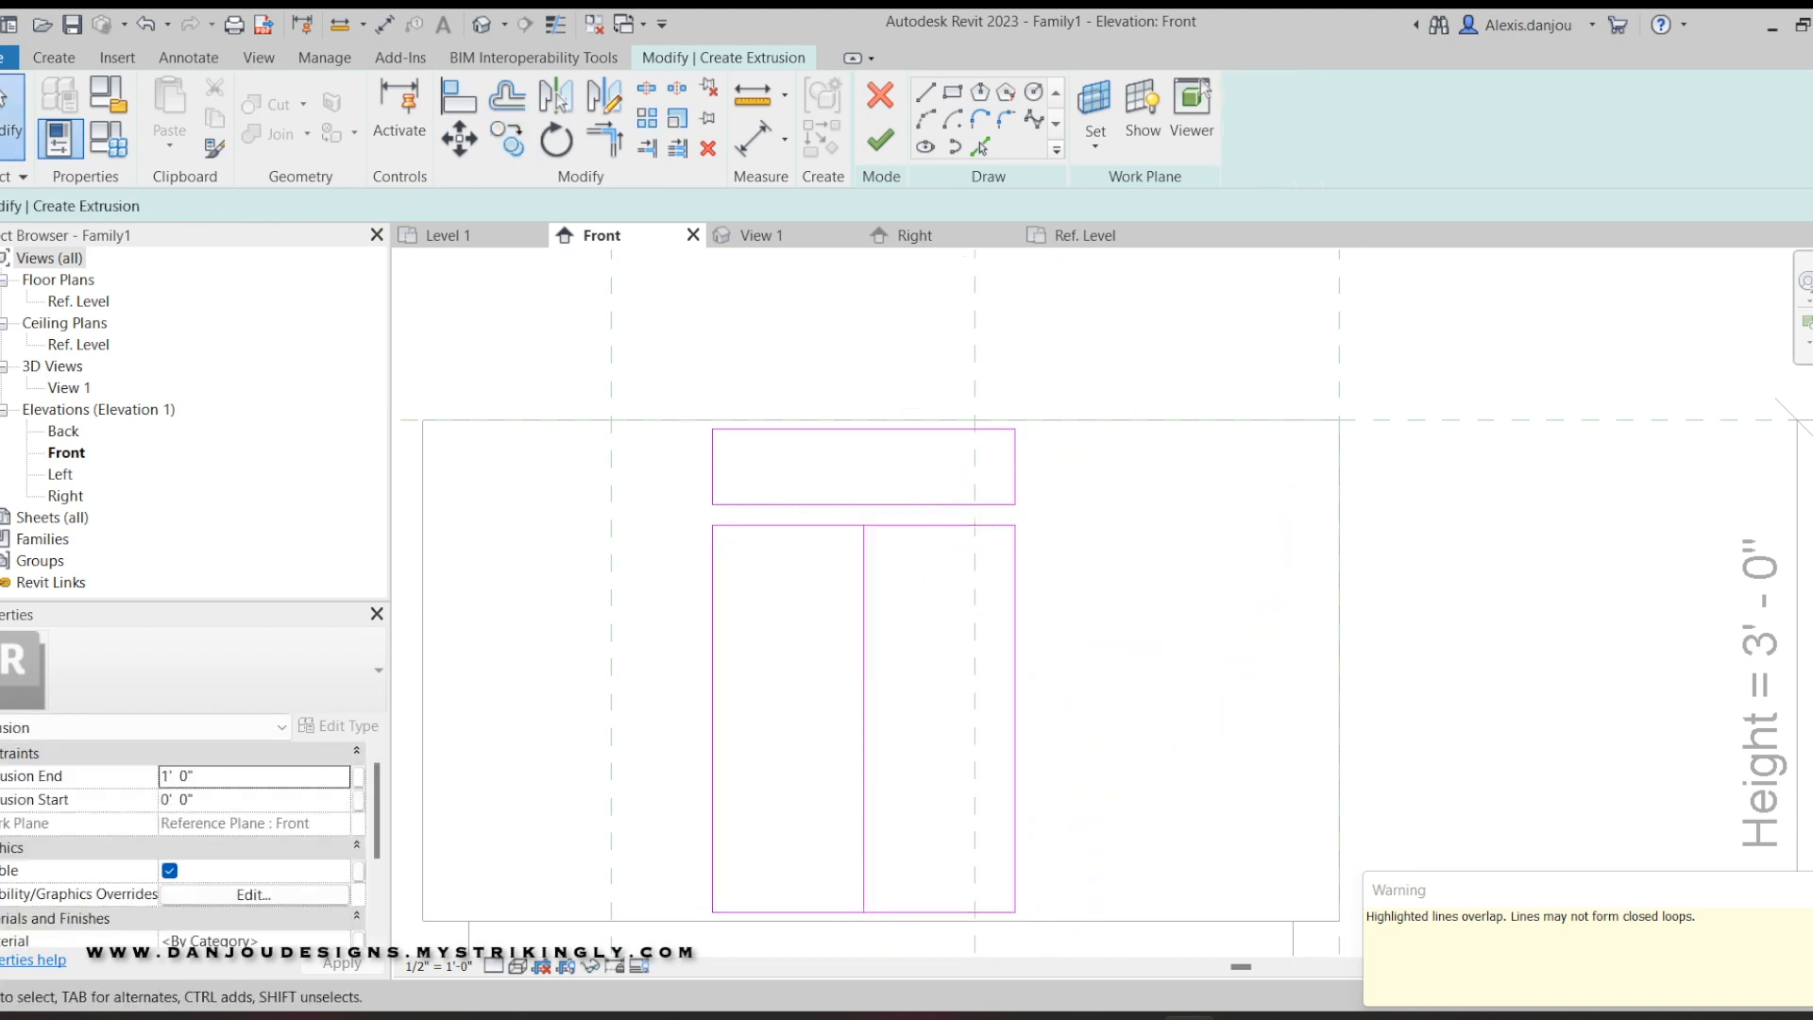
Shift the right door rectangle's left edge 1/2" to the right, making that door 9 1/2" wide with a gap between the doors.
{"action": "left_click", "coordinate": [864, 587]}
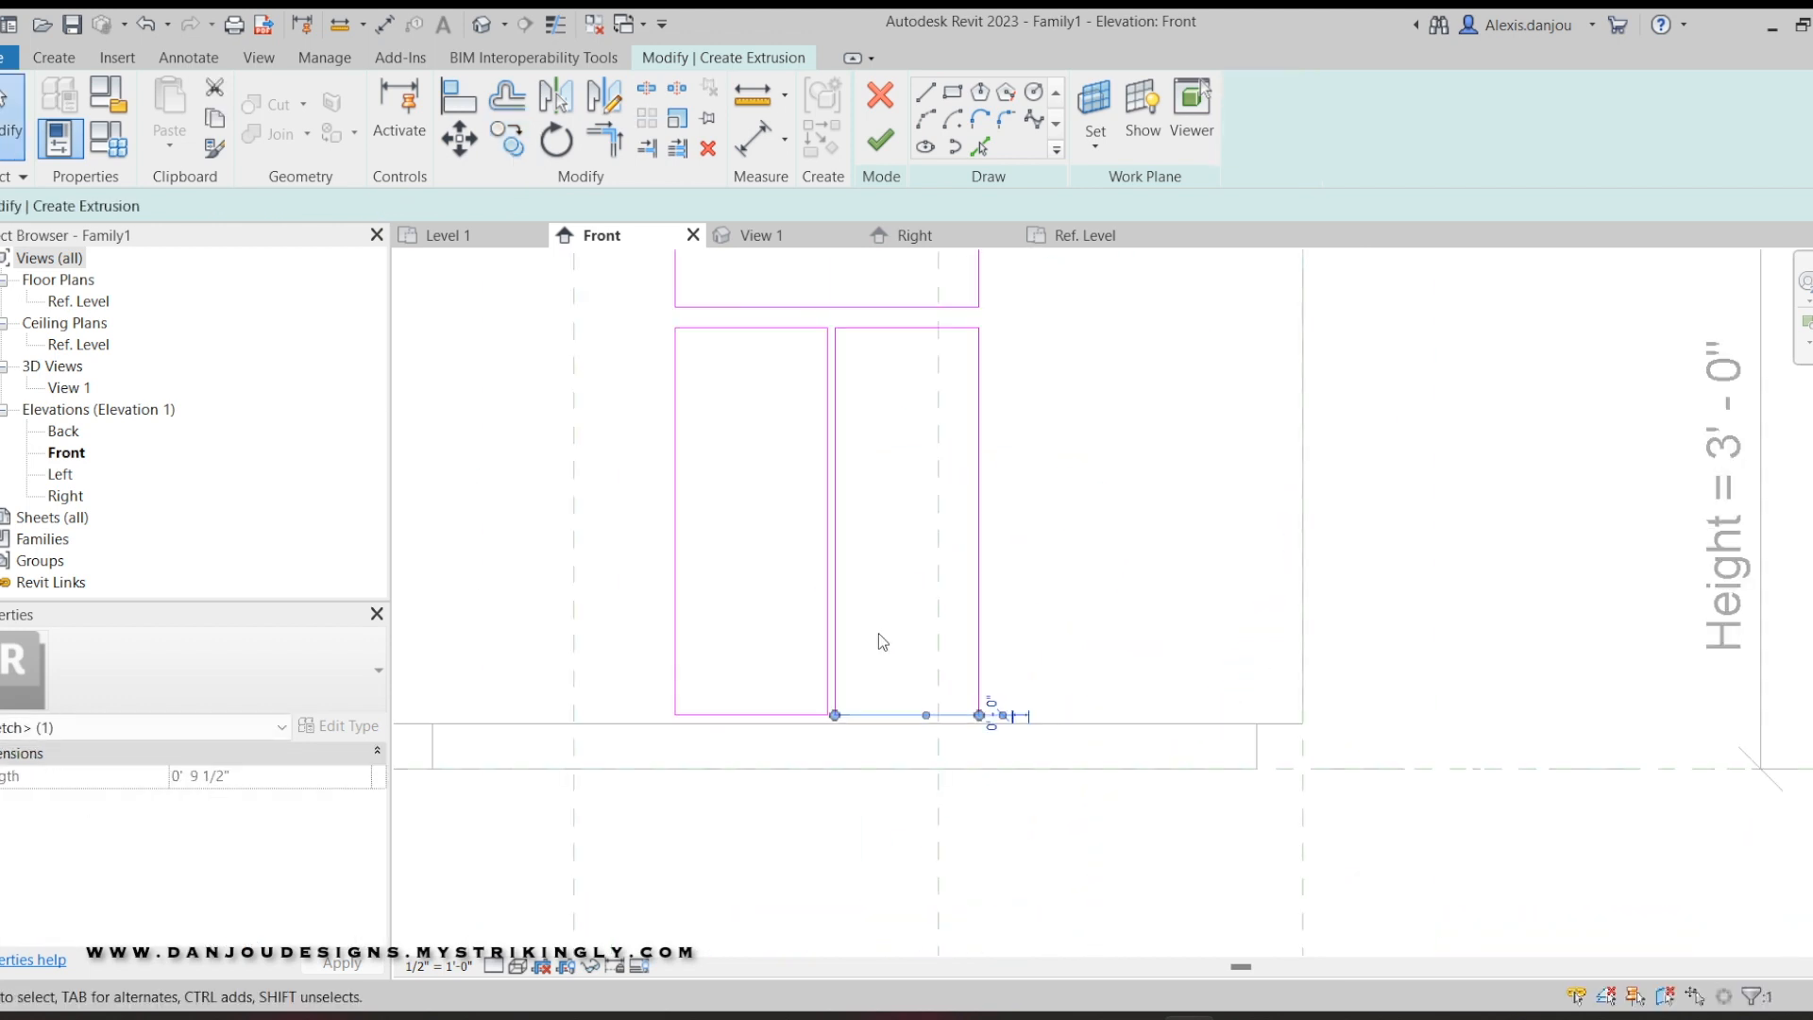
{"action": "scroll", "coordinate": [883, 635], "scroll_direction": "down", "scroll_amount": 1}
{"action": "left_click", "coordinate": [1071, 517]}
{"action": "scroll", "coordinate": [1112, 491], "scroll_direction": "down", "scroll_amount": 4}
{"action": "scroll", "coordinate": [1003, 363], "scroll_direction": "up", "scroll_amount": 3}
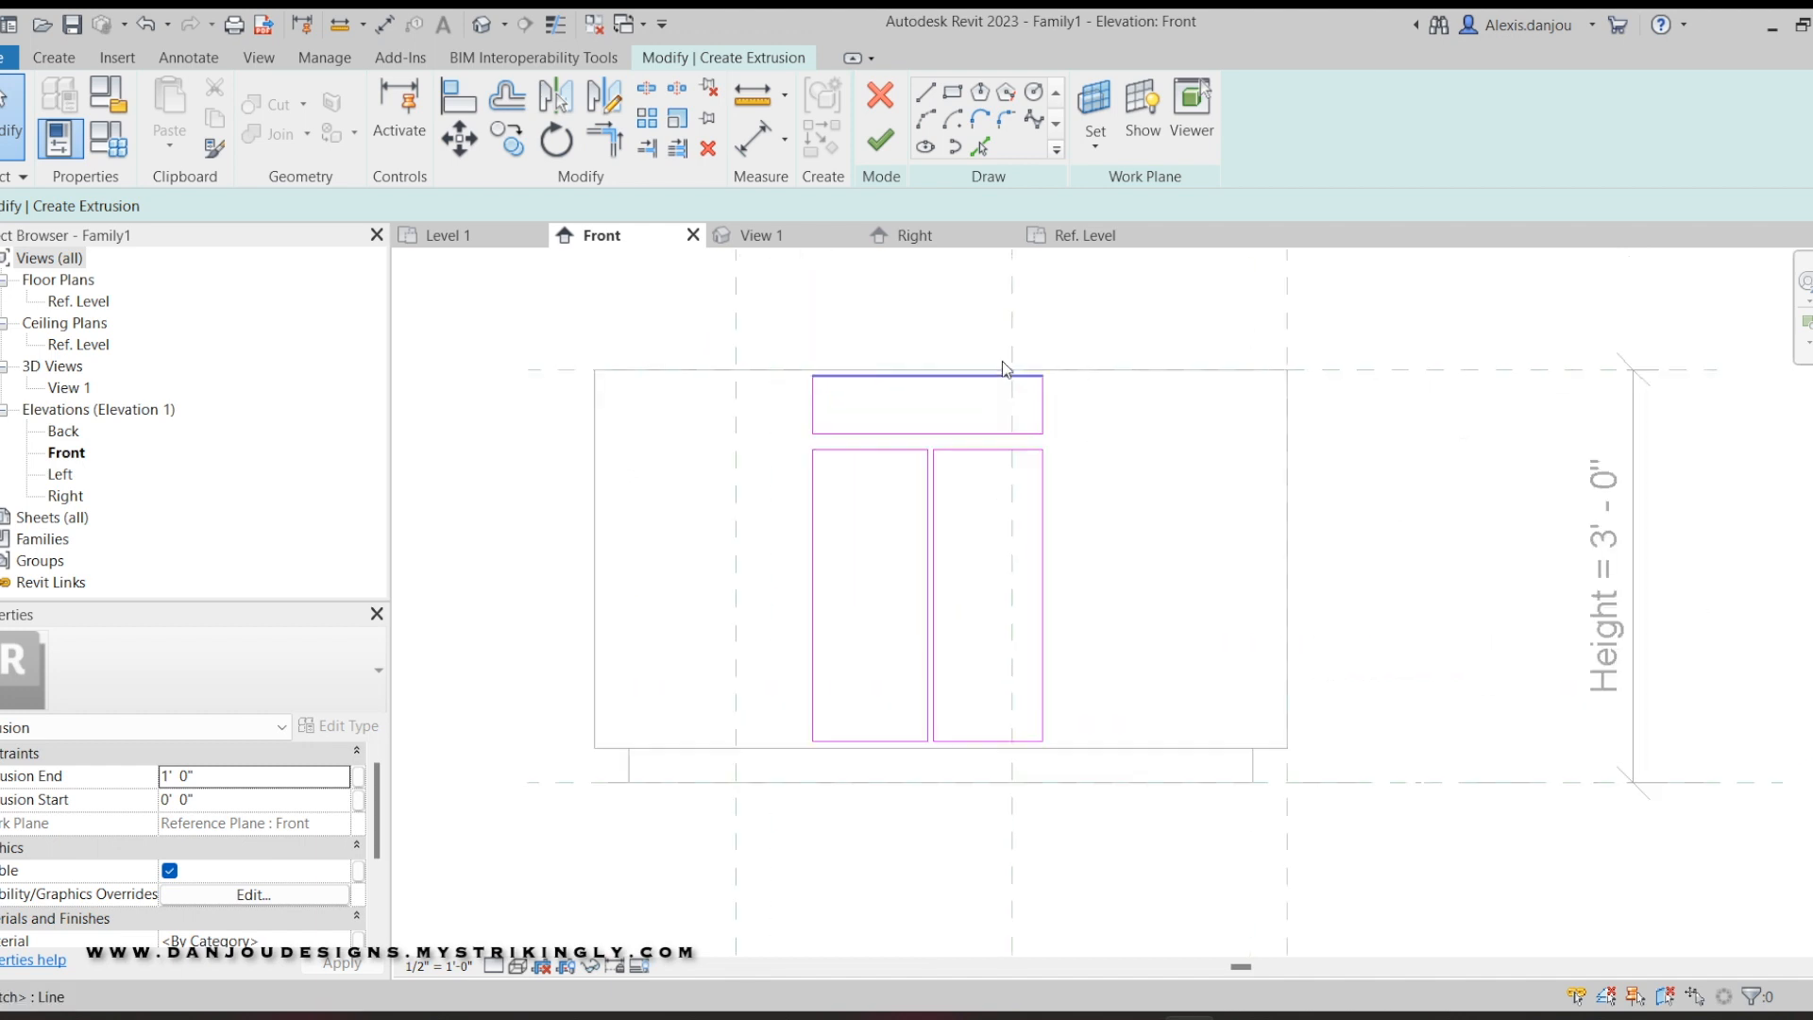
{"action": "scroll", "coordinate": [1001, 453], "scroll_direction": "up", "scroll_amount": 2}
{"action": "scroll", "coordinate": [968, 453], "scroll_direction": "up", "scroll_amount": 1}
{"action": "scroll", "coordinate": [968, 454], "scroll_direction": "down", "scroll_amount": 3}
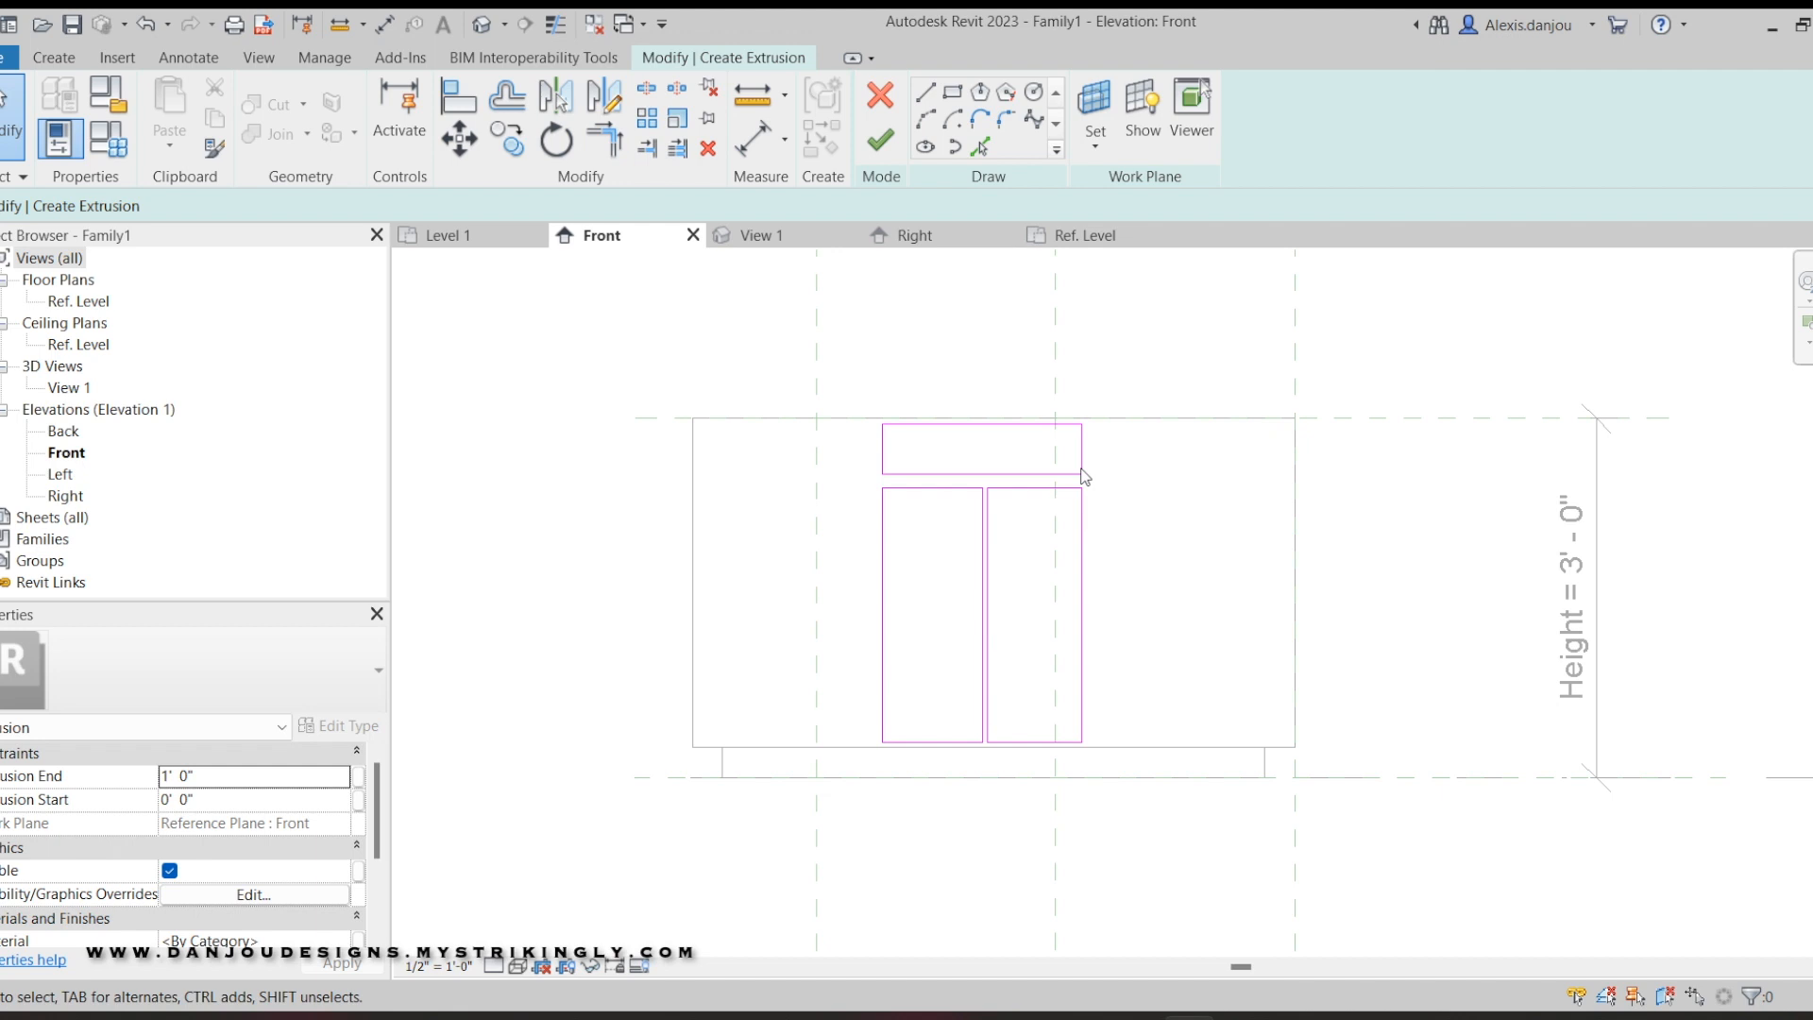
Raise the top edges of both door rectangles to a height of 2' 2 1/4", narrowing the gap below the drawer front.
{"action": "scroll", "coordinate": [1081, 475], "scroll_direction": "up", "scroll_amount": 3}
{"action": "left_click", "coordinate": [1007, 504]}
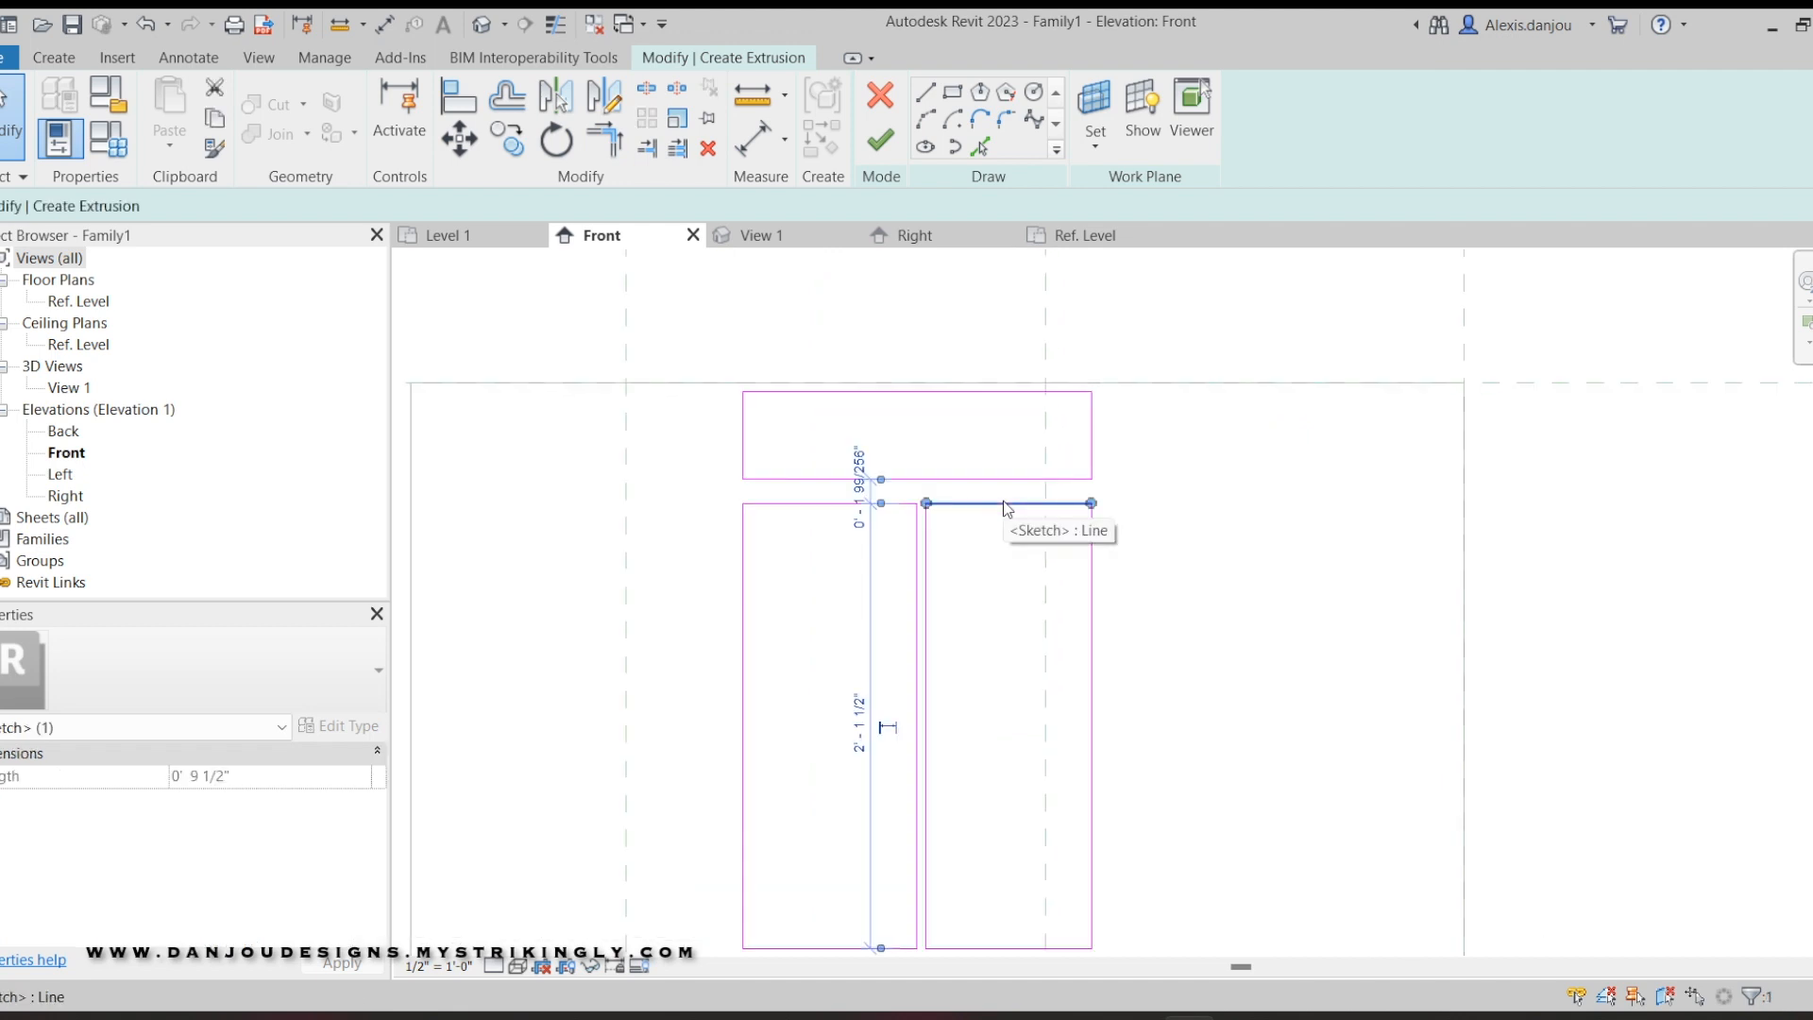
{"action": "left_click_drag", "start_coordinate": [1006, 504], "coordinate": [1001, 490]}
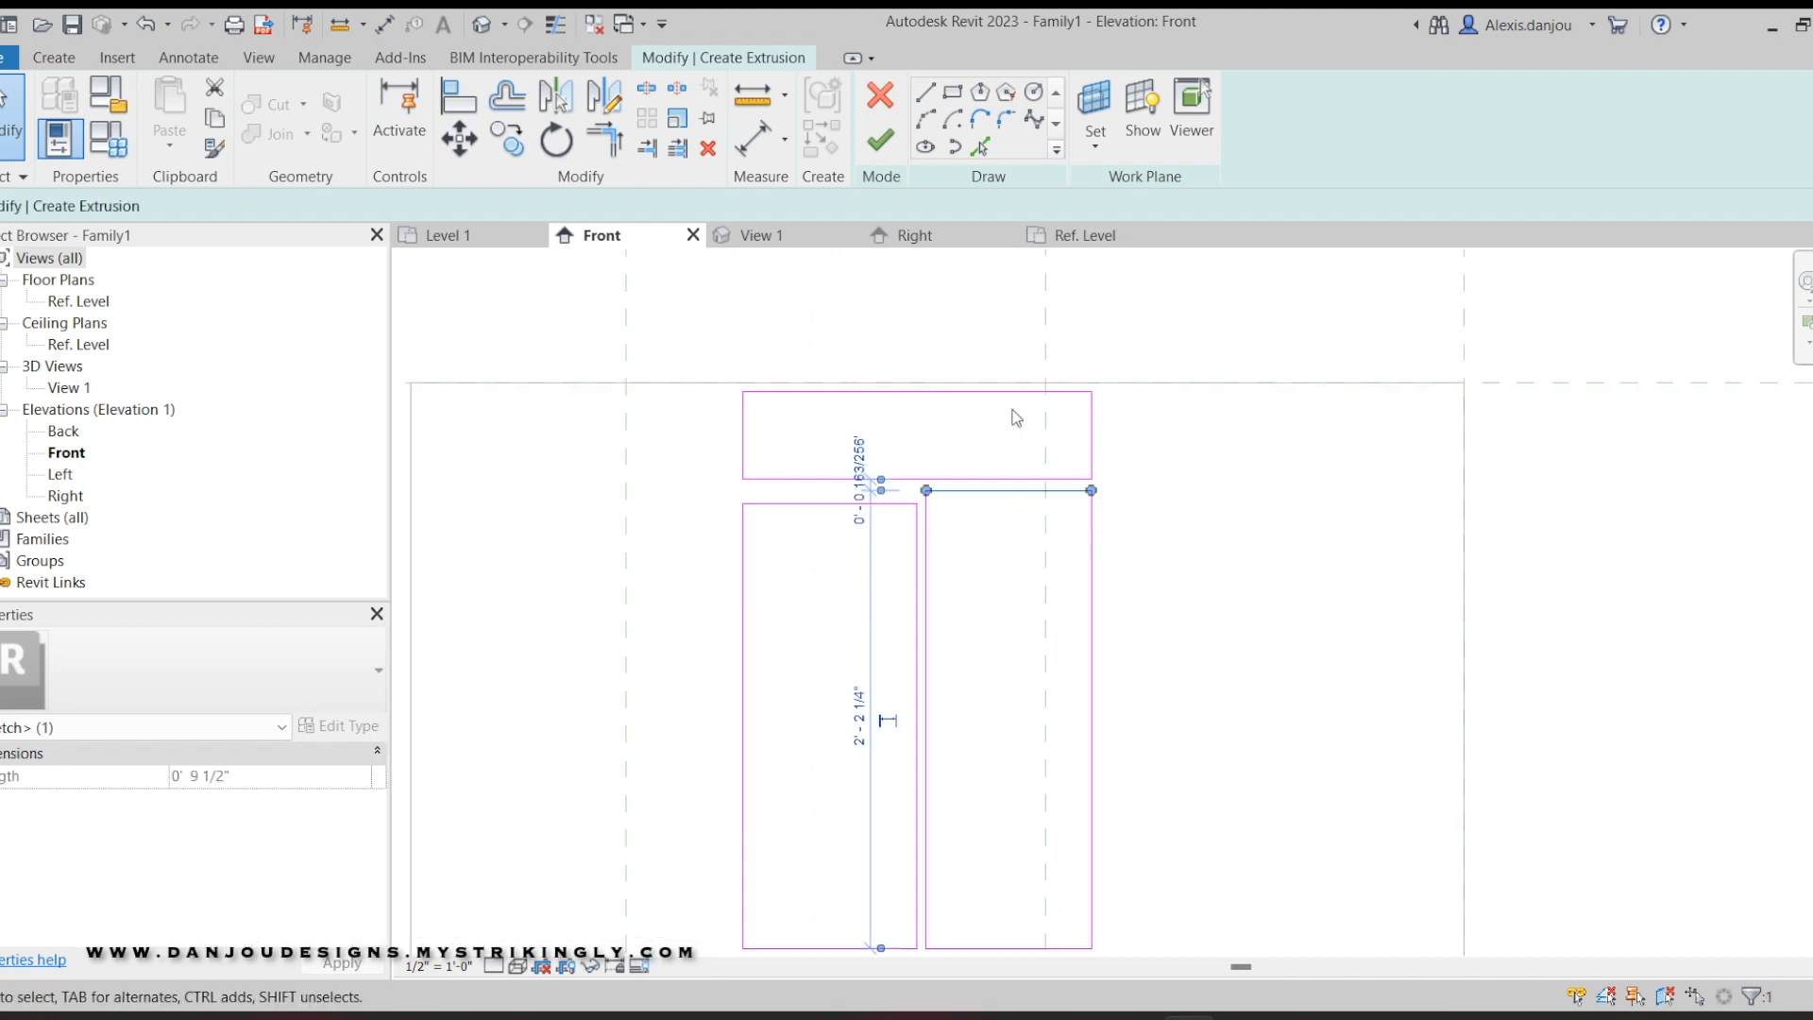
{"action": "left_click", "coordinate": [780, 502]}
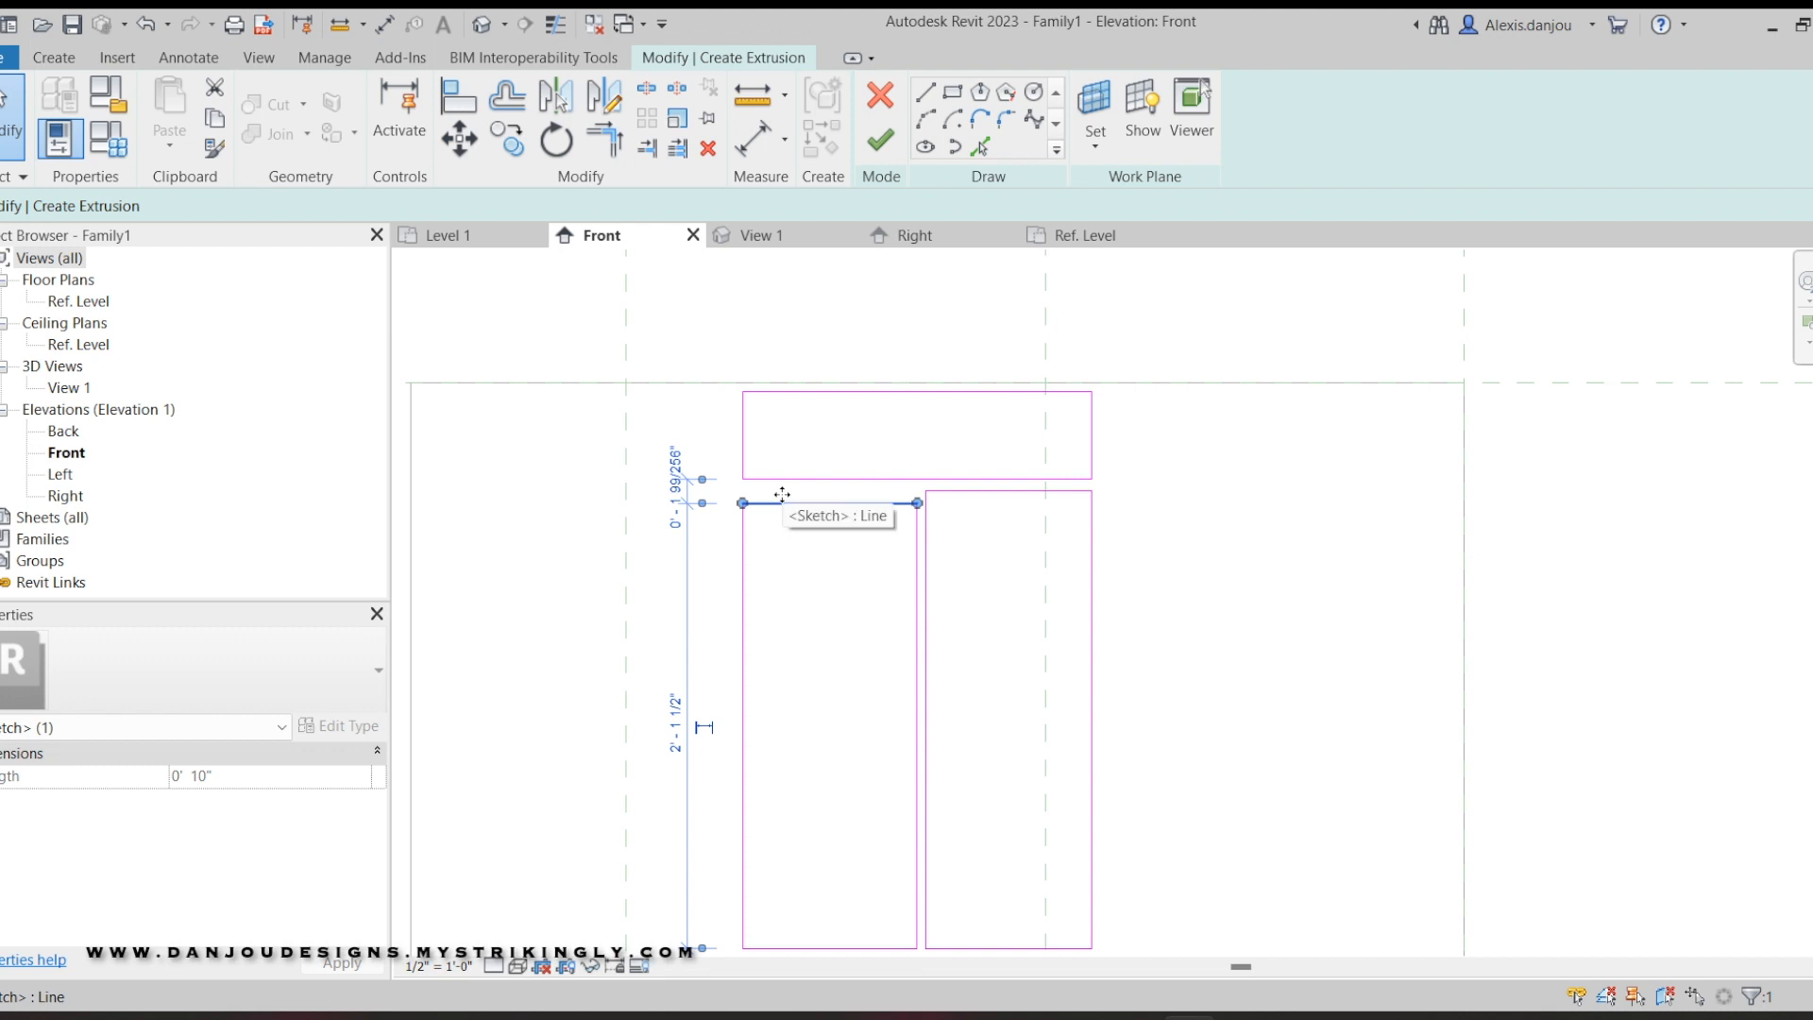
{"action": "key", "text": "Up"}
{"action": "key", "text": "Up"}
{"action": "key", "text": "Up"}
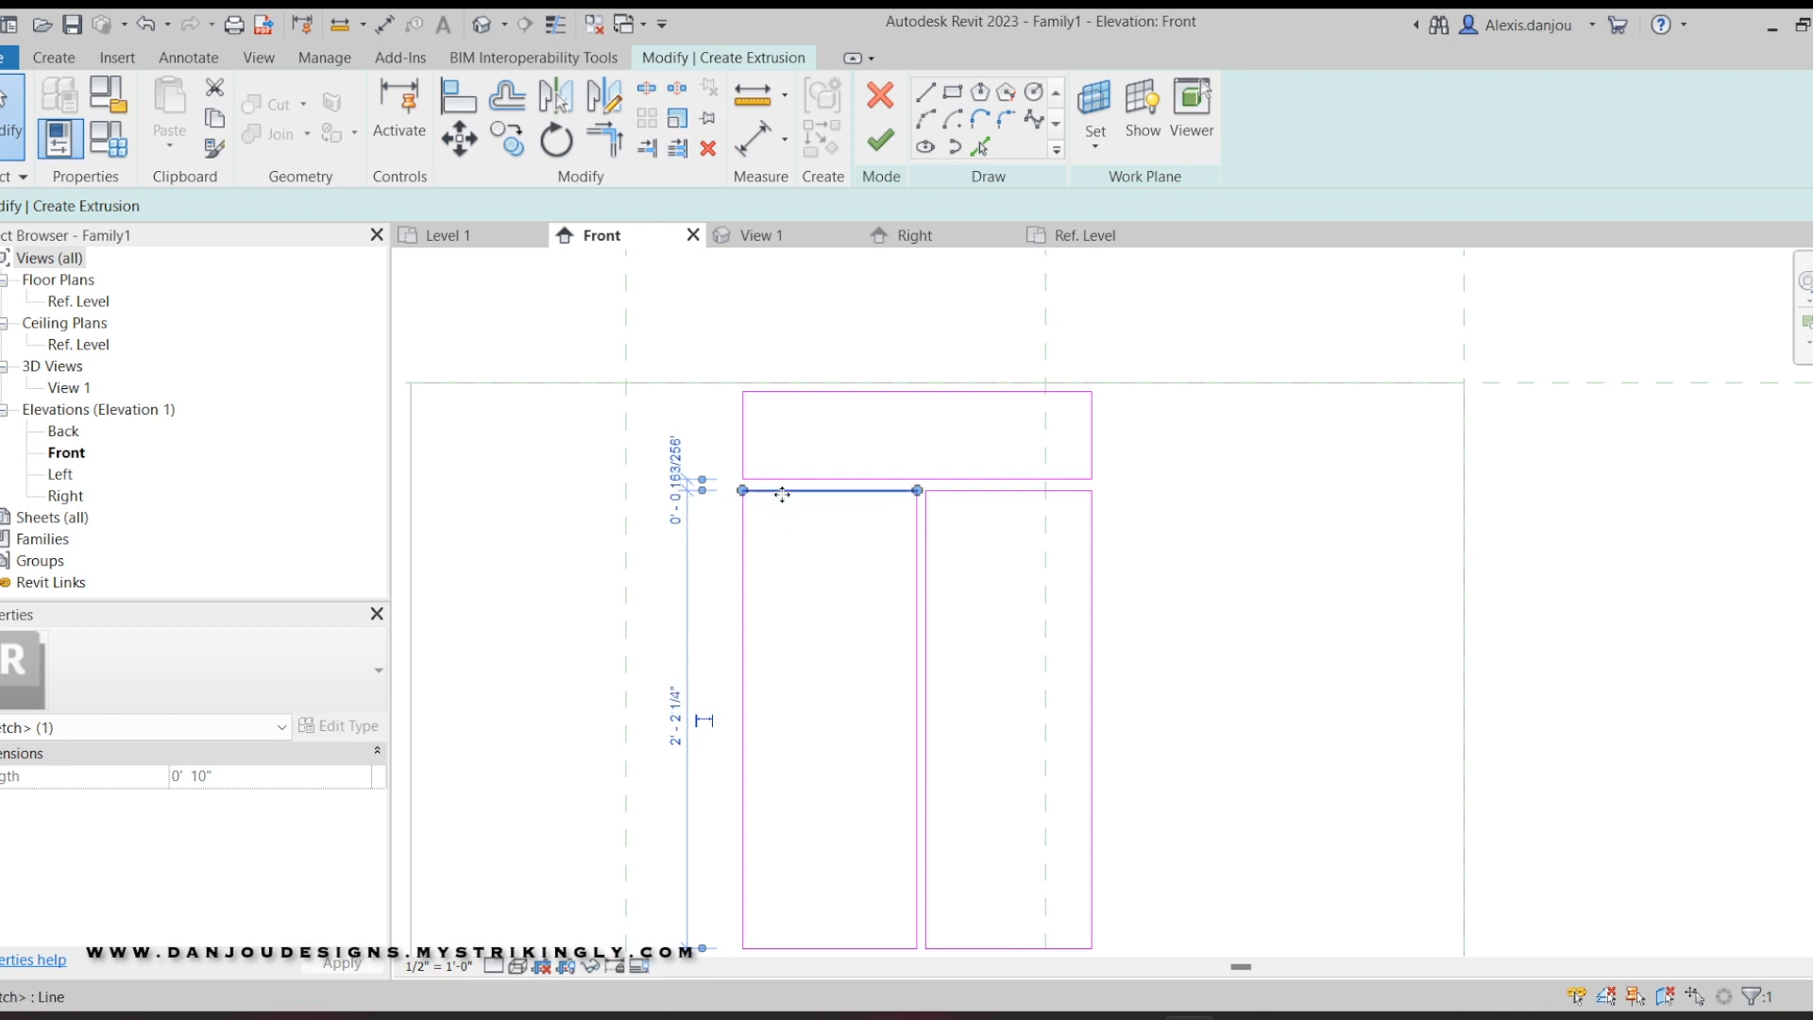
{"action": "left_click", "coordinate": [448, 475]}
Sketch a drawer rectangle about 1' 5 5/8" by 5" at the body's upper left, aligned with the central drawer front.
{"action": "scroll", "coordinate": [1164, 580], "scroll_direction": "down", "scroll_amount": 3}
{"action": "middle_click_drag", "start_coordinate": [1170, 578], "coordinate": [940, 539]}
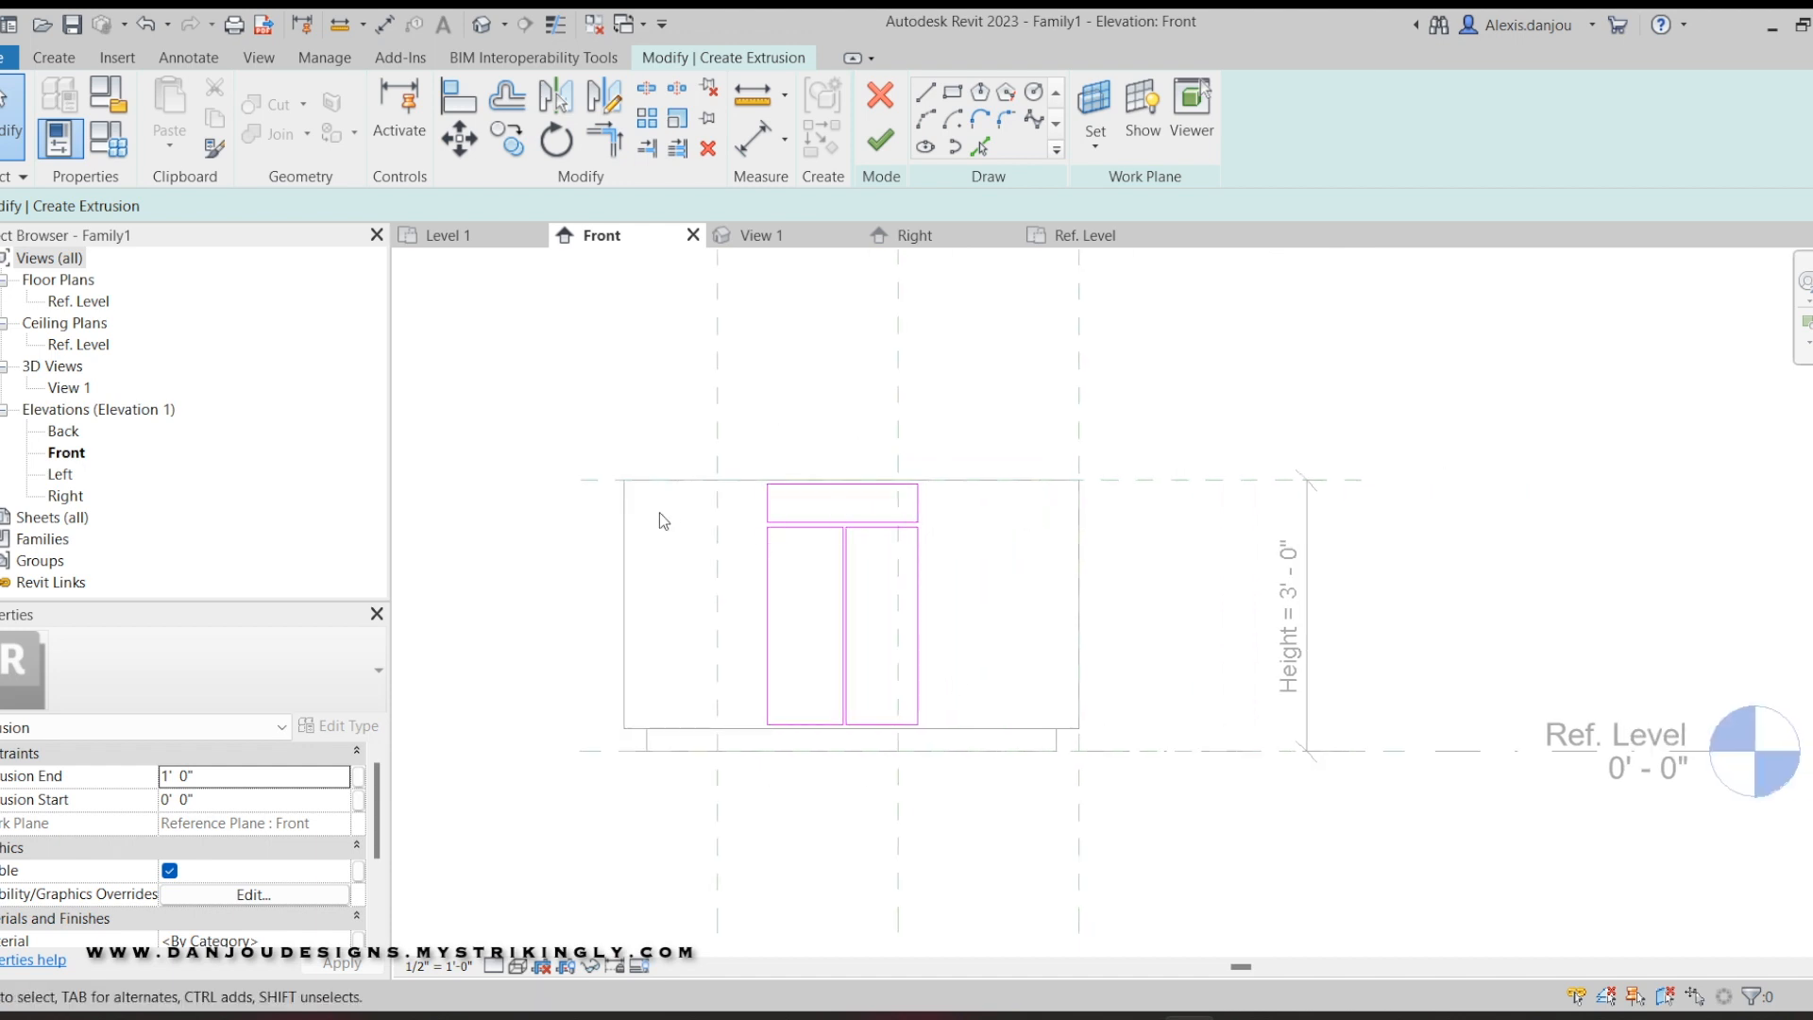
{"action": "scroll", "coordinate": [659, 512], "scroll_direction": "up", "scroll_amount": 2}
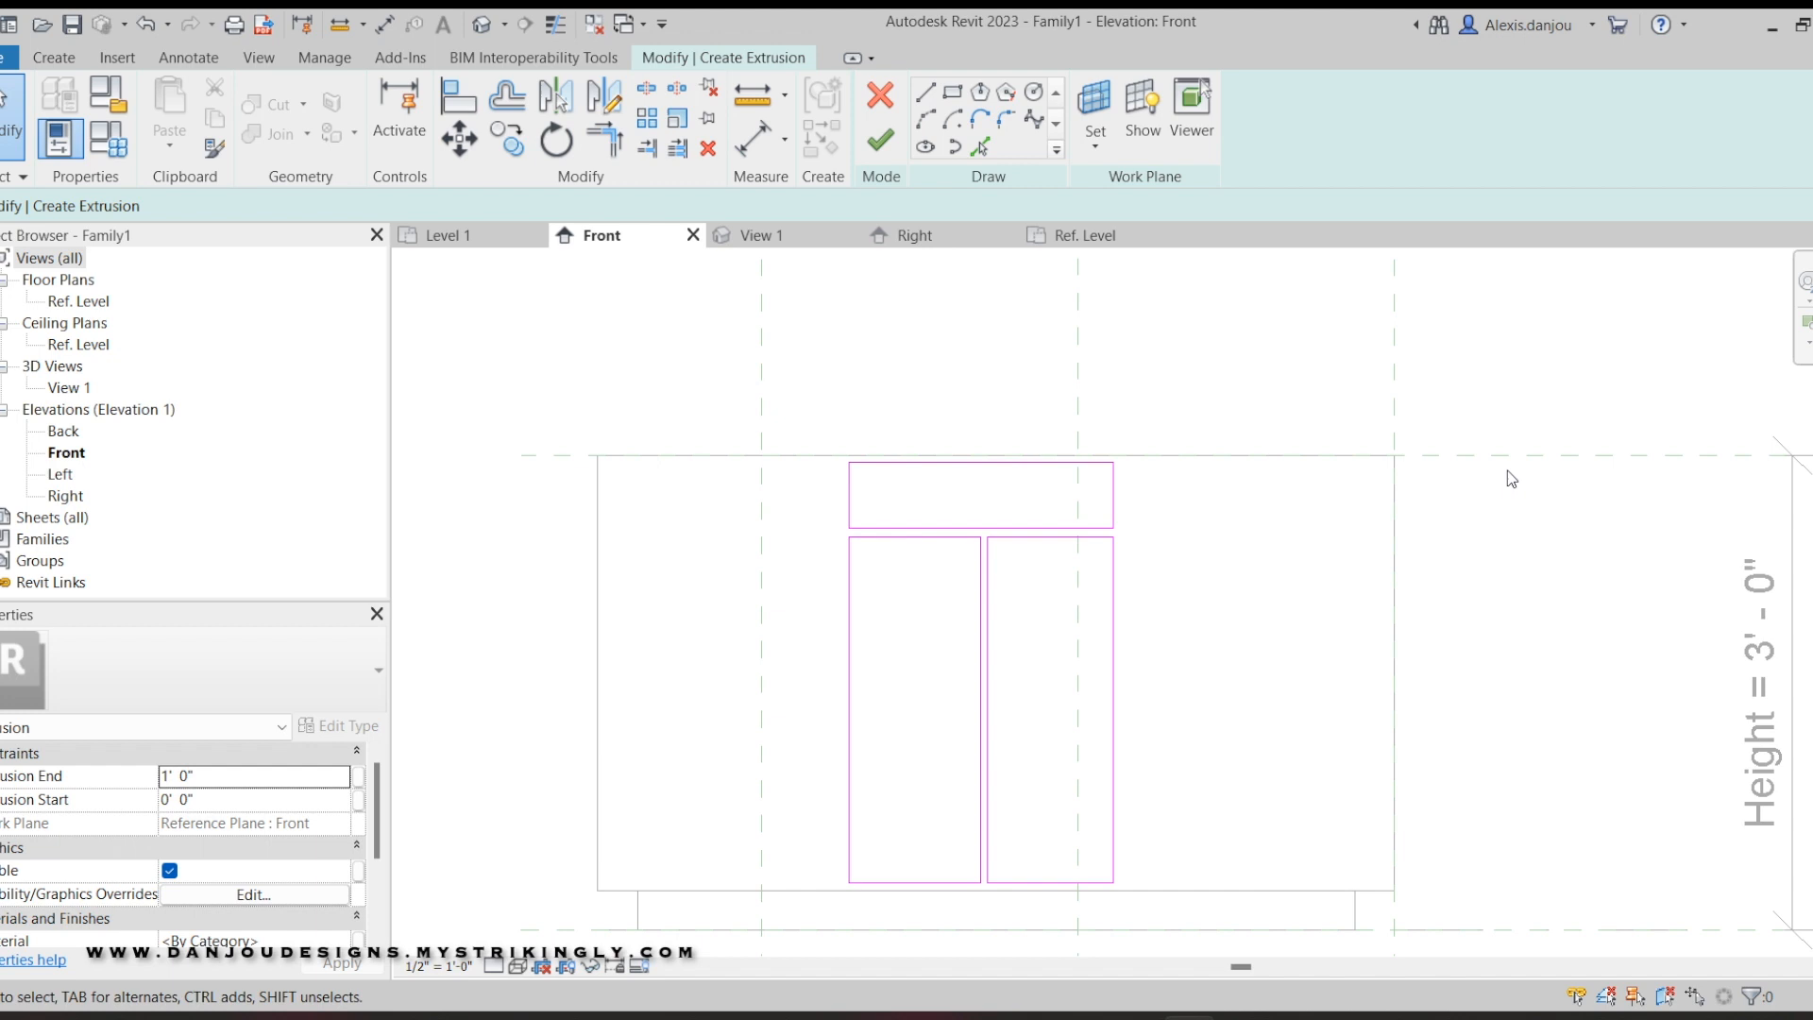
{"action": "left_click", "coordinate": [953, 93]}
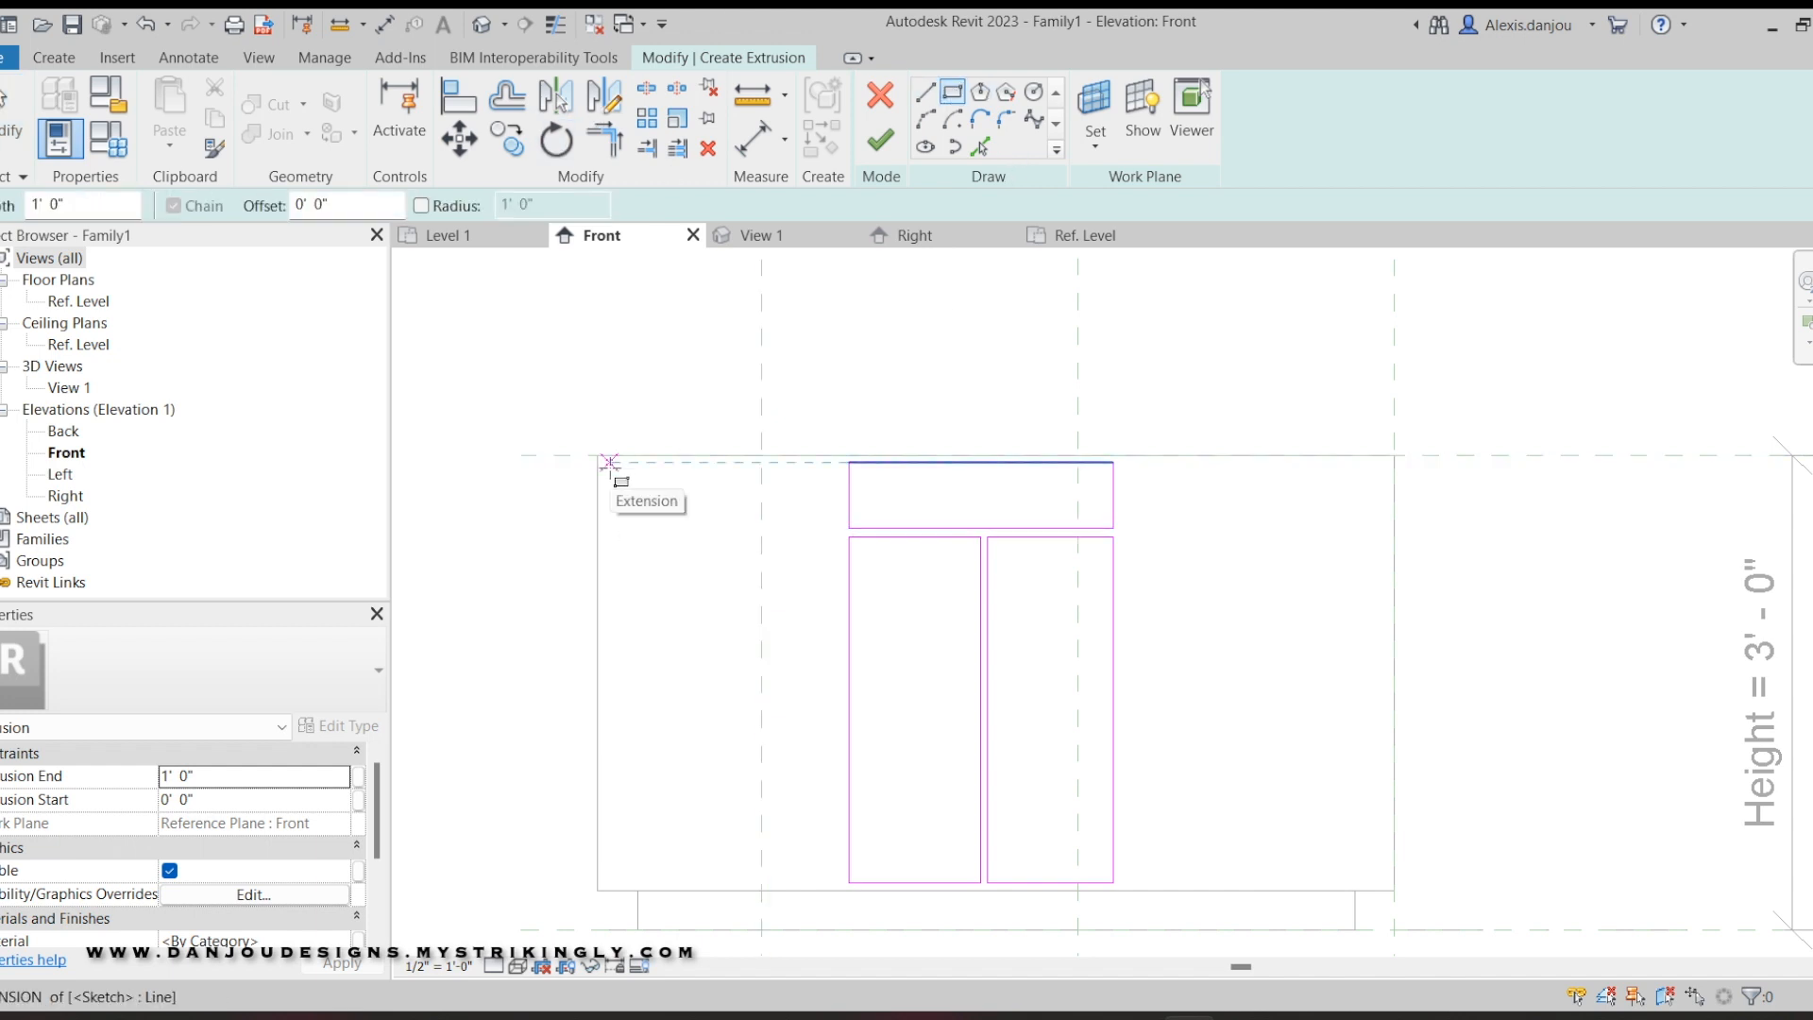
{"action": "scroll", "coordinate": [607, 461], "scroll_direction": "up", "scroll_amount": 2}
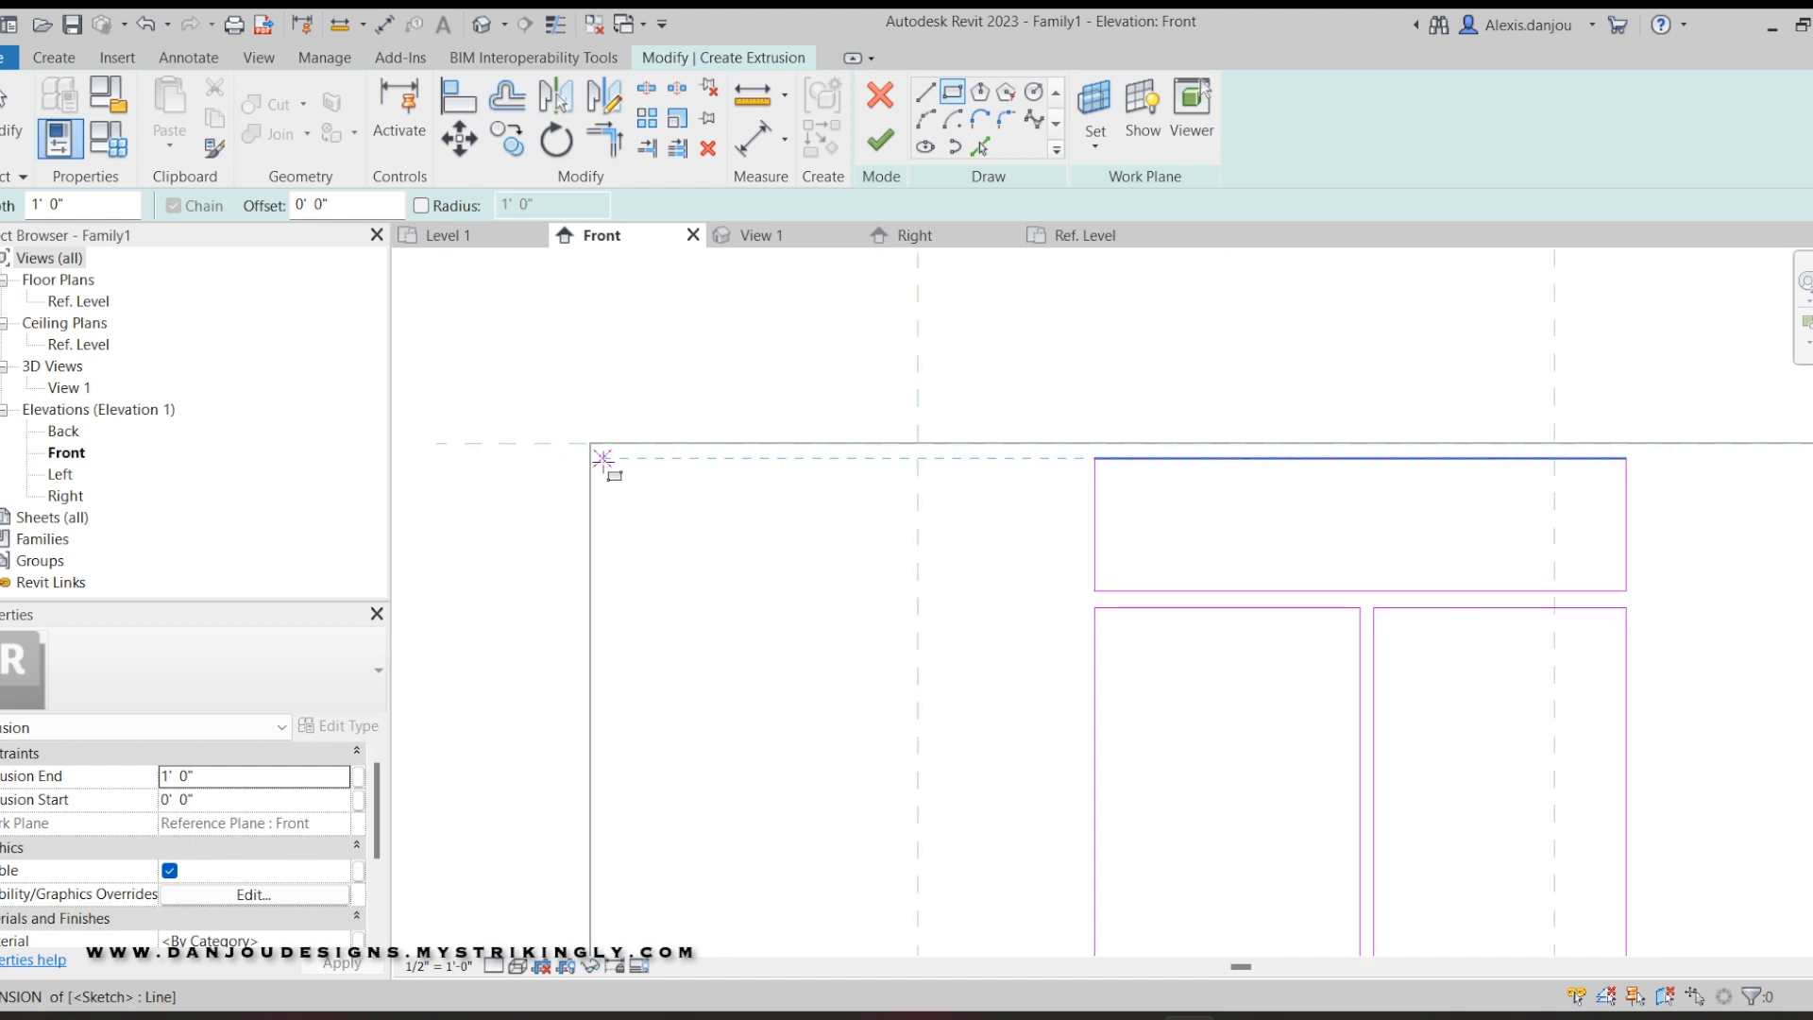
{"action": "left_click", "coordinate": [604, 460]}
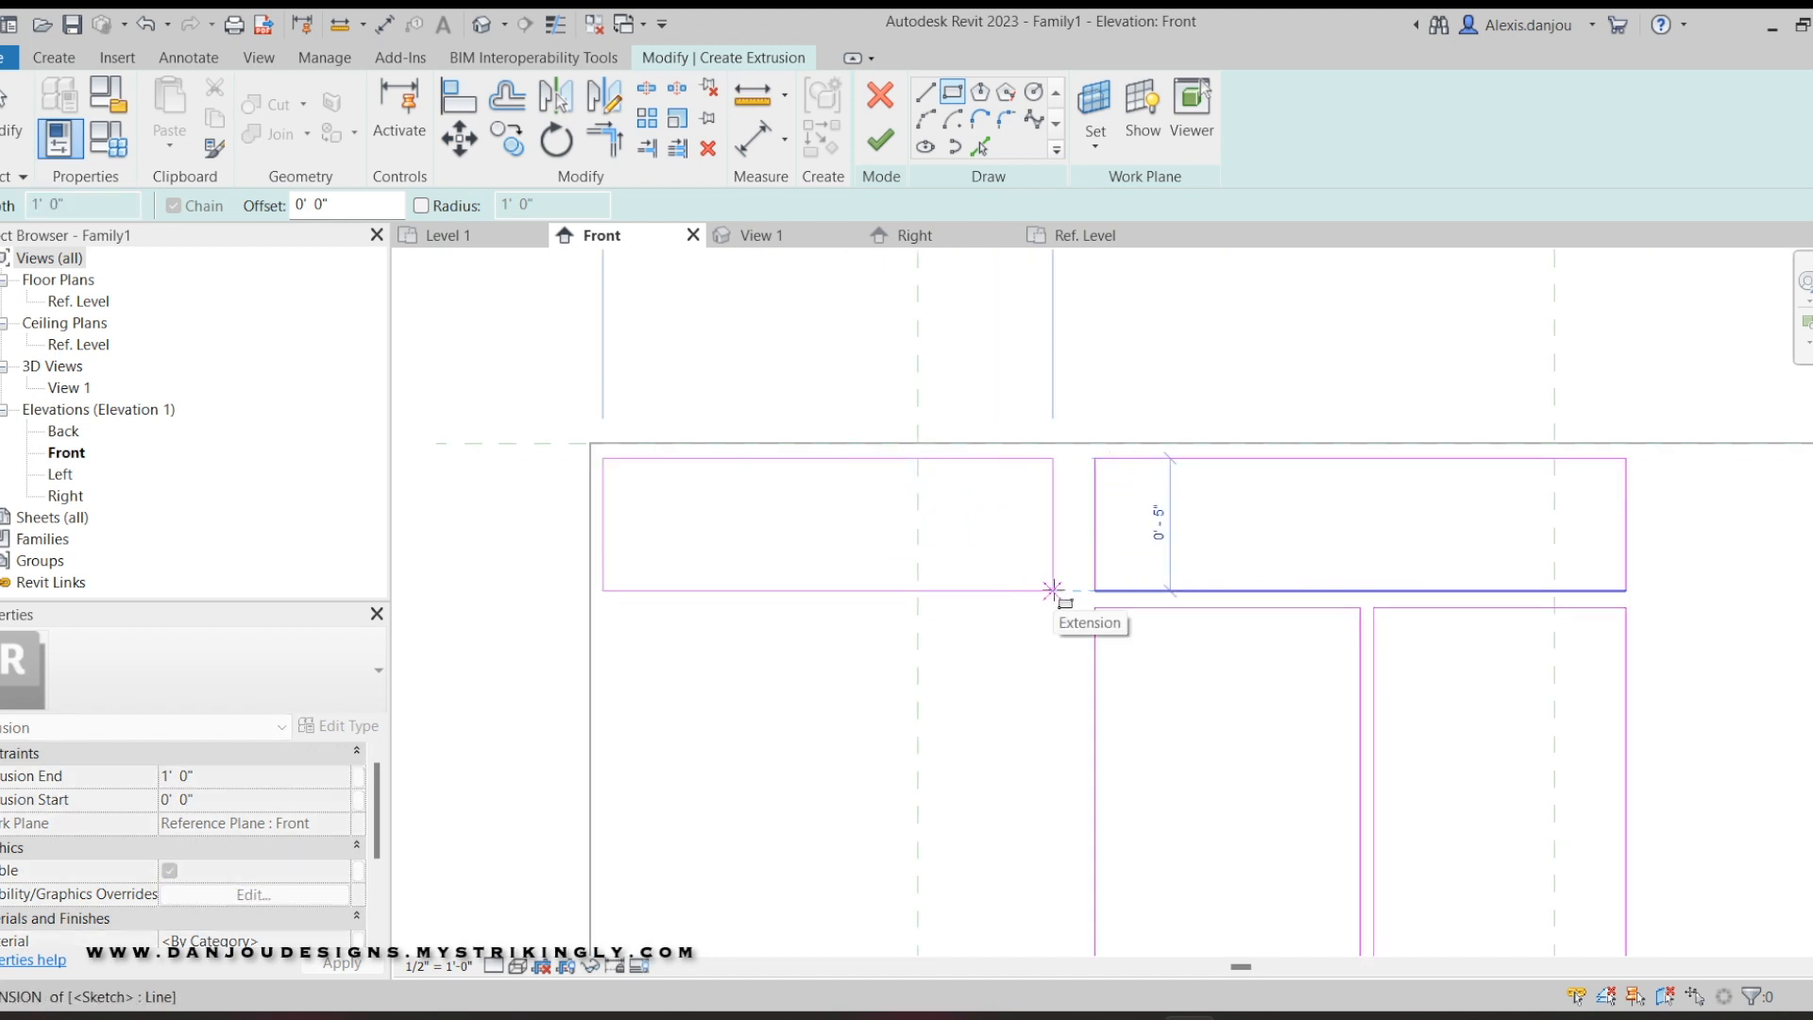
{"action": "left_click", "coordinate": [1072, 590]}
{"action": "scroll", "coordinate": [1231, 526], "scroll_direction": "down", "scroll_amount": 2}
{"action": "scroll", "coordinate": [740, 344], "scroll_direction": "up", "scroll_amount": 2}
{"action": "scroll", "coordinate": [755, 346], "scroll_direction": "down", "scroll_amount": 2}
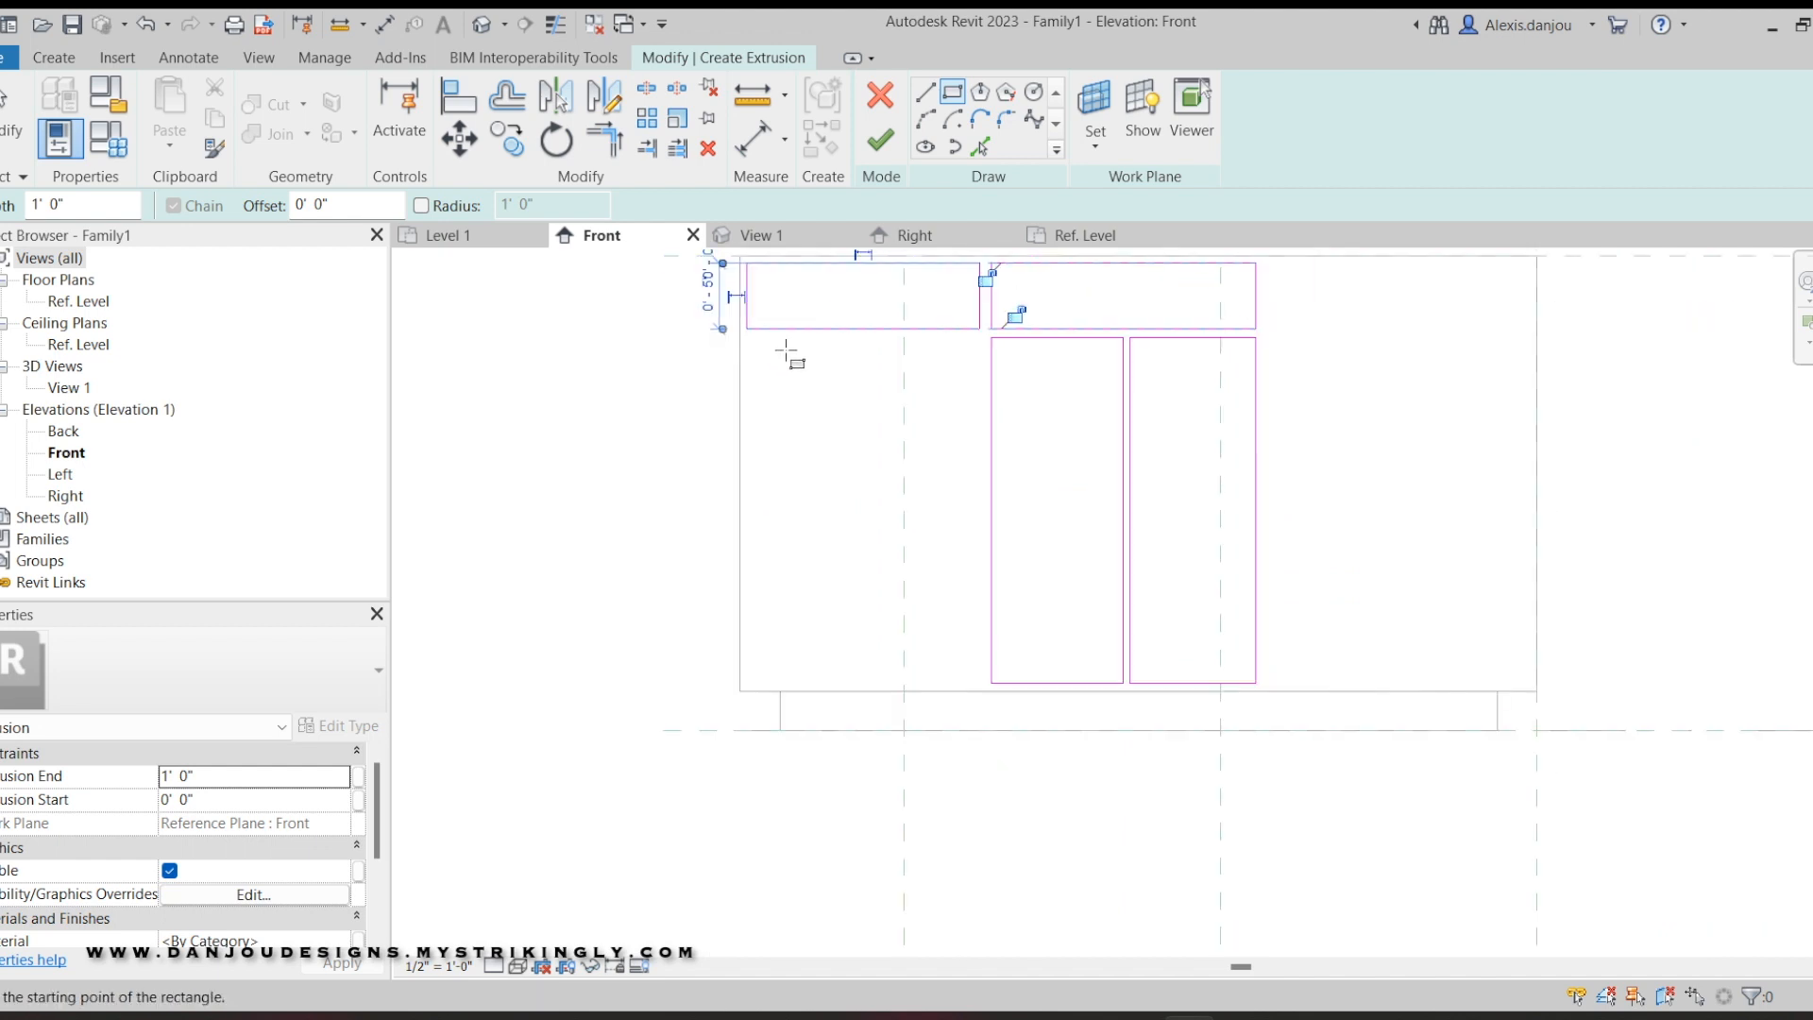
{"action": "key", "text": "Escape"}
Copy the left drawer rectangle downward four times at about 6" spacing to form a column of five drawers.
{"action": "scroll", "coordinate": [639, 462], "scroll_direction": "down", "scroll_amount": 2}
{"action": "scroll", "coordinate": [733, 393], "scroll_direction": "up", "scroll_amount": 3}
{"action": "left_click_drag", "start_coordinate": [674, 358], "coordinate": [980, 508]}
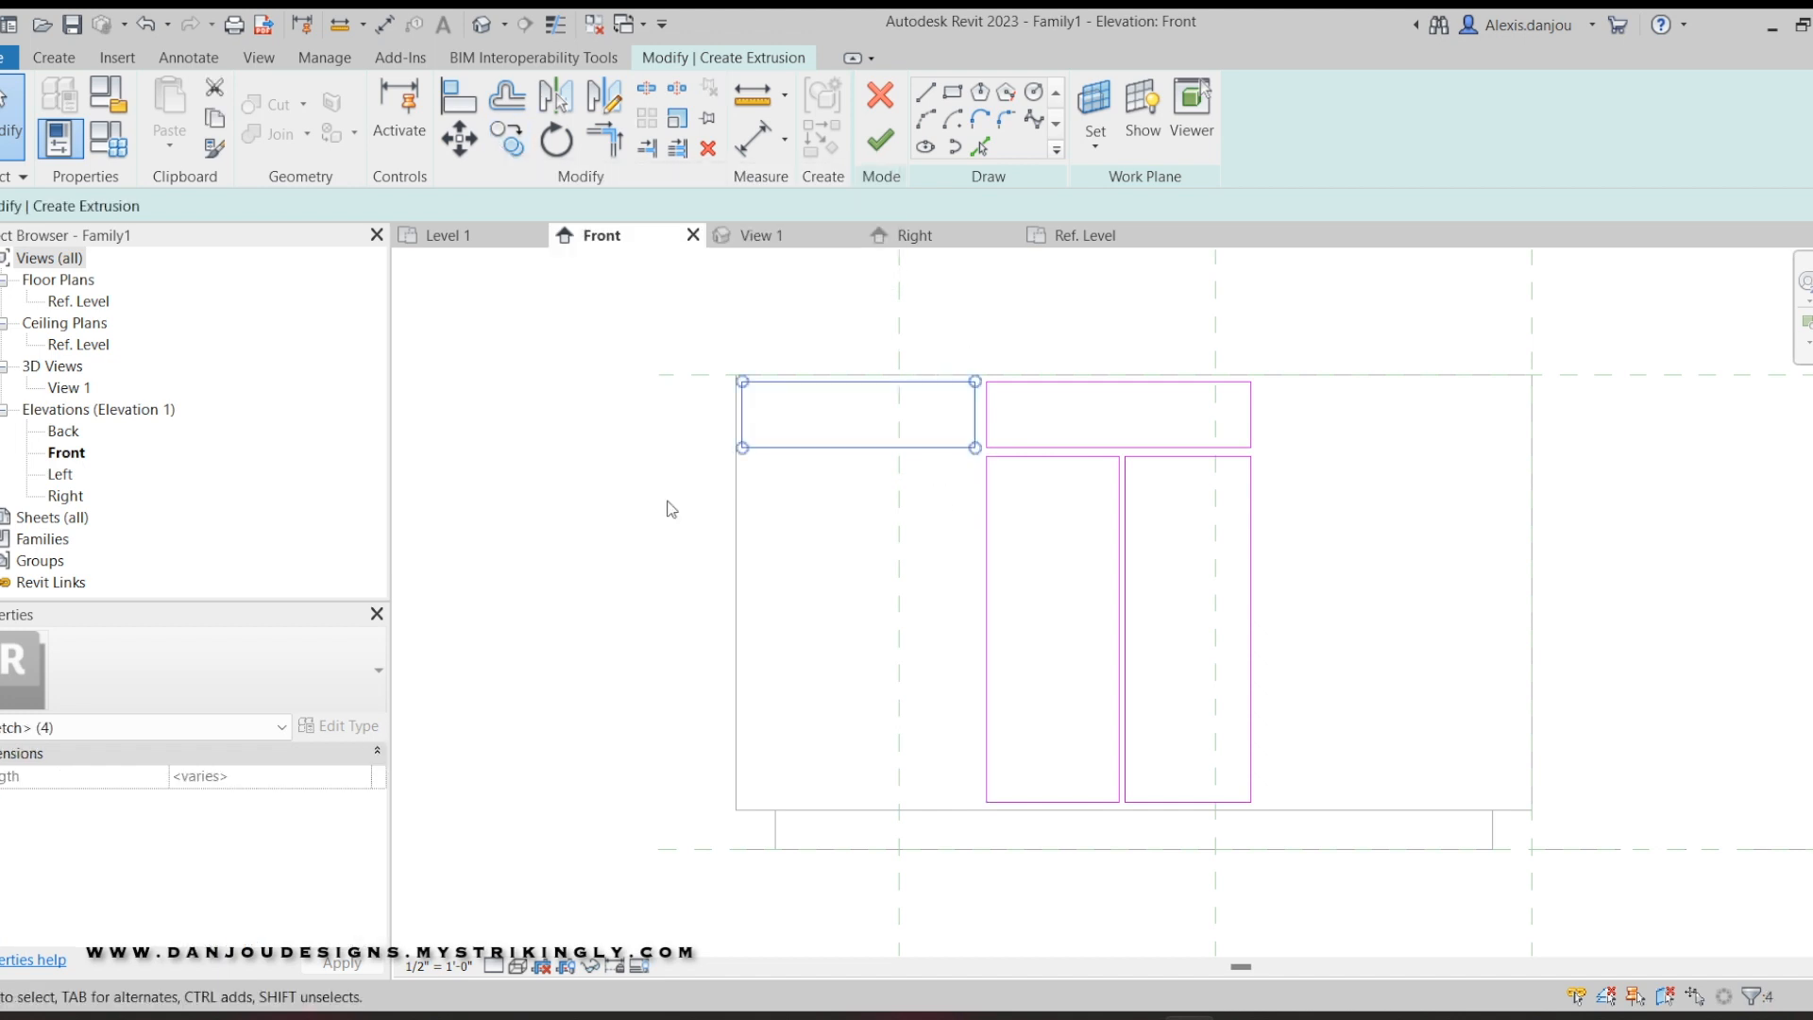
{"action": "key", "text": "c"}
{"action": "key", "text": "o"}
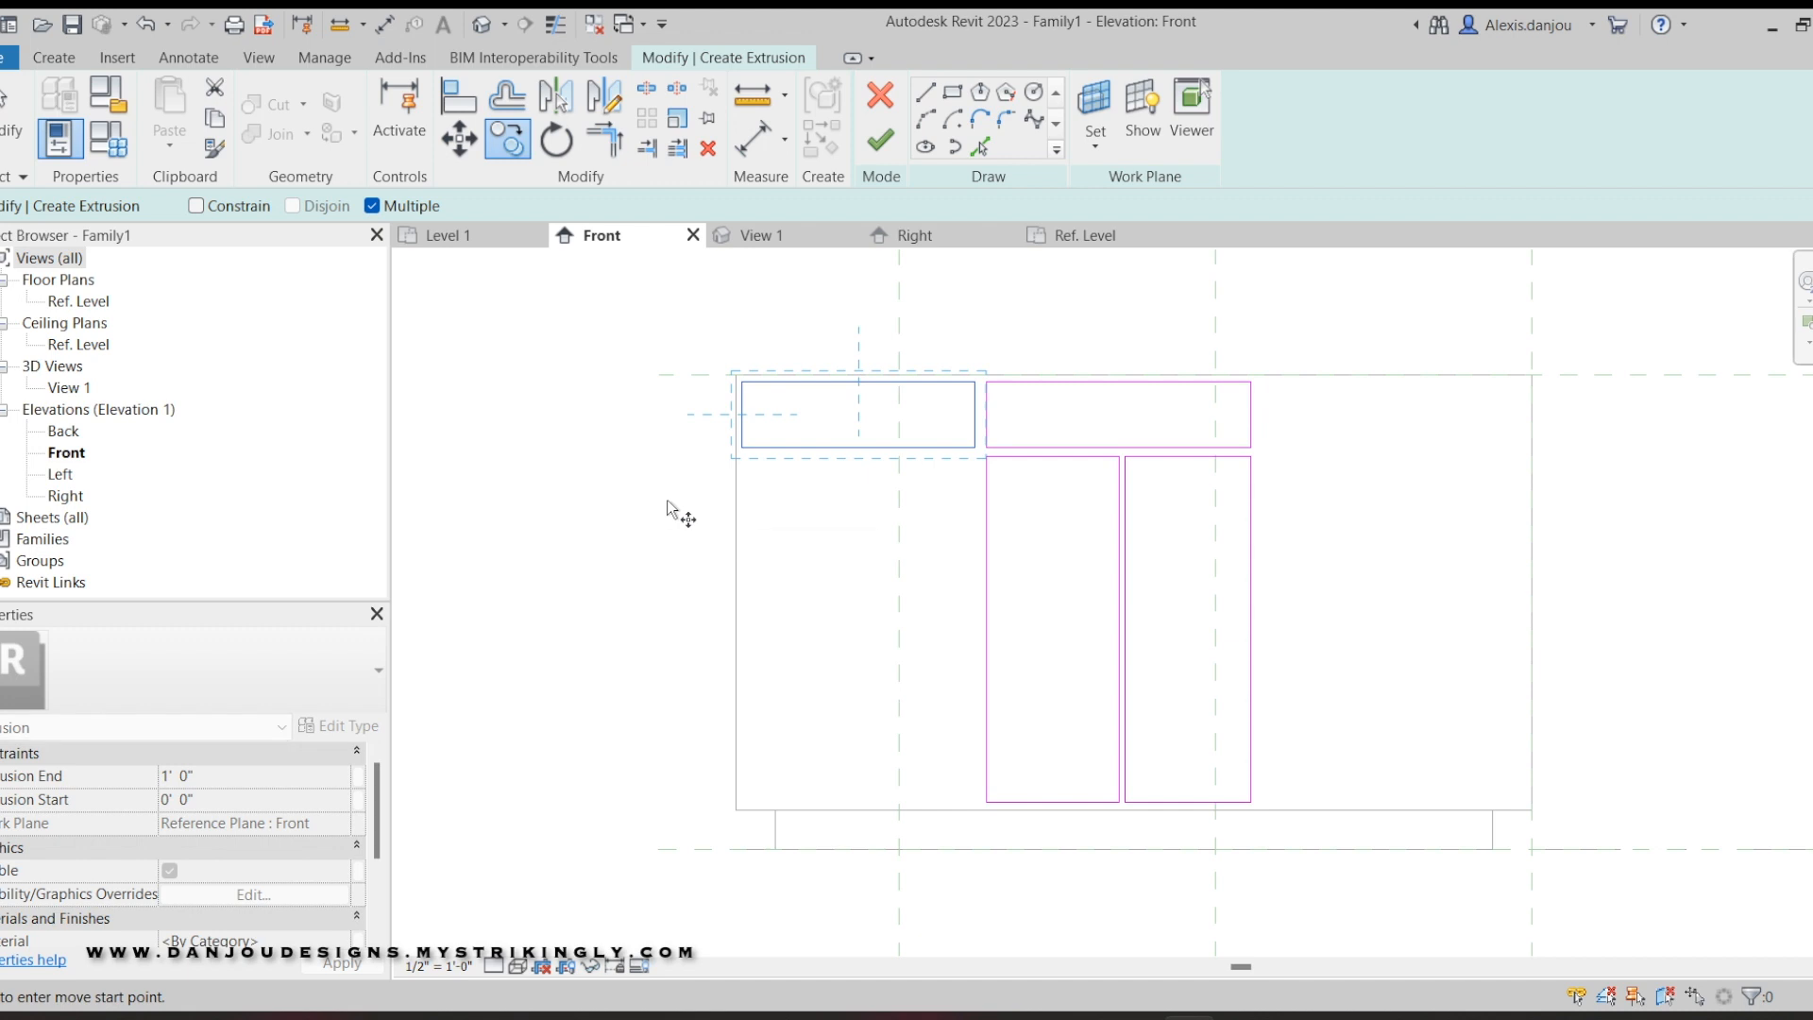
{"action": "left_click", "coordinate": [858, 382]}
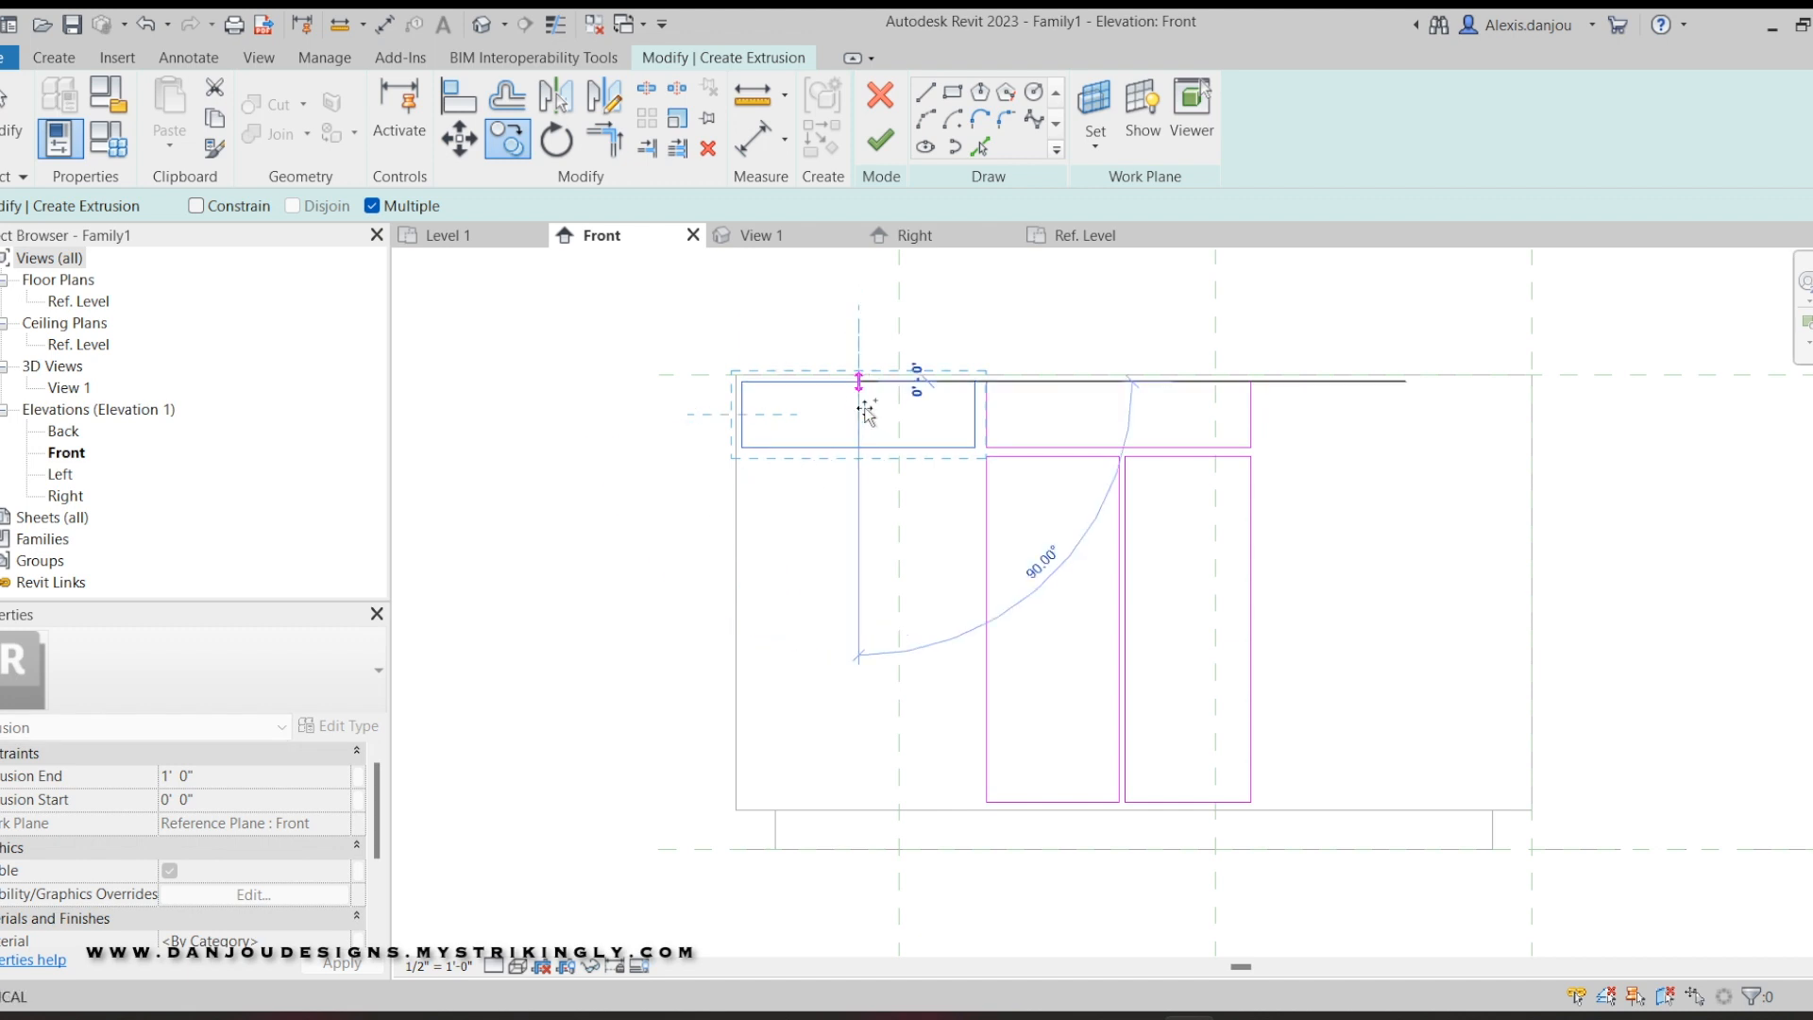
{"action": "scroll", "coordinate": [866, 458], "scroll_direction": "up", "scroll_amount": 2}
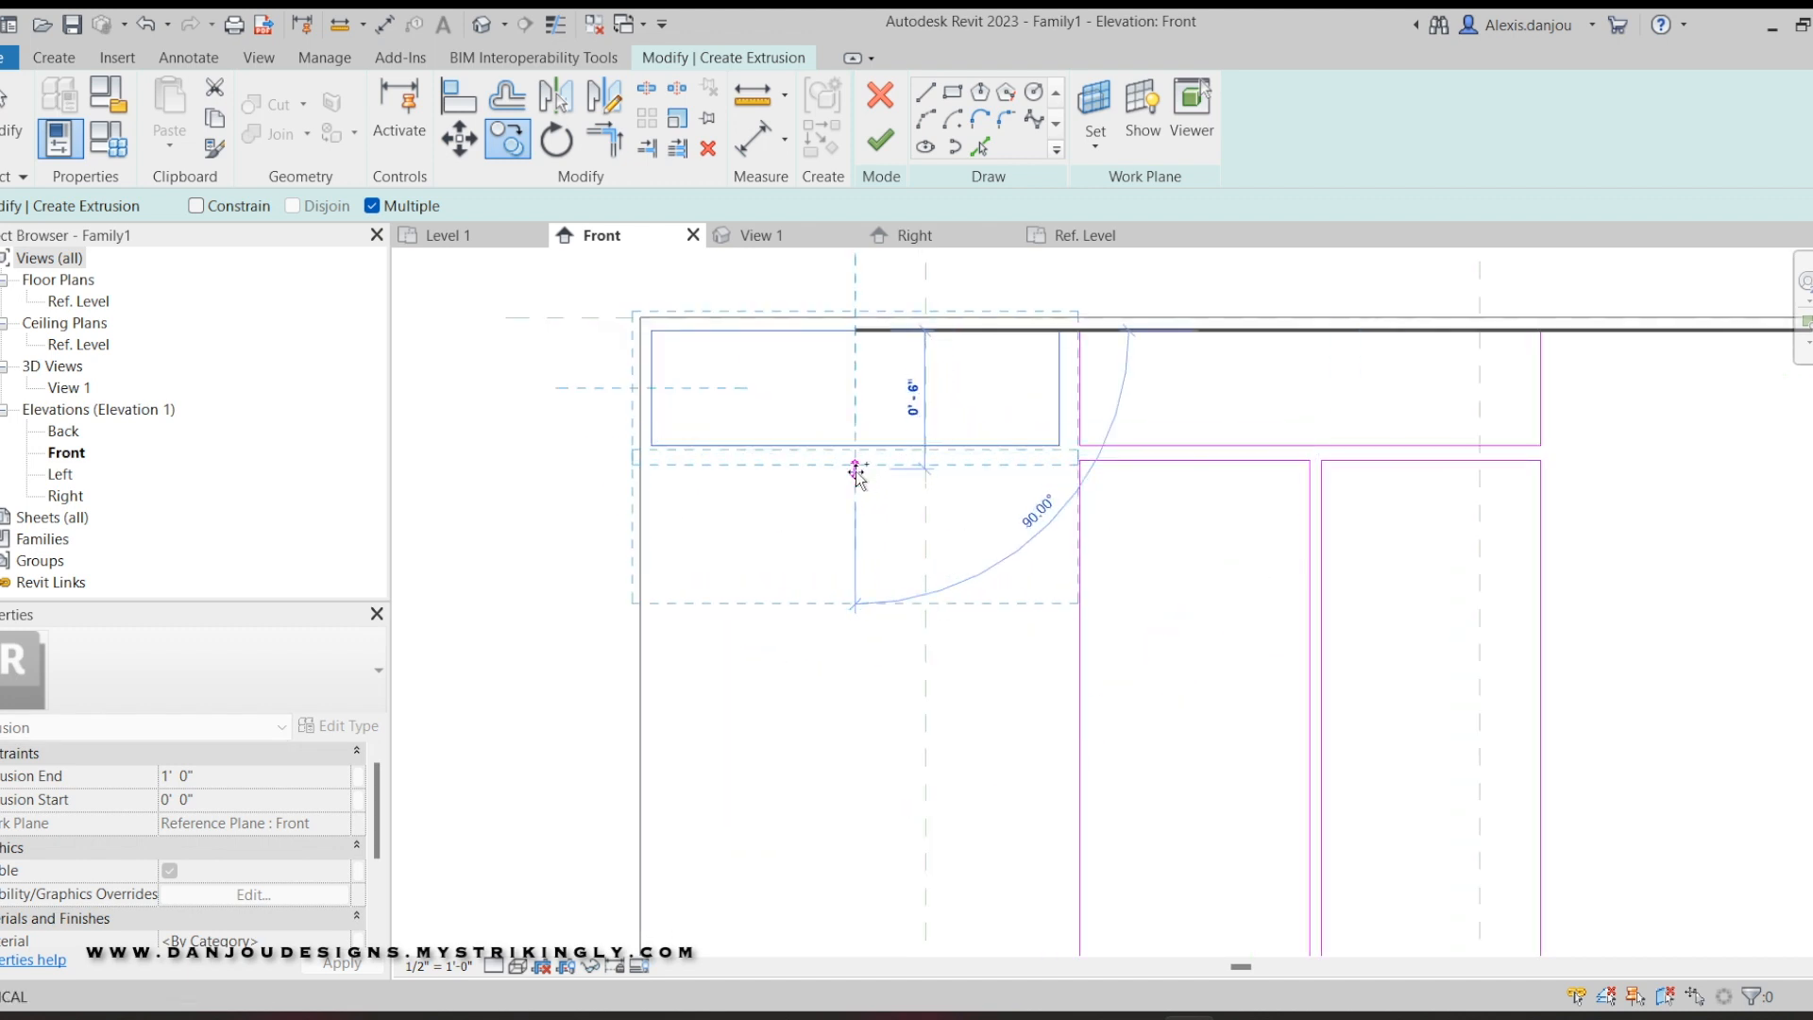
{"action": "scroll", "coordinate": [864, 567], "scroll_direction": "down", "scroll_amount": 2}
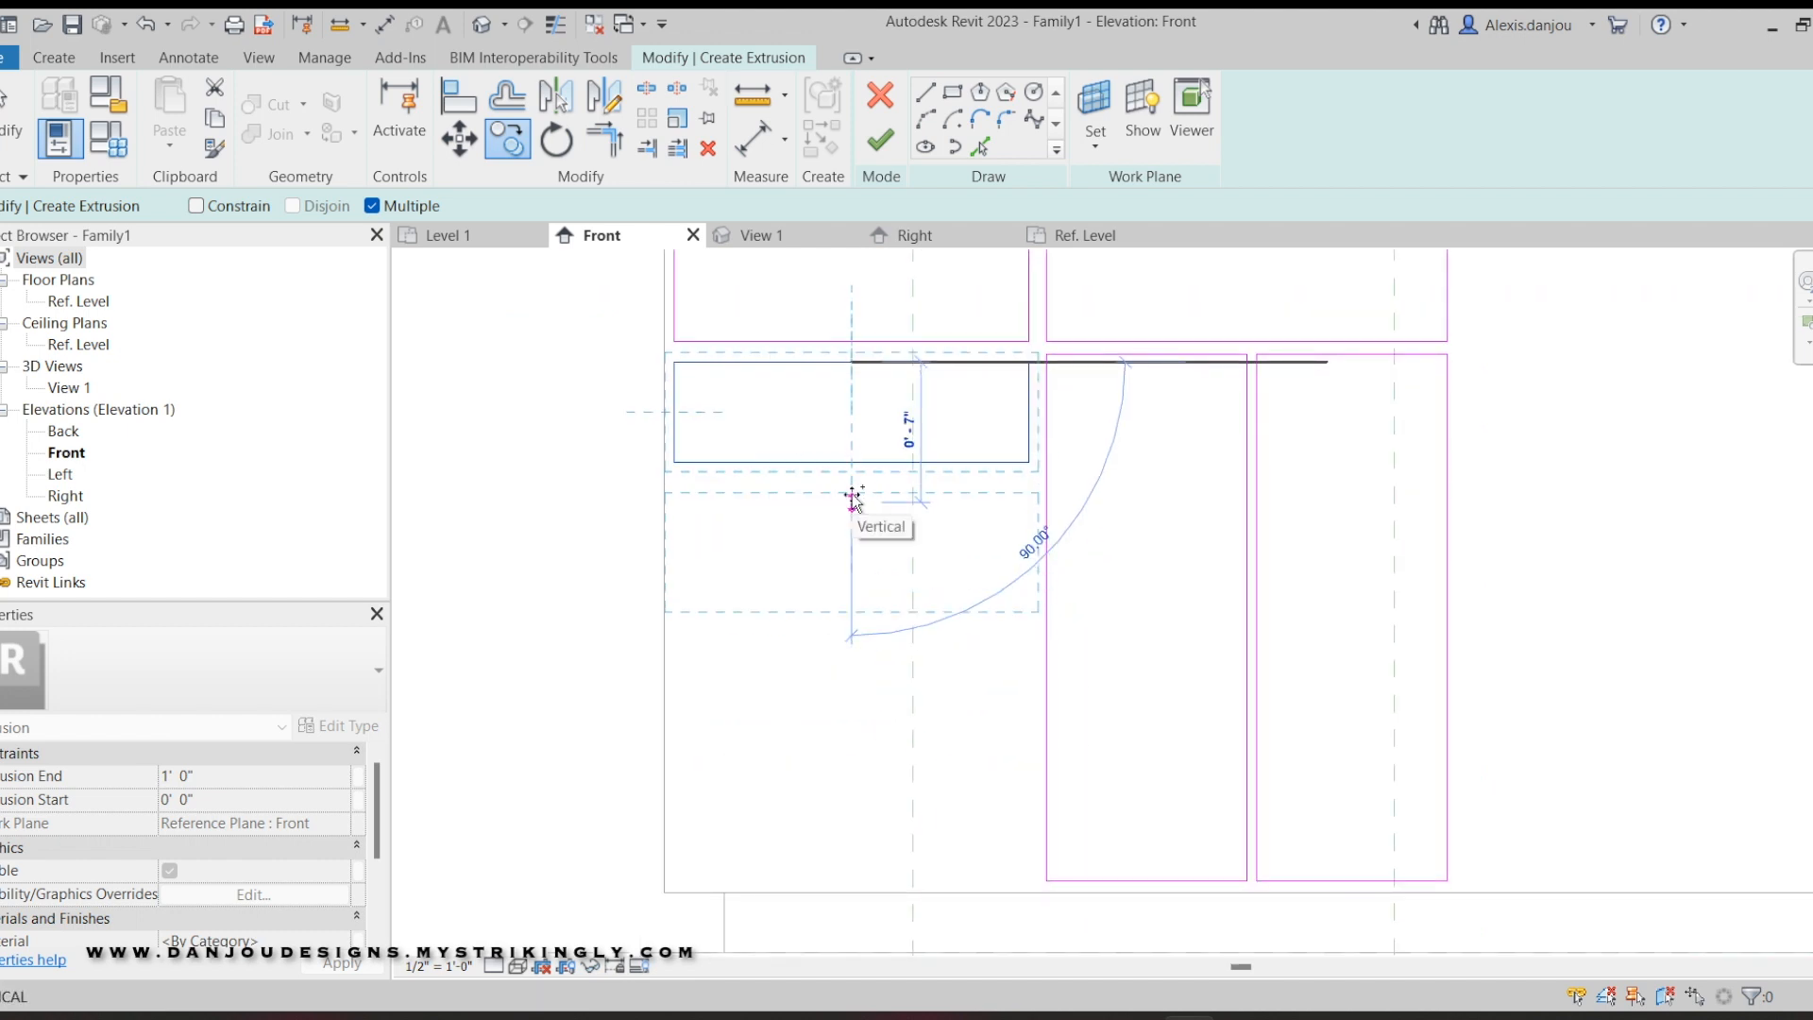
{"action": "left_click", "coordinate": [851, 488]}
{"action": "middle_click_drag", "start_coordinate": [871, 515], "coordinate": [873, 380]}
{"action": "left_click", "coordinate": [853, 467]}
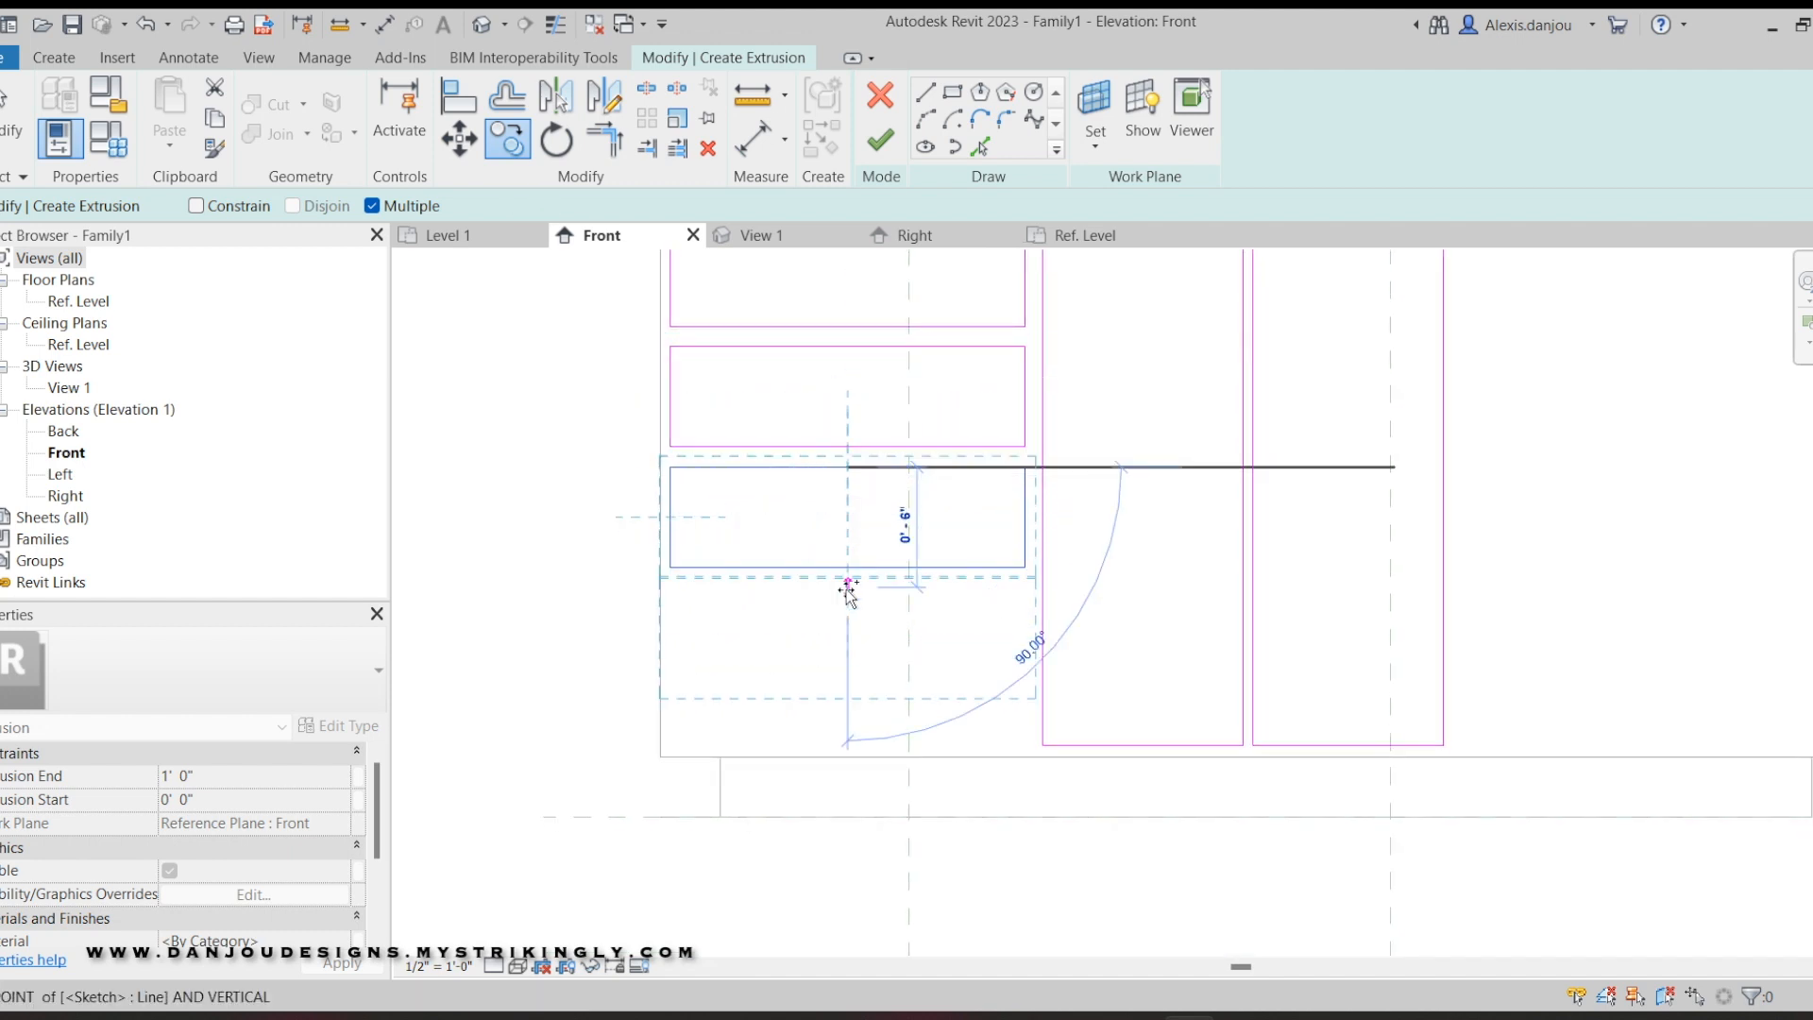
{"action": "left_click", "coordinate": [847, 594]}
Place five more drawer copies in a column right of the doors, level with the left-hand drawers, and end the copying.
{"action": "scroll", "coordinate": [1180, 609], "scroll_direction": "down", "scroll_amount": 1}
{"action": "middle_click_drag", "start_coordinate": [1166, 593], "coordinate": [726, 597]}
{"action": "middle_click_drag", "start_coordinate": [939, 544], "coordinate": [883, 792]}
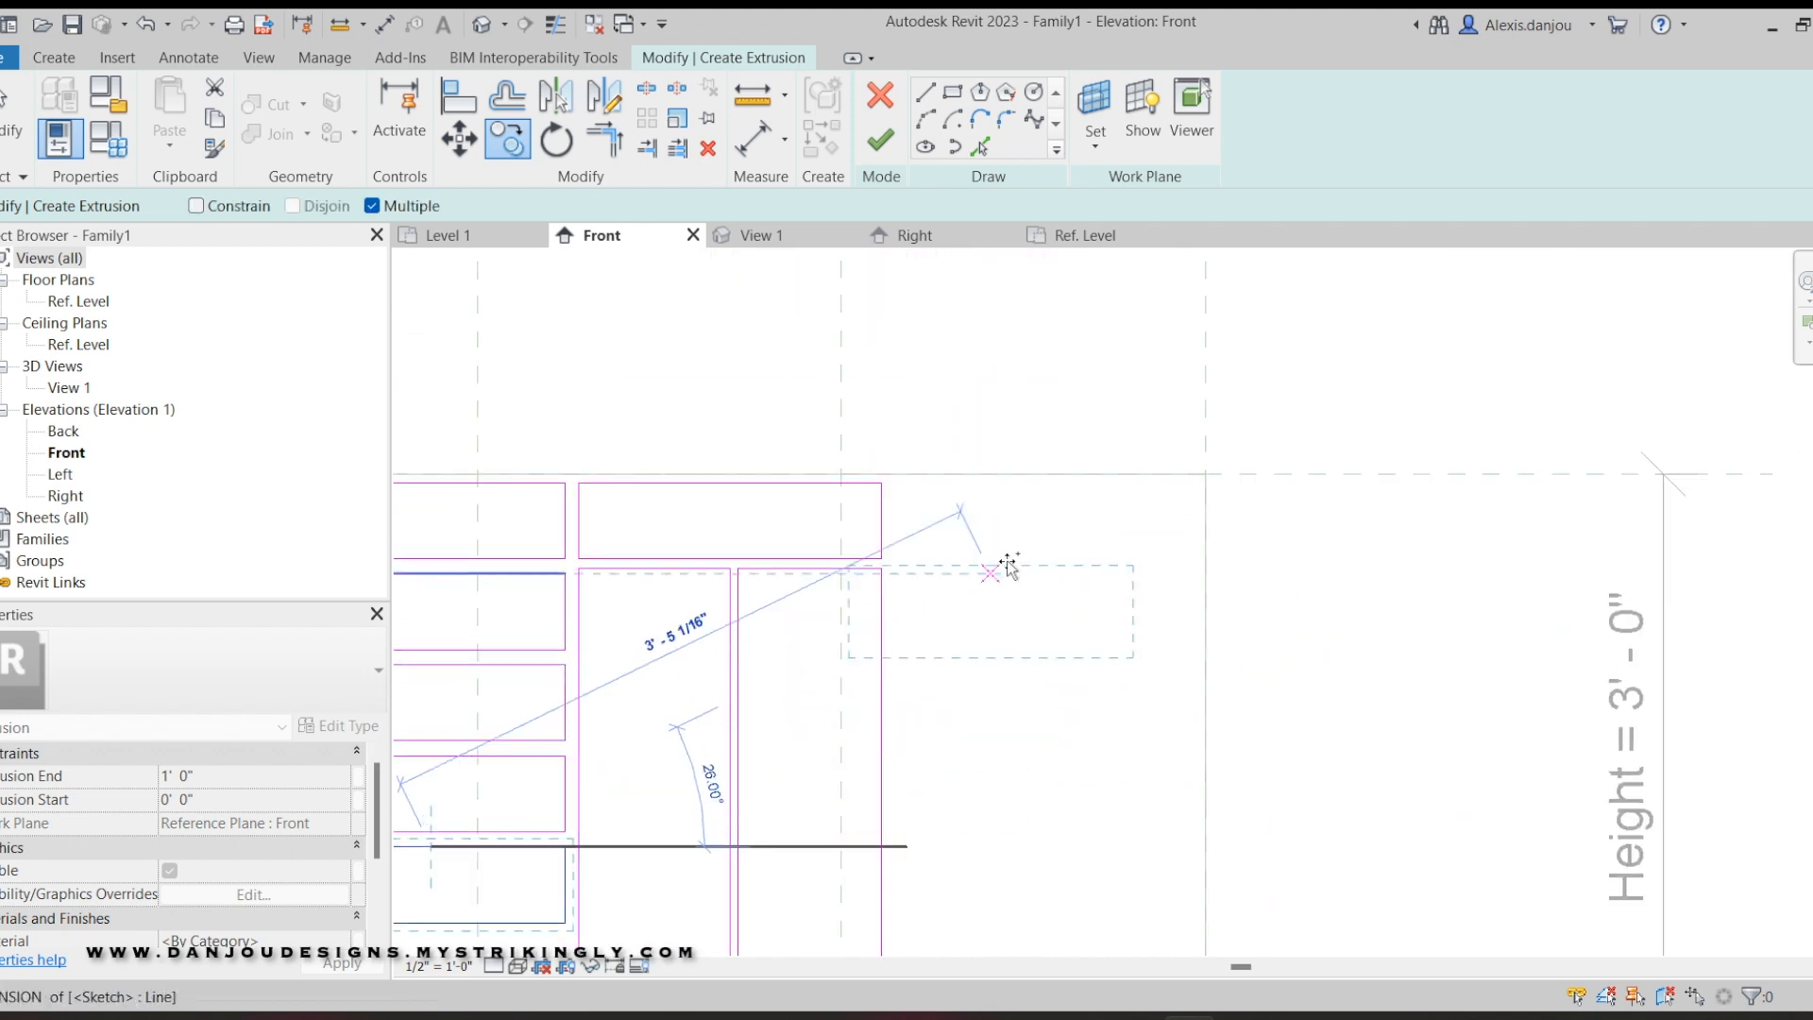
{"action": "left_click", "coordinate": [1050, 485]}
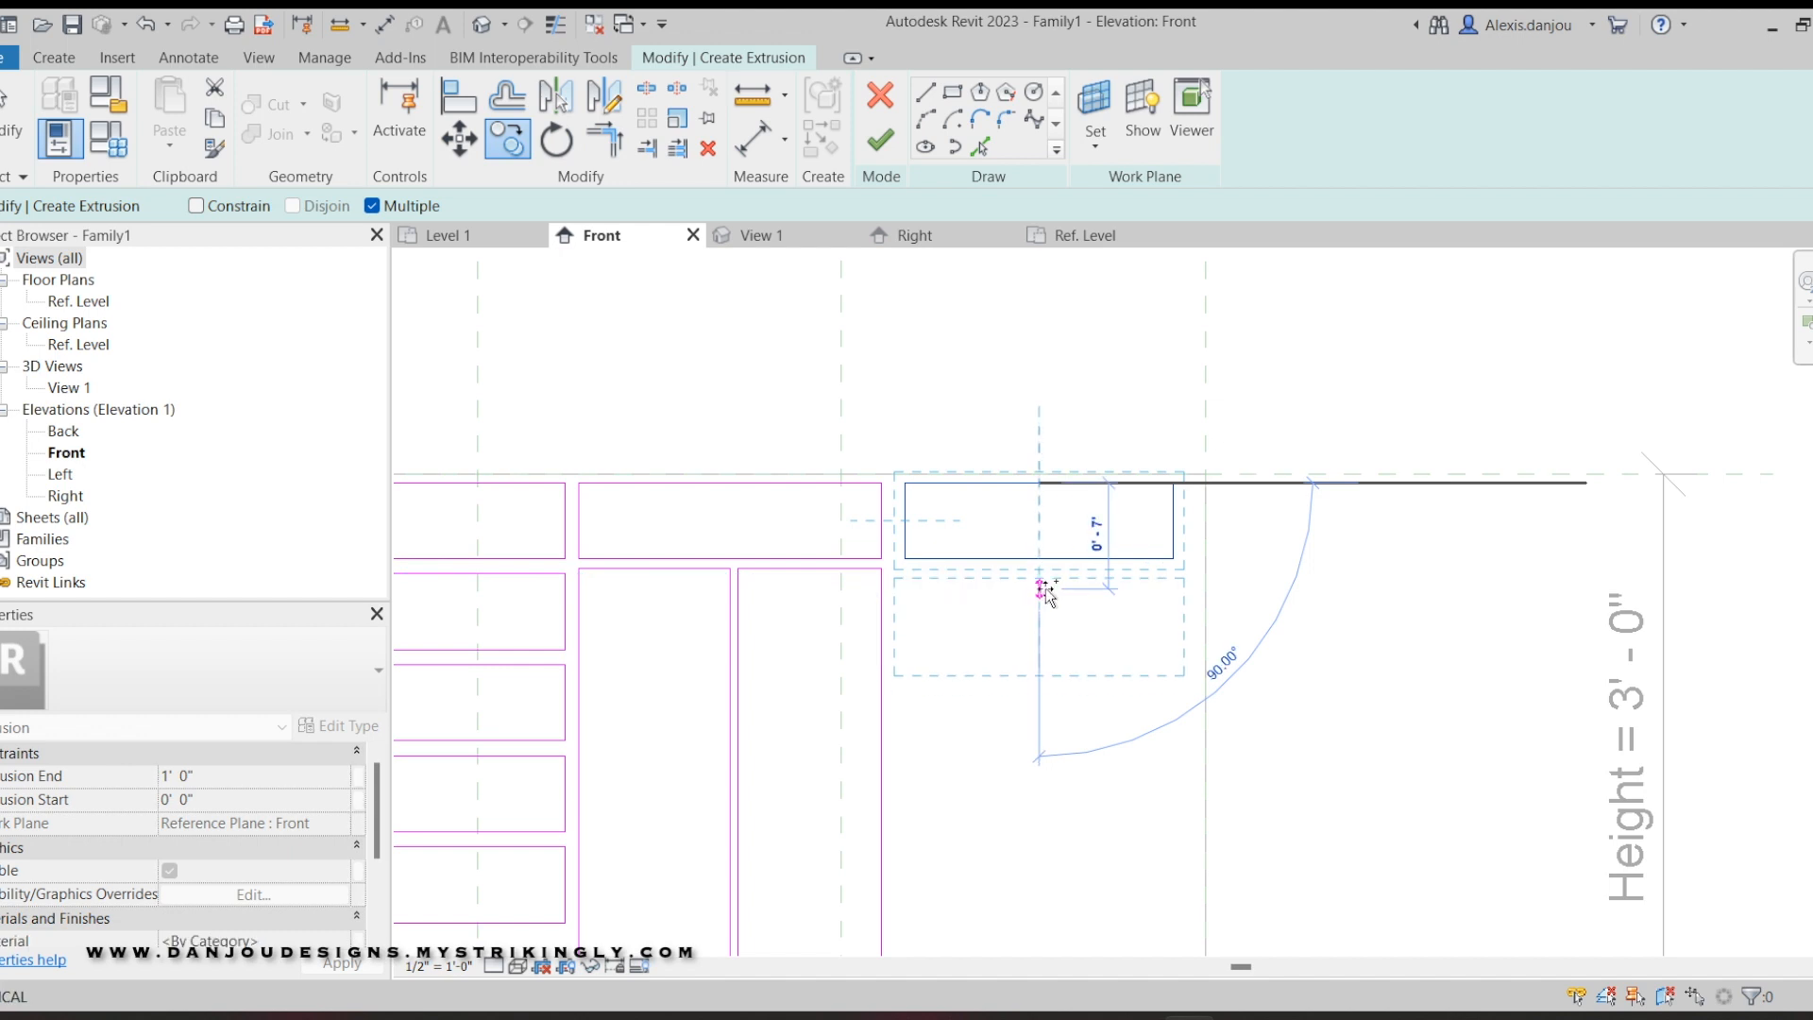
{"action": "left_click", "coordinate": [1042, 573]}
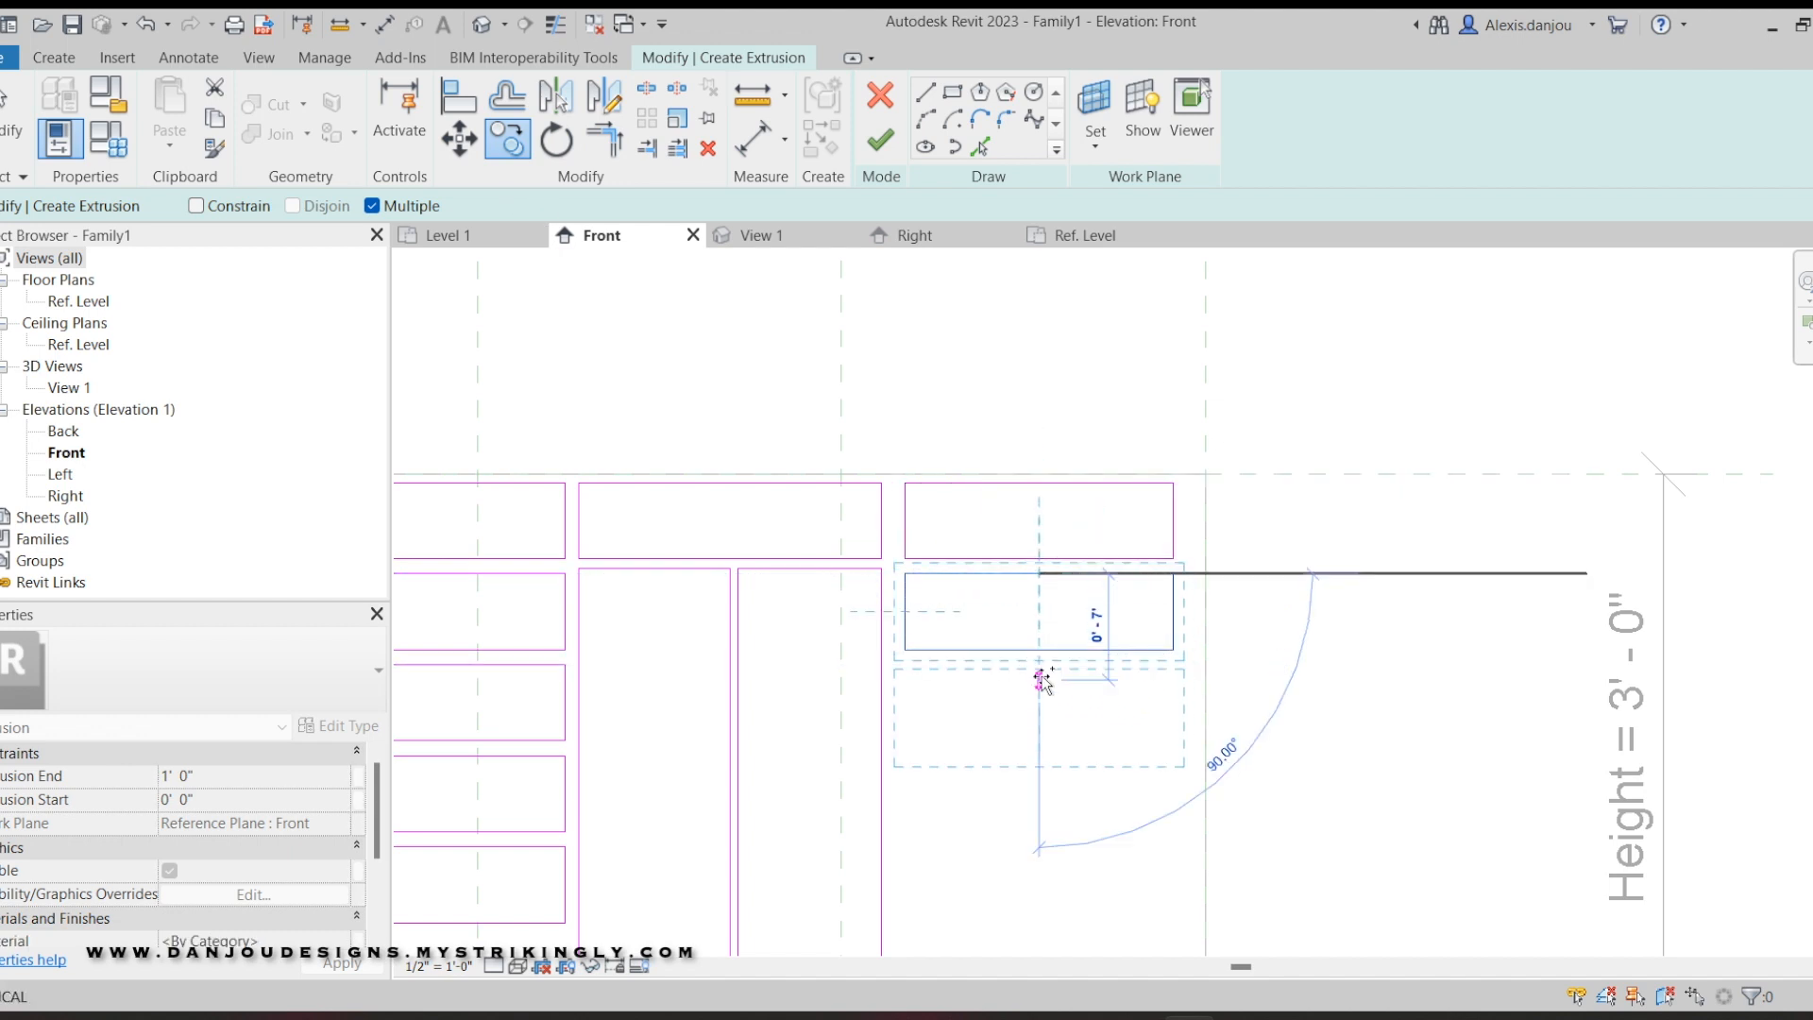
{"action": "left_click", "coordinate": [1040, 664]}
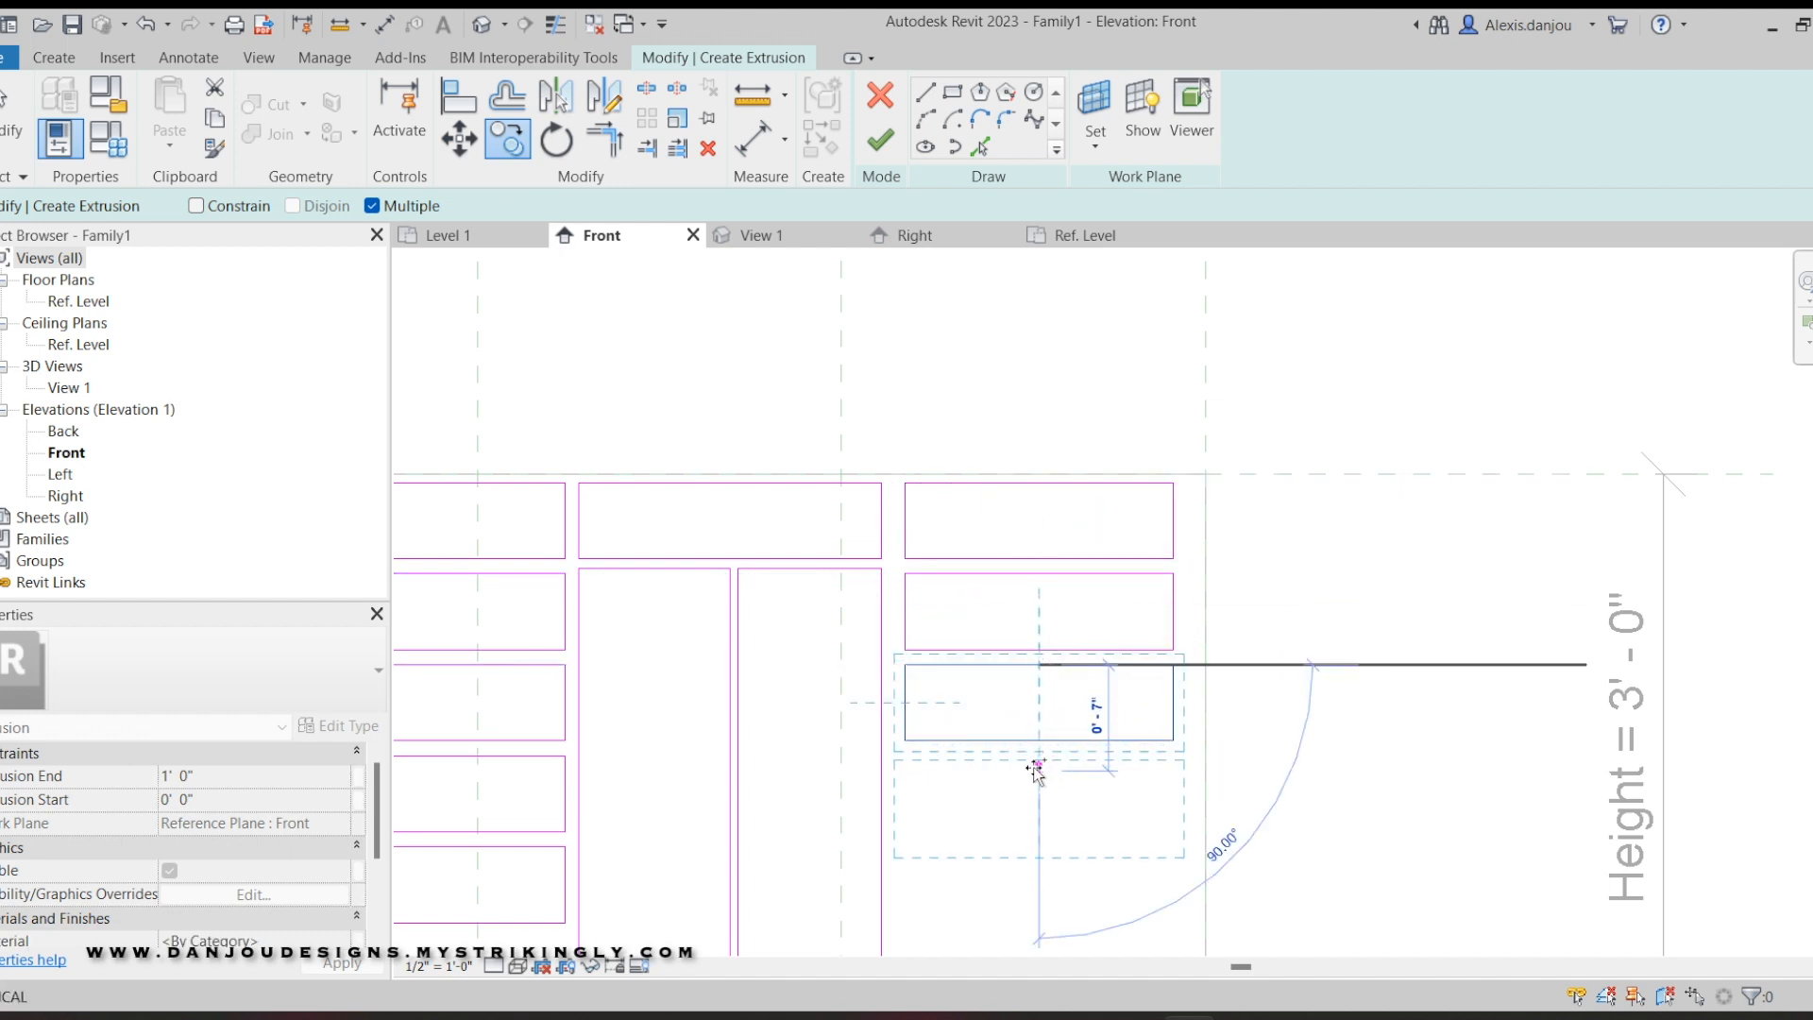
{"action": "left_click", "coordinate": [1038, 758]}
{"action": "middle_click_drag", "start_coordinate": [1044, 730], "coordinate": [1087, 472]}
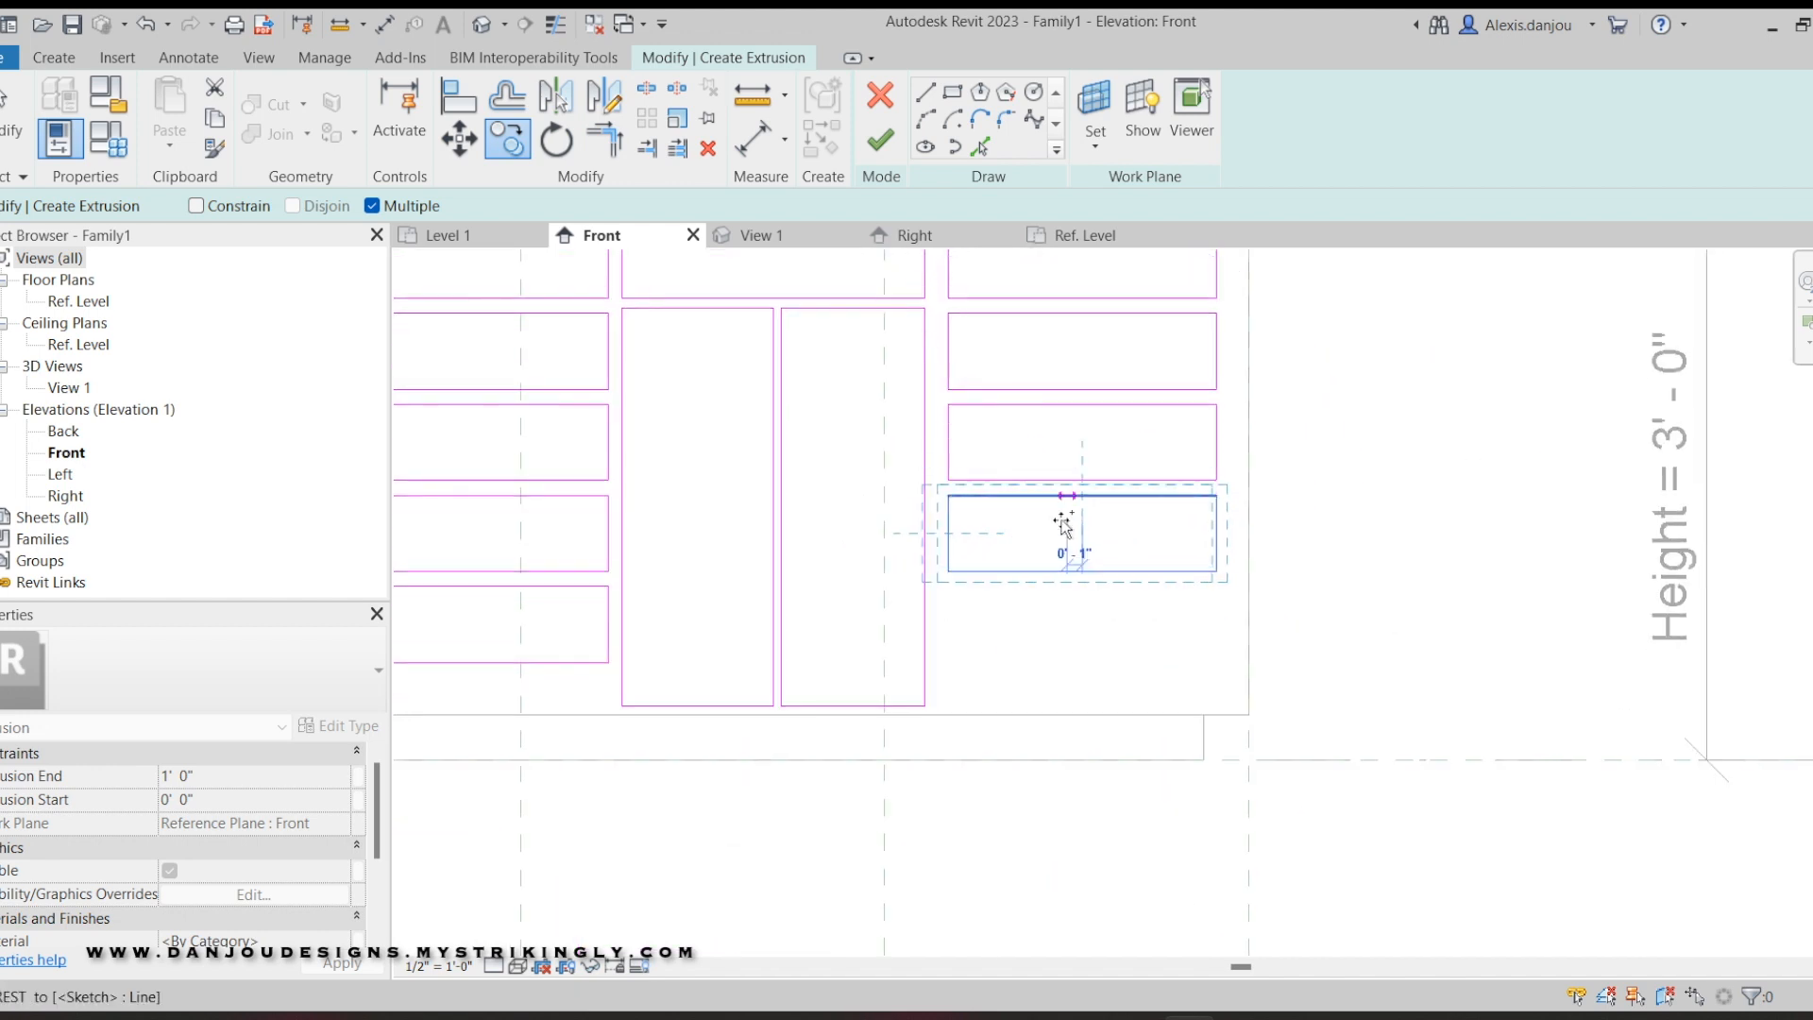
{"action": "left_click", "coordinate": [1068, 591]}
{"action": "right_click", "coordinate": [910, 460]}
{"action": "left_click", "coordinate": [909, 460]}
Lower the bottom edge of the lowest left drawer rectangle to make it 7 3/4" high, nearly level with the doors' bottom.
{"action": "scroll", "coordinate": [711, 529], "scroll_direction": "down", "scroll_amount": 2}
{"action": "middle_click_drag", "start_coordinate": [642, 604], "coordinate": [1056, 597]}
{"action": "scroll", "coordinate": [944, 624], "scroll_direction": "up", "scroll_amount": 2}
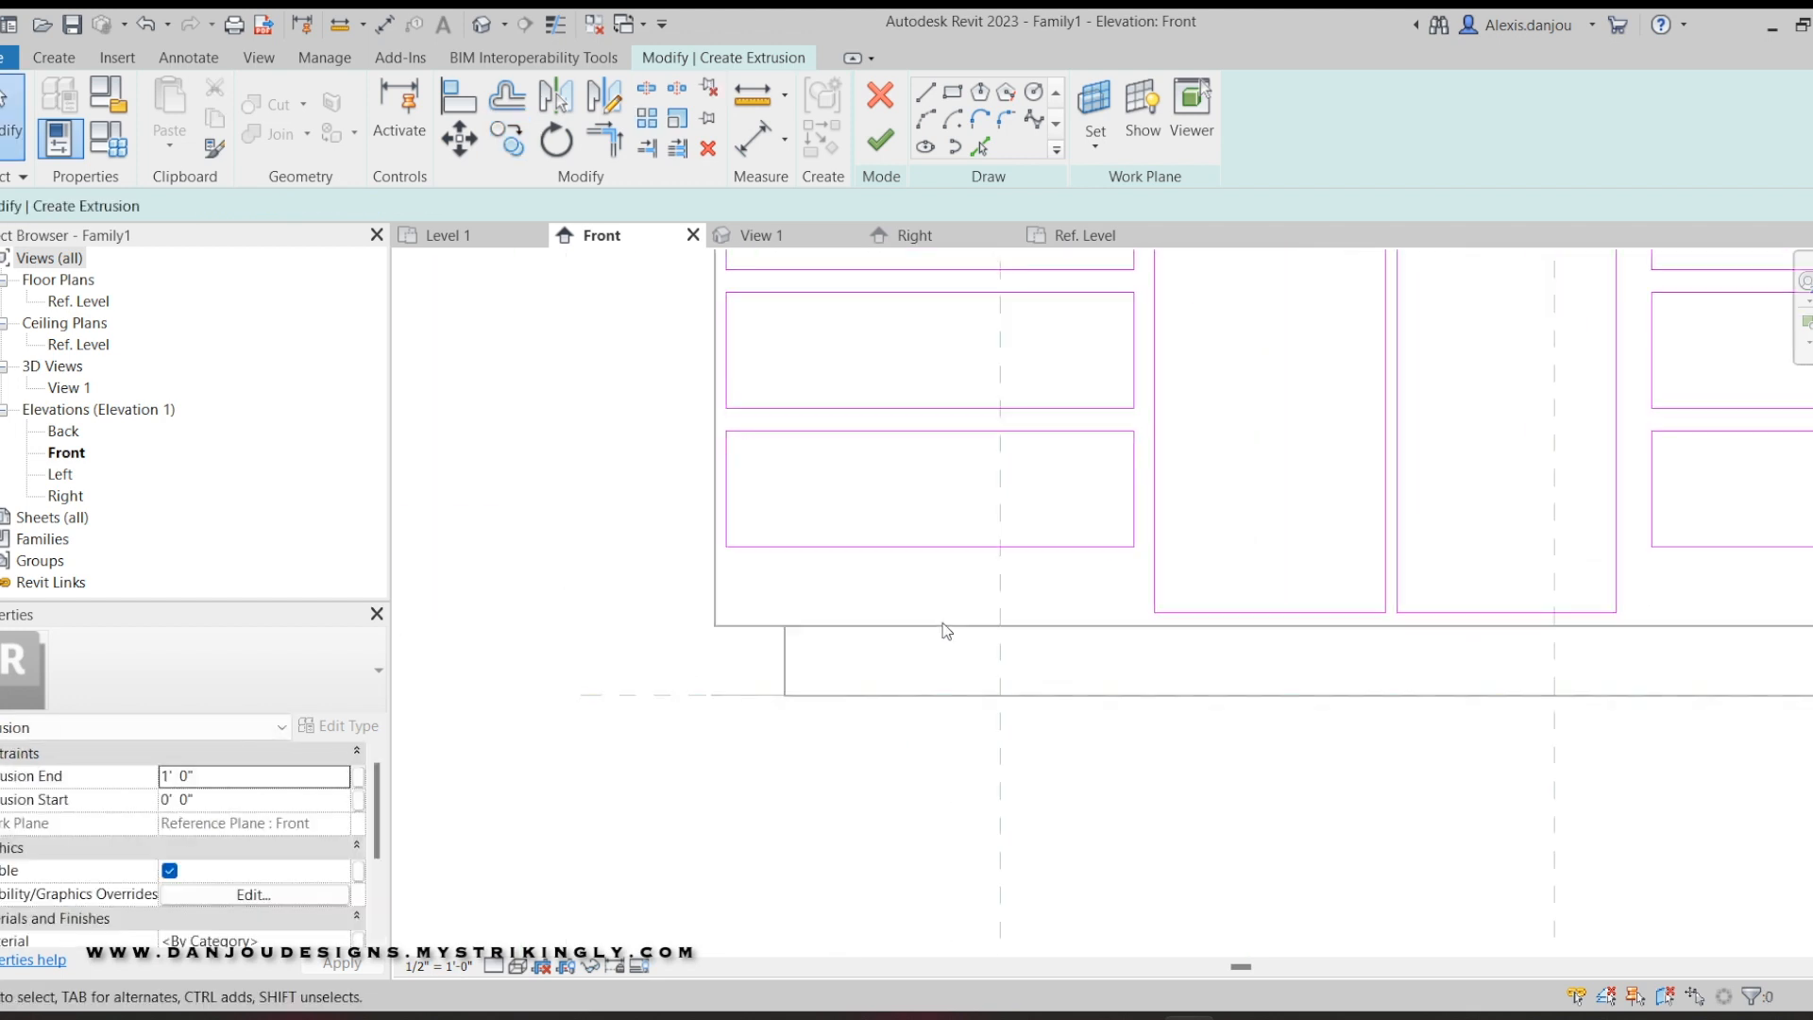
{"action": "left_click", "coordinate": [882, 548]}
{"action": "left_click_drag", "start_coordinate": [882, 552], "coordinate": [882, 552]}
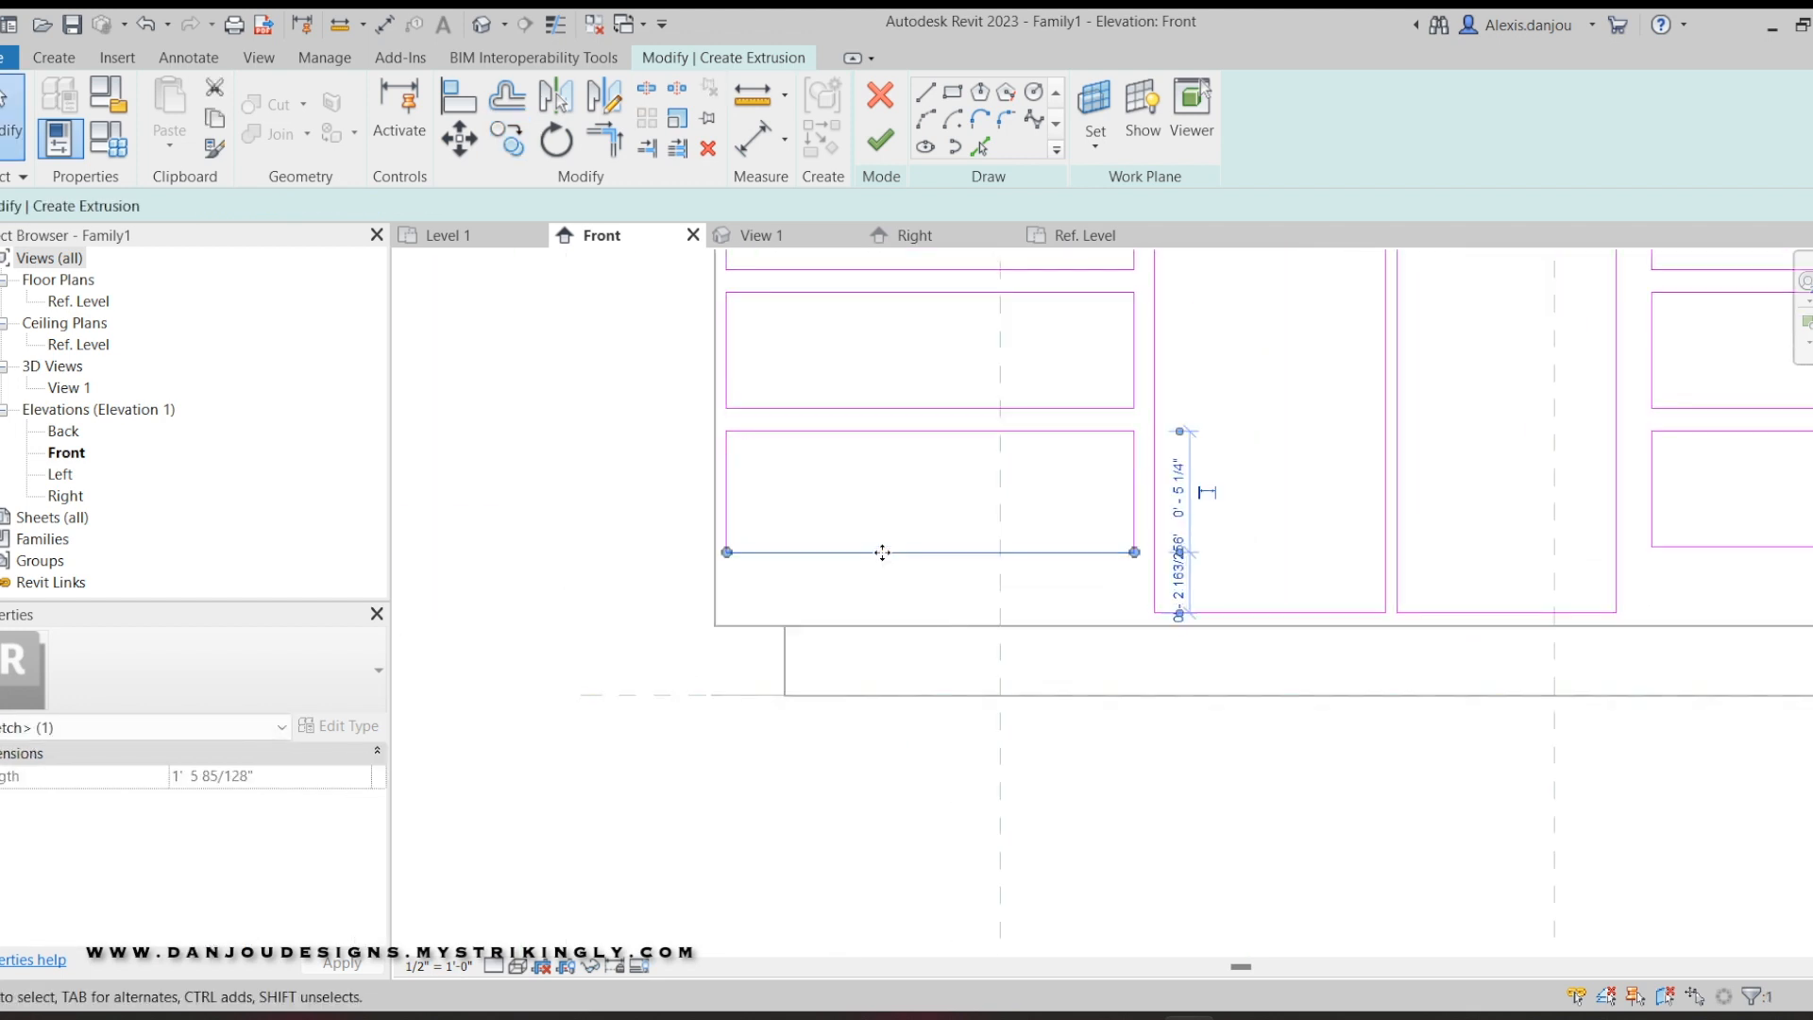
{"action": "key", "text": "Down"}
{"action": "key", "text": "Down"}
{"action": "key", "text": "Down"}
{"action": "key", "text": "Down"}
{"action": "key", "text": "Down"}
{"action": "key", "text": "Down"}
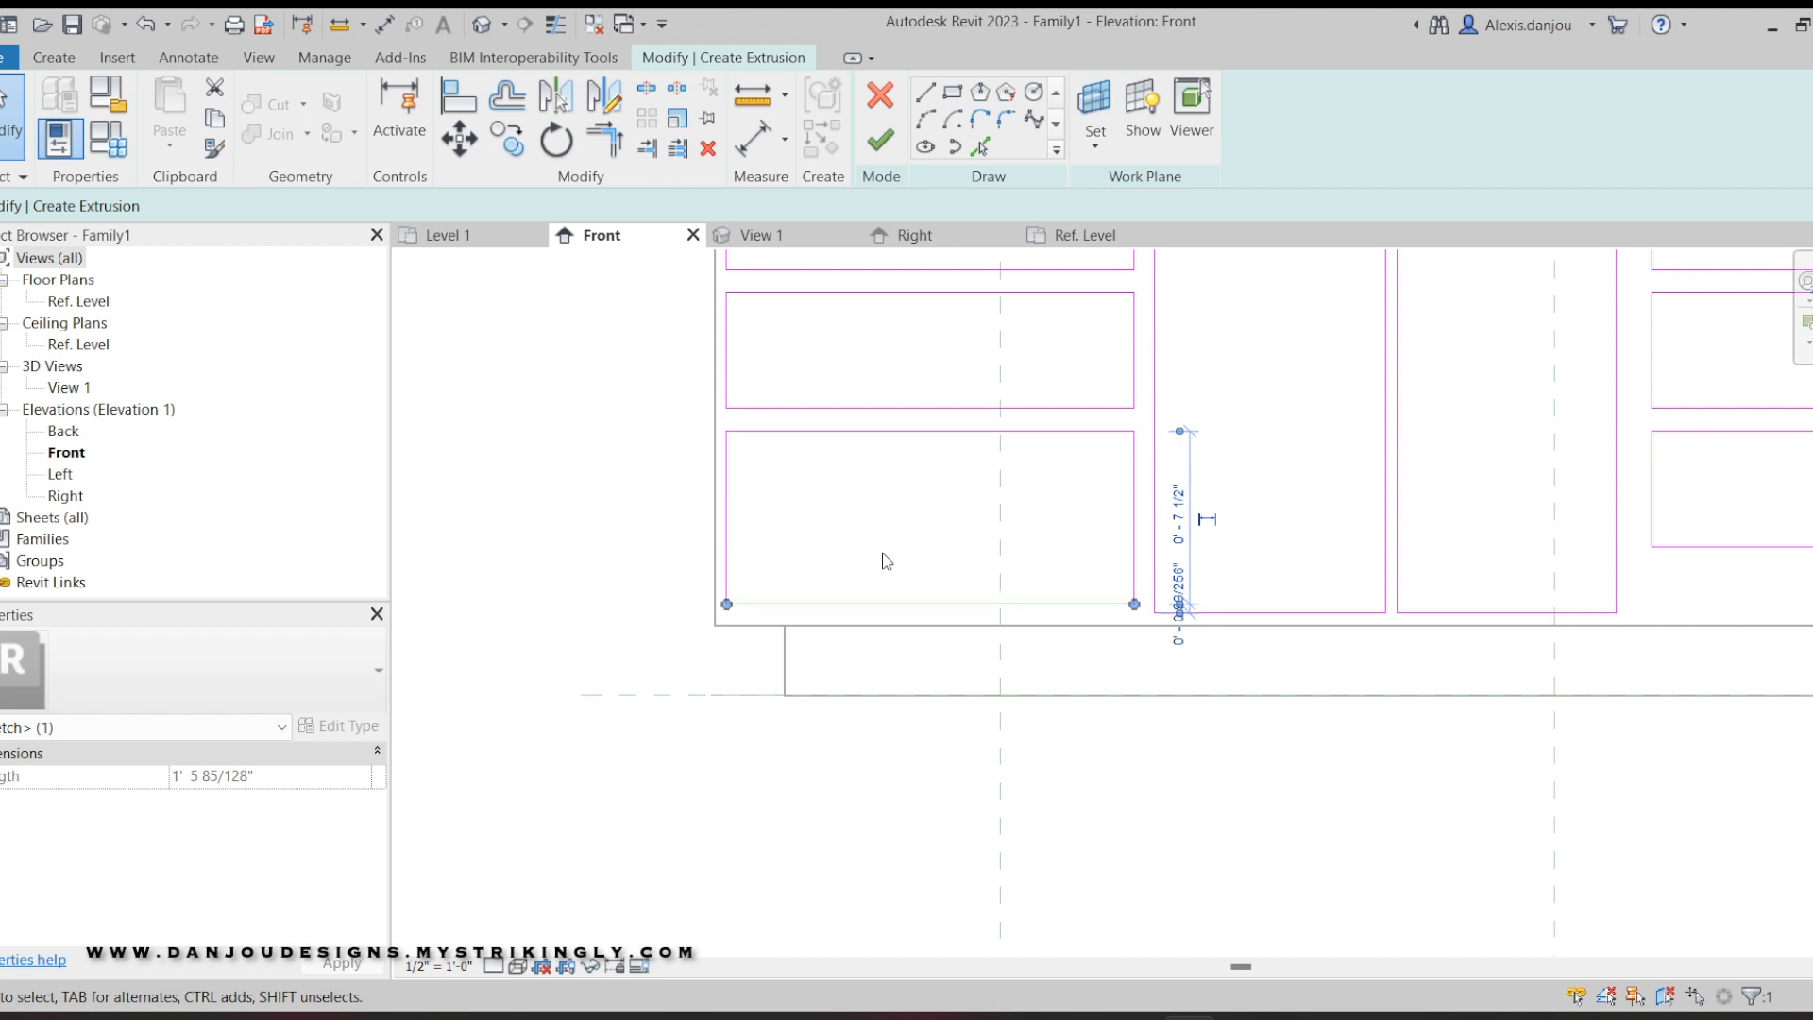
{"action": "key", "text": "Down"}
{"action": "key", "text": "Up"}
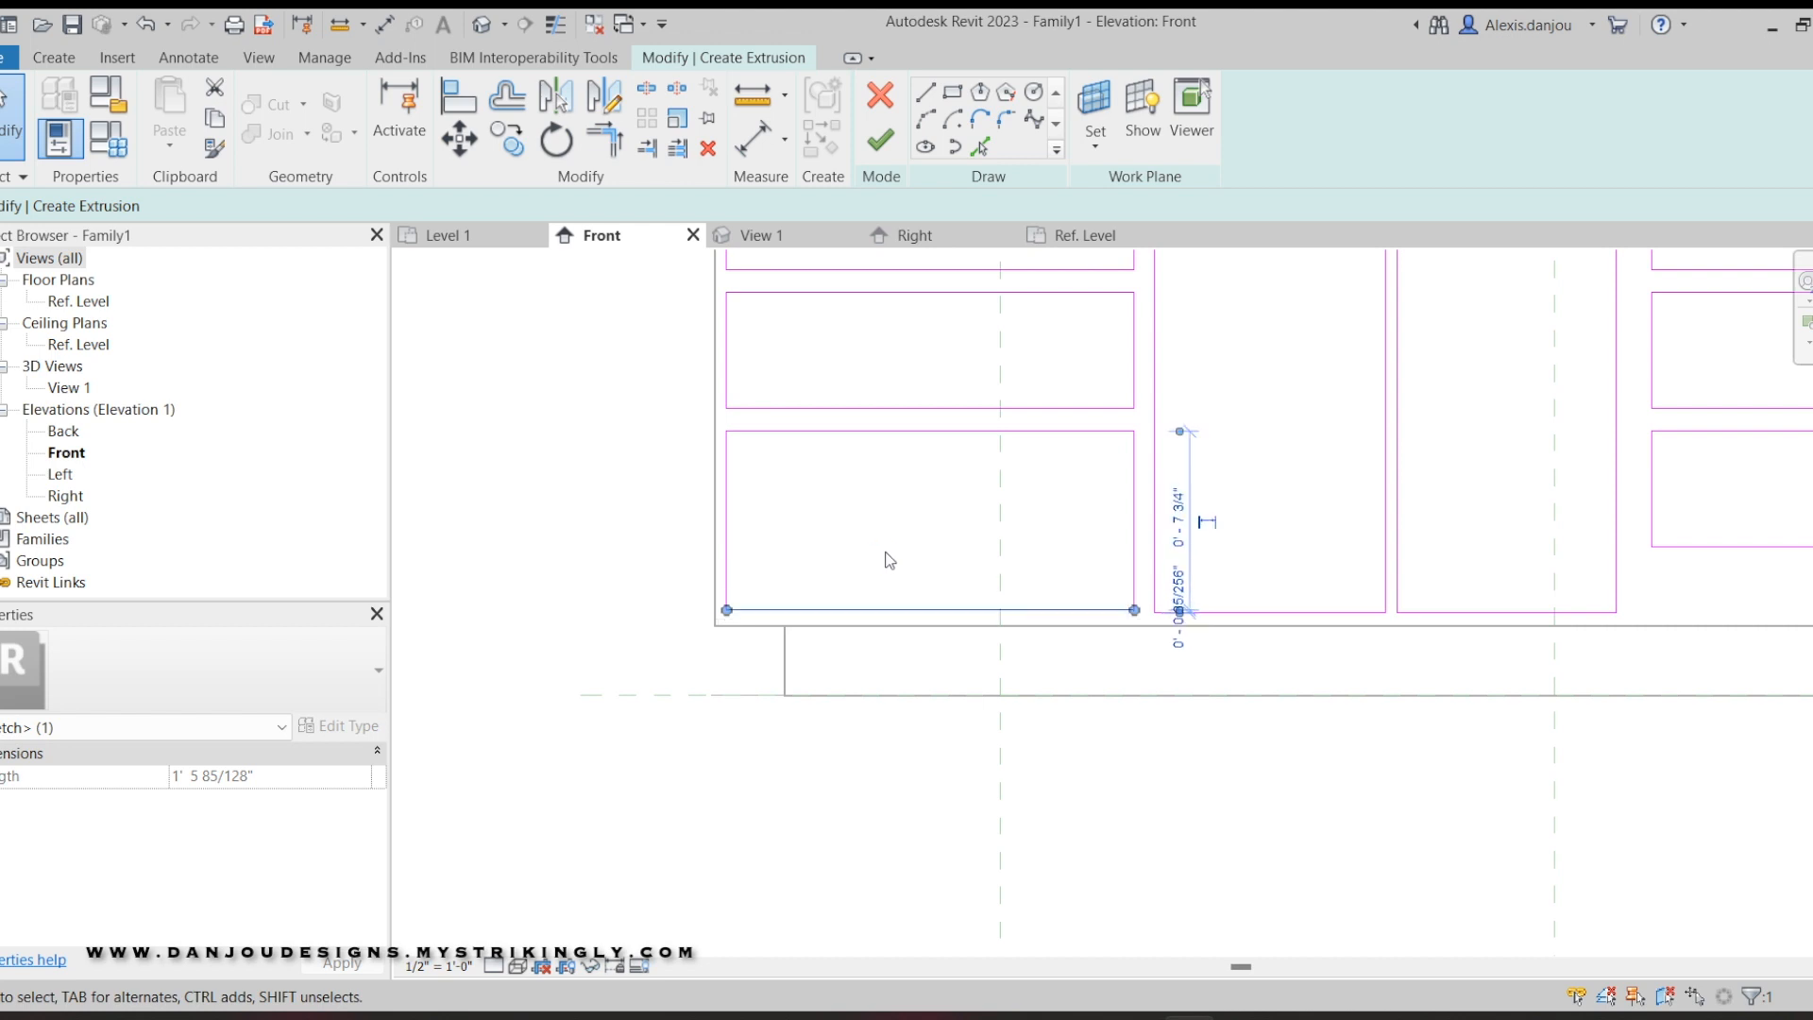
Lower the bottom edge of the lowest right drawer rectangle until it is level with the lowest left drawer.
{"action": "middle_click_drag", "start_coordinate": [1240, 578], "coordinate": [861, 591]}
{"action": "scroll", "coordinate": [860, 591], "scroll_direction": "down", "scroll_amount": 1}
{"action": "left_click", "coordinate": [1430, 566]}
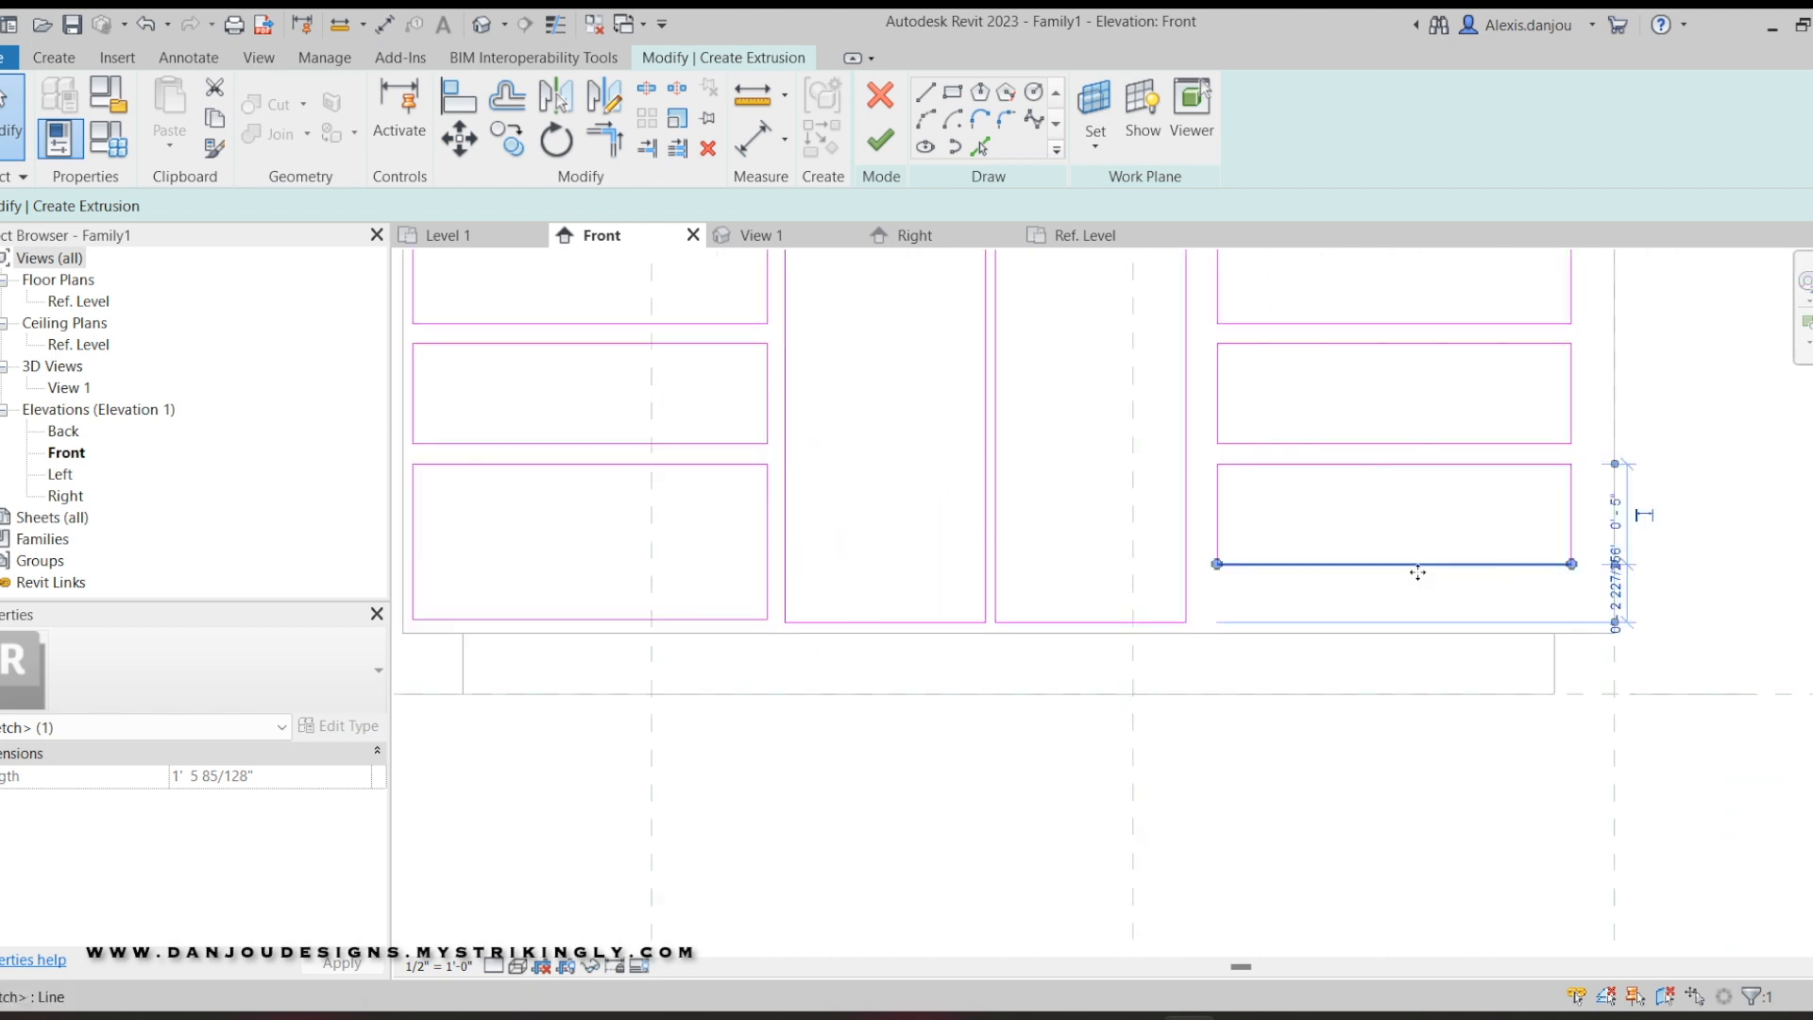
{"action": "key", "text": "Down"}
{"action": "key", "text": "Down"}
{"action": "key", "text": "Down"}
{"action": "key", "text": "Down"}
{"action": "key", "text": "Down"}
{"action": "key", "text": "Down"}
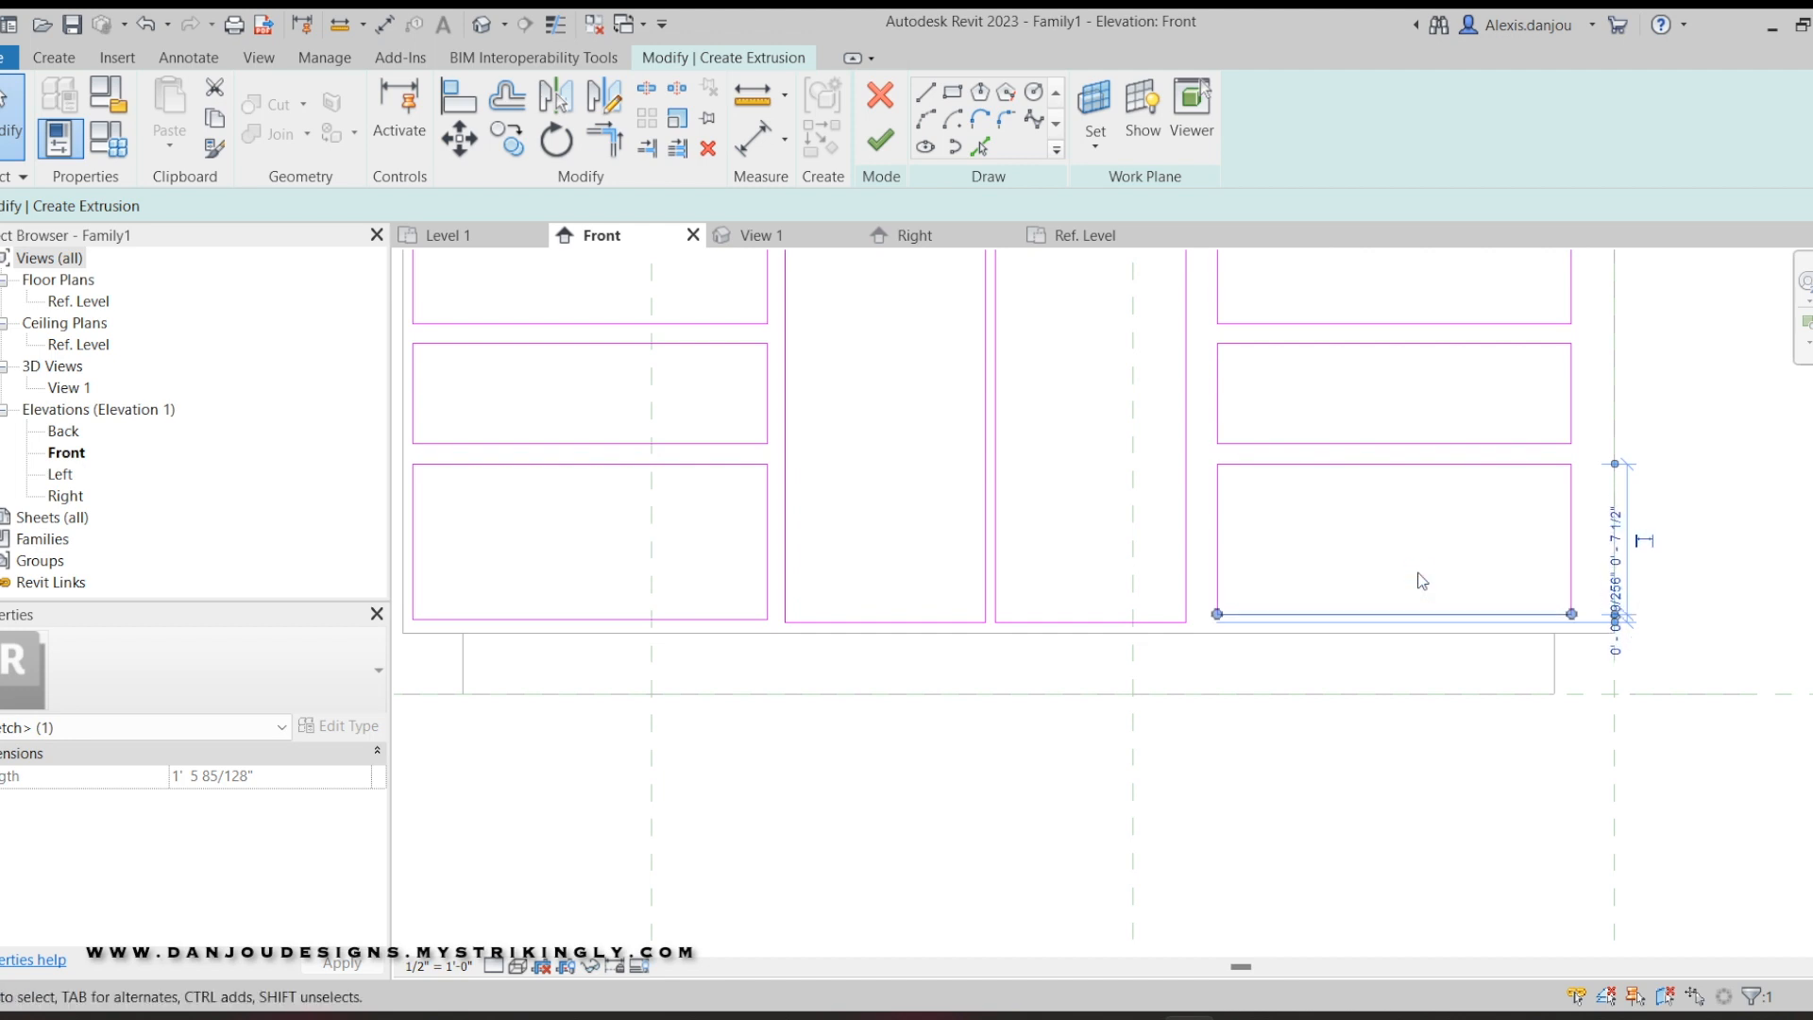
{"action": "key", "text": "Down"}
{"action": "left_click", "coordinate": [1427, 835]}
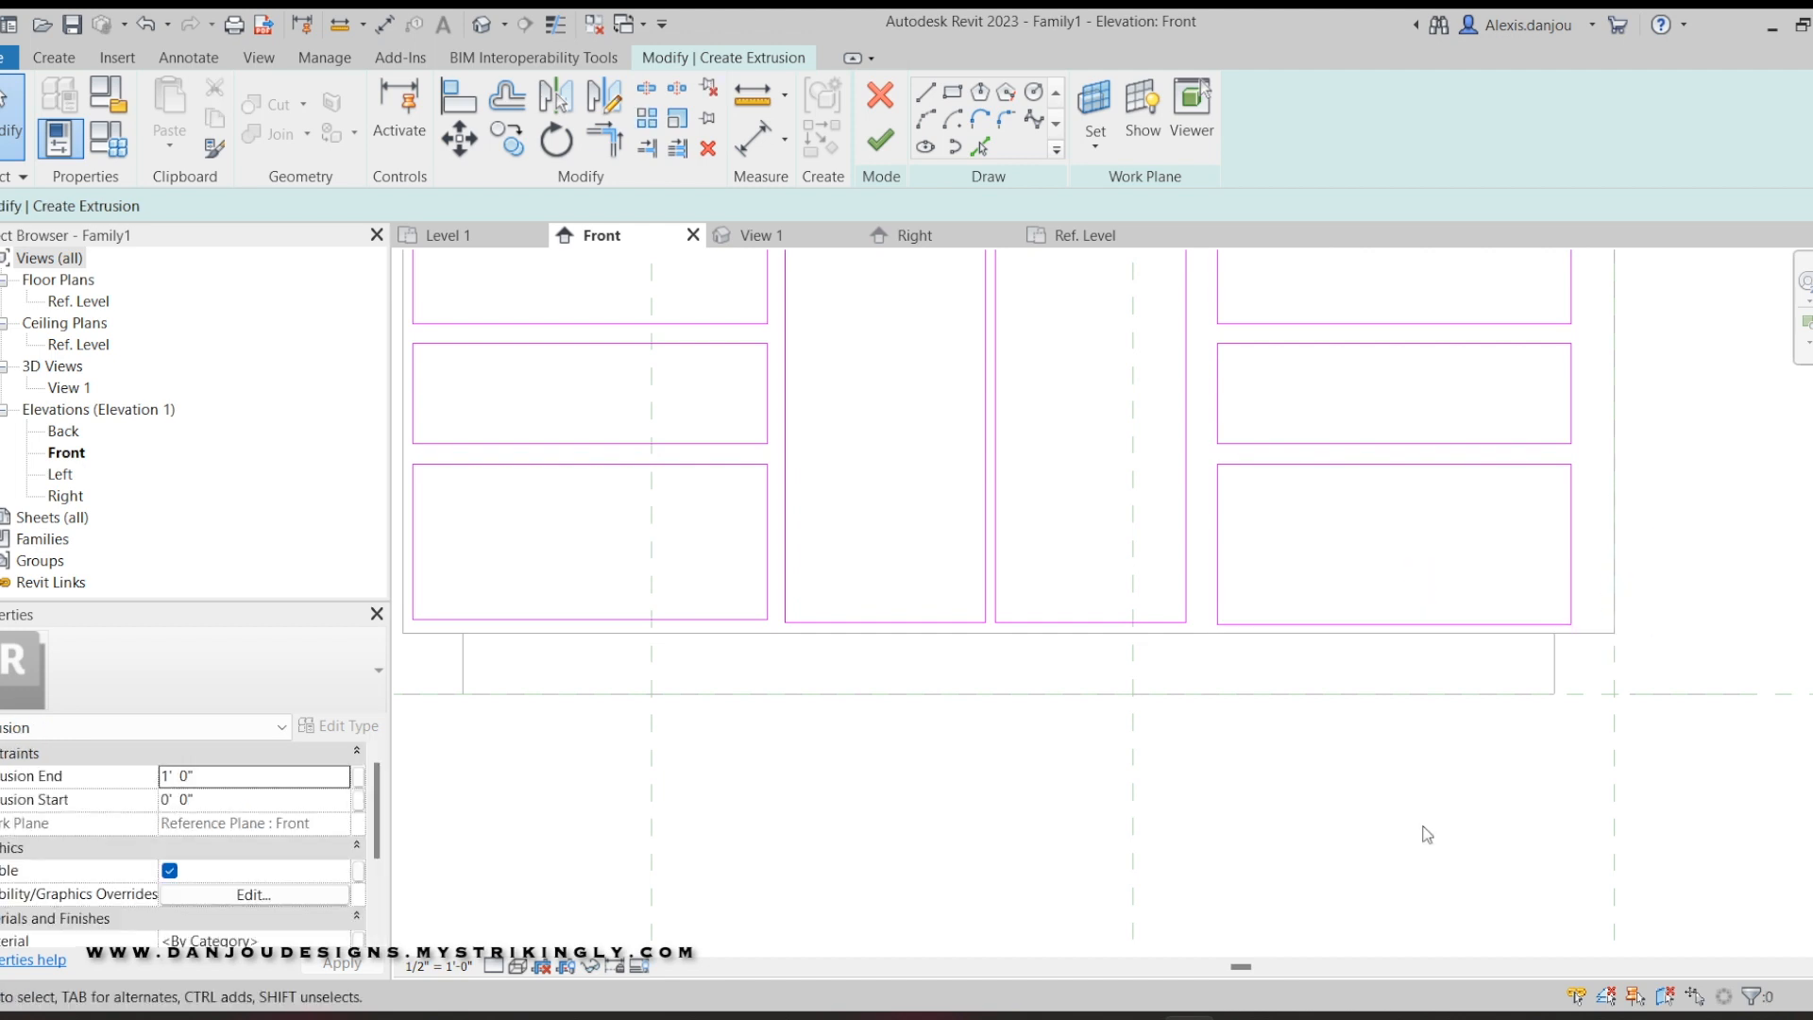
{"action": "left_click", "coordinate": [1347, 625]}
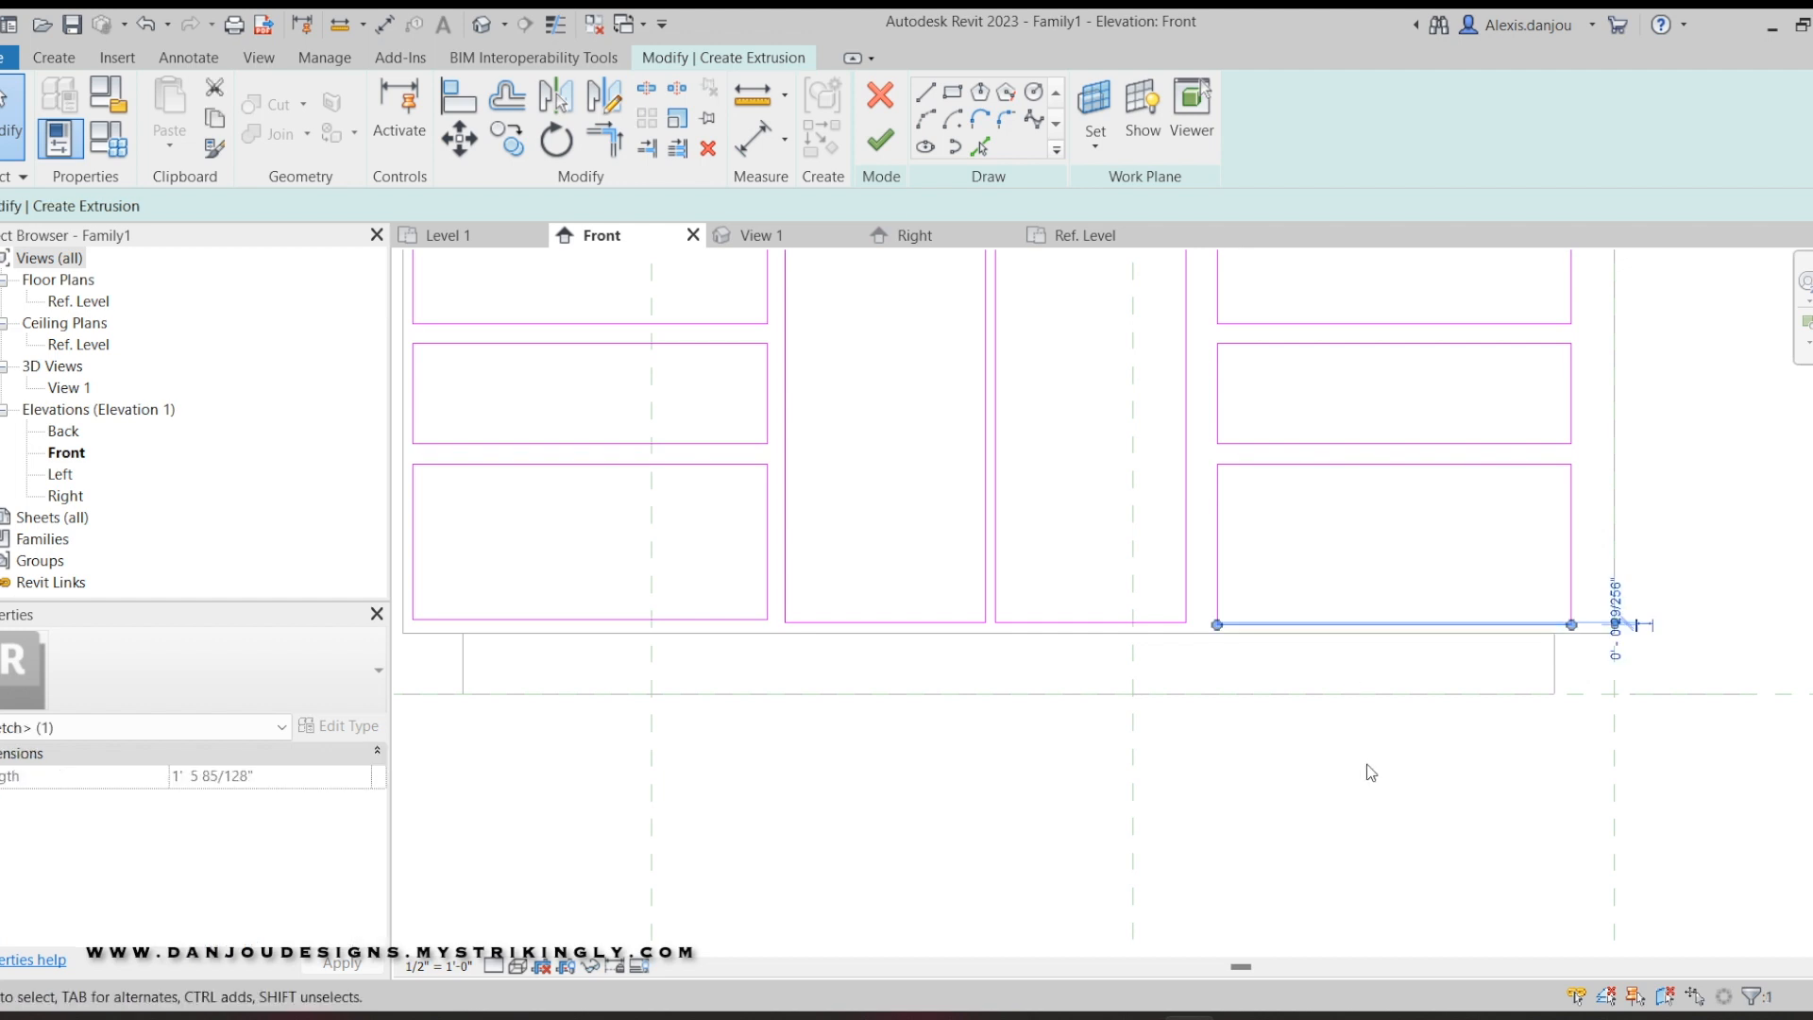
{"action": "key", "text": "Up"}
{"action": "left_click", "coordinate": [1371, 770]}
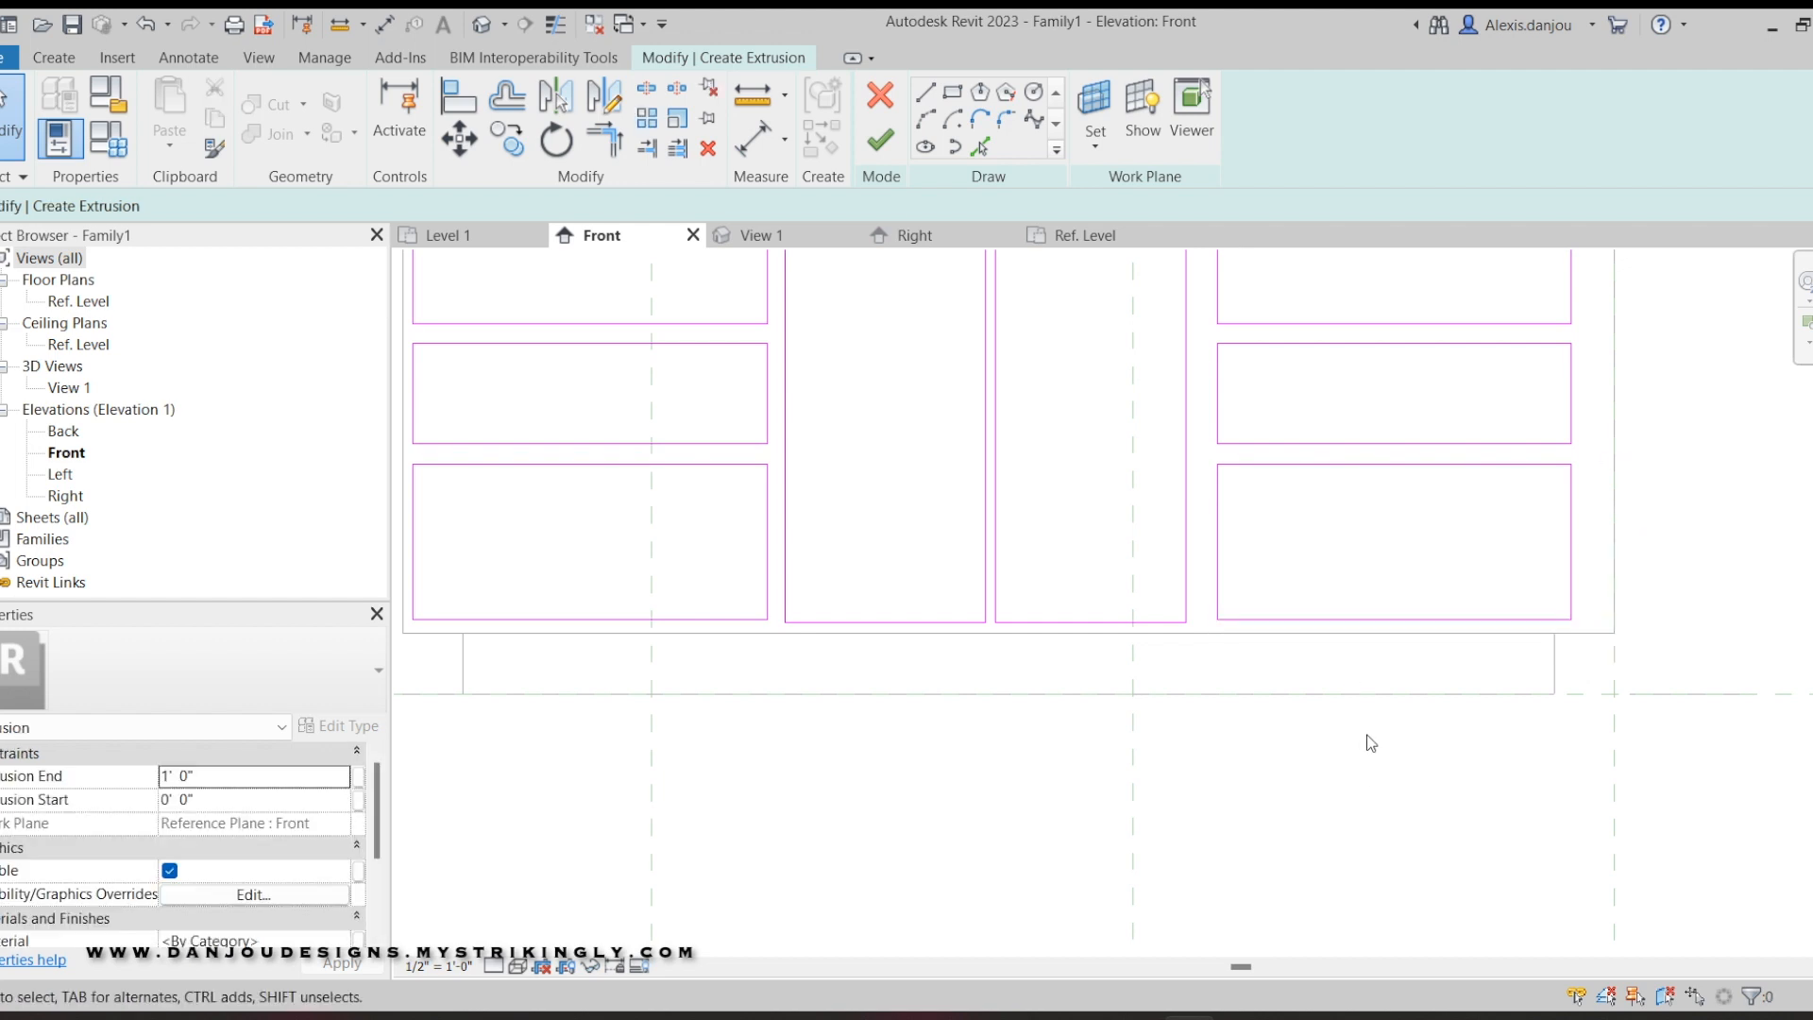
Inspect the door and drawer sketch, checking the right drawer column's outer edge against the body.
{"action": "scroll", "coordinate": [1369, 738], "scroll_direction": "down", "scroll_amount": 3}
{"action": "middle_click_drag", "start_coordinate": [1549, 672], "coordinate": [1348, 728]}
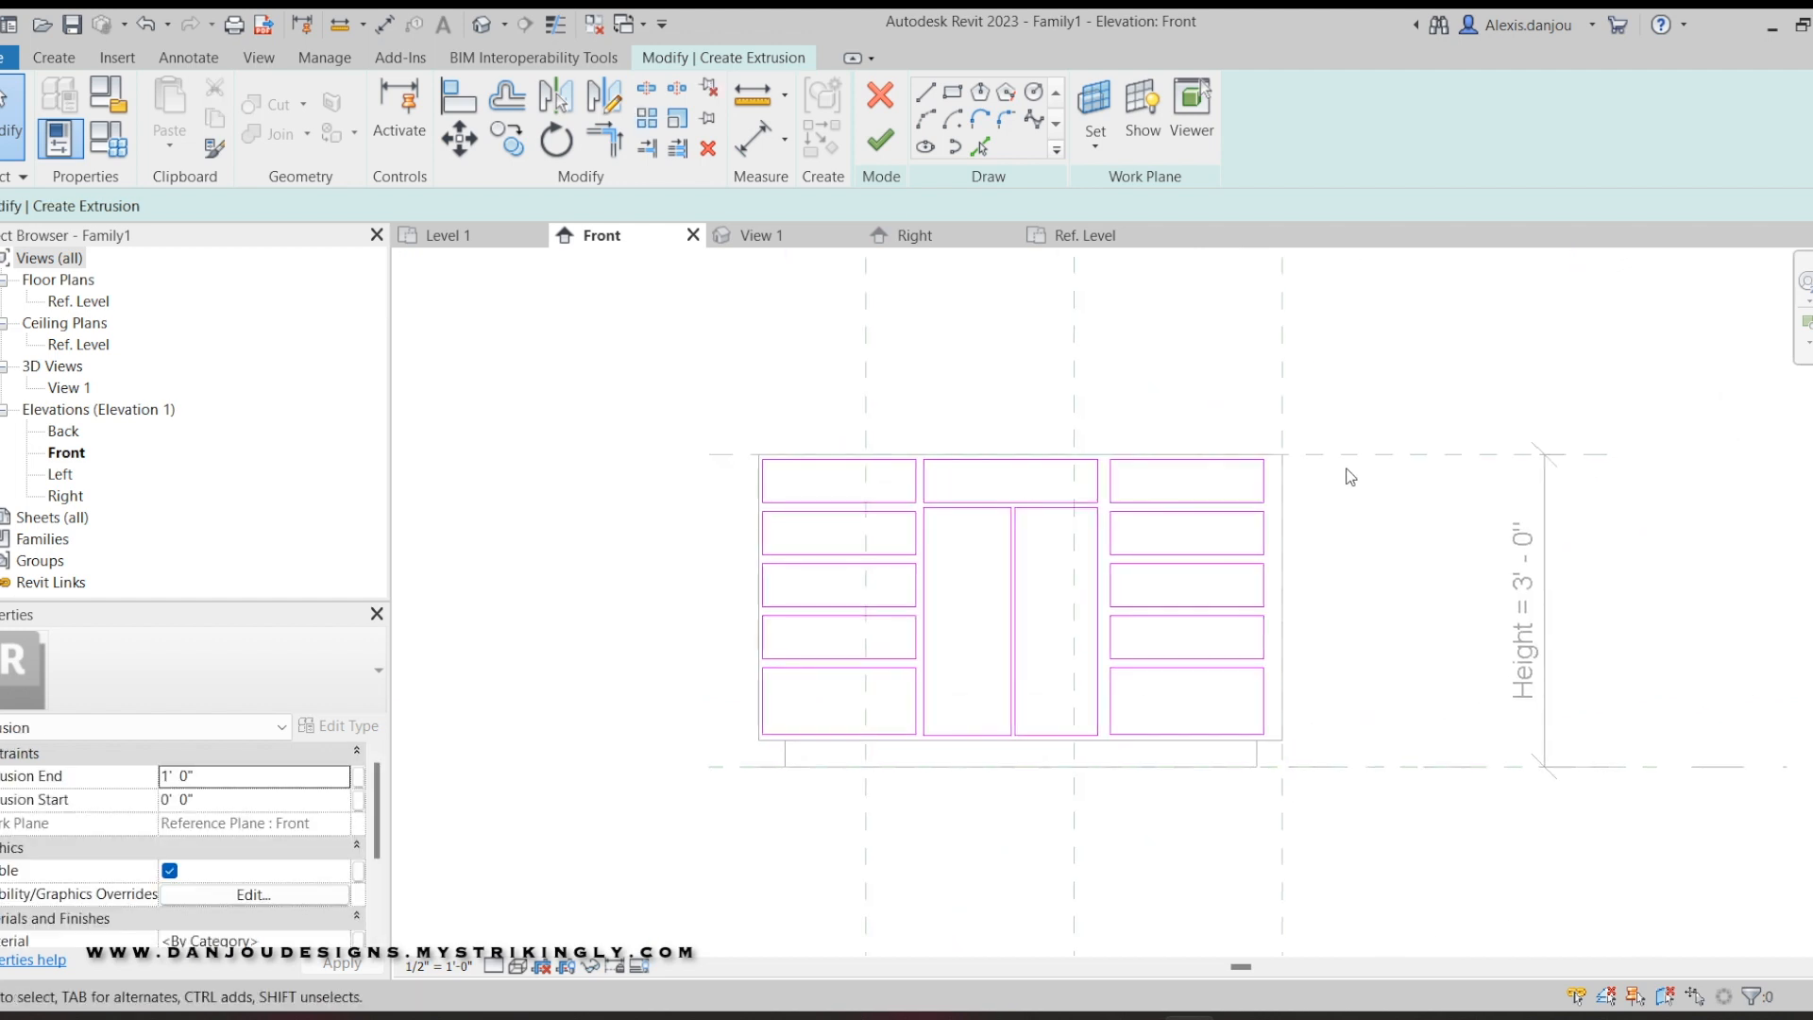
{"action": "scroll", "coordinate": [1348, 469], "scroll_direction": "up", "scroll_amount": 3}
{"action": "left_click", "coordinate": [1253, 493]}
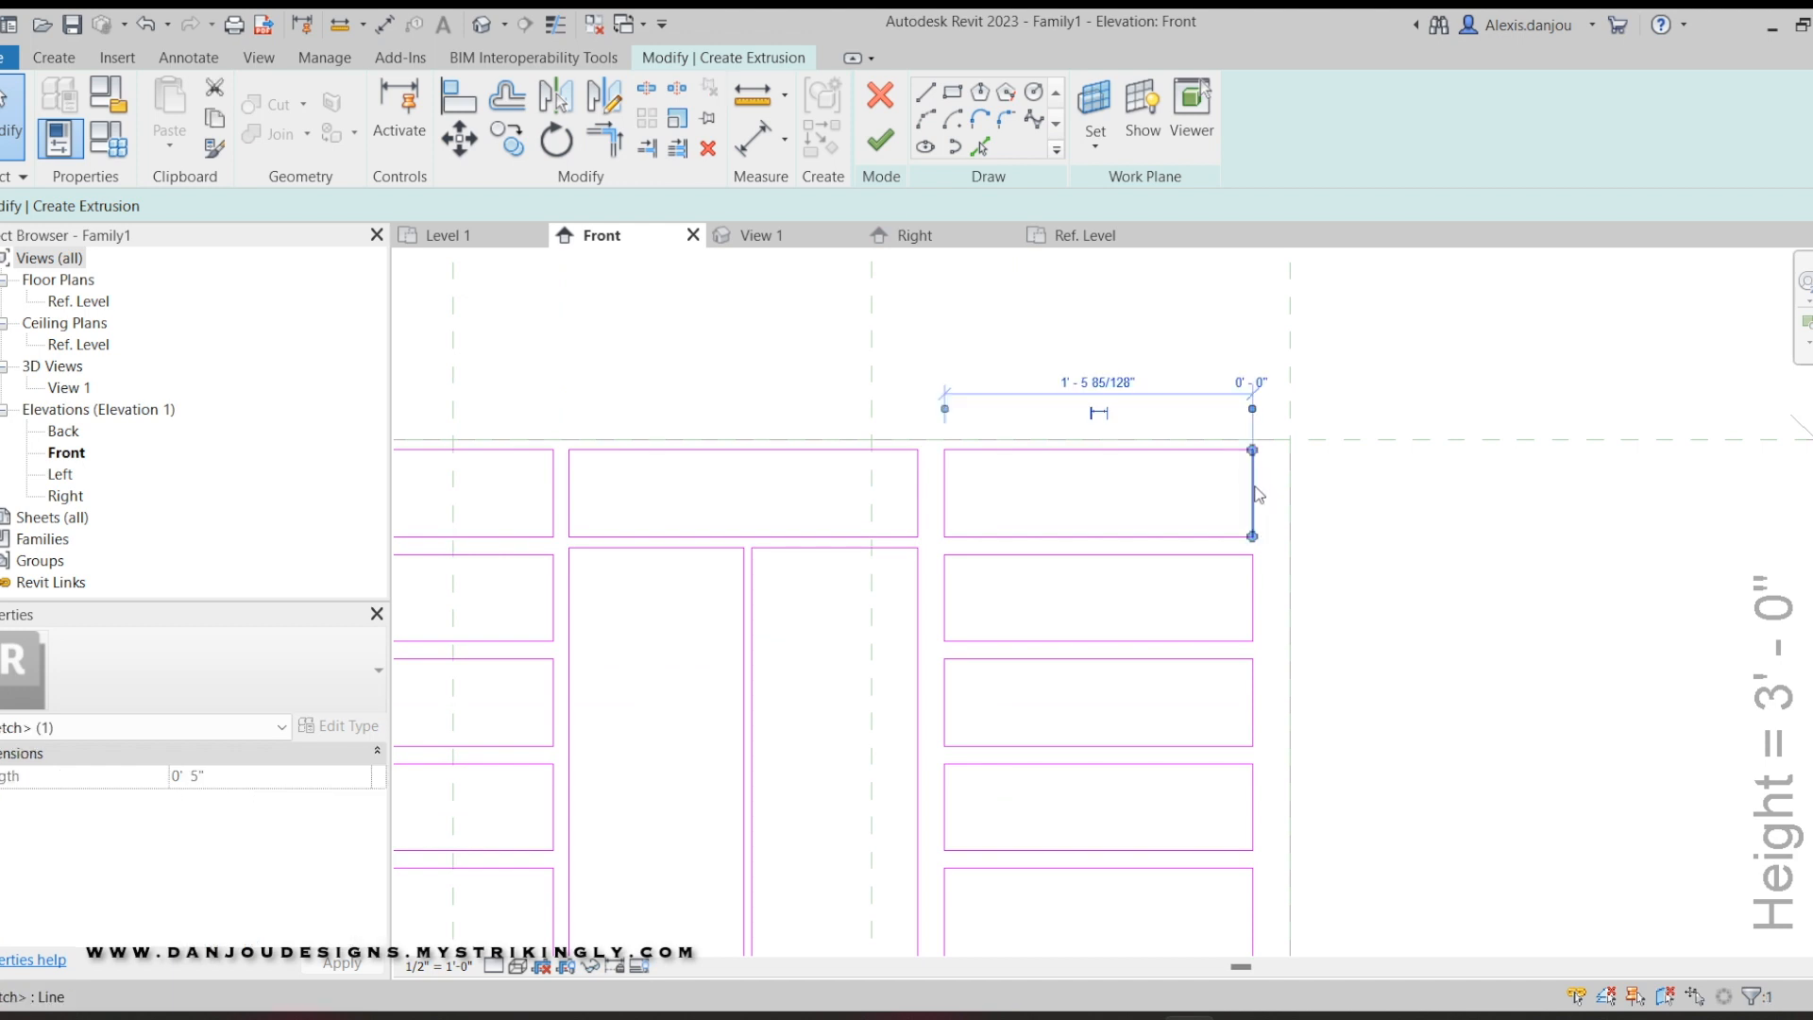
{"action": "scroll", "coordinate": [899, 534], "scroll_direction": "down", "scroll_amount": 3}
{"action": "scroll", "coordinate": [1194, 529], "scroll_direction": "up", "scroll_amount": 3}
{"action": "left_click", "coordinate": [1124, 510]}
{"action": "scroll", "coordinate": [1144, 626], "scroll_direction": "down", "scroll_amount": 3}
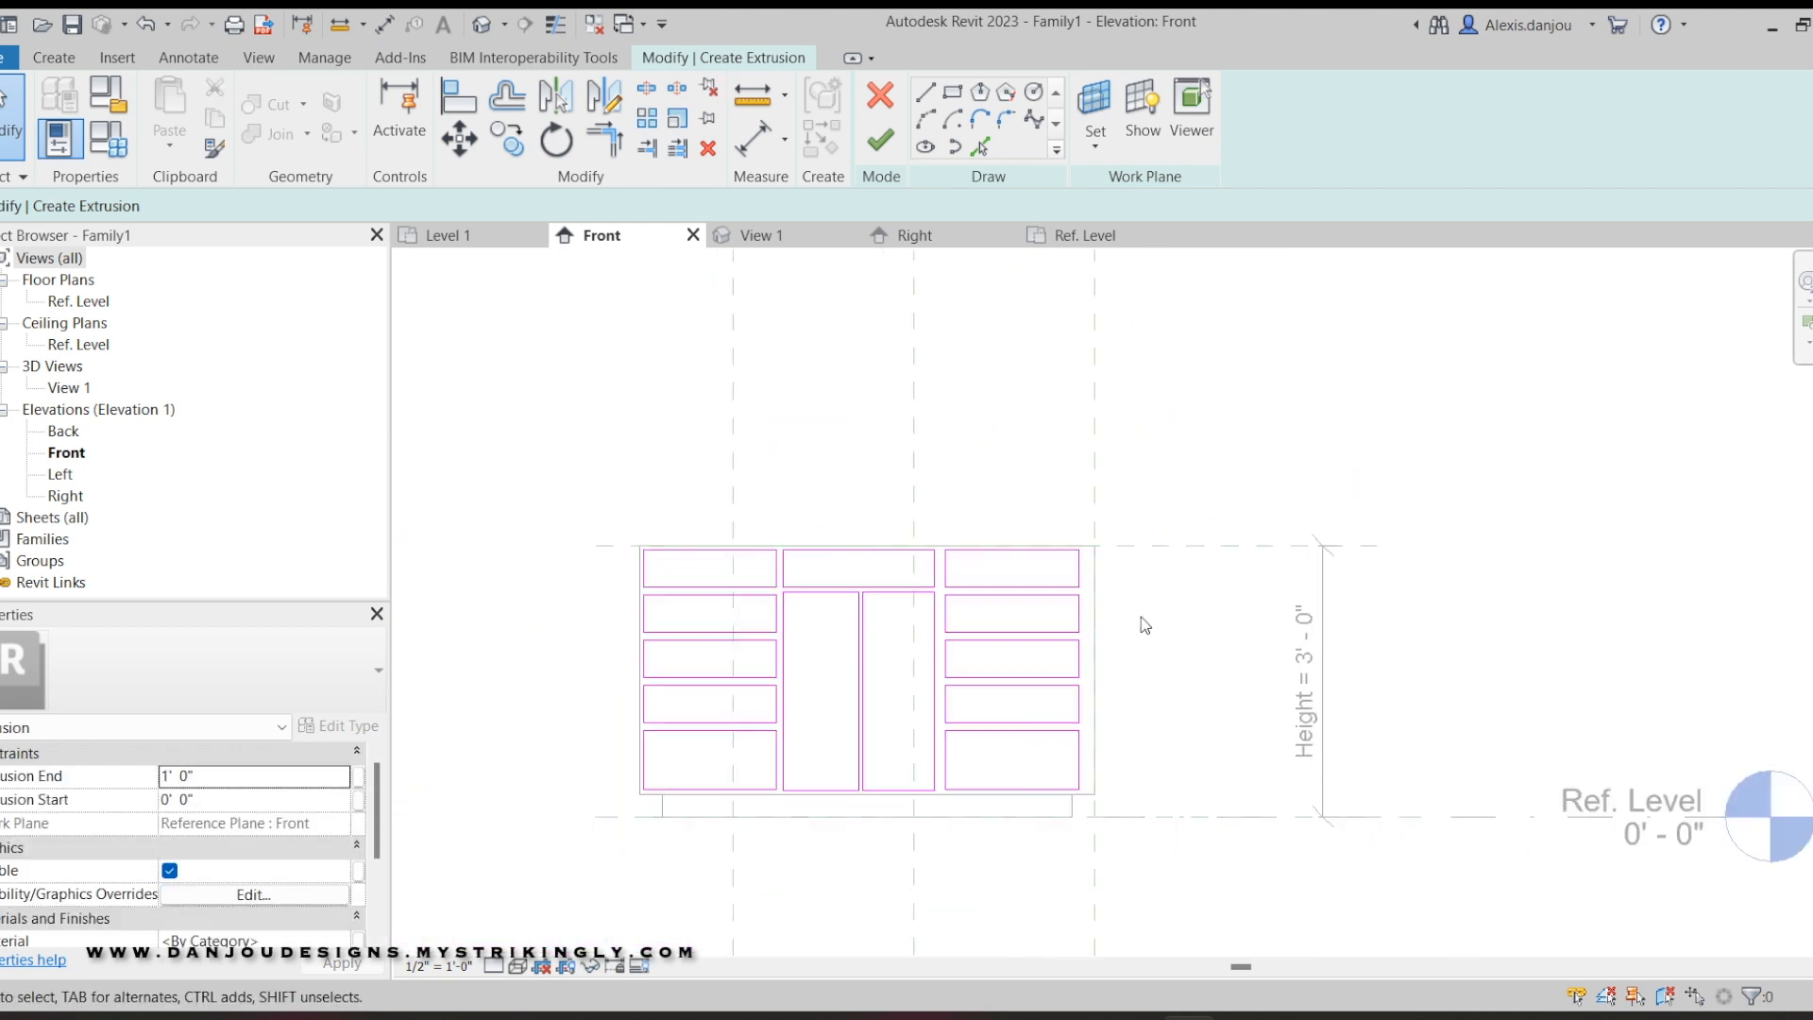
{"action": "middle_click_drag", "start_coordinate": [1110, 733], "coordinate": [1280, 685]}
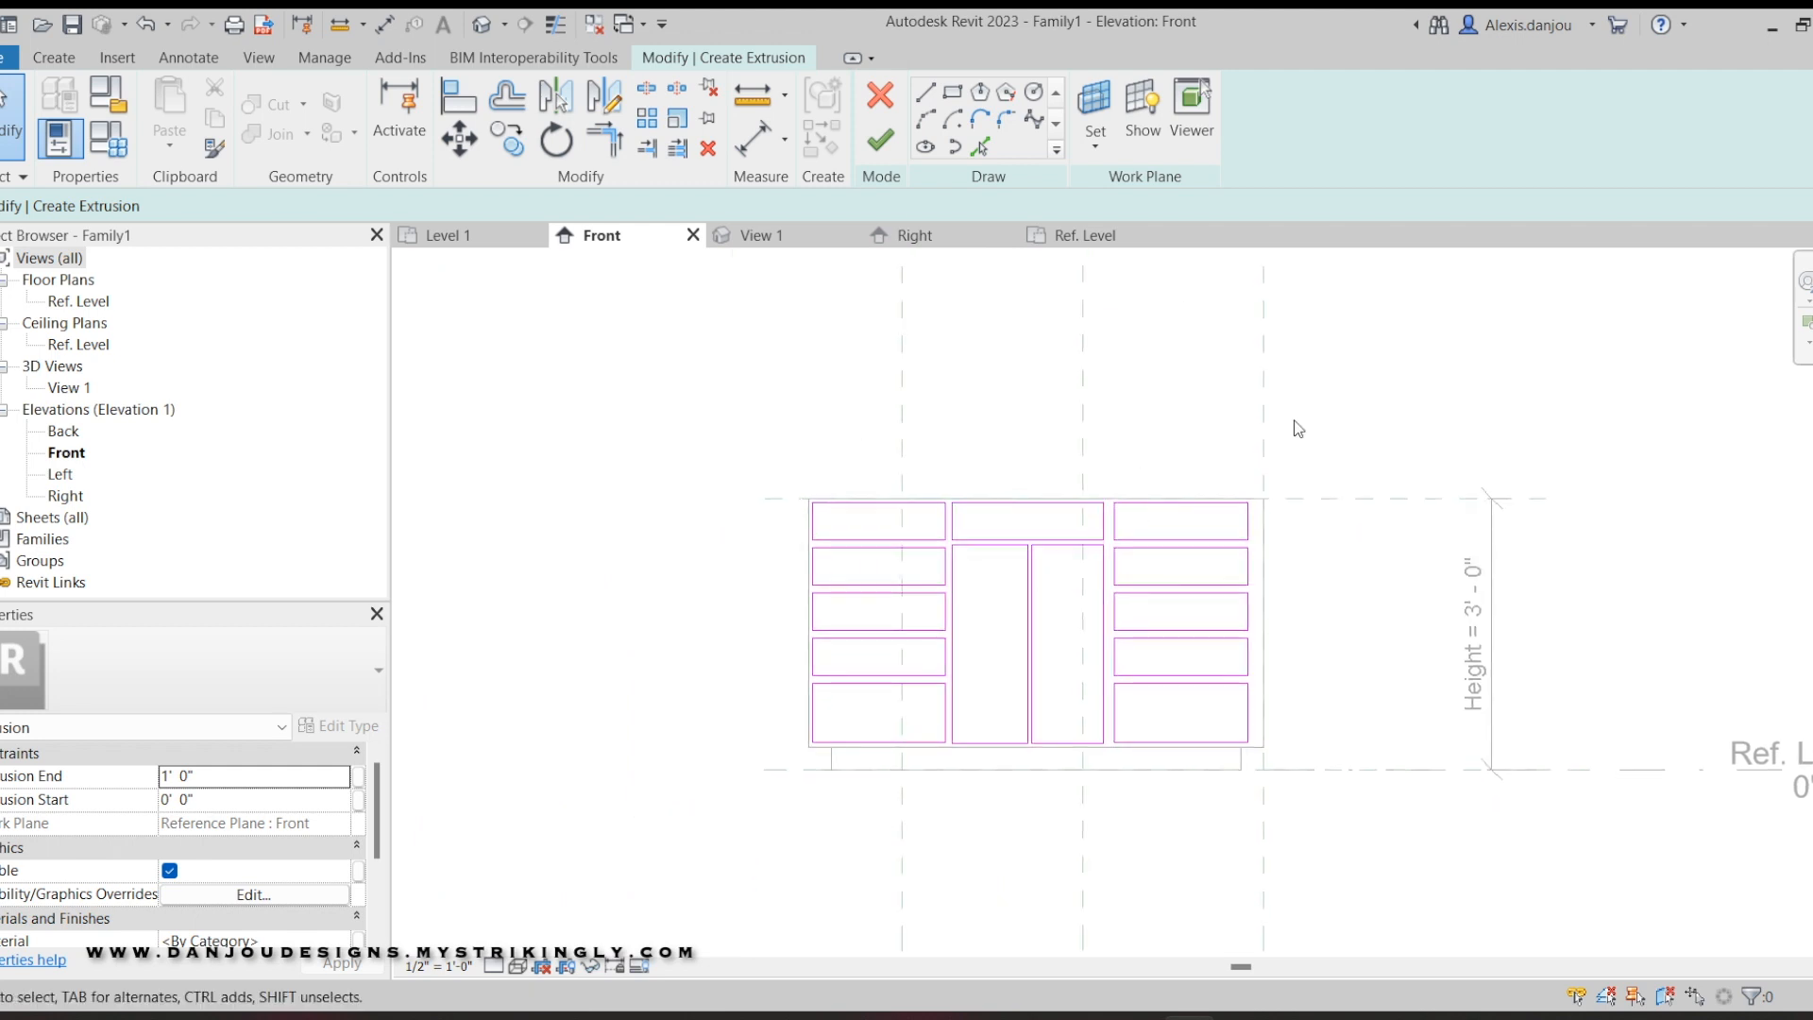
Try to finish the extrusion sketch, dismiss the error, and delete the overlapping line on the left door's inner edge.
{"action": "left_click", "coordinate": [877, 145]}
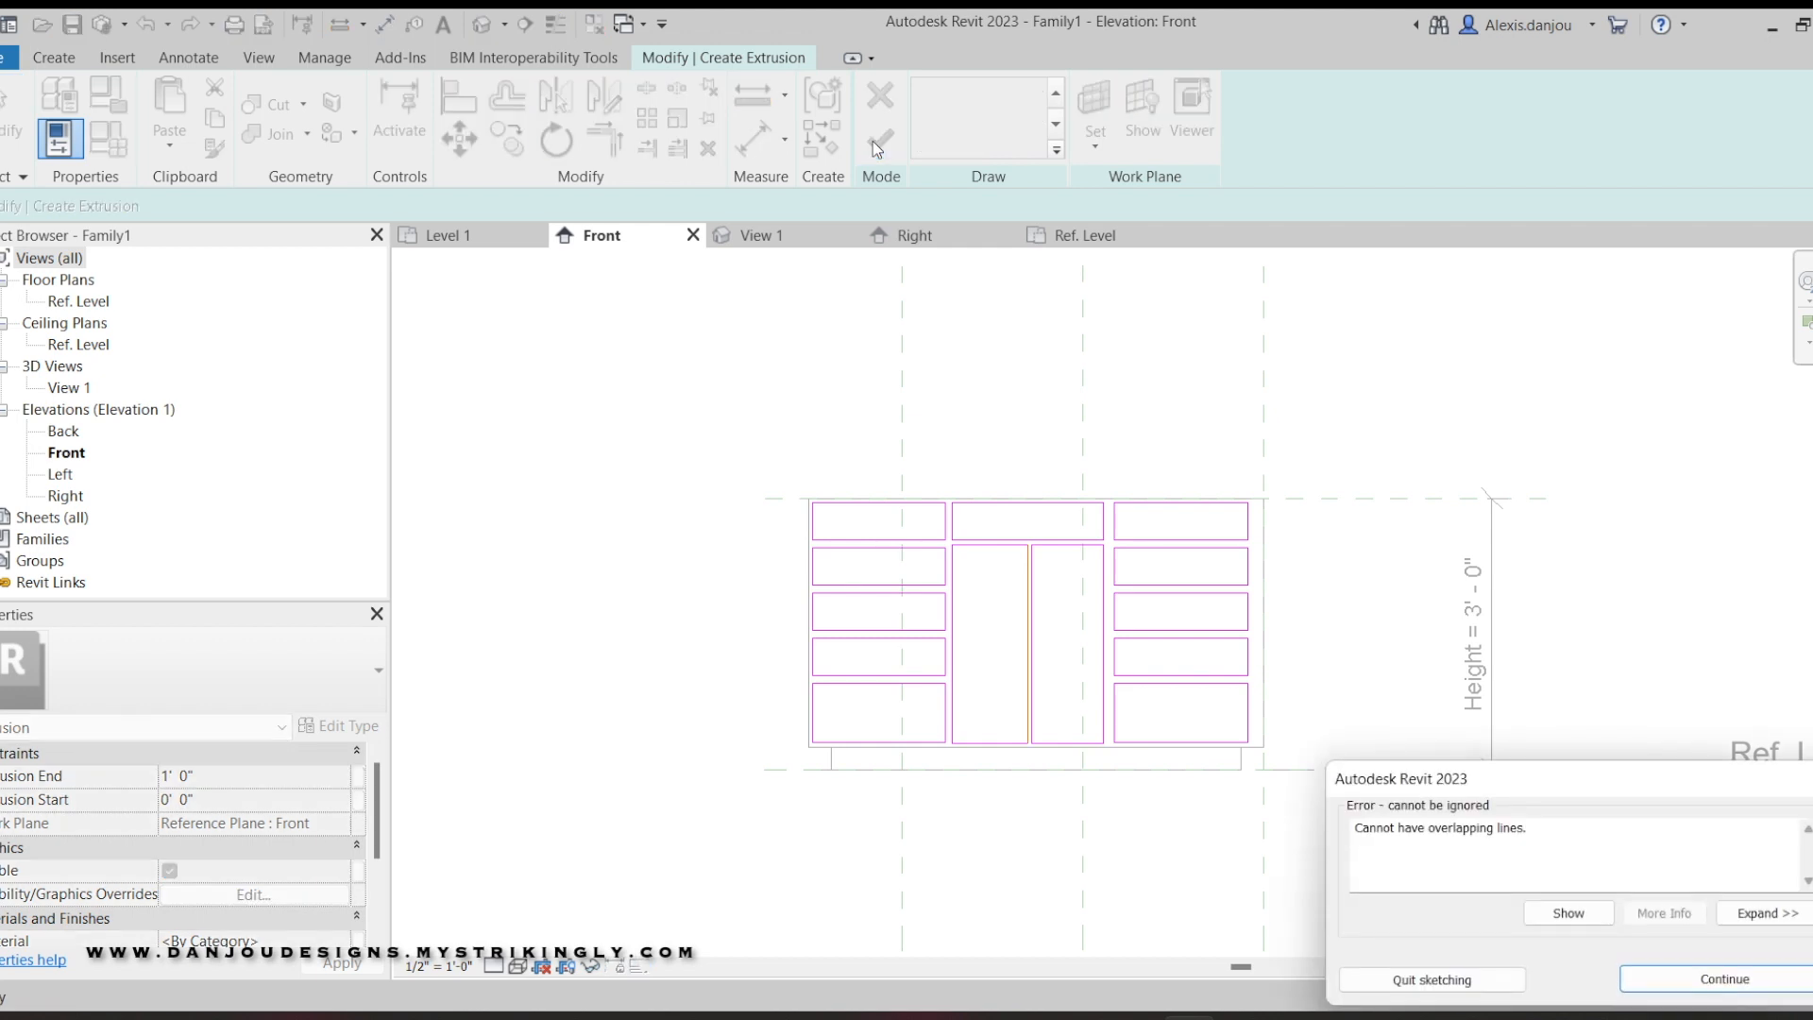
{"action": "left_click", "coordinate": [1681, 965]}
{"action": "scroll", "coordinate": [1083, 628], "scroll_direction": "up", "scroll_amount": 4}
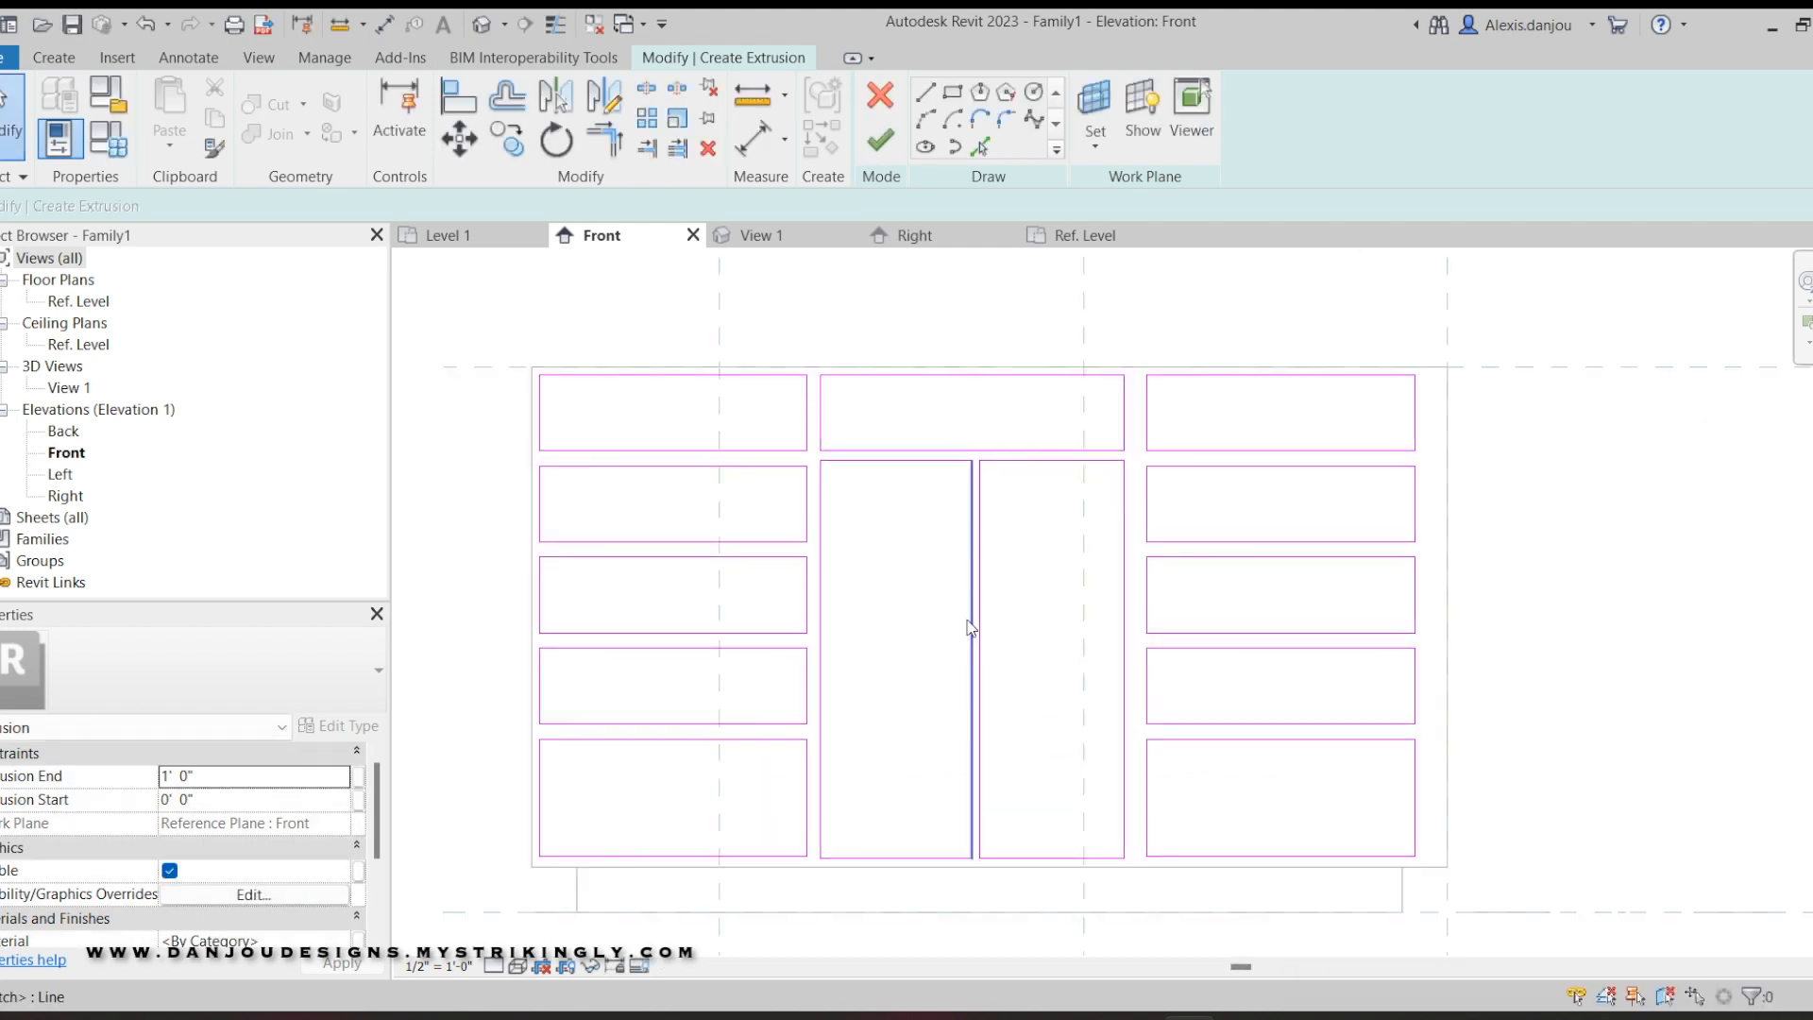
{"action": "left_click", "coordinate": [971, 628]}
{"action": "key", "text": "Delete"}
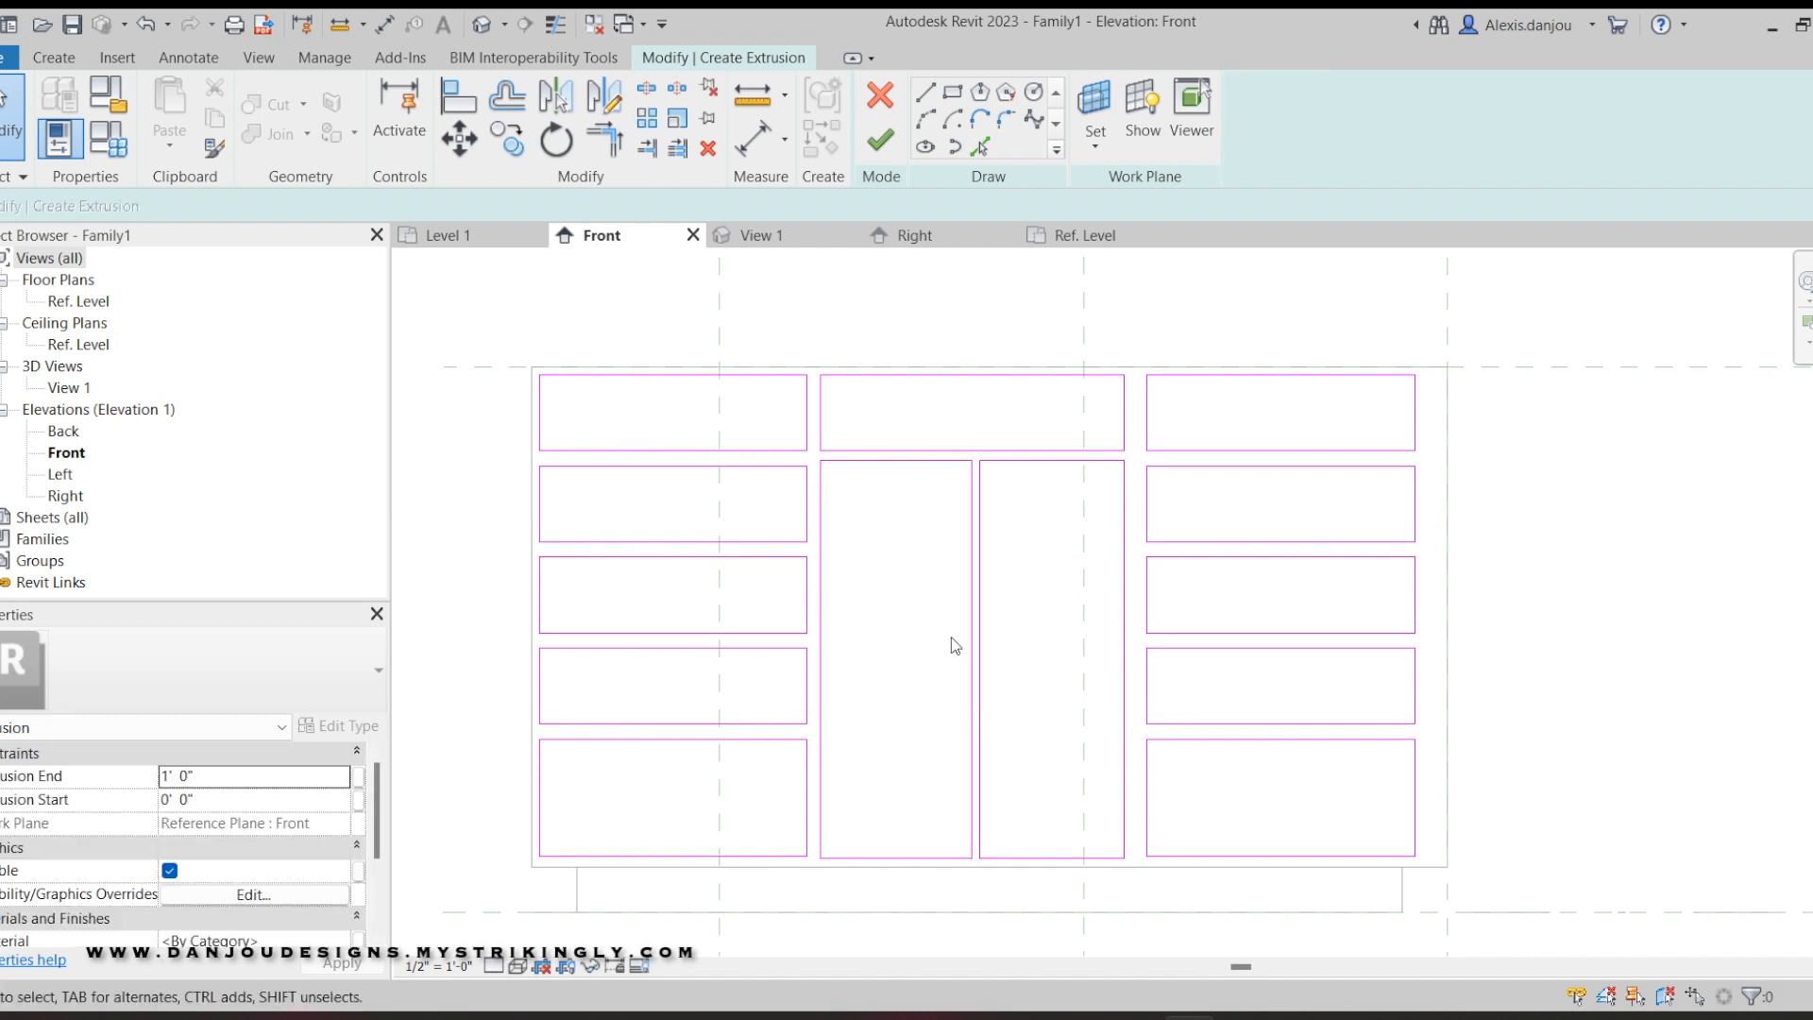
Finish the sketch to create the door and drawer front extrusion, and clear the selection.
{"action": "scroll", "coordinate": [954, 645], "scroll_direction": "down", "scroll_amount": 4}
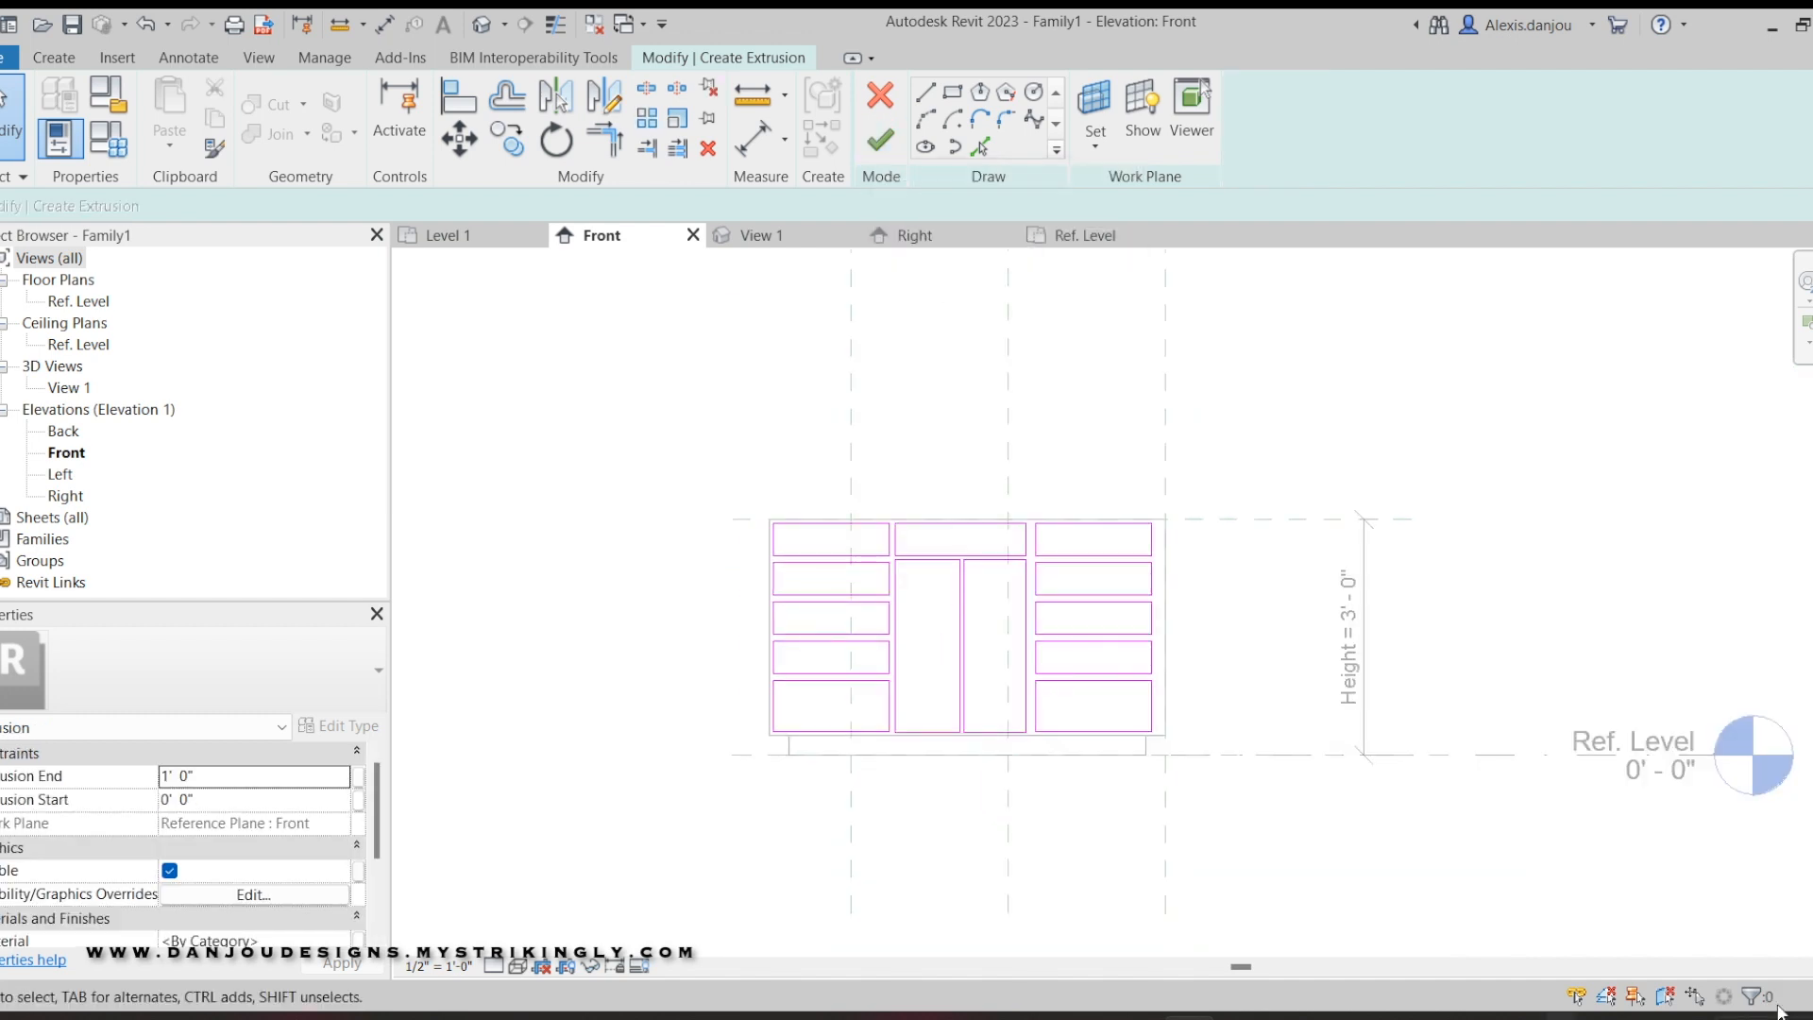
{"action": "scroll", "coordinate": [919, 607], "scroll_direction": "up", "scroll_amount": 4}
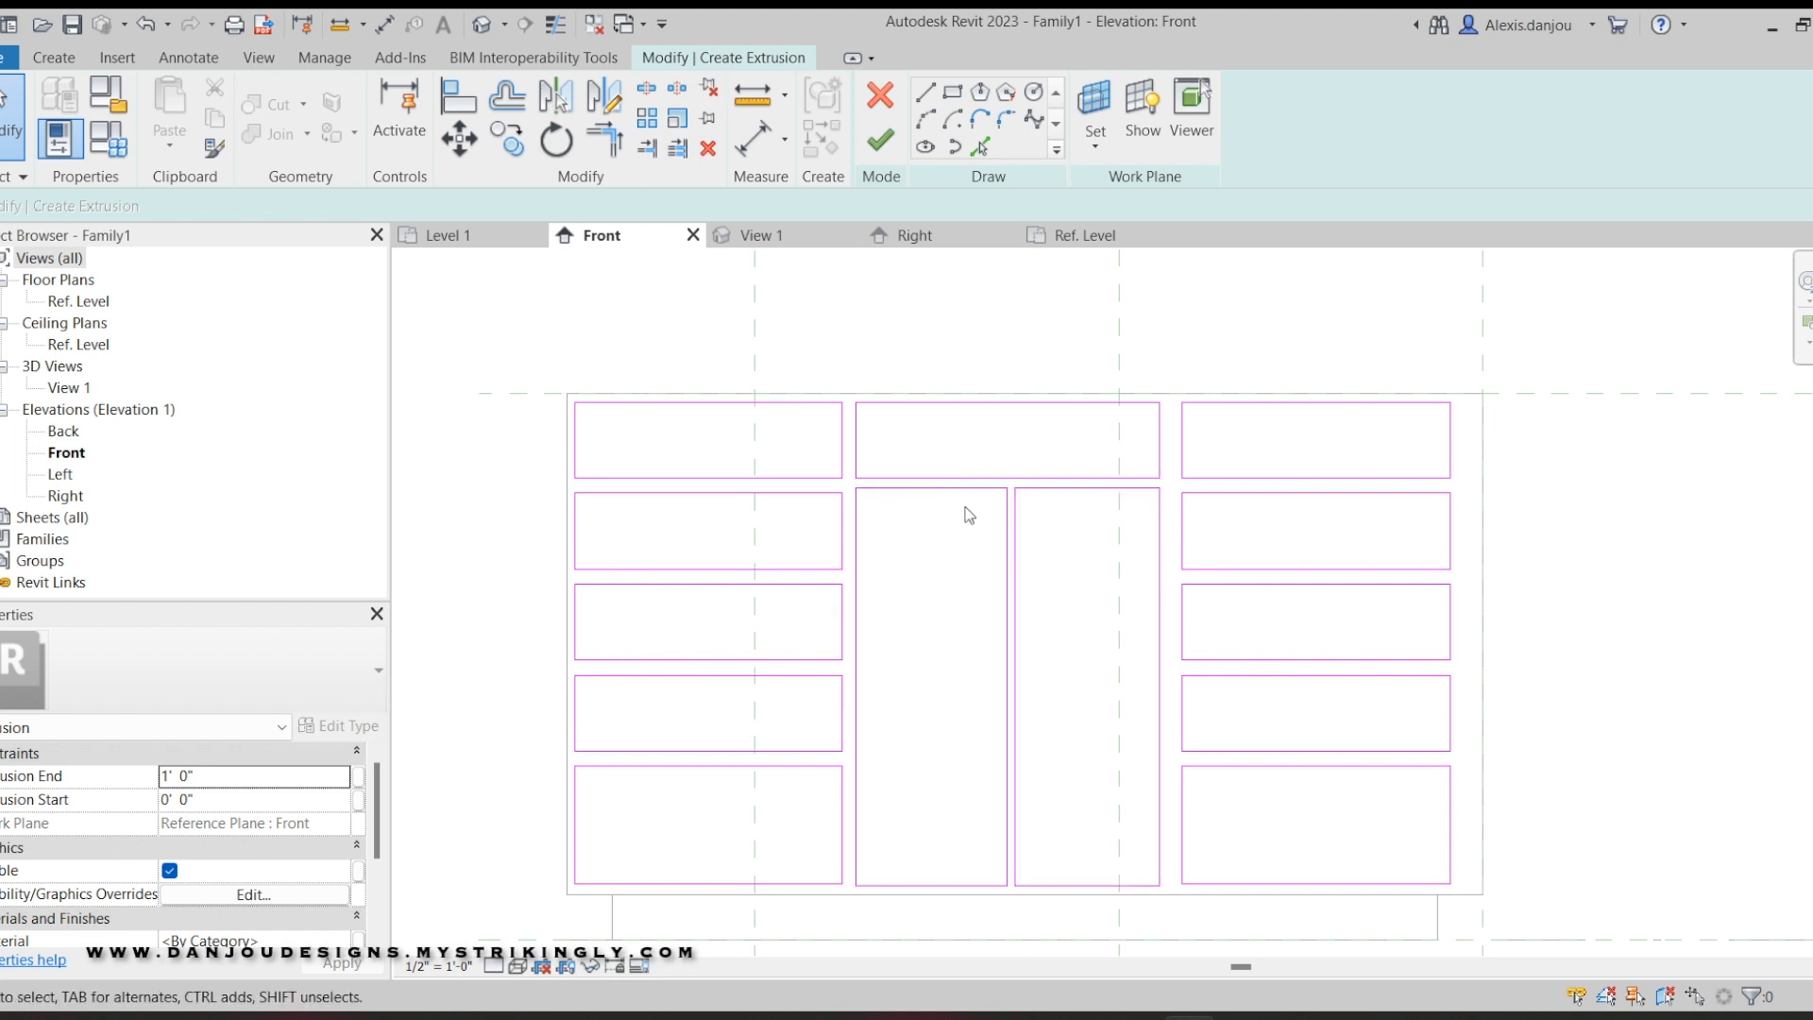
{"action": "scroll", "coordinate": [1117, 703], "scroll_direction": "down", "scroll_amount": 3}
{"action": "scroll", "coordinate": [1118, 705], "scroll_direction": "up", "scroll_amount": 3}
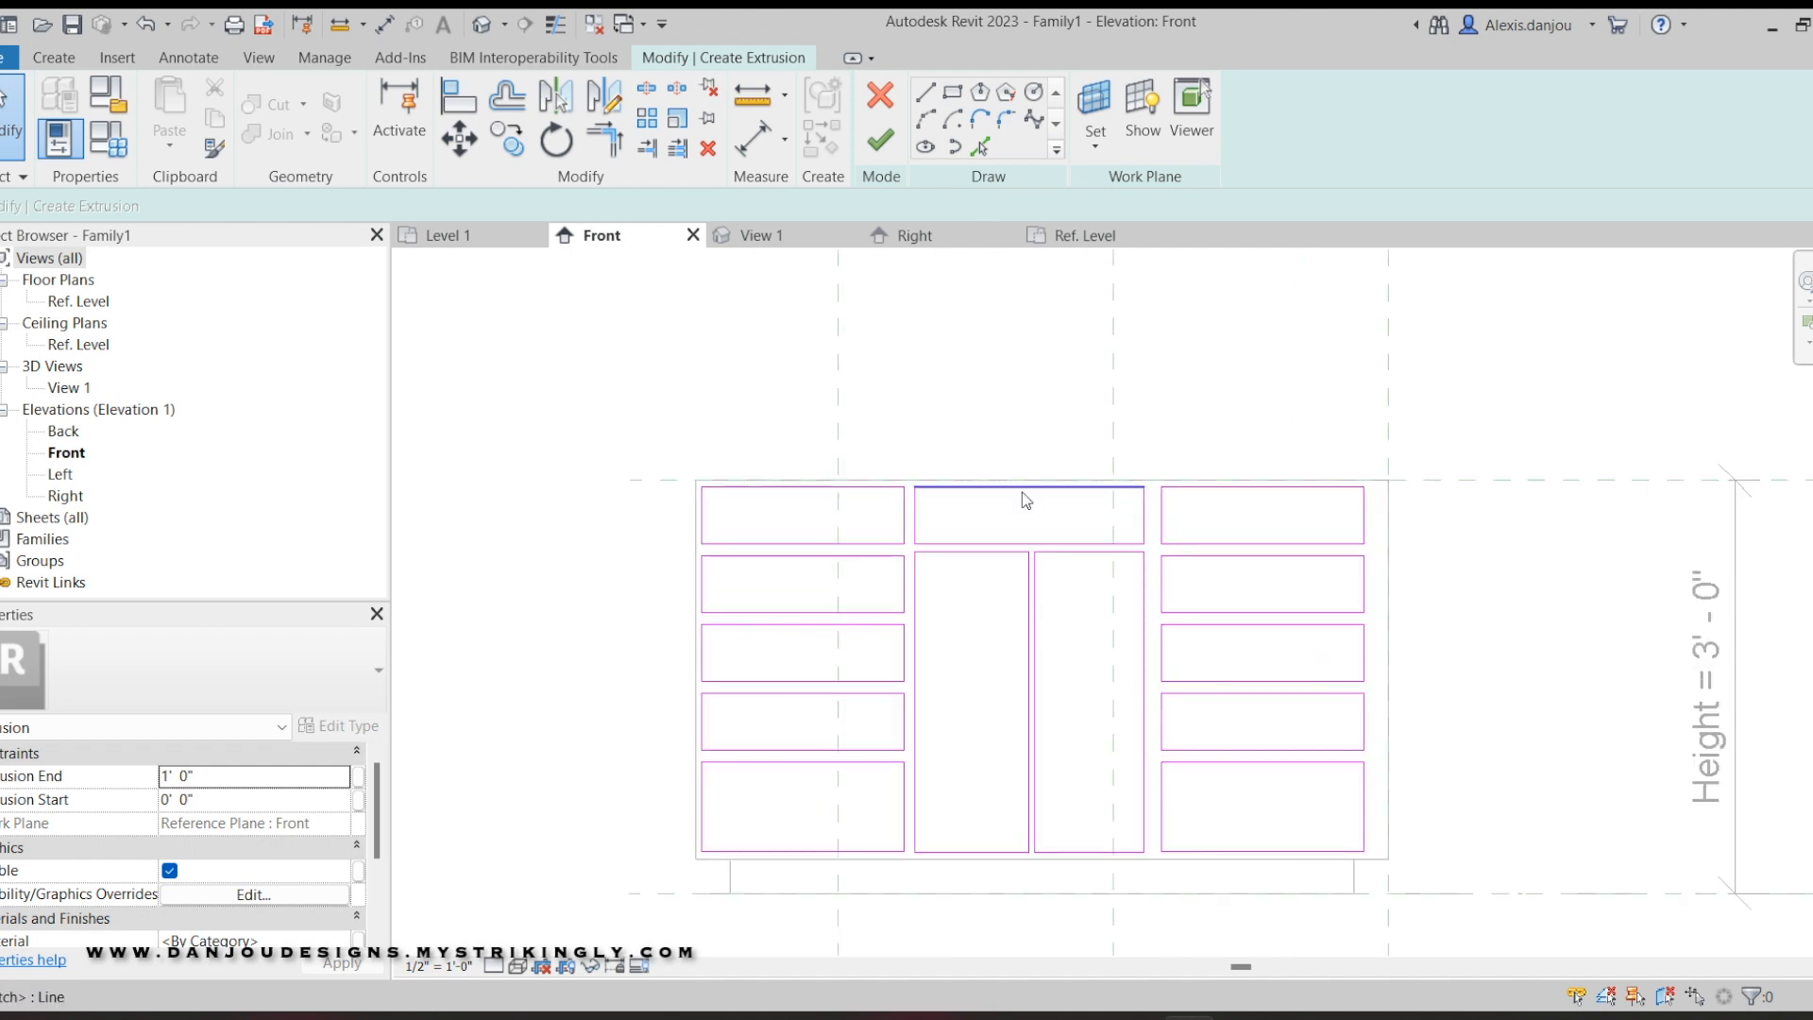
{"action": "left_click", "coordinate": [880, 144]}
{"action": "scroll", "coordinate": [1216, 672], "scroll_direction": "down", "scroll_amount": 2}
{"action": "scroll", "coordinate": [1216, 672], "scroll_direction": "down", "scroll_amount": 2}
{"action": "left_click", "coordinate": [1201, 427]}
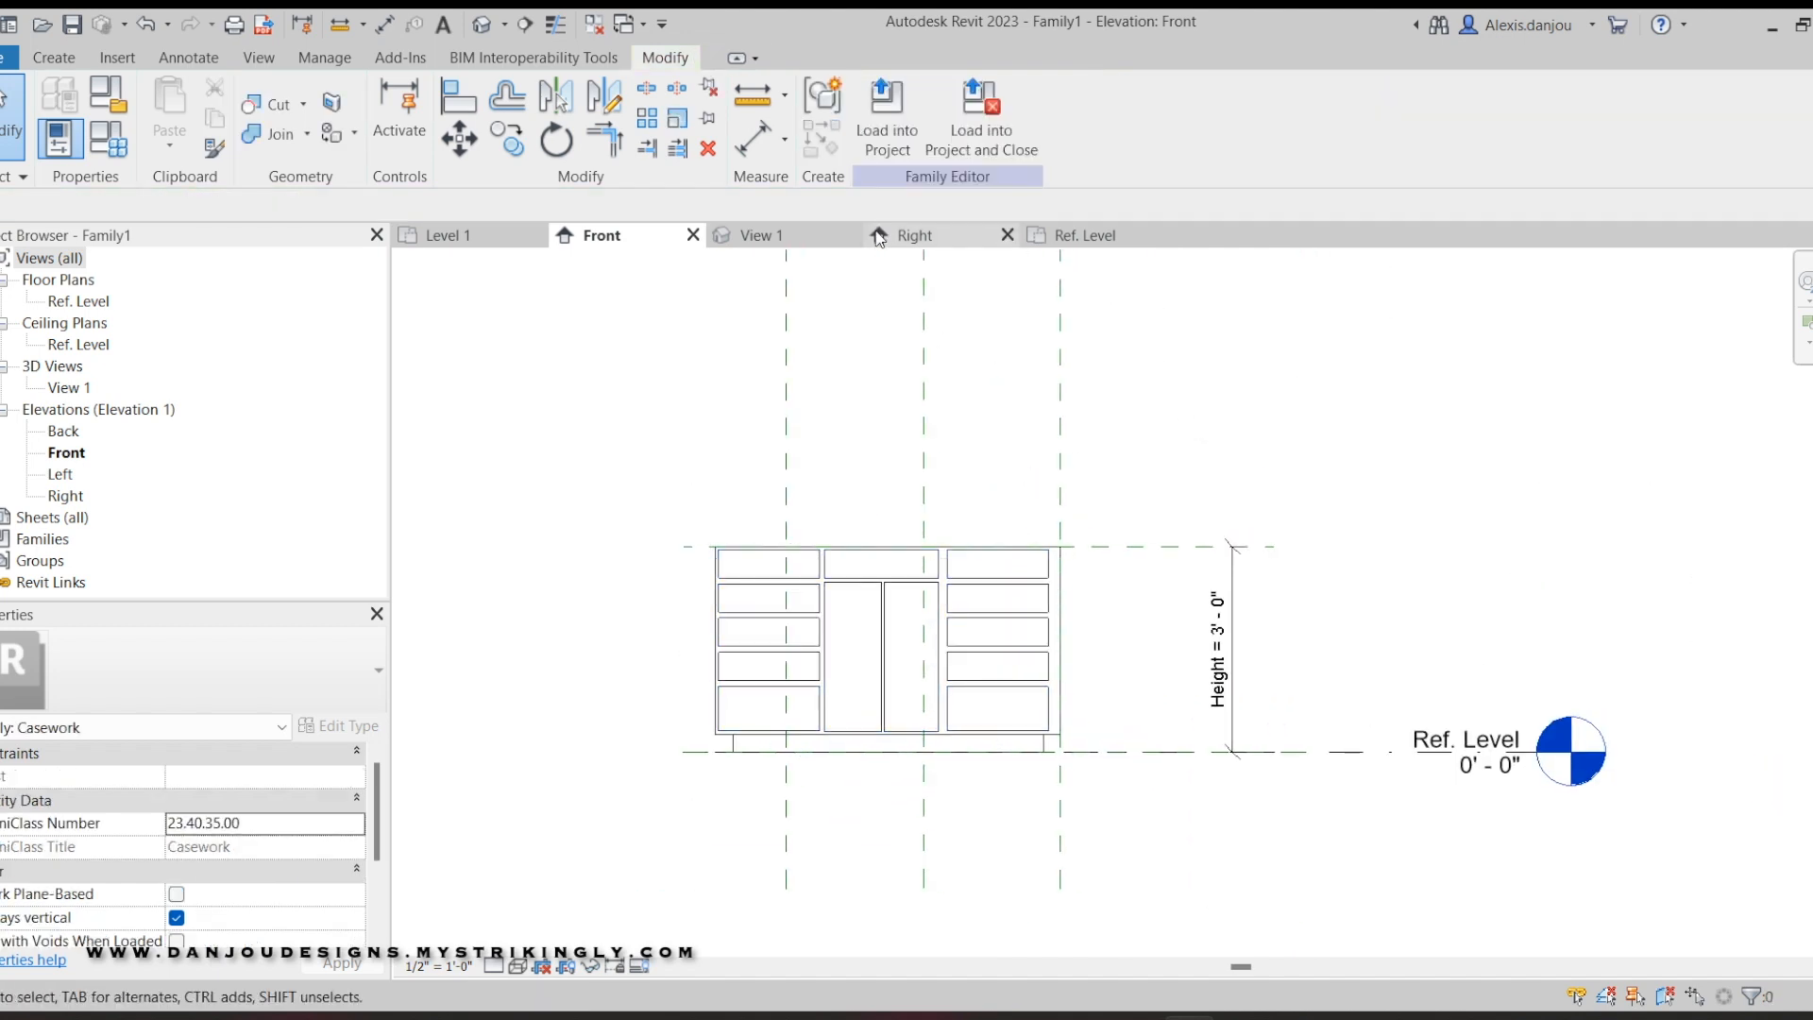
In the Right elevation, pull the outer face of the door and drawer extrusion toward the body to about 1/4" depth.
{"action": "left_click", "coordinate": [952, 234]}
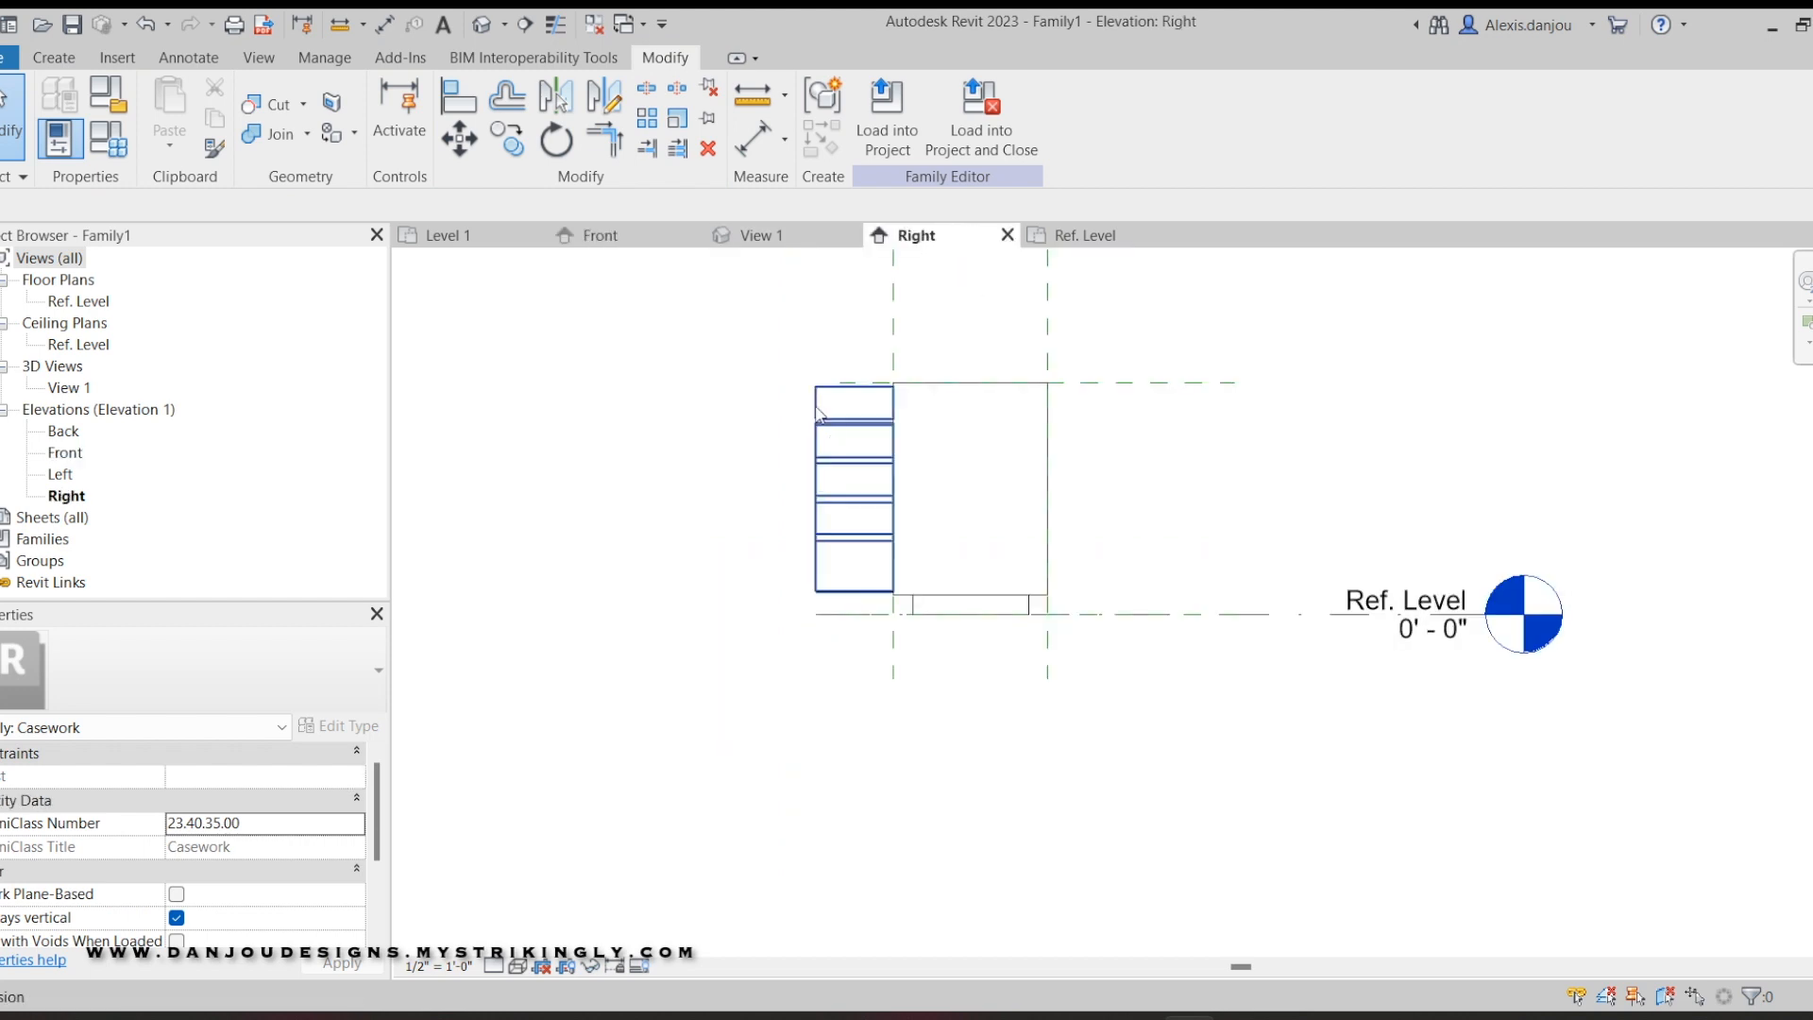
{"action": "left_click", "coordinate": [821, 437]}
{"action": "scroll", "coordinate": [824, 433], "scroll_direction": "up", "scroll_amount": 3}
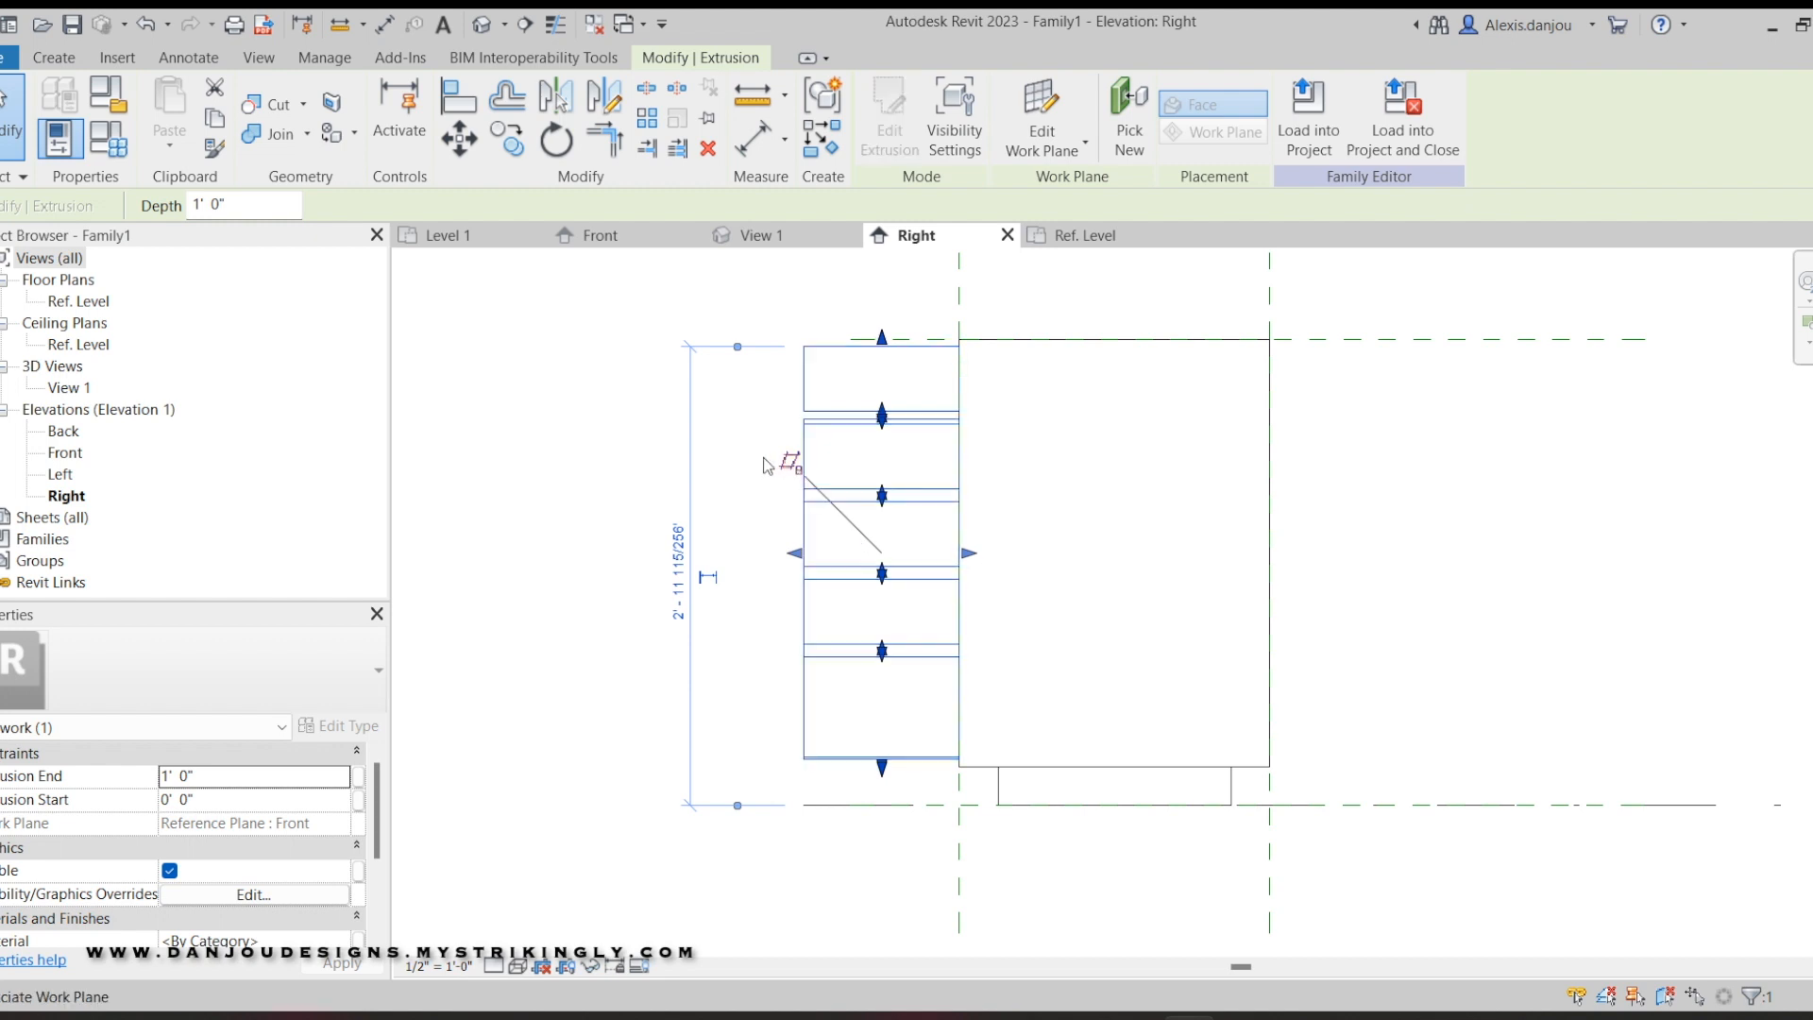
{"action": "scroll", "coordinate": [893, 376], "scroll_direction": "up", "scroll_amount": 2}
{"action": "left_click_drag", "start_coordinate": [794, 554], "coordinate": [908, 556]}
{"action": "left_click_drag", "start_coordinate": [925, 692], "coordinate": [982, 704]}
{"action": "scroll", "coordinate": [992, 680], "scroll_direction": "up", "scroll_amount": 3}
{"action": "scroll", "coordinate": [866, 689], "scroll_direction": "down", "scroll_amount": 2}
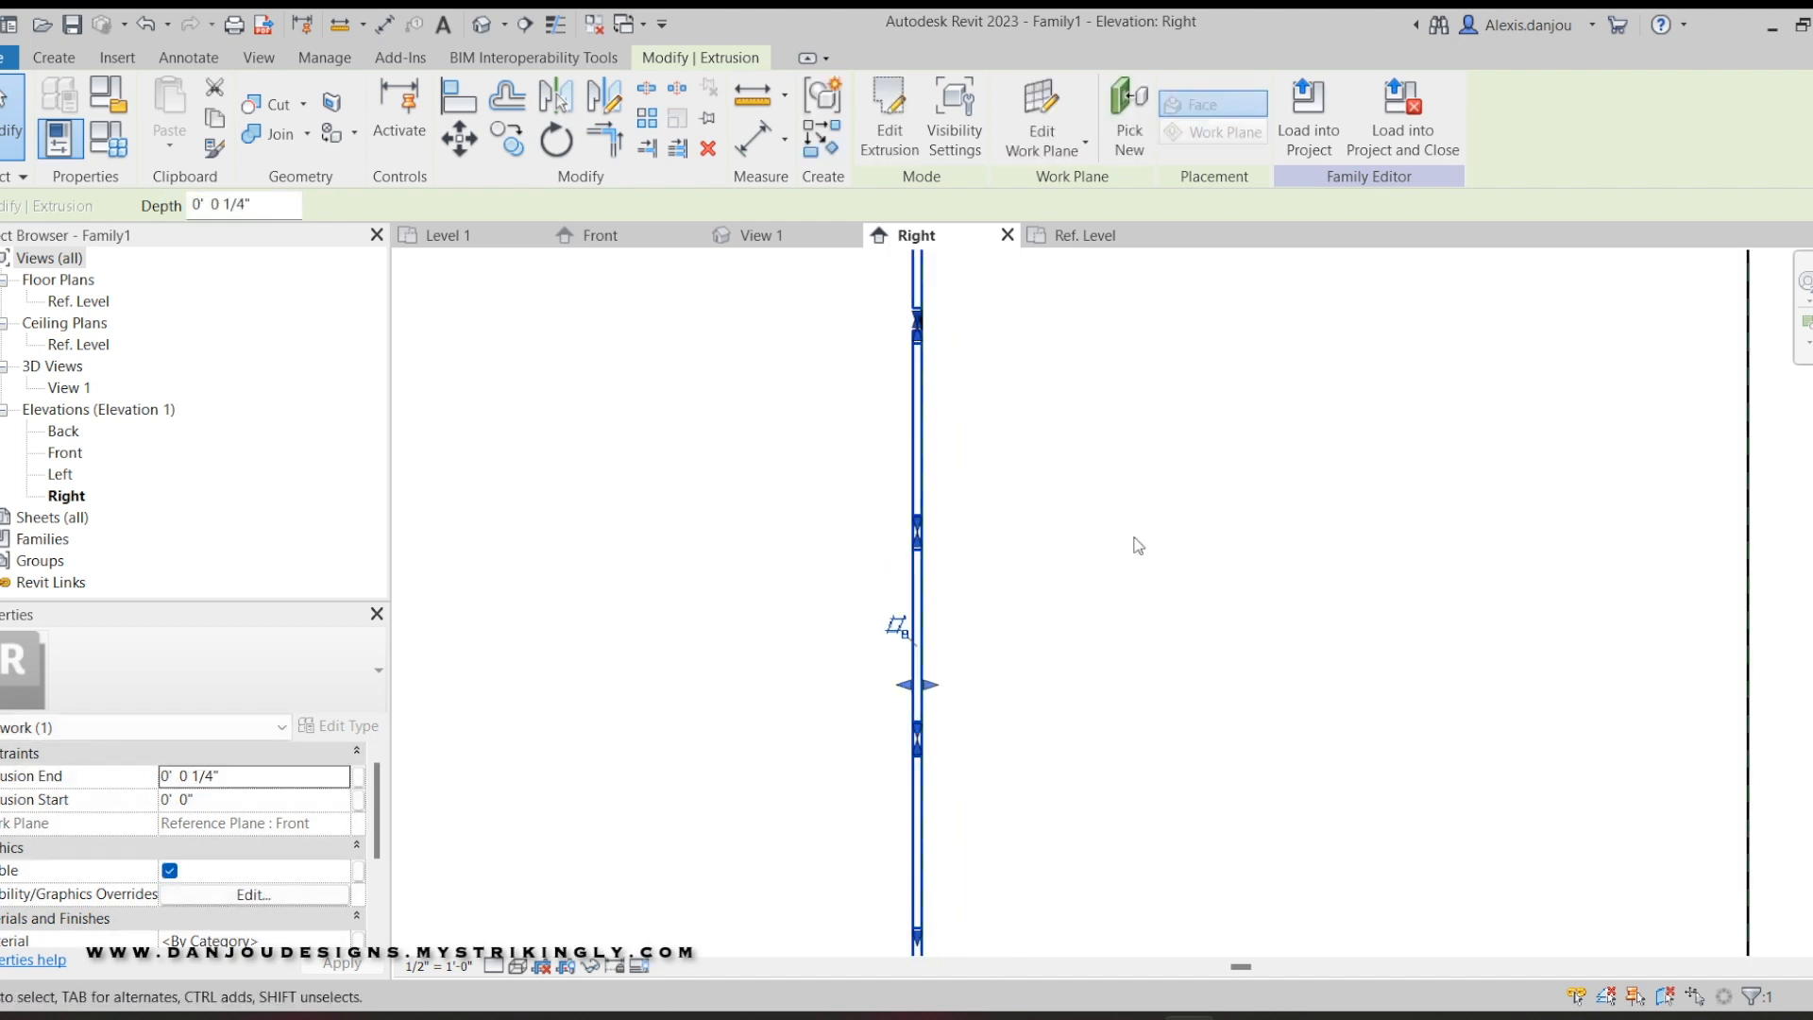
{"action": "scroll", "coordinate": [991, 602], "scroll_direction": "down", "scroll_amount": 2}
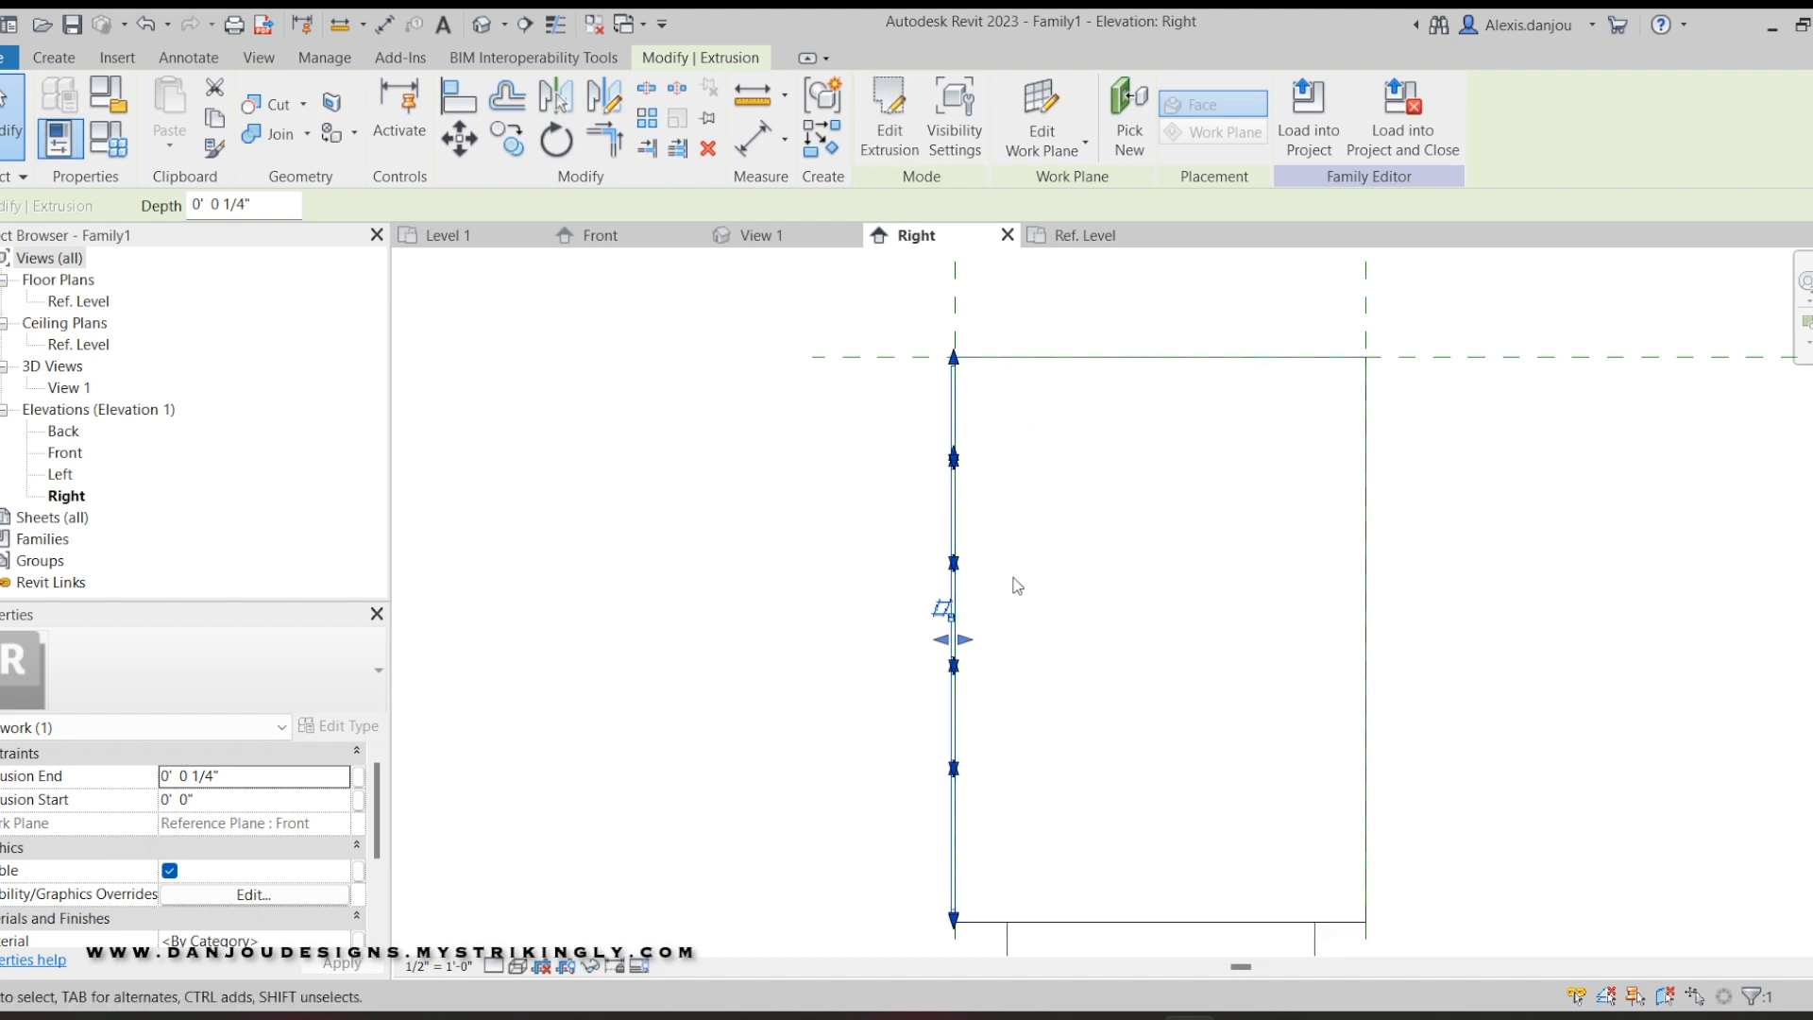
{"action": "scroll", "coordinate": [921, 666], "scroll_direction": "up", "scroll_amount": 2}
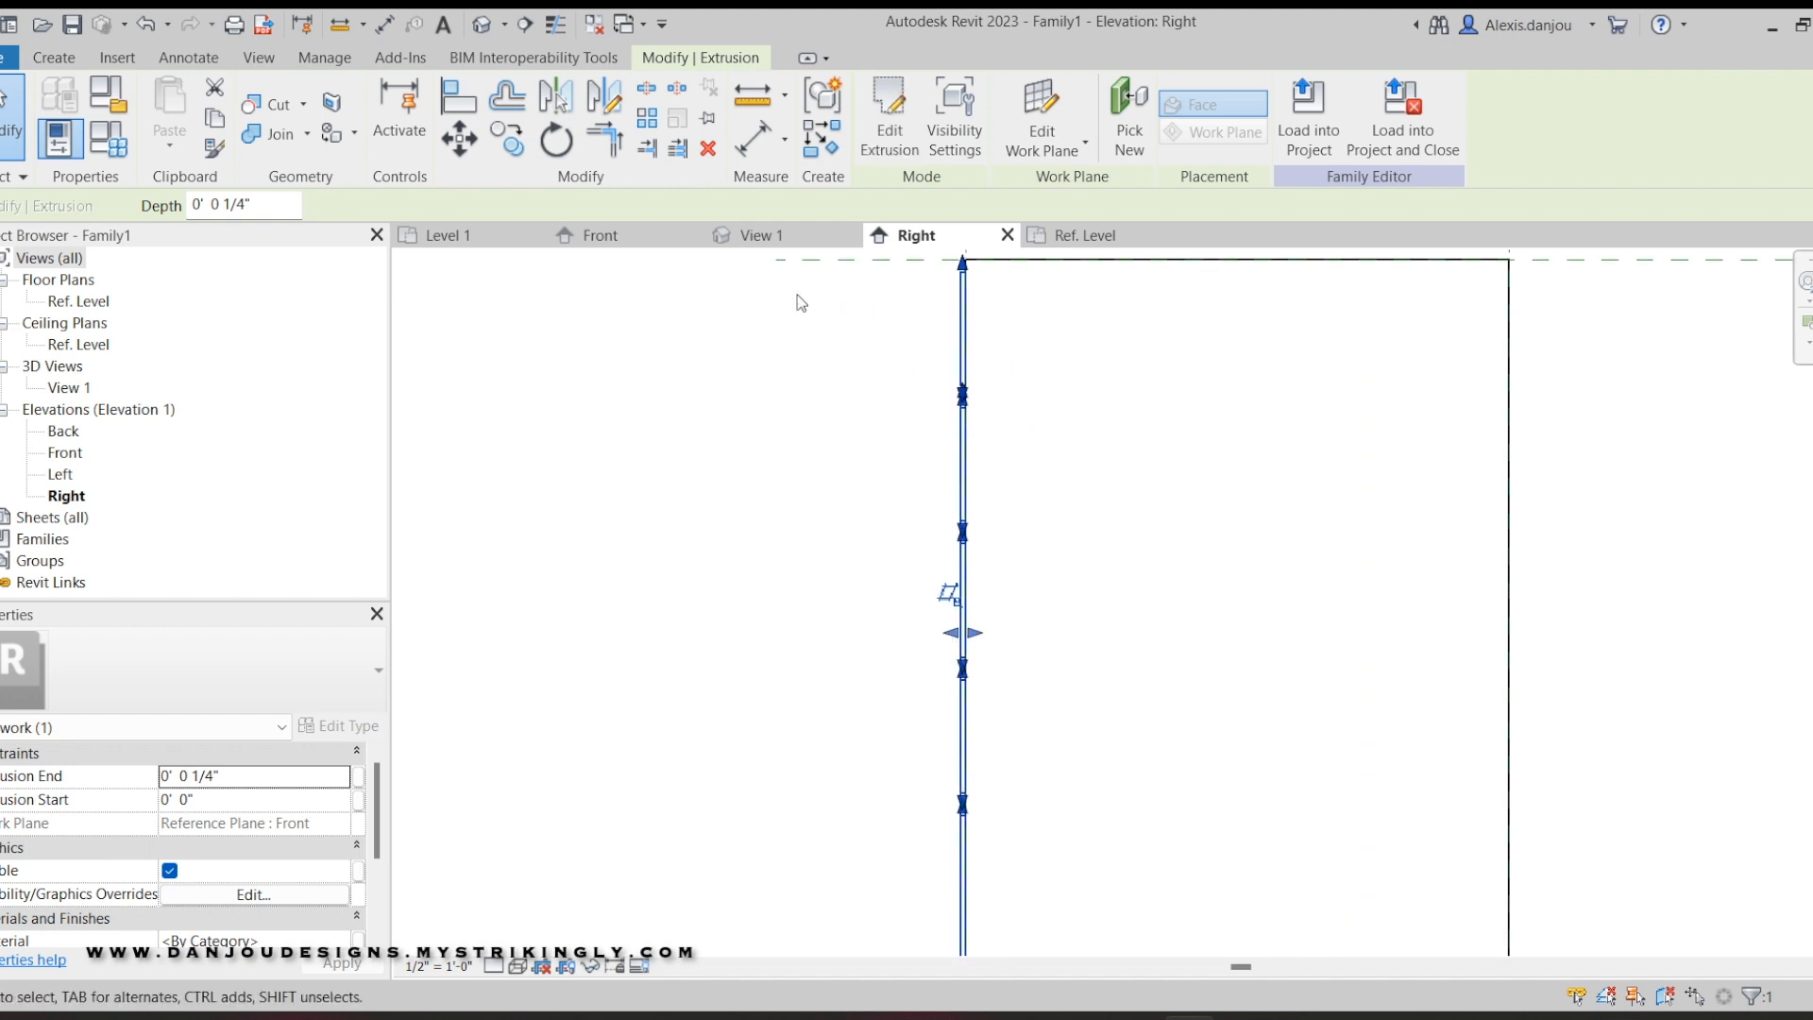
Thin the door and drawer extrusion slightly more in the Right elevation, to about 31/128" depth, and deselect it.
{"action": "left_click", "coordinate": [628, 239]}
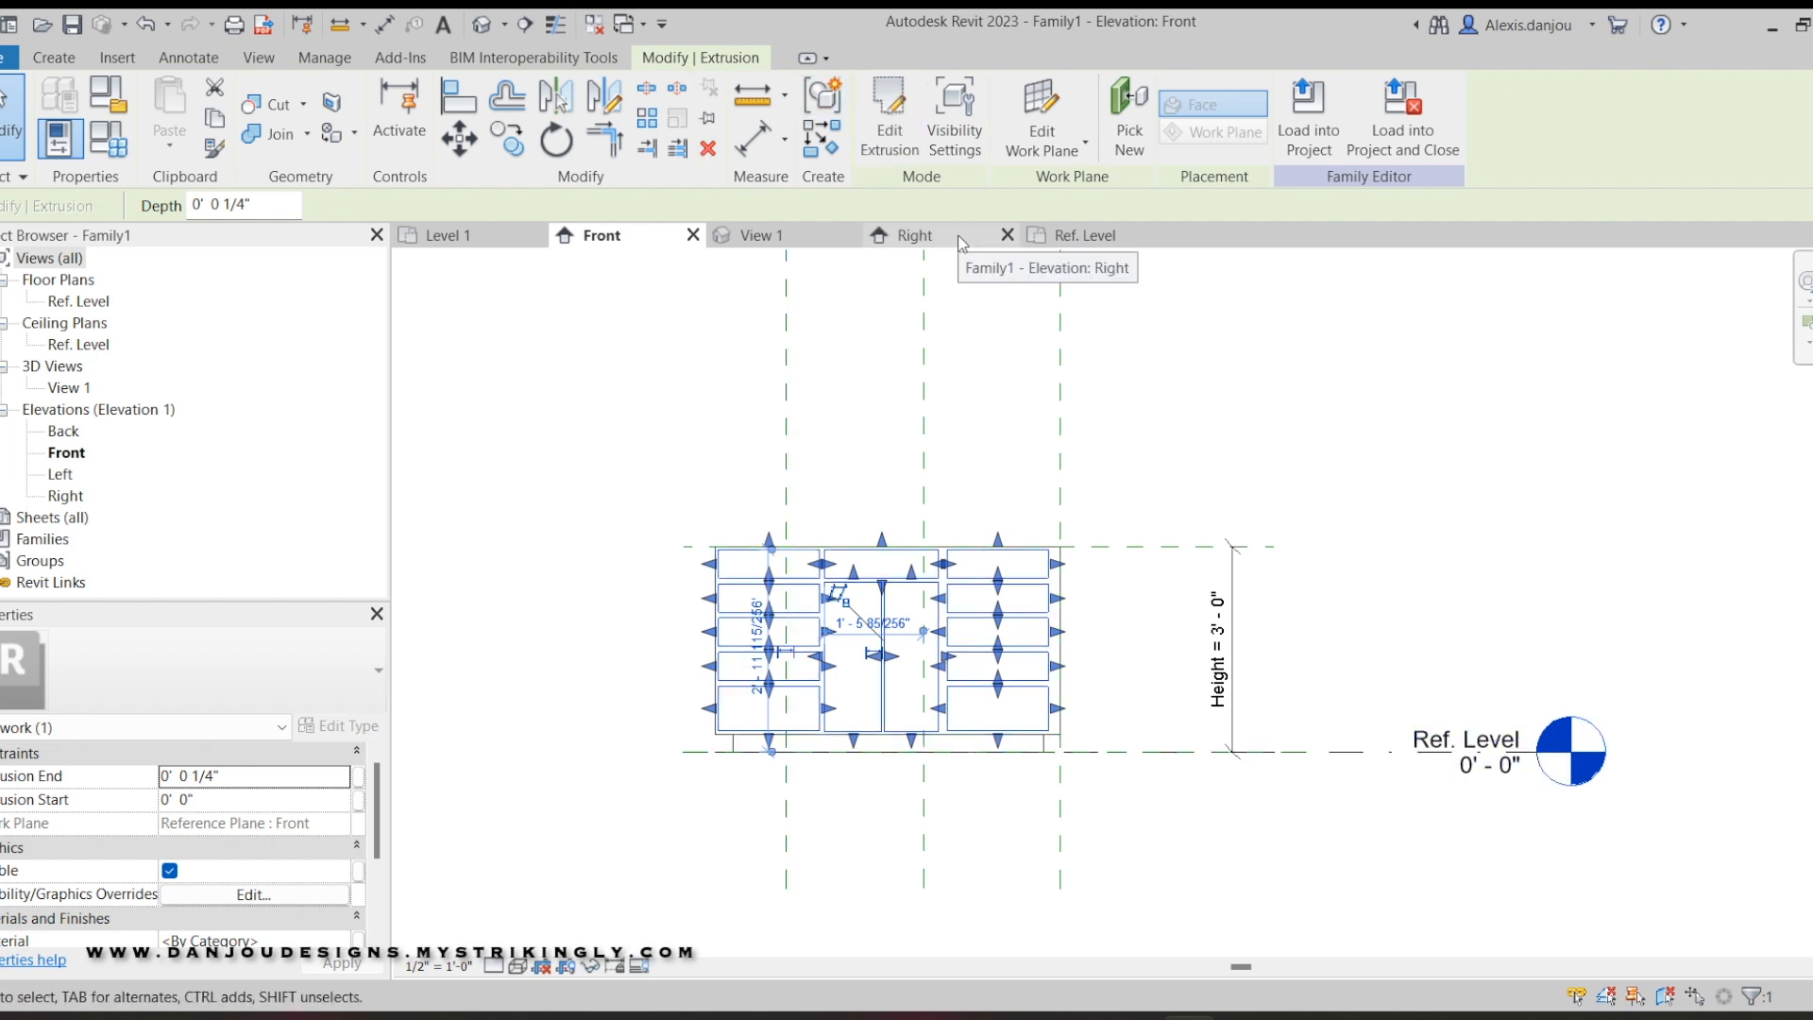
{"action": "left_click", "coordinate": [912, 235]}
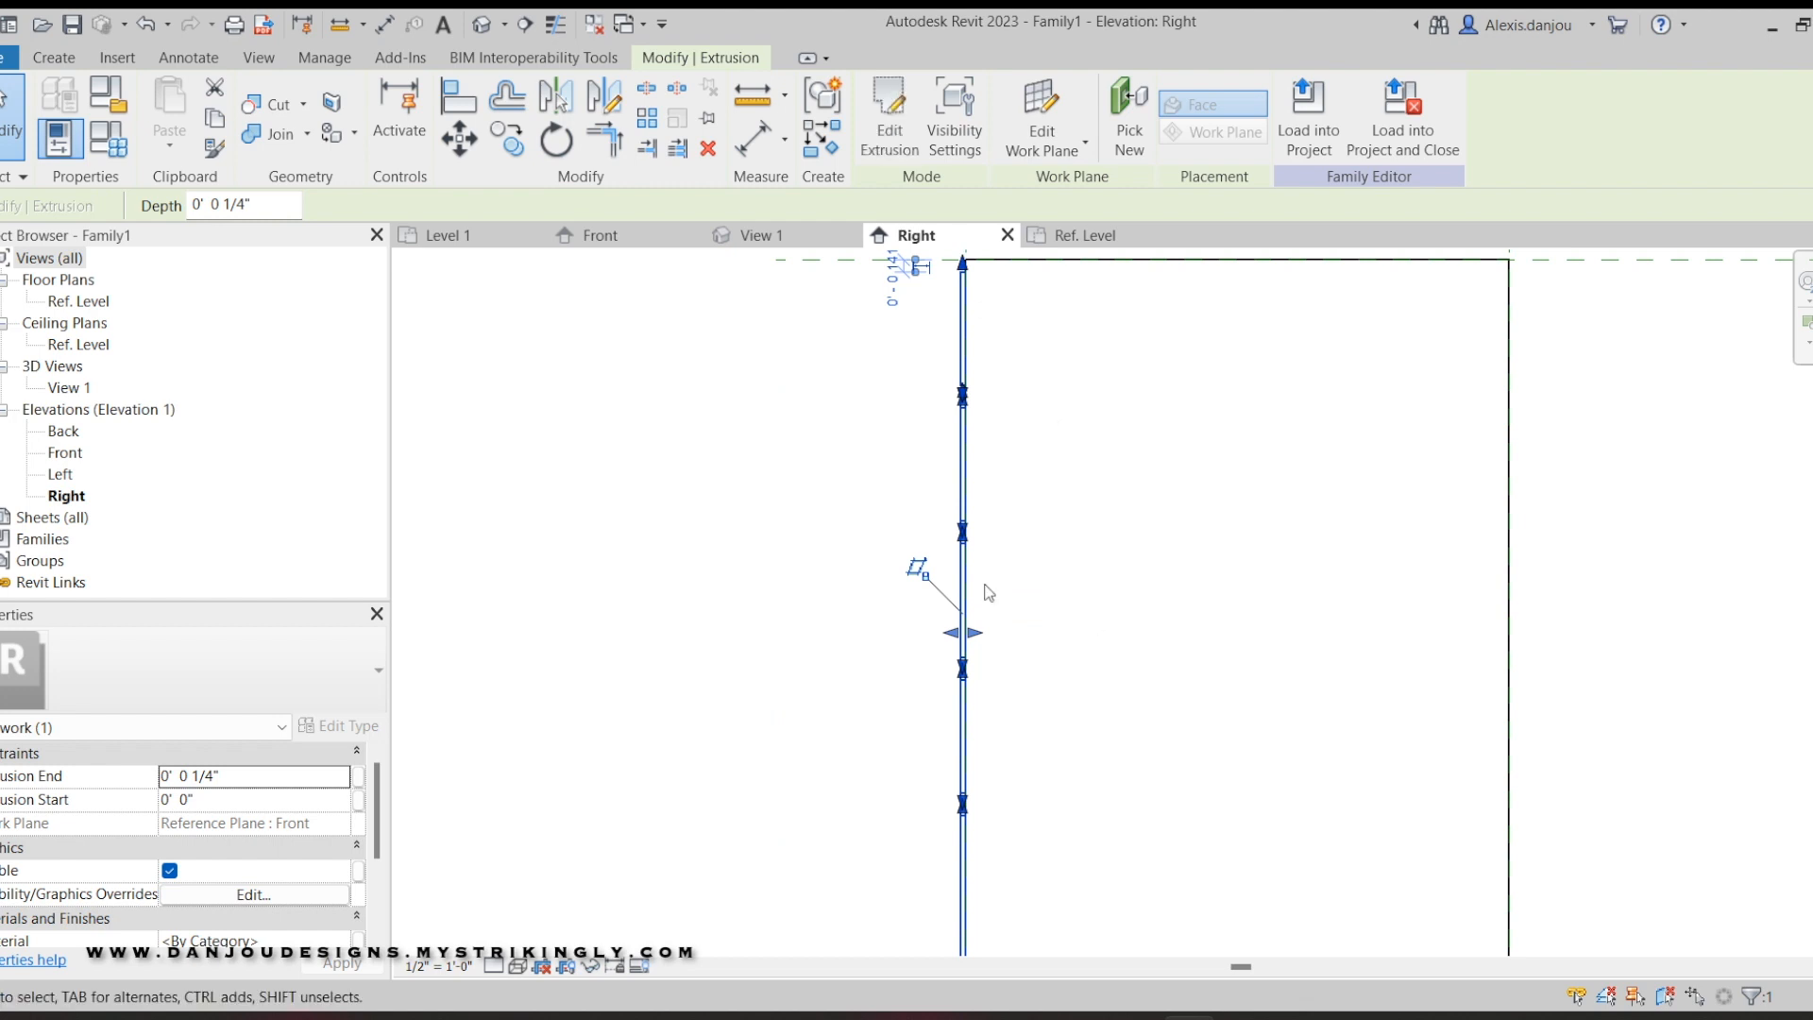
{"action": "scroll", "coordinate": [983, 604], "scroll_direction": "up", "scroll_amount": 3}
{"action": "scroll", "coordinate": [991, 665], "scroll_direction": "up", "scroll_amount": 3}
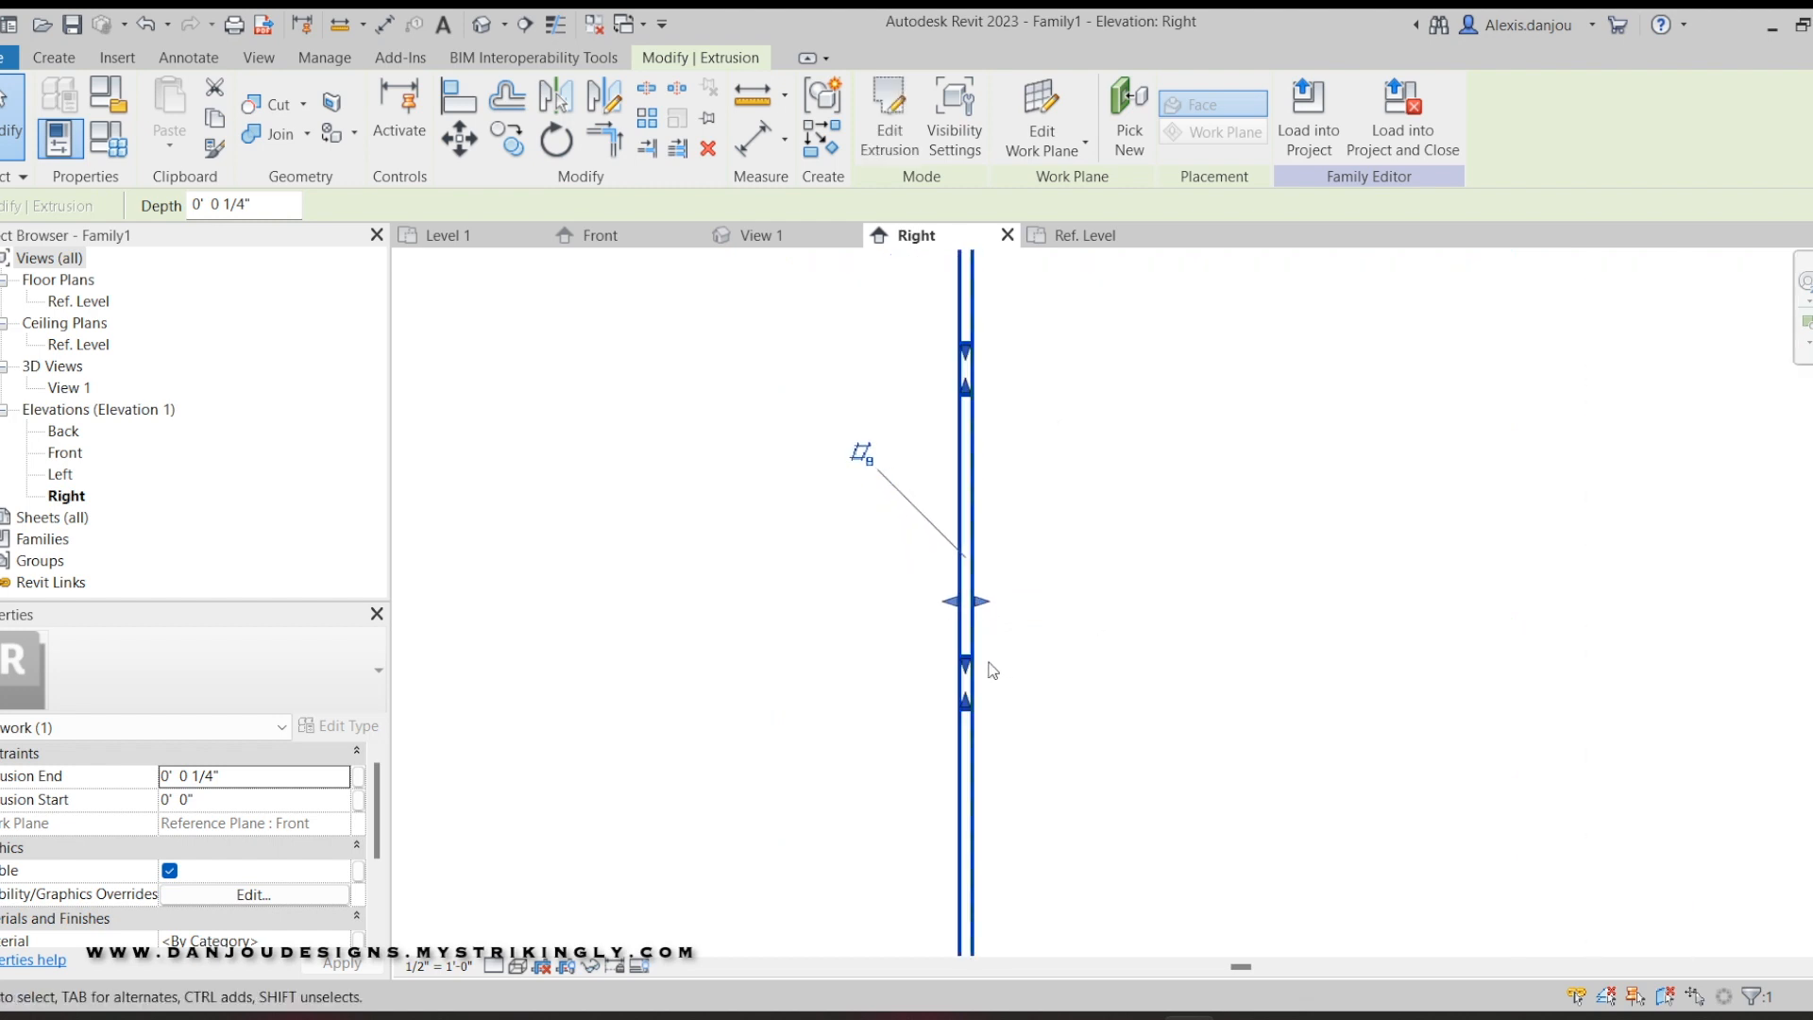
{"action": "left_click_drag", "start_coordinate": [943, 594], "coordinate": [967, 608]}
{"action": "scroll", "coordinate": [793, 675], "scroll_direction": "down", "scroll_amount": 4}
{"action": "middle_click_drag", "start_coordinate": [1067, 676], "coordinate": [1174, 665]}
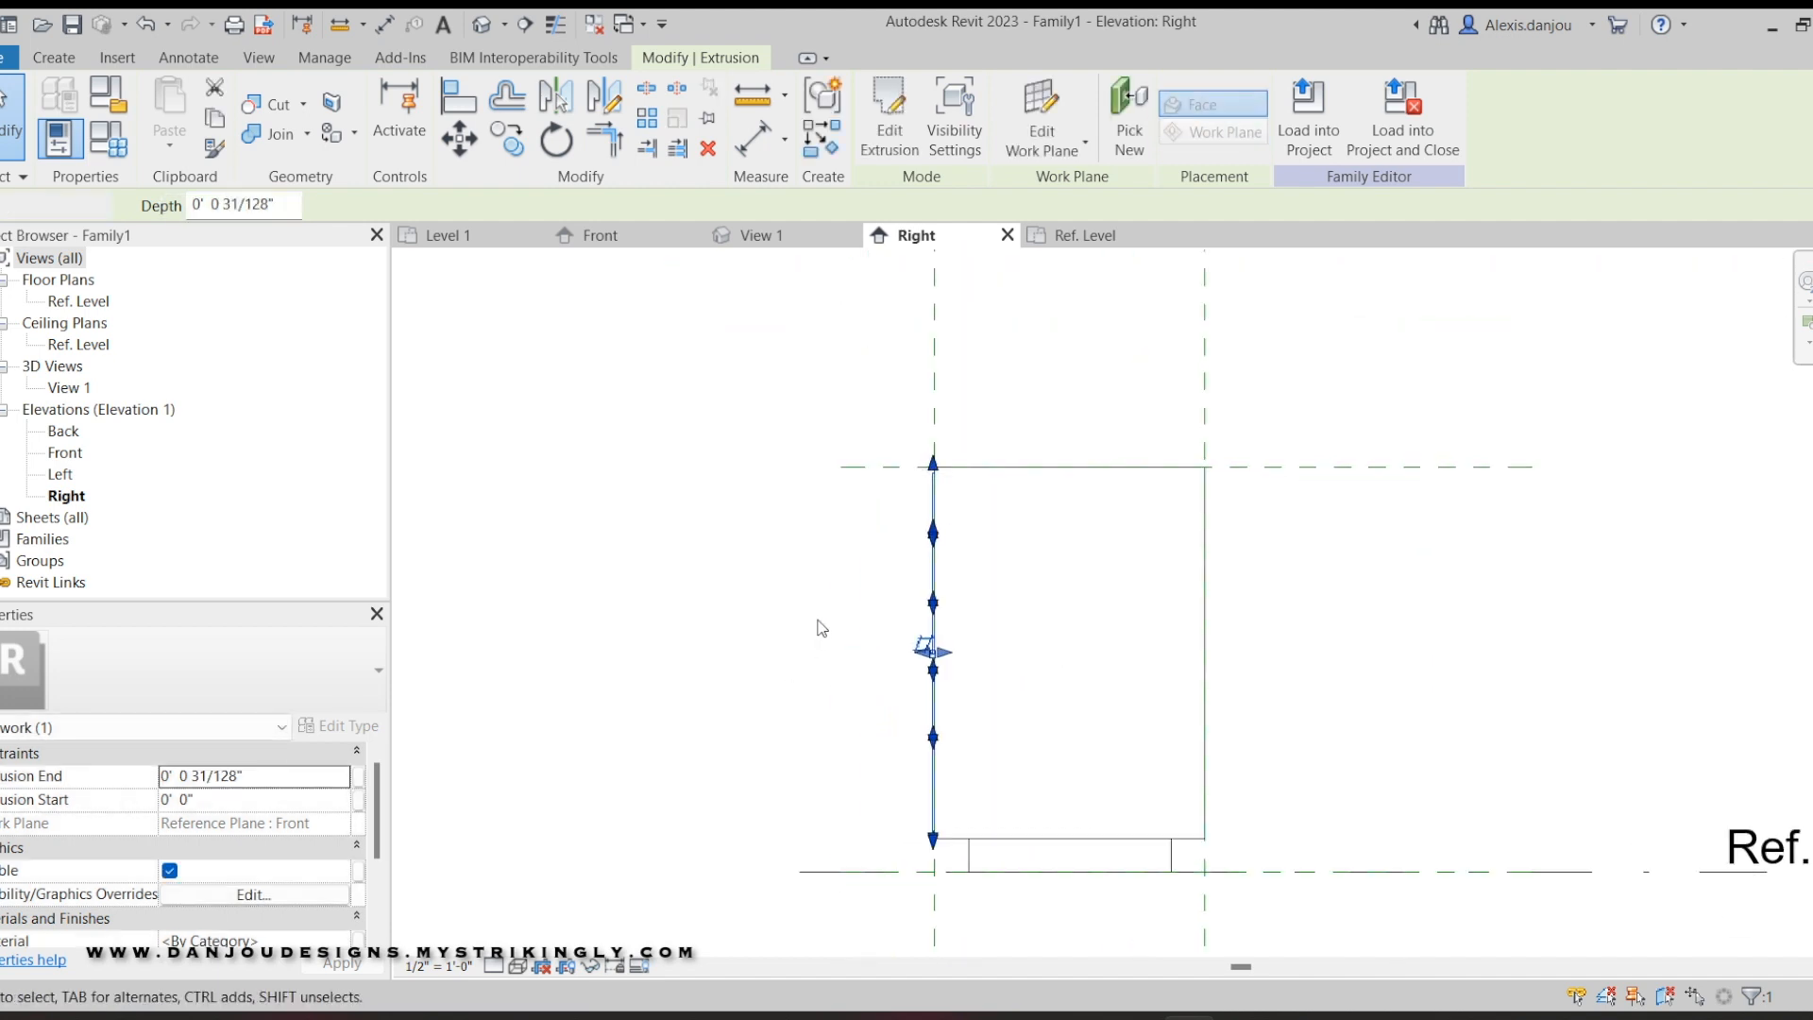
{"action": "left_click", "coordinate": [819, 624]}
Examine the casework's door and drawer fronts in the 3D view, from the front and slightly above.
{"action": "left_click", "coordinate": [773, 241]}
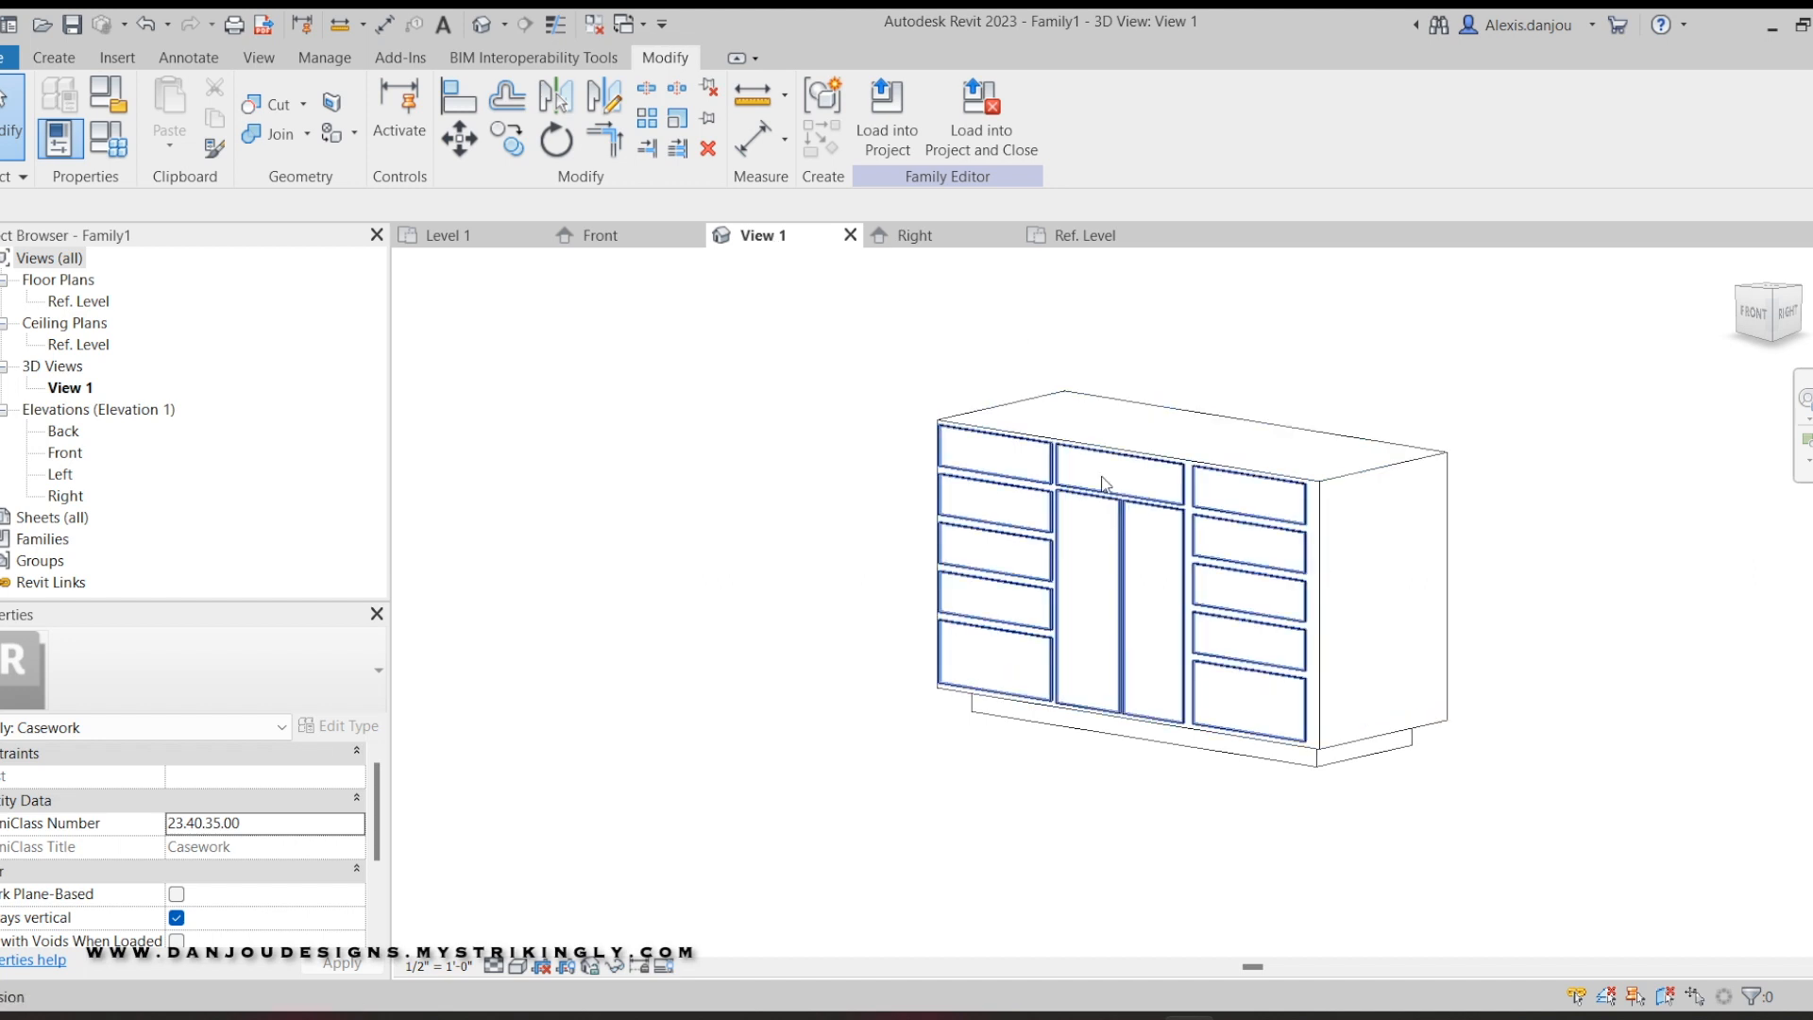
{"action": "left_click", "coordinate": [1754, 312]}
{"action": "left_click_drag", "start_coordinate": [447, 322], "coordinate": [413, 354]}
{"action": "mouse_move", "coordinate": [414, 356]}
{"action": "middle_mouse_down", "text": "shift"}
{"action": "mouse_move", "coordinate": [490, 384]}
{"action": "mouse_move", "coordinate": [655, 360]}
{"action": "middle_mouse_up", "text": "shift"}
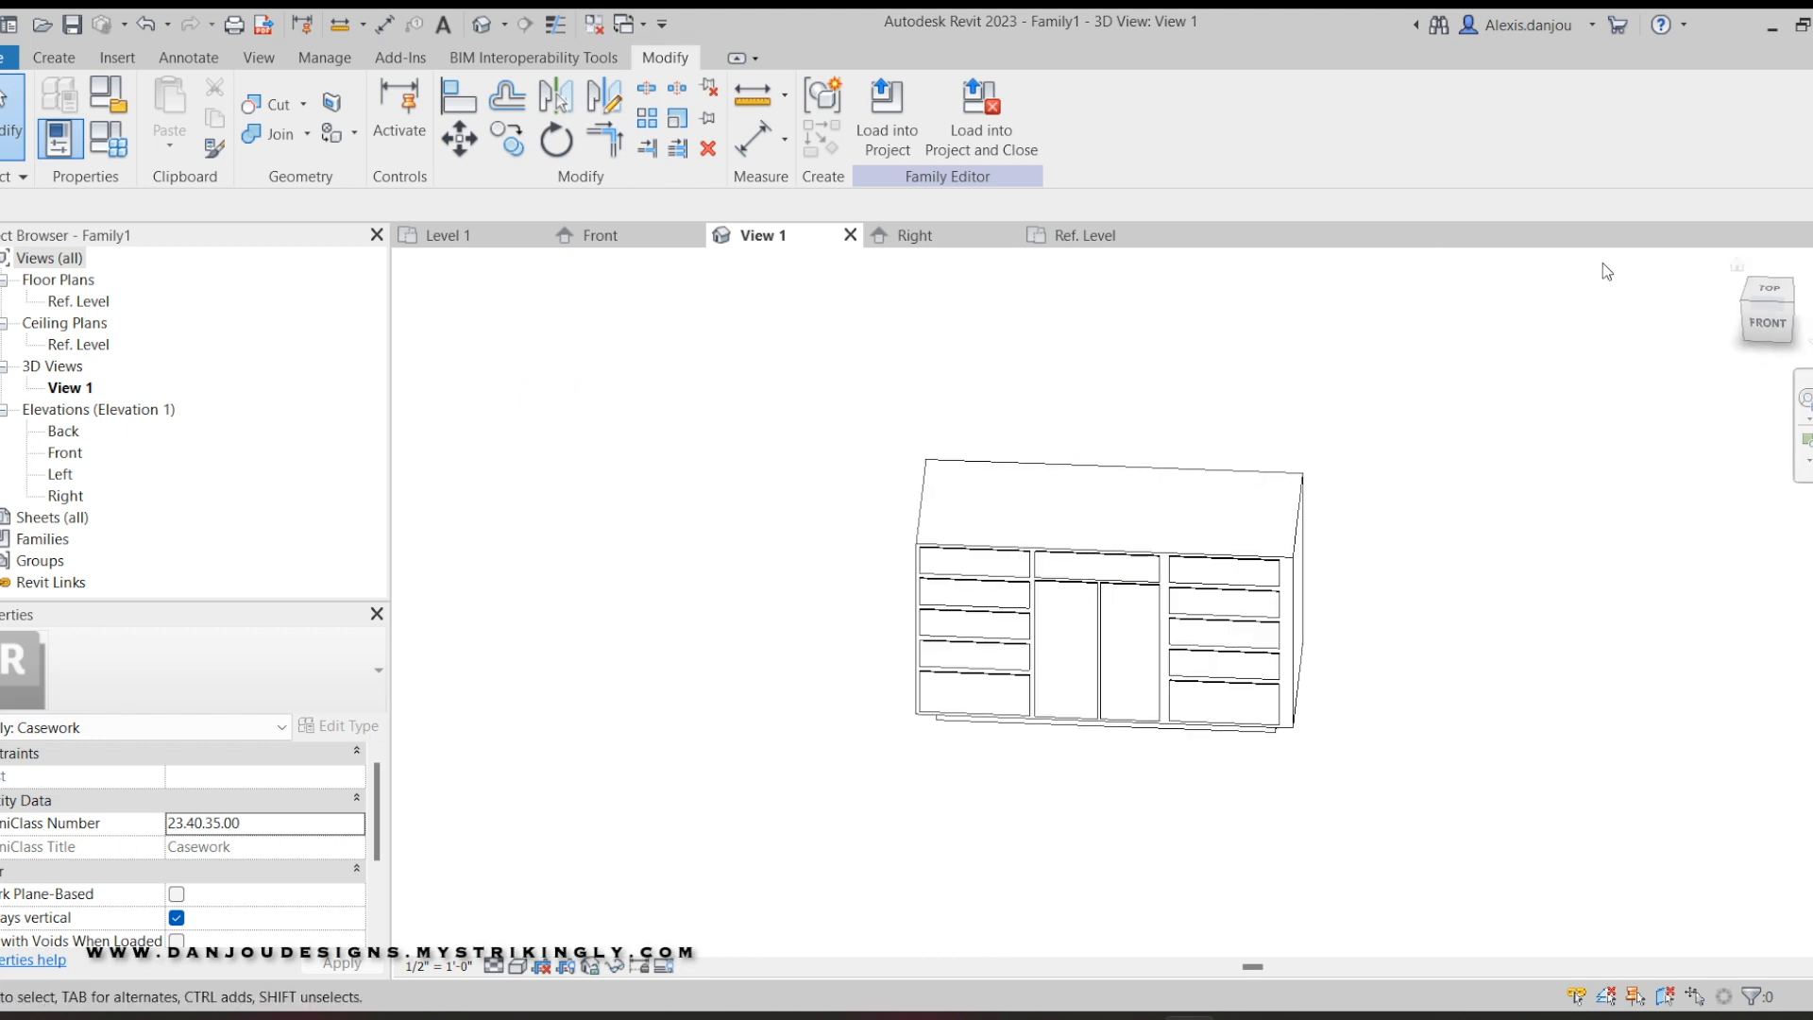
In the Ref. Level plan, sketch an extrusion rectangle around the body, about 2' 2" deep and overhanging each side by about 7/8".
{"action": "left_click", "coordinate": [1117, 240]}
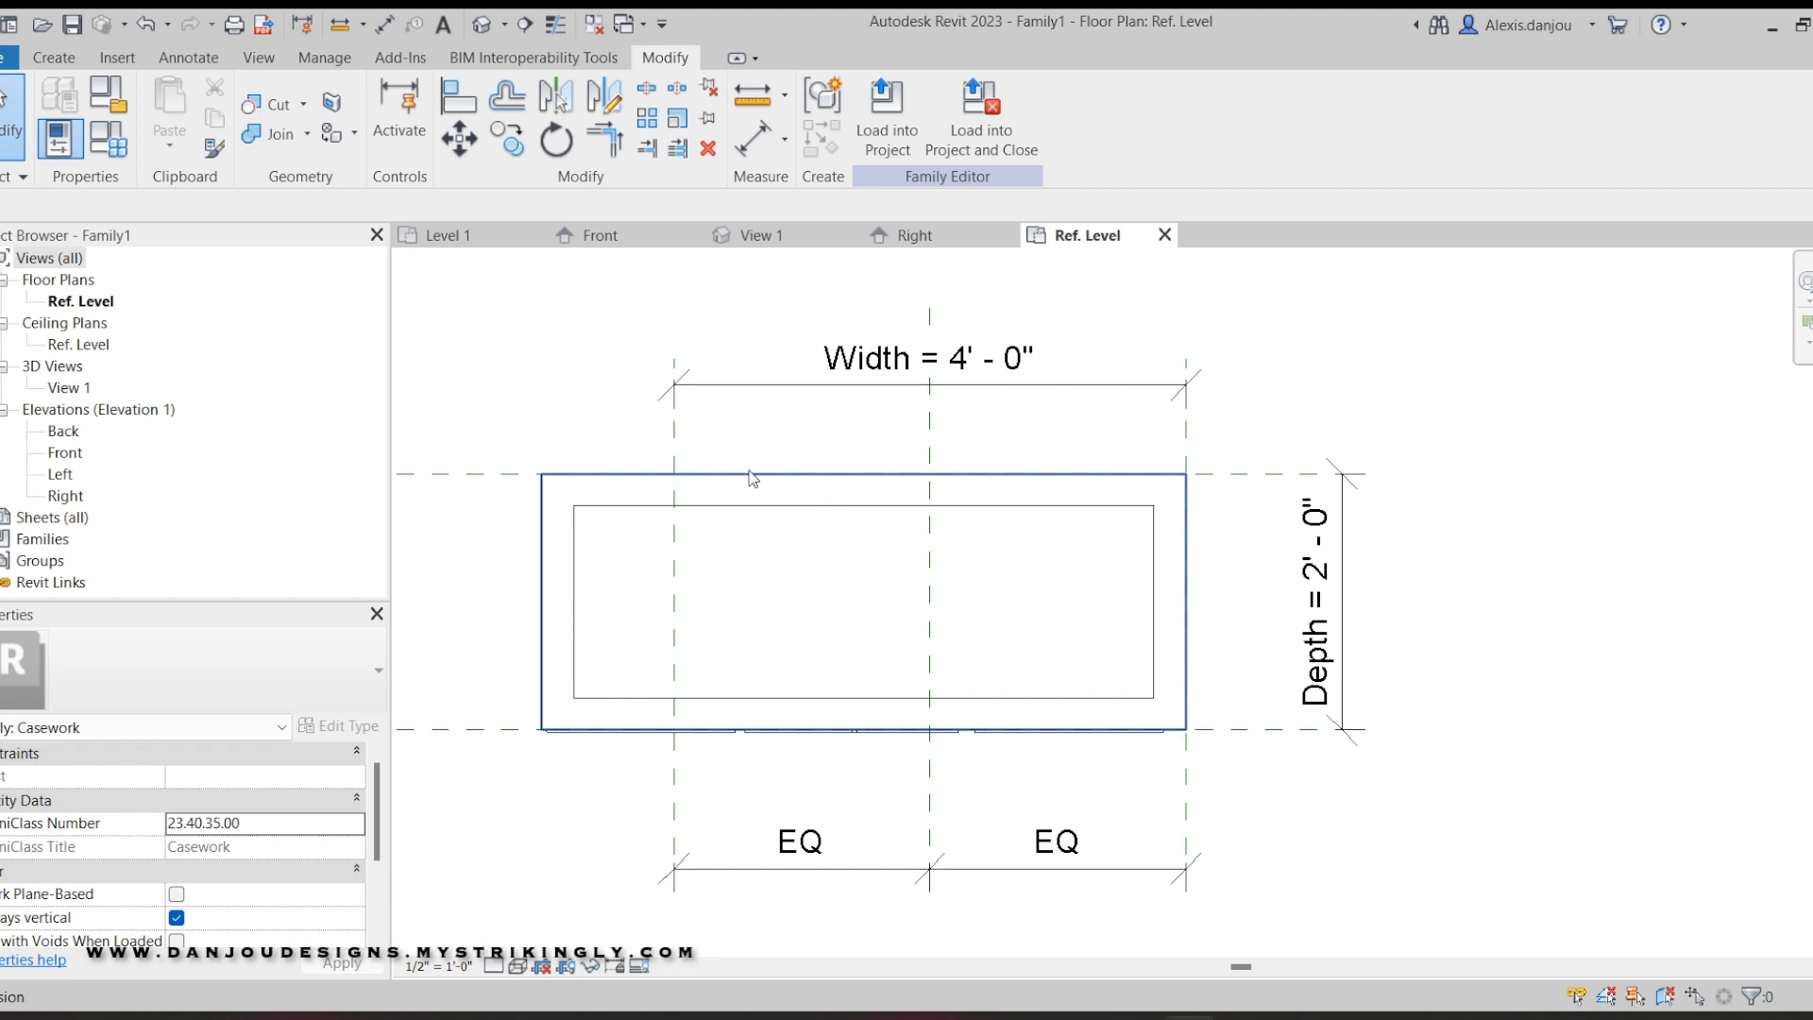
{"action": "left_click", "coordinate": [54, 58]}
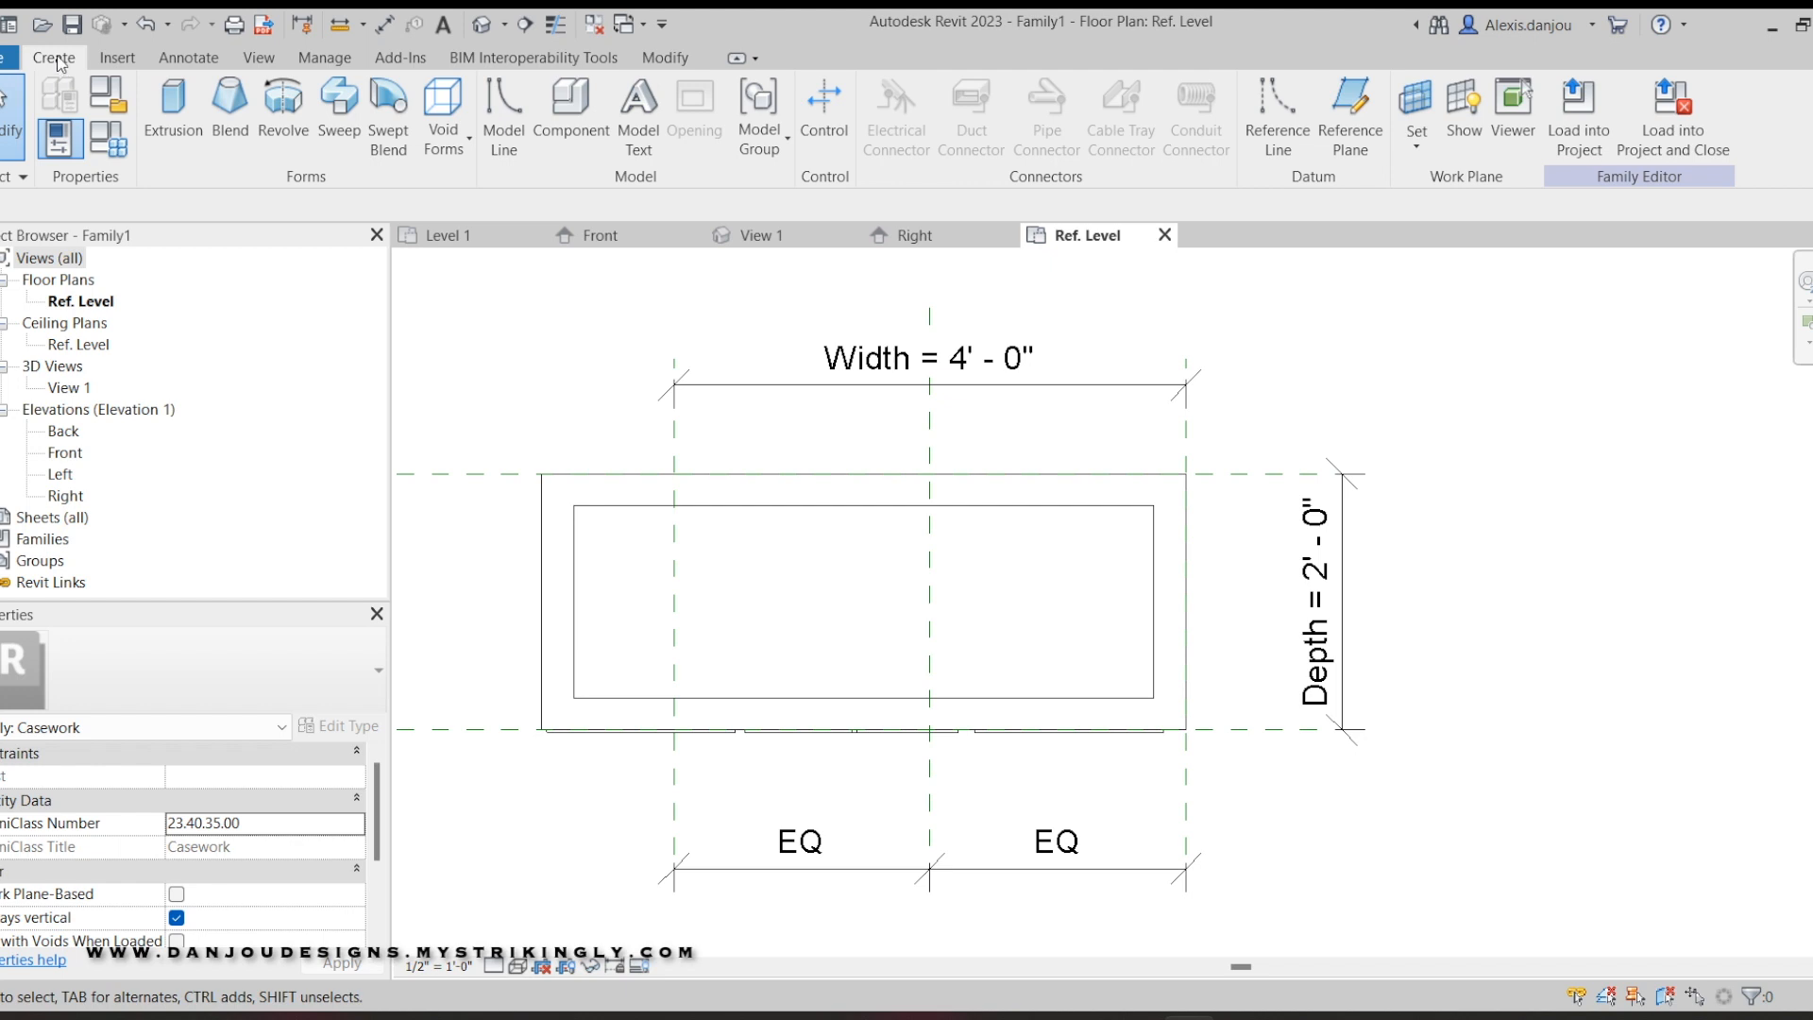
{"action": "left_click", "coordinate": [177, 121]}
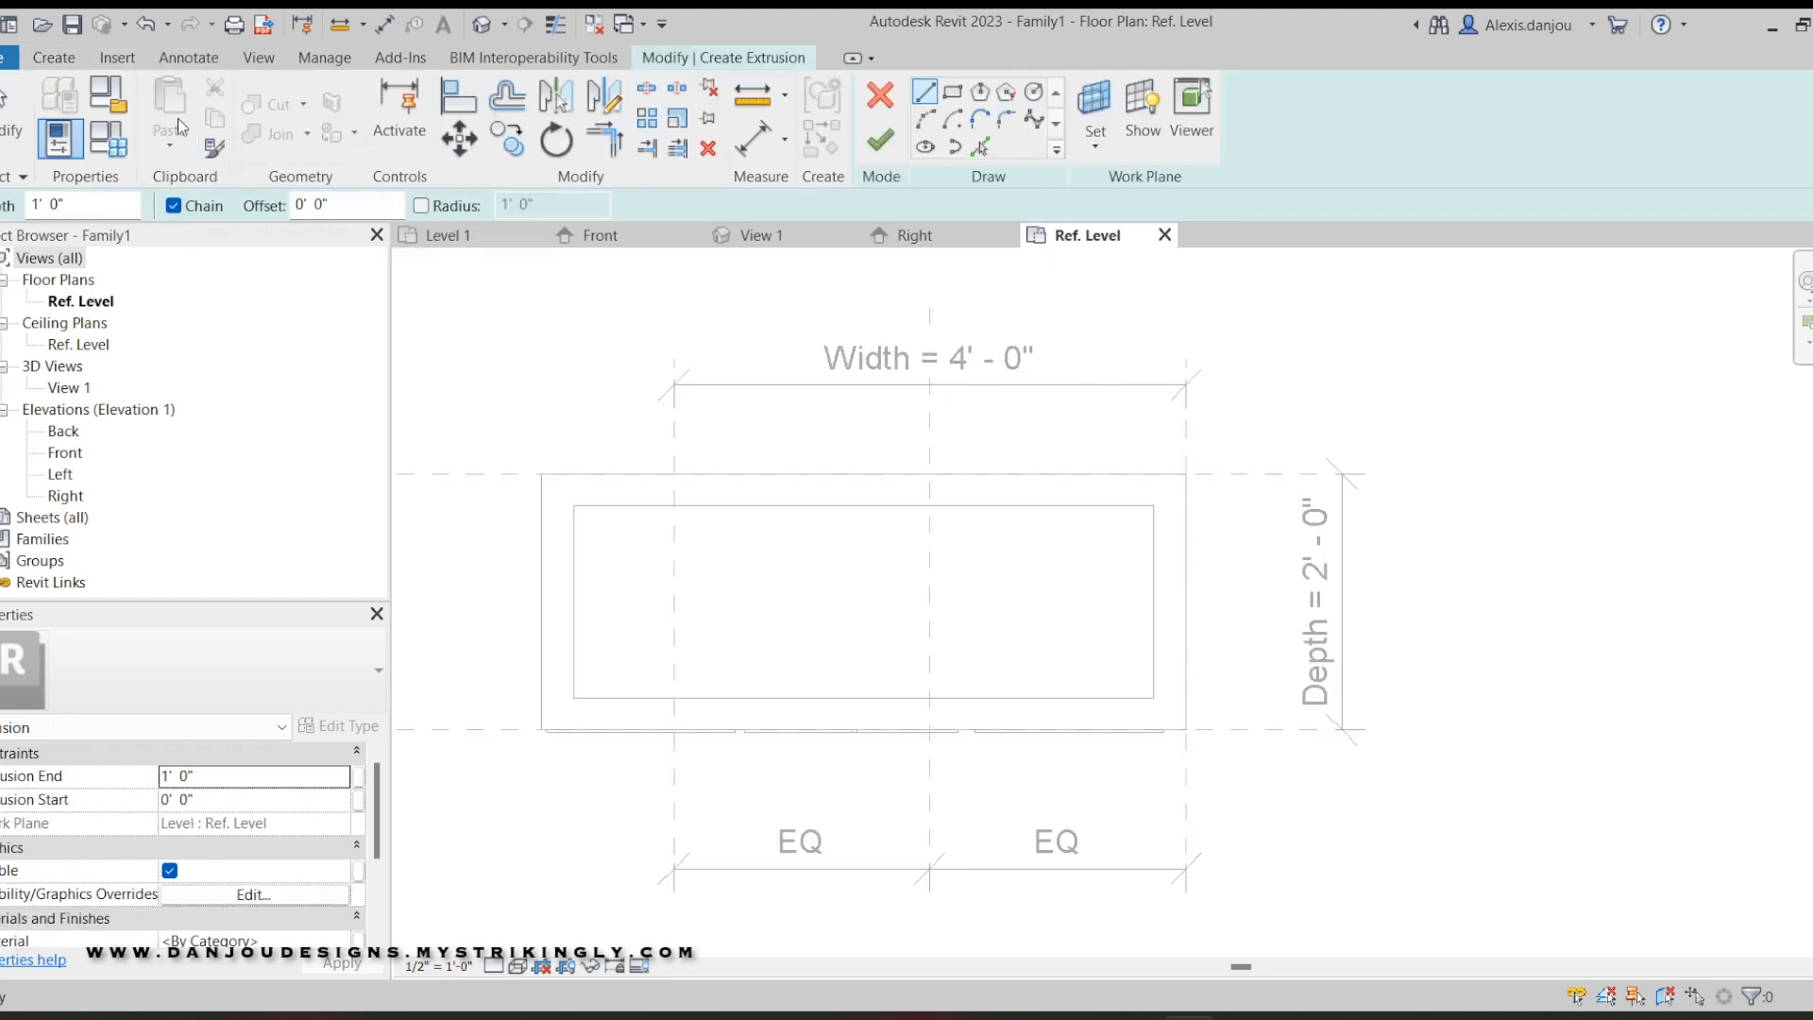
{"action": "left_click", "coordinate": [954, 92]}
{"action": "scroll", "coordinate": [831, 529], "scroll_direction": "up", "scroll_amount": 2}
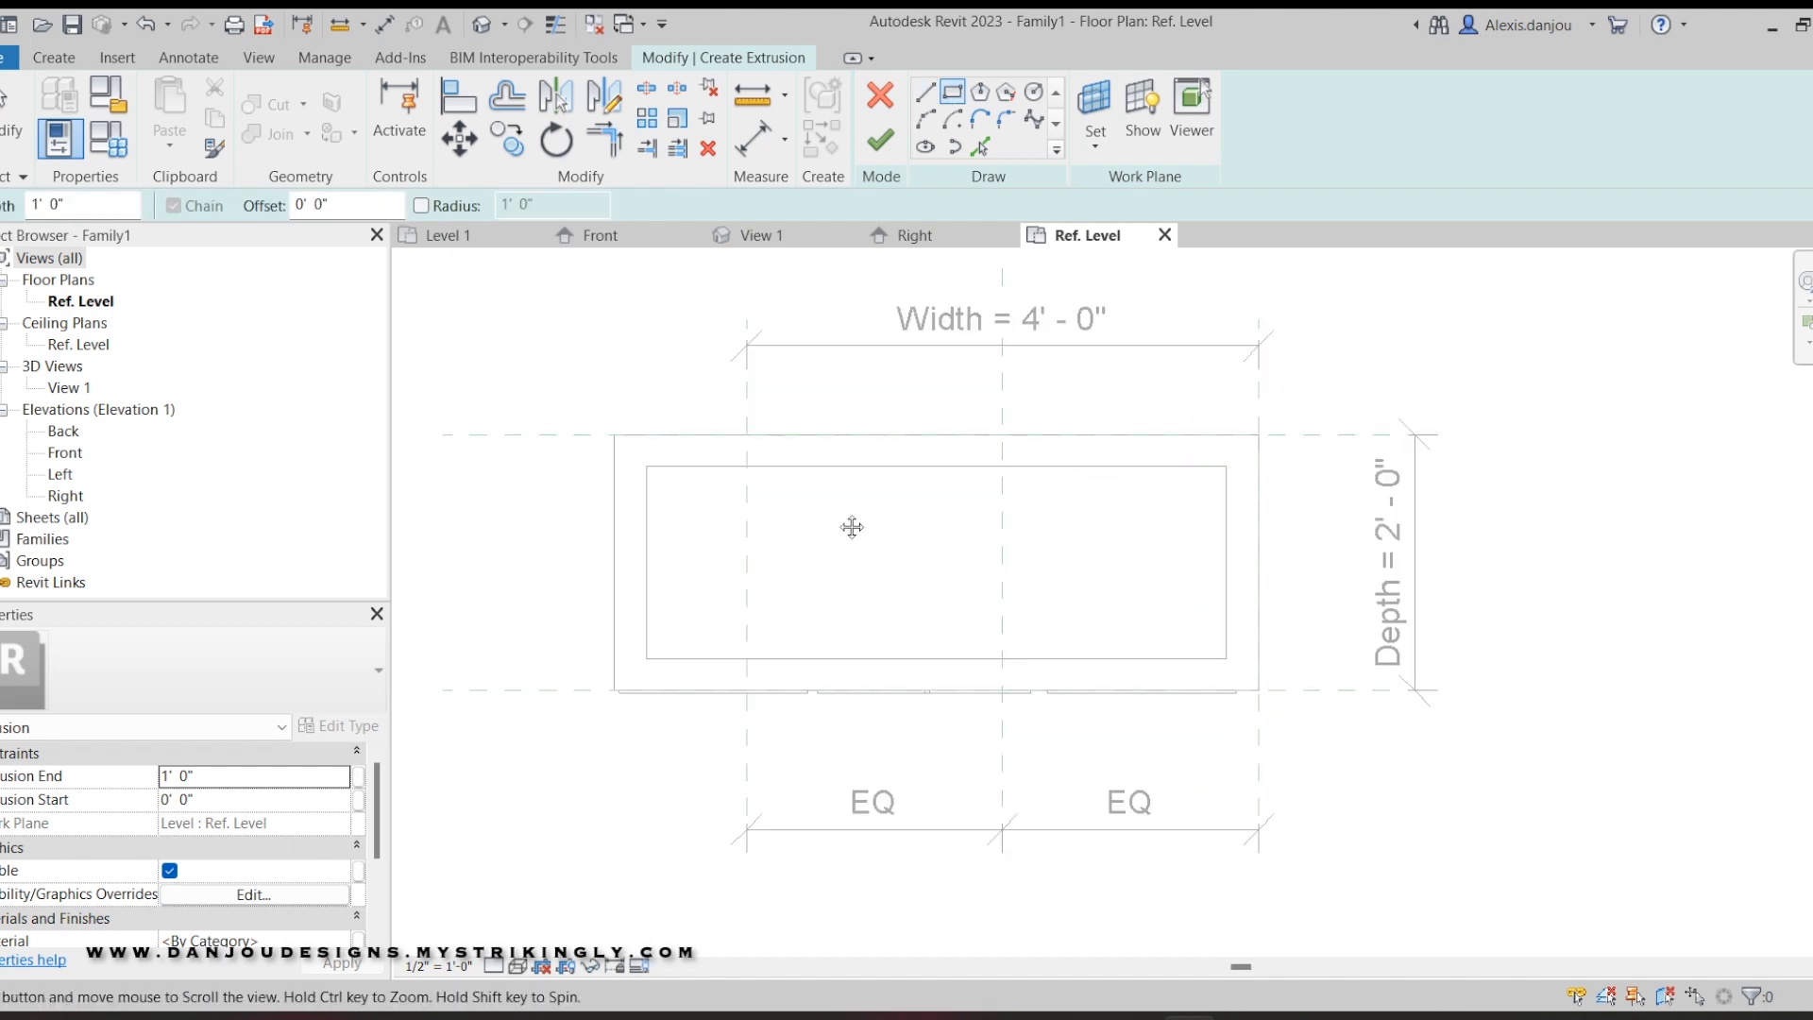
{"action": "scroll", "coordinate": [807, 481], "scroll_direction": "up", "scroll_amount": 1}
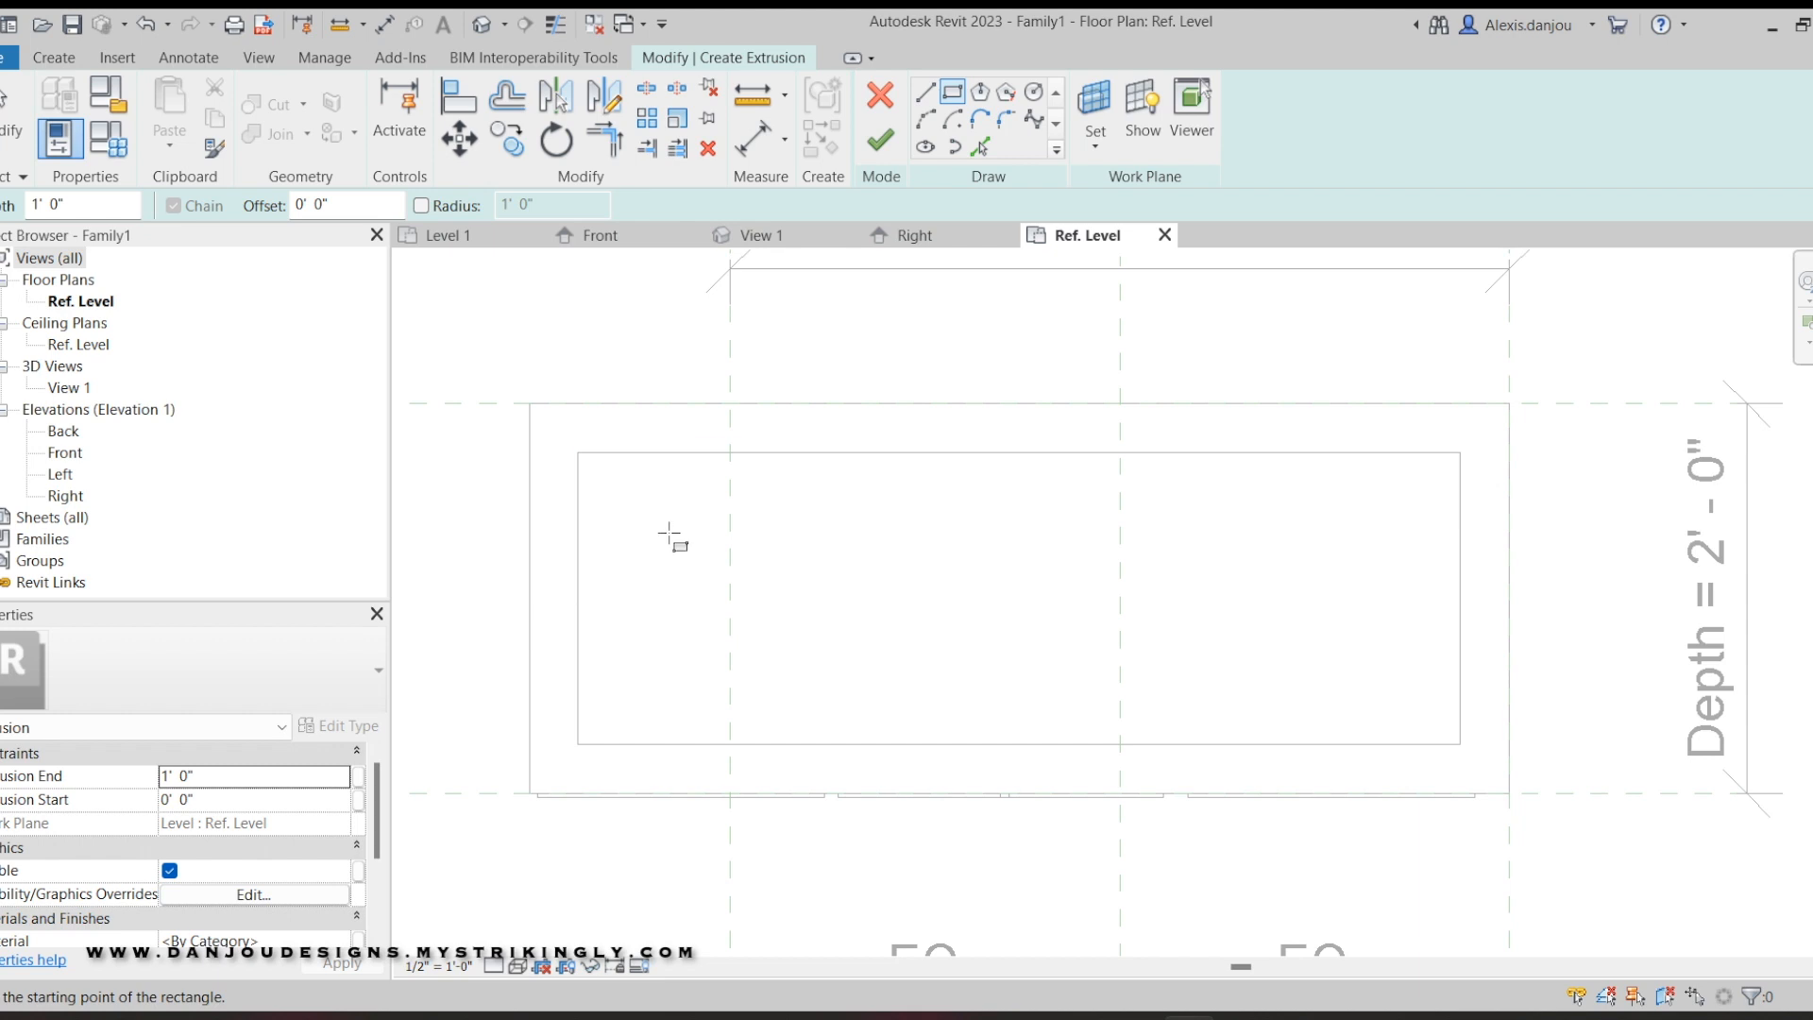
{"action": "scroll", "coordinate": [796, 507], "scroll_direction": "down", "scroll_amount": 1}
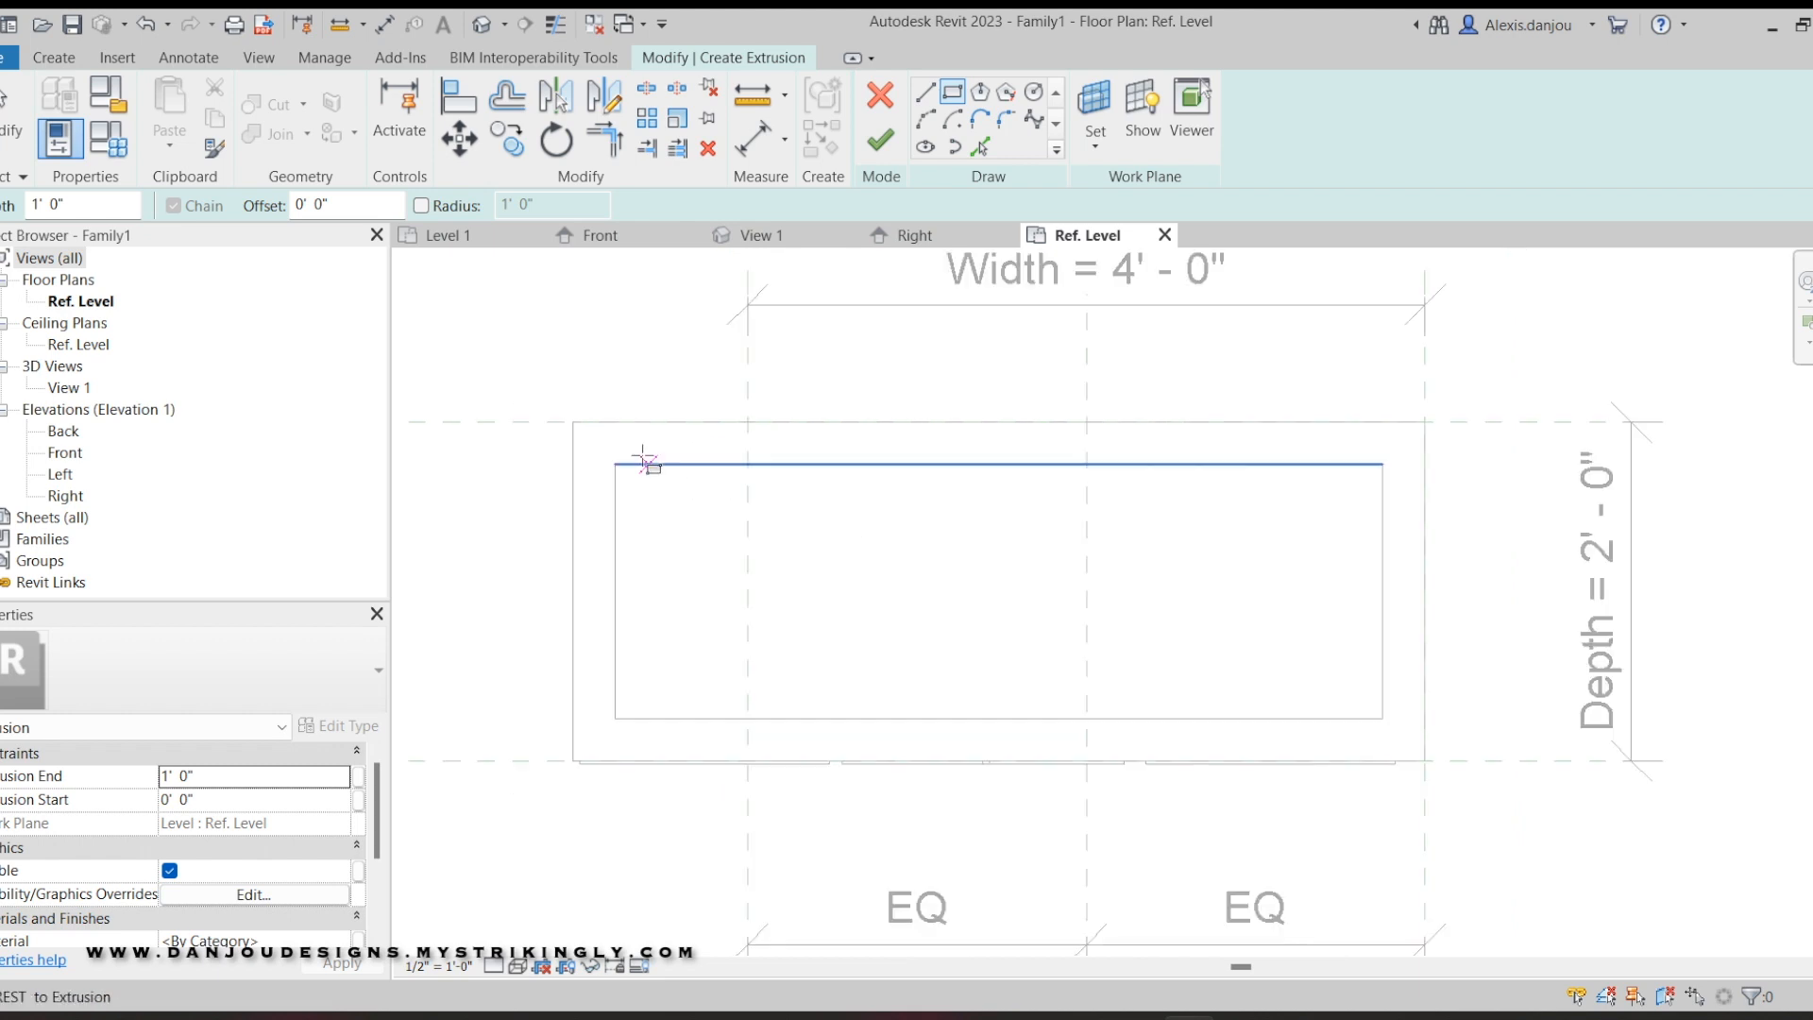
{"action": "left_click", "coordinate": [563, 411]}
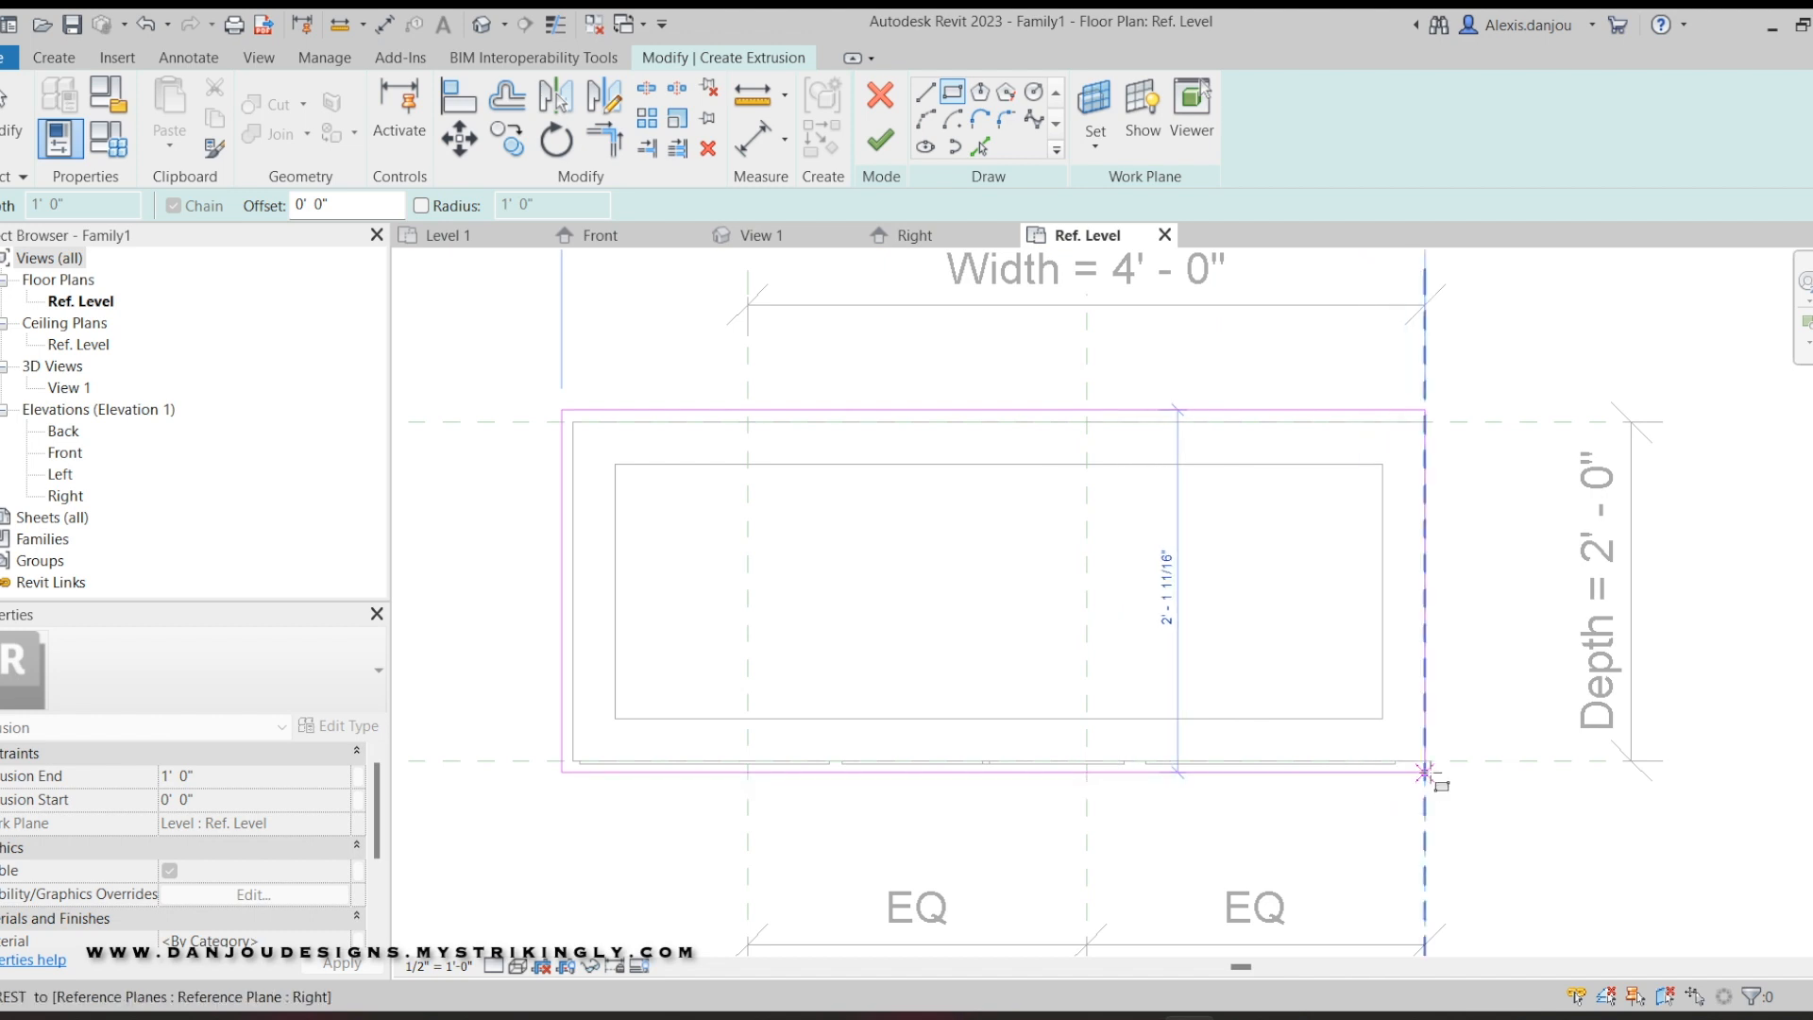
{"action": "scroll", "coordinate": [1427, 773], "scroll_direction": "up", "scroll_amount": 1}
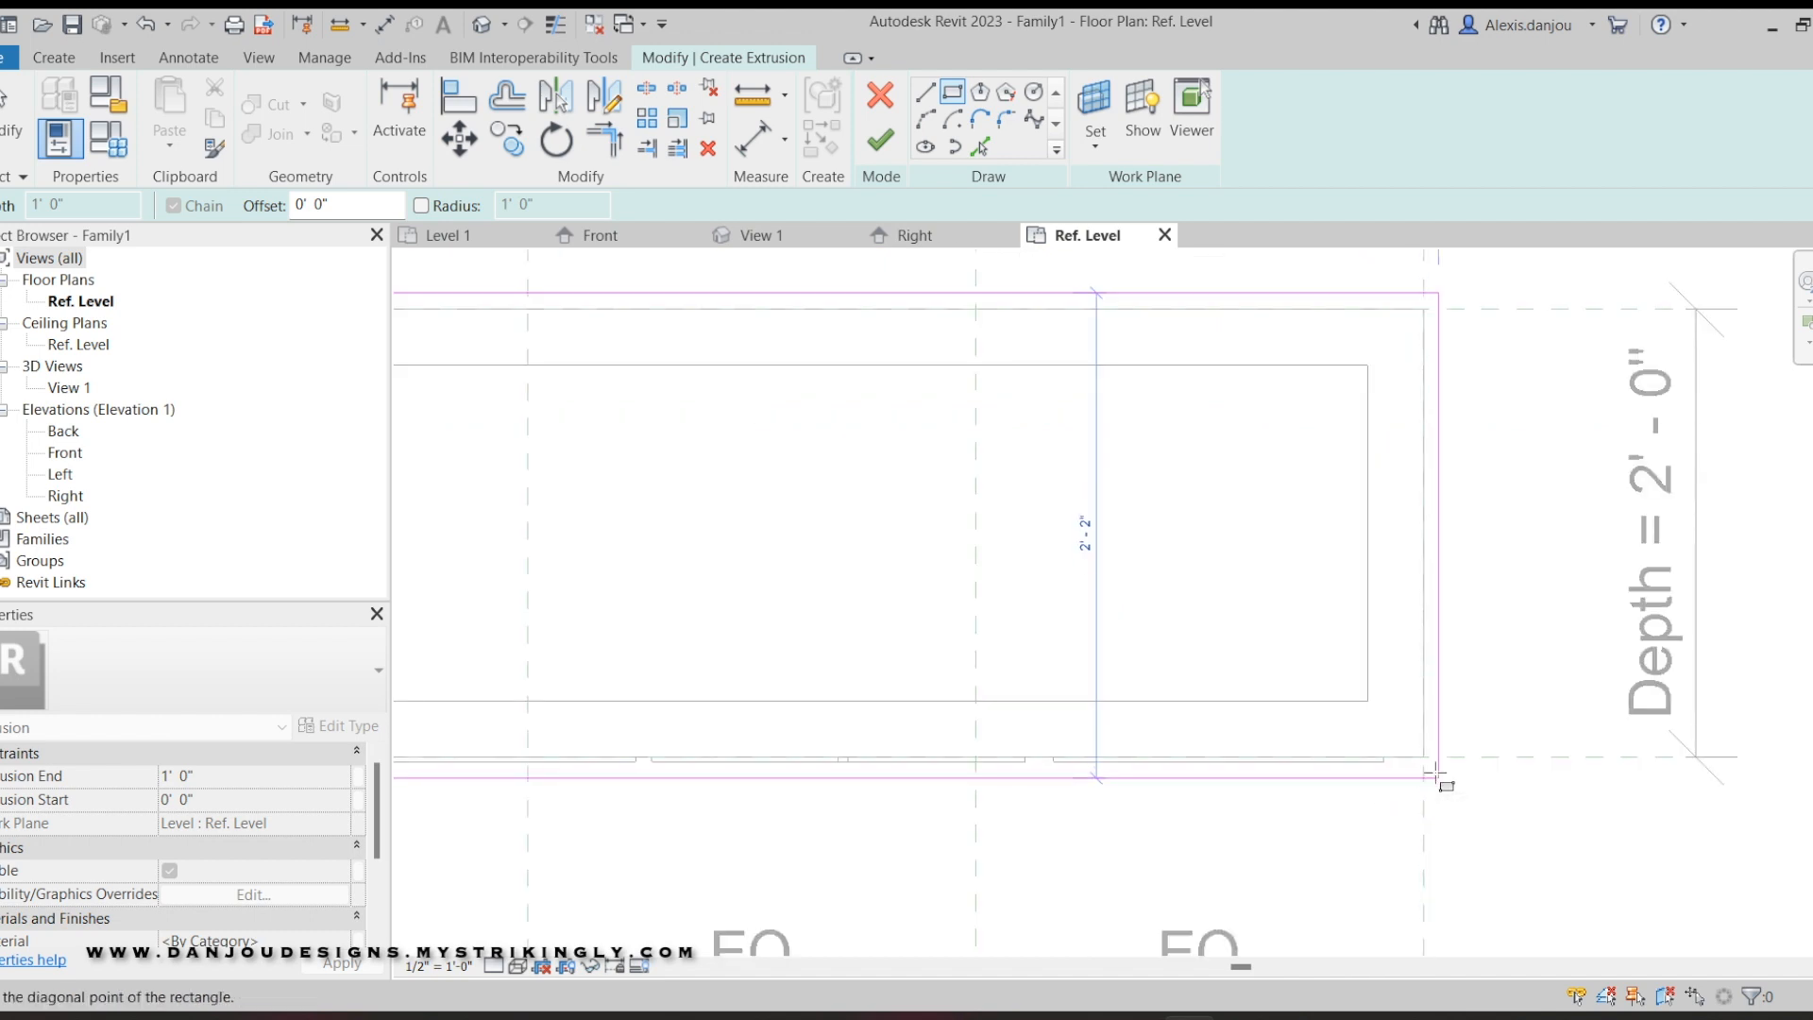
{"action": "left_click", "coordinate": [1433, 774]}
{"action": "scroll", "coordinate": [1433, 777], "scroll_direction": "down", "scroll_amount": 2}
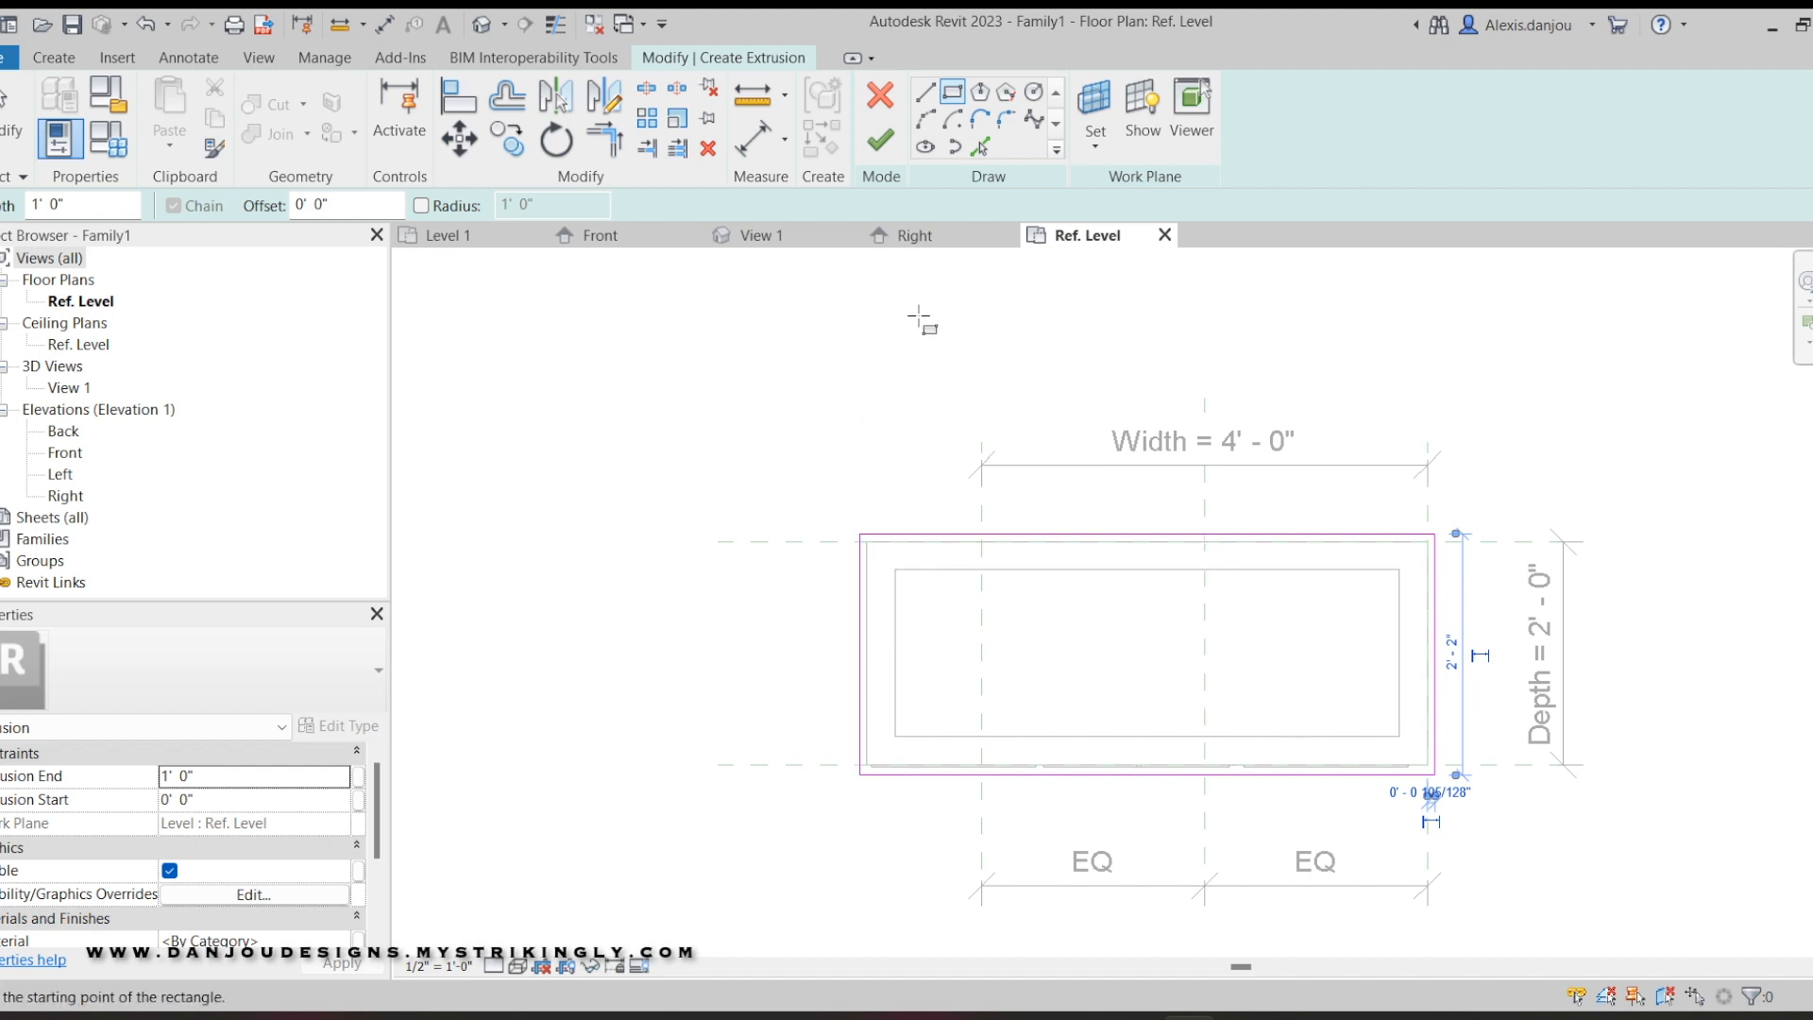
{"action": "key", "text": "Escape"}
{"action": "key", "text": "Escape"}
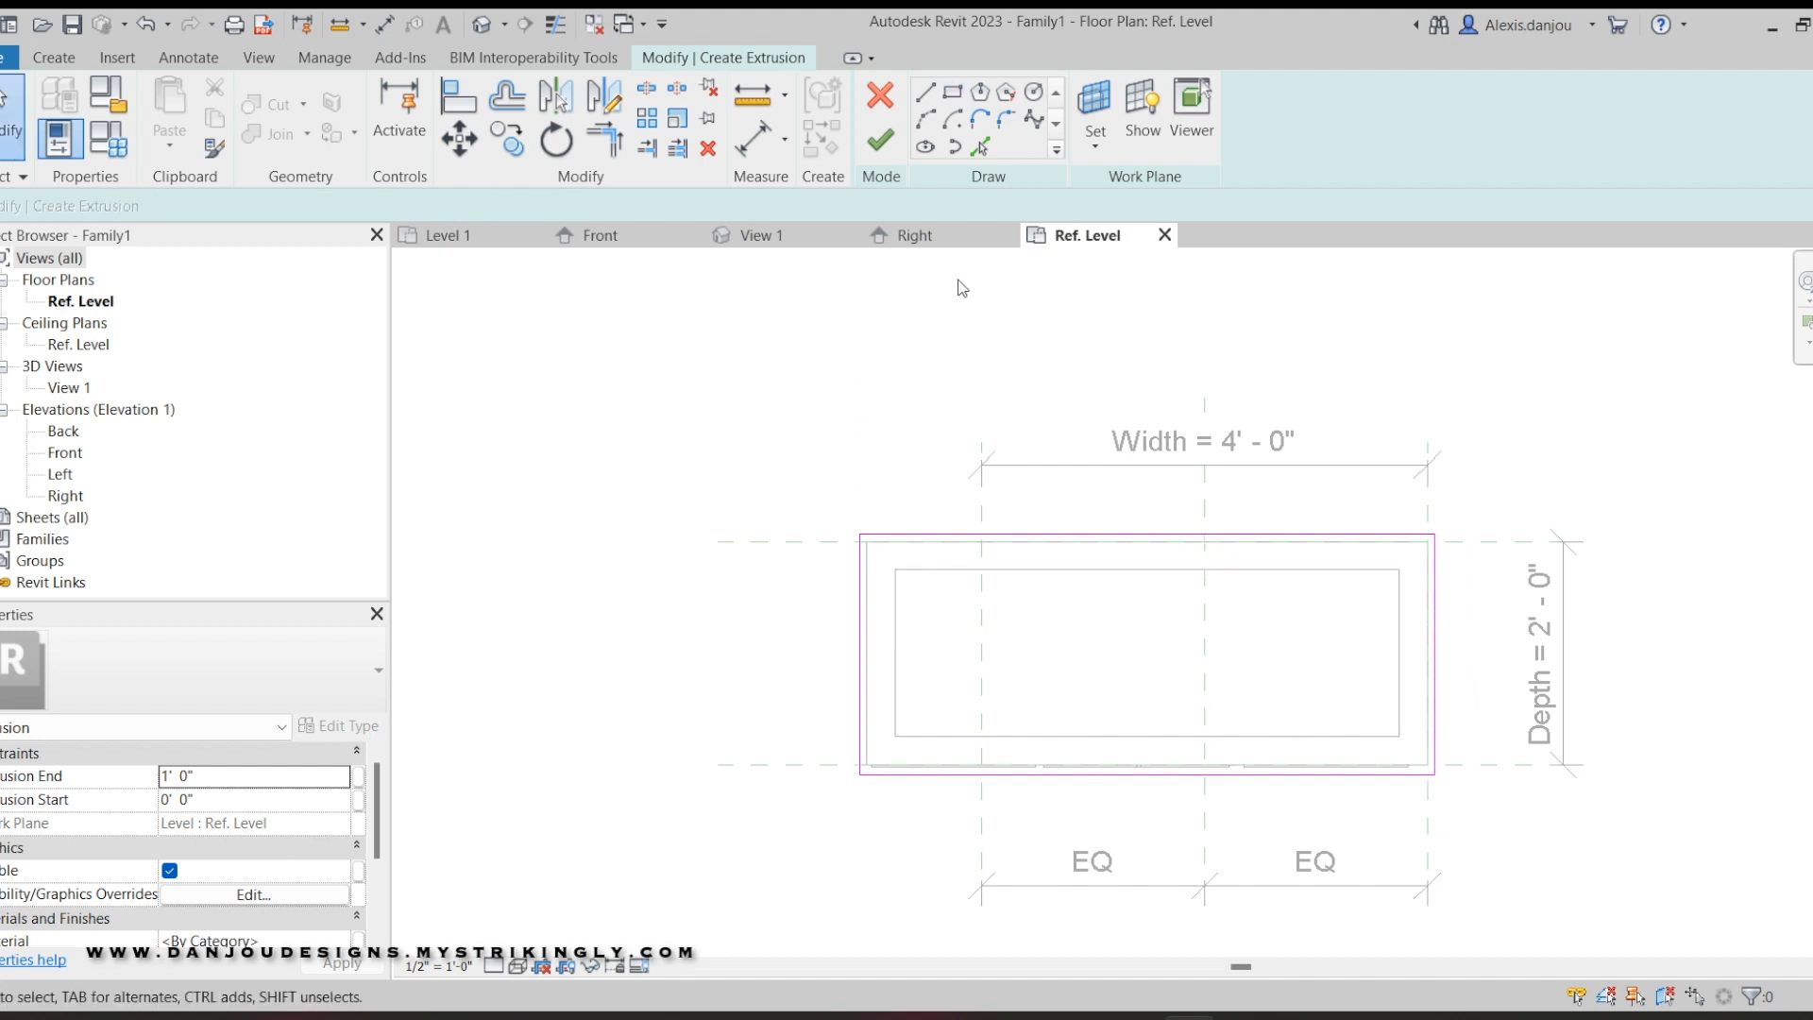
Finish the rectangular extrusion with a 1' 0" depth and show it in the Front elevation.
{"action": "left_click", "coordinate": [883, 151]}
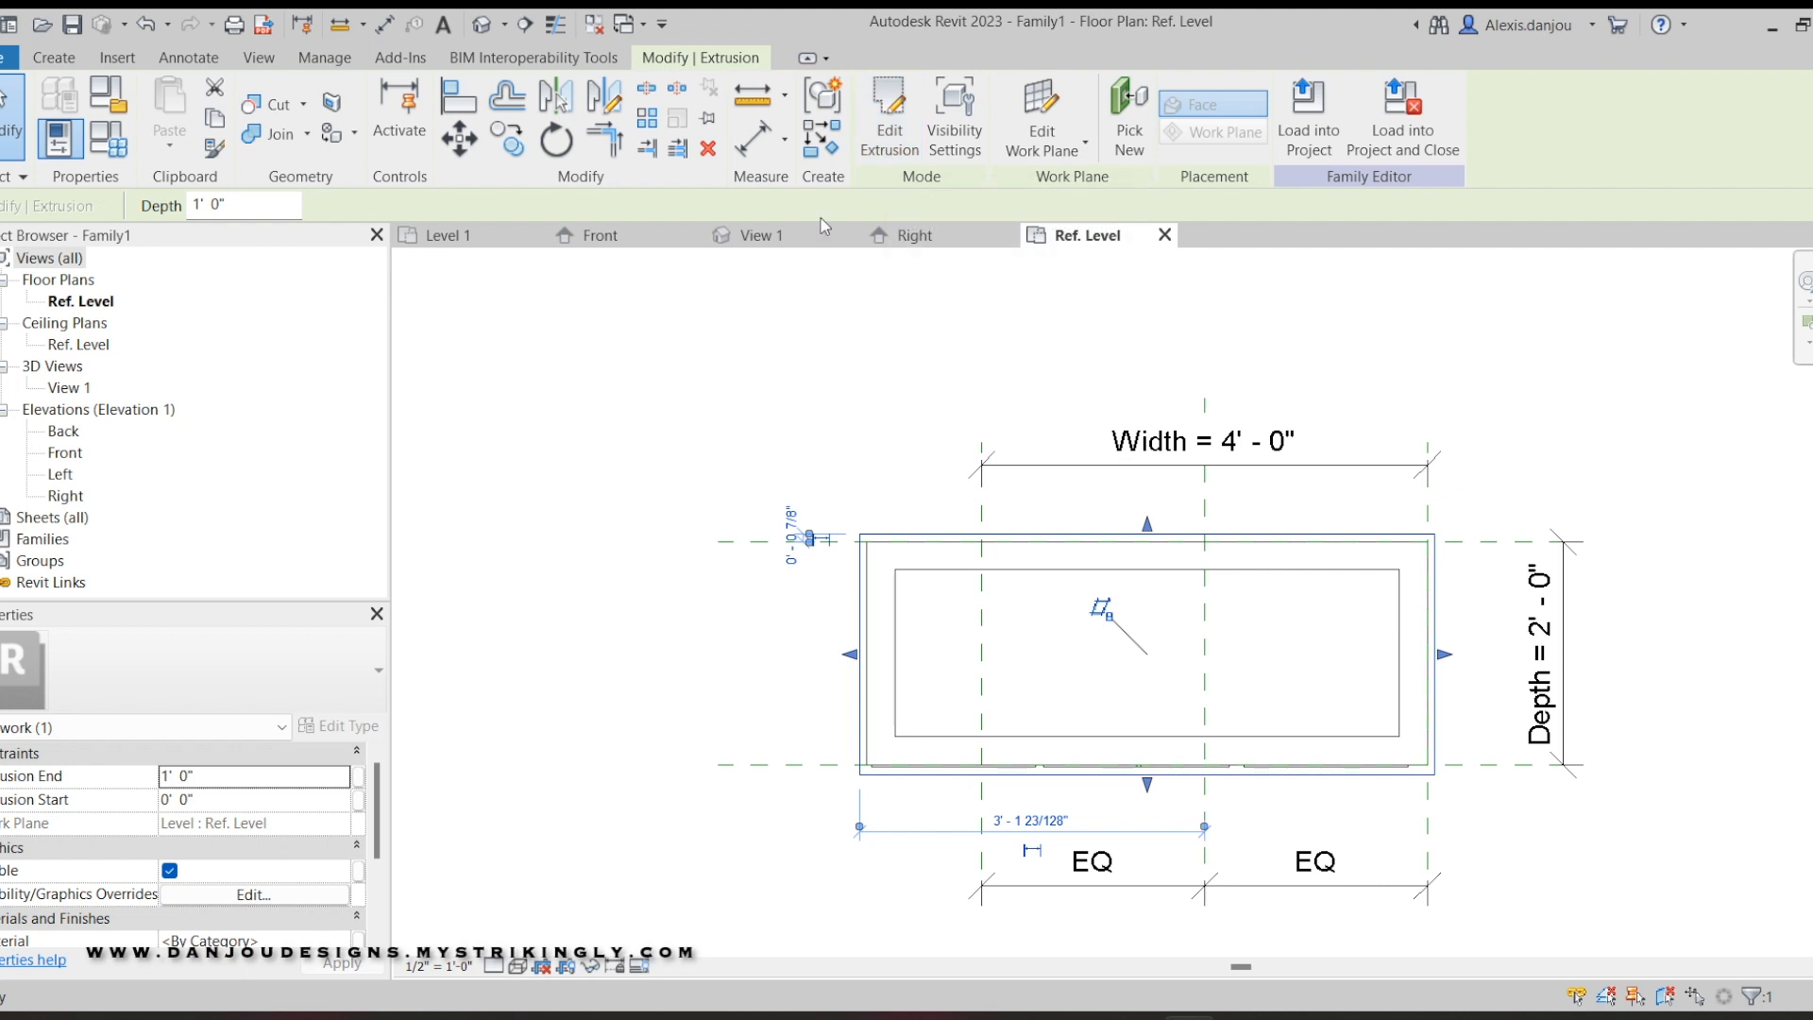
{"action": "left_click", "coordinate": [604, 236]}
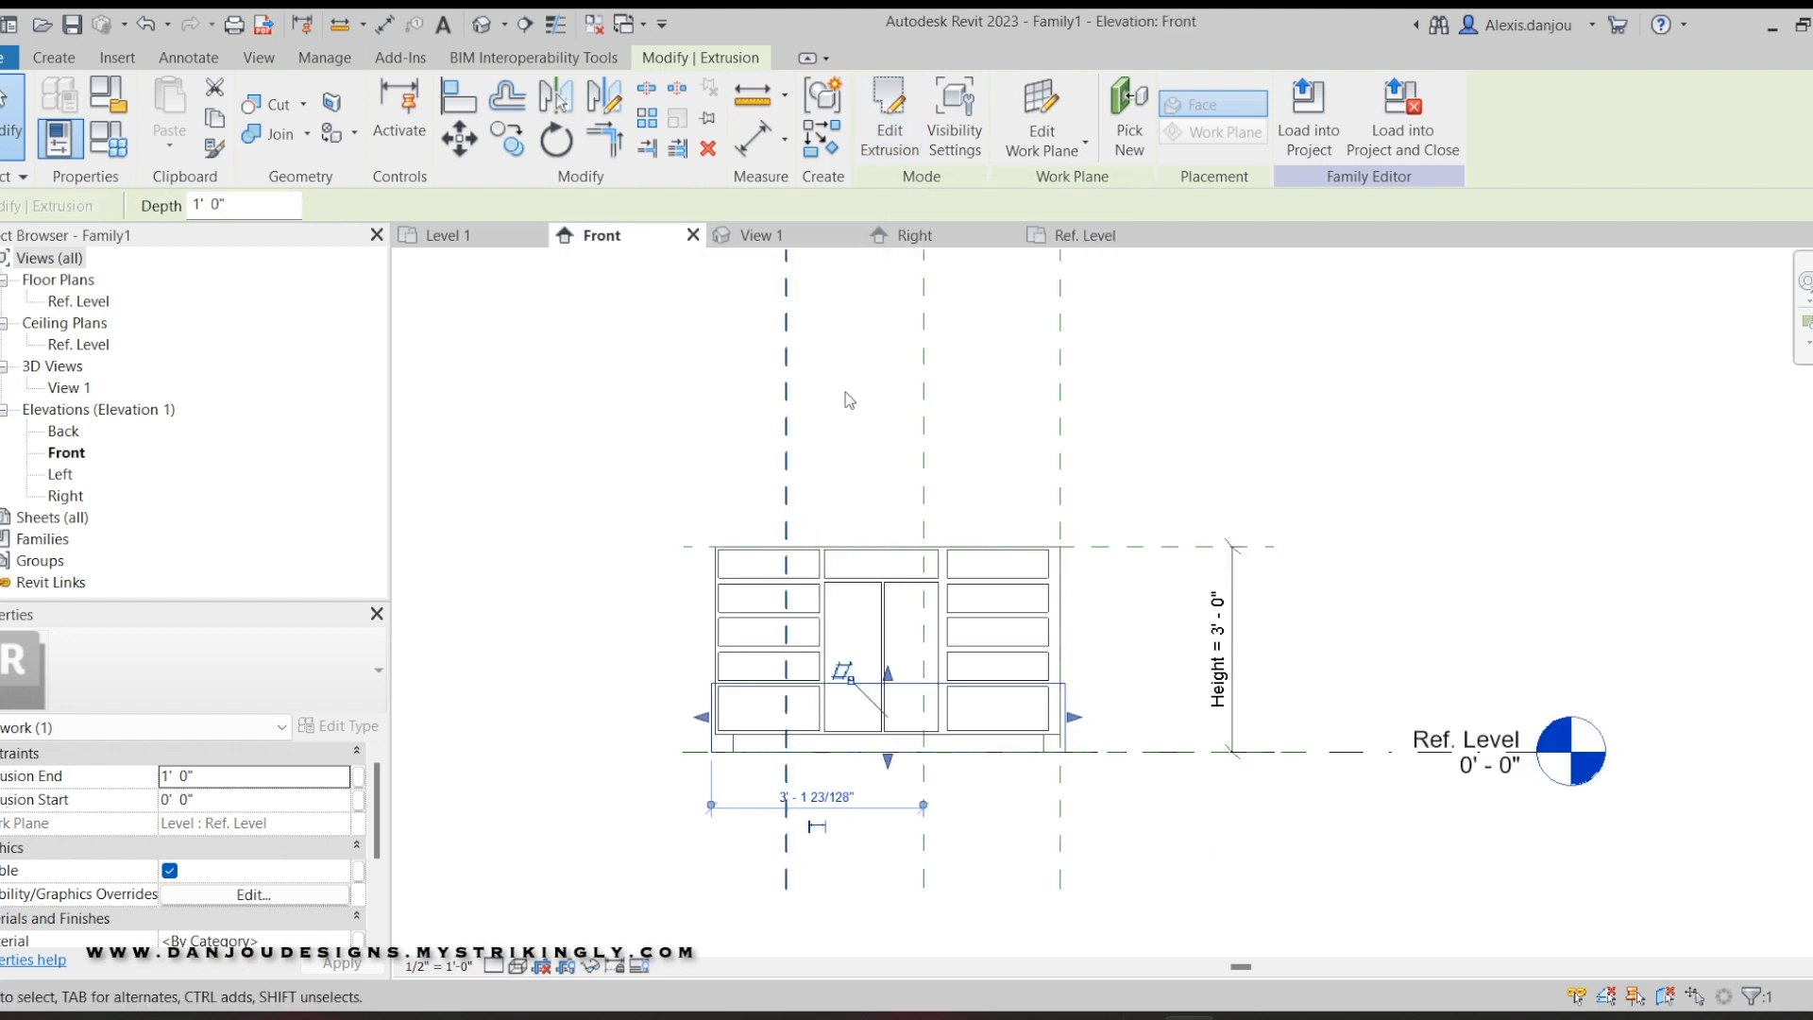
{"action": "scroll", "coordinate": [916, 766], "scroll_direction": "up", "scroll_amount": 2}
{"action": "scroll", "coordinate": [1330, 793], "scroll_direction": "down", "scroll_amount": 3}
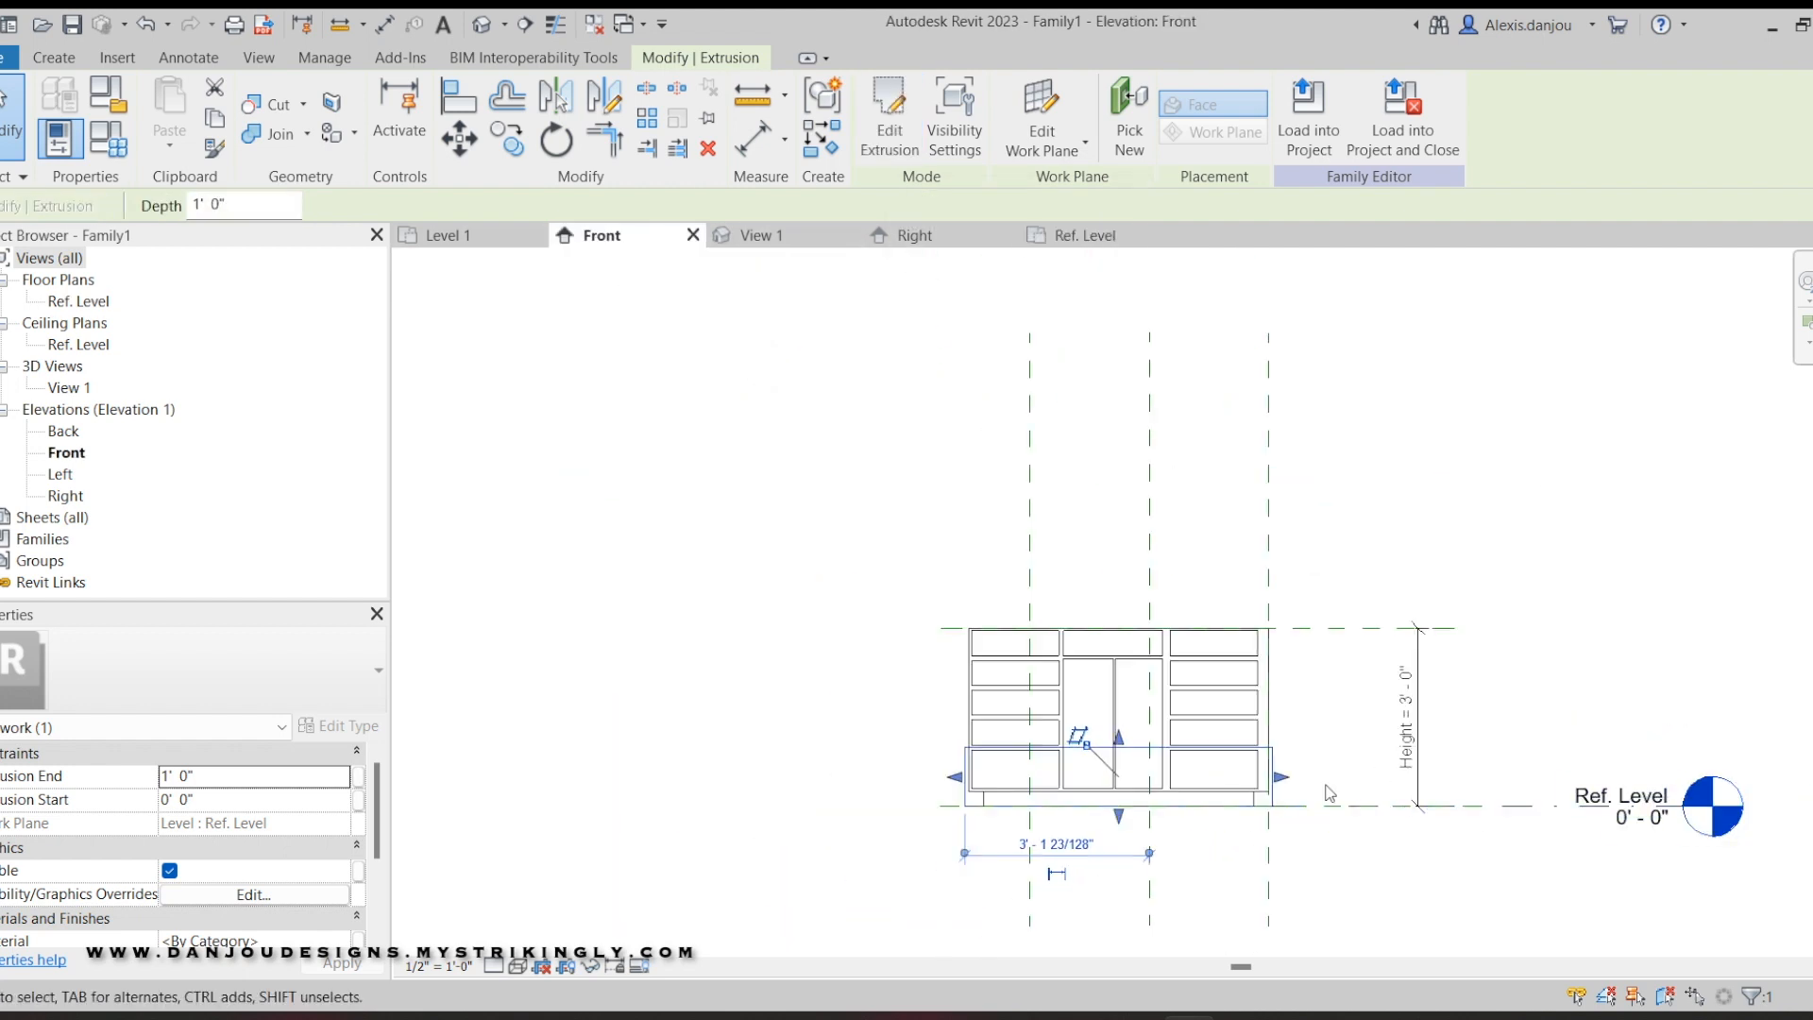
In the Front elevation, raise and thin the rectangular extrusion into a slab resting on top of the body at the 3' 0" height.
{"action": "scroll", "coordinate": [1511, 855], "scroll_direction": "up", "scroll_amount": 2}
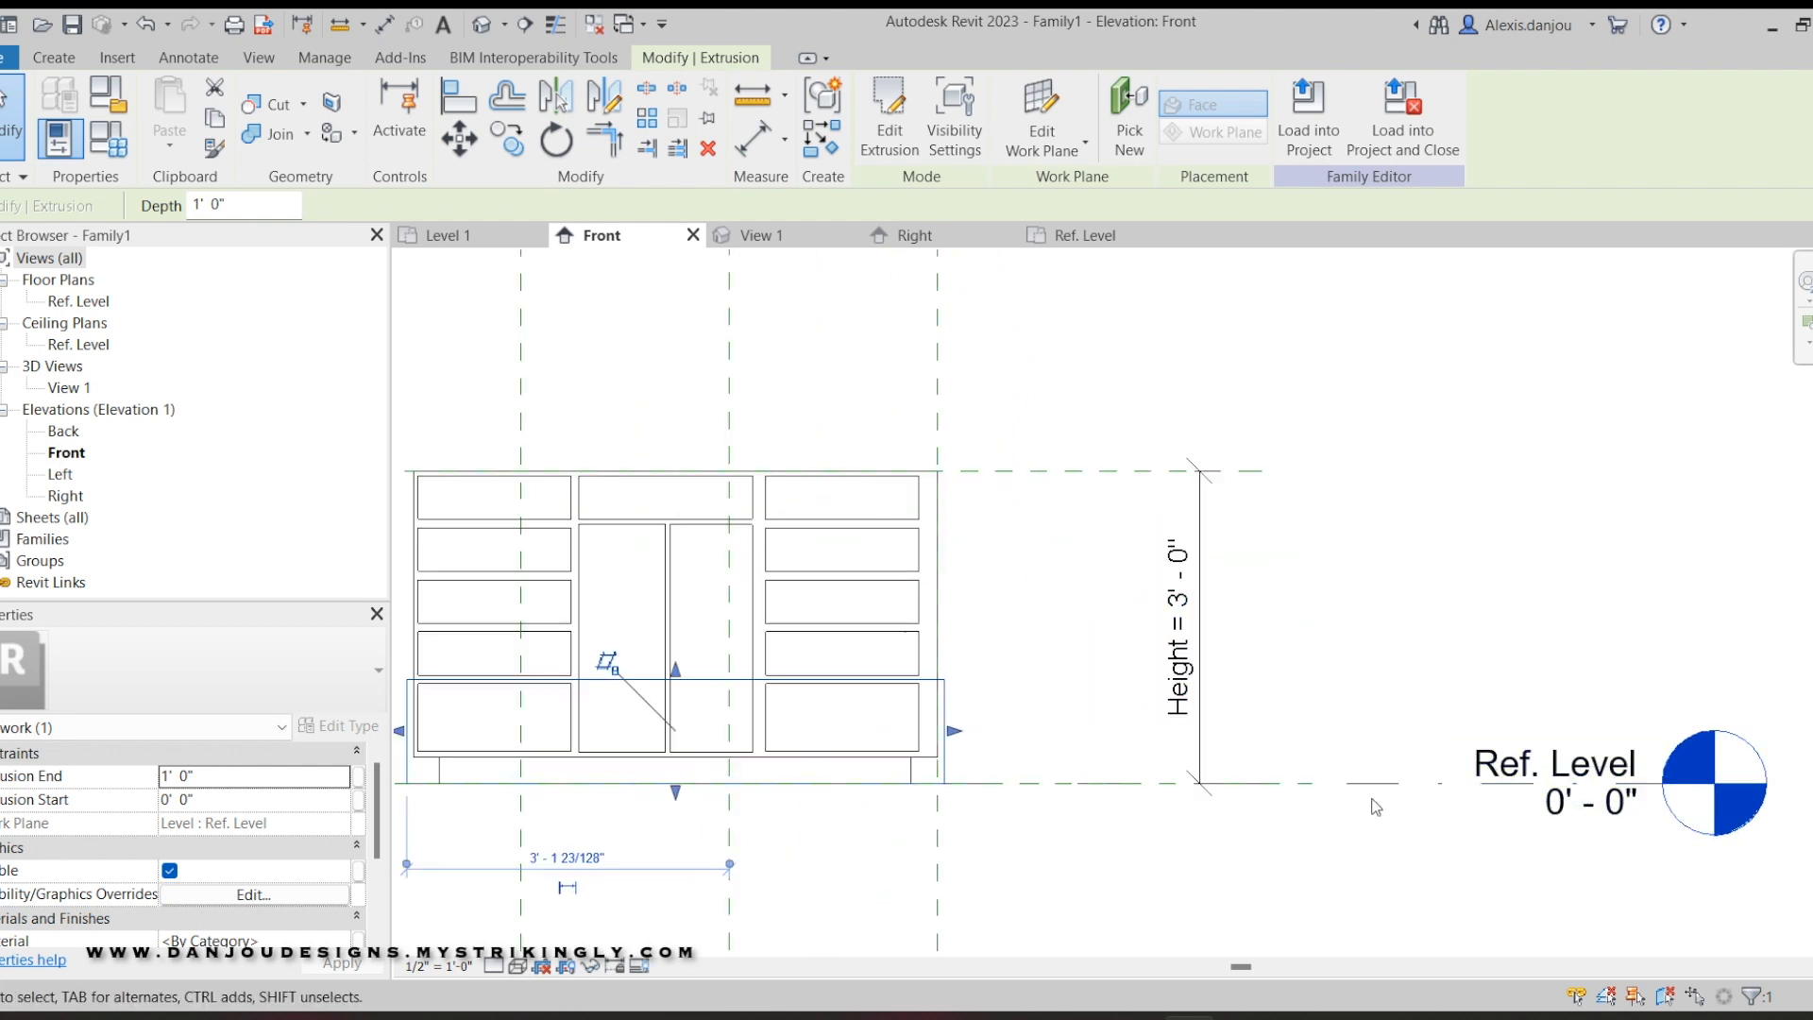
{"action": "left_click", "coordinate": [1097, 234]}
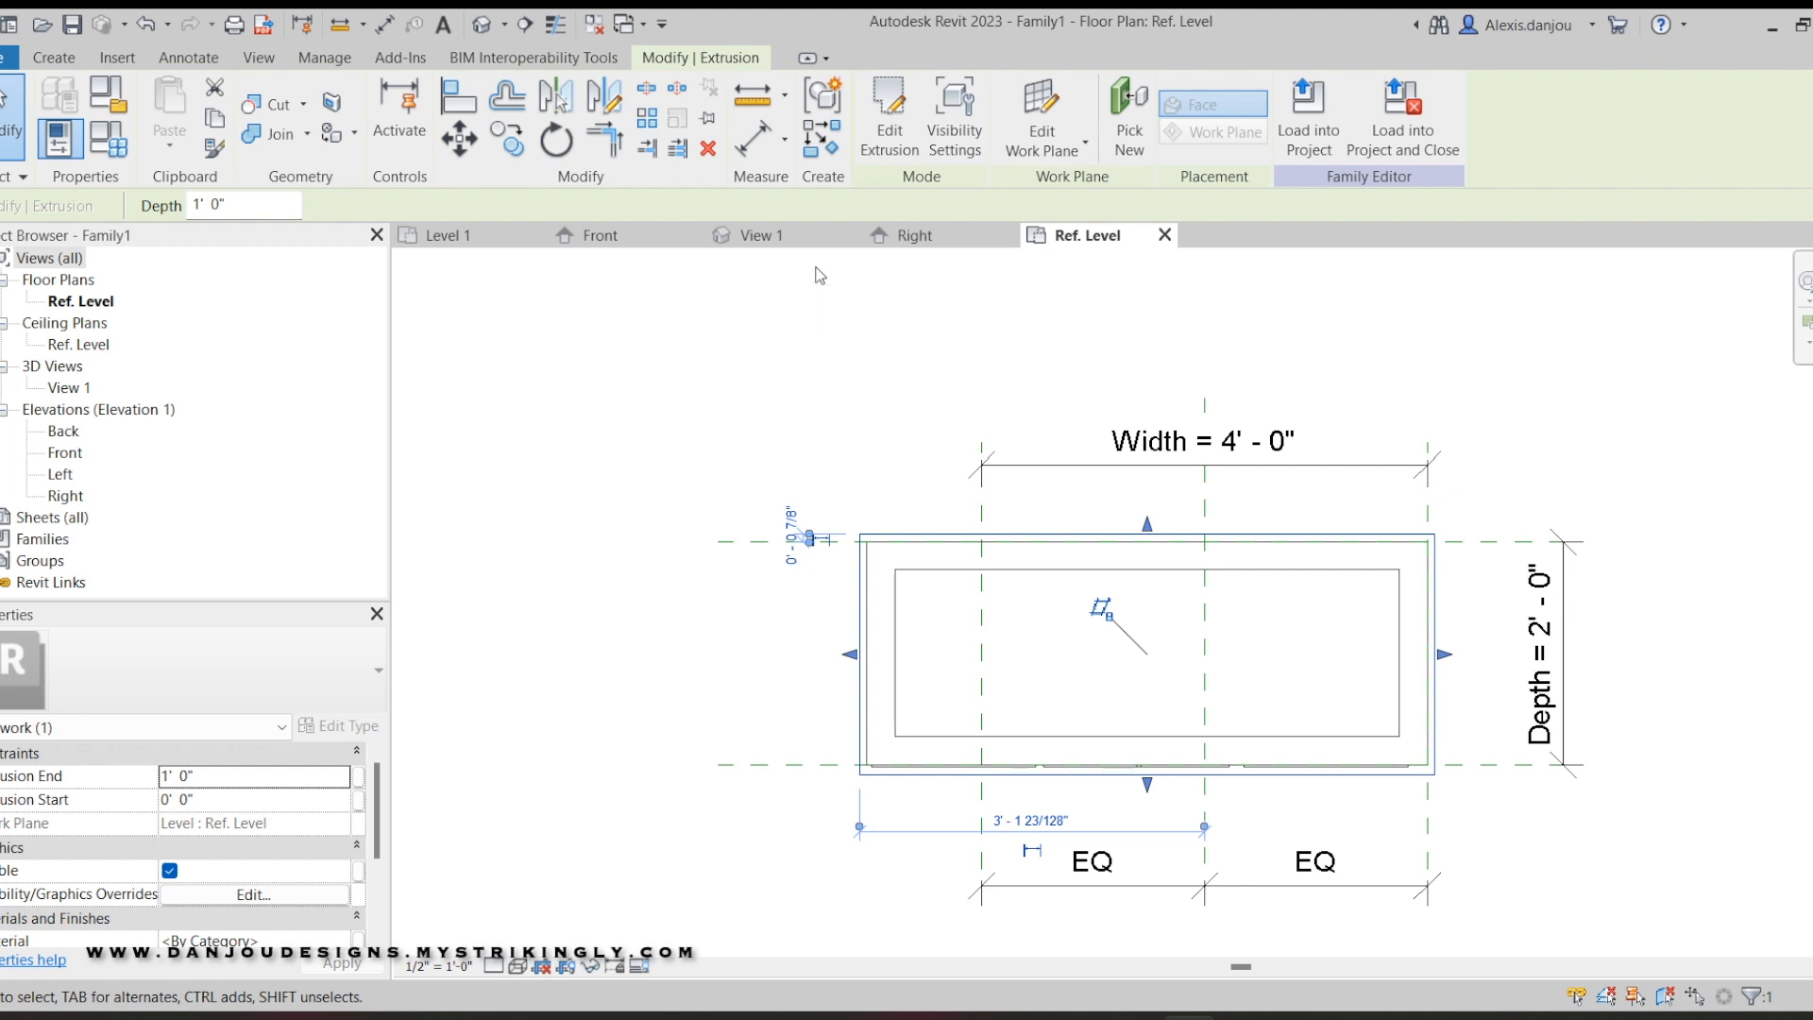
{"action": "left_click", "coordinate": [608, 238]}
{"action": "middle_click_drag", "start_coordinate": [615, 740], "coordinate": [921, 755]}
{"action": "left_click_drag", "start_coordinate": [1010, 710], "coordinate": [1017, 451]}
{"action": "left_click_drag", "start_coordinate": [1010, 831], "coordinate": [1073, 518]}
{"action": "scroll", "coordinate": [1039, 515], "scroll_direction": "up", "scroll_amount": 2}
{"action": "left_click_drag", "start_coordinate": [1071, 405], "coordinate": [1100, 508]}
{"action": "left_click", "coordinate": [615, 361]}
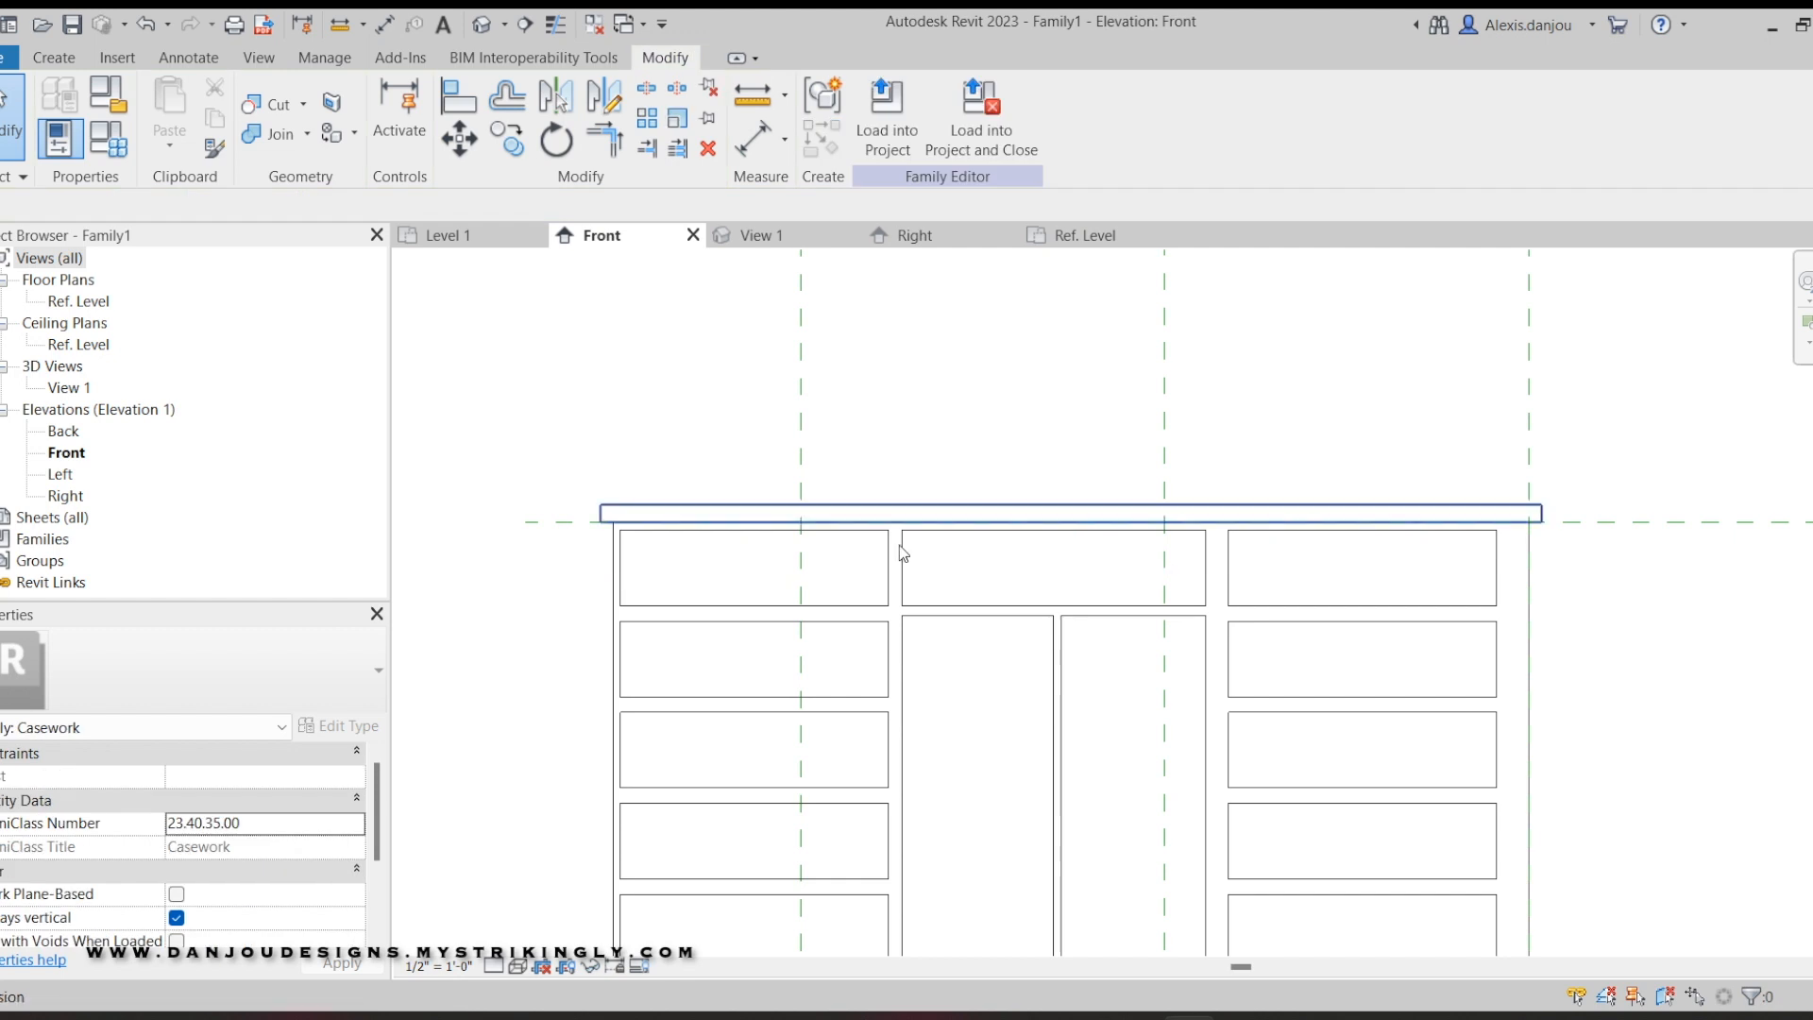
Examine the overhanging top slab in the Front and Right elevations and from a corner angle in the 3D view.
{"action": "scroll", "coordinate": [992, 655], "scroll_direction": "down", "scroll_amount": 3}
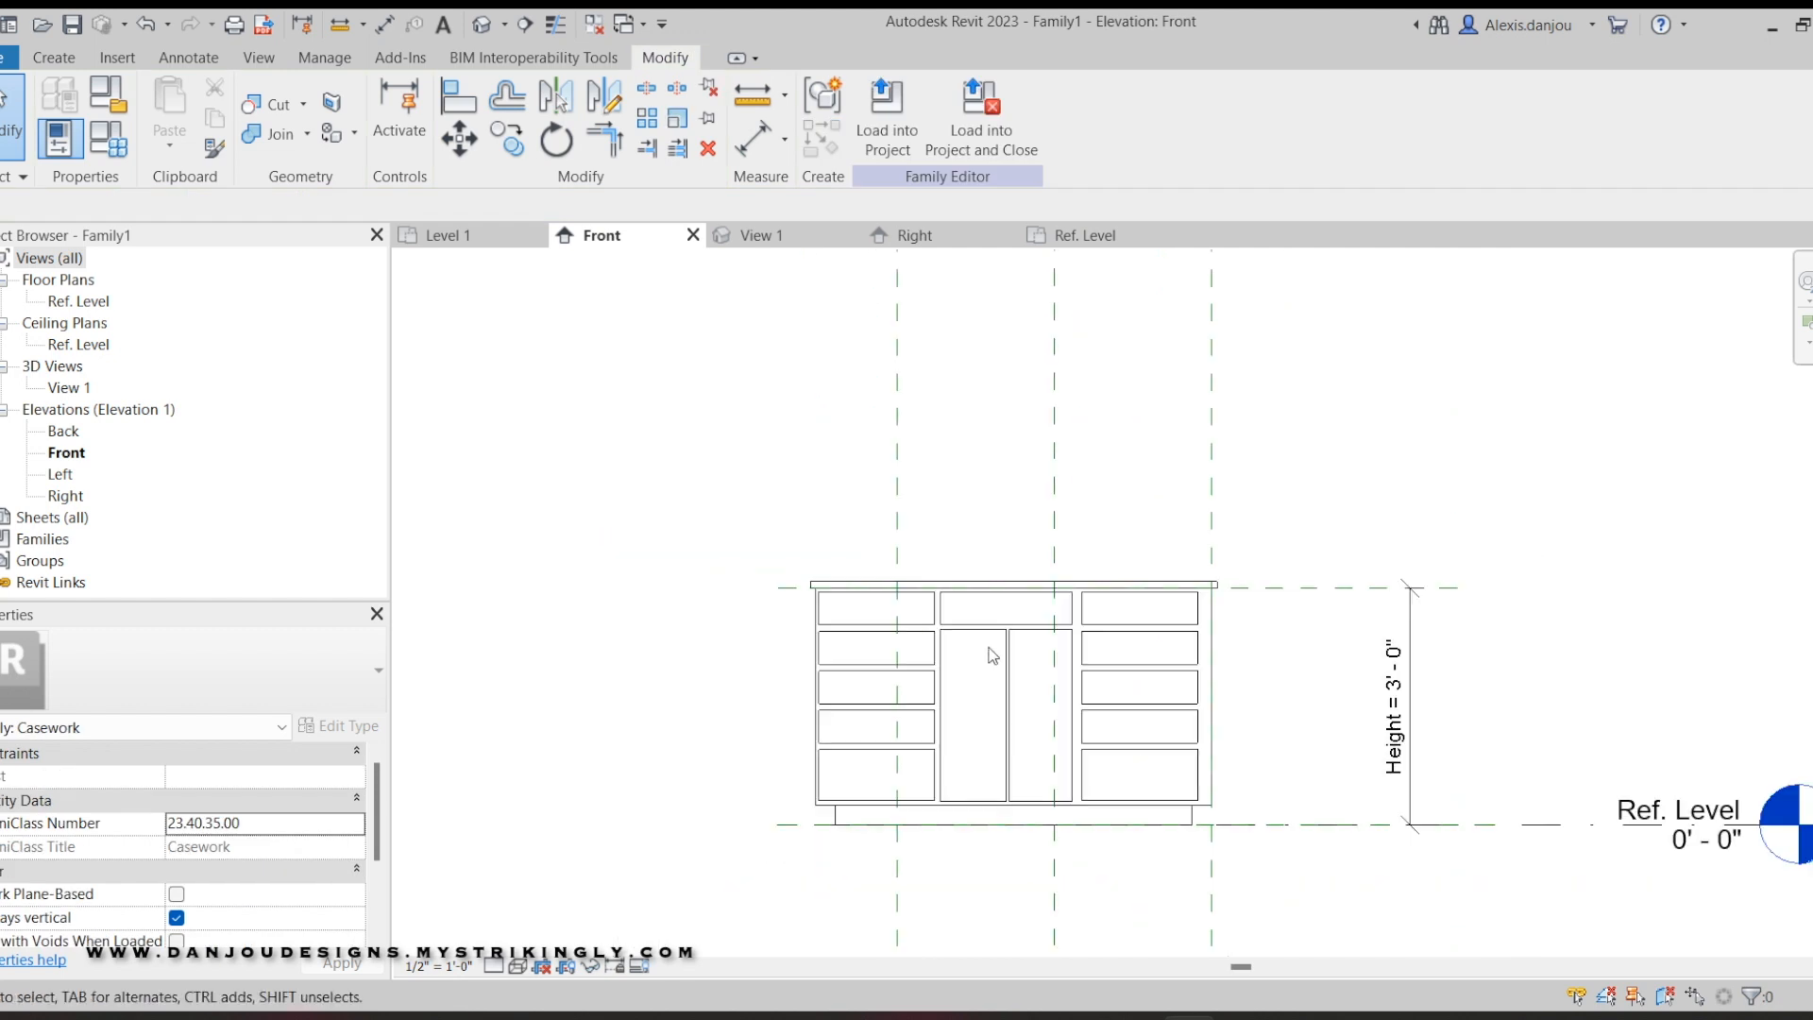
{"action": "left_click", "coordinate": [803, 235]}
{"action": "left_click", "coordinate": [878, 235]}
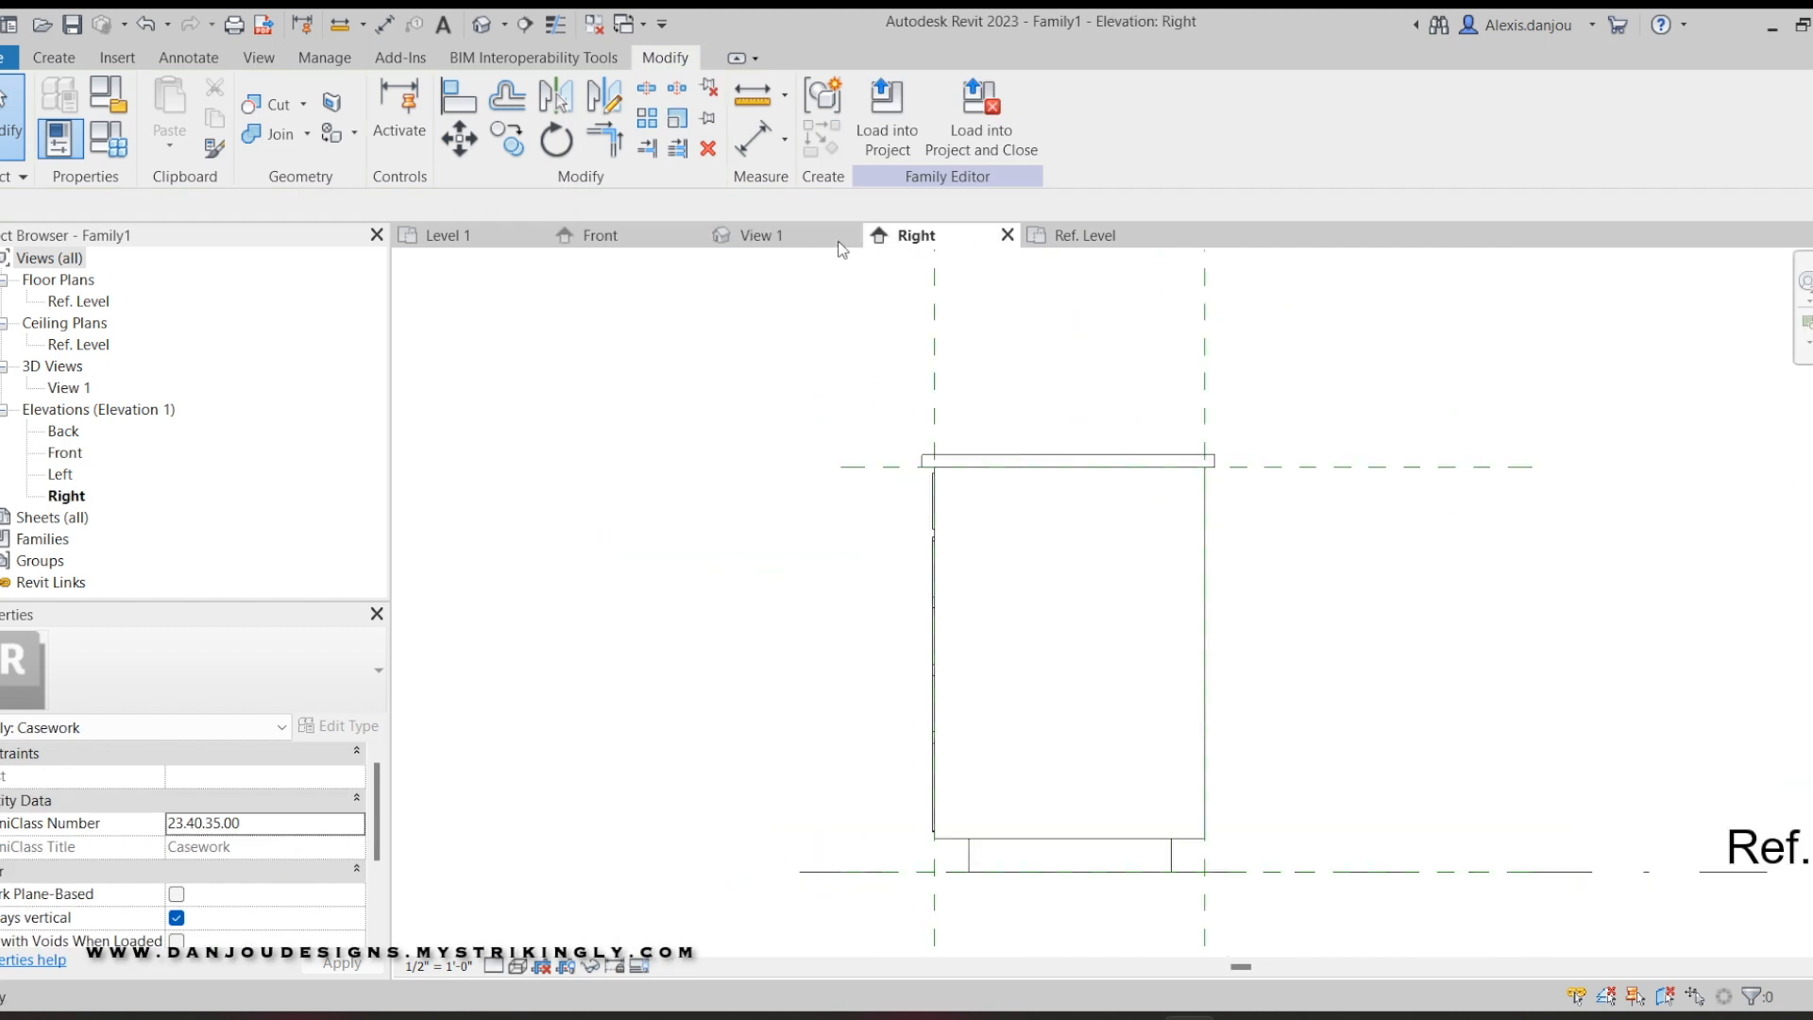
{"action": "left_click", "coordinate": [778, 234]}
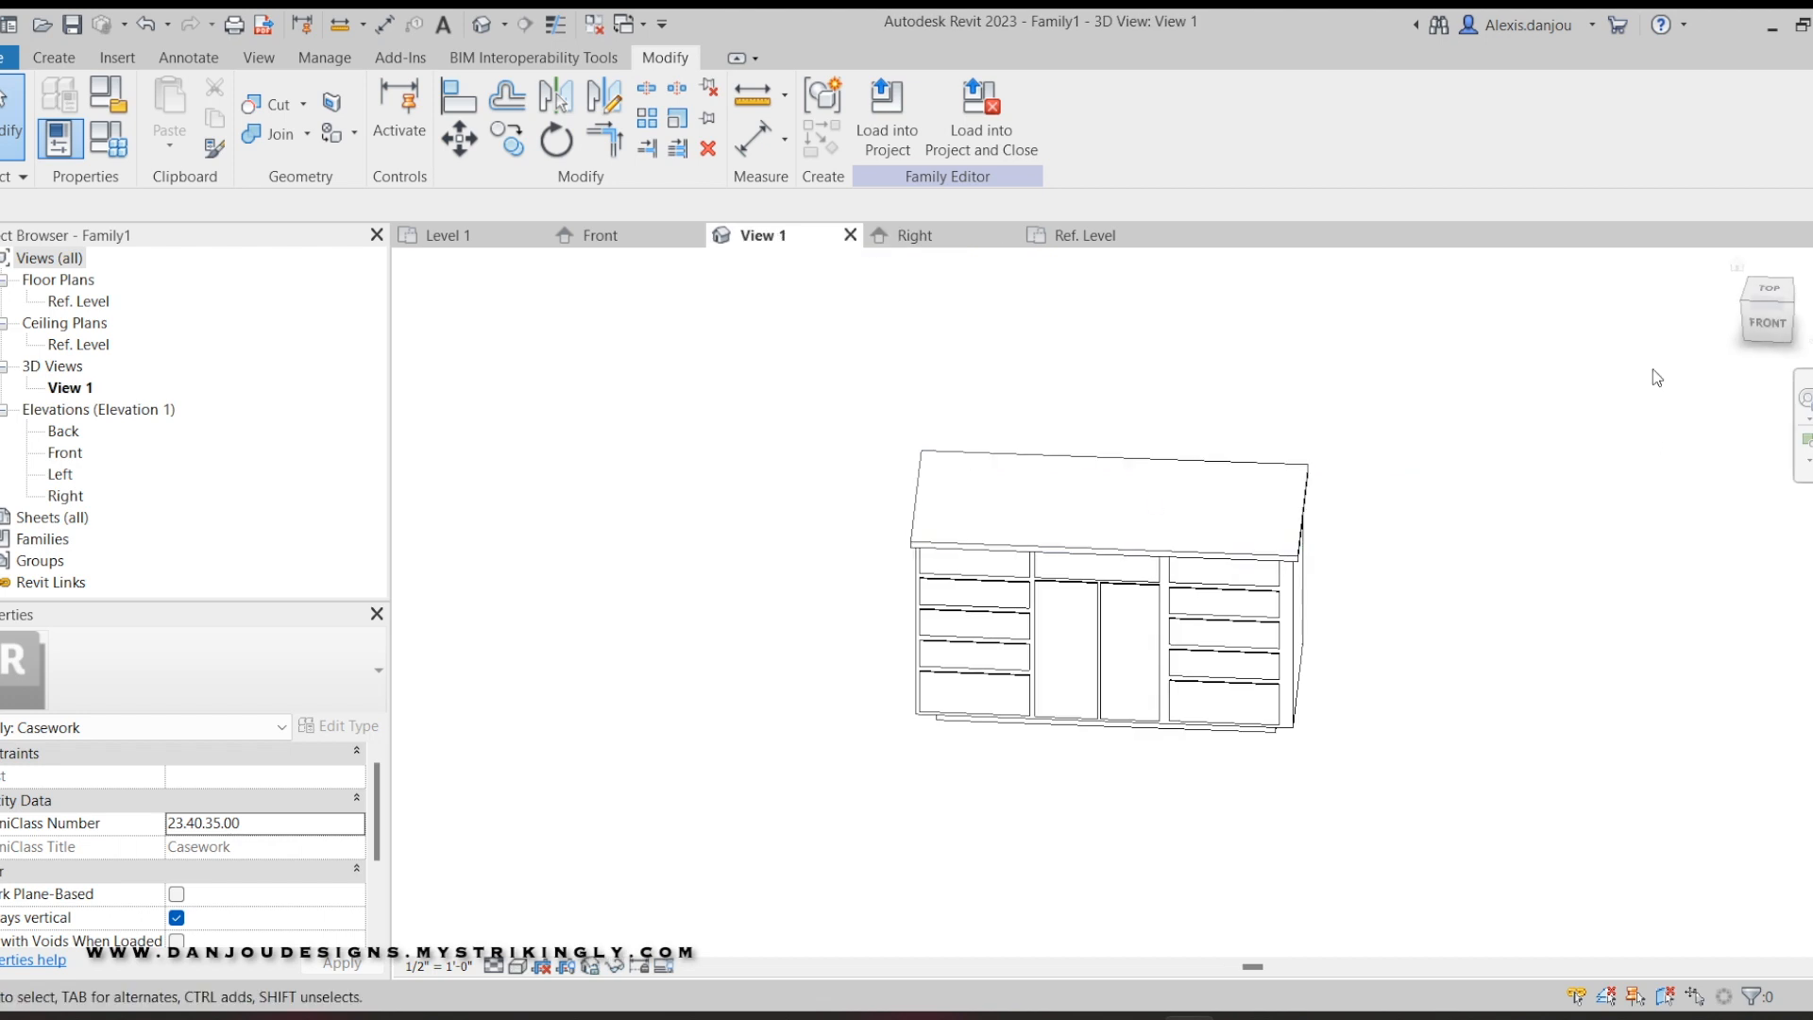
{"action": "left_click", "coordinate": [1757, 338]}
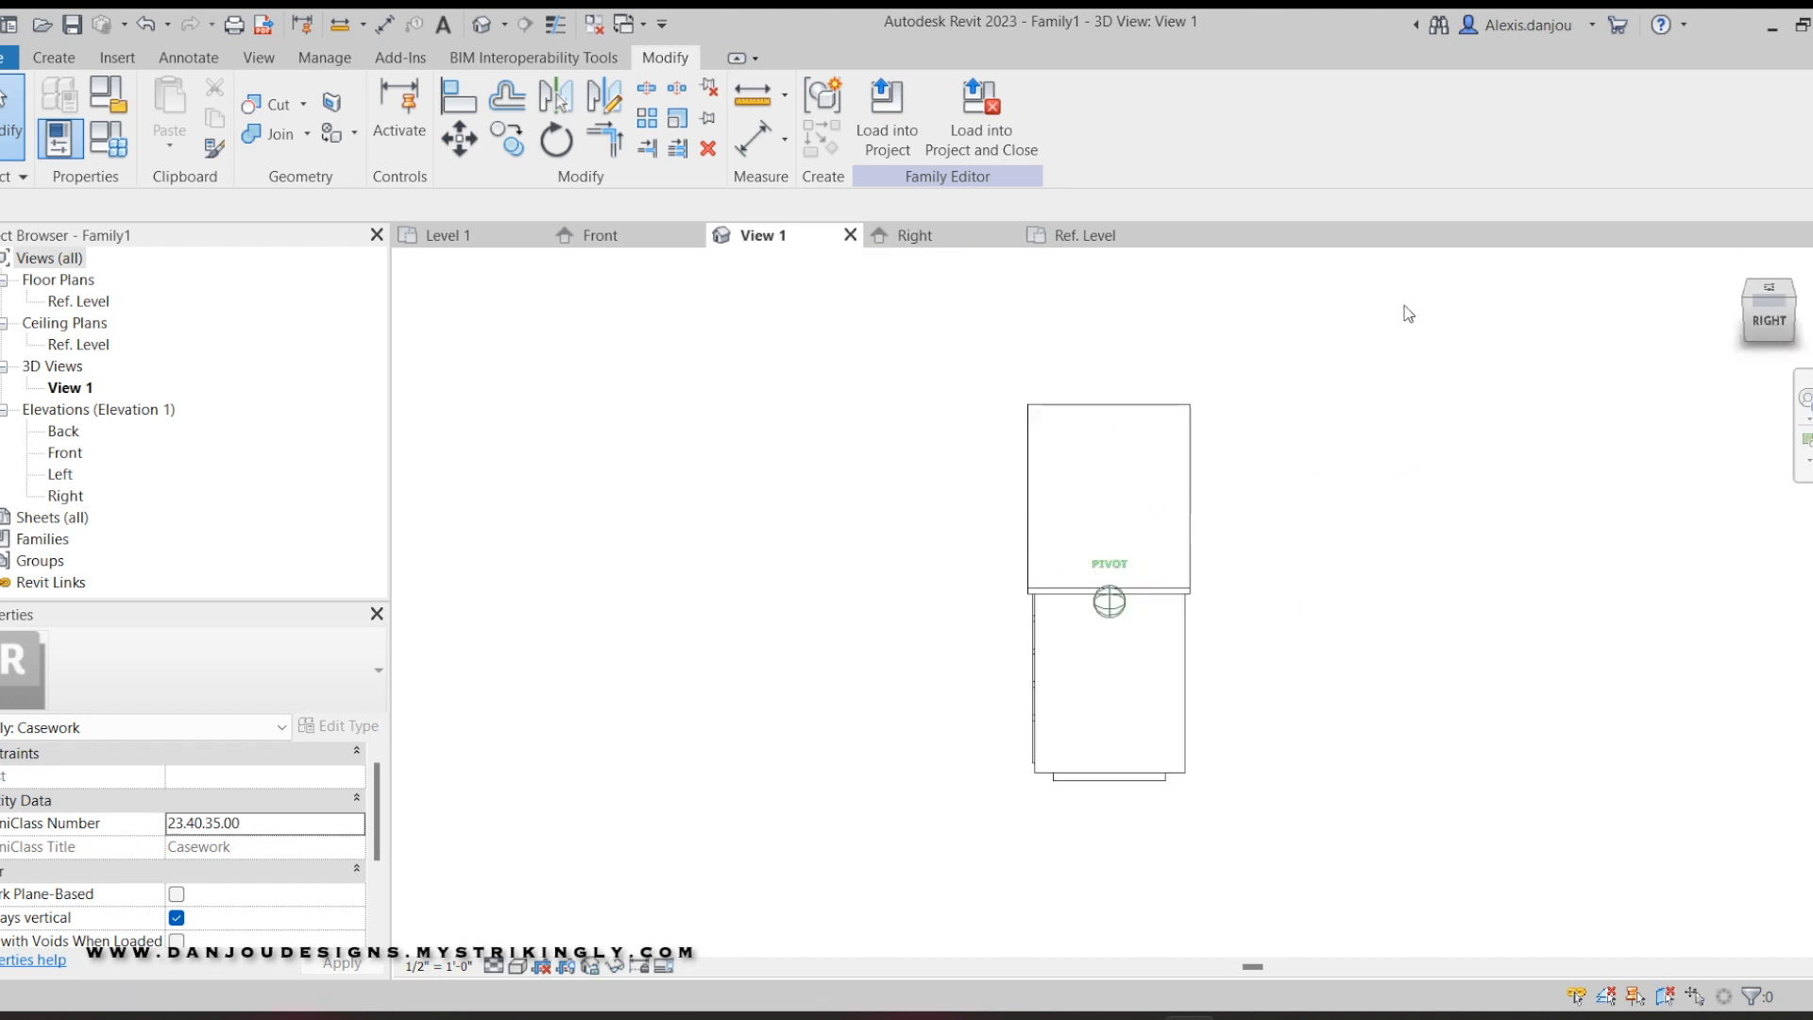
{"action": "mouse_move", "coordinate": [1068, 362]}
{"action": "middle_mouse_down", "text": "shift"}
{"action": "mouse_move", "coordinate": [1024, 449]}
{"action": "mouse_move", "coordinate": [1591, 521]}
{"action": "mouse_move", "coordinate": [1465, 361]}
{"action": "mouse_move", "coordinate": [1369, 349]}
{"action": "mouse_move", "coordinate": [1405, 336]}
{"action": "mouse_move", "coordinate": [1511, 396]}
{"action": "middle_mouse_up", "text": "shift"}
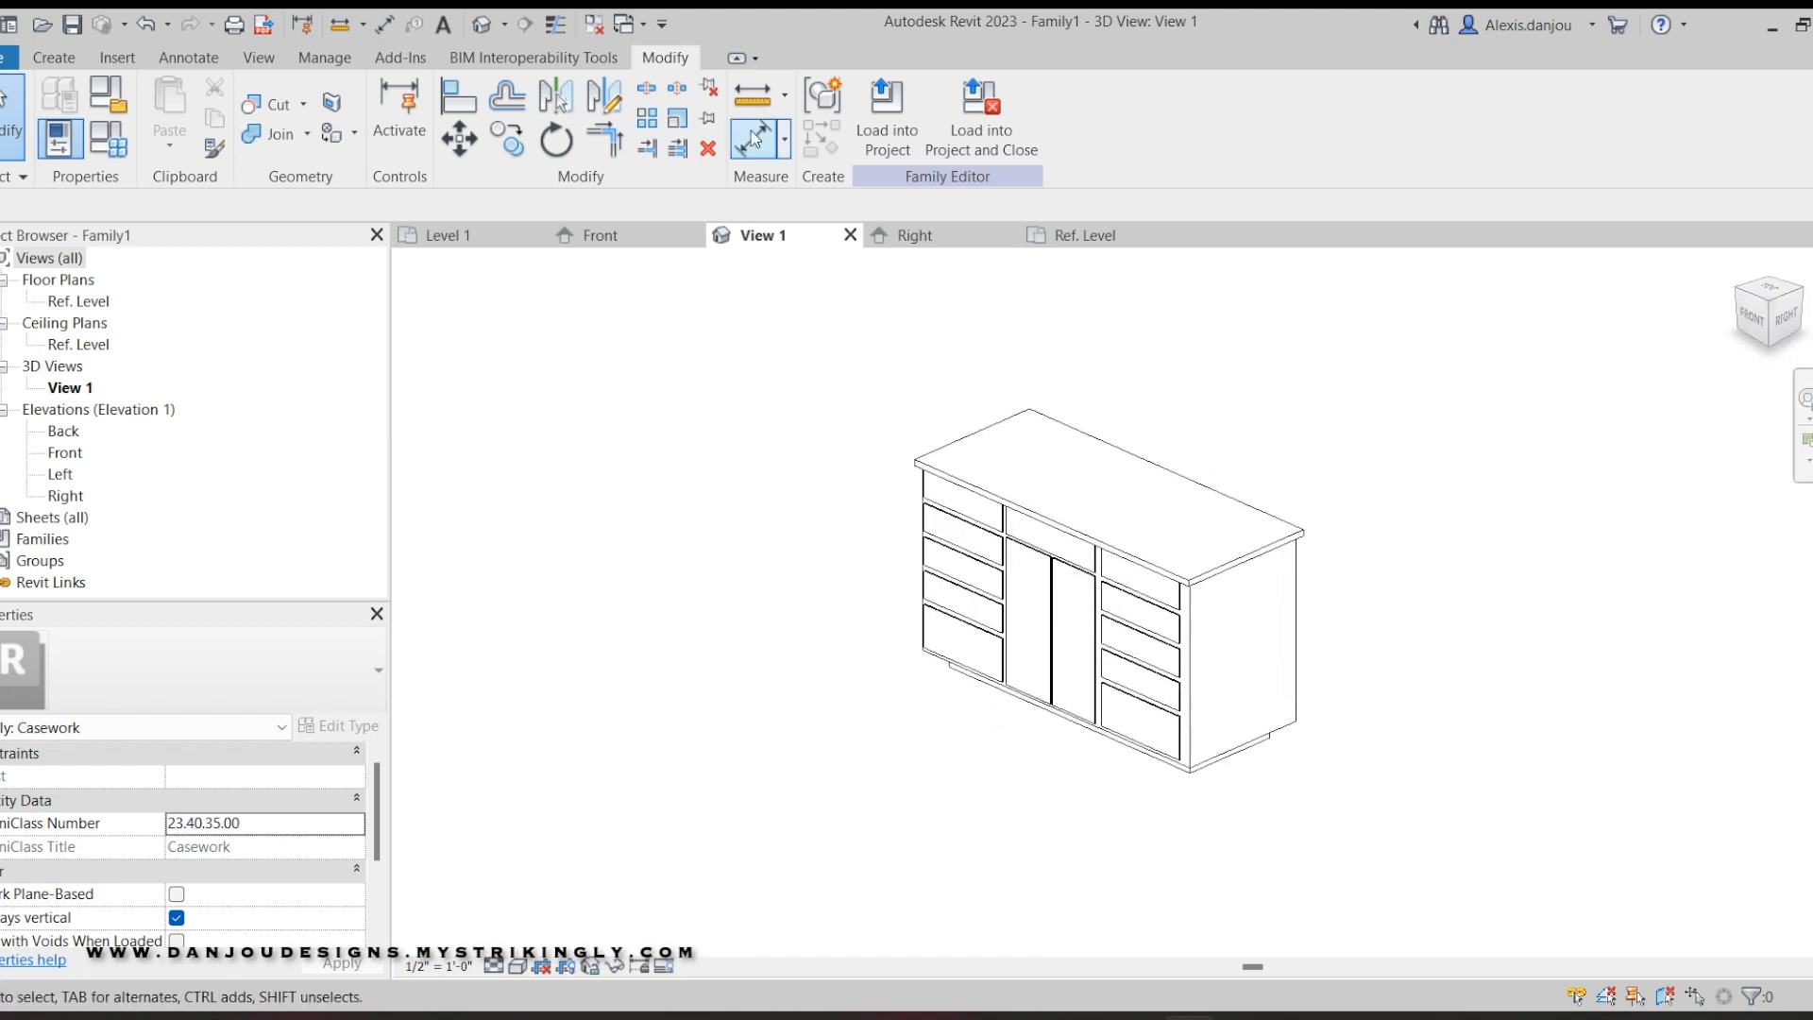
In the Front elevation, start an extrusion and sketch a knob circle of about 1/2" radius centred on the top-left drawer front.
{"action": "left_click", "coordinate": [627, 238]}
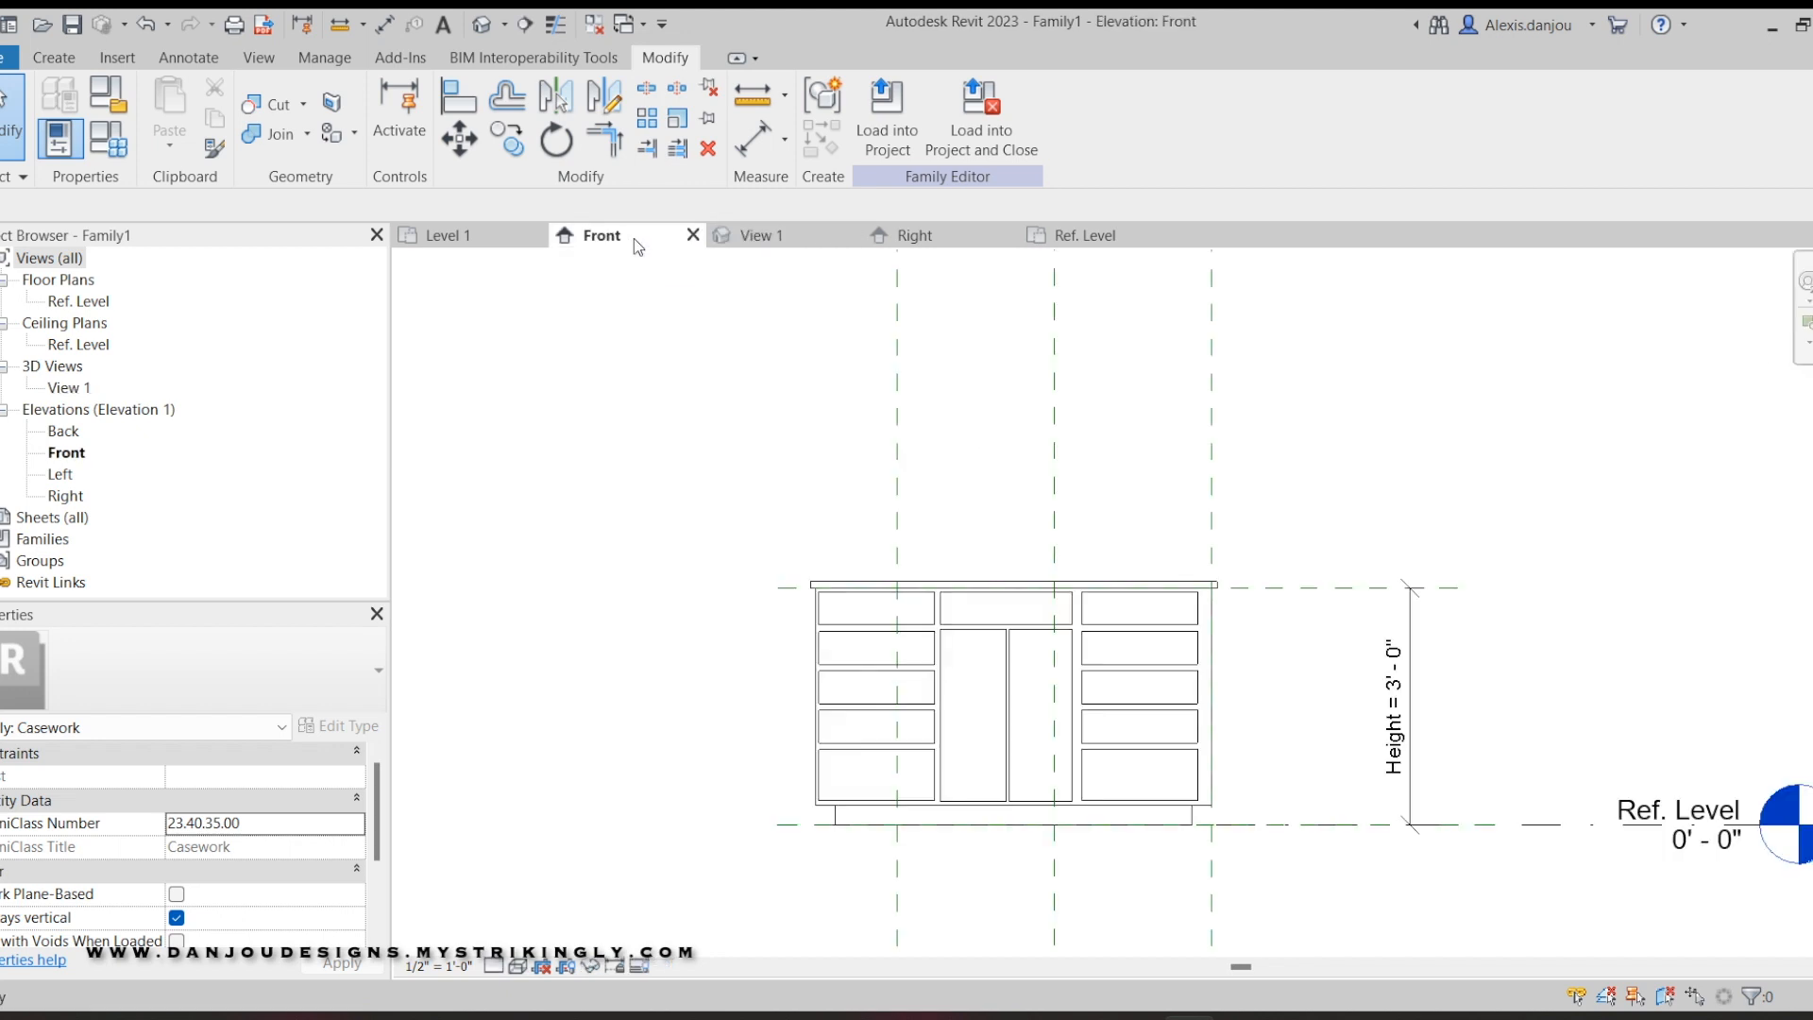
{"action": "scroll", "coordinate": [1075, 801], "scroll_direction": "up", "scroll_amount": 4}
{"action": "middle_click_drag", "start_coordinate": [1071, 801], "coordinate": [1009, 729]}
{"action": "left_click", "coordinate": [51, 64]}
{"action": "left_click", "coordinate": [170, 113]}
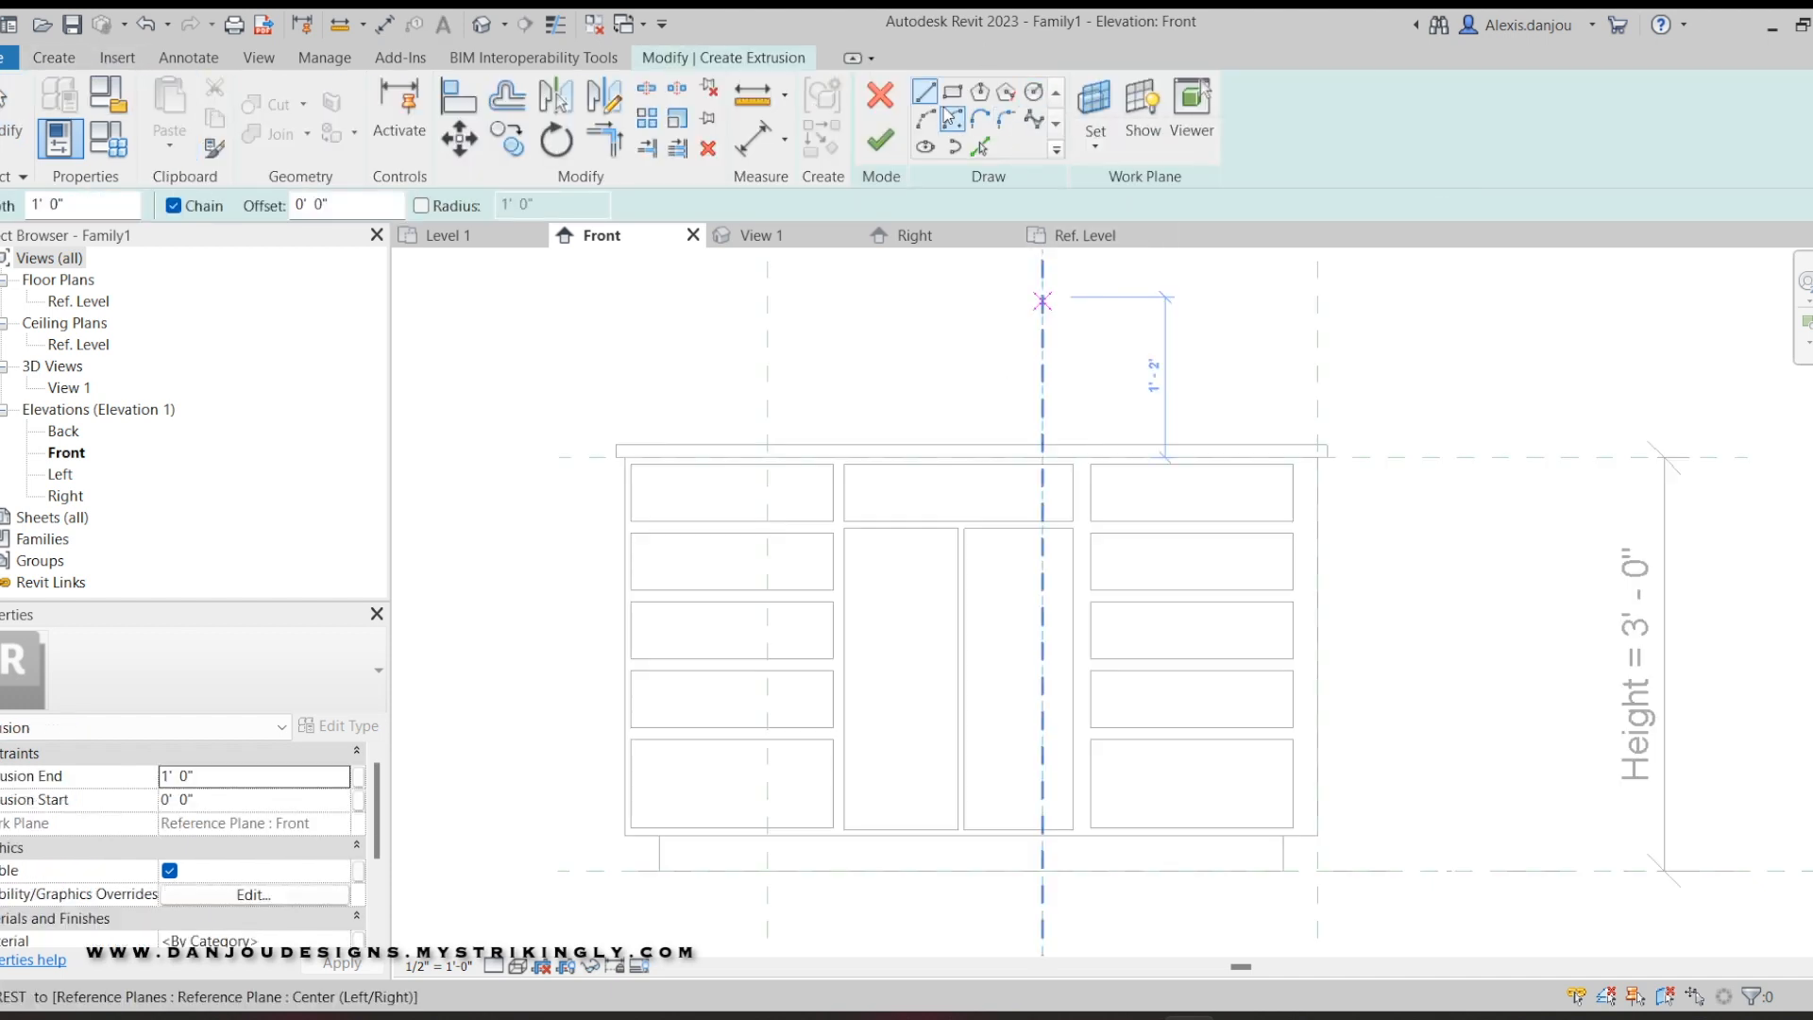
{"action": "left_click", "coordinate": [1034, 94]}
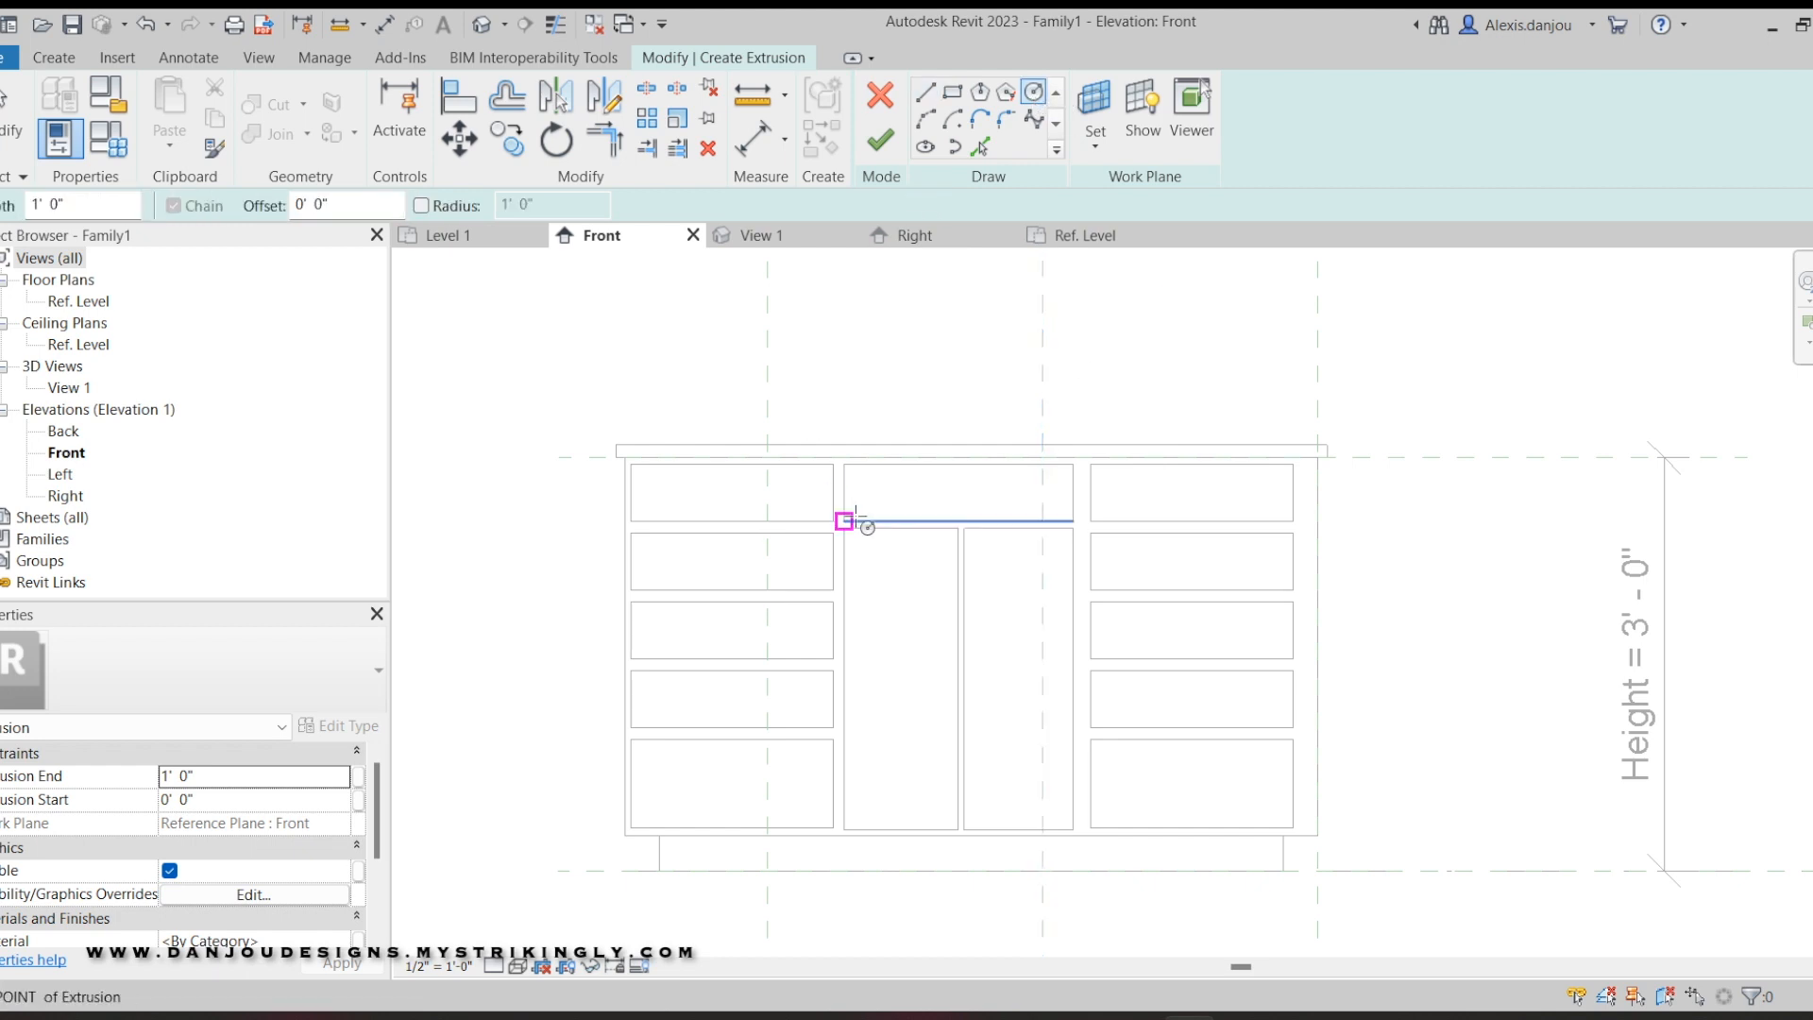
{"action": "scroll", "coordinate": [754, 477], "scroll_direction": "up", "scroll_amount": 3}
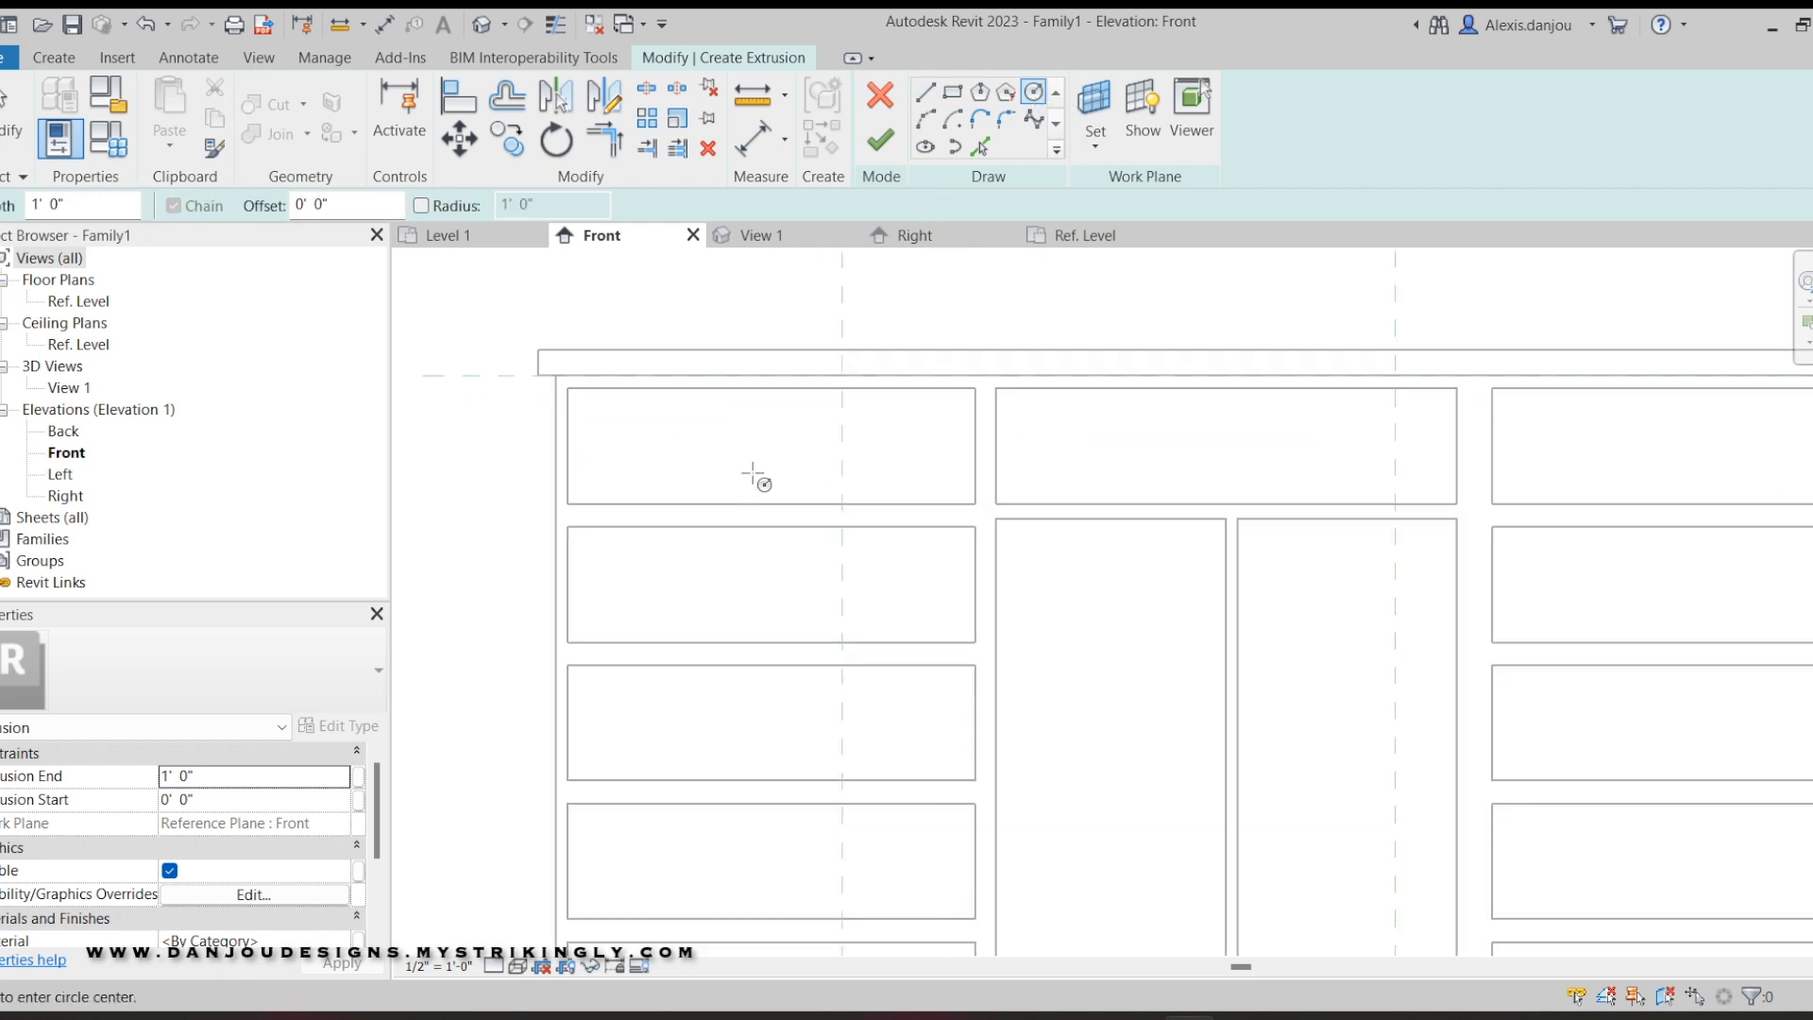
{"action": "left_click", "coordinate": [752, 468]}
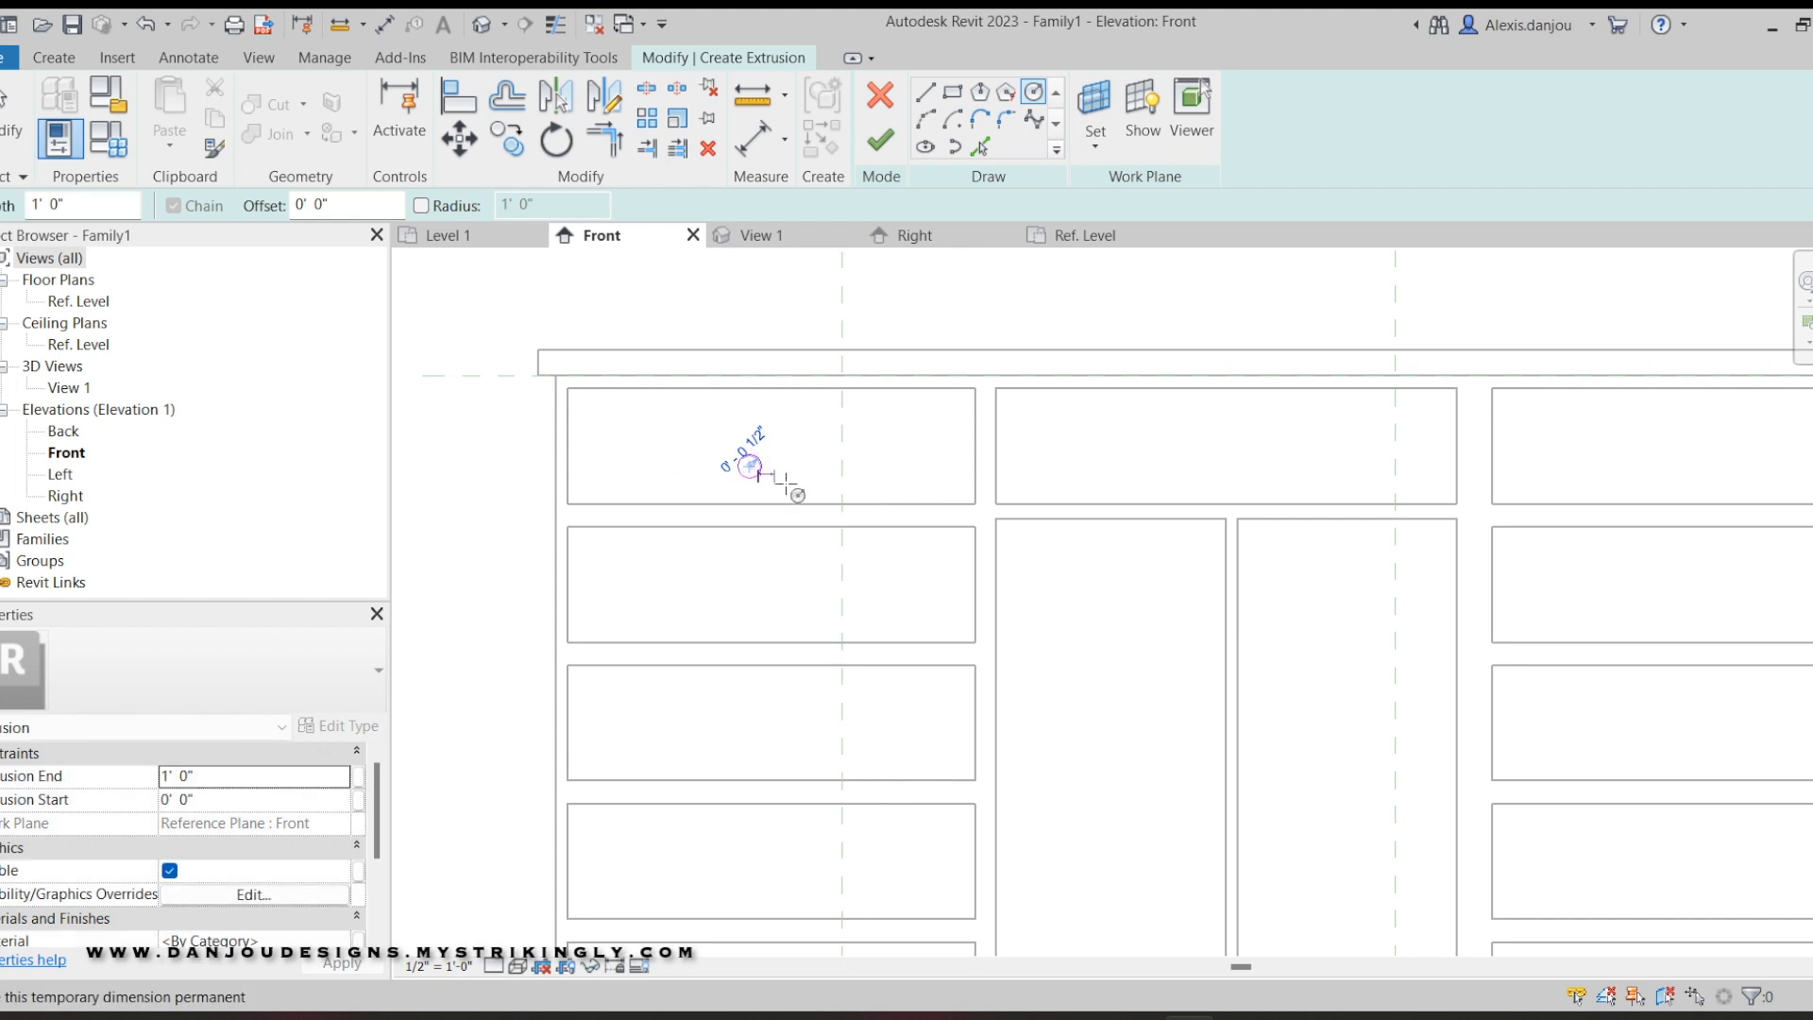
{"action": "right_click", "coordinate": [740, 290]}
{"action": "left_click", "coordinate": [756, 300]}
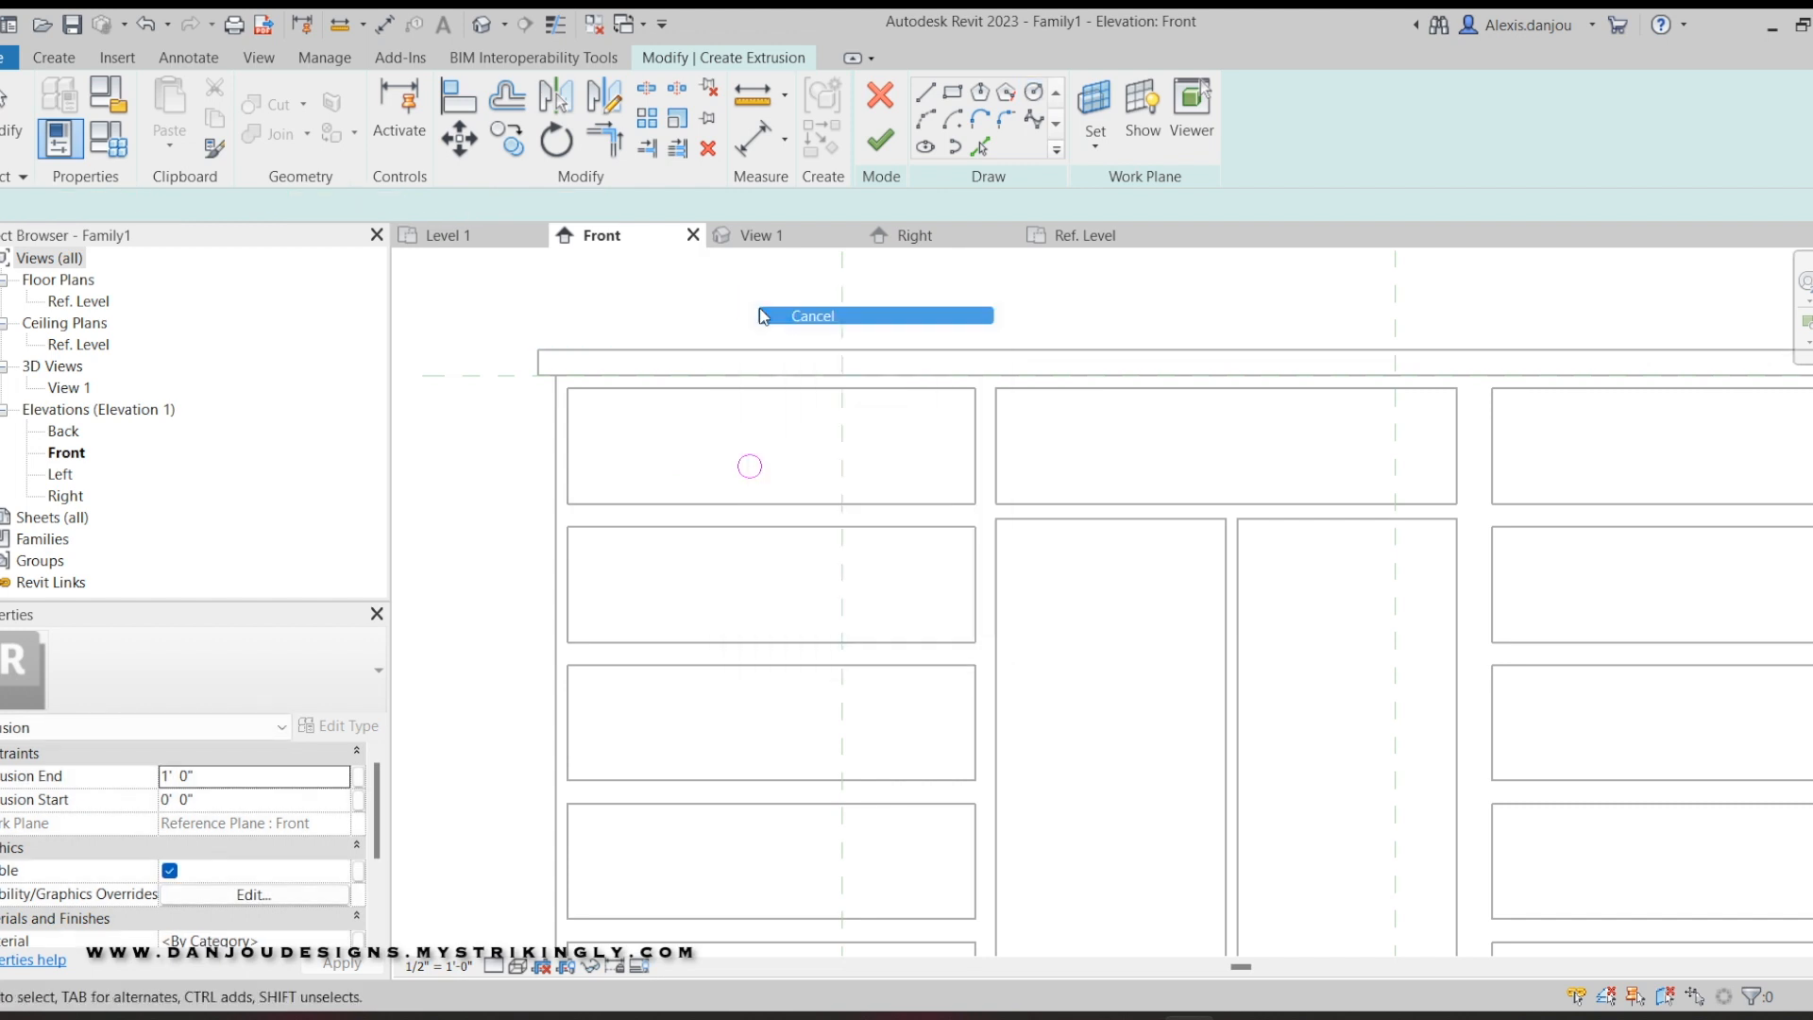
Sketch a handle rectangle about 1/4" by 5" near the left door's upper inner corner and duplicate it onto the right door.
{"action": "scroll", "coordinate": [815, 351], "scroll_direction": "down", "scroll_amount": 3}
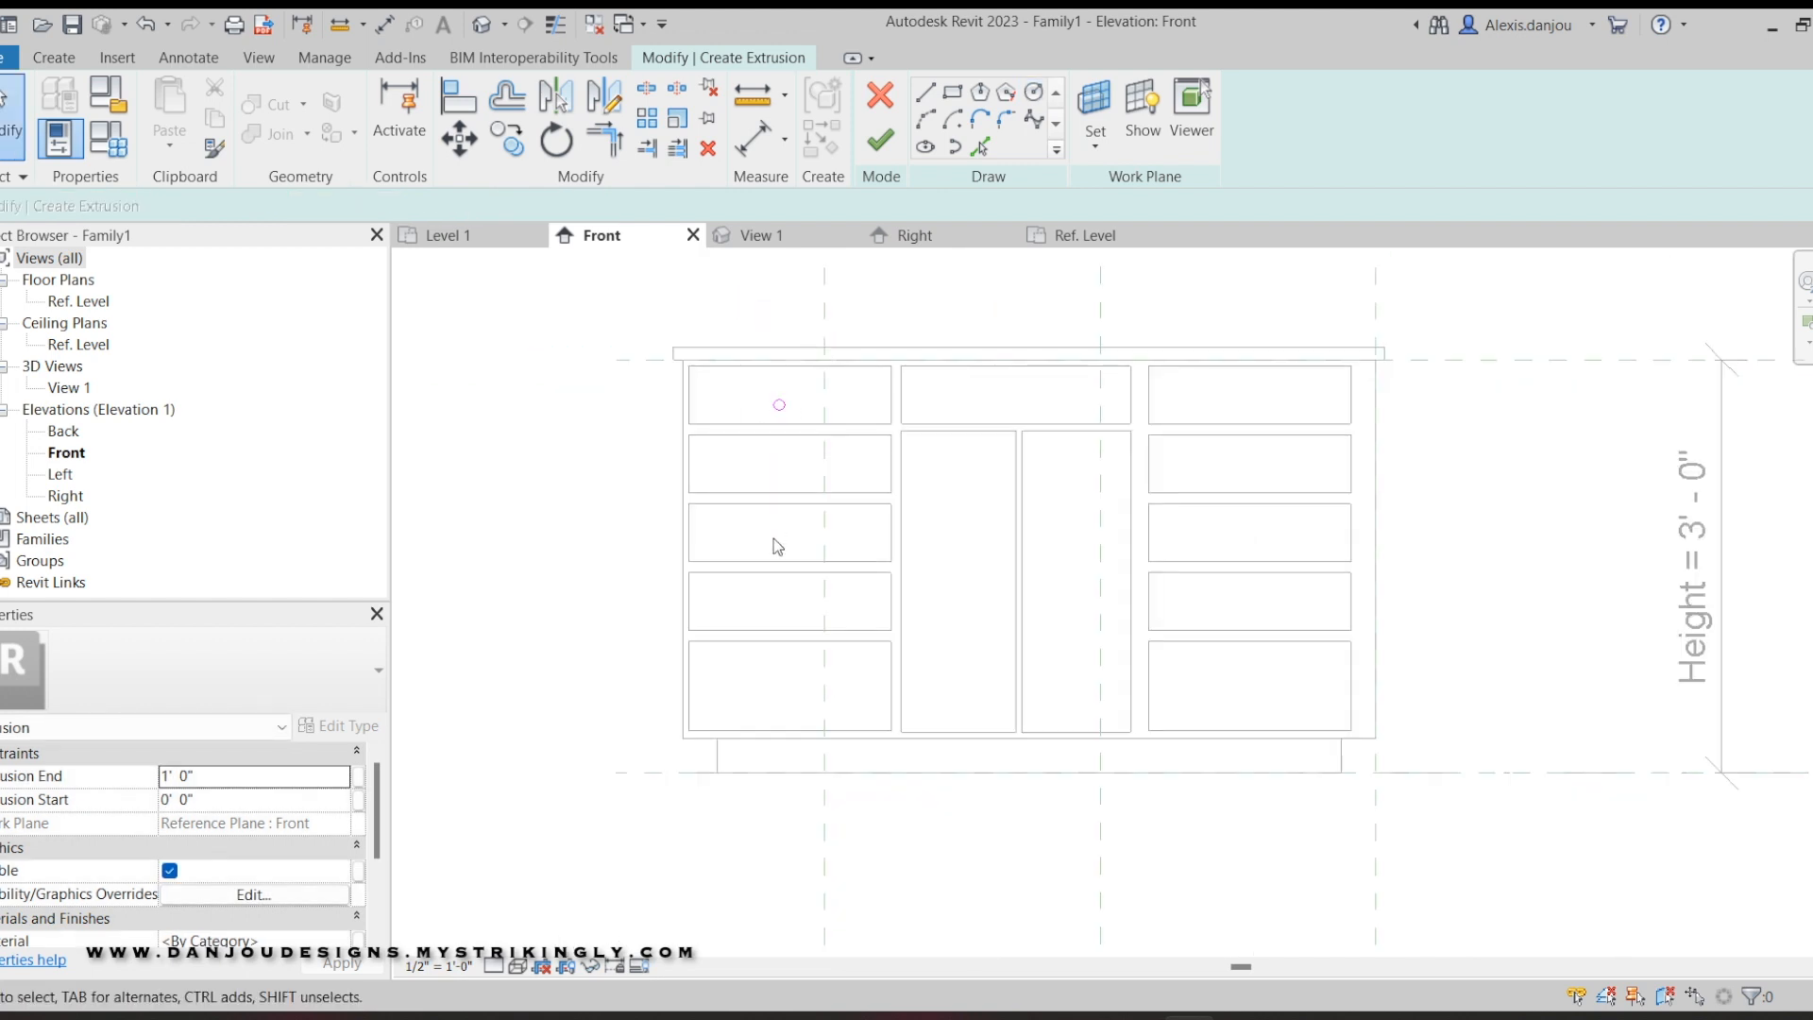
{"action": "left_click", "coordinate": [954, 94]}
{"action": "scroll", "coordinate": [1012, 484], "scroll_direction": "up", "scroll_amount": 3}
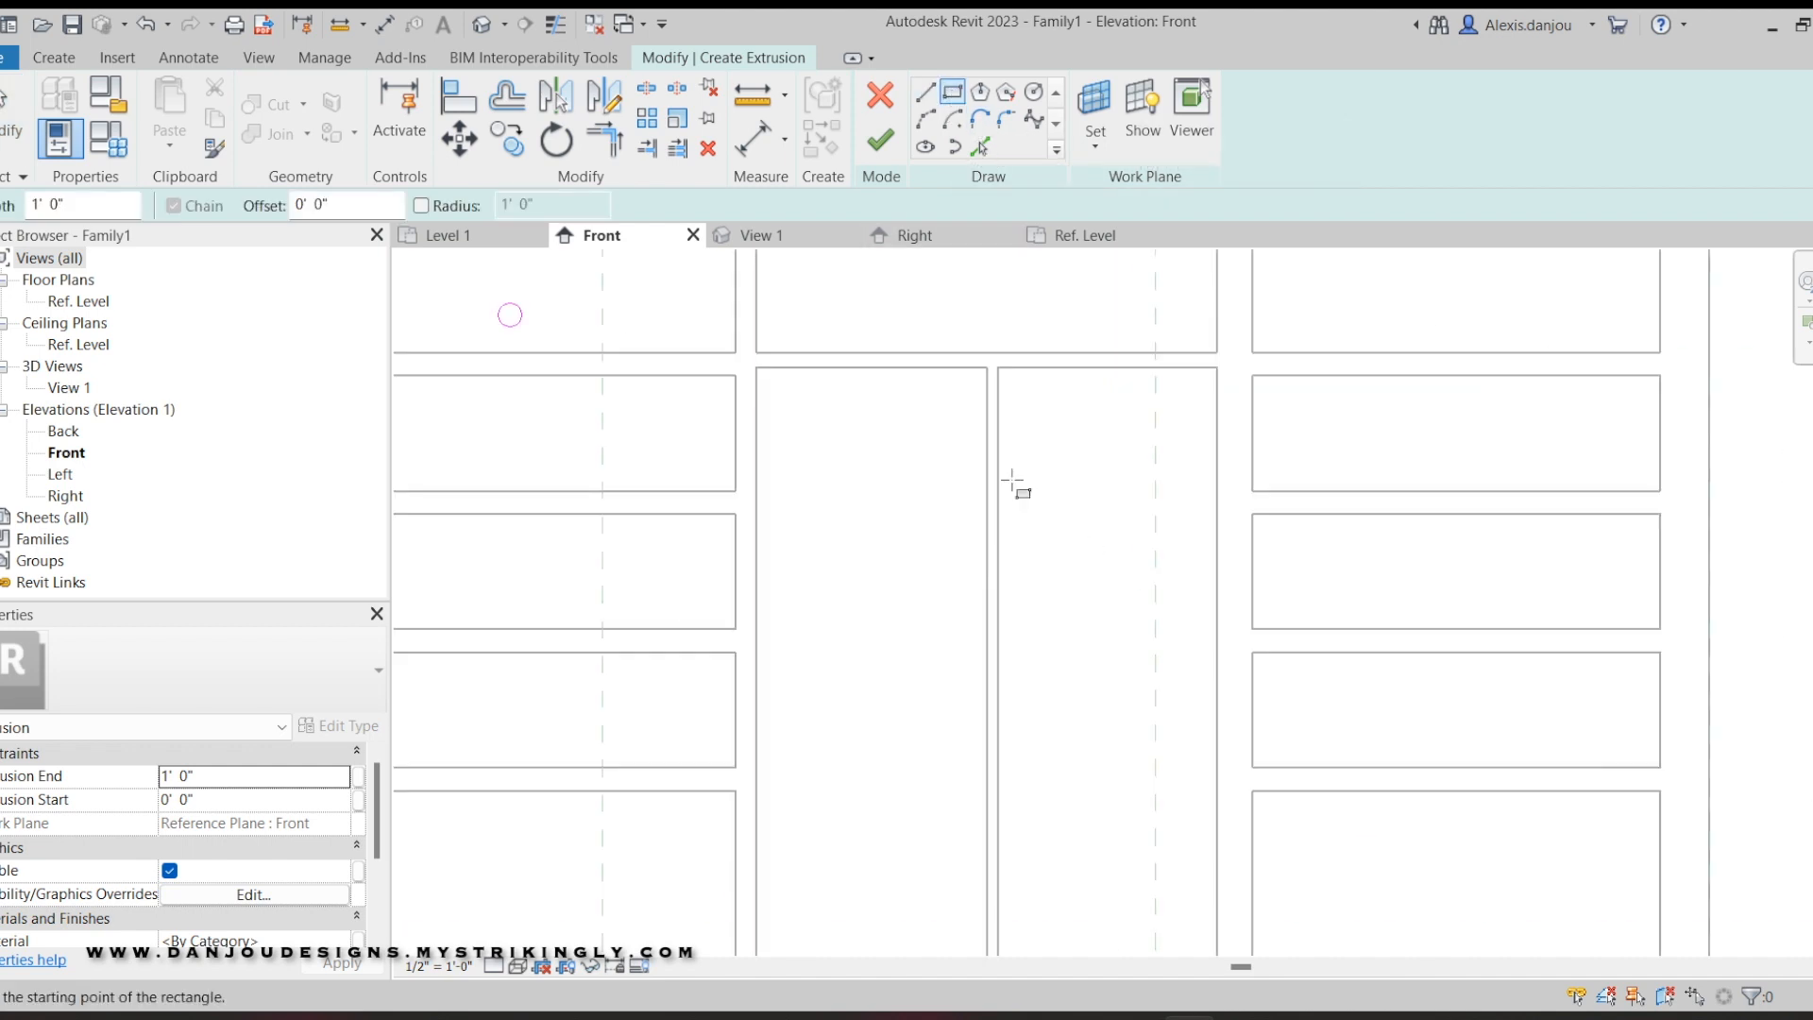
{"action": "left_click", "coordinate": [960, 391]}
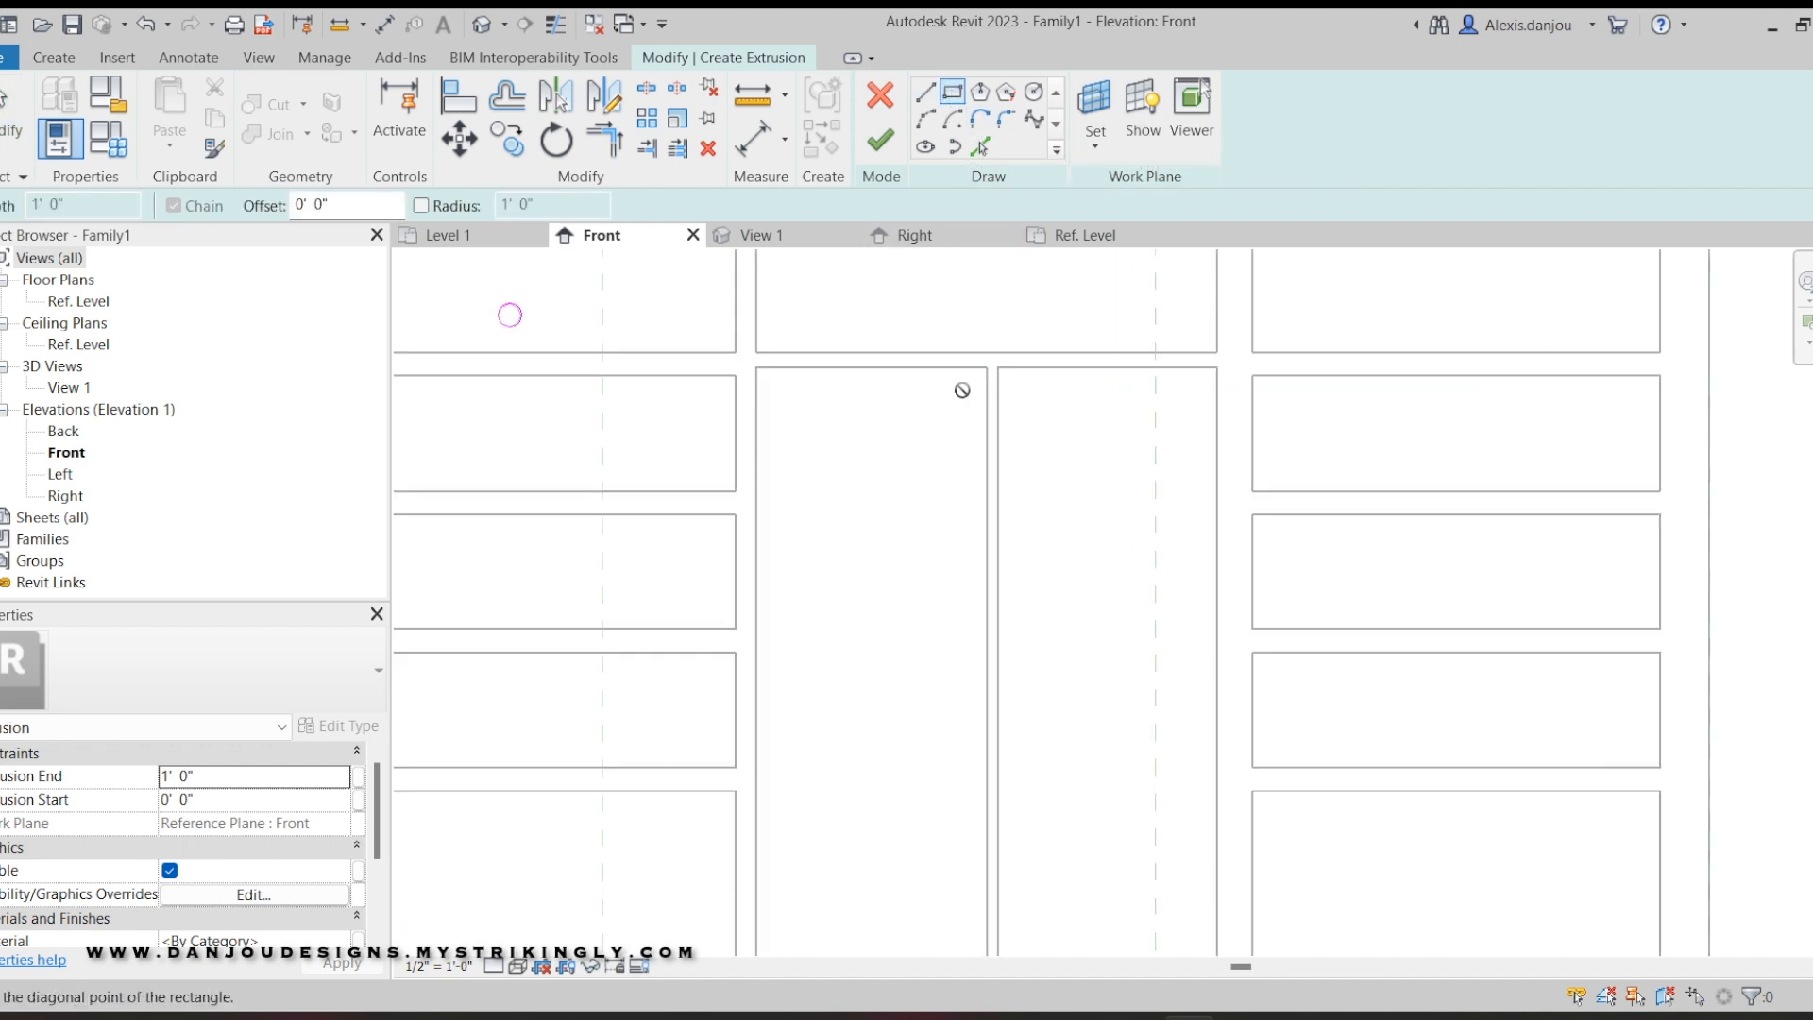
{"action": "left_click", "coordinate": [956, 507]}
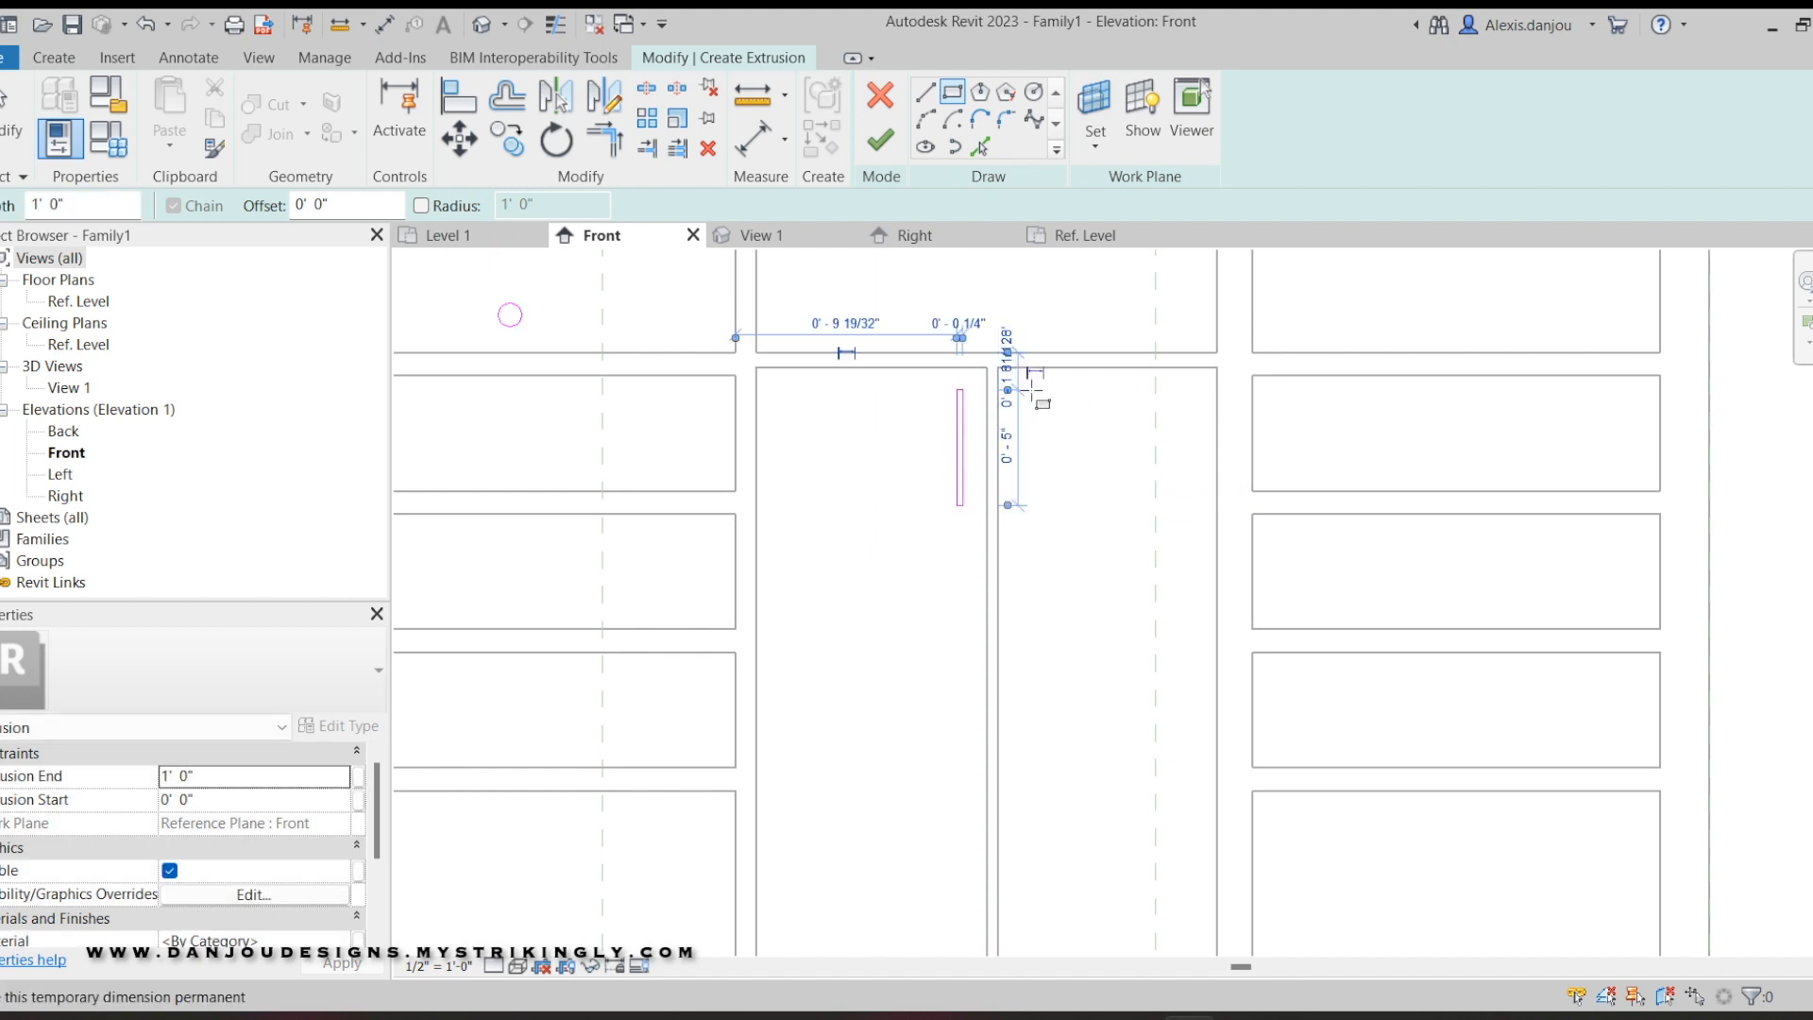
{"action": "right_click", "coordinate": [1077, 397]}
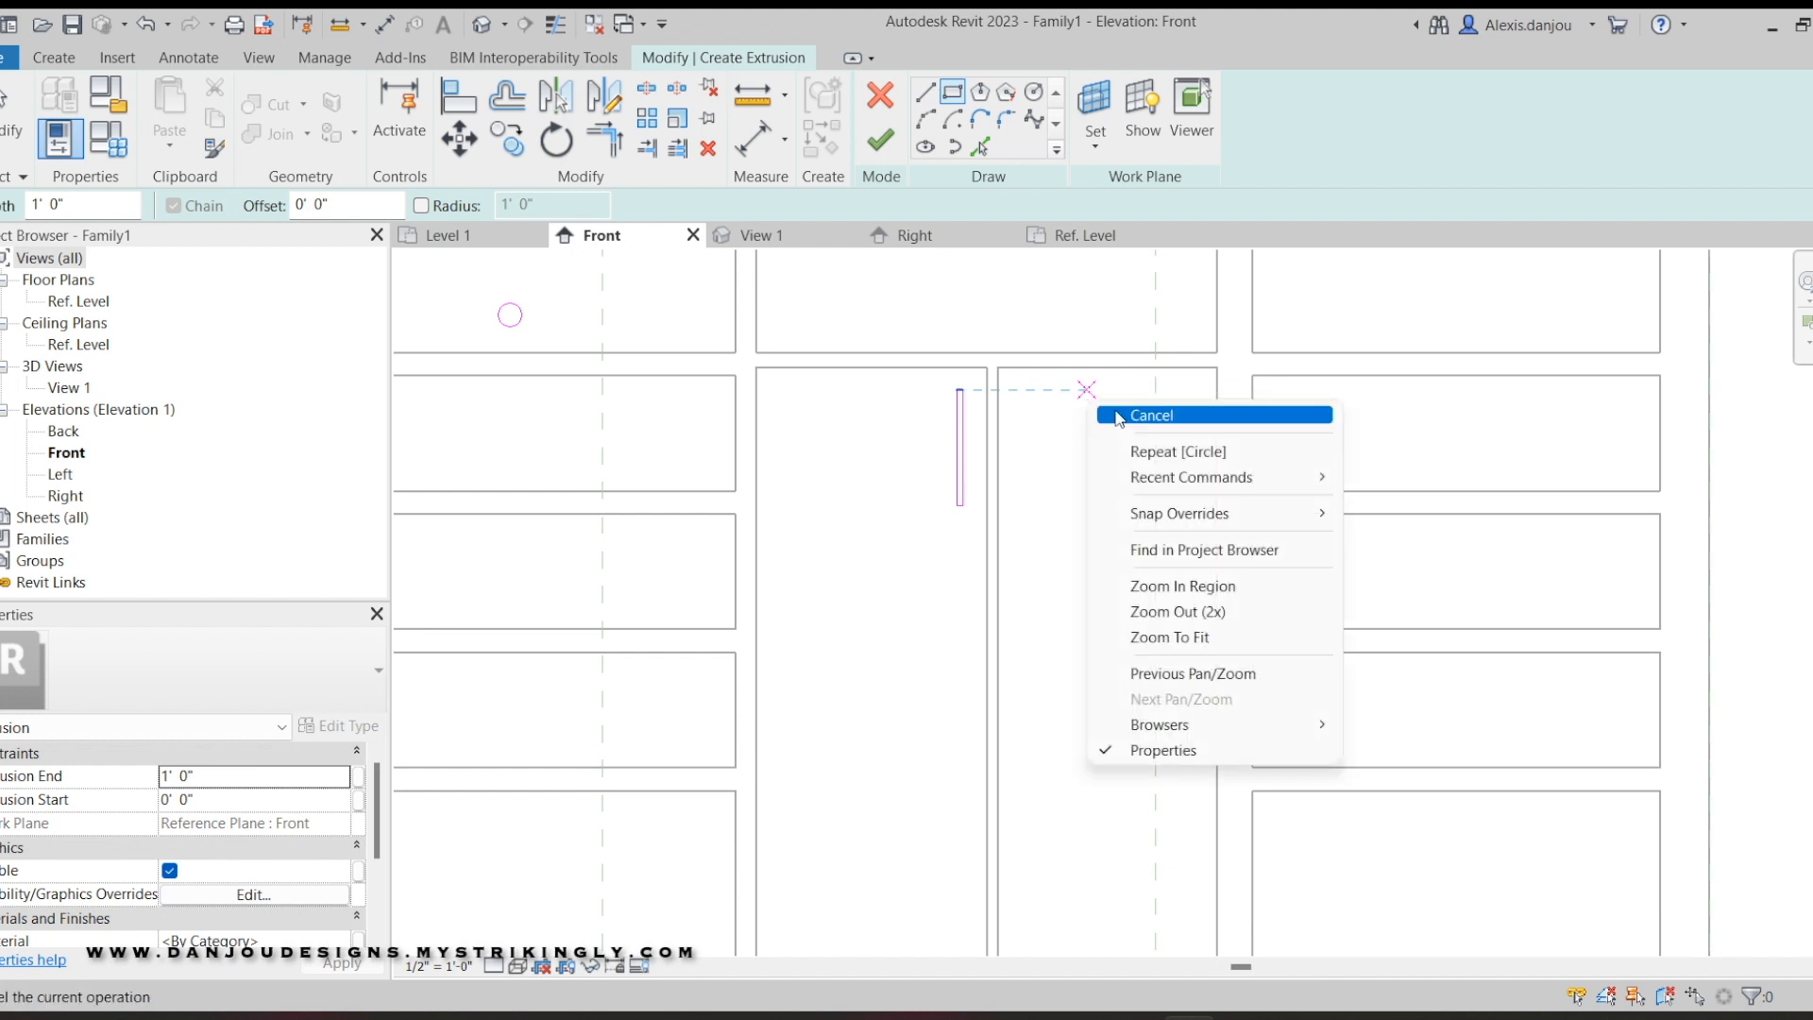
{"action": "left_click", "coordinate": [1109, 409]}
{"action": "left_click_drag", "start_coordinate": [940, 383], "coordinate": [1017, 568]}
{"action": "middle_click_drag", "start_coordinate": [1060, 423], "coordinate": [1055, 557]}
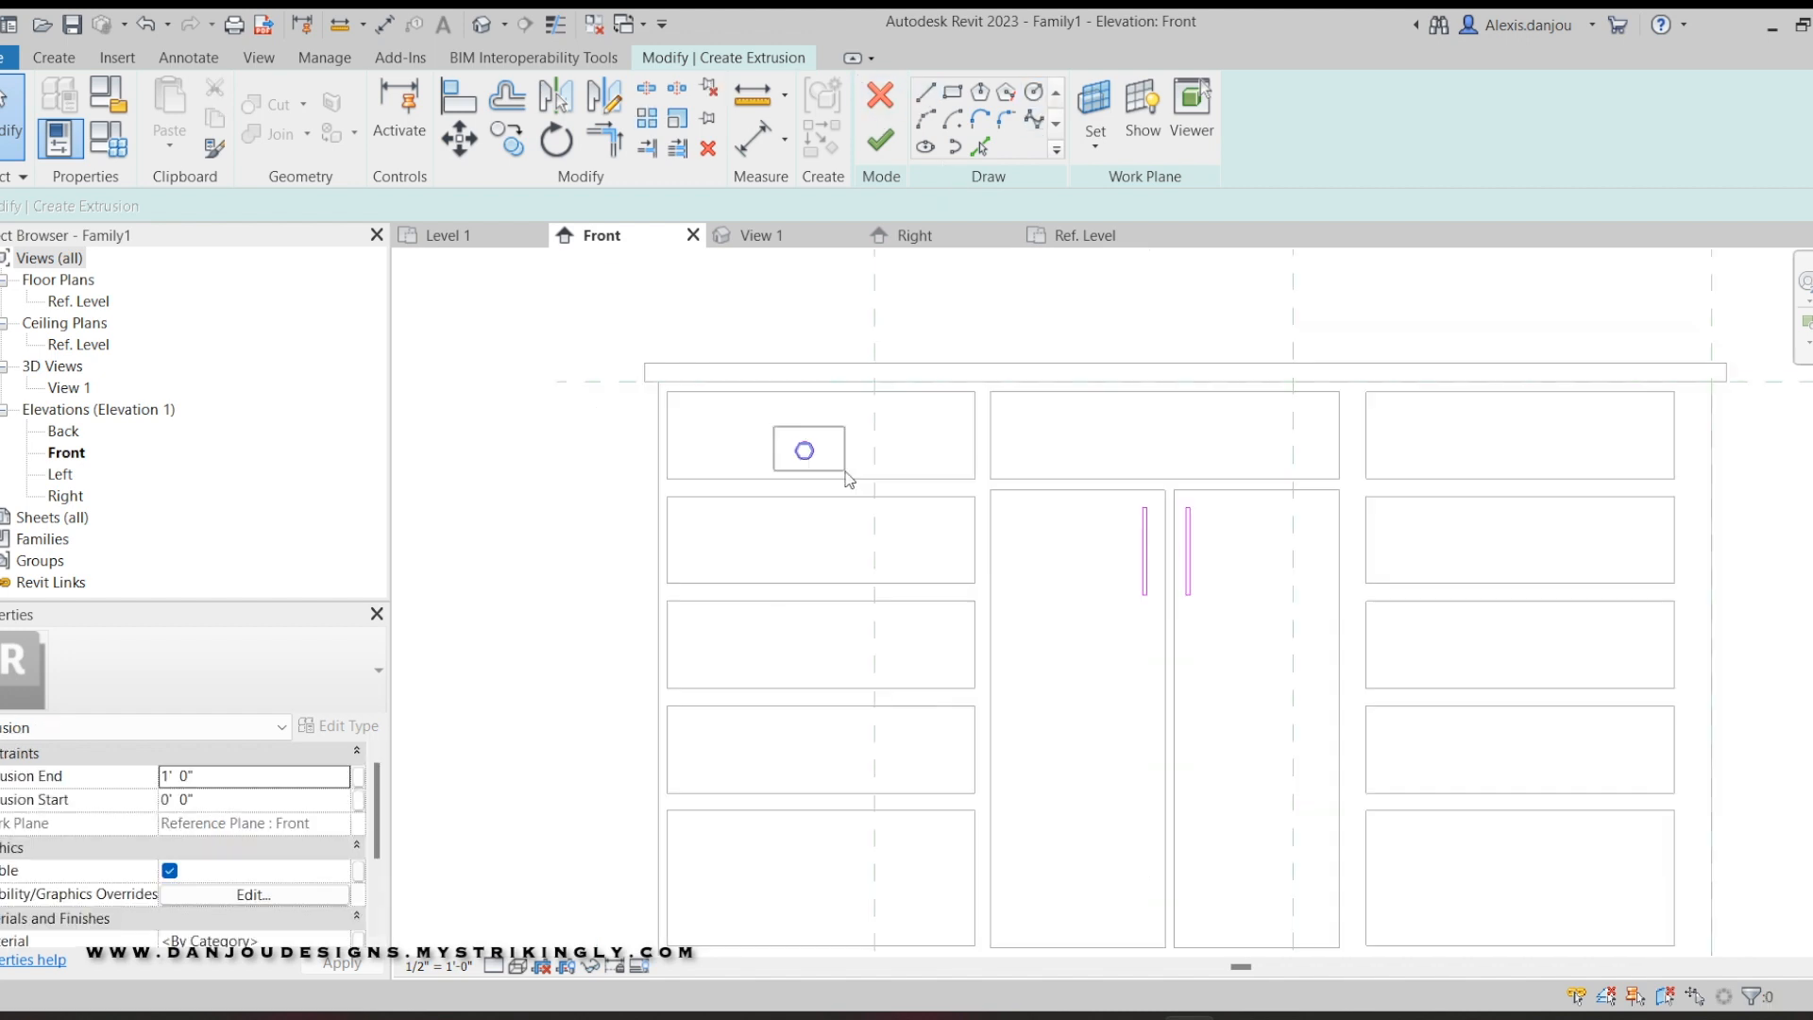
Copy the knob circle straight down onto the four lower drawer fronts of the left column.
{"action": "left_click_drag", "start_coordinate": [849, 479], "coordinate": [849, 480]}
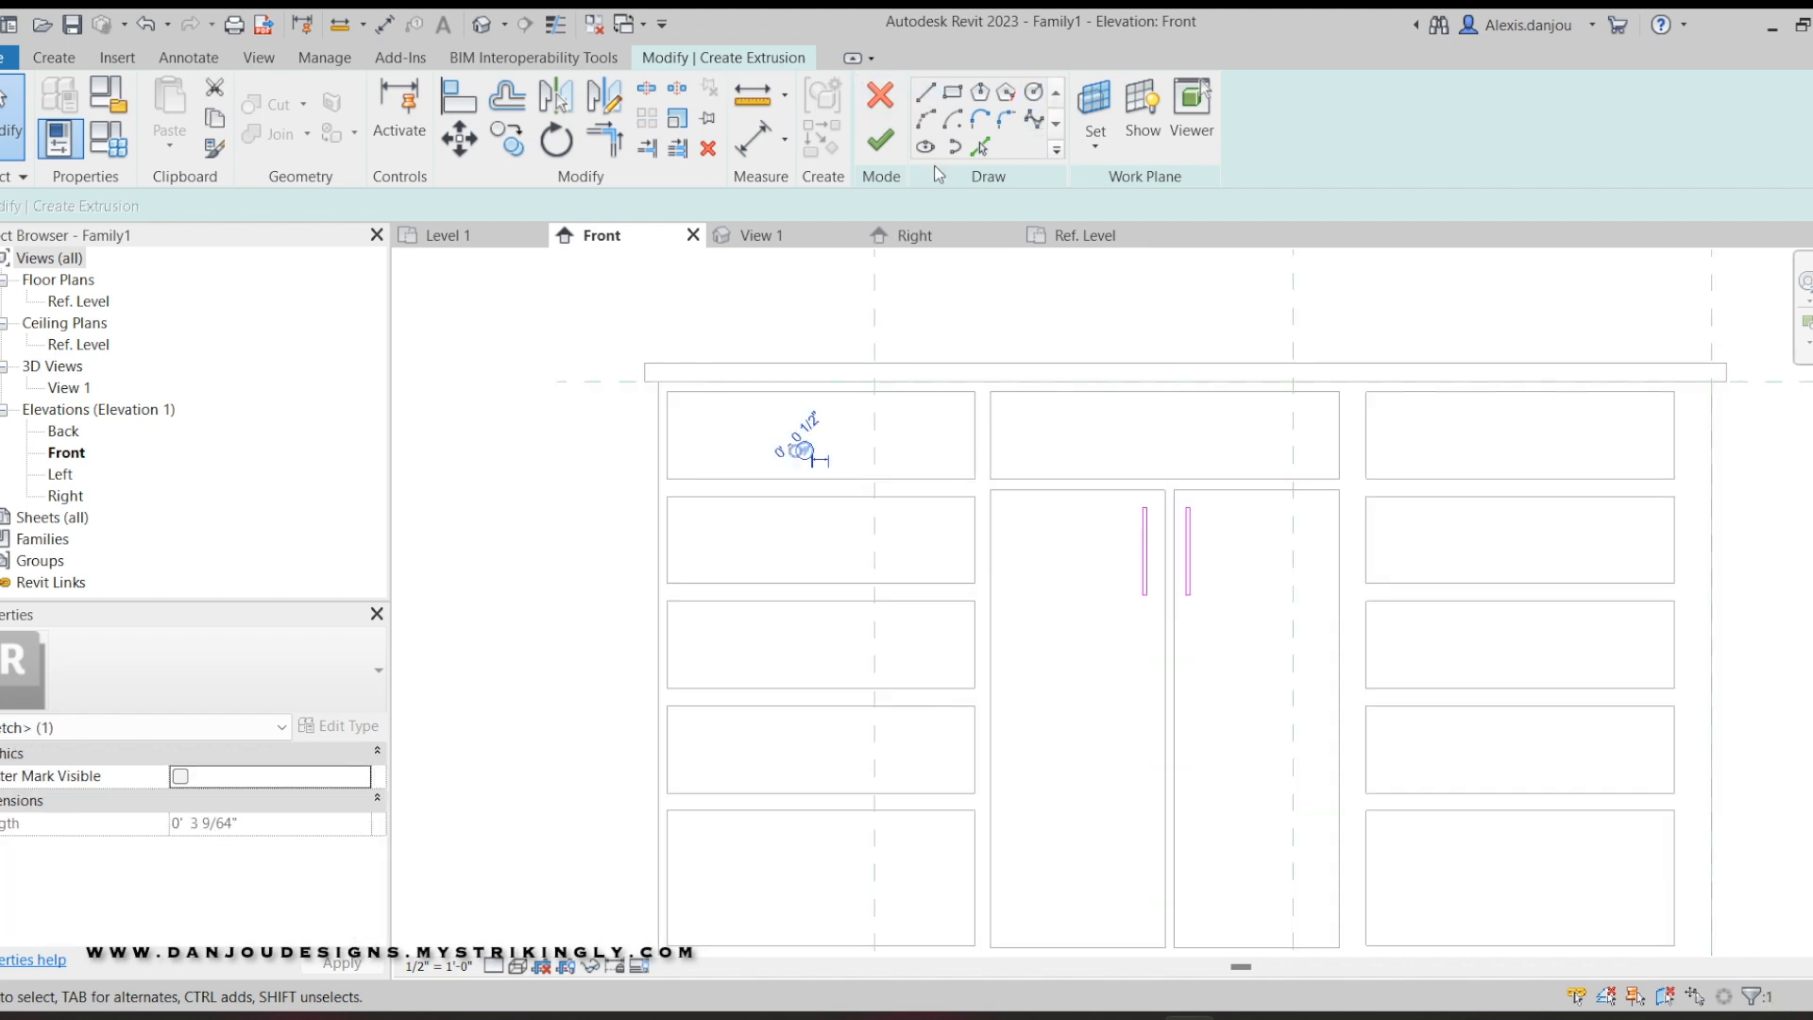
{"action": "left_click", "coordinate": [510, 142]}
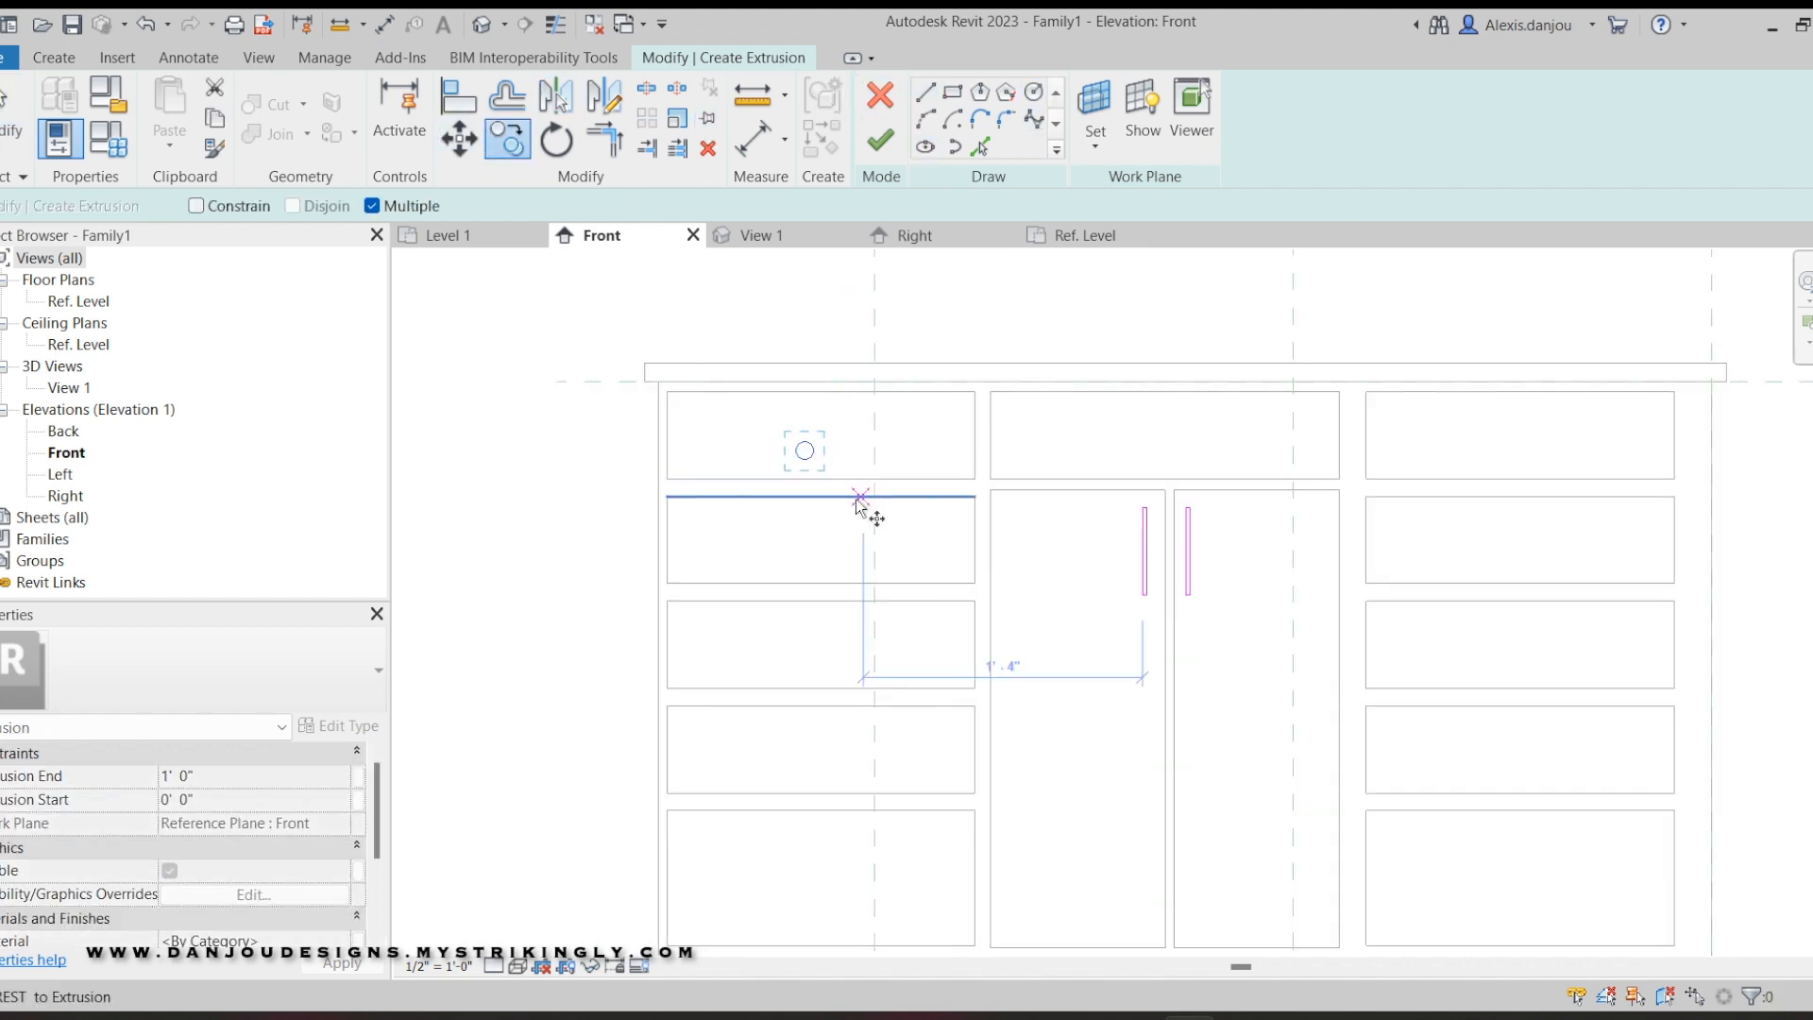
{"action": "left_click", "coordinate": [805, 450]}
{"action": "left_click", "coordinate": [804, 554]}
{"action": "left_click", "coordinate": [804, 660]}
{"action": "scroll", "coordinate": [814, 770], "scroll_direction": "down", "scroll_amount": 1}
{"action": "middle_click_drag", "start_coordinate": [855, 763], "coordinate": [901, 540]}
{"action": "scroll", "coordinate": [840, 343], "scroll_direction": "up", "scroll_amount": 1}
{"action": "scroll", "coordinate": [843, 346], "scroll_direction": "up", "scroll_amount": 1}
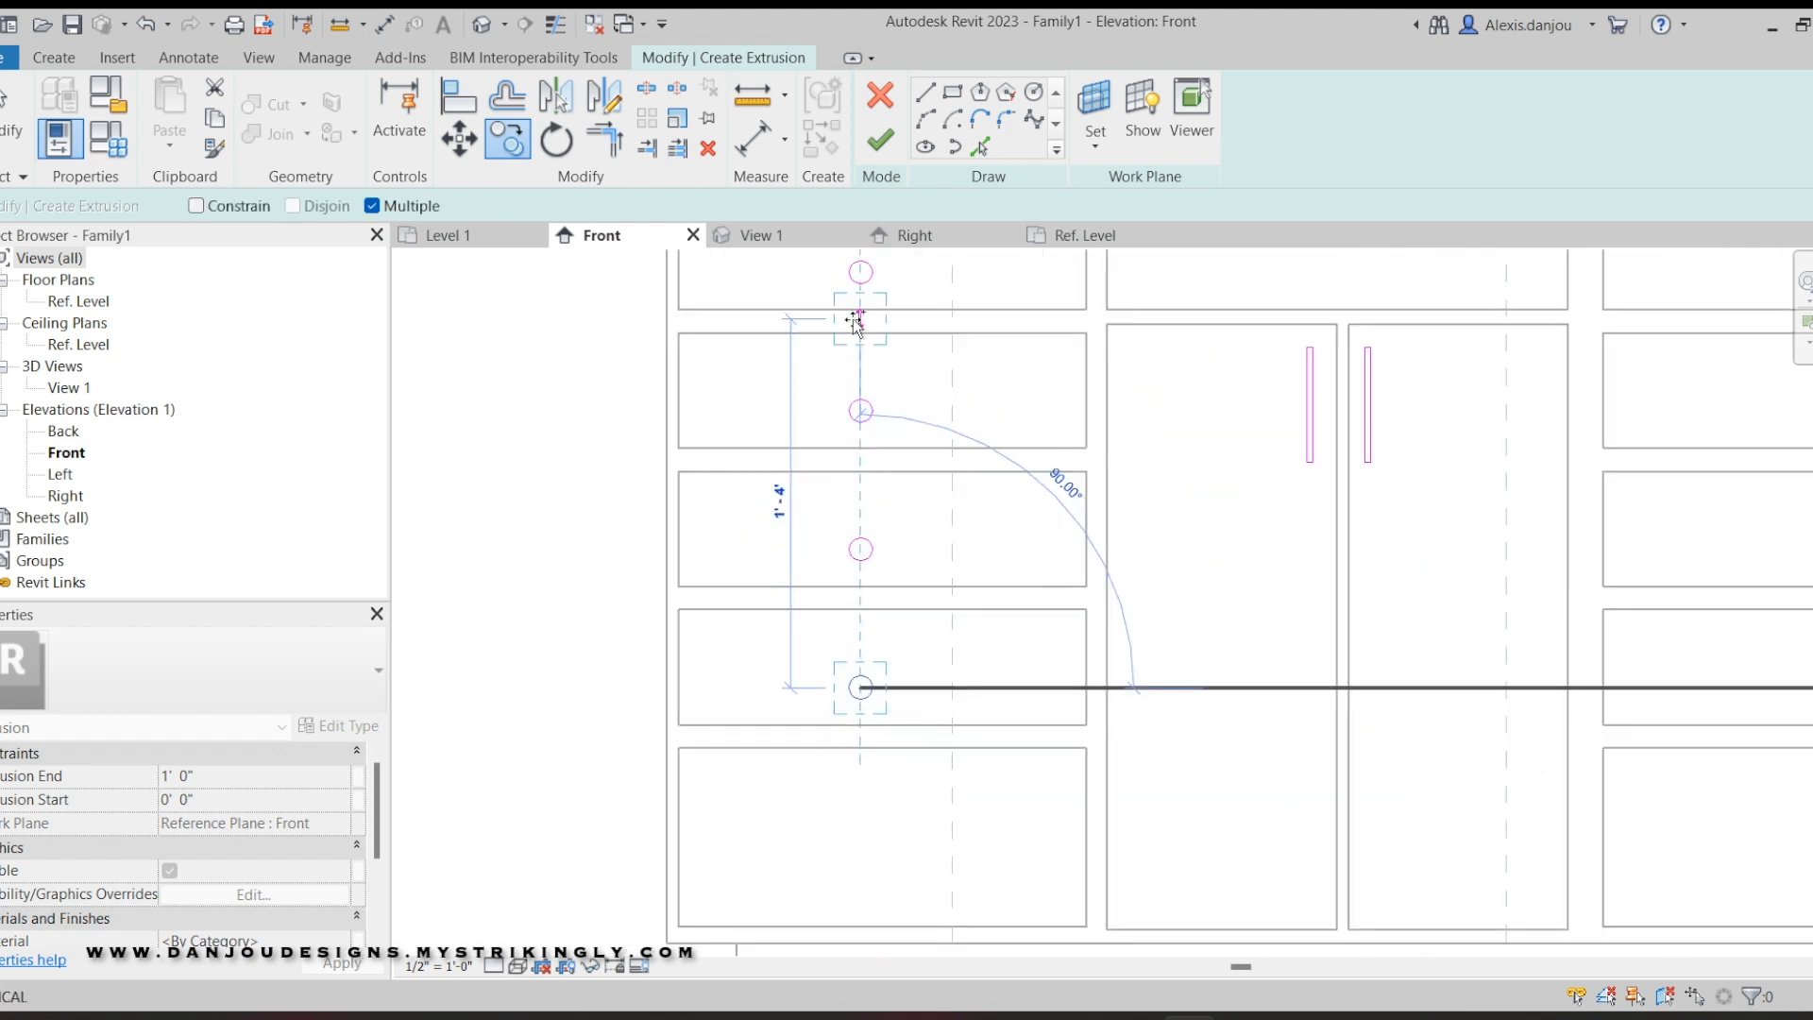
{"action": "left_click", "coordinate": [862, 785]}
Copy the knob circle onto all five drawer fronts of the right column.
{"action": "scroll", "coordinate": [1379, 613], "scroll_direction": "down", "scroll_amount": 3}
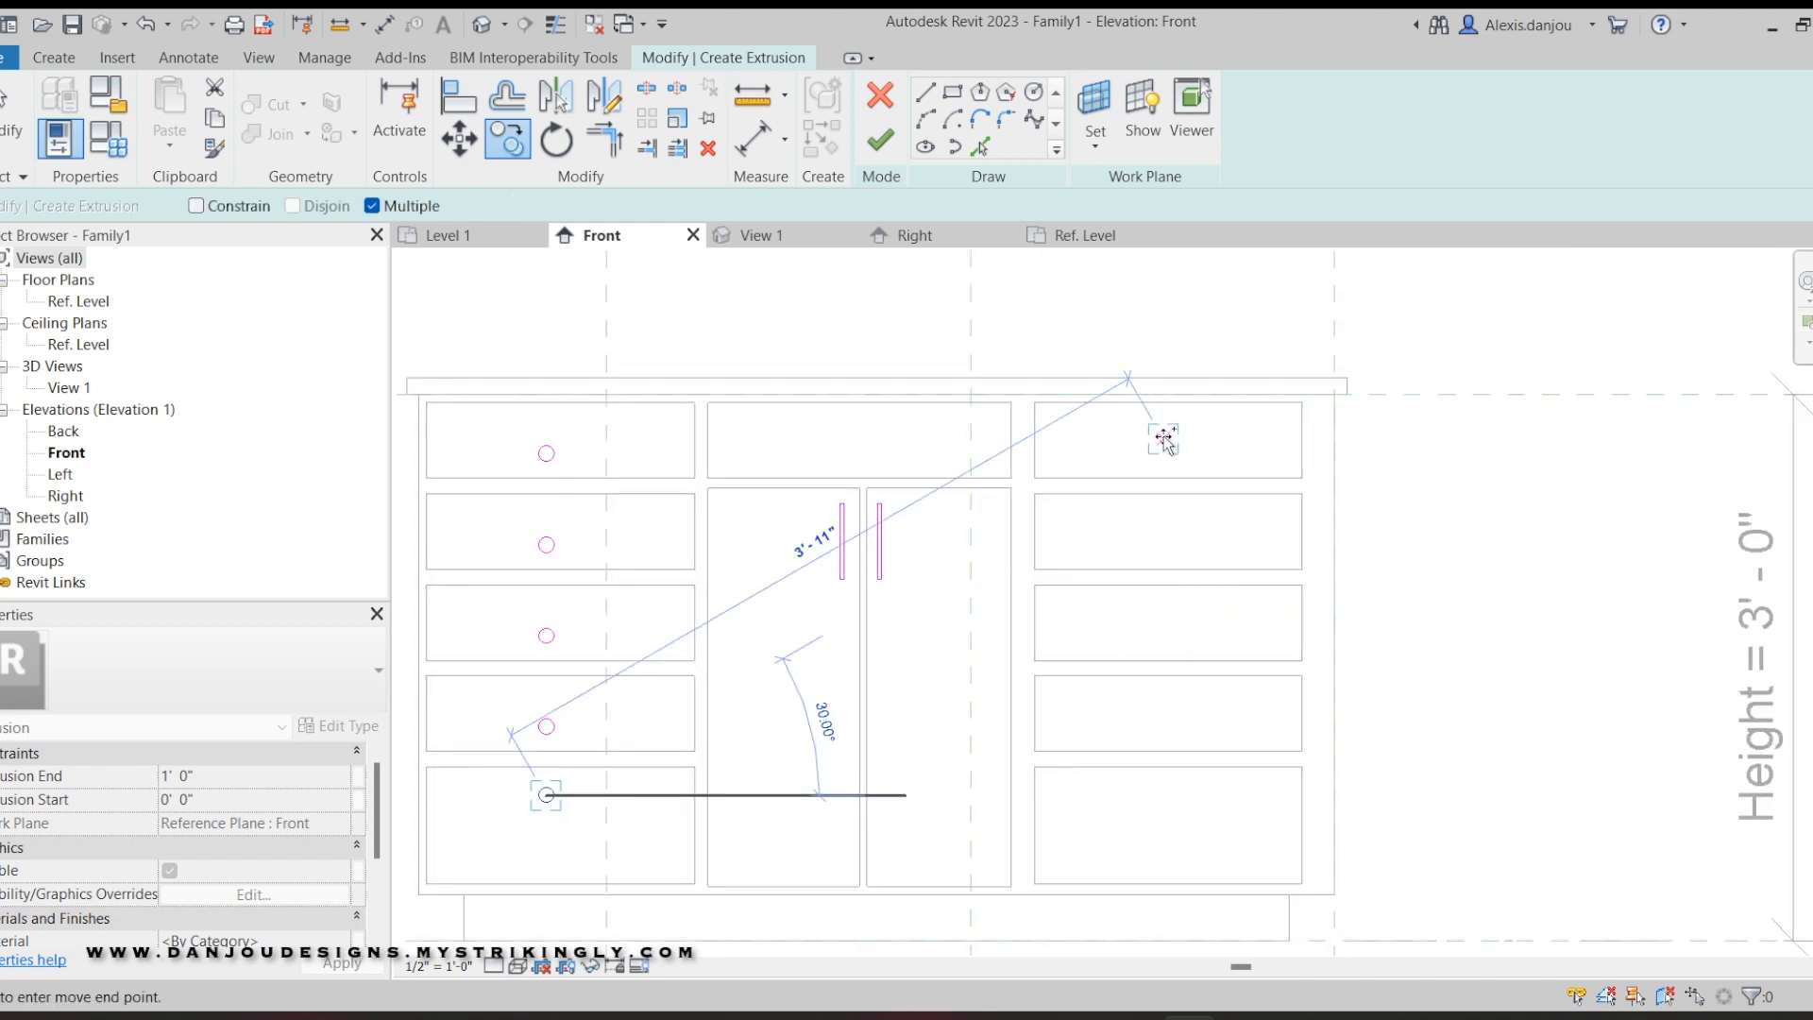
{"action": "left_click", "coordinate": [1180, 443]}
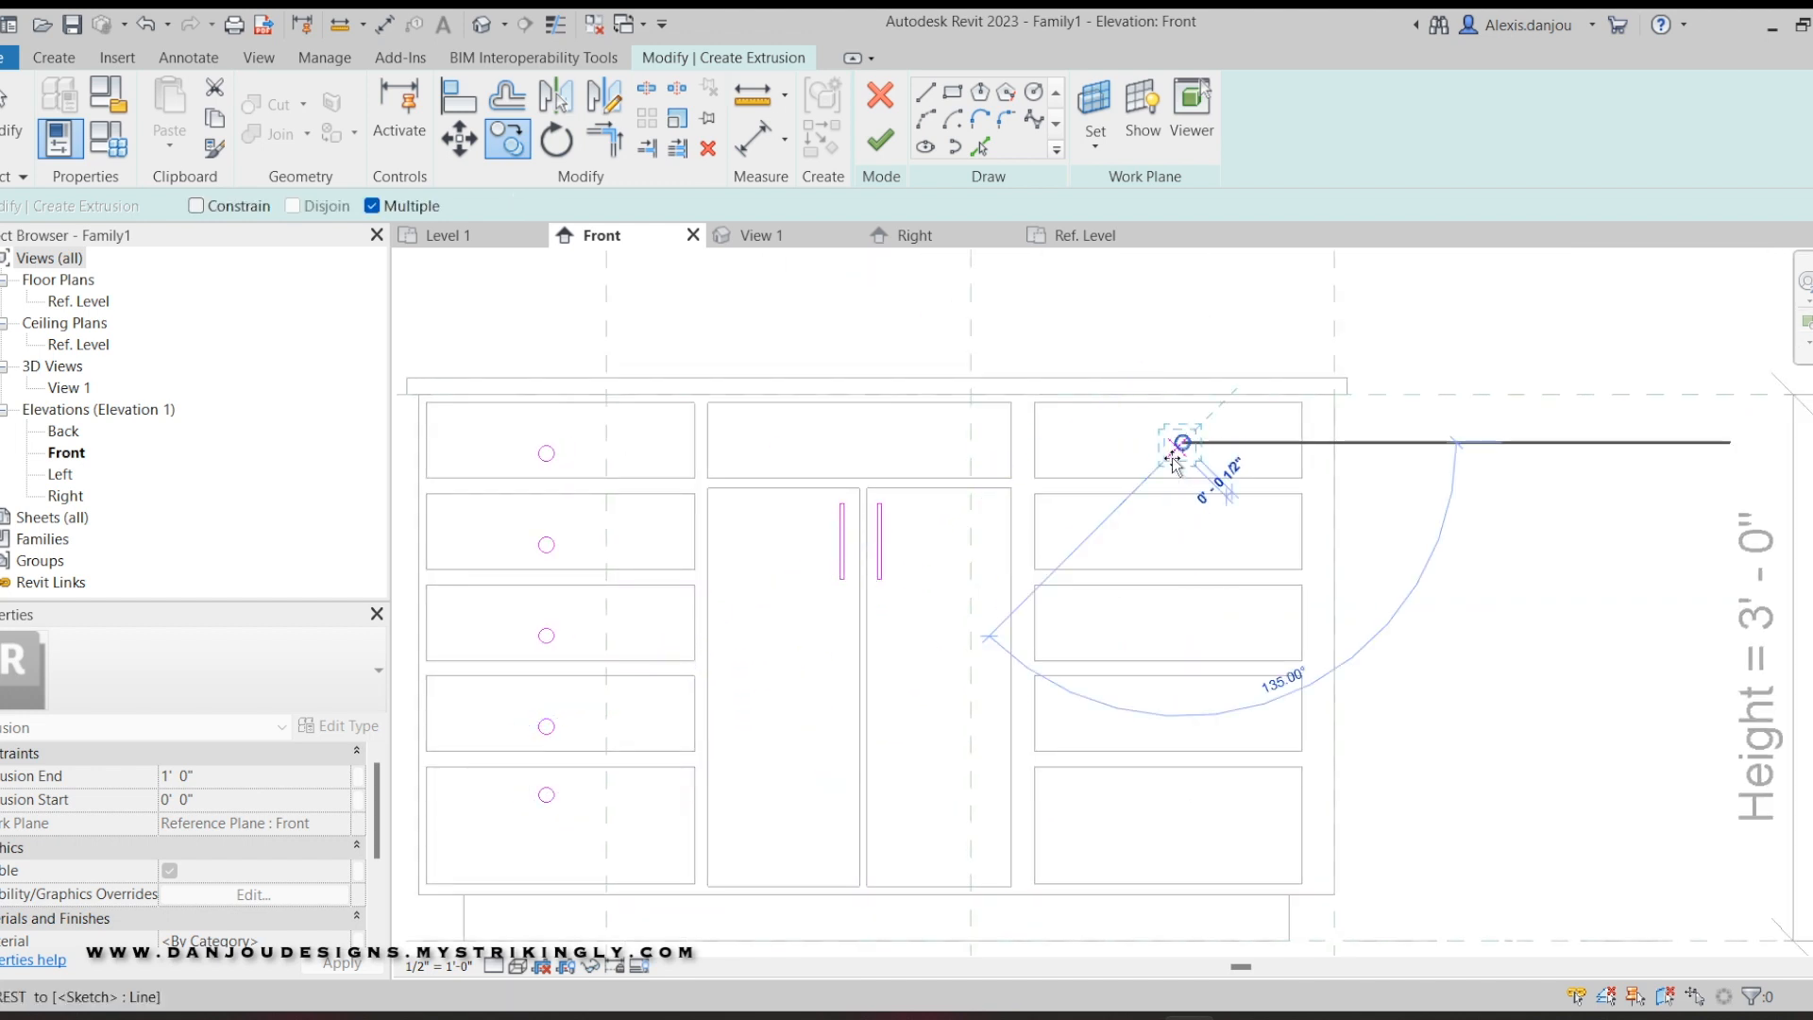
{"action": "left_click", "coordinate": [1183, 532]}
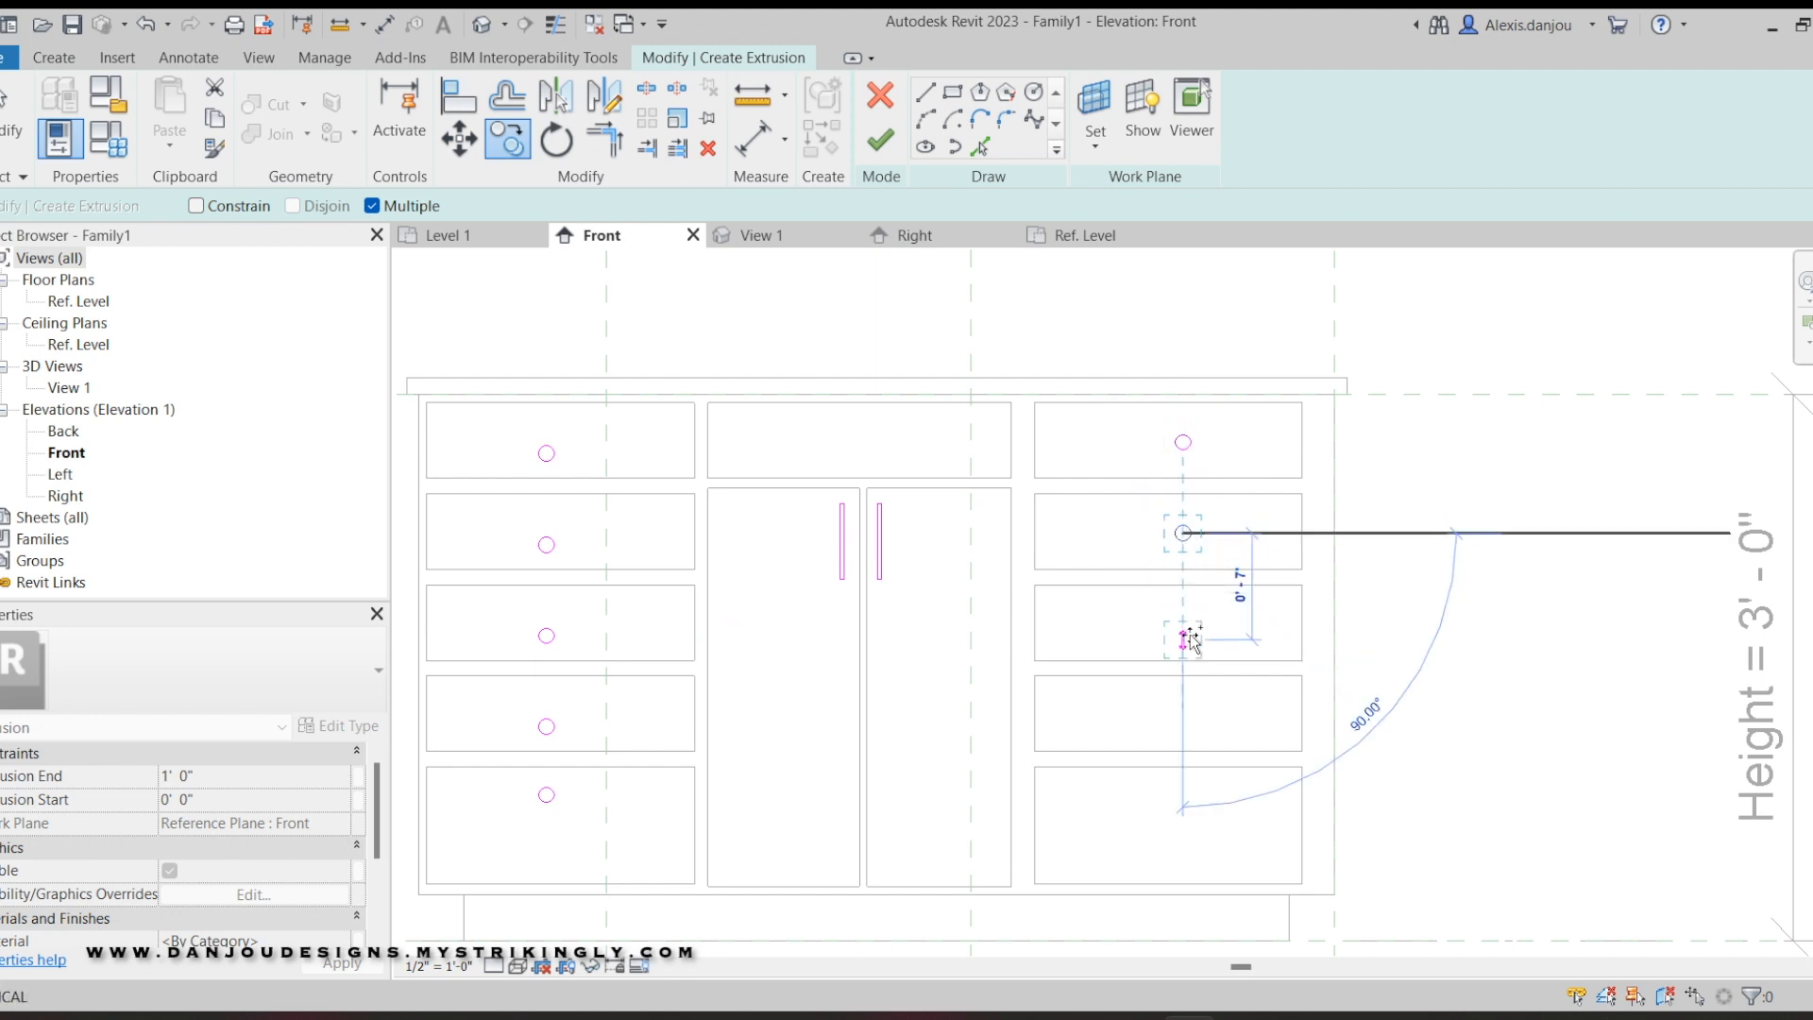
{"action": "left_click", "coordinate": [1183, 623]}
{"action": "left_click", "coordinate": [1183, 715]}
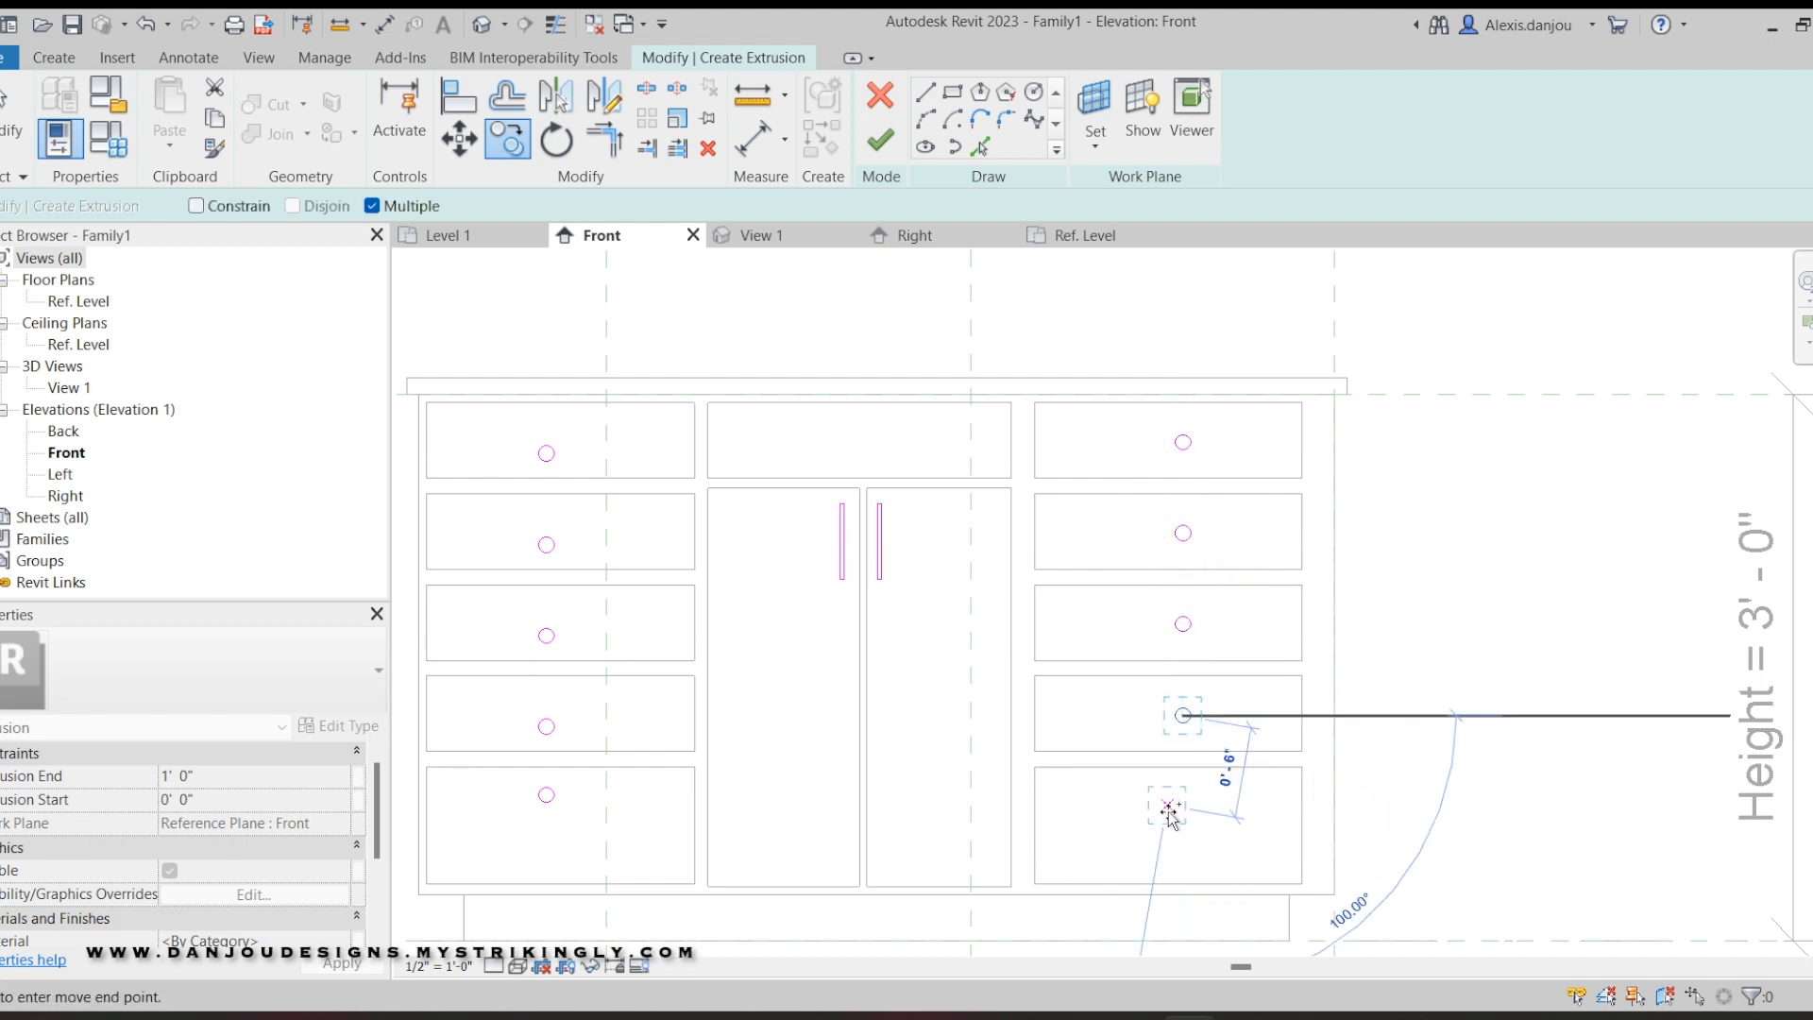
{"action": "left_click", "coordinate": [1183, 805]}
{"action": "right_click", "coordinate": [1442, 507]}
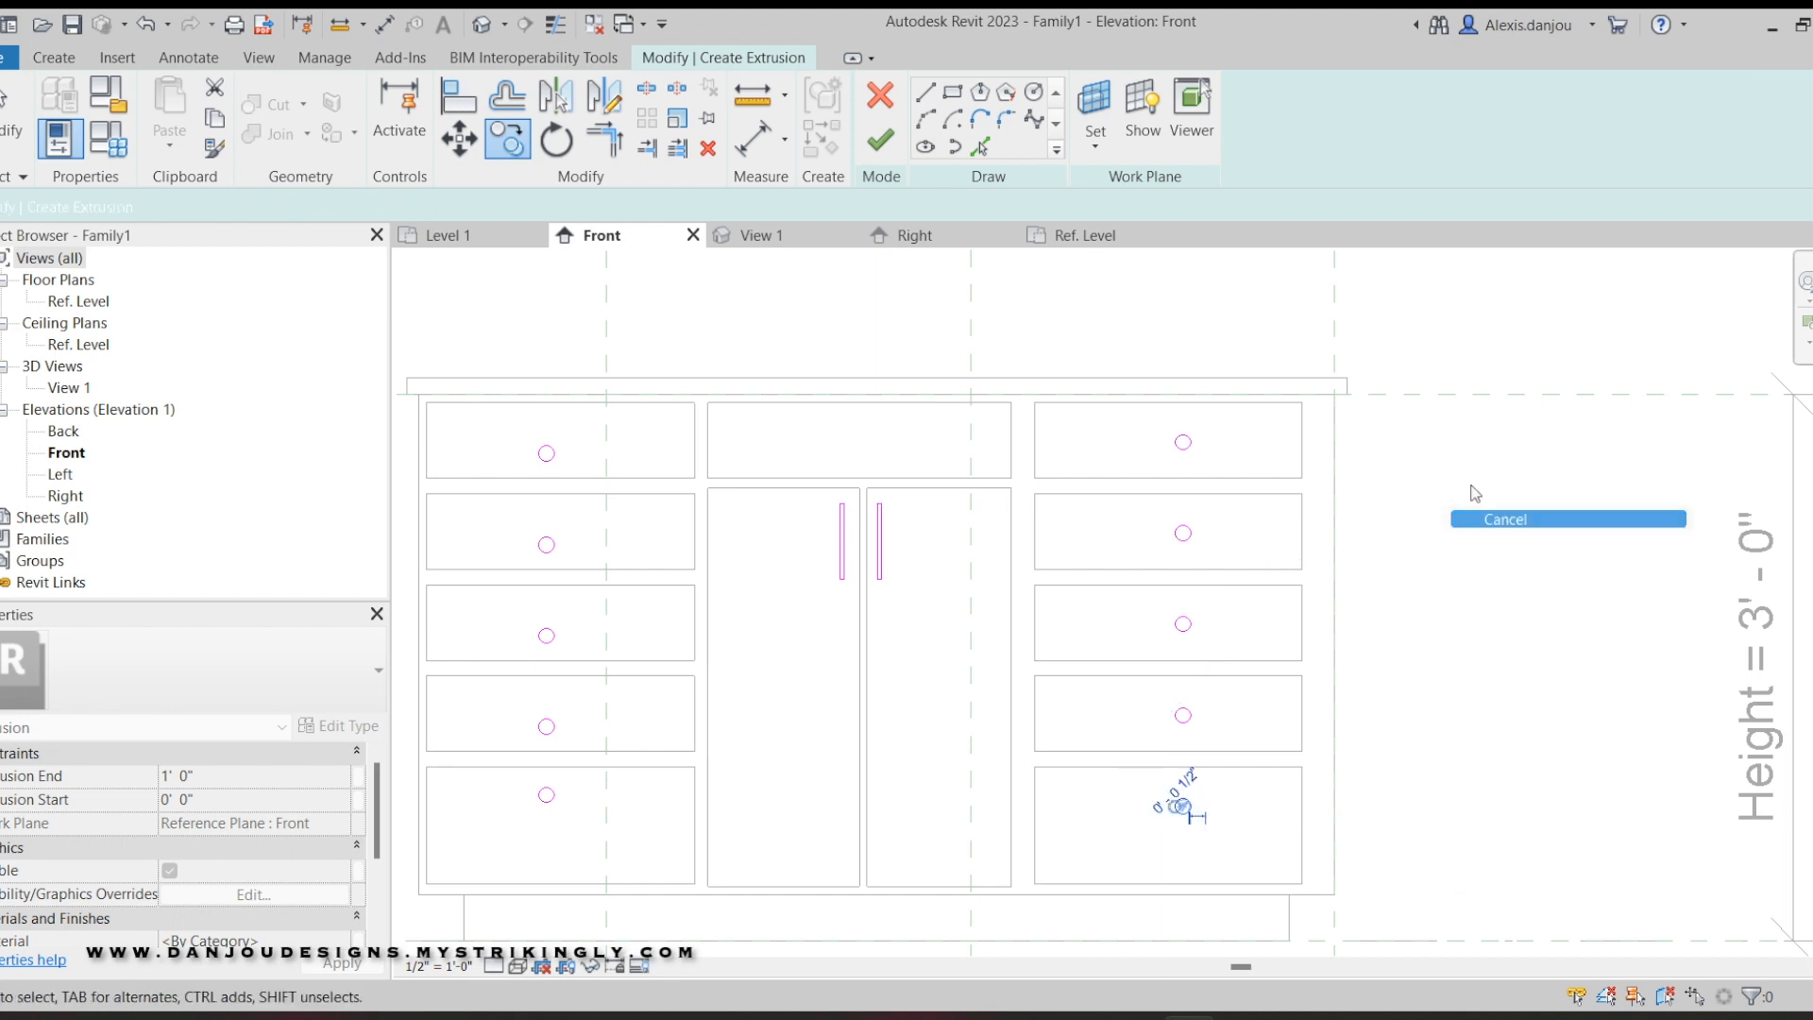
{"action": "left_click", "coordinate": [1511, 478]}
Finish the knob and handle extrusion and shorten it to a 1 1/8" depth in the Right elevation.
{"action": "scroll", "coordinate": [799, 555], "scroll_direction": "down", "scroll_amount": 2}
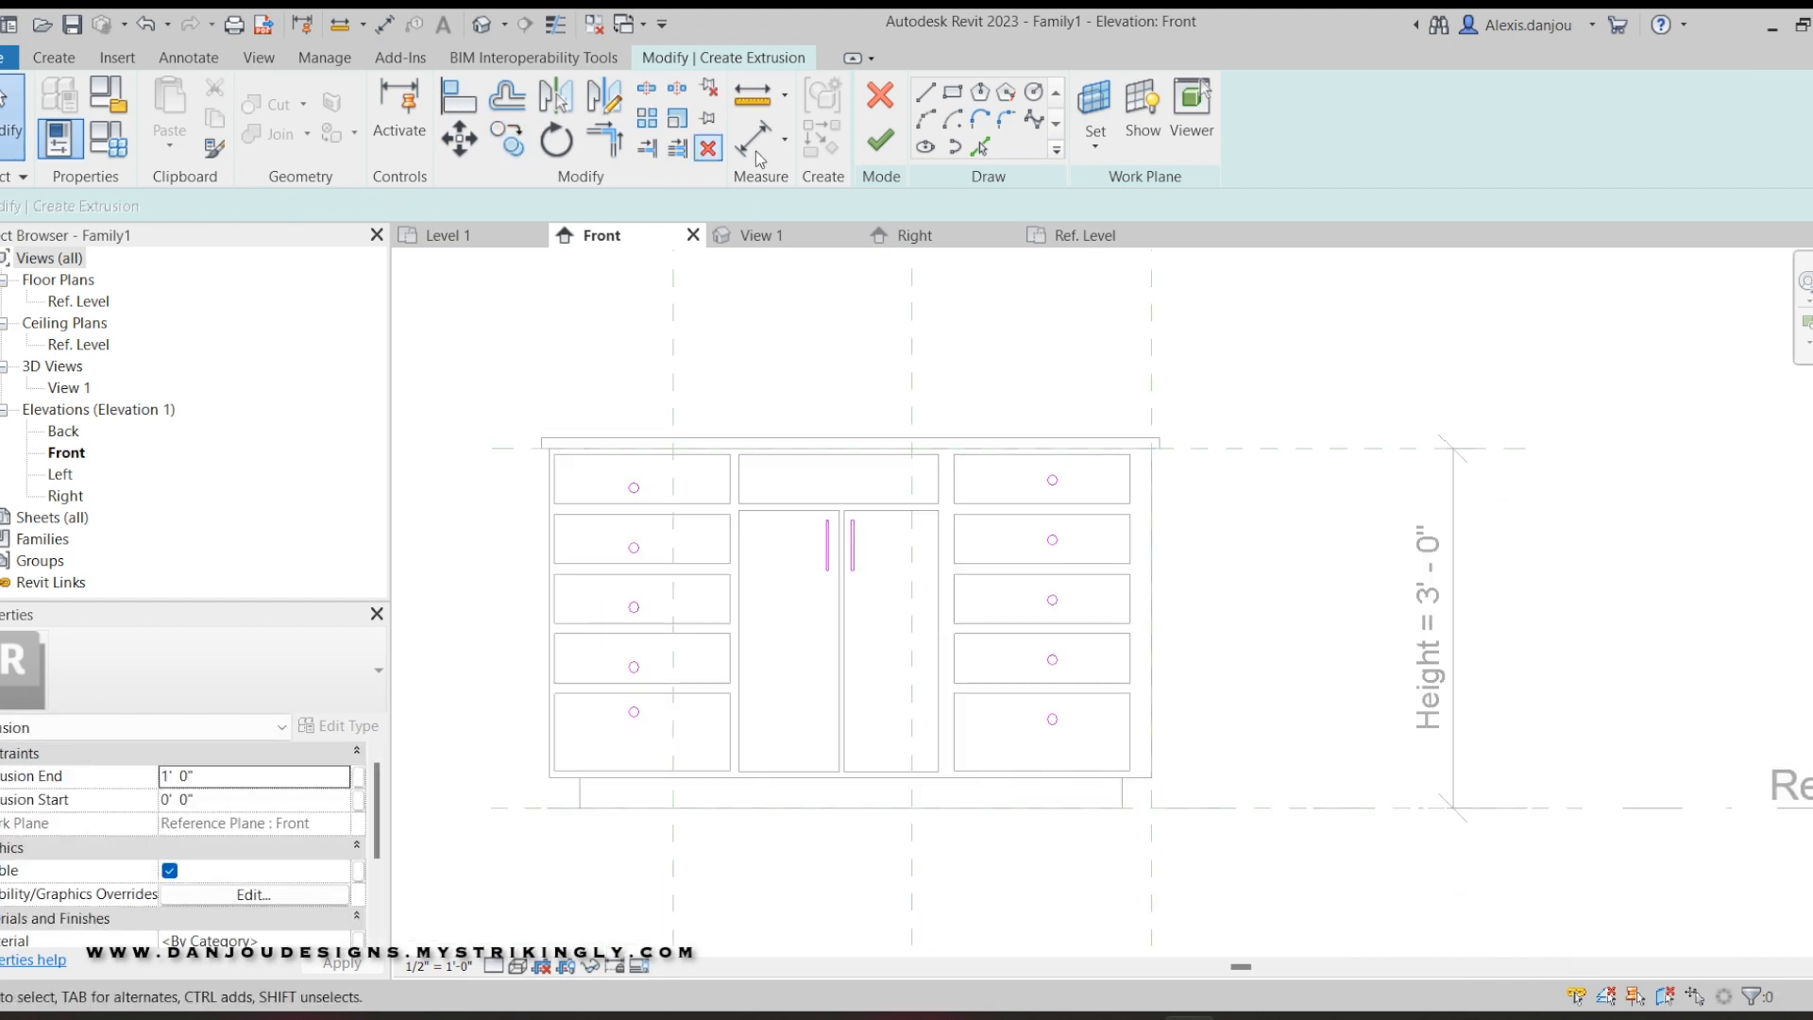
{"action": "left_click", "coordinate": [880, 140]}
{"action": "left_click", "coordinate": [902, 236]}
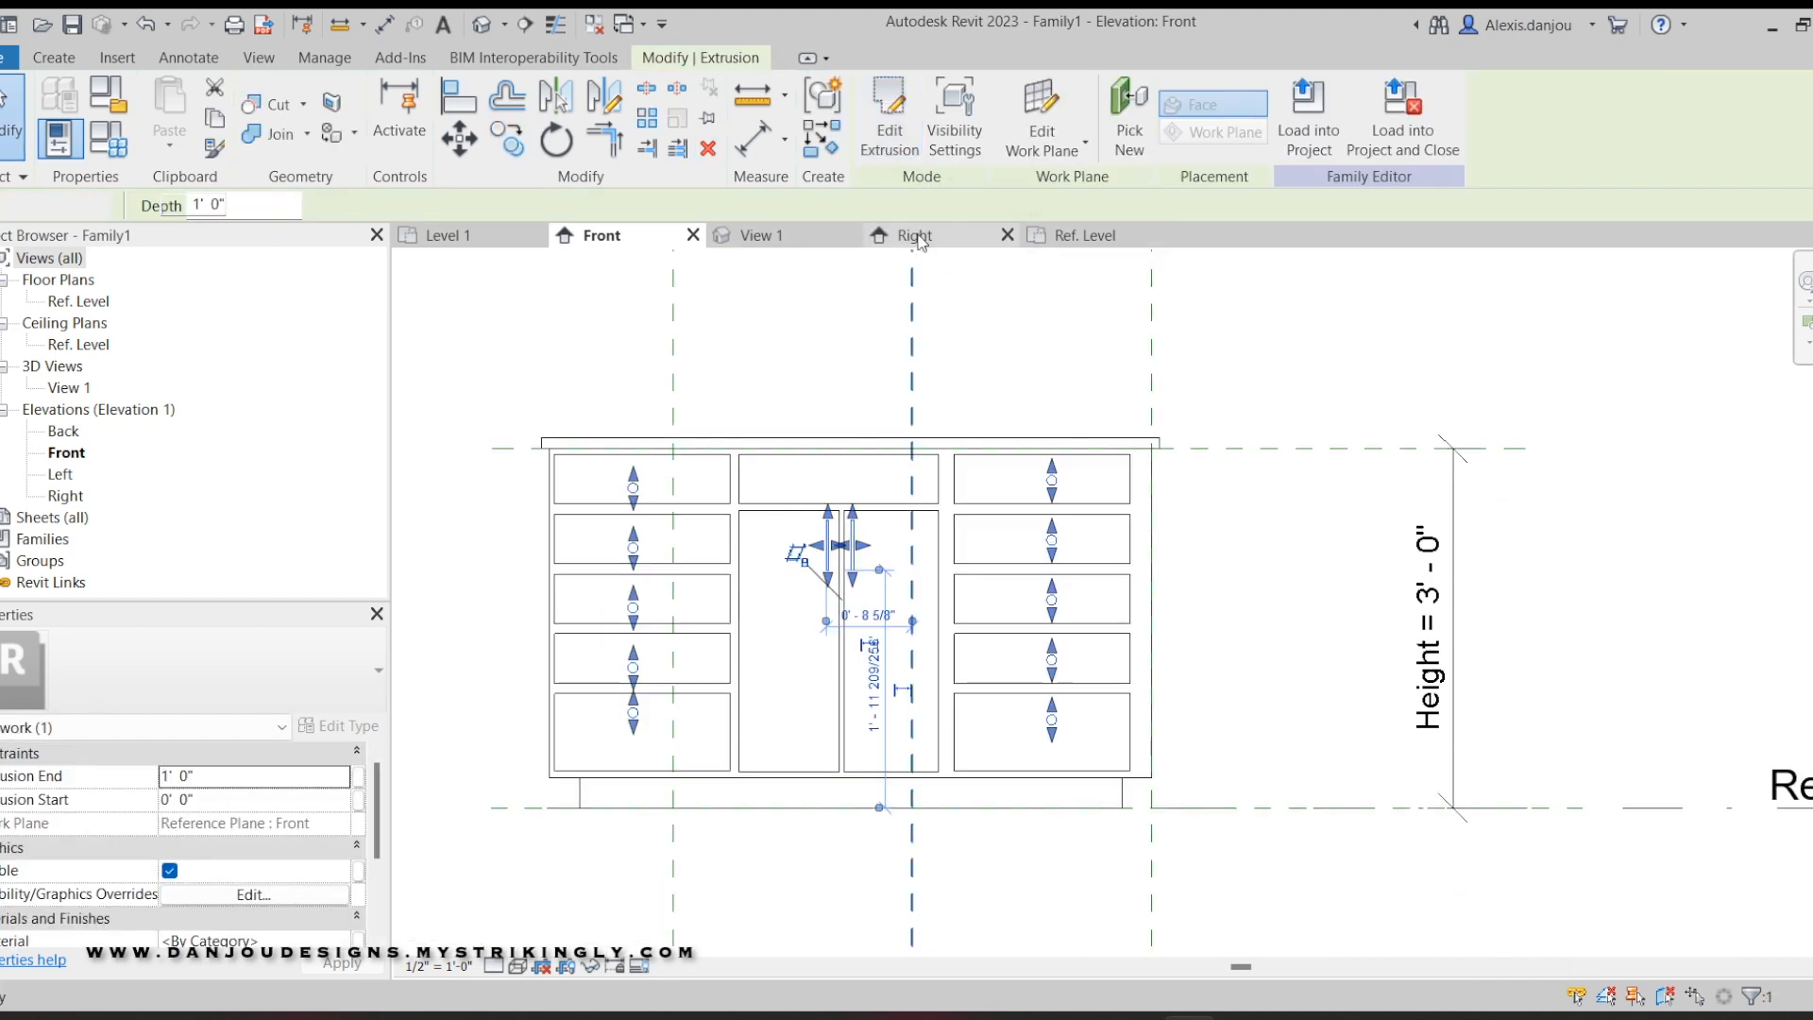
{"action": "scroll", "coordinate": [756, 586], "scroll_direction": "up", "scroll_amount": 3}
{"action": "left_click_drag", "start_coordinate": [713, 580], "coordinate": [930, 631]}
{"action": "scroll", "coordinate": [920, 600], "scroll_direction": "up", "scroll_amount": 5}
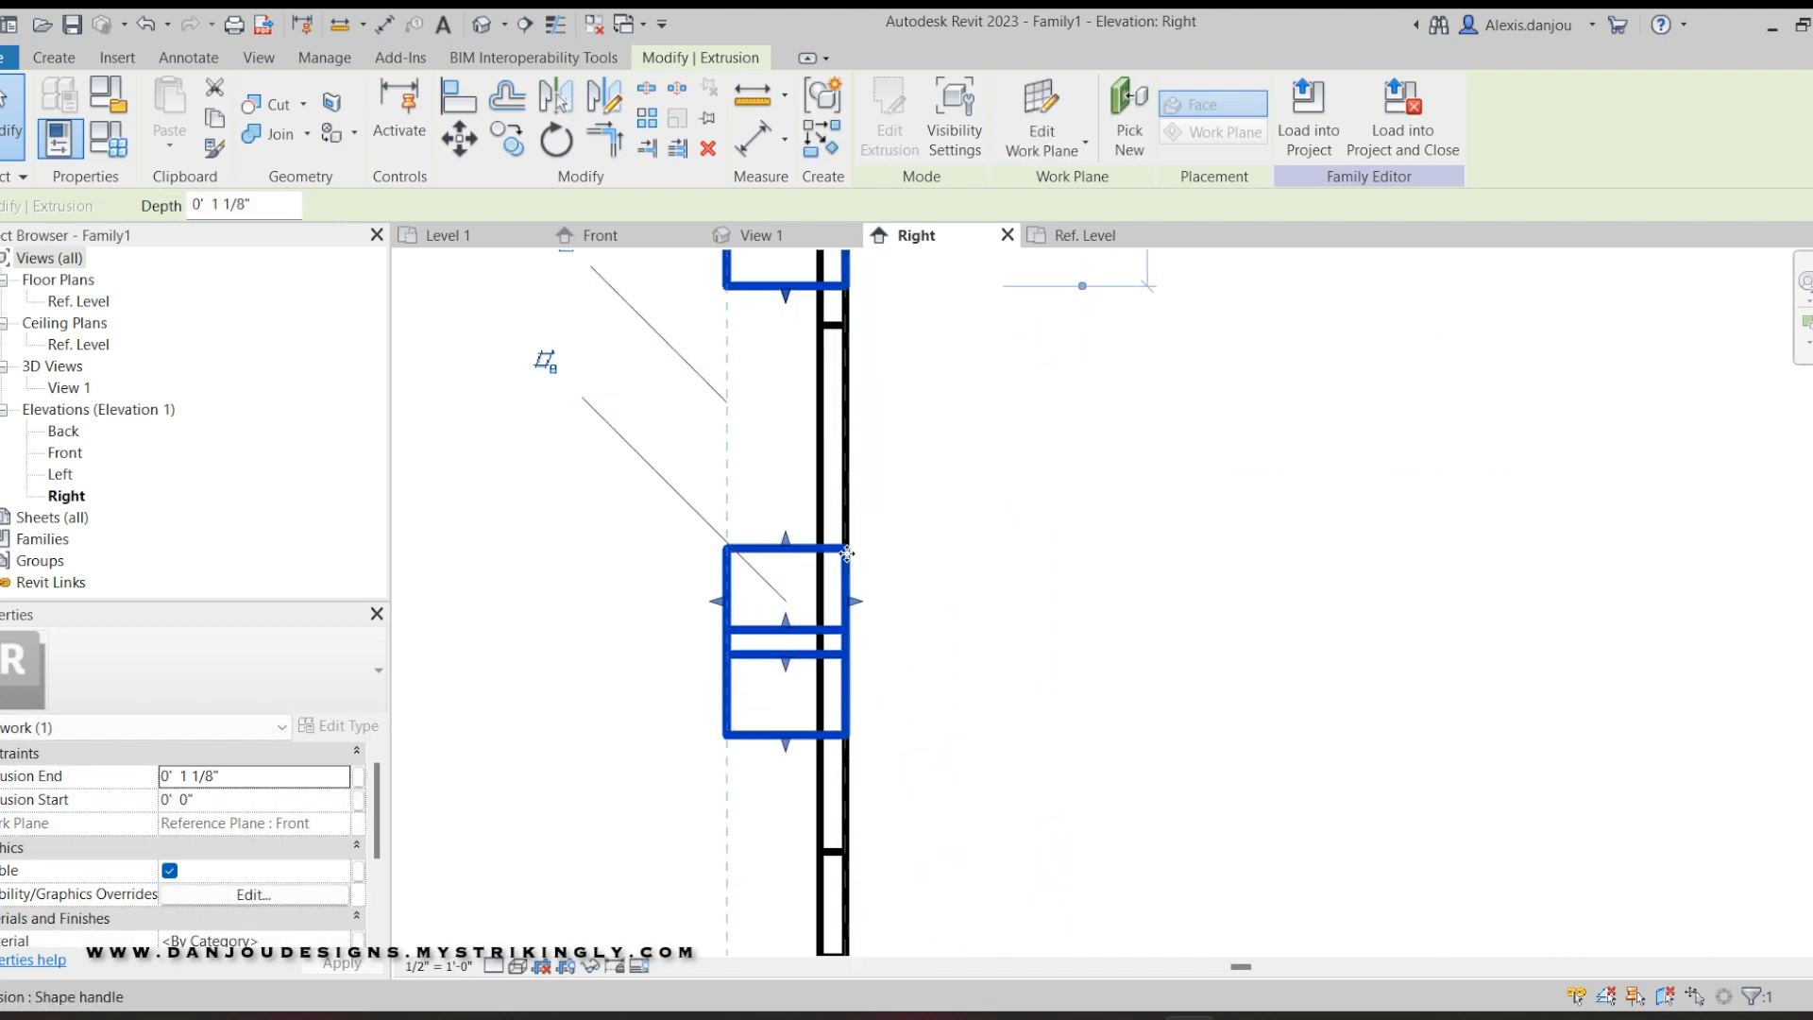
Move the back face of the knob and handle extrusion to the outer face of the door and drawer fronts, starting it at 31/128".
{"action": "scroll", "coordinate": [939, 704], "scroll_direction": "down", "scroll_amount": 5}
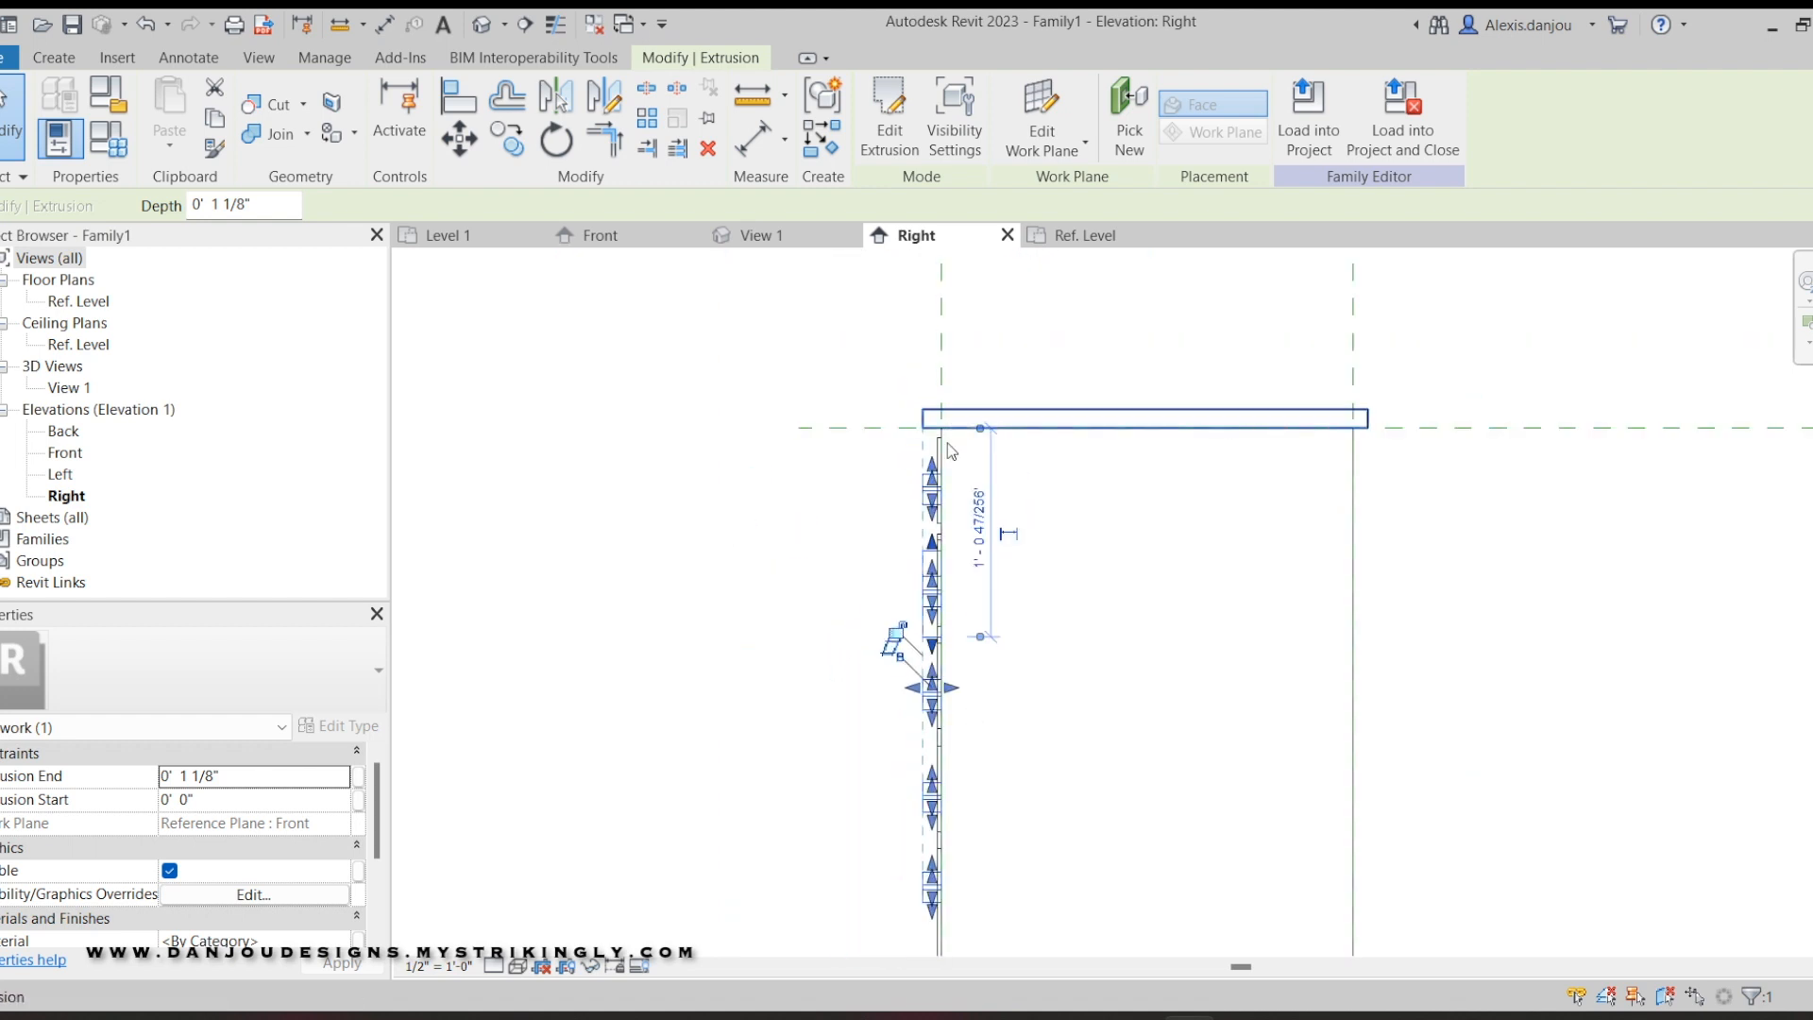
{"action": "scroll", "coordinate": [939, 452], "scroll_direction": "up", "scroll_amount": 3}
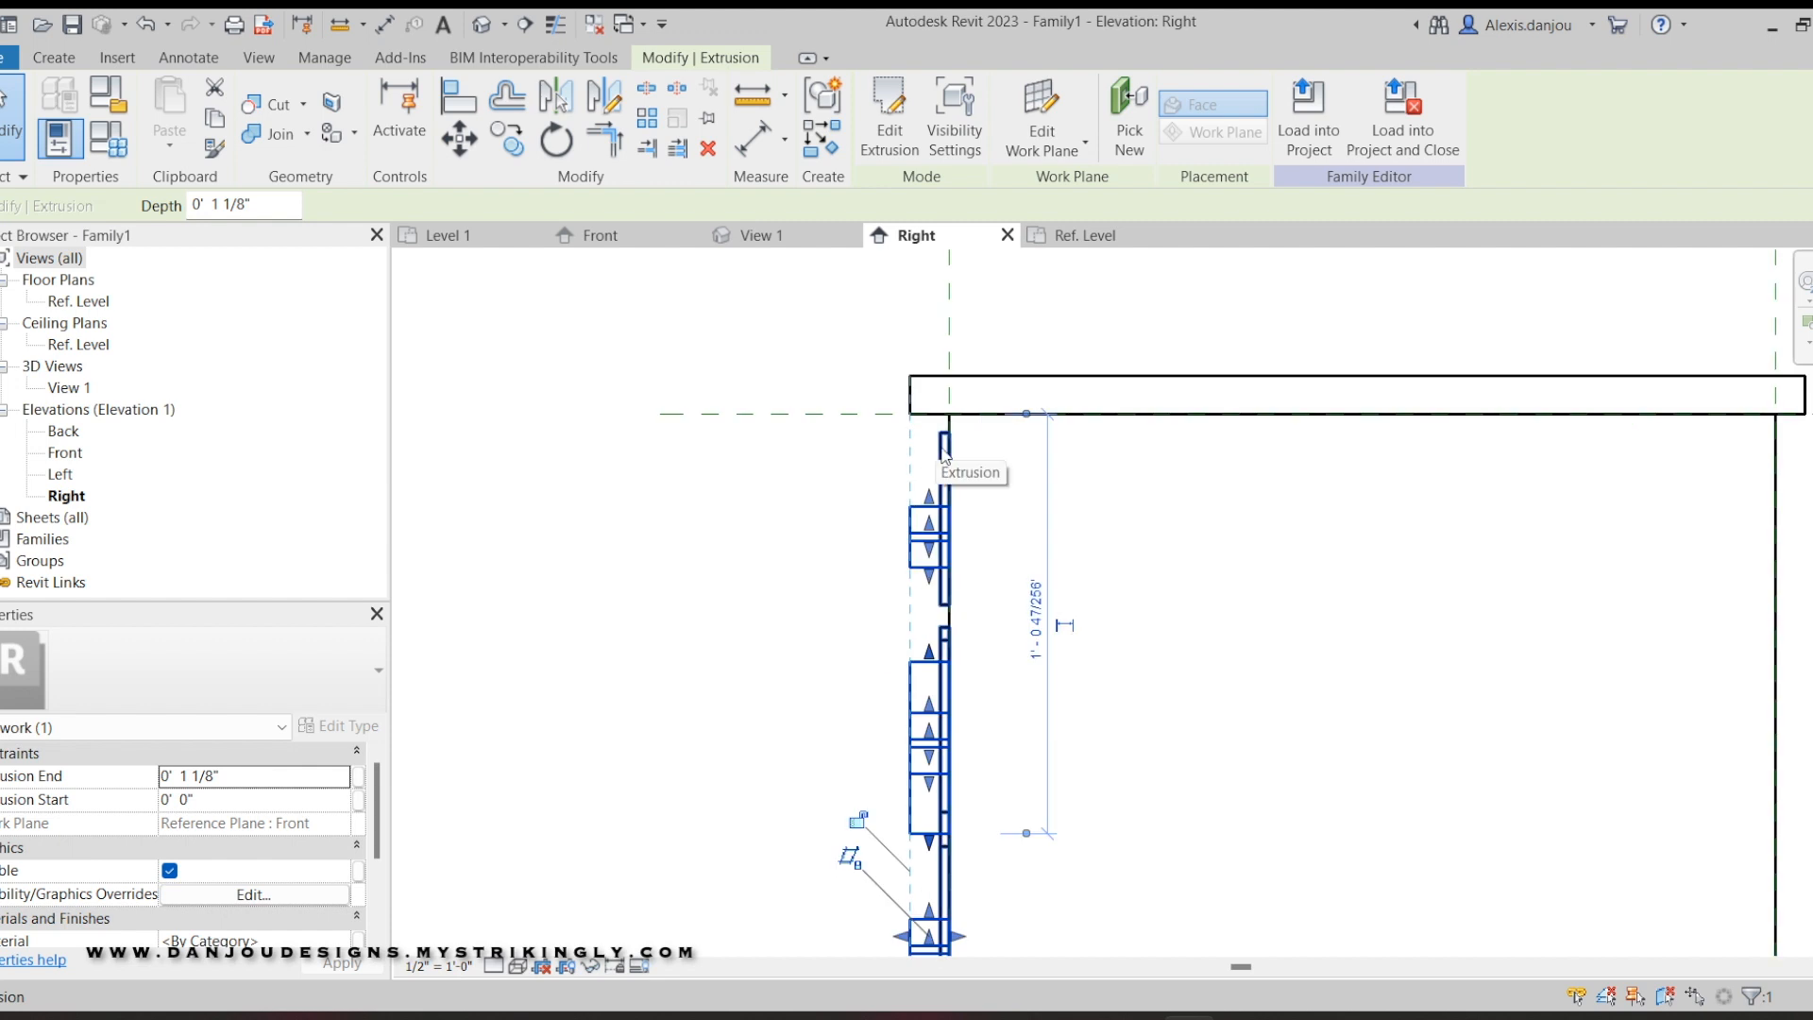
{"action": "middle_click_drag", "start_coordinate": [1049, 791], "coordinate": [993, 439]}
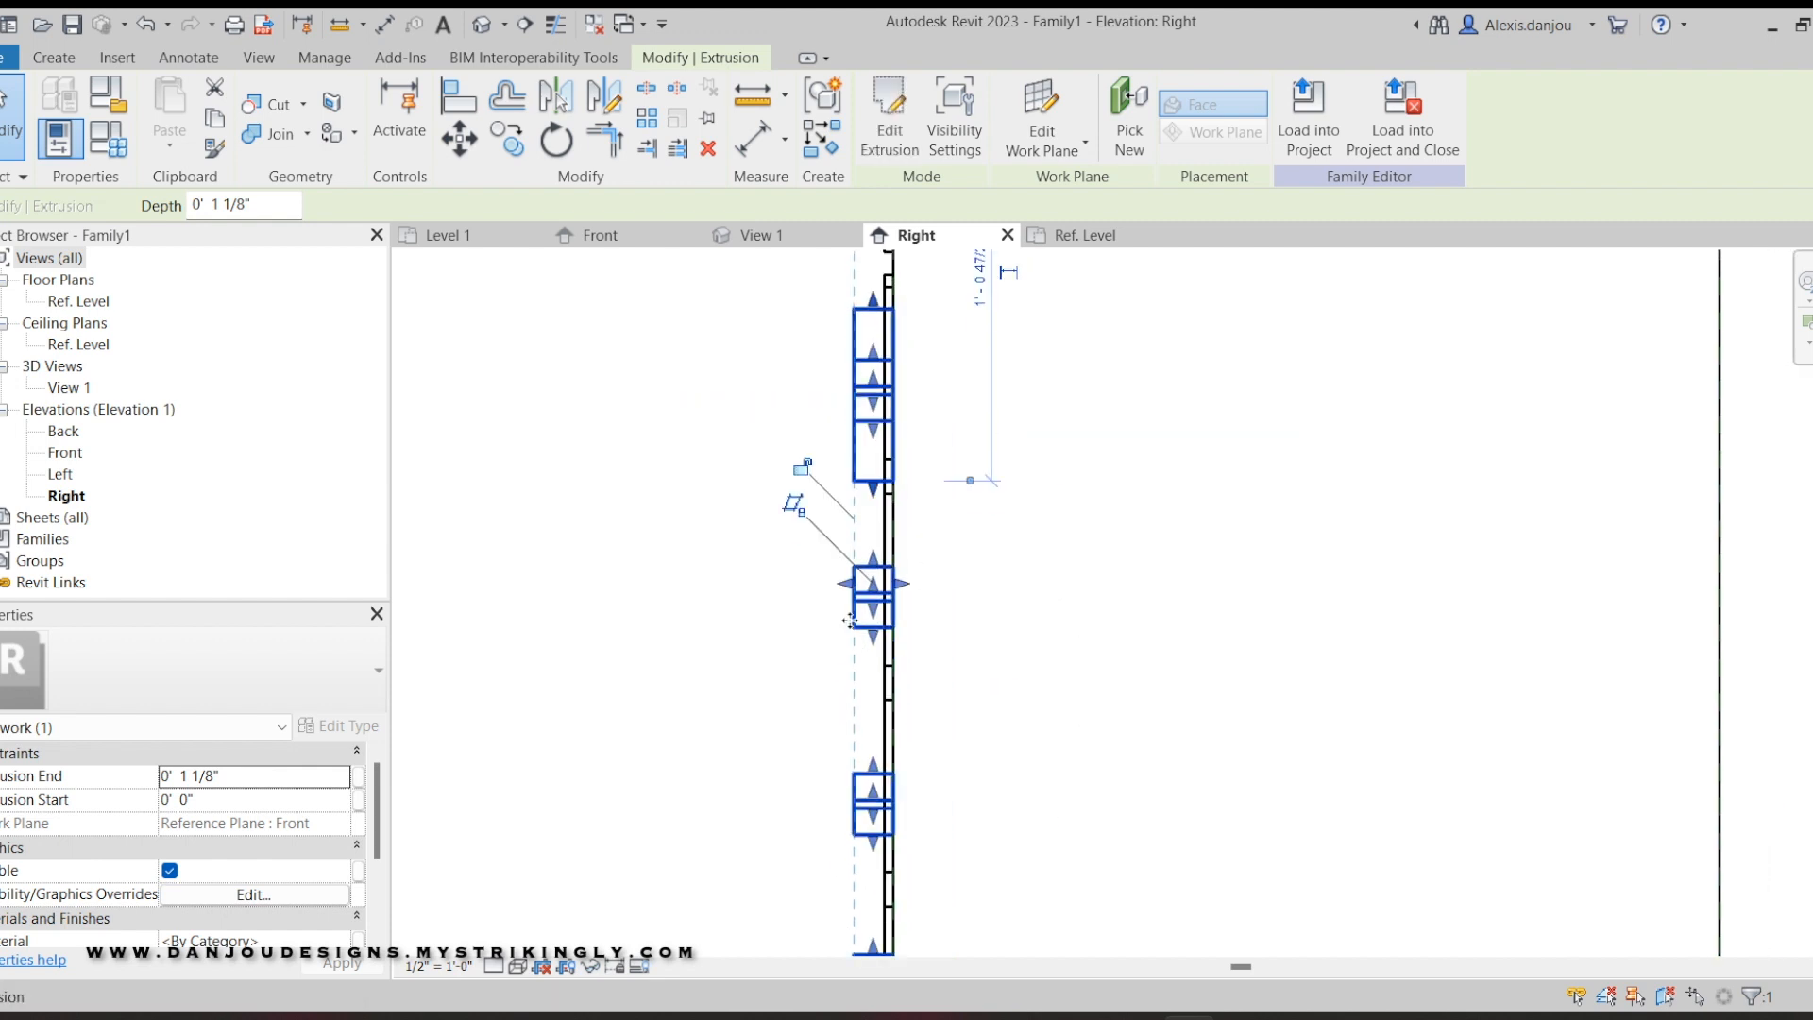
{"action": "scroll", "coordinate": [852, 604], "scroll_direction": "up", "scroll_amount": 4}
{"action": "left_click_drag", "start_coordinate": [997, 534], "coordinate": [988, 537]}
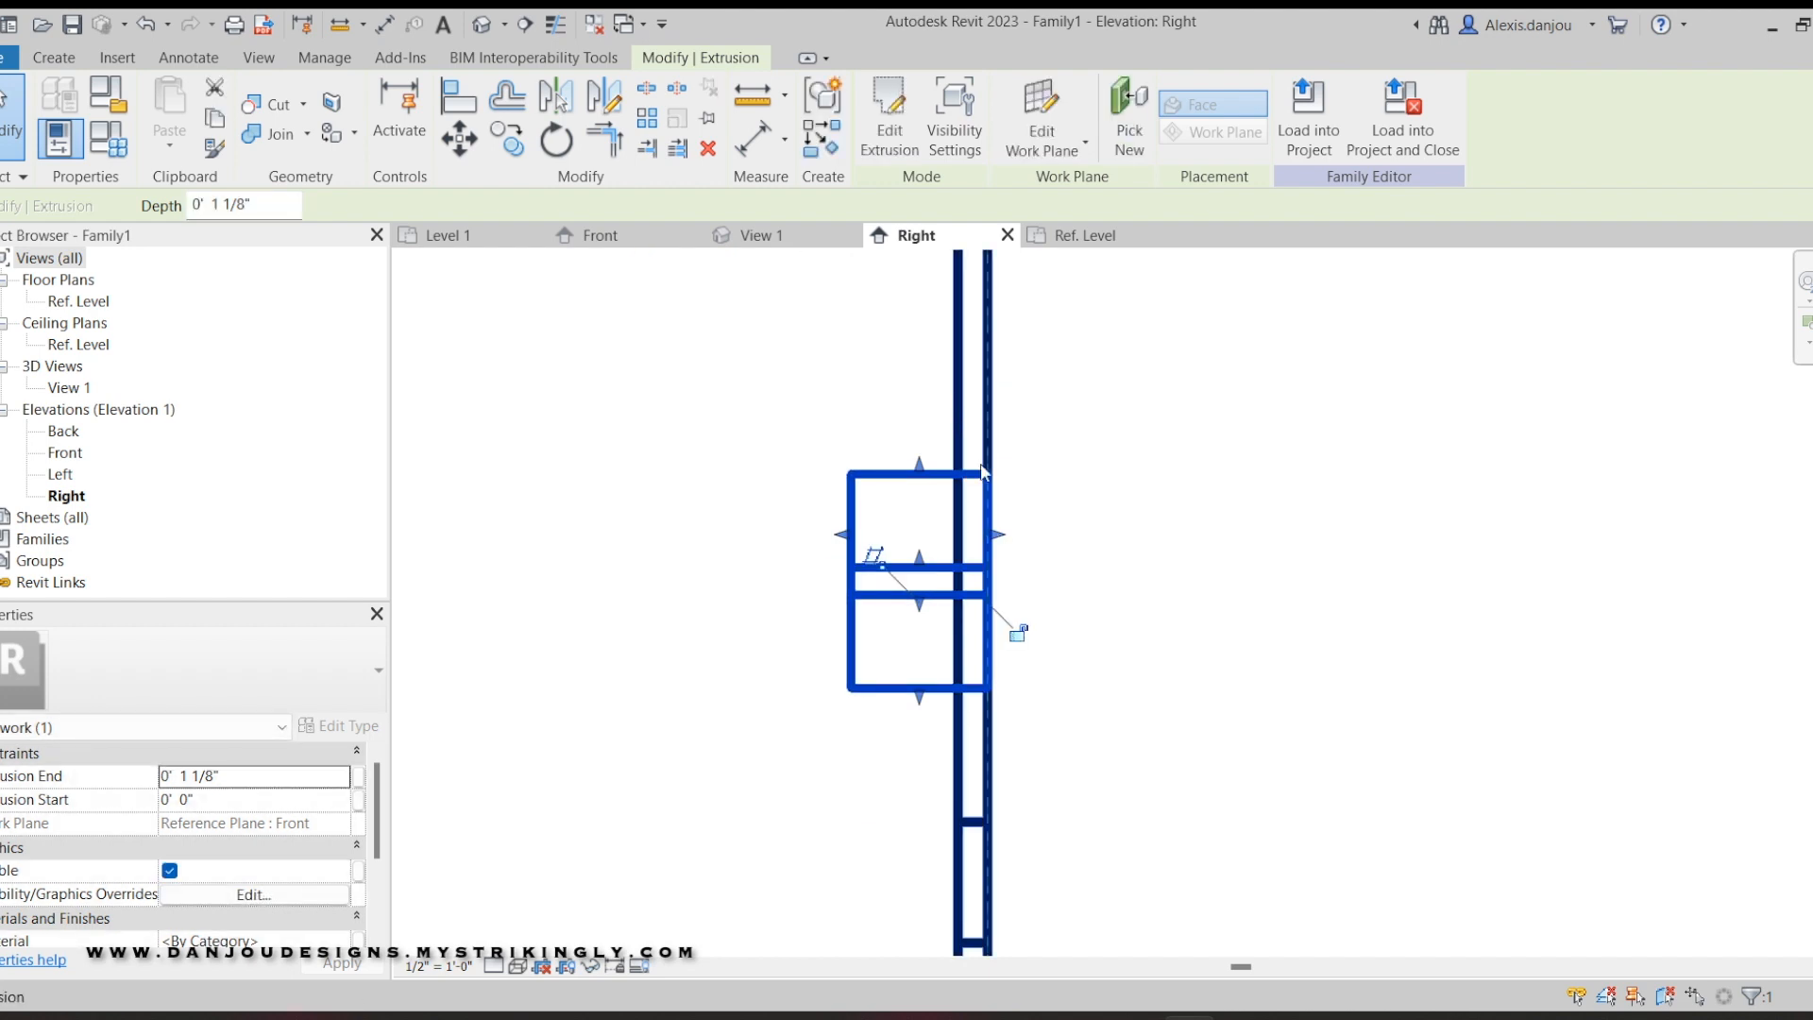
{"action": "left_click_drag", "start_coordinate": [998, 536], "coordinate": [959, 536]}
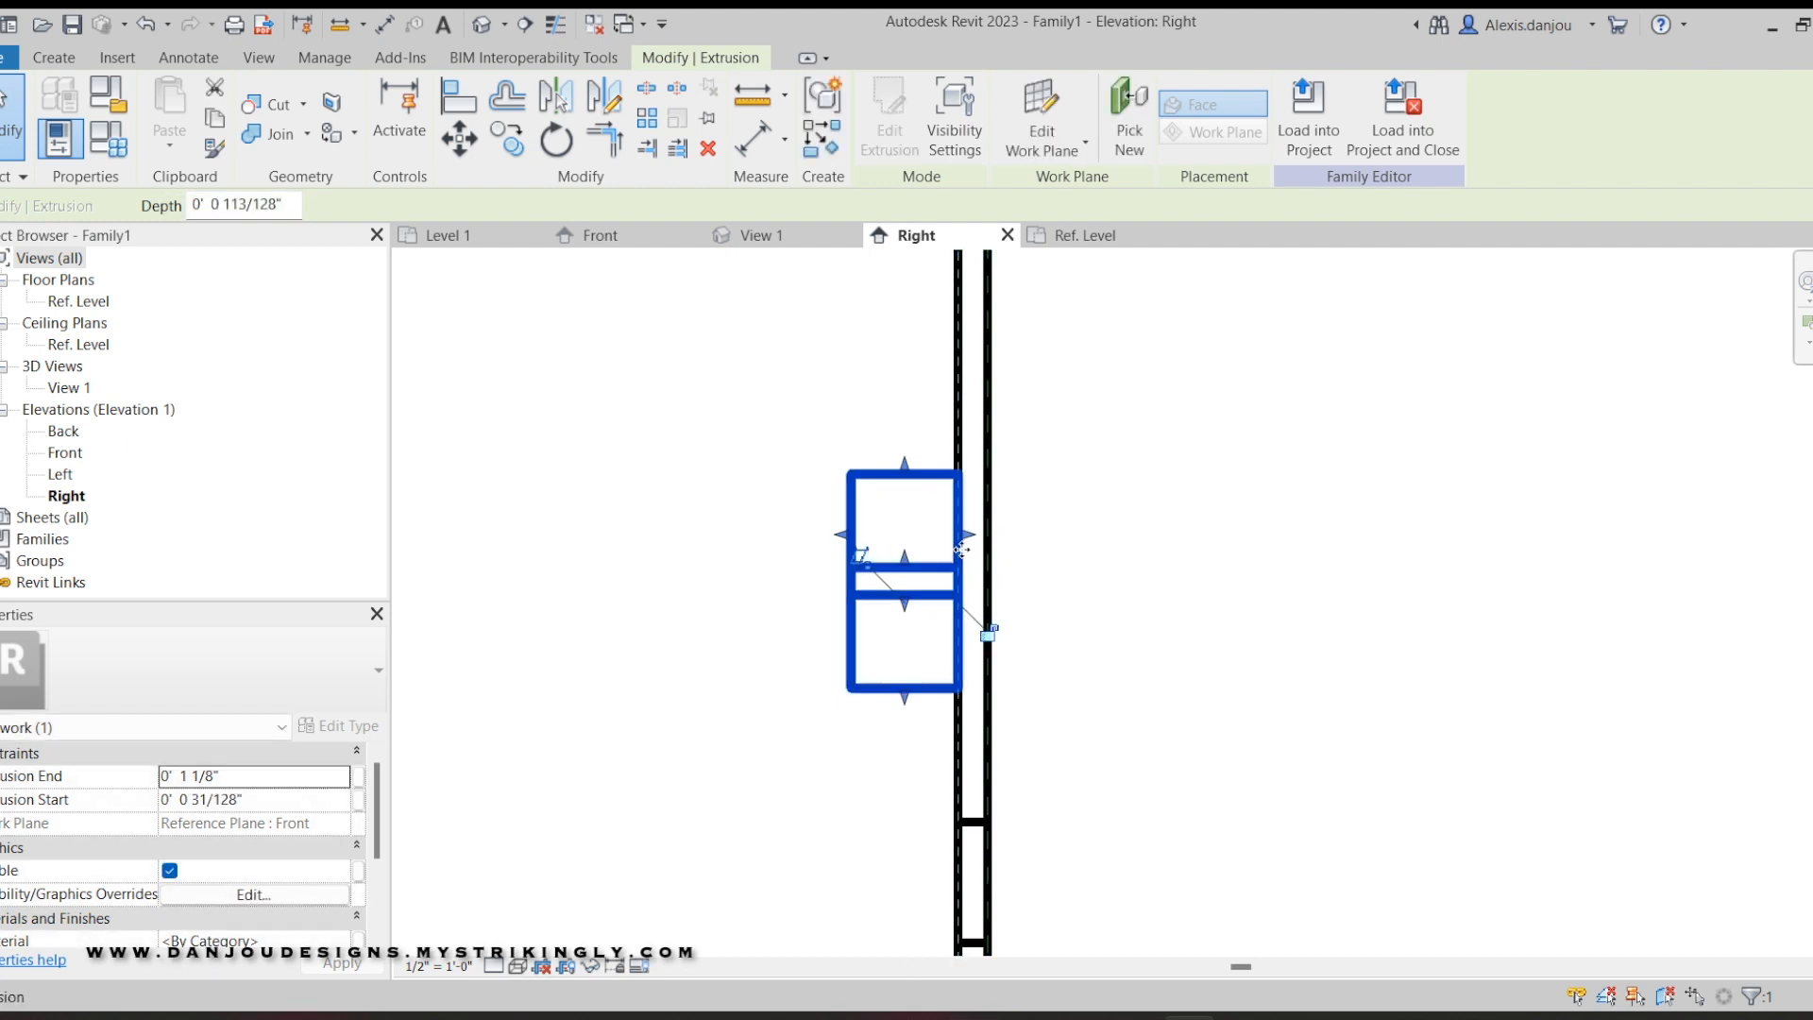
{"action": "mouse_move", "coordinate": [841, 534]}
{"action": "left_mouse_down"}
{"action": "mouse_move", "coordinate": [909, 543]}
{"action": "mouse_move", "coordinate": [851, 546]}
{"action": "left_mouse_up"}
{"action": "left_click", "coordinate": [797, 575]}
{"action": "scroll", "coordinate": [982, 658], "scroll_direction": "down", "scroll_amount": 8}
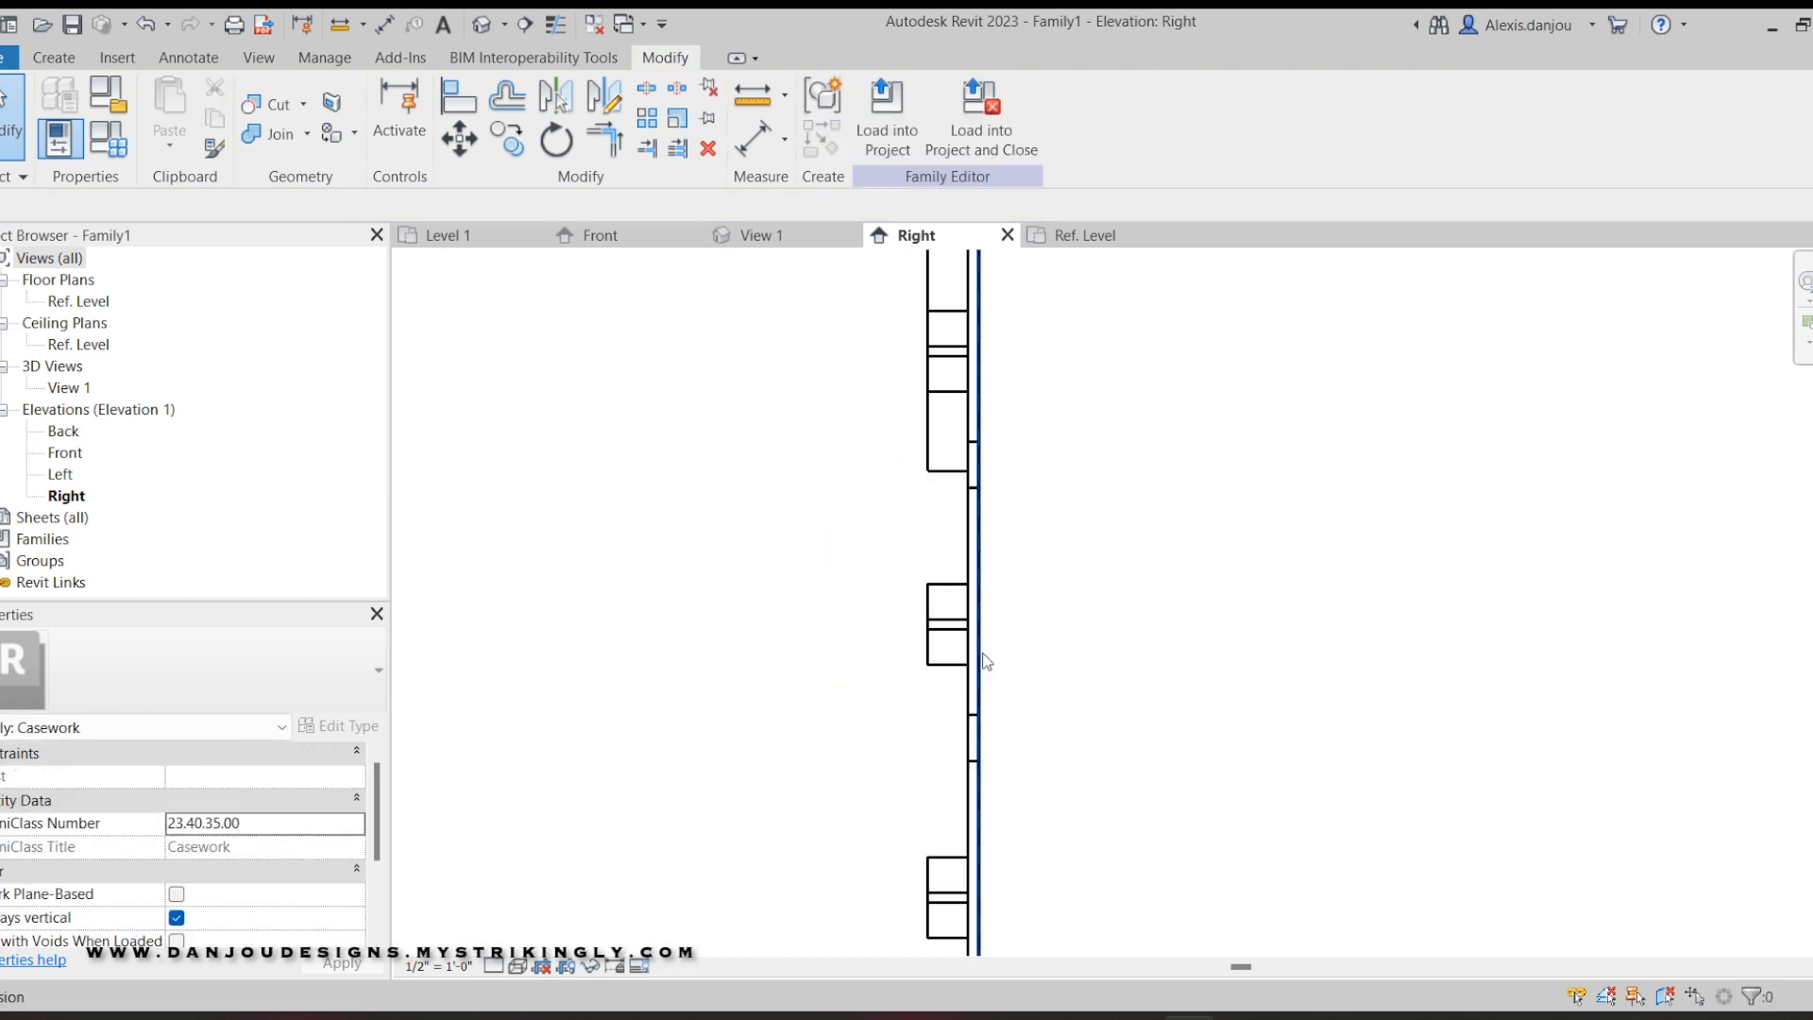
Examine the knobs and handles in the 3D view from several angles and in the Right elevation.
{"action": "scroll", "coordinate": [1098, 653], "scroll_direction": "up", "scroll_amount": 2}
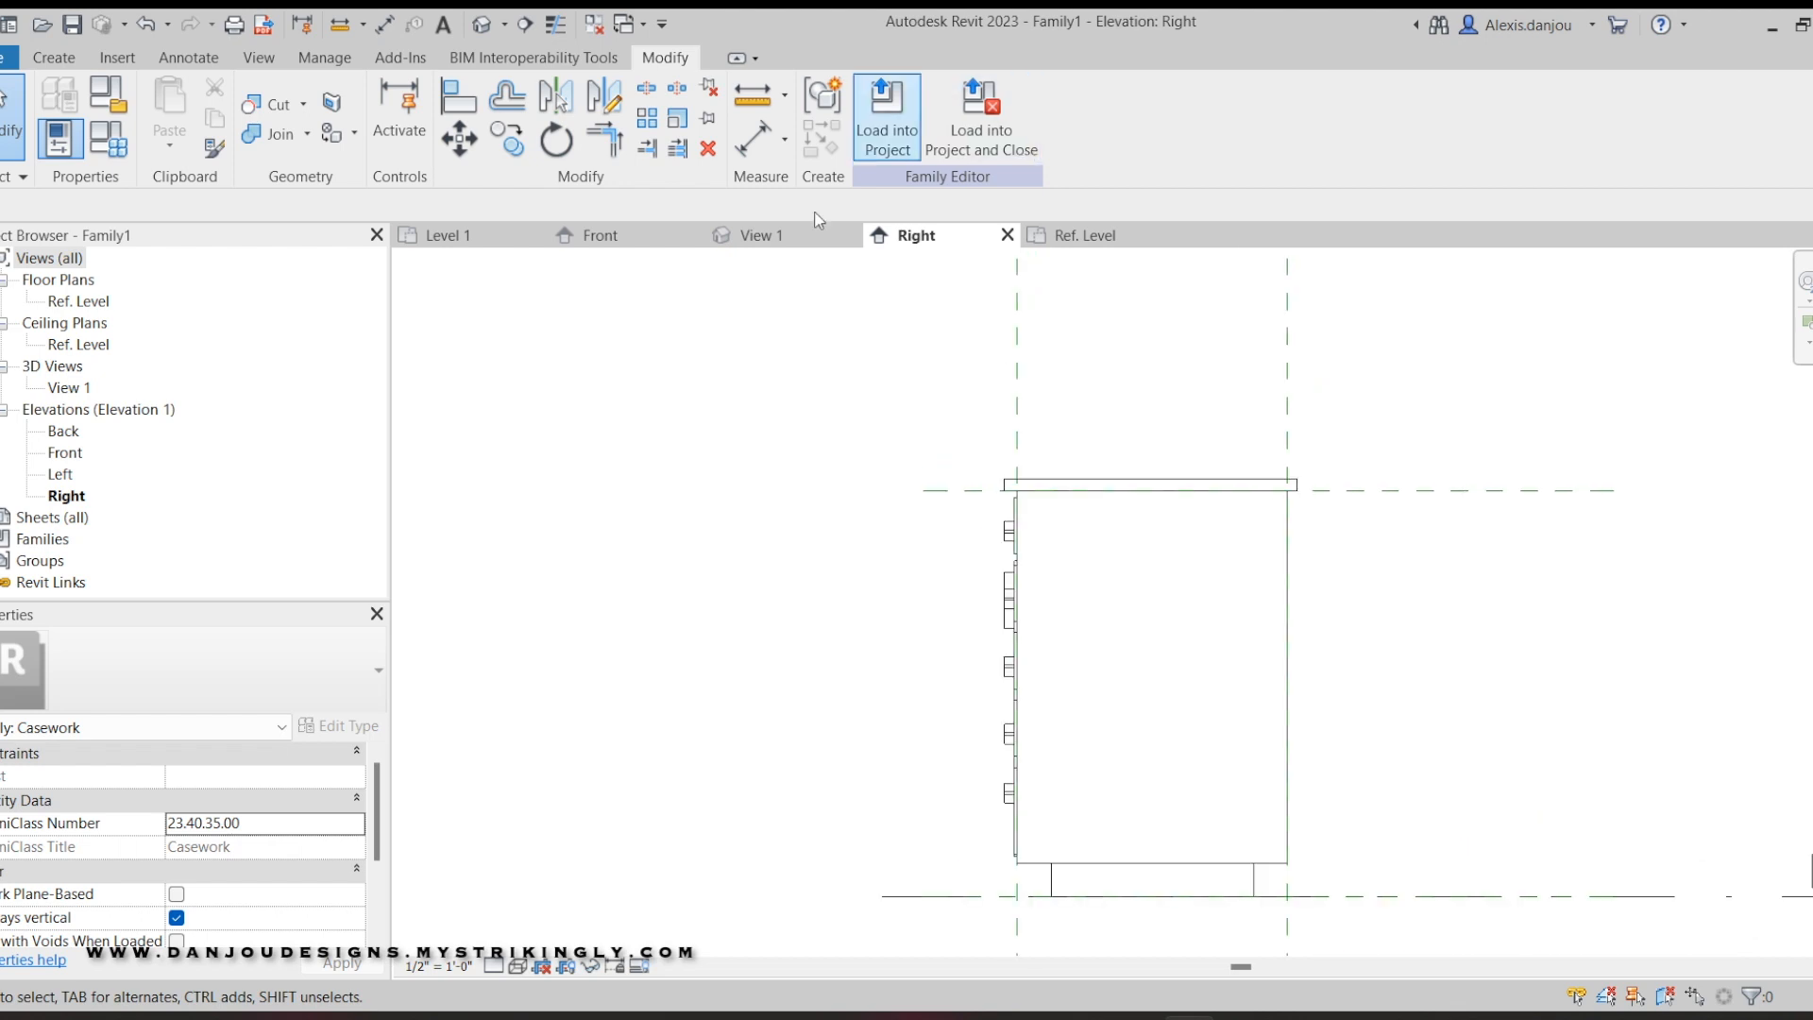
{"action": "left_click", "coordinate": [801, 232]}
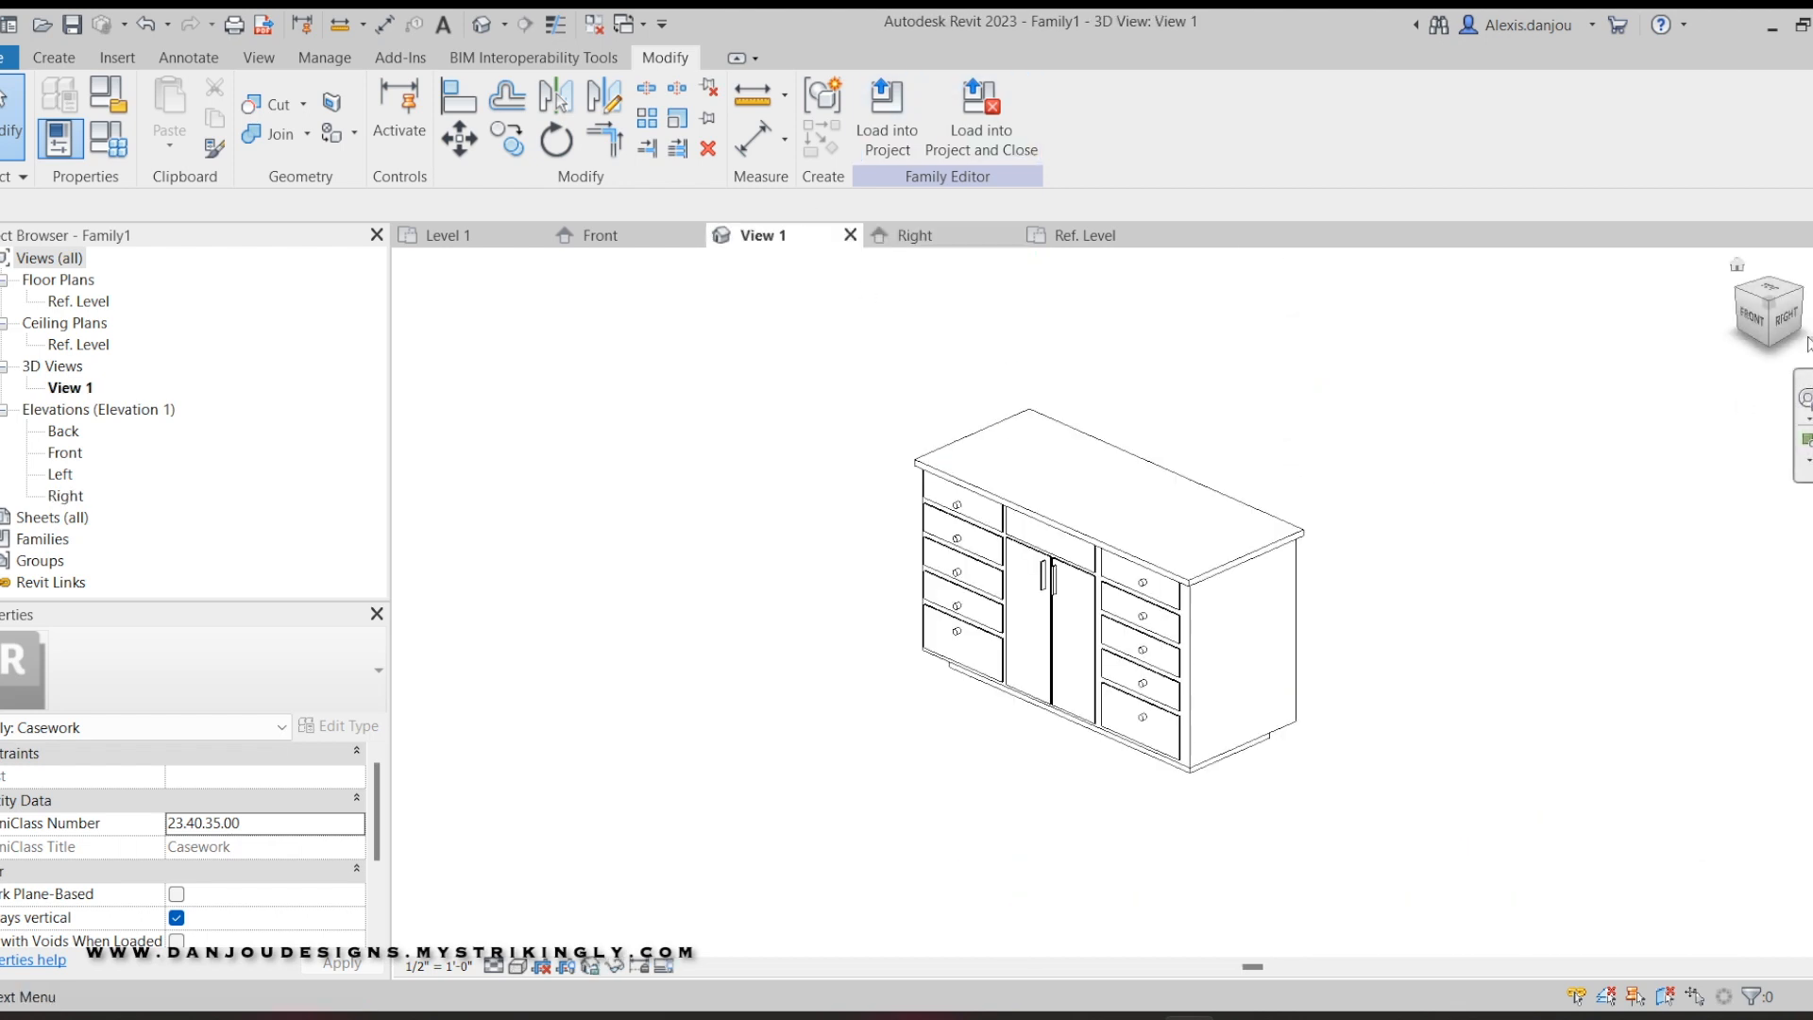
{"action": "left_click_drag", "start_coordinate": [1765, 312], "coordinate": [1696, 302]}
{"action": "scroll", "coordinate": [977, 614], "scroll_direction": "up", "scroll_amount": 1}
{"action": "scroll", "coordinate": [1086, 557], "scroll_direction": "up", "scroll_amount": 4}
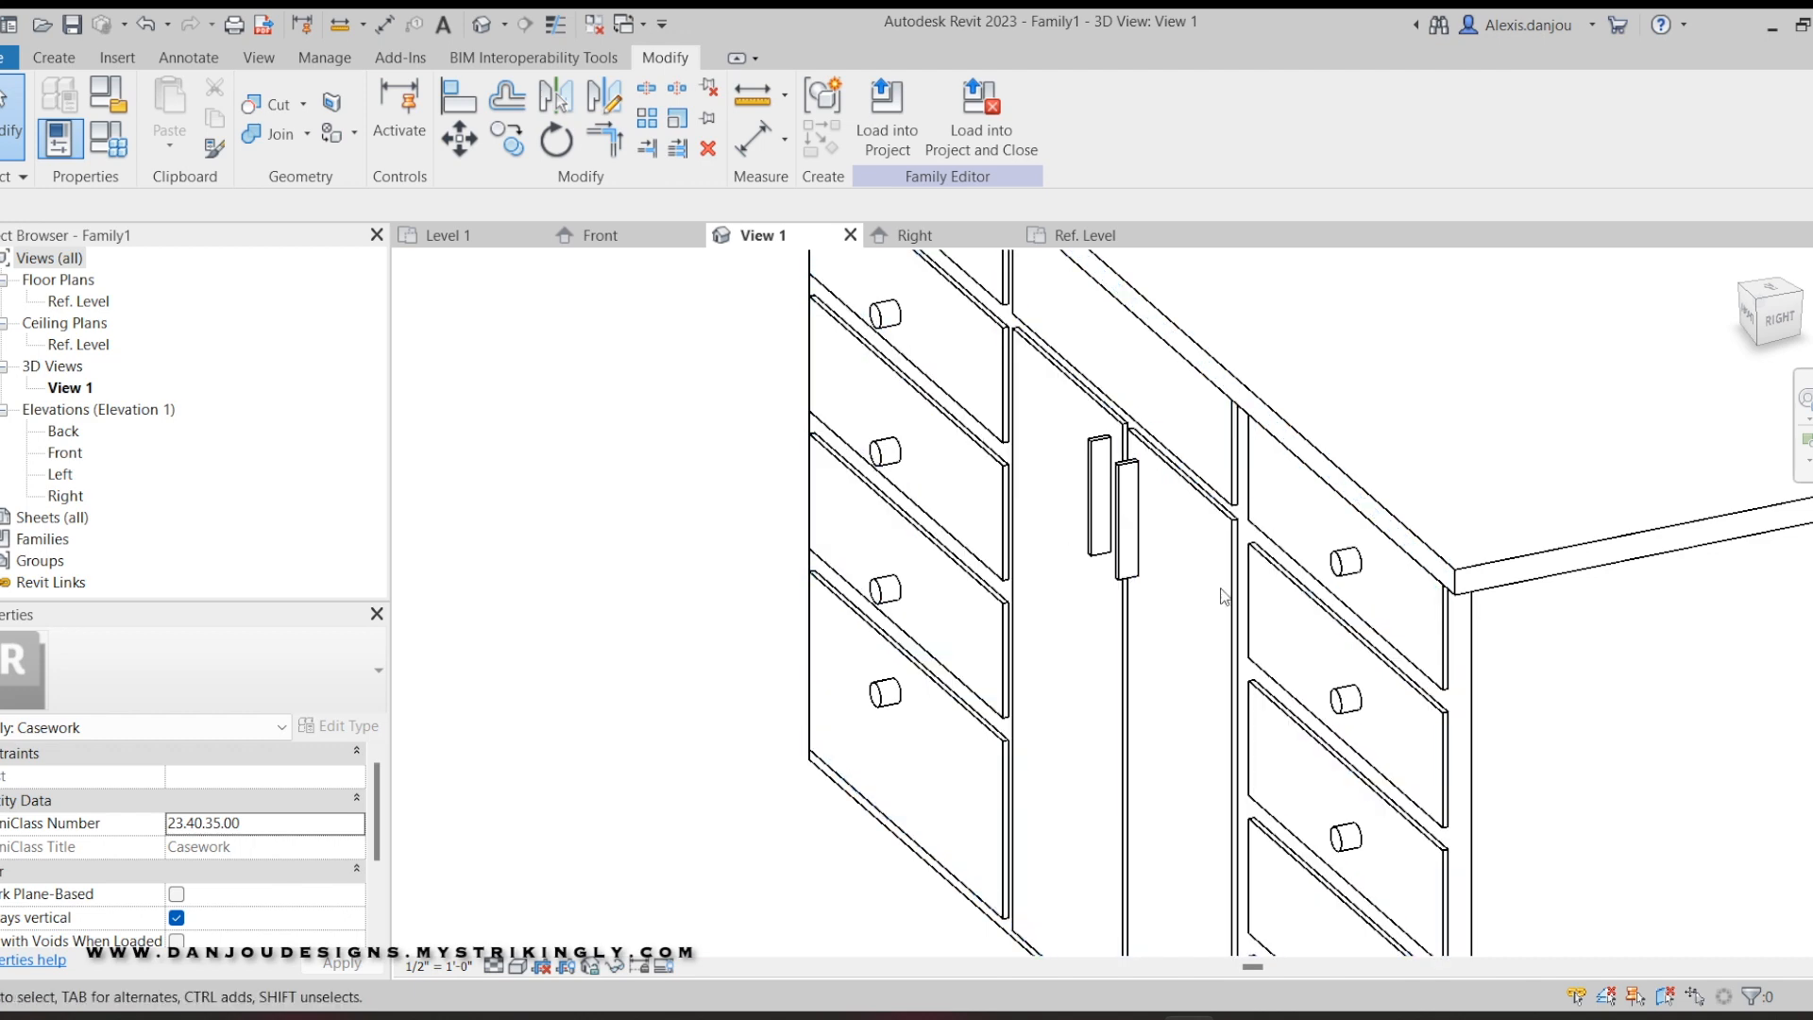
{"action": "scroll", "coordinate": [1089, 541], "scroll_direction": "down", "scroll_amount": 5}
{"action": "scroll", "coordinate": [1162, 510], "scroll_direction": "up", "scroll_amount": 4}
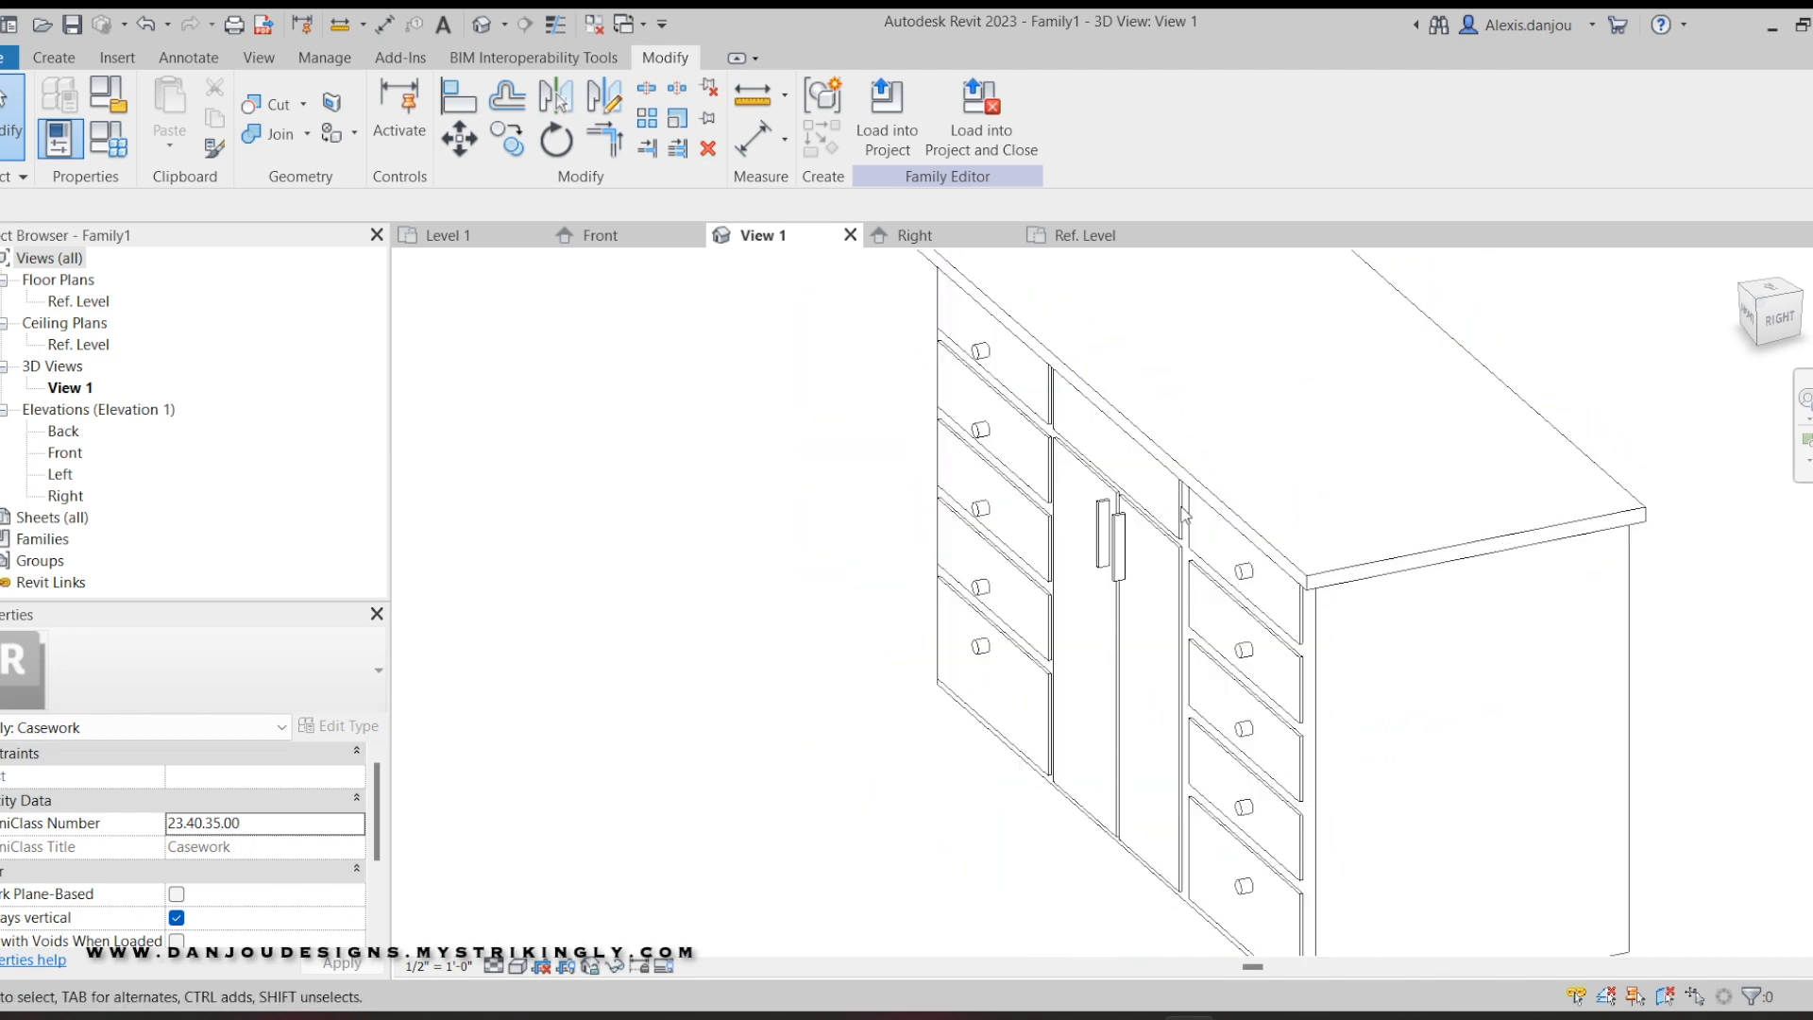
{"action": "scroll", "coordinate": [1072, 501], "scroll_direction": "down", "scroll_amount": 4}
{"action": "left_click", "coordinate": [1739, 340]}
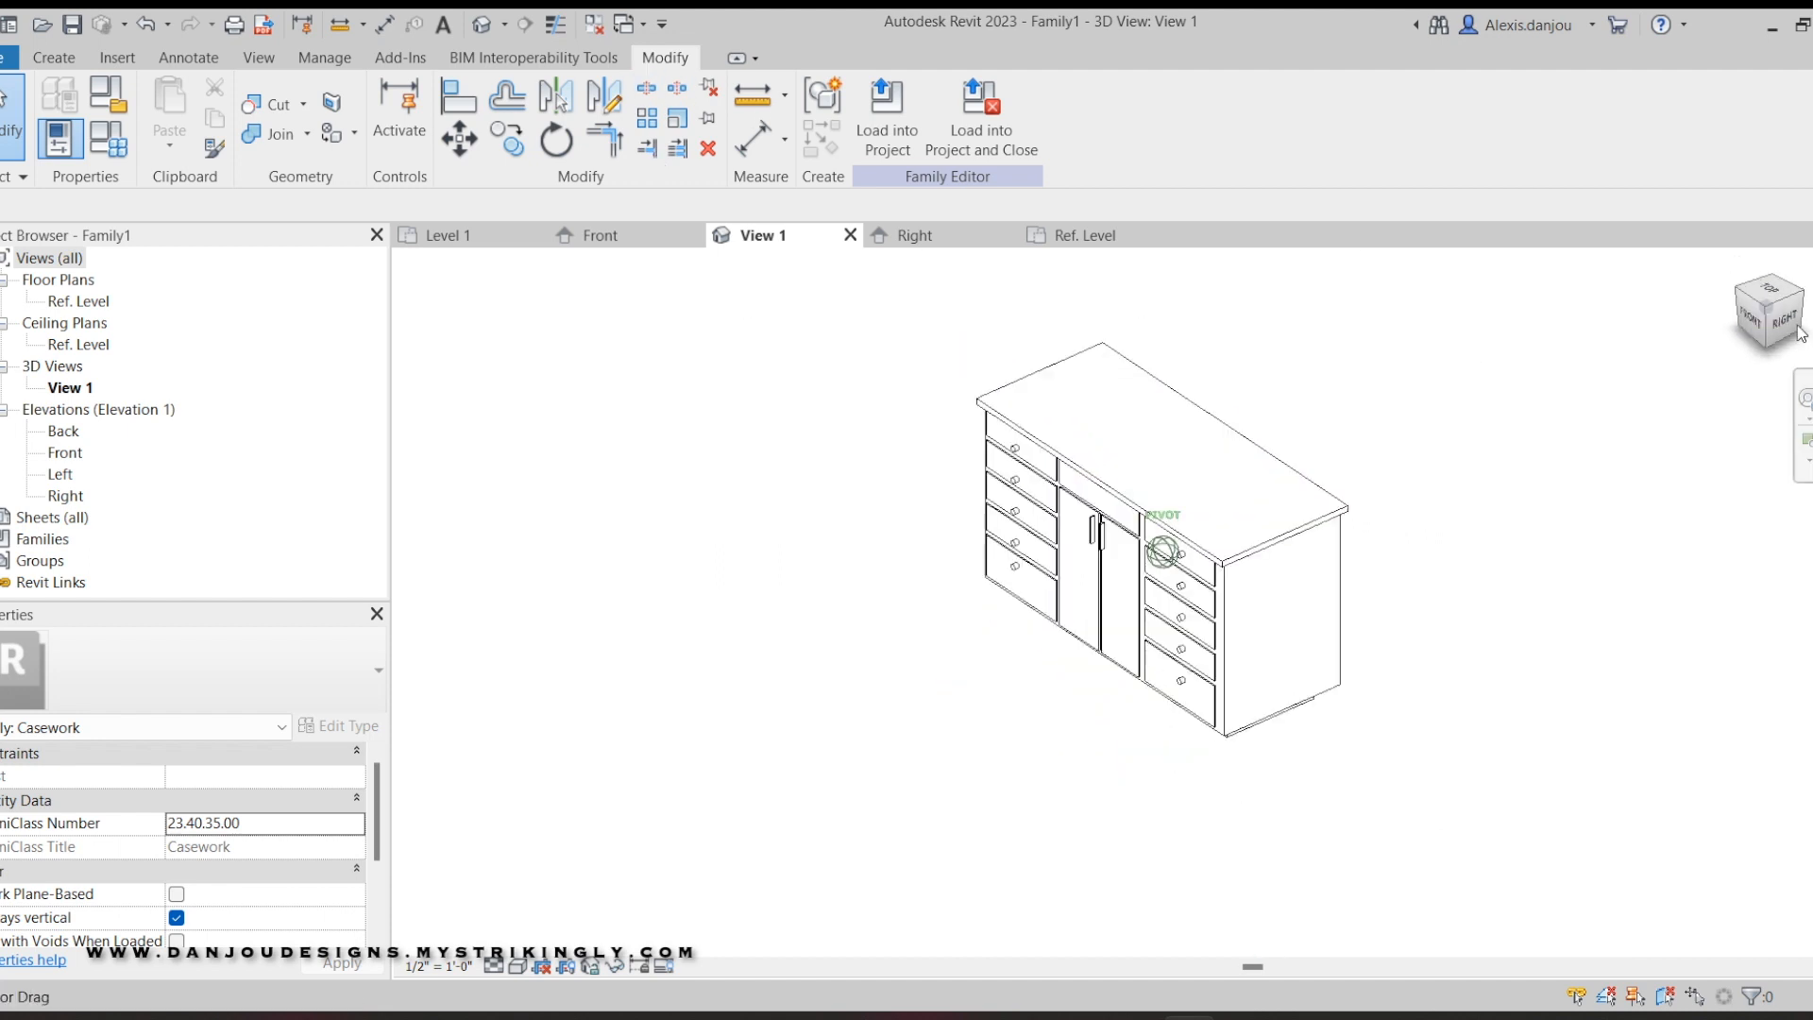
{"action": "left_click", "coordinate": [913, 235]}
{"action": "scroll", "coordinate": [801, 315], "scroll_direction": "down", "scroll_amount": 3}
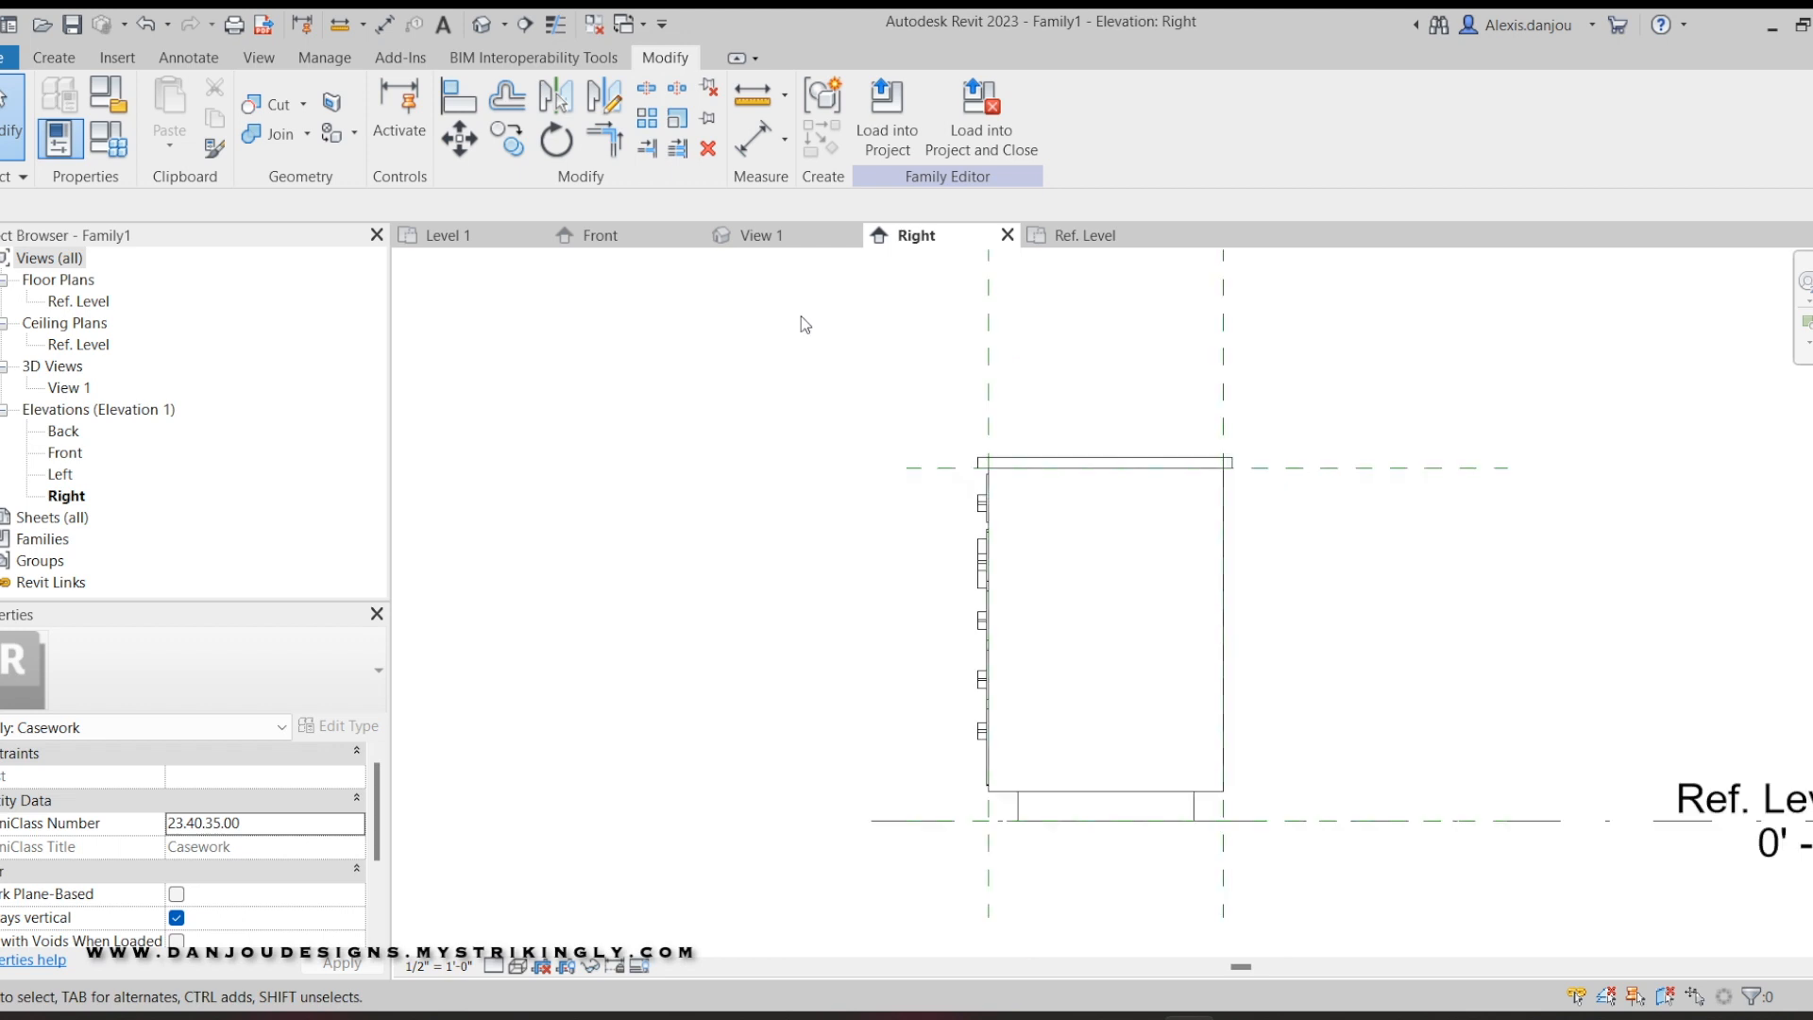
Select the top slab in the Front elevation and open the Material Browser for its material.
{"action": "left_click", "coordinate": [608, 223]}
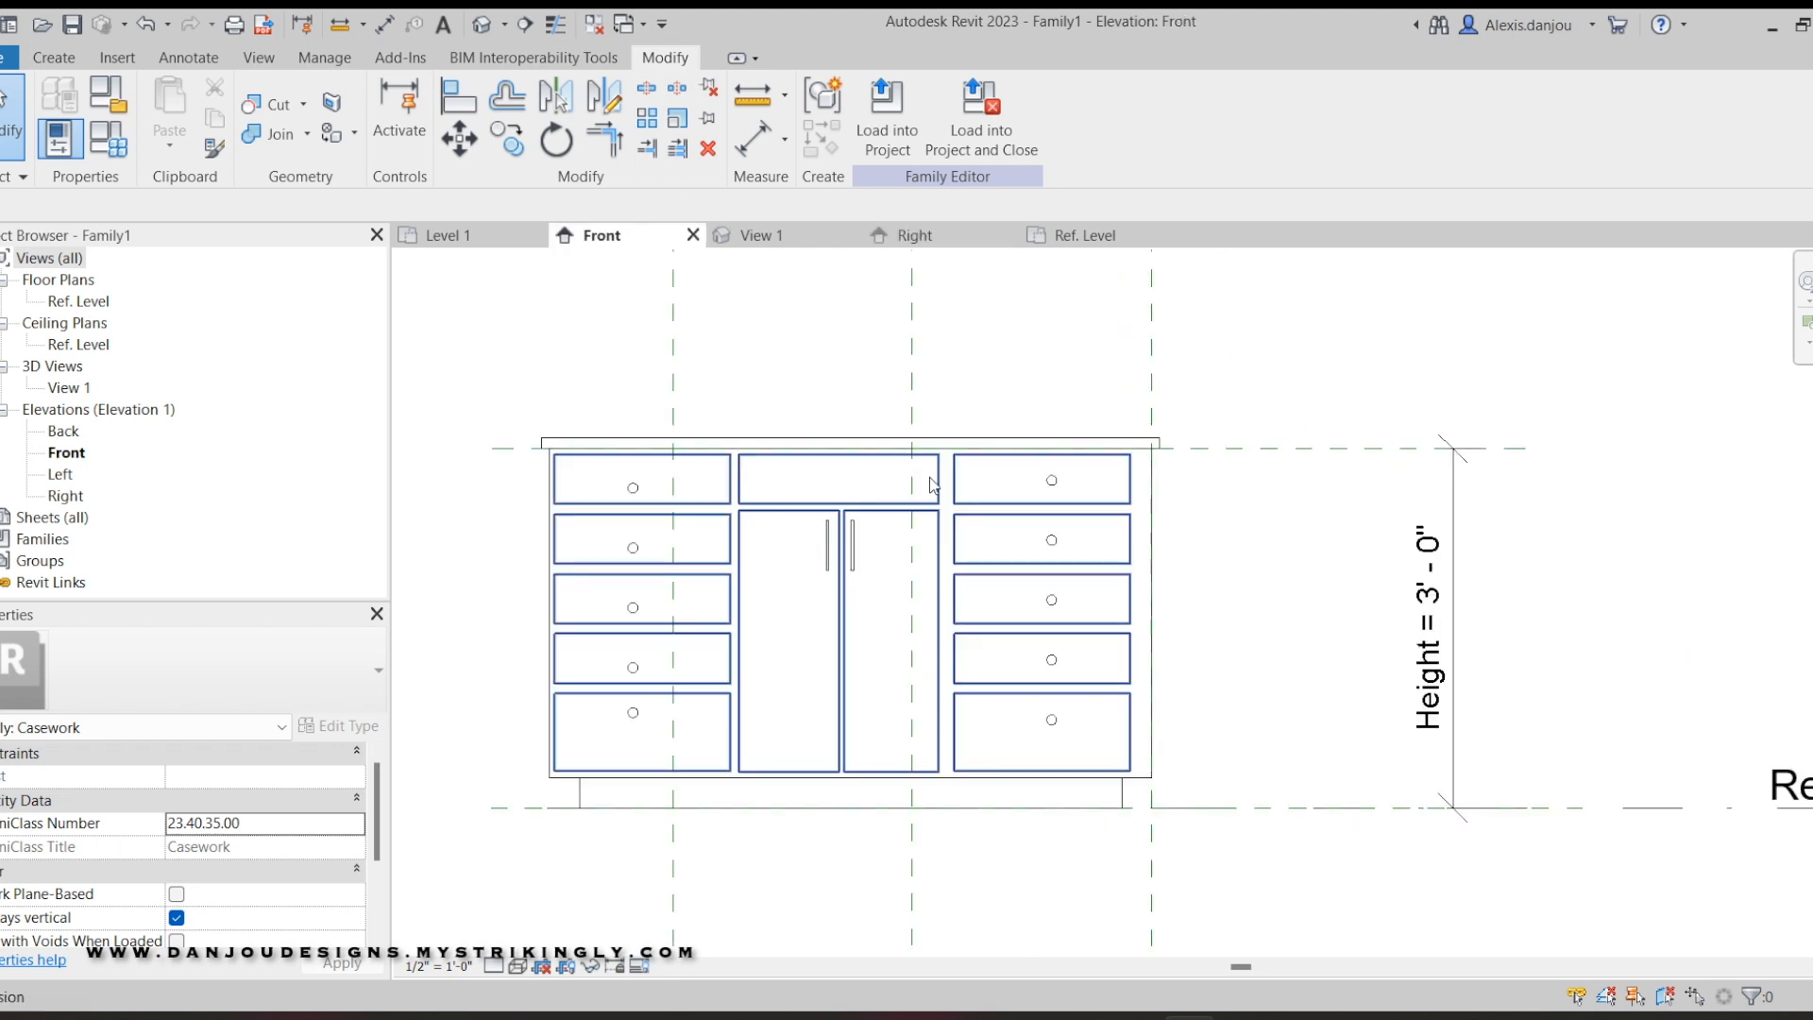
{"action": "scroll", "coordinate": [841, 491], "scroll_direction": "down", "scroll_amount": 3}
{"action": "scroll", "coordinate": [963, 372], "scroll_direction": "up", "scroll_amount": 3}
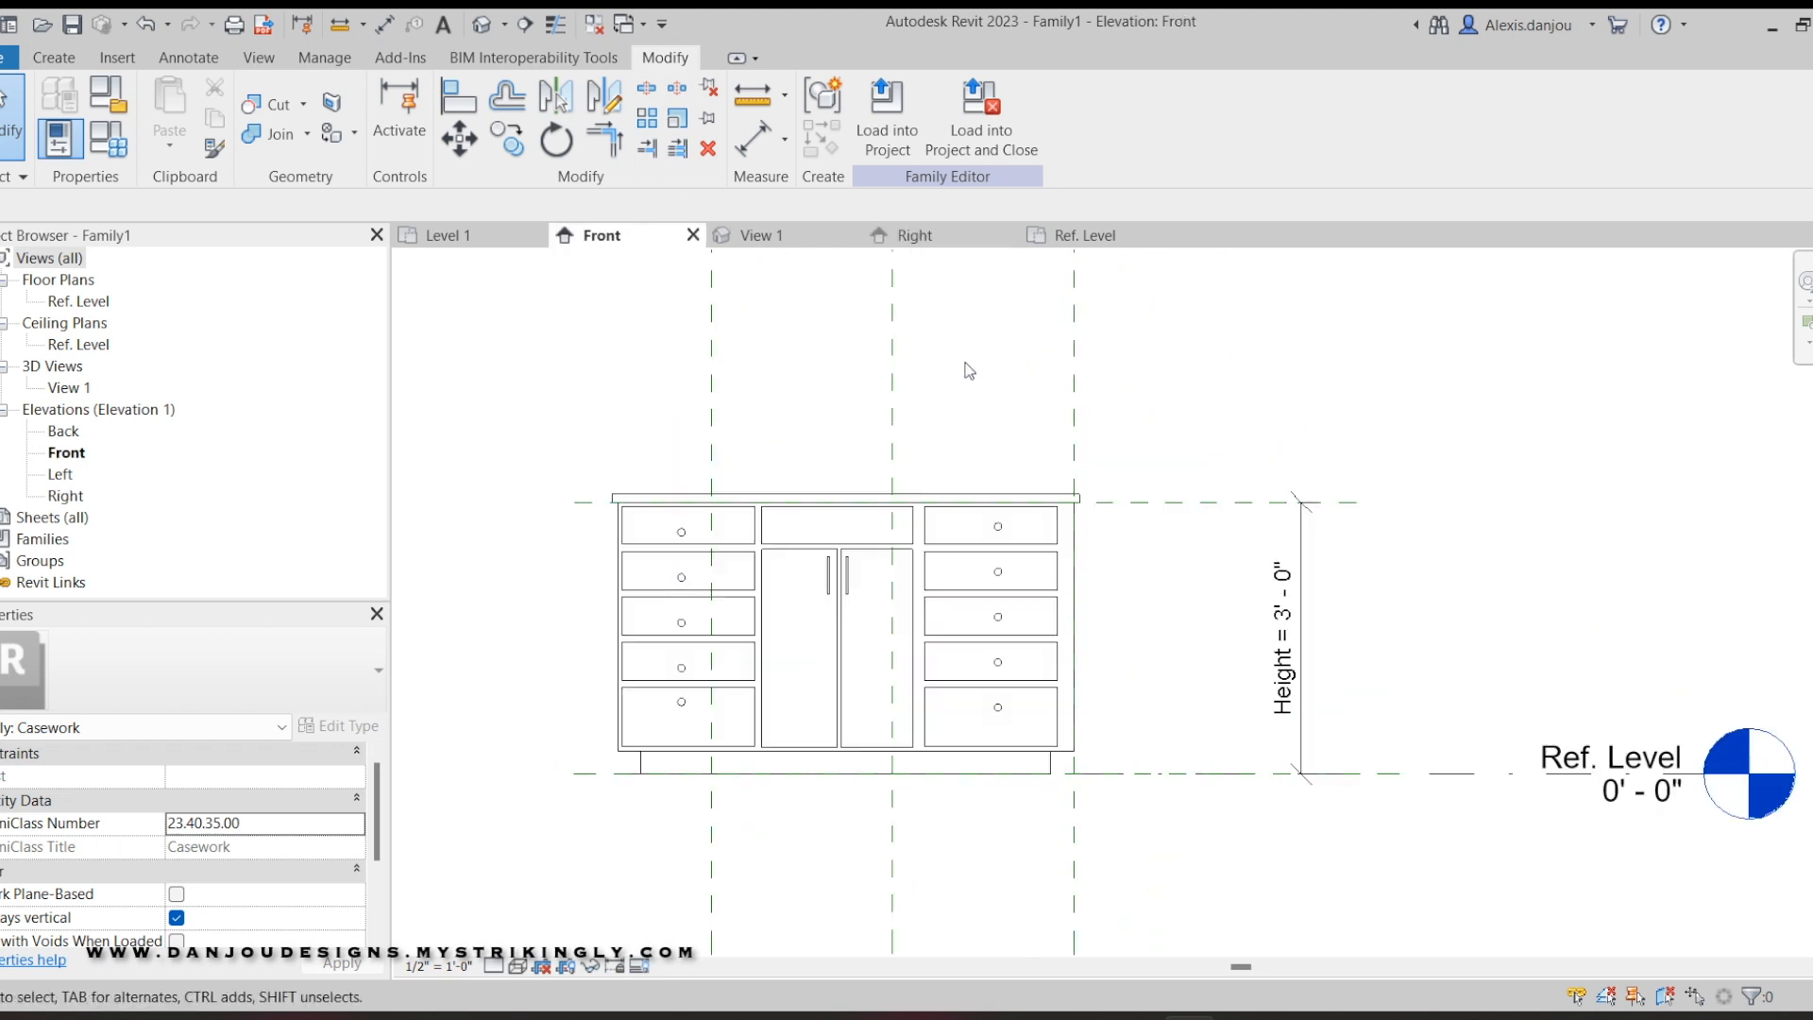
{"action": "scroll", "coordinate": [897, 359], "scroll_direction": "down", "scroll_amount": 3}
{"action": "scroll", "coordinate": [1141, 431], "scroll_direction": "up", "scroll_amount": 2}
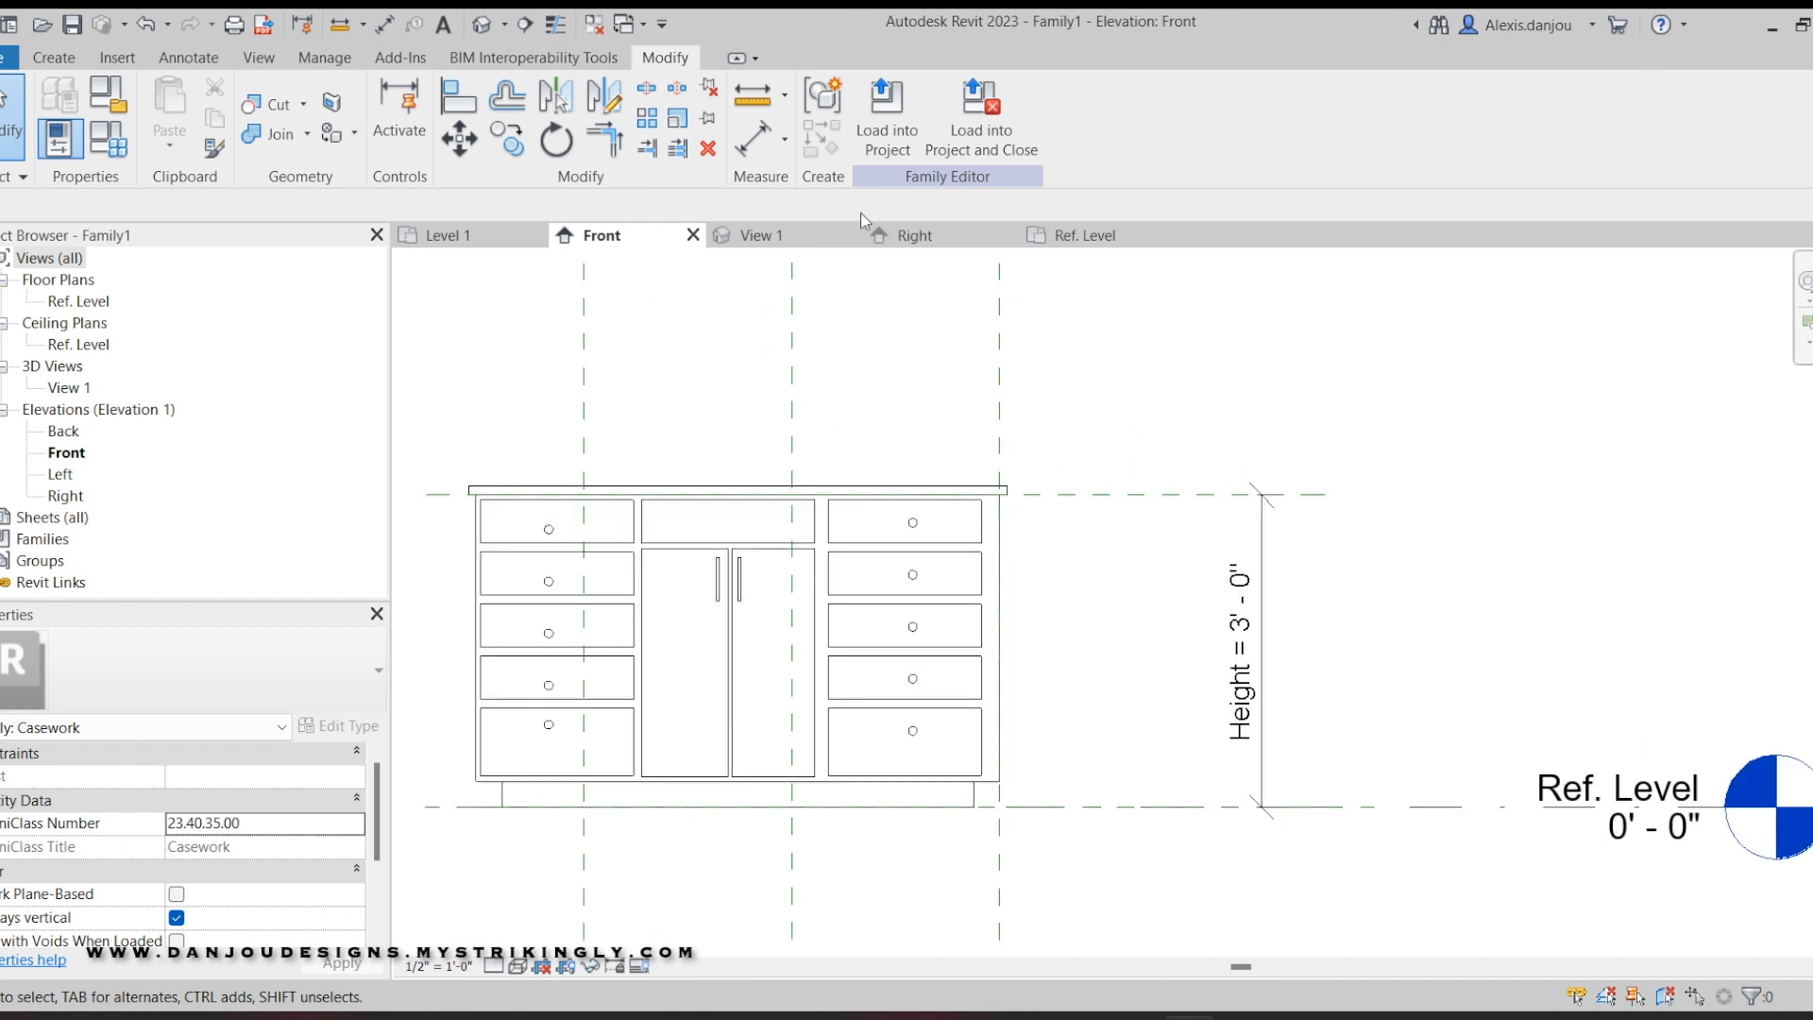
{"action": "left_click", "coordinate": [928, 489]}
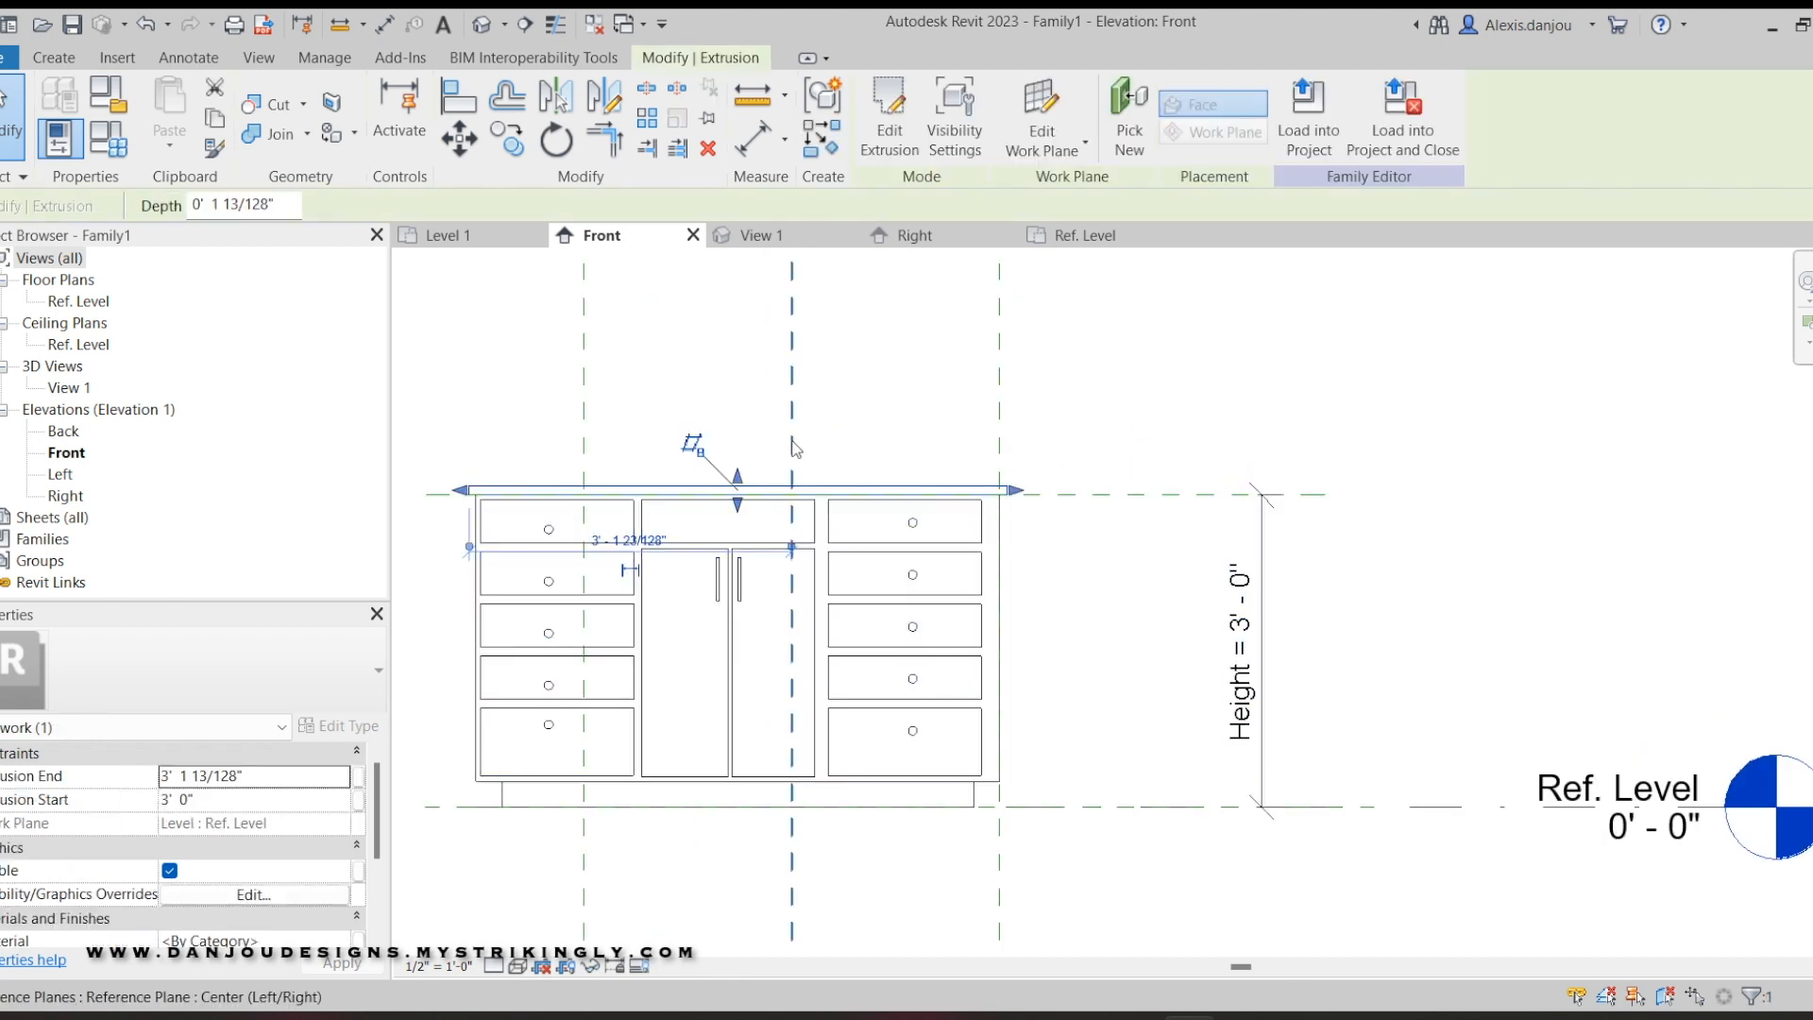
{"action": "scroll", "coordinate": [809, 697], "scroll_direction": "down", "scroll_amount": 1}
{"action": "middle_click_drag", "start_coordinate": [841, 705], "coordinate": [910, 722]}
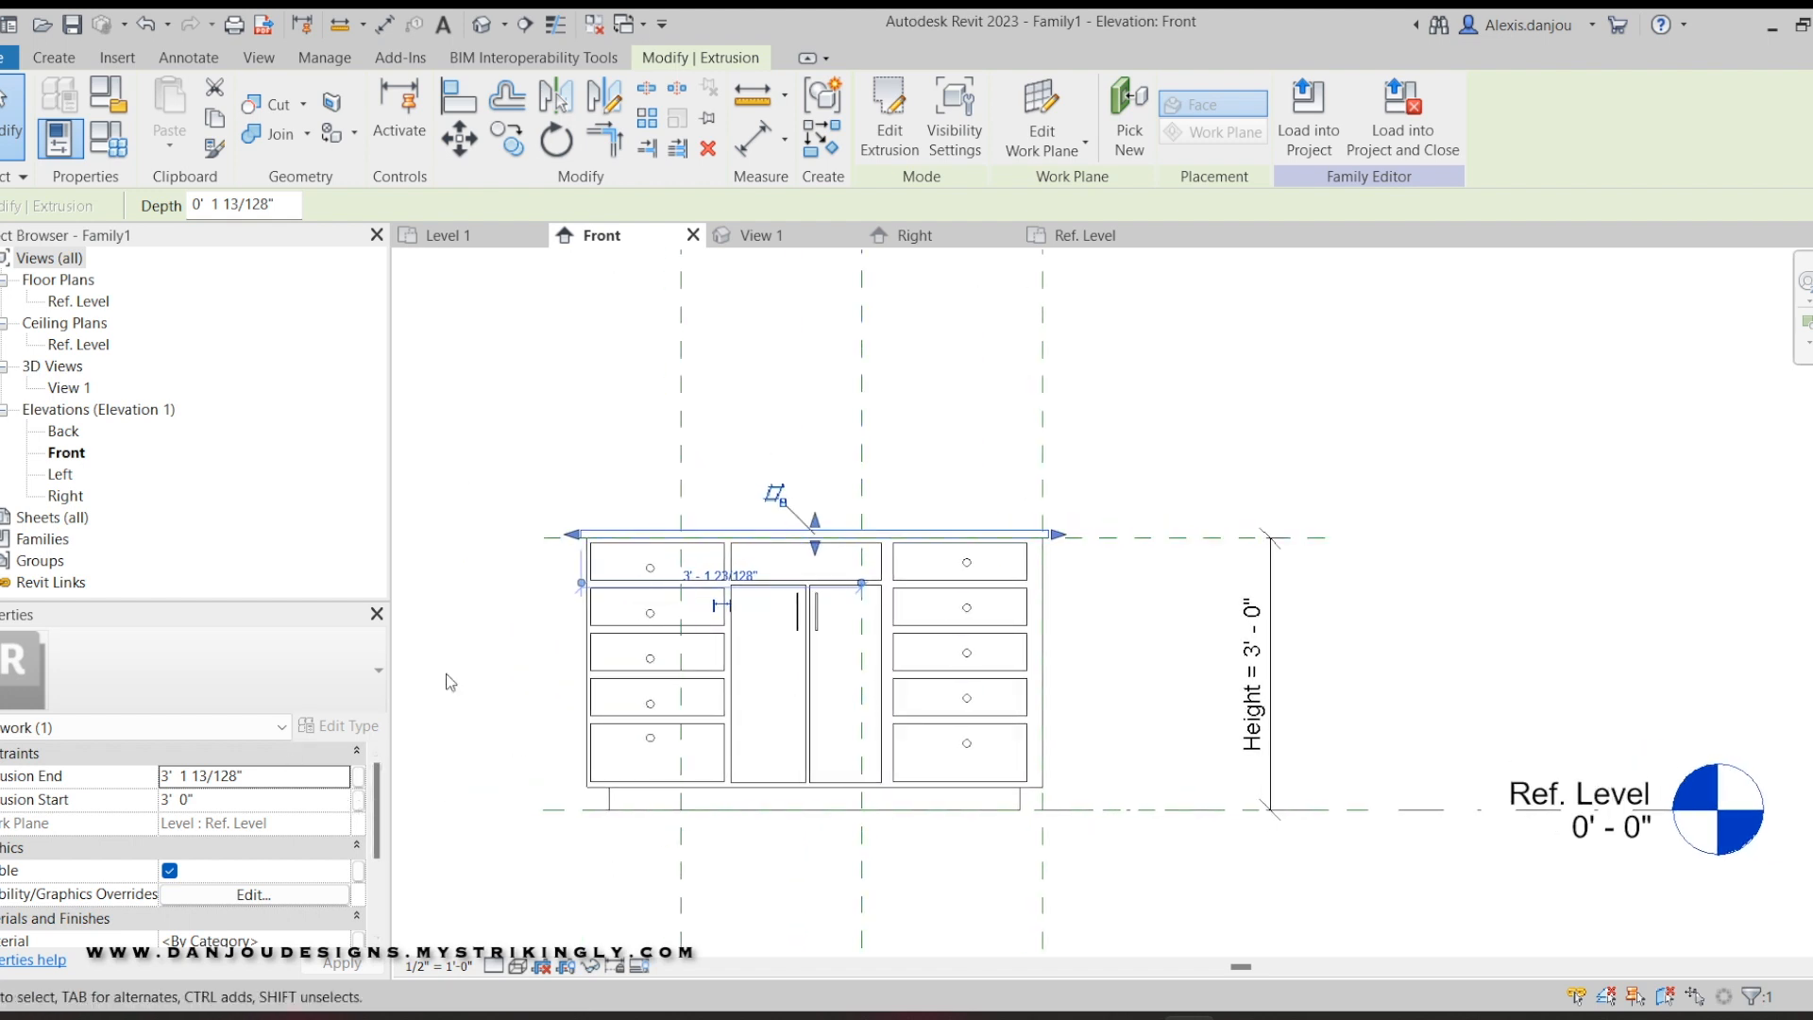
{"action": "scroll", "coordinate": [372, 780], "scroll_direction": "down", "scroll_amount": 2}
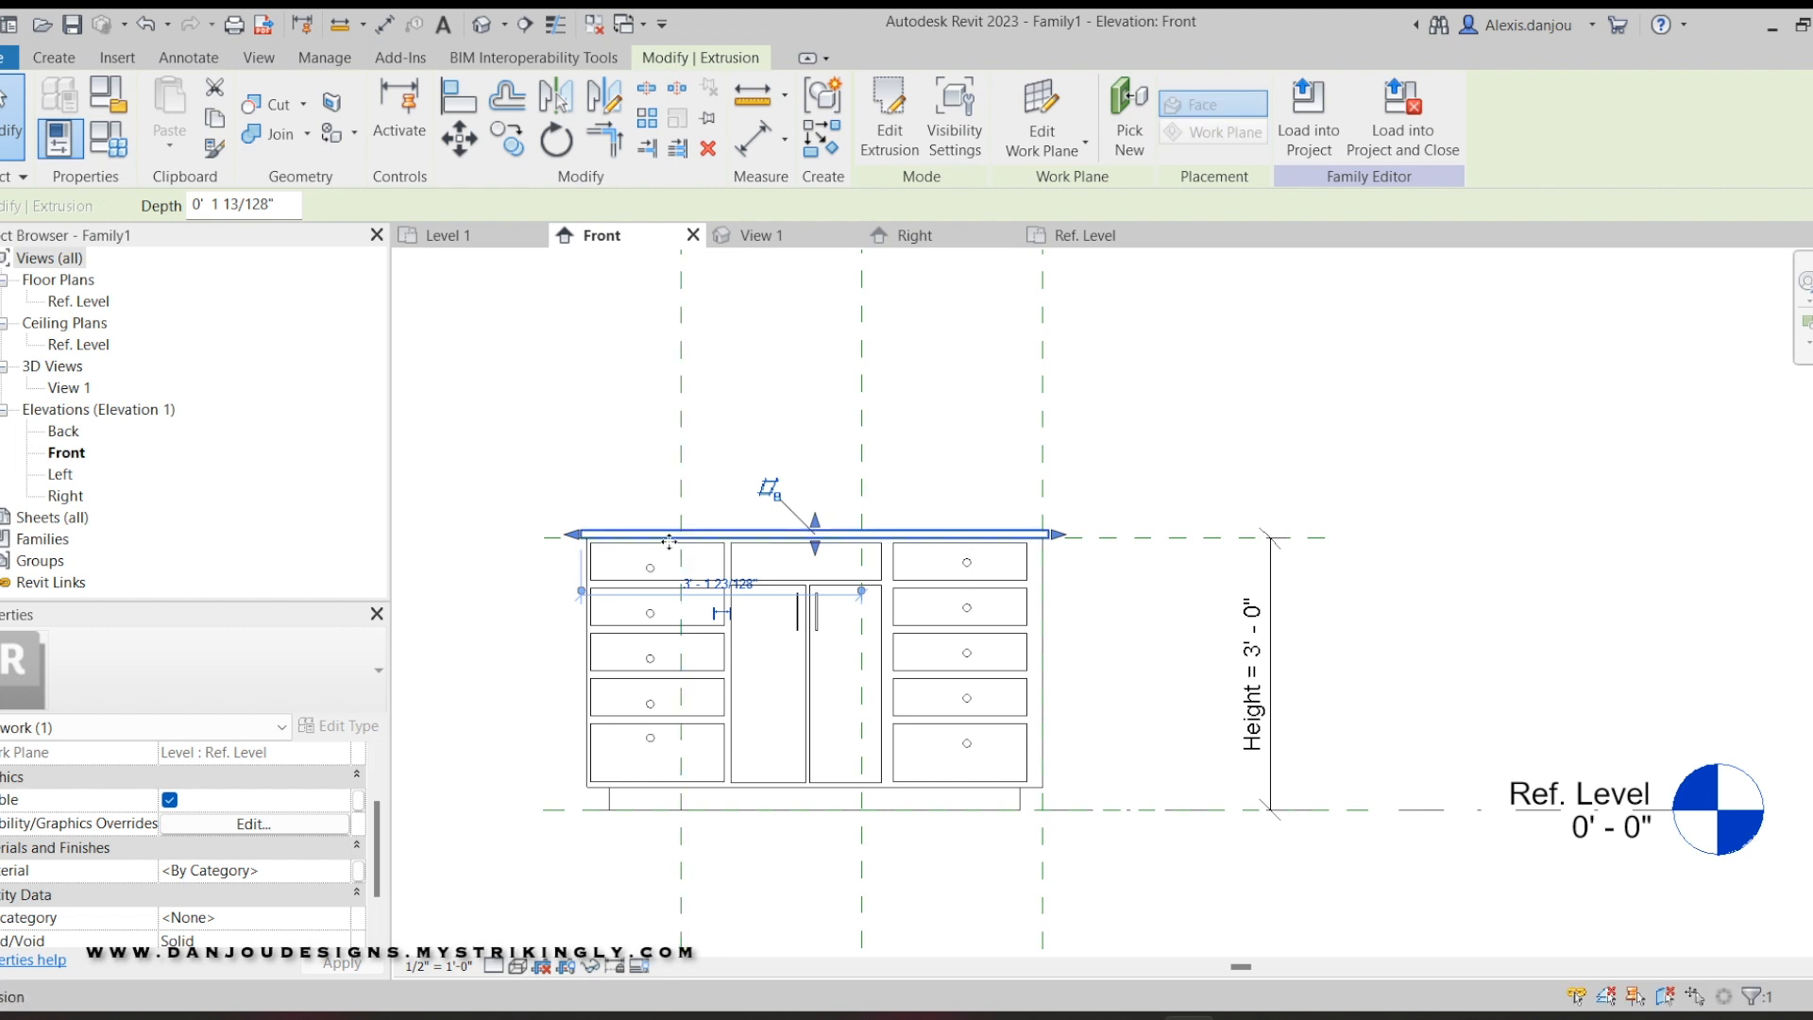
{"action": "left_click", "coordinate": [572, 495]}
{"action": "left_click", "coordinate": [619, 534]}
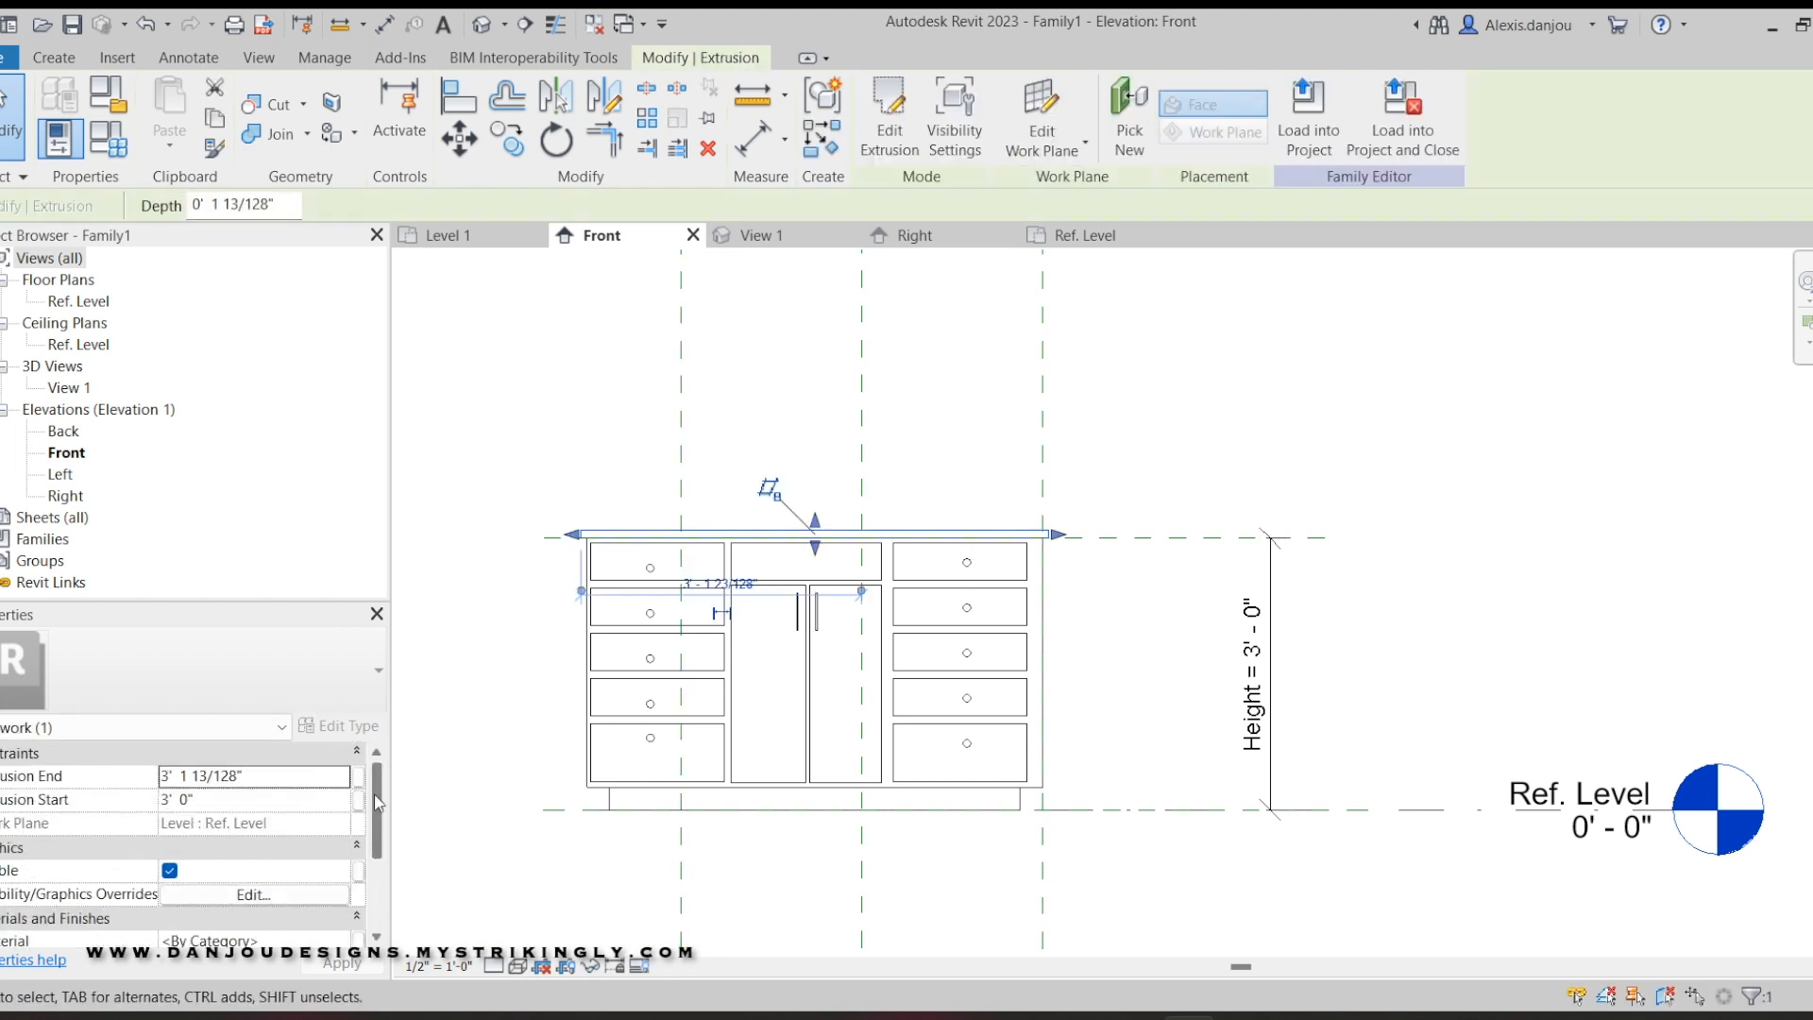
{"action": "scroll", "coordinate": [374, 795], "scroll_direction": "down", "scroll_amount": 3}
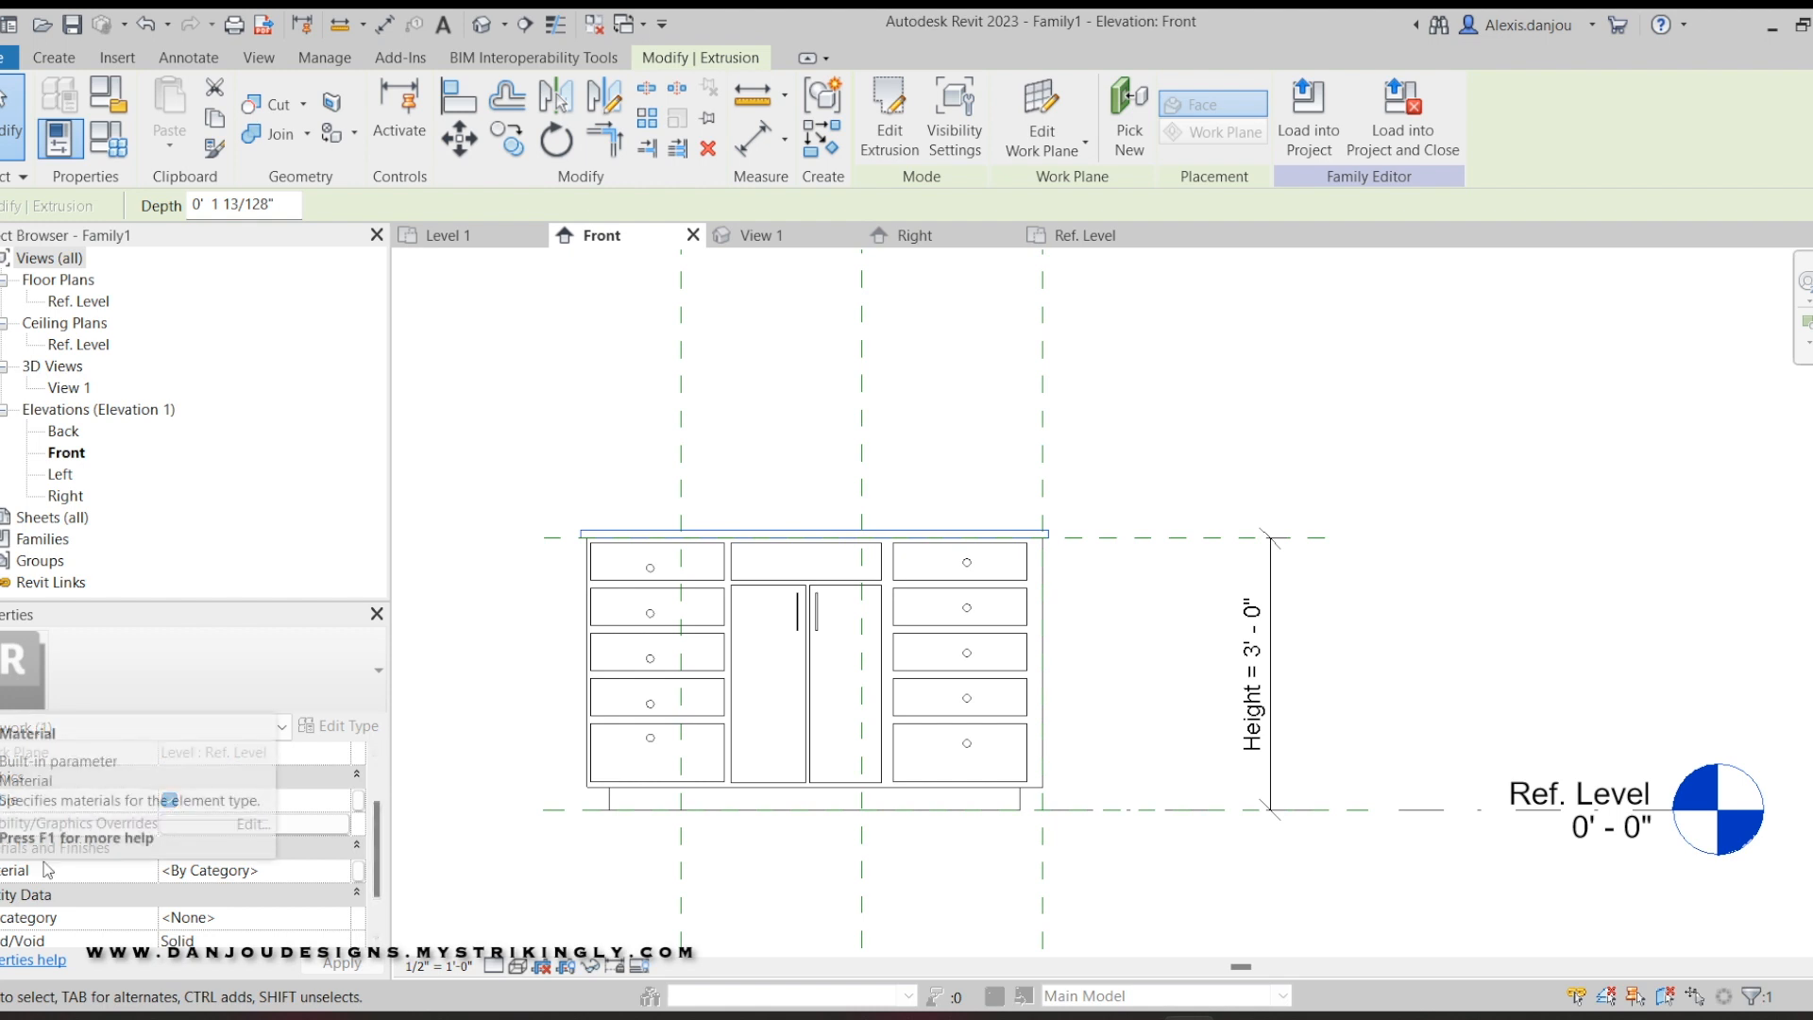
{"action": "left_click", "coordinate": [342, 875]}
{"action": "left_click", "coordinate": [342, 869]}
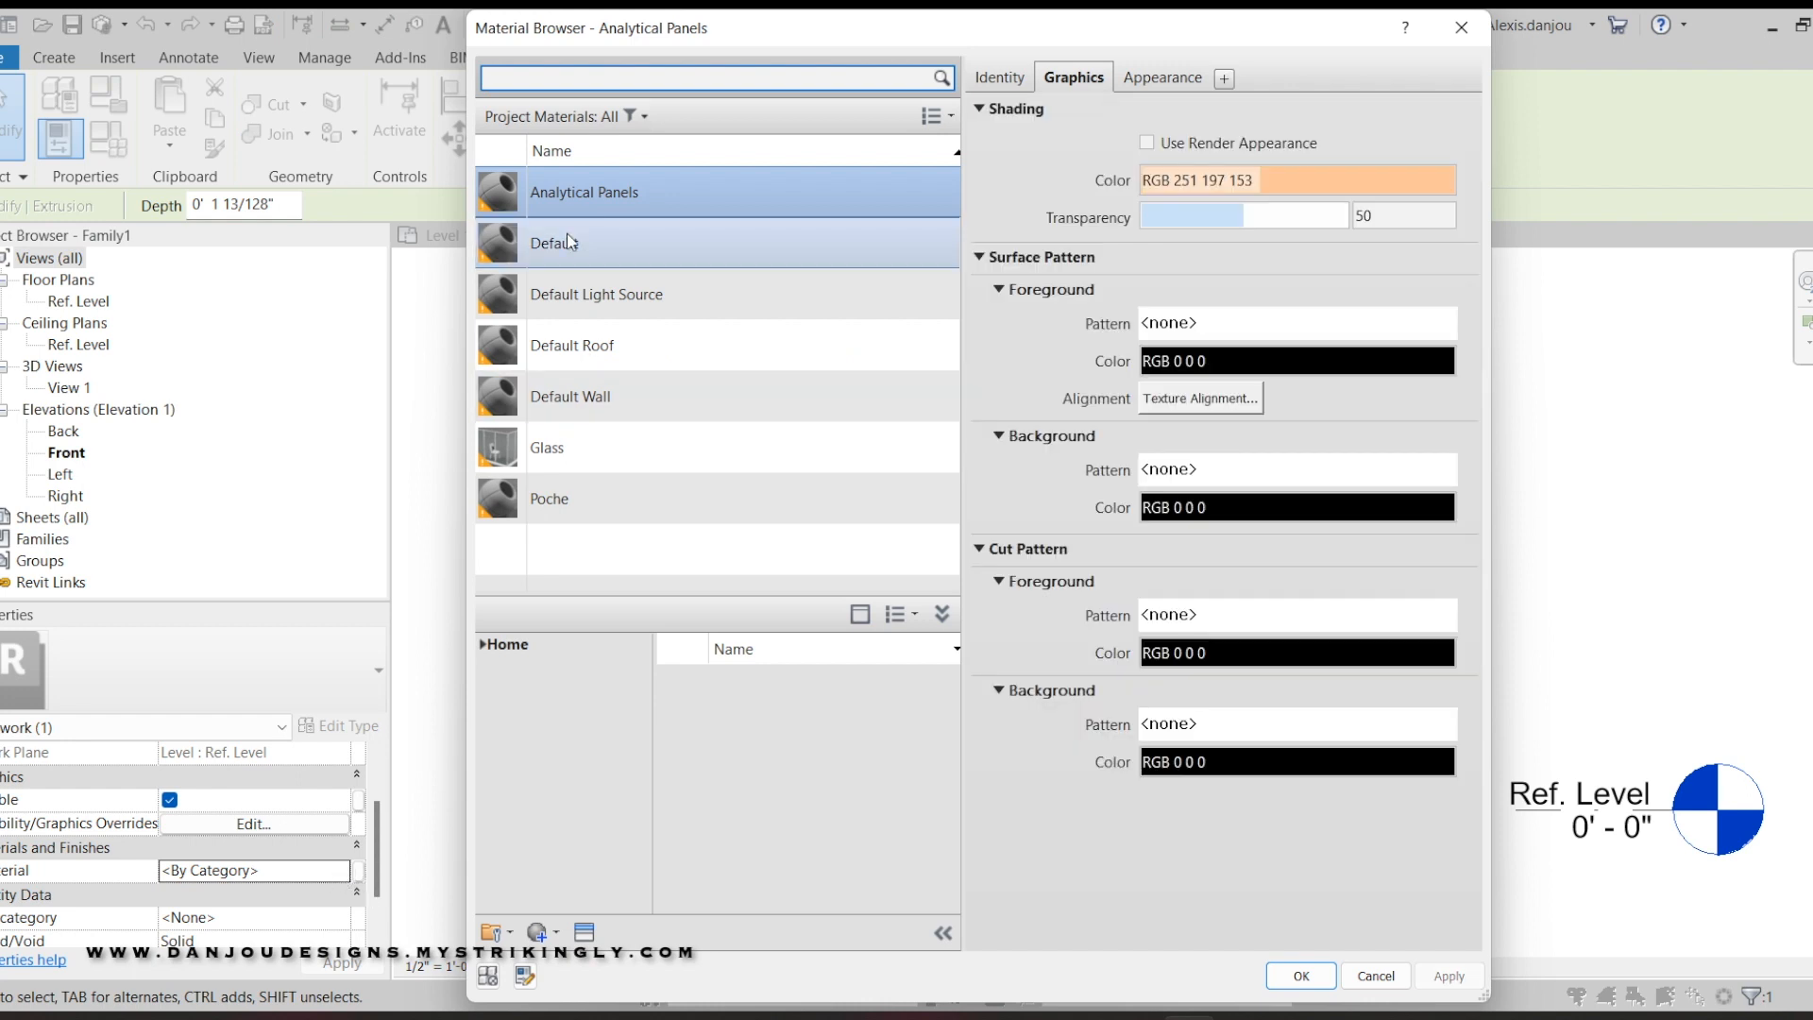
Add the library material Marble, enable Use Render Appearance for its shading, and assign it to the top slab.
{"action": "type", "text": "marble"}
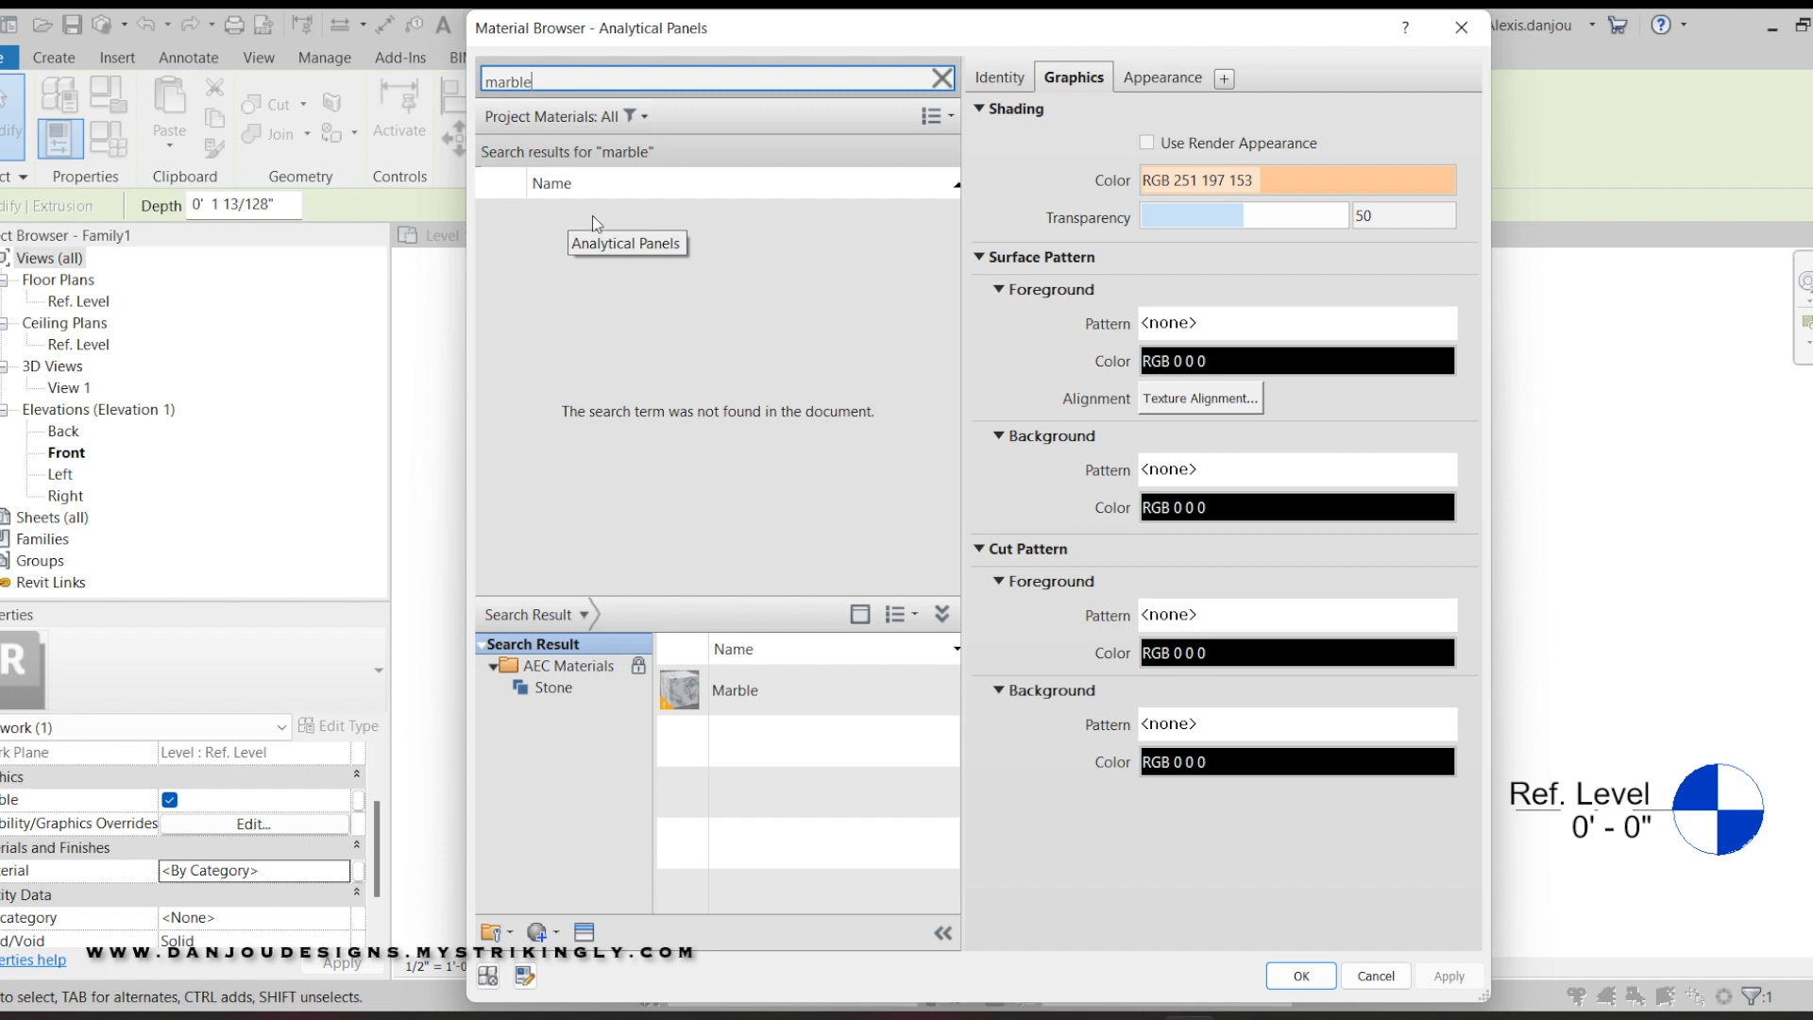
{"action": "mouse_move", "coordinate": [790, 699]}
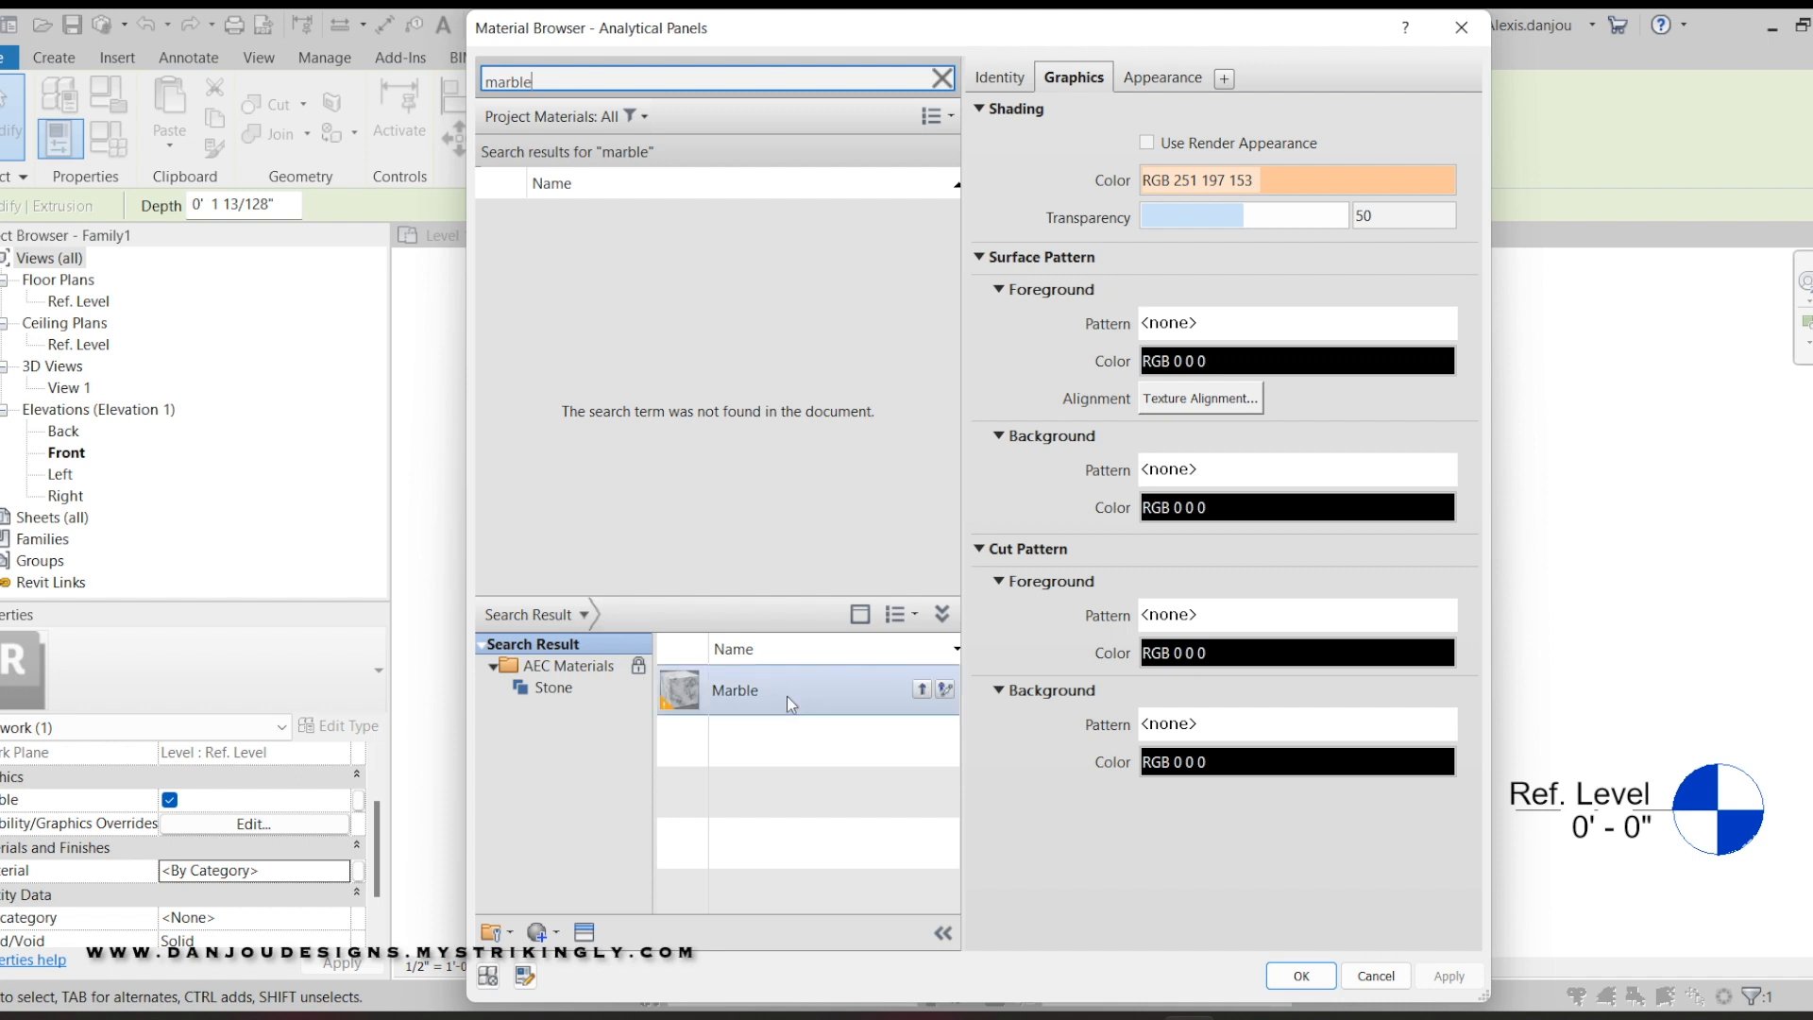
{"action": "left_click", "coordinate": [920, 690]}
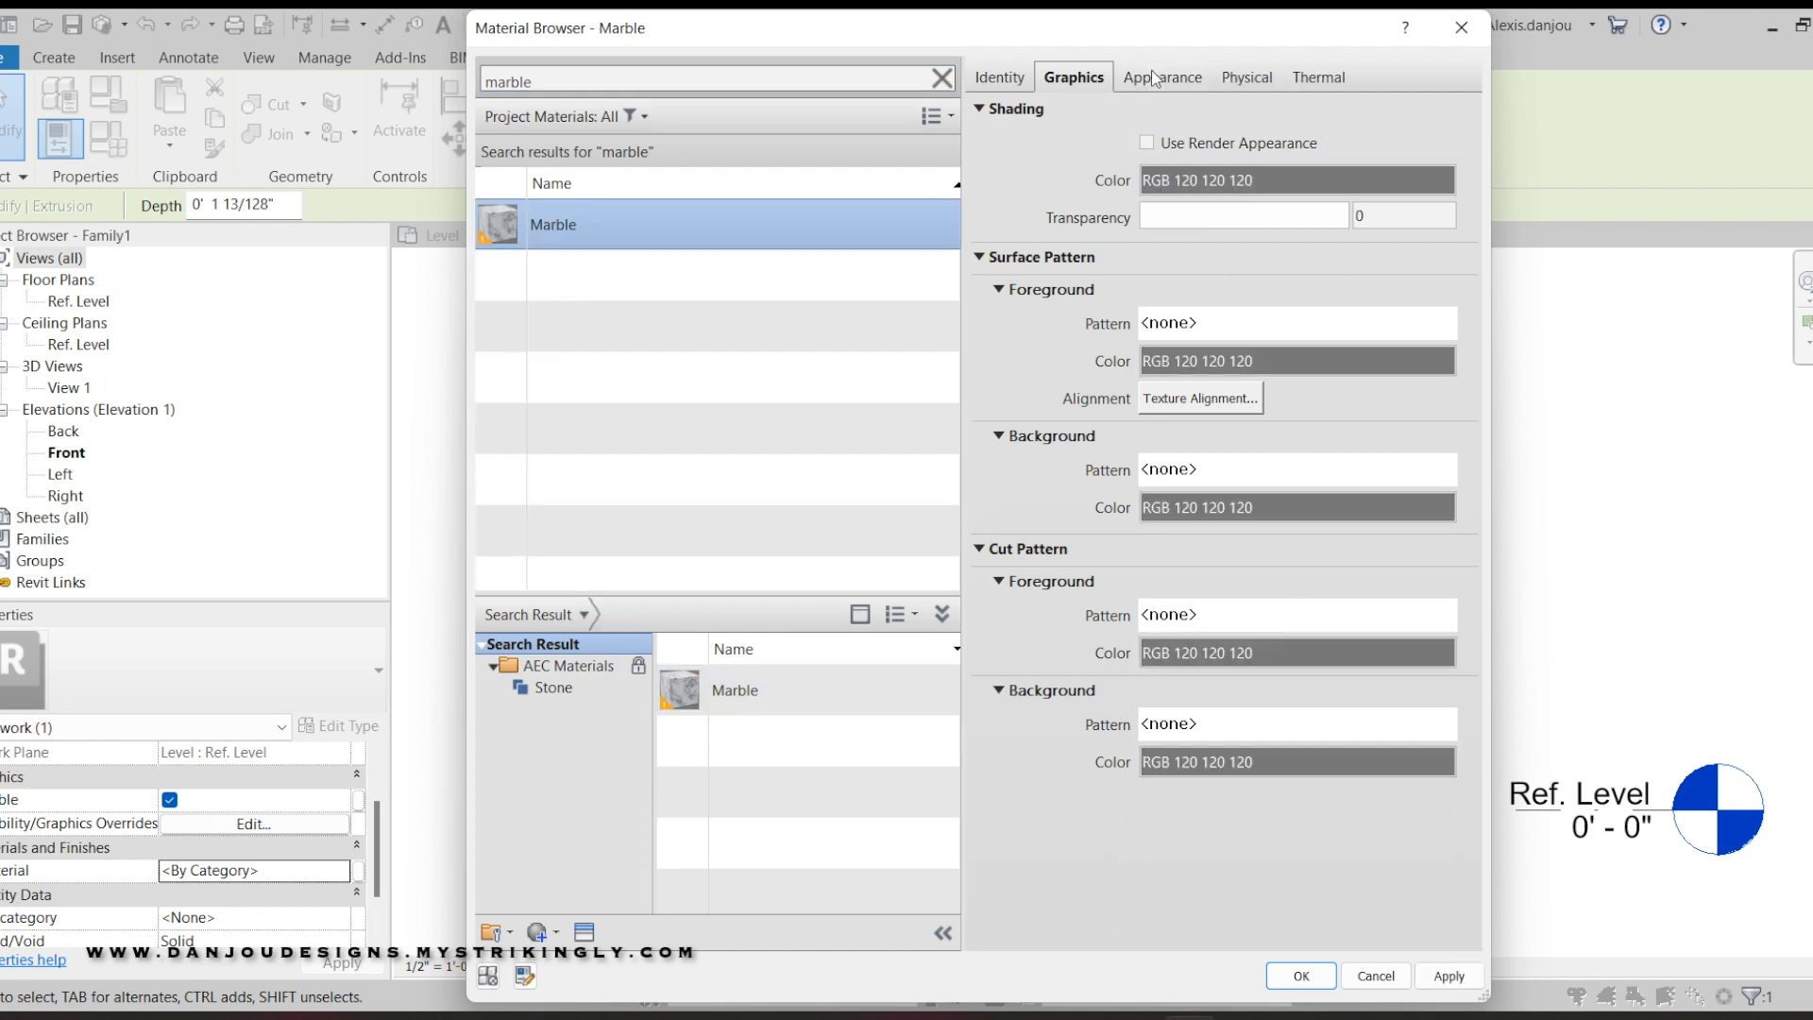
{"action": "left_click", "coordinate": [1147, 144]}
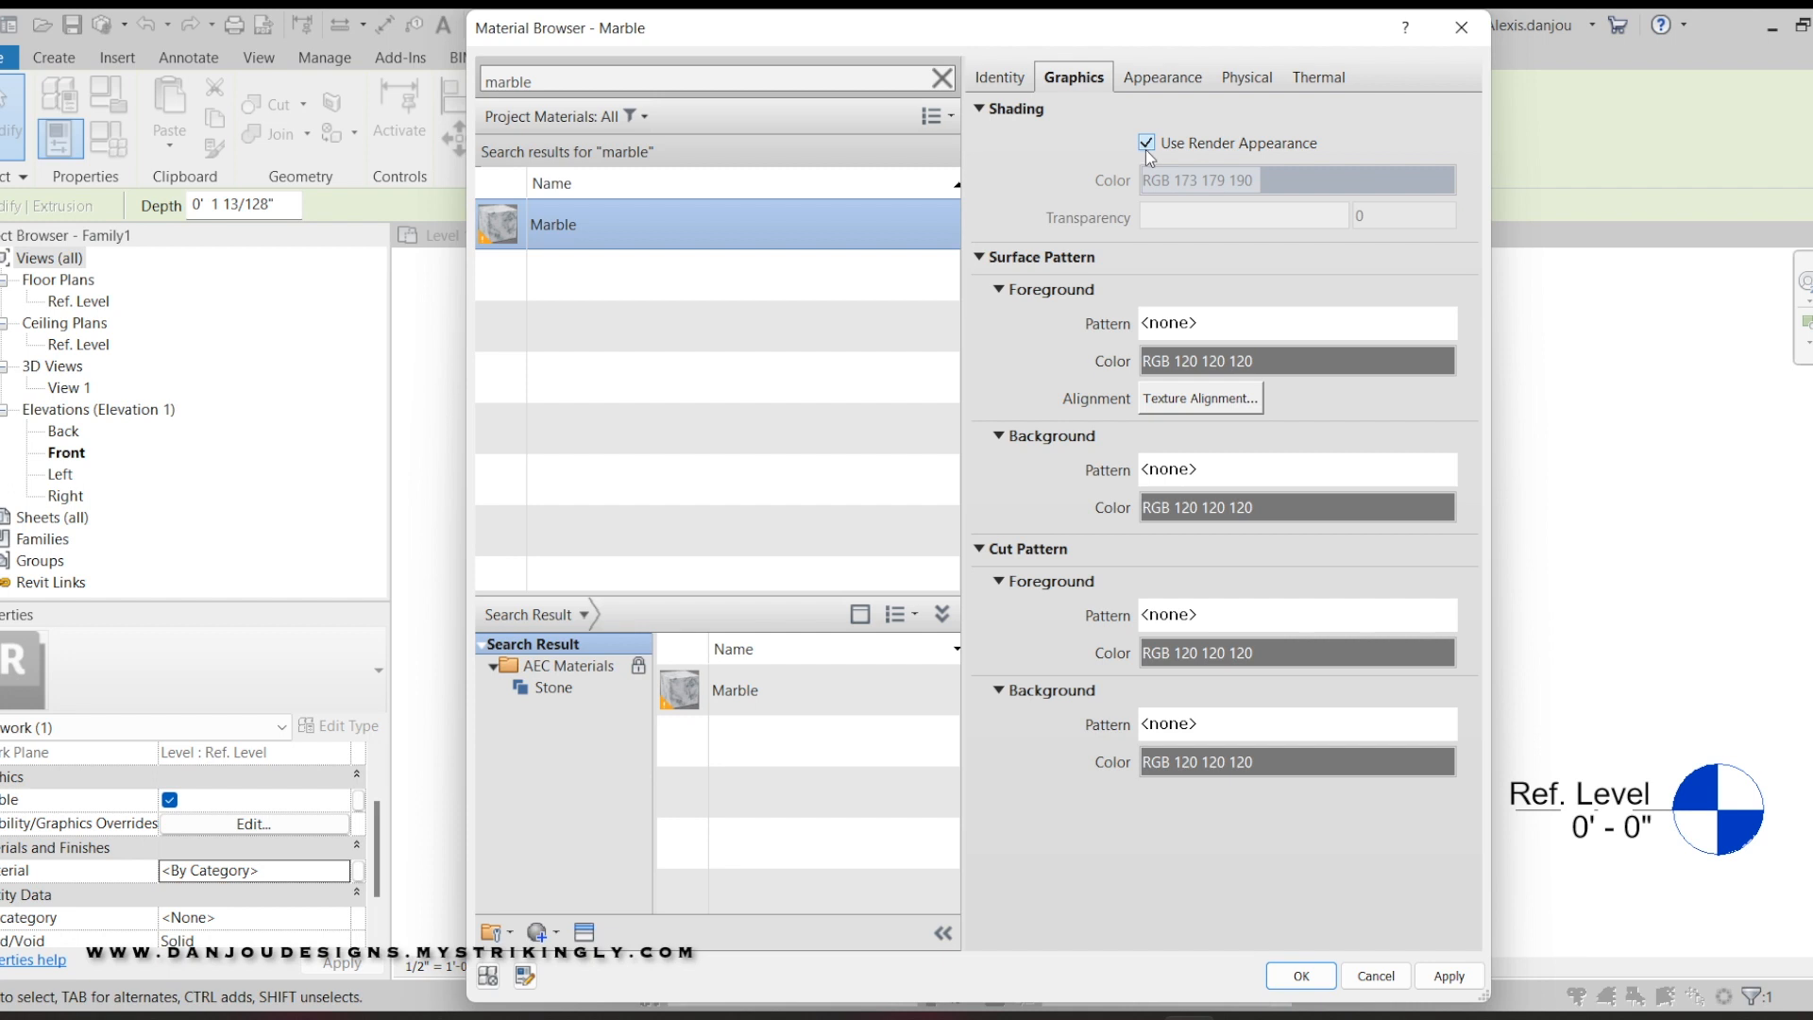
{"action": "left_click", "coordinate": [1163, 77]}
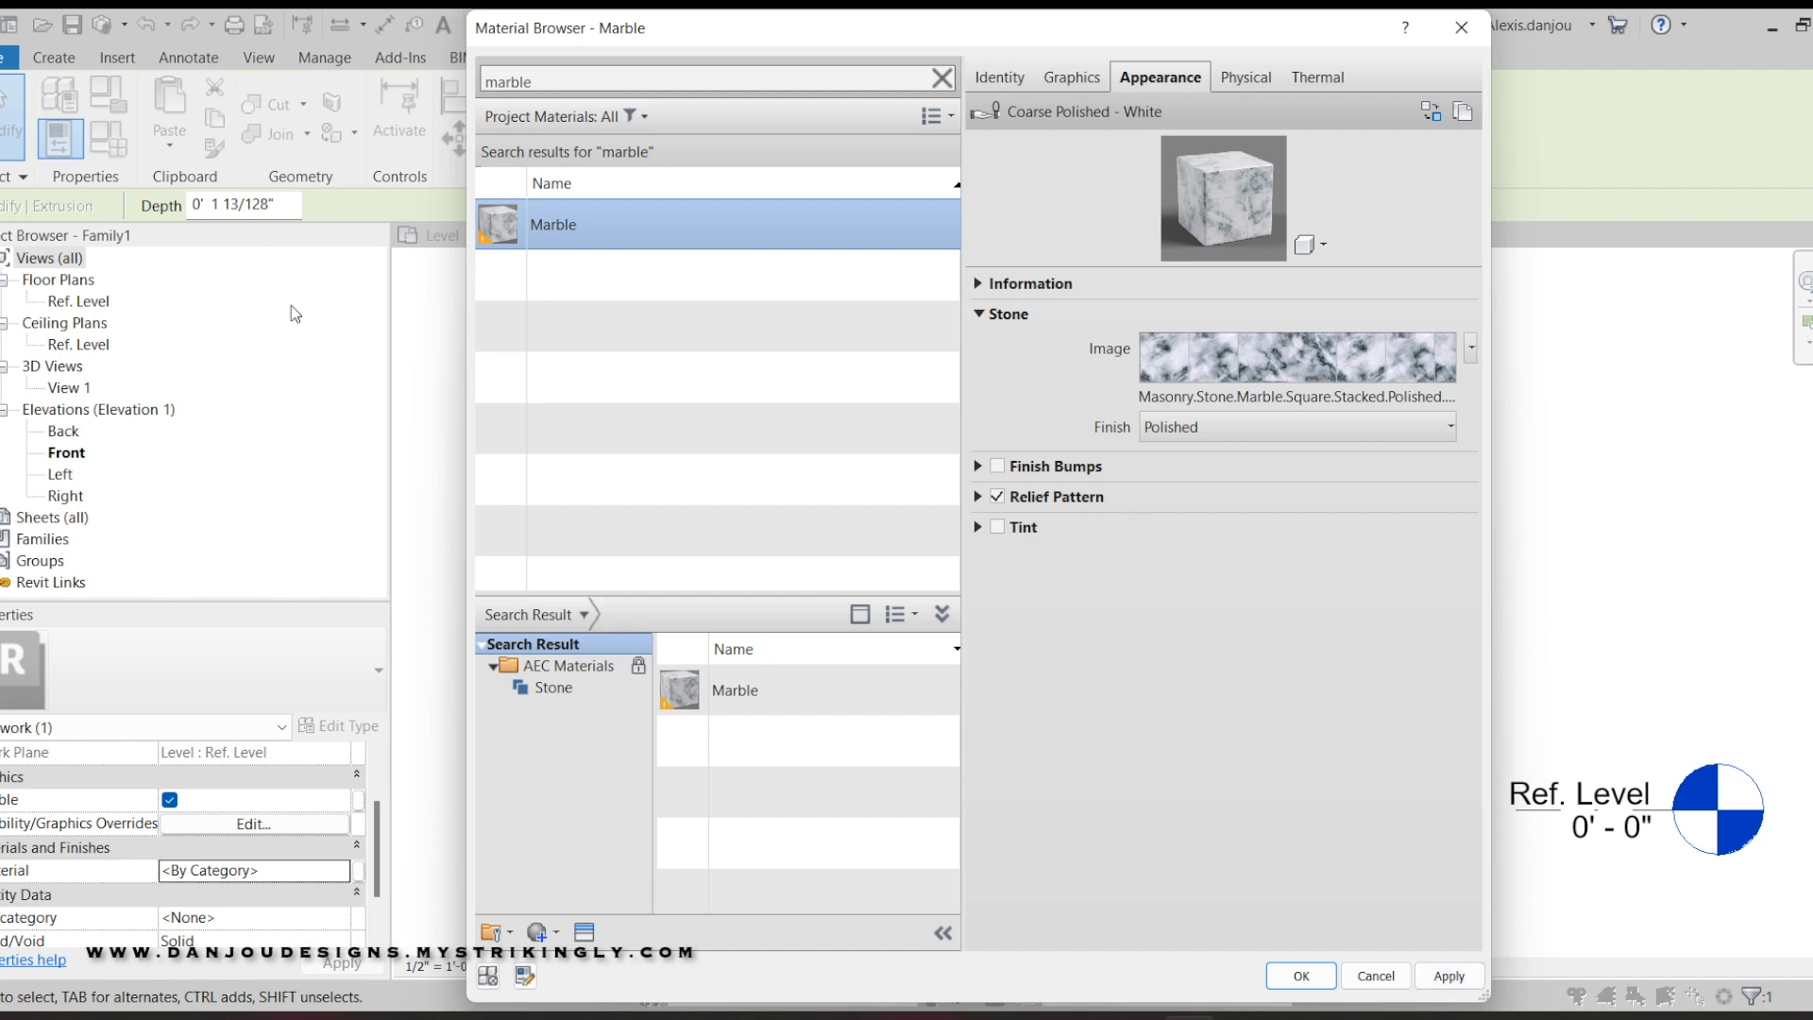
{"action": "left_click", "coordinate": [1073, 80]}
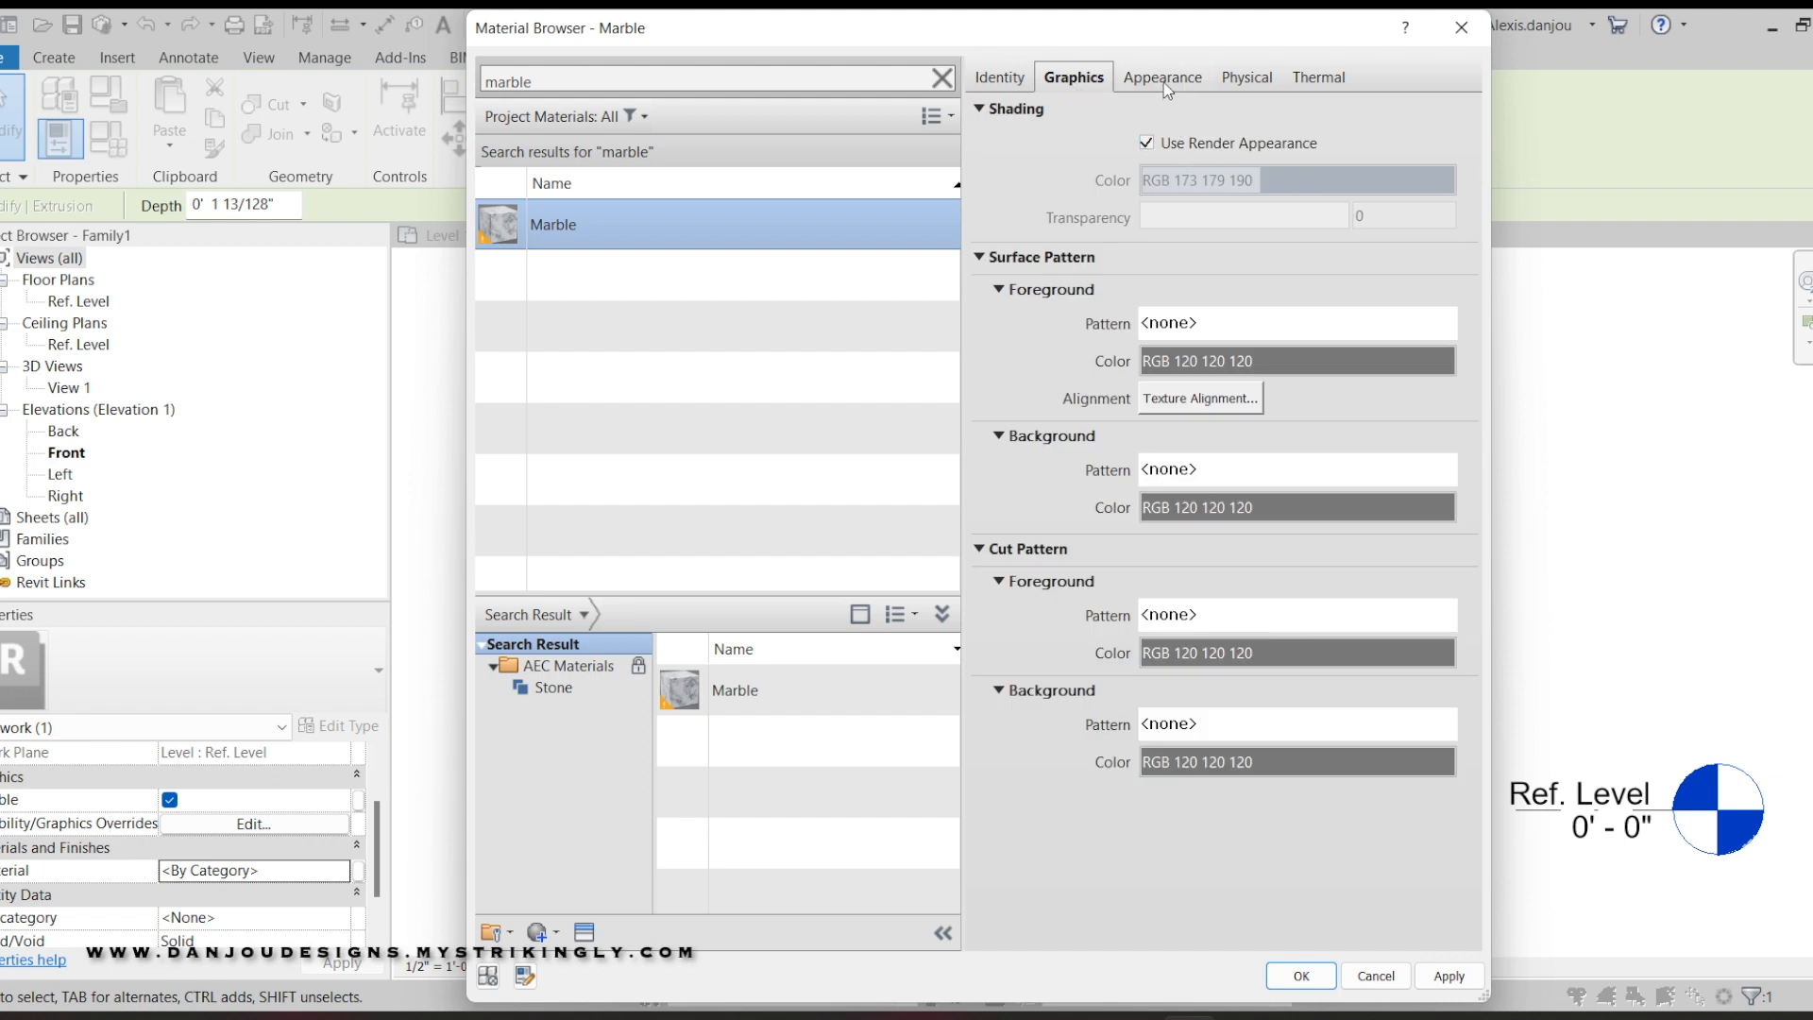
{"action": "left_click", "coordinate": [1166, 83]}
{"action": "left_click", "coordinate": [1459, 982]}
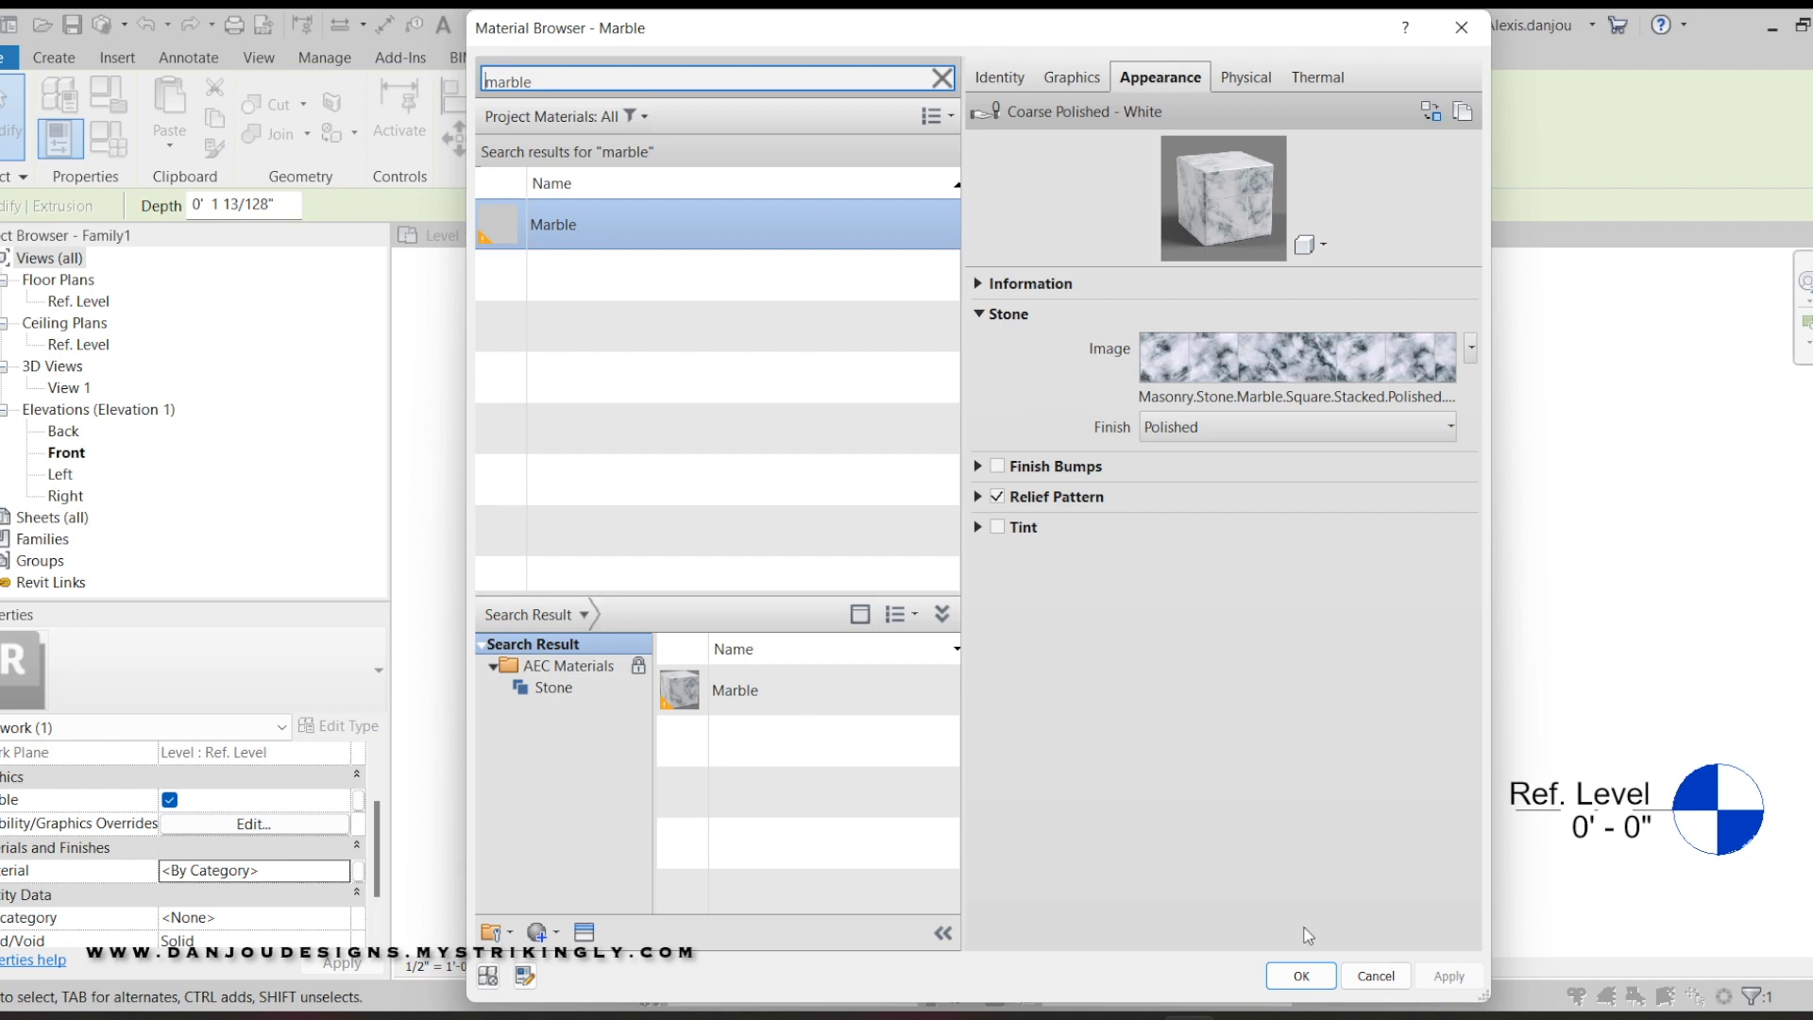
{"action": "left_click", "coordinate": [1301, 975]}
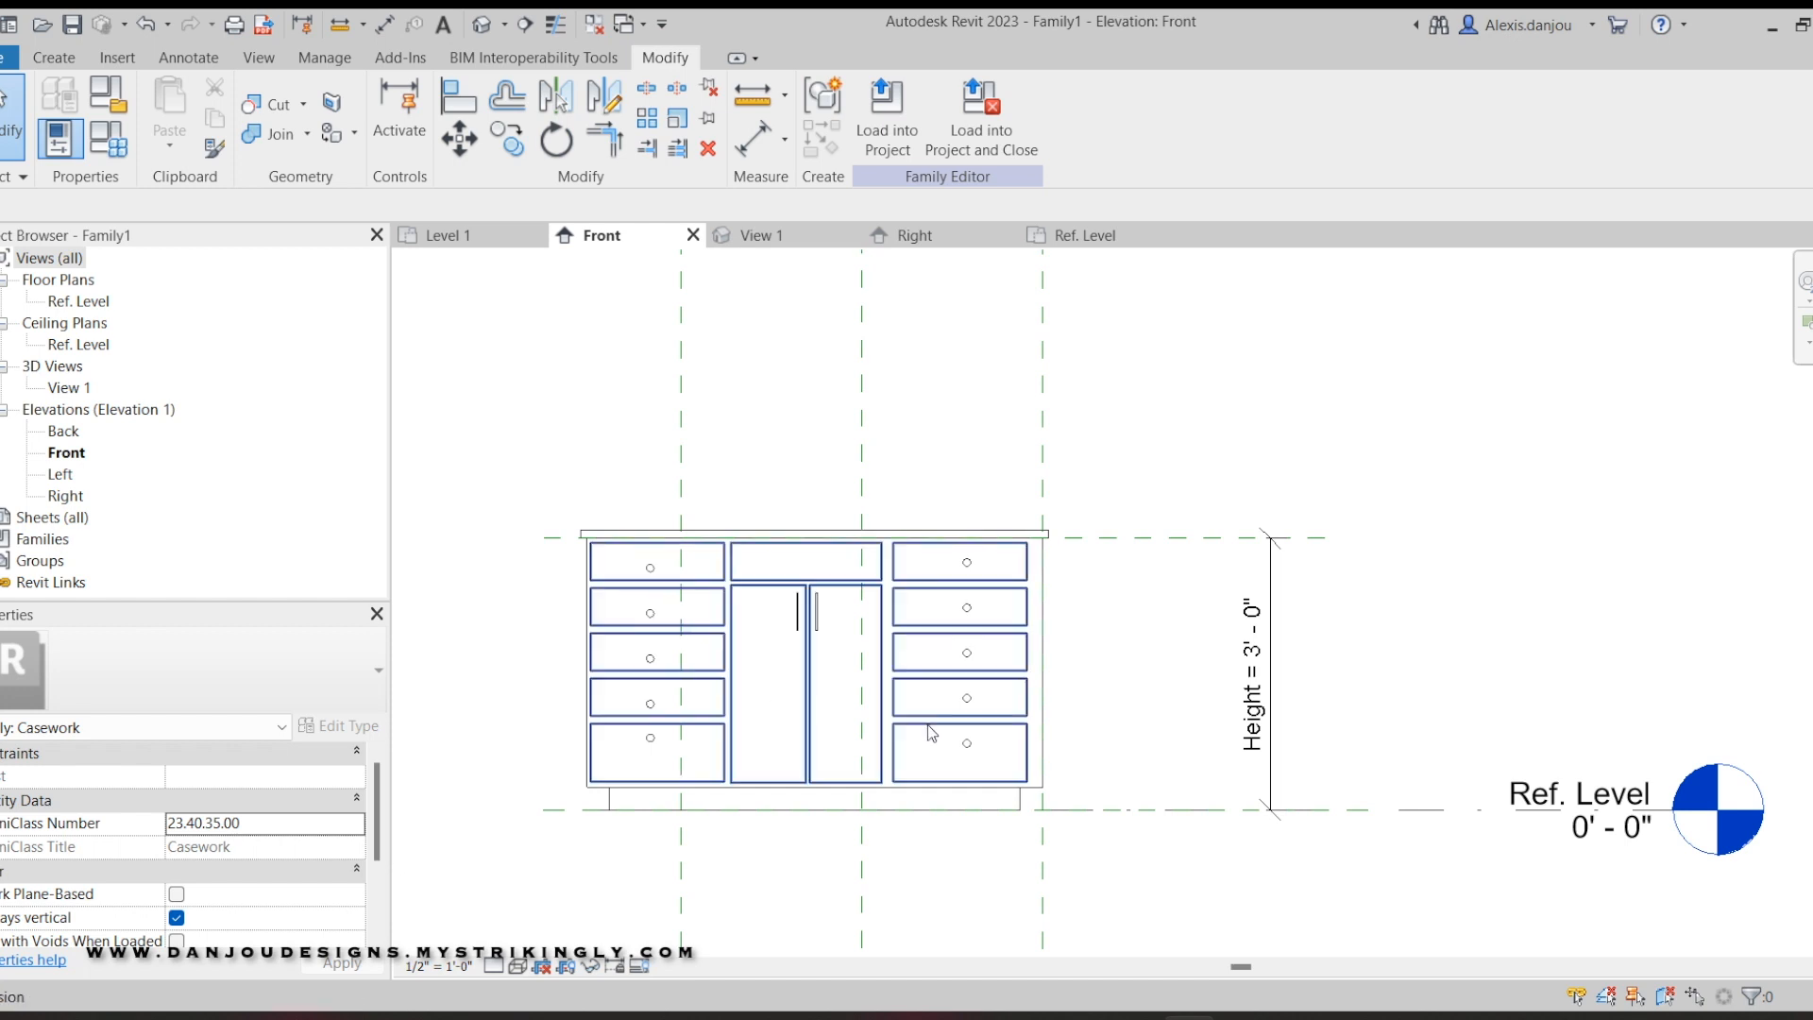
Assign the library material Brass with a Semi-polished finish to the knobs and handles.
{"action": "left_click", "coordinate": [968, 565]}
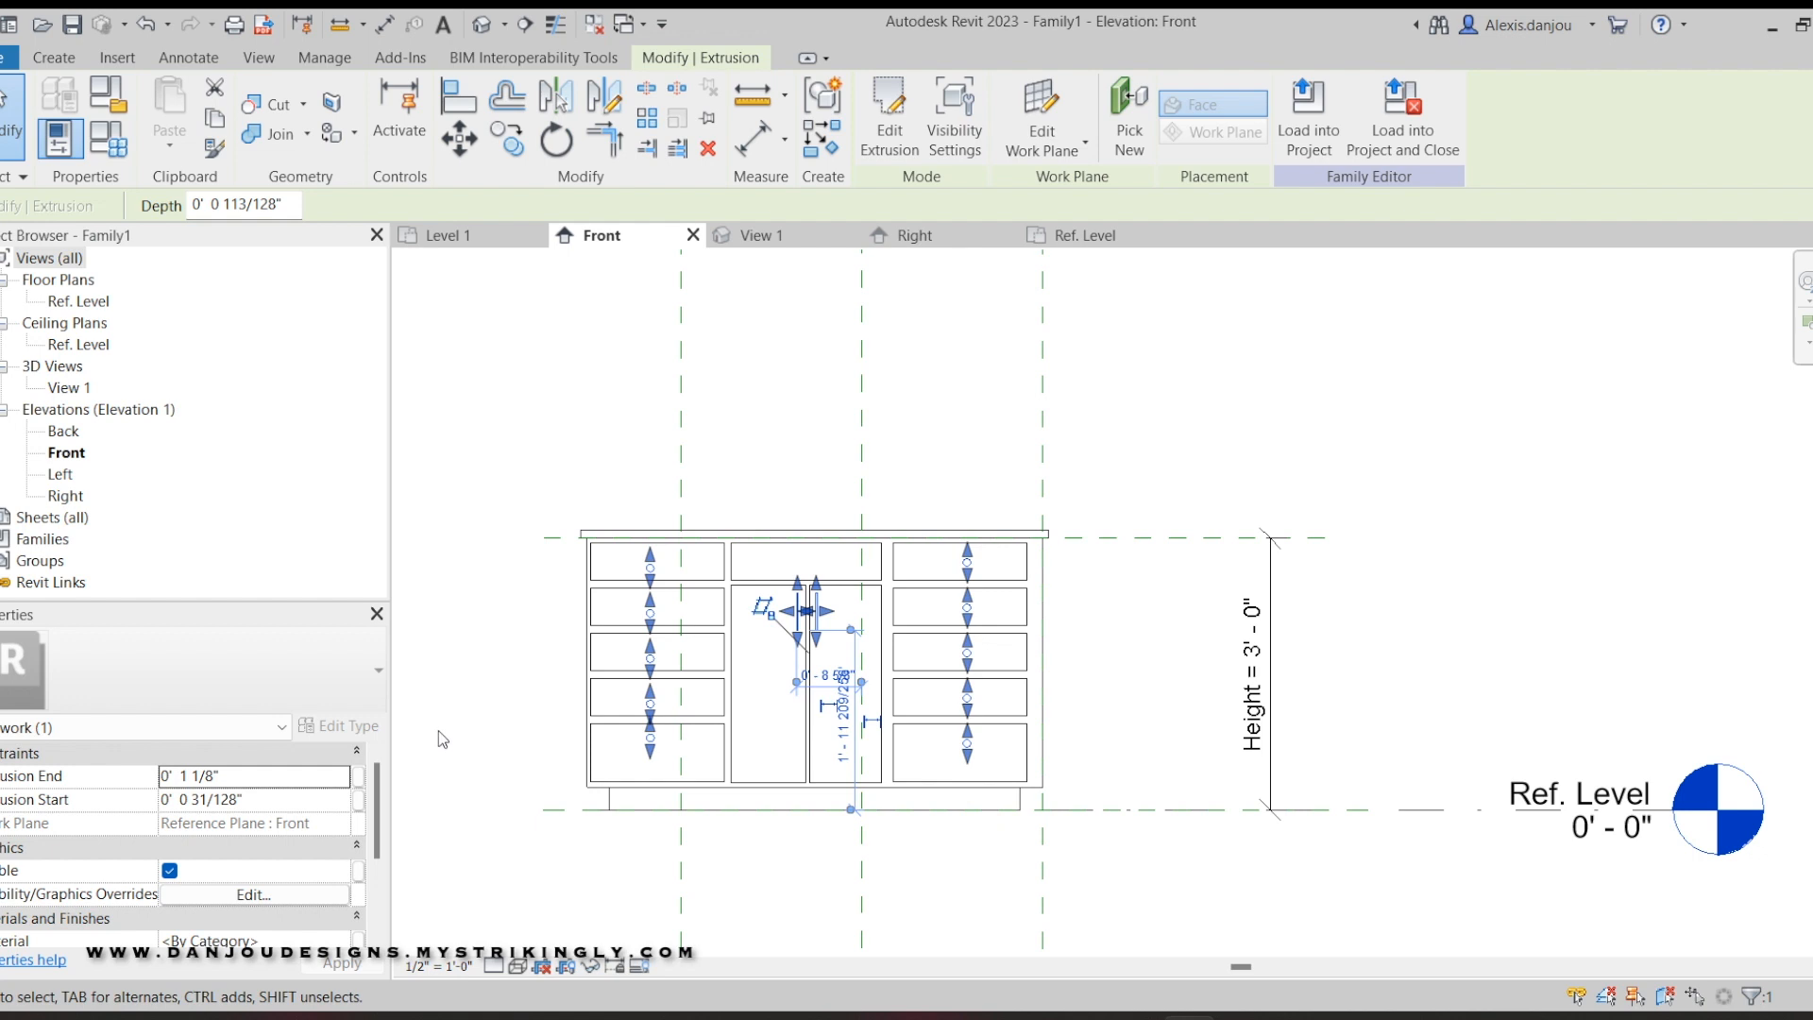
{"action": "scroll", "coordinate": [315, 823], "scroll_direction": "down", "scroll_amount": 2}
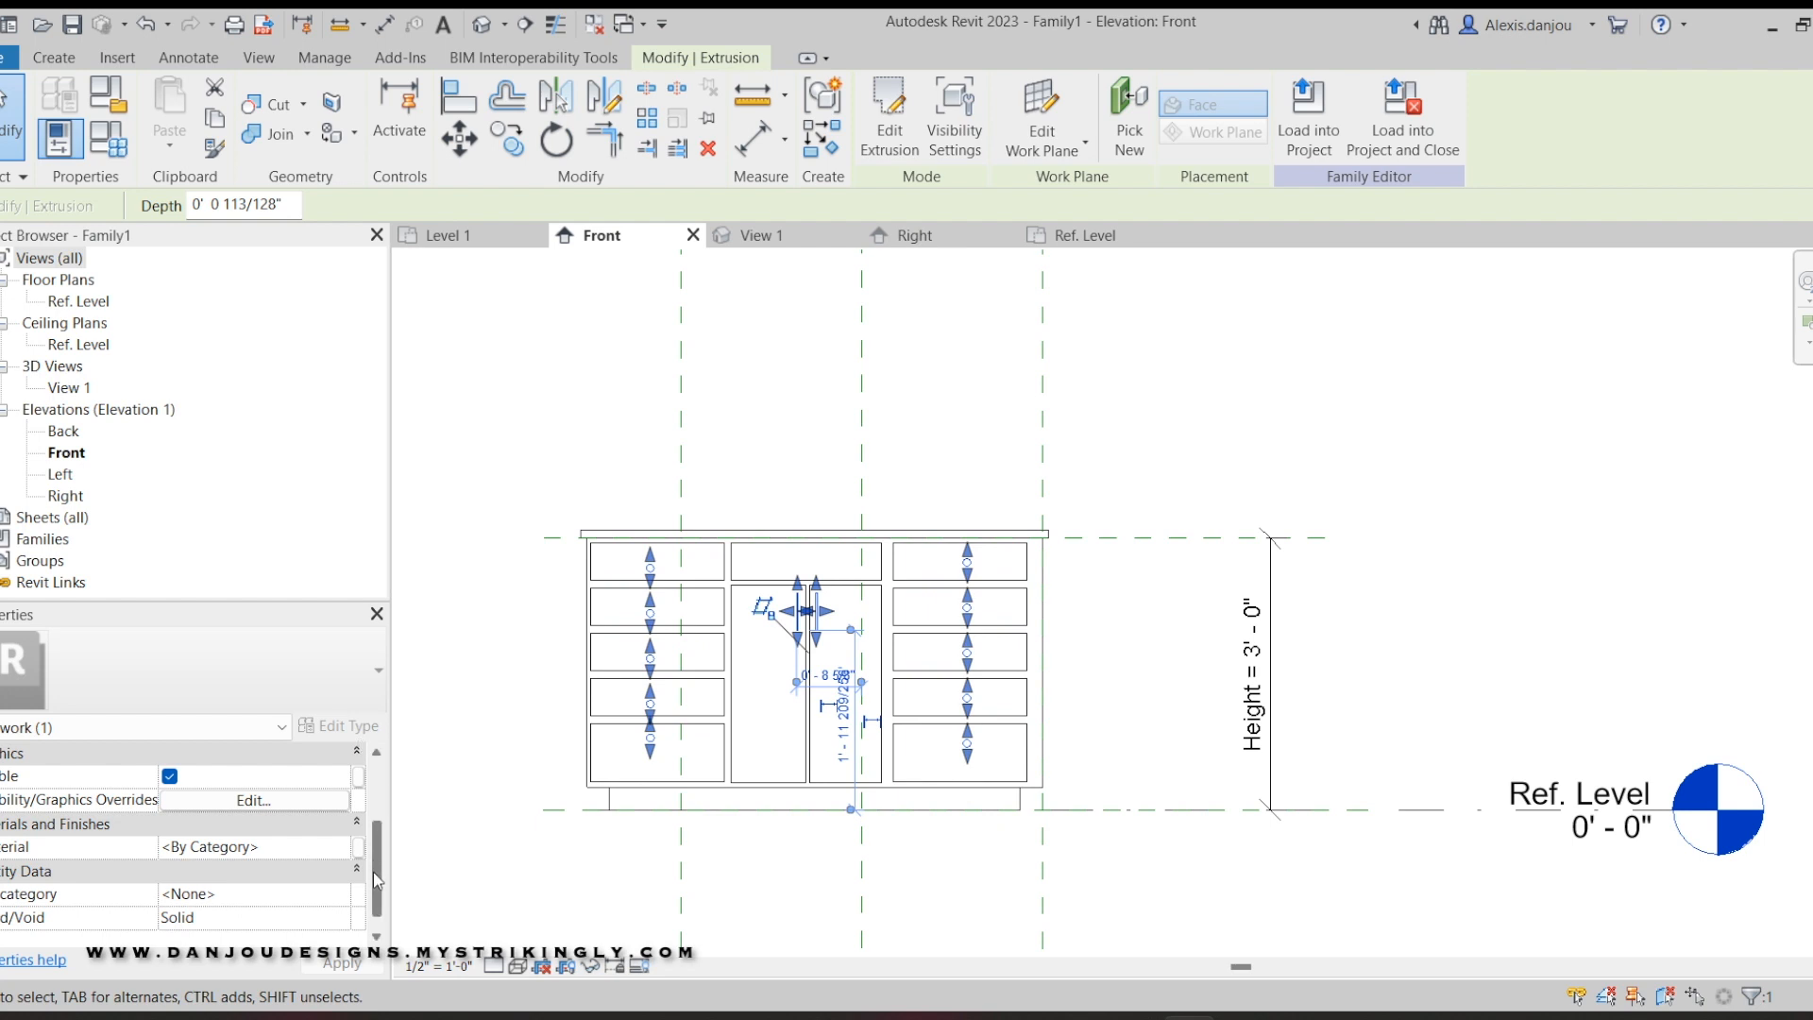
{"action": "left_click", "coordinate": [253, 846]}
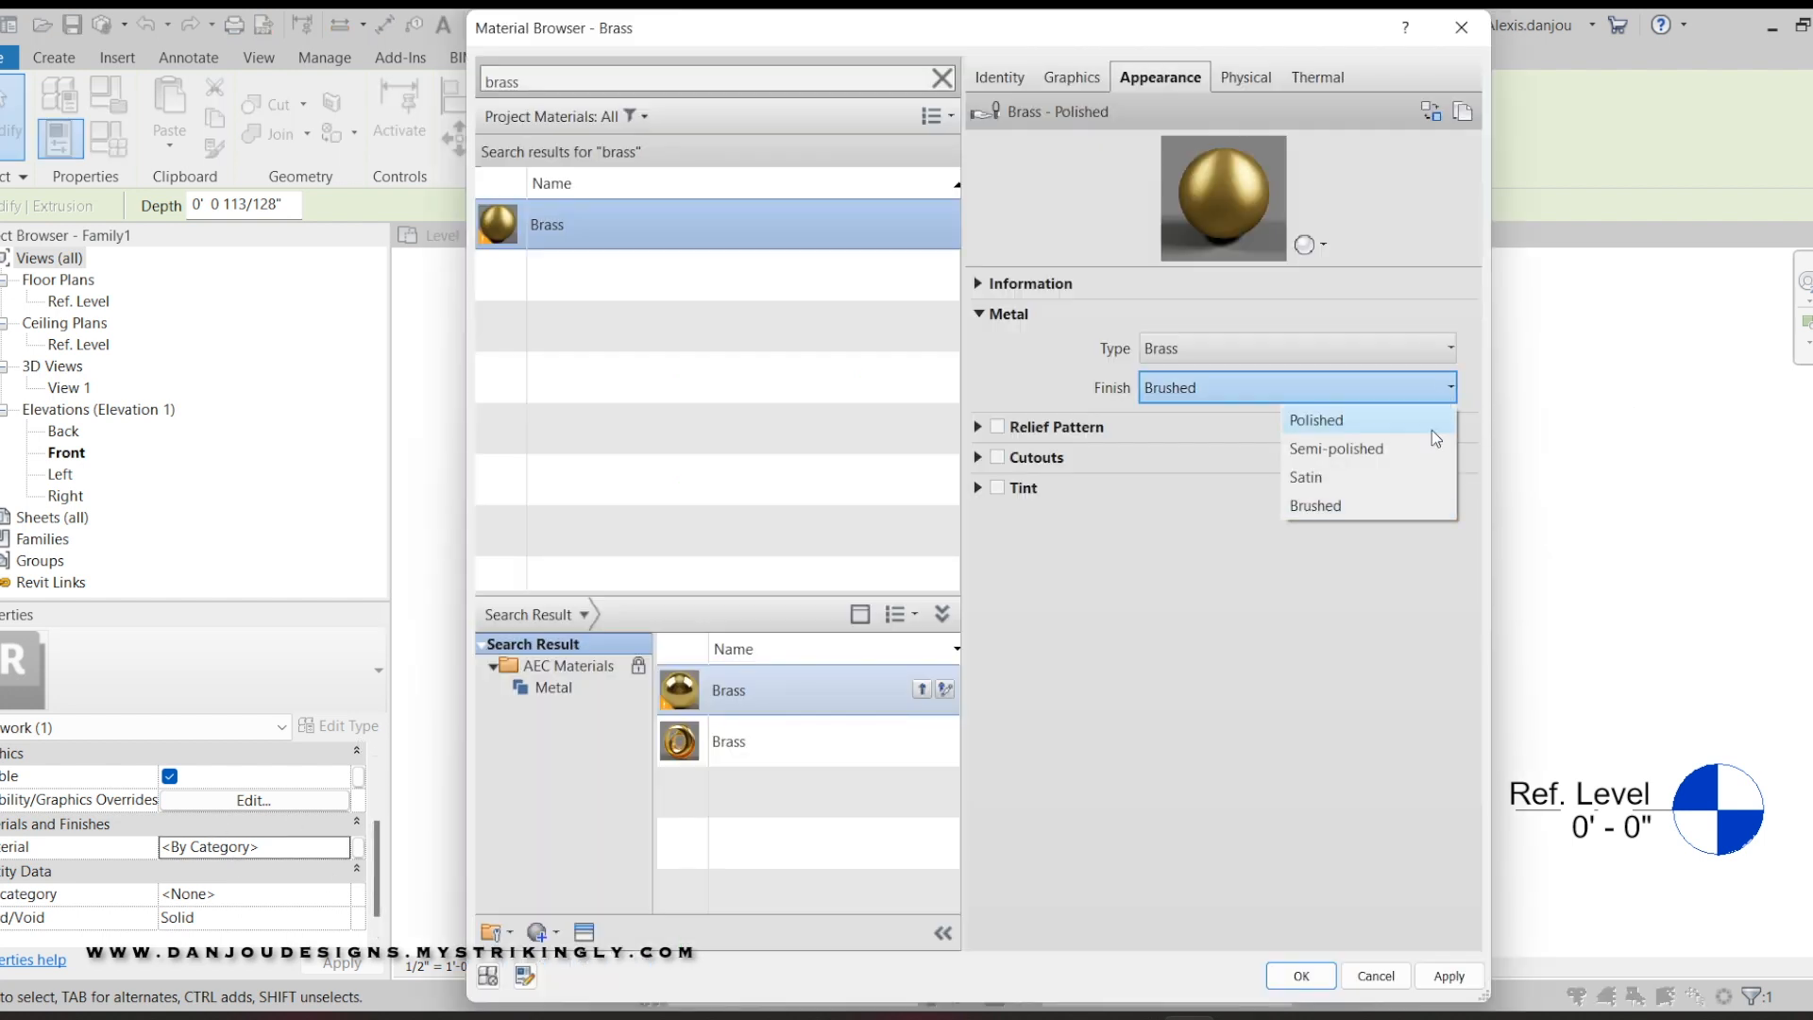
{"action": "left_click", "coordinate": [1414, 459]}
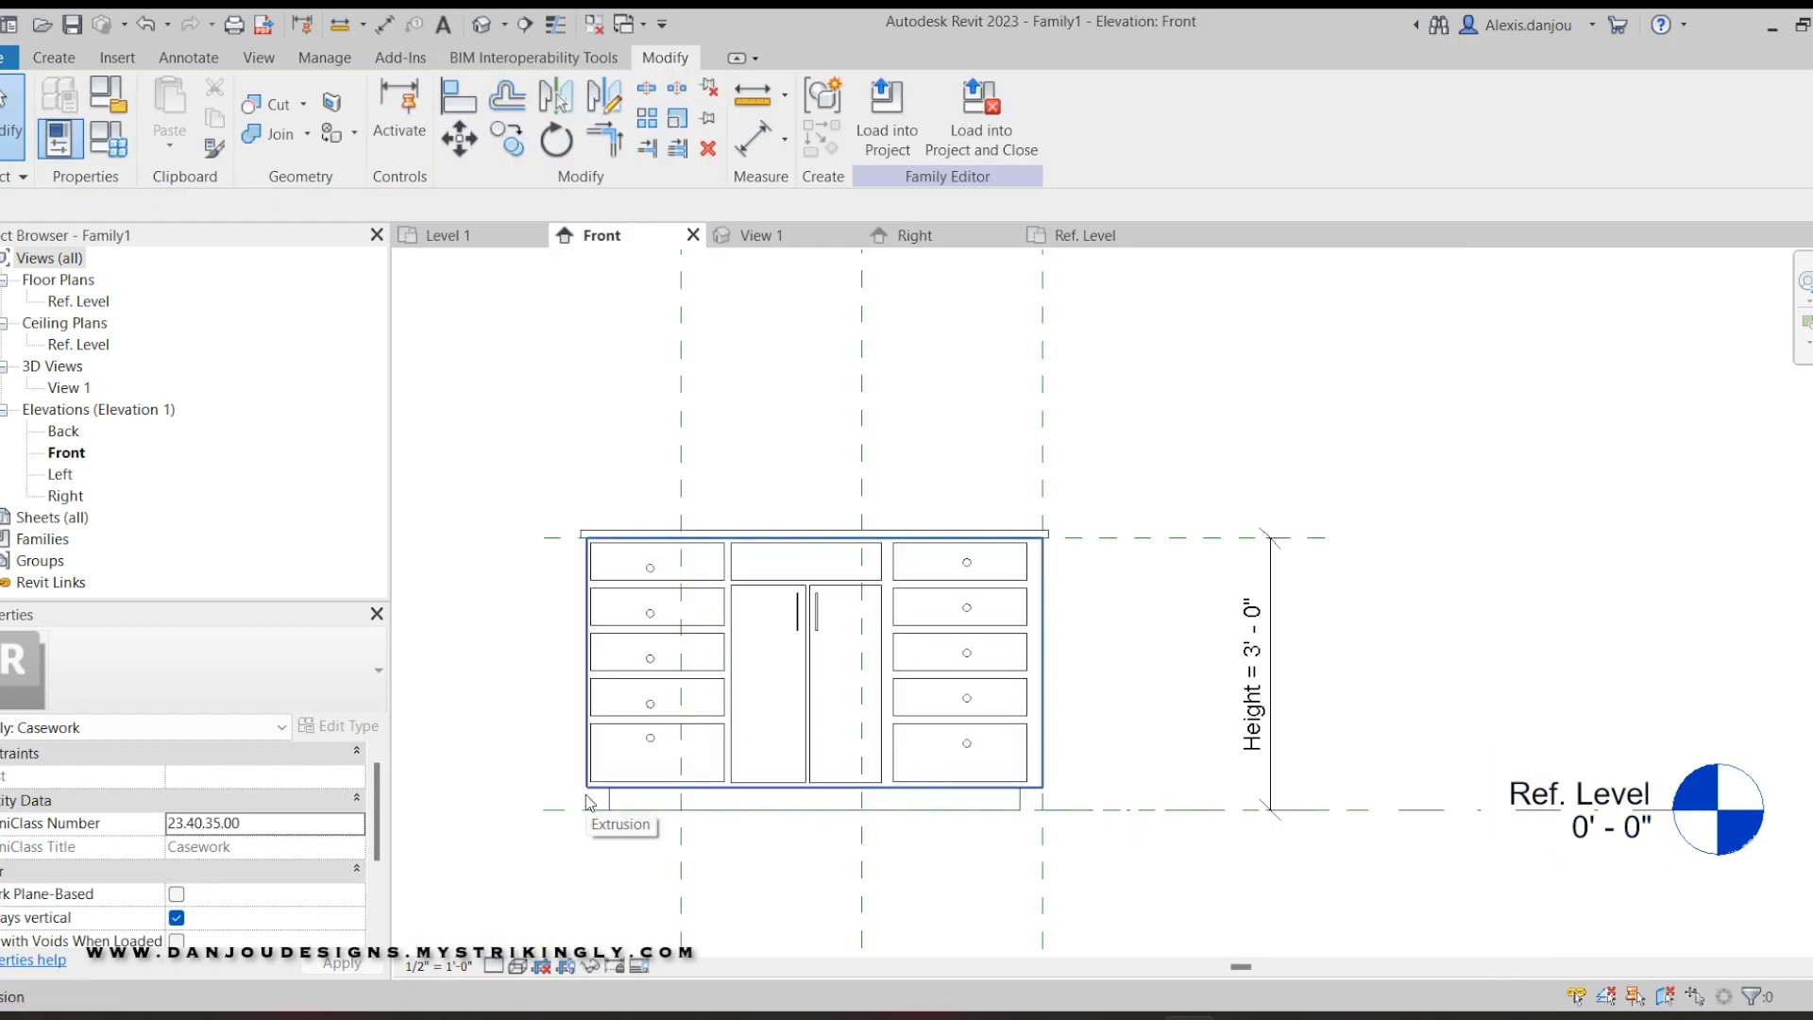
Assign the library material Laminate, White to the cabinet body extrusion.
{"action": "left_click", "coordinate": [587, 801]}
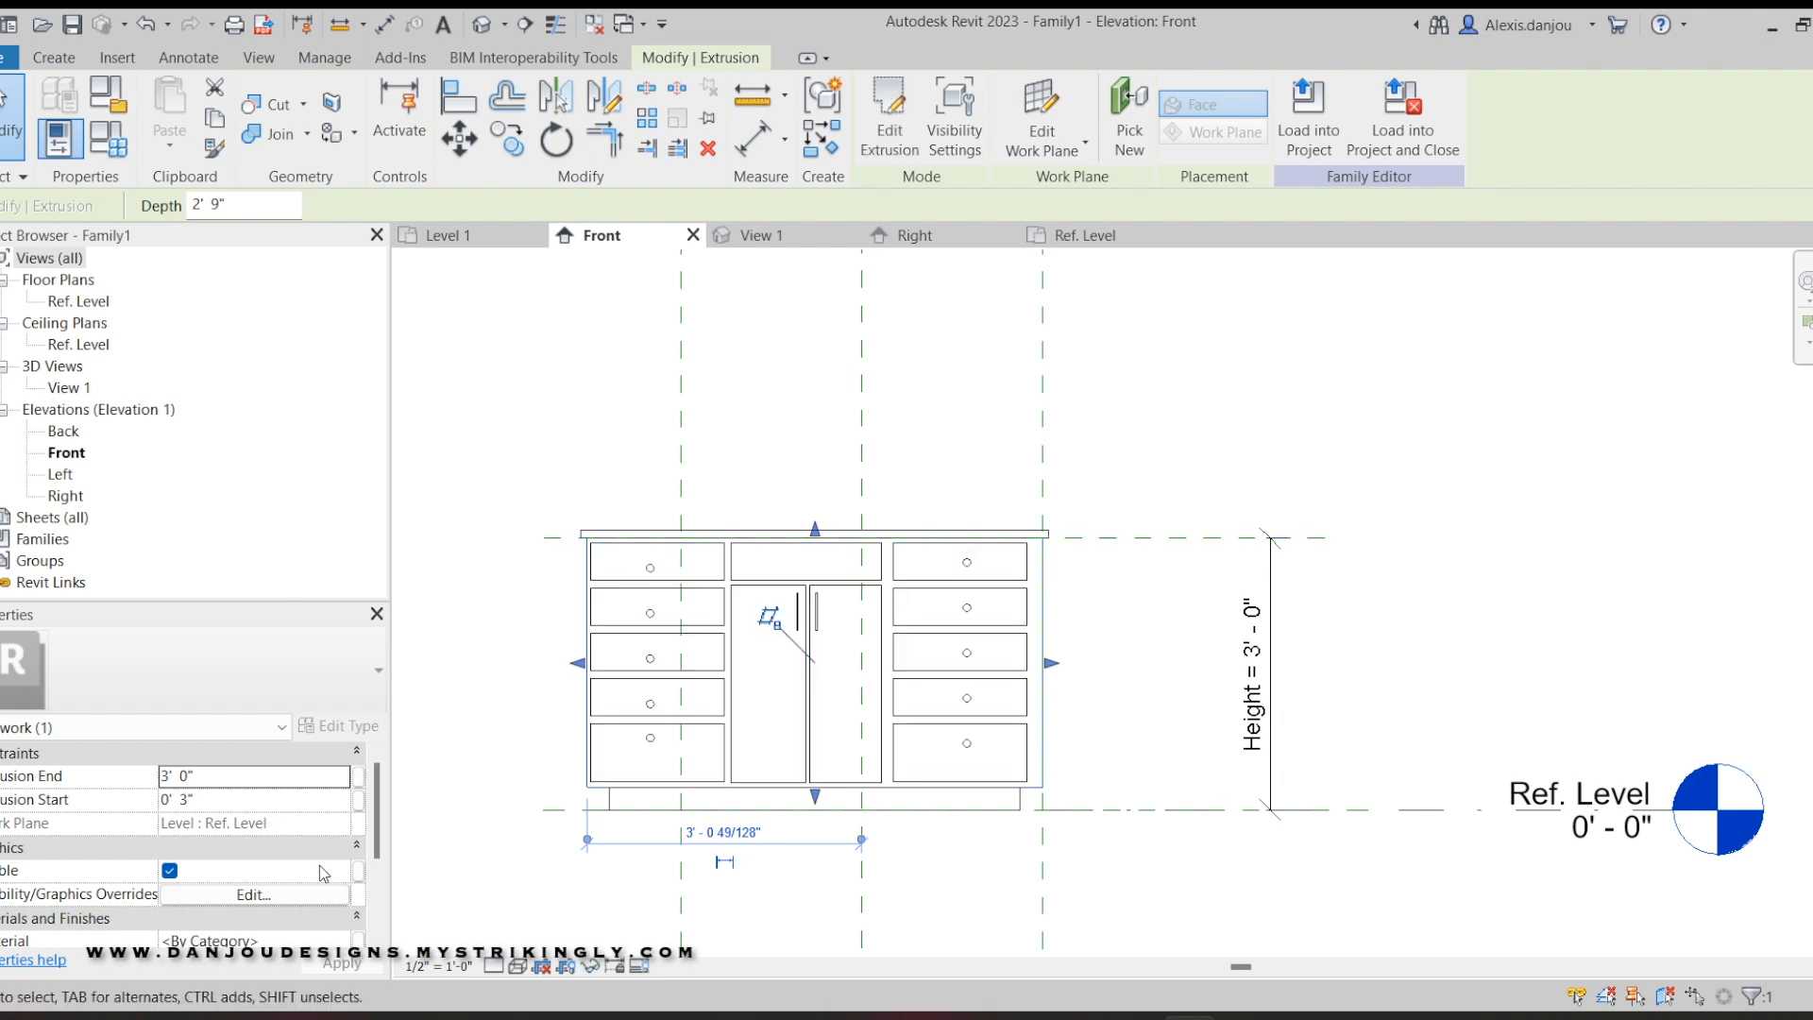
{"action": "left_click_drag", "start_coordinate": [379, 841], "coordinate": [379, 860]}
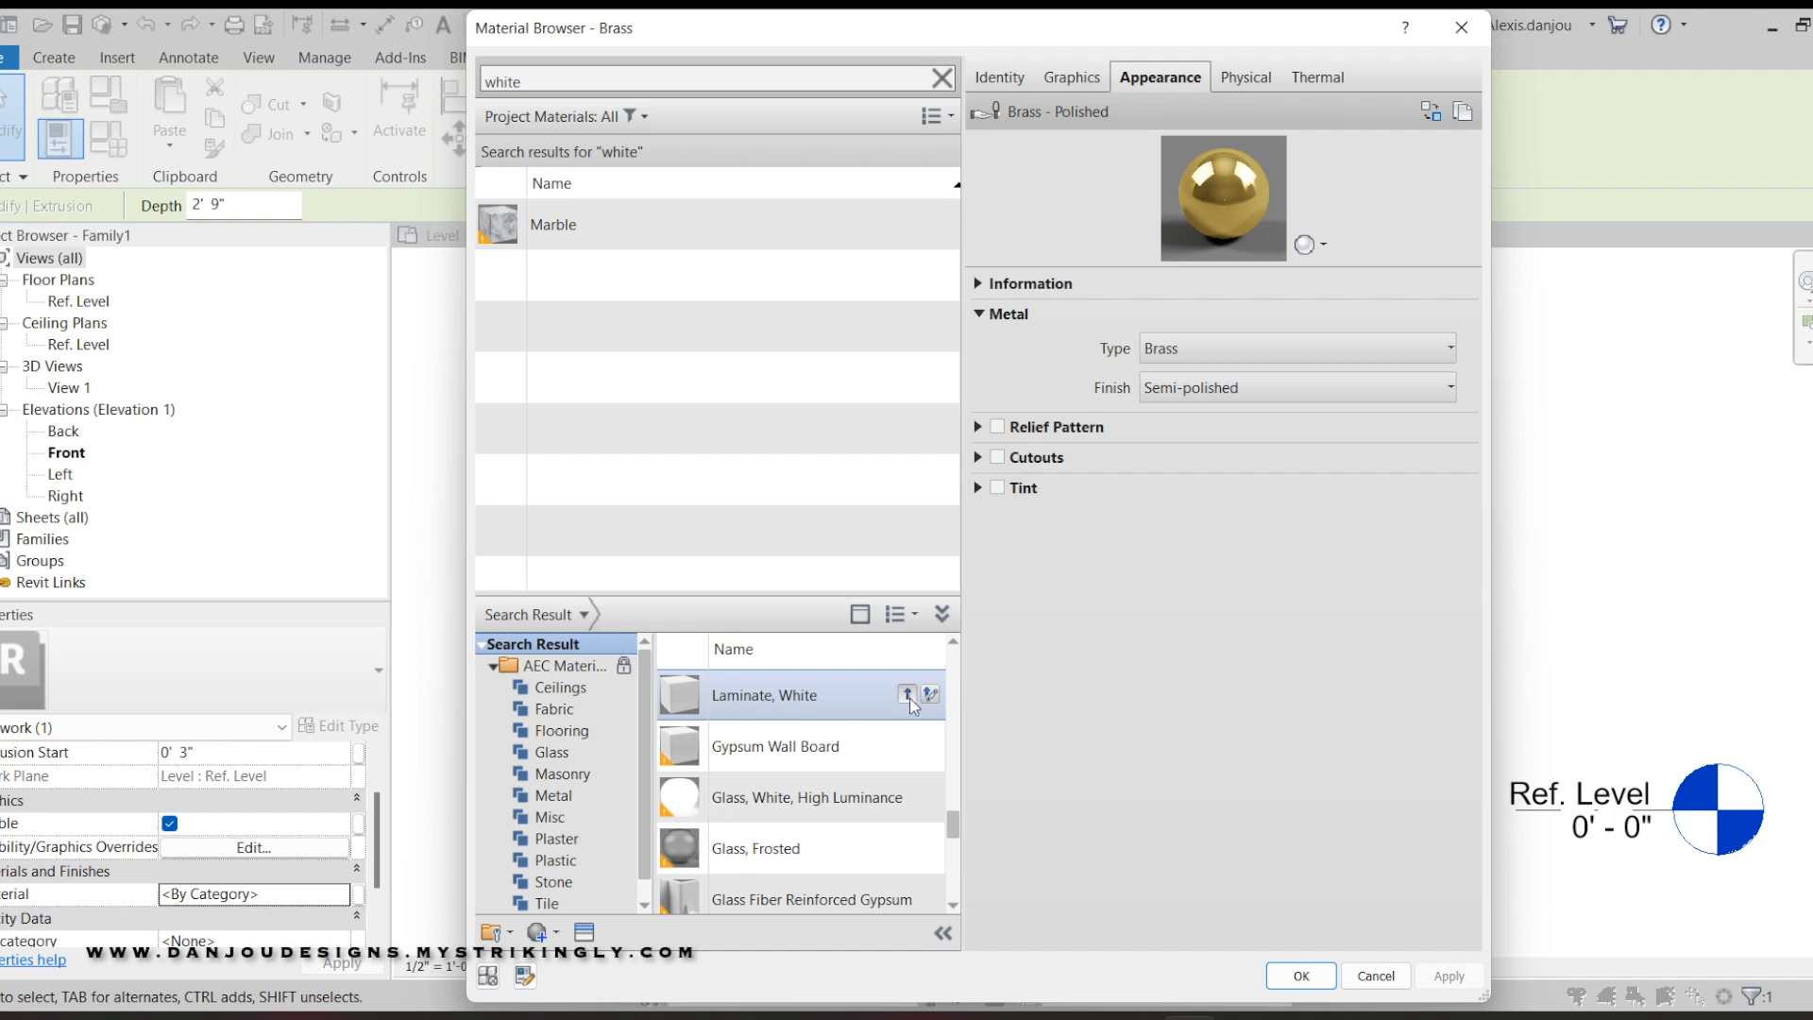
{"action": "left_click", "coordinate": [907, 696]}
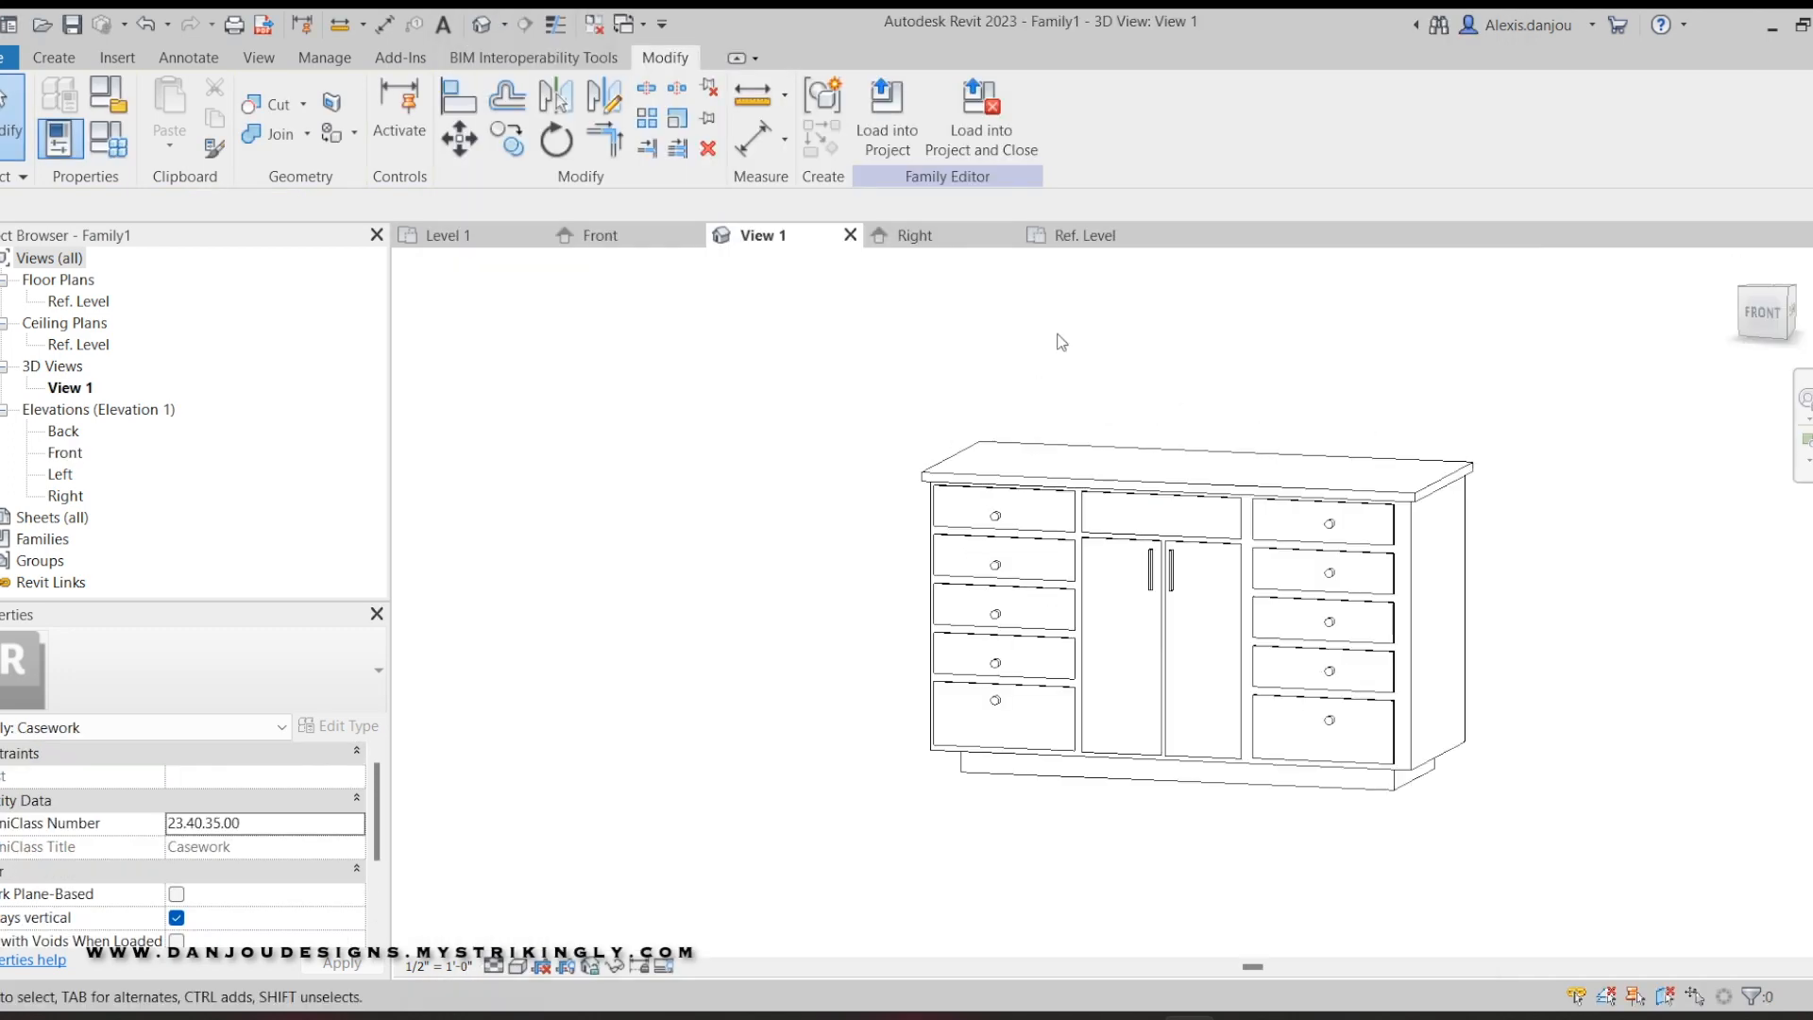
Set the 3D view's visual style to Realistic and inspect the casework's materials from several angles.
{"action": "left_click", "coordinate": [517, 965]}
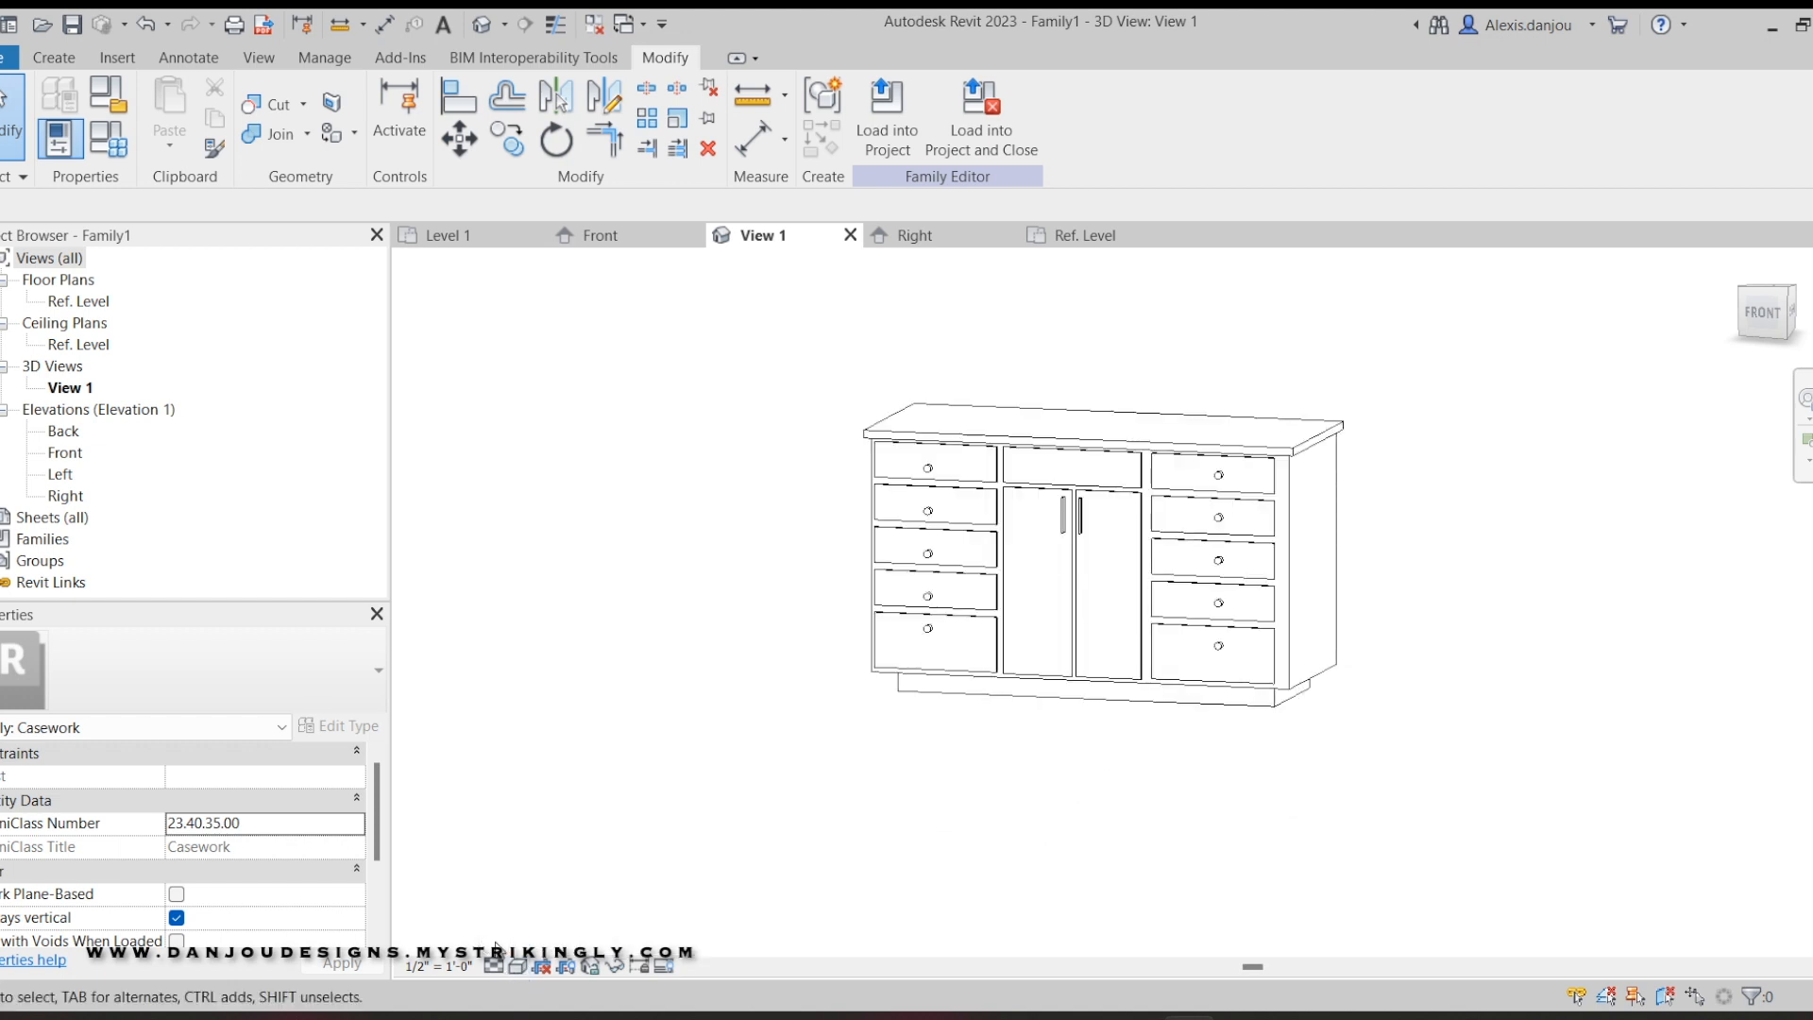
{"action": "left_click", "coordinate": [518, 967]}
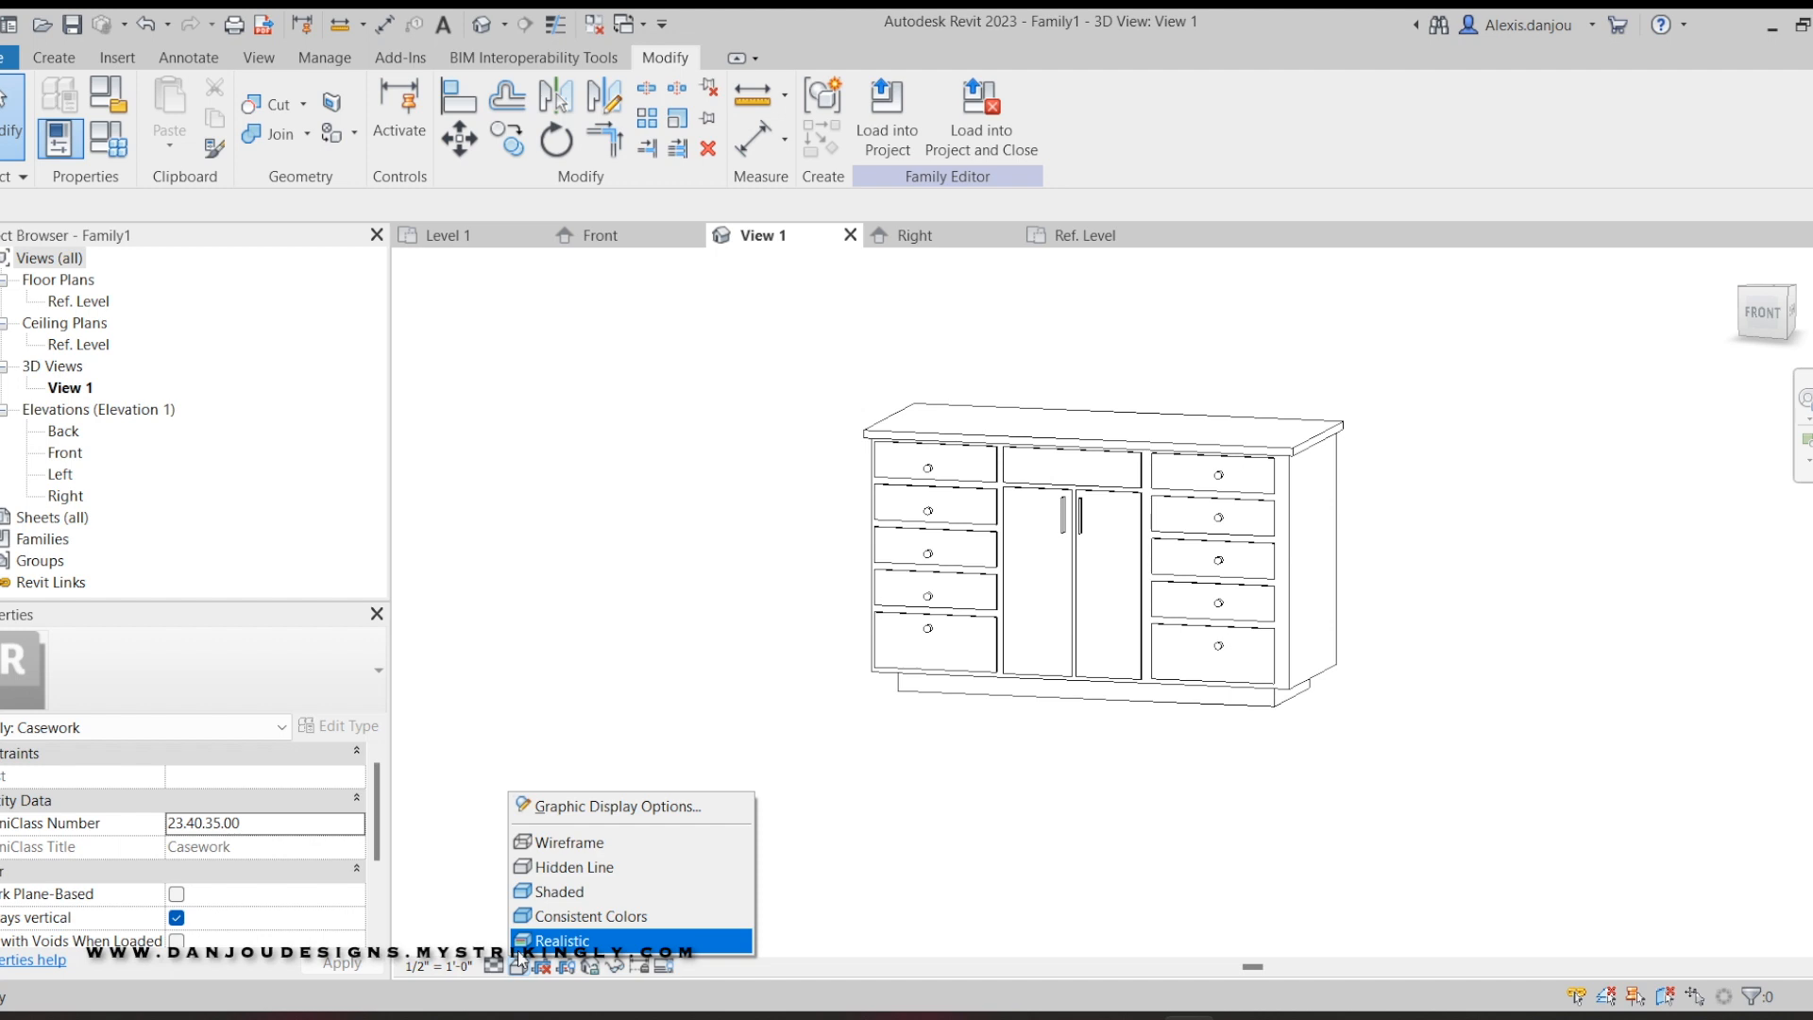
{"action": "left_click", "coordinate": [595, 942]}
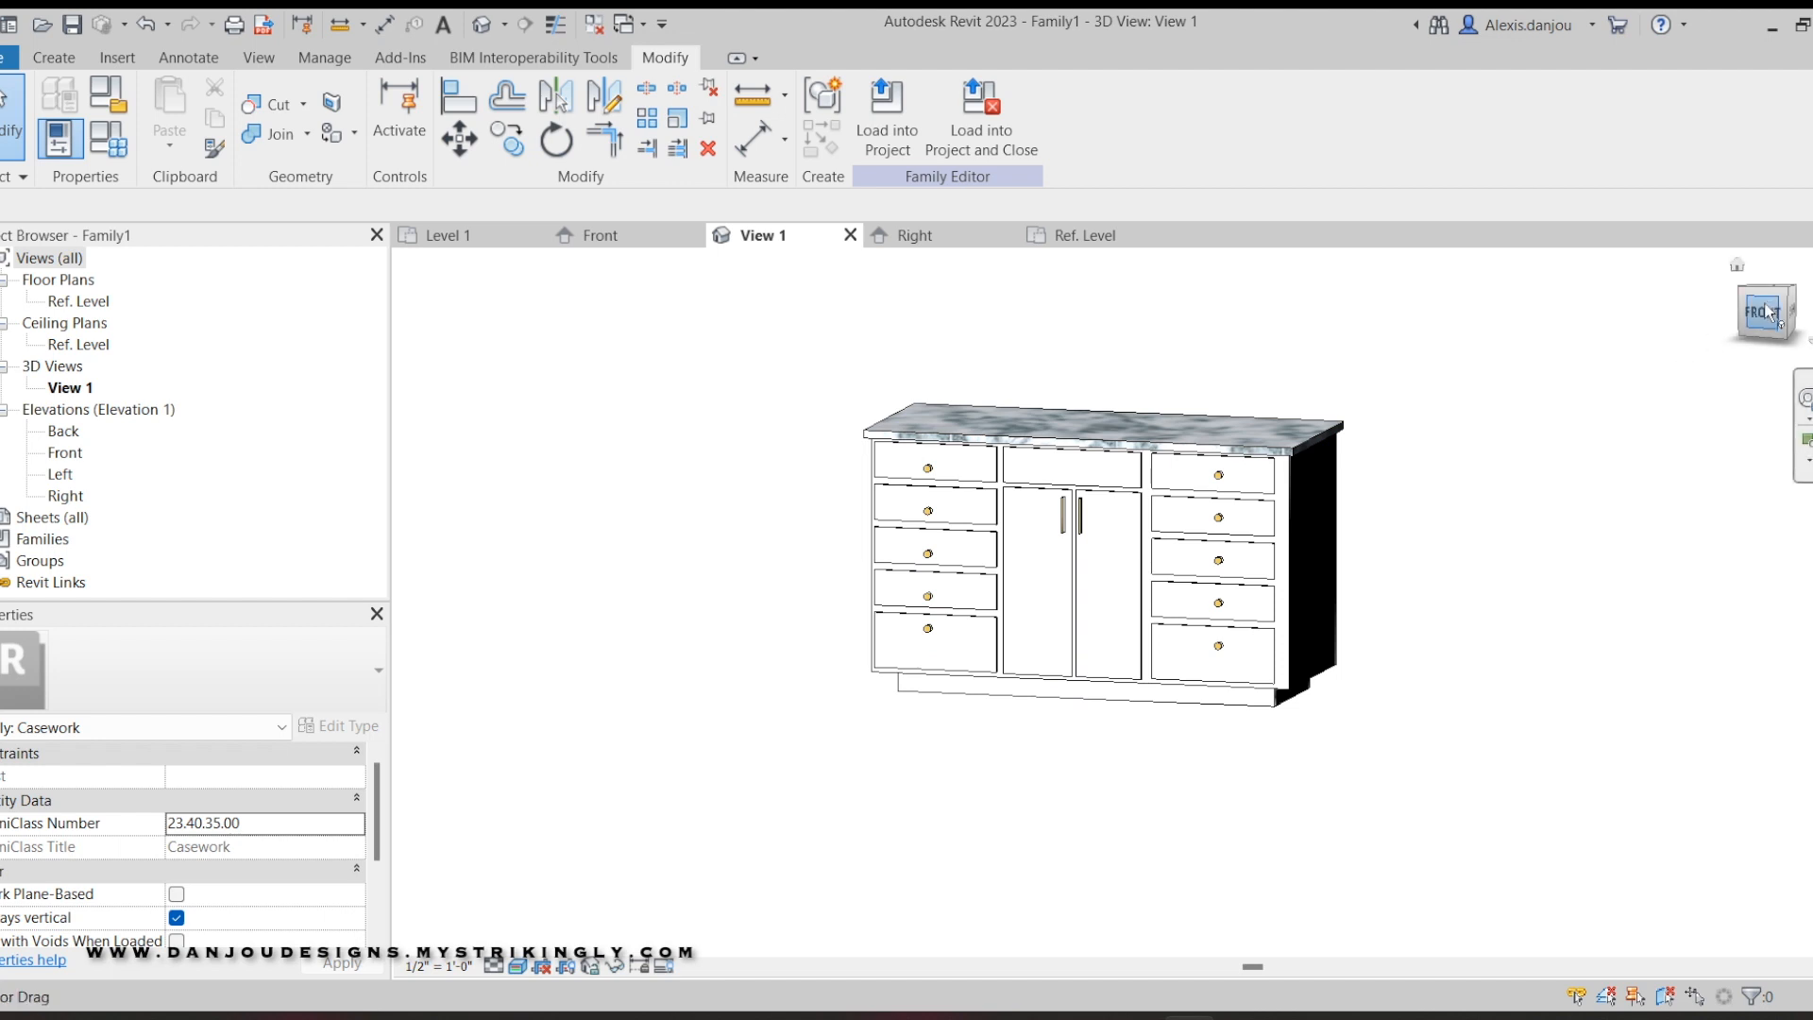
{"action": "mouse_move", "coordinate": [1764, 318]}
{"action": "left_mouse_down"}
{"action": "mouse_move", "coordinate": [1627, 384]}
{"action": "mouse_move", "coordinate": [1487, 392]}
{"action": "mouse_move", "coordinate": [1284, 338]}
{"action": "mouse_move", "coordinate": [1171, 354]}
{"action": "mouse_move", "coordinate": [1115, 395]}
{"action": "mouse_move", "coordinate": [1358, 468]}
{"action": "mouse_move", "coordinate": [1611, 405]}
{"action": "mouse_move", "coordinate": [1758, 313]}
{"action": "left_mouse_up"}
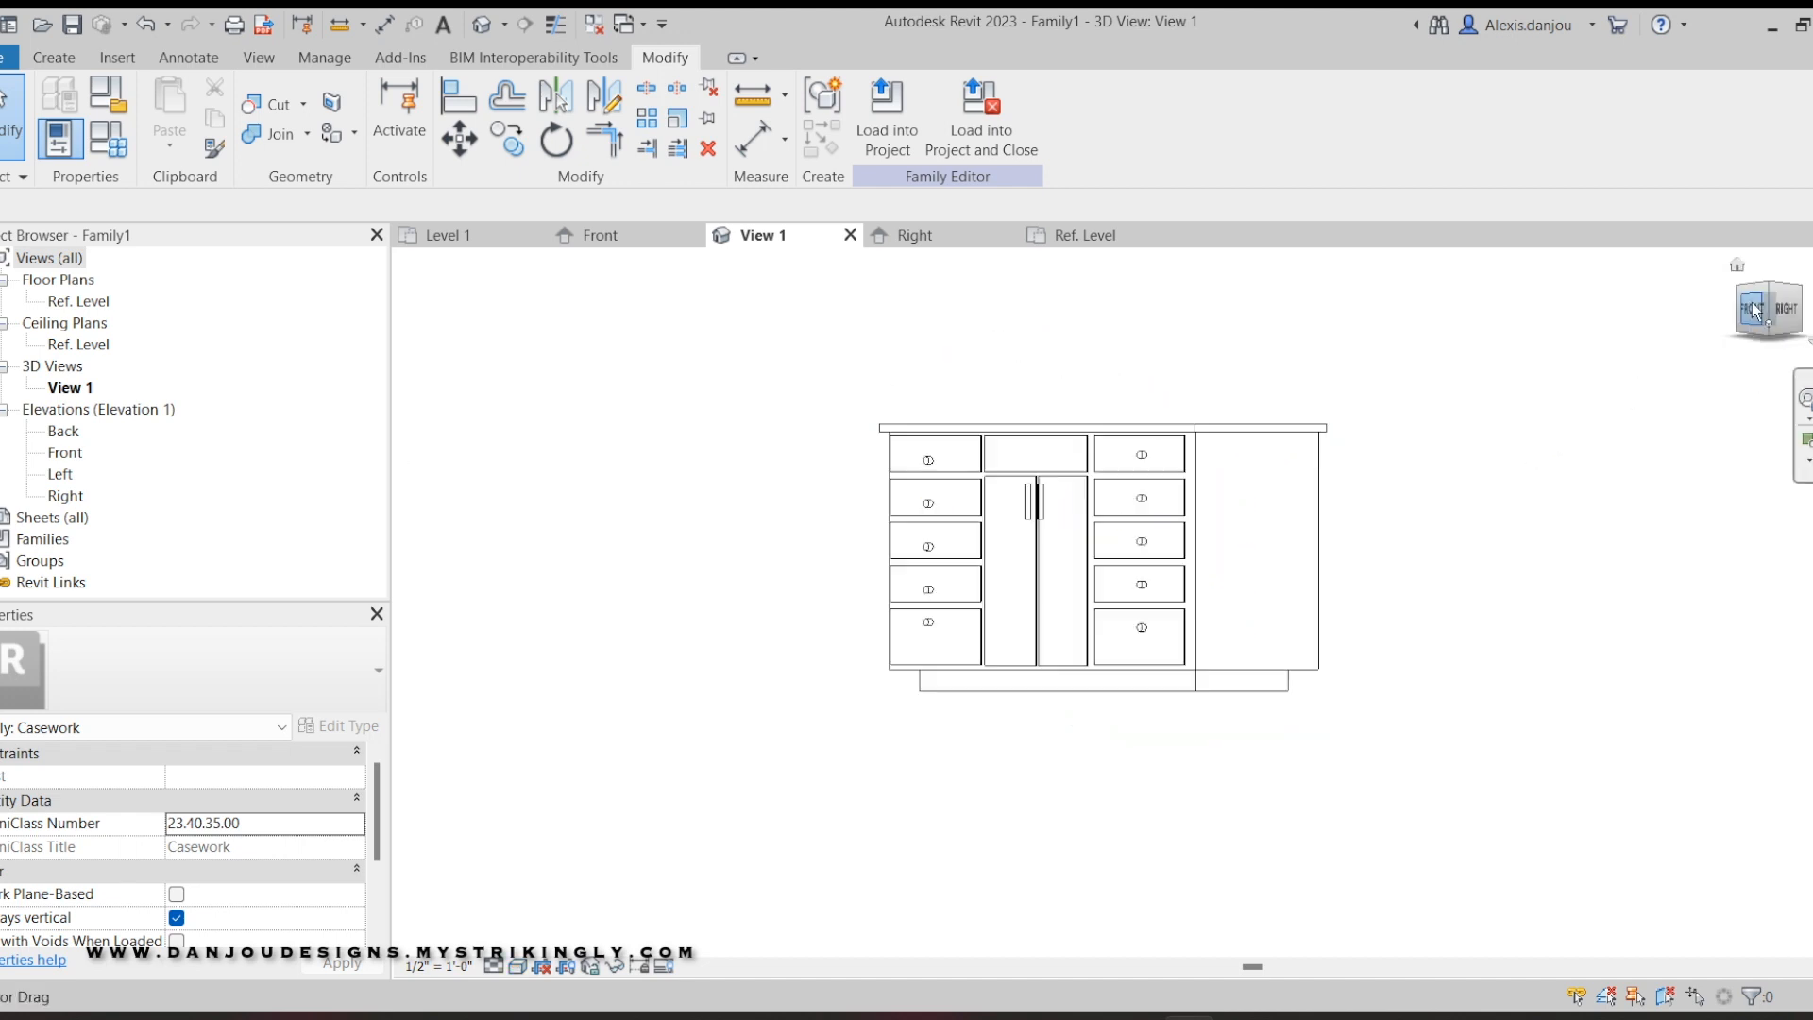
{"action": "left_click_drag", "start_coordinate": [1758, 311], "coordinate": [414, 388]}
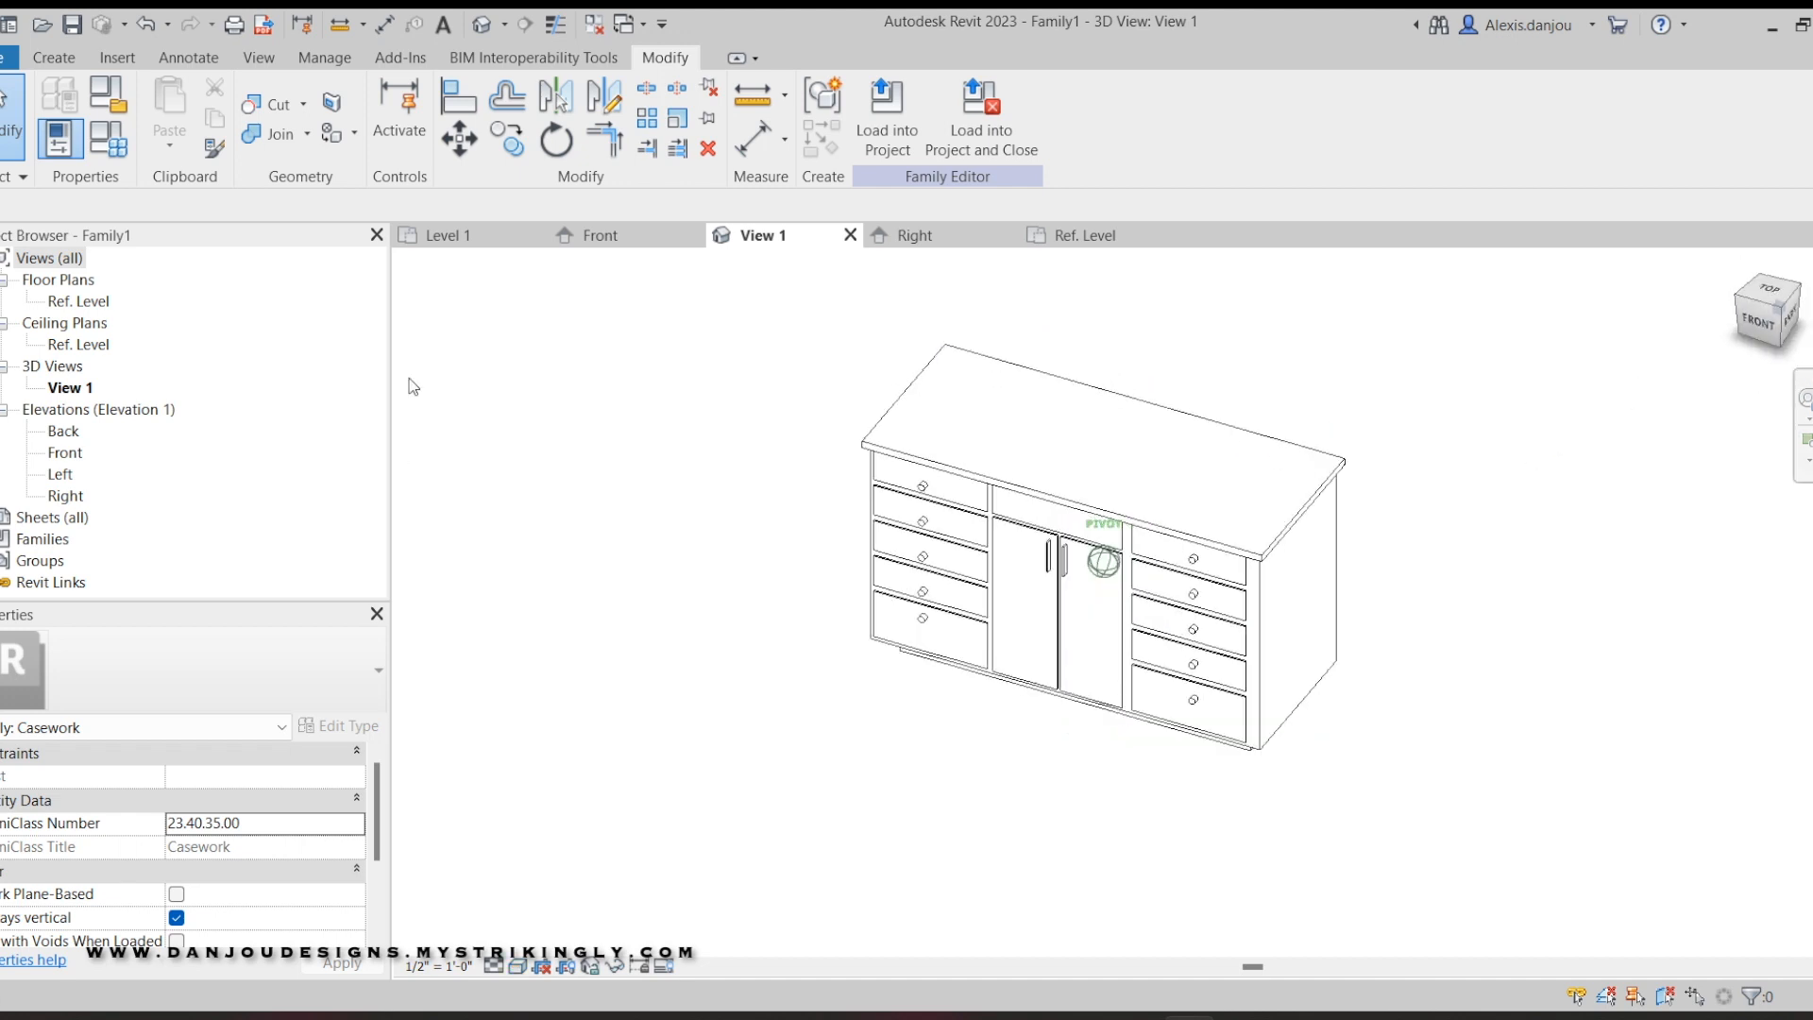
Load the casework family into the project, close it without saving, and place one instance rotated 180 degrees inside the Level 1 room.
{"action": "left_click", "coordinate": [979, 137]}
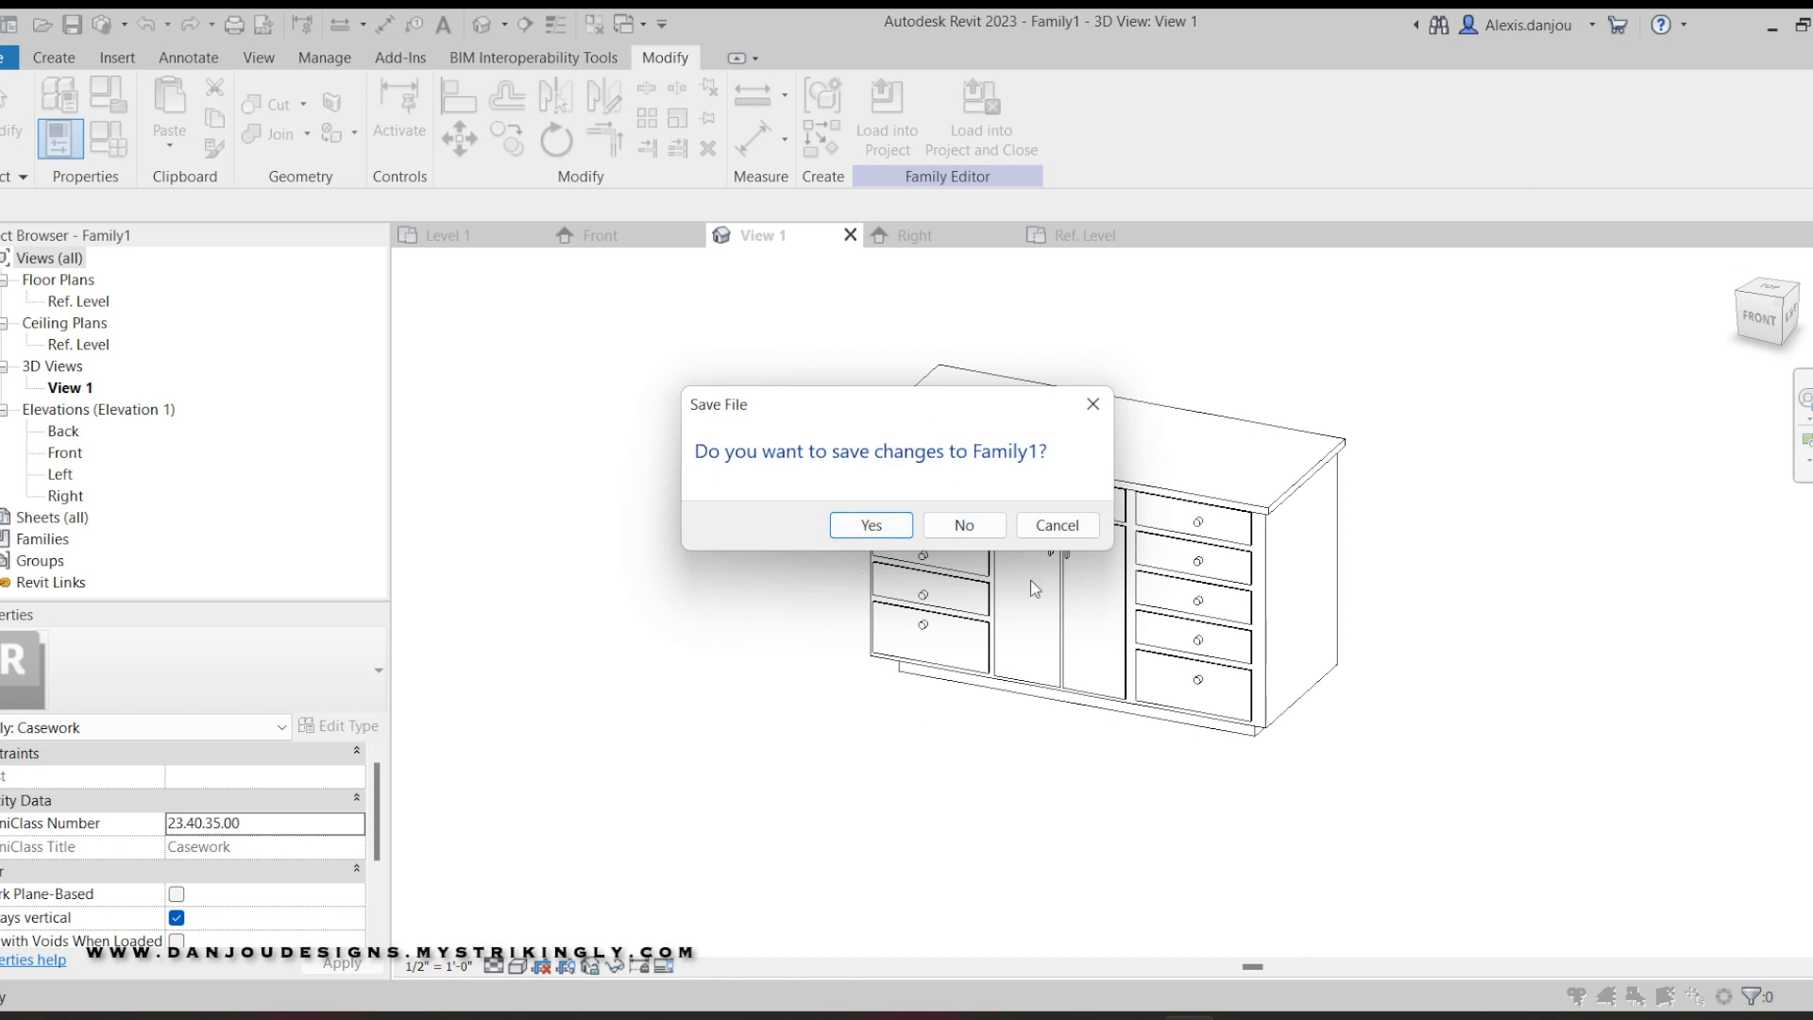
{"action": "left_click", "coordinate": [983, 526]}
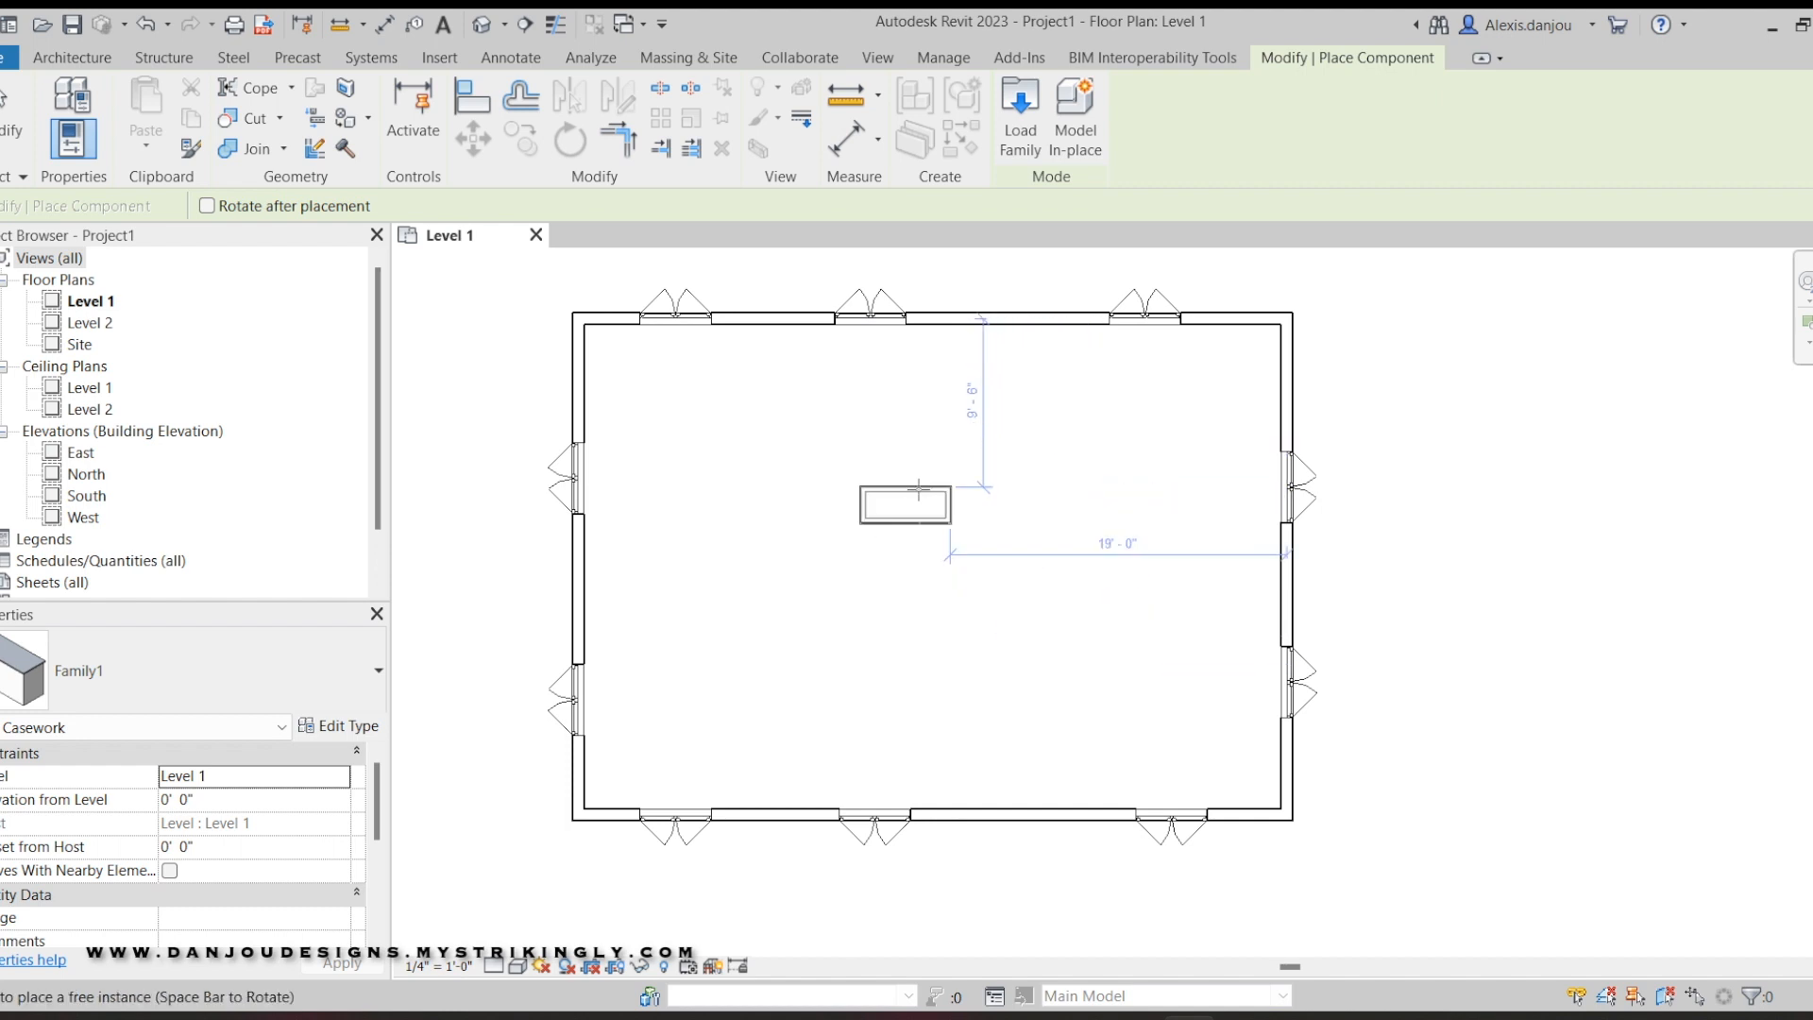
{"action": "scroll", "coordinate": [949, 501], "scroll_direction": "up", "scroll_amount": 5}
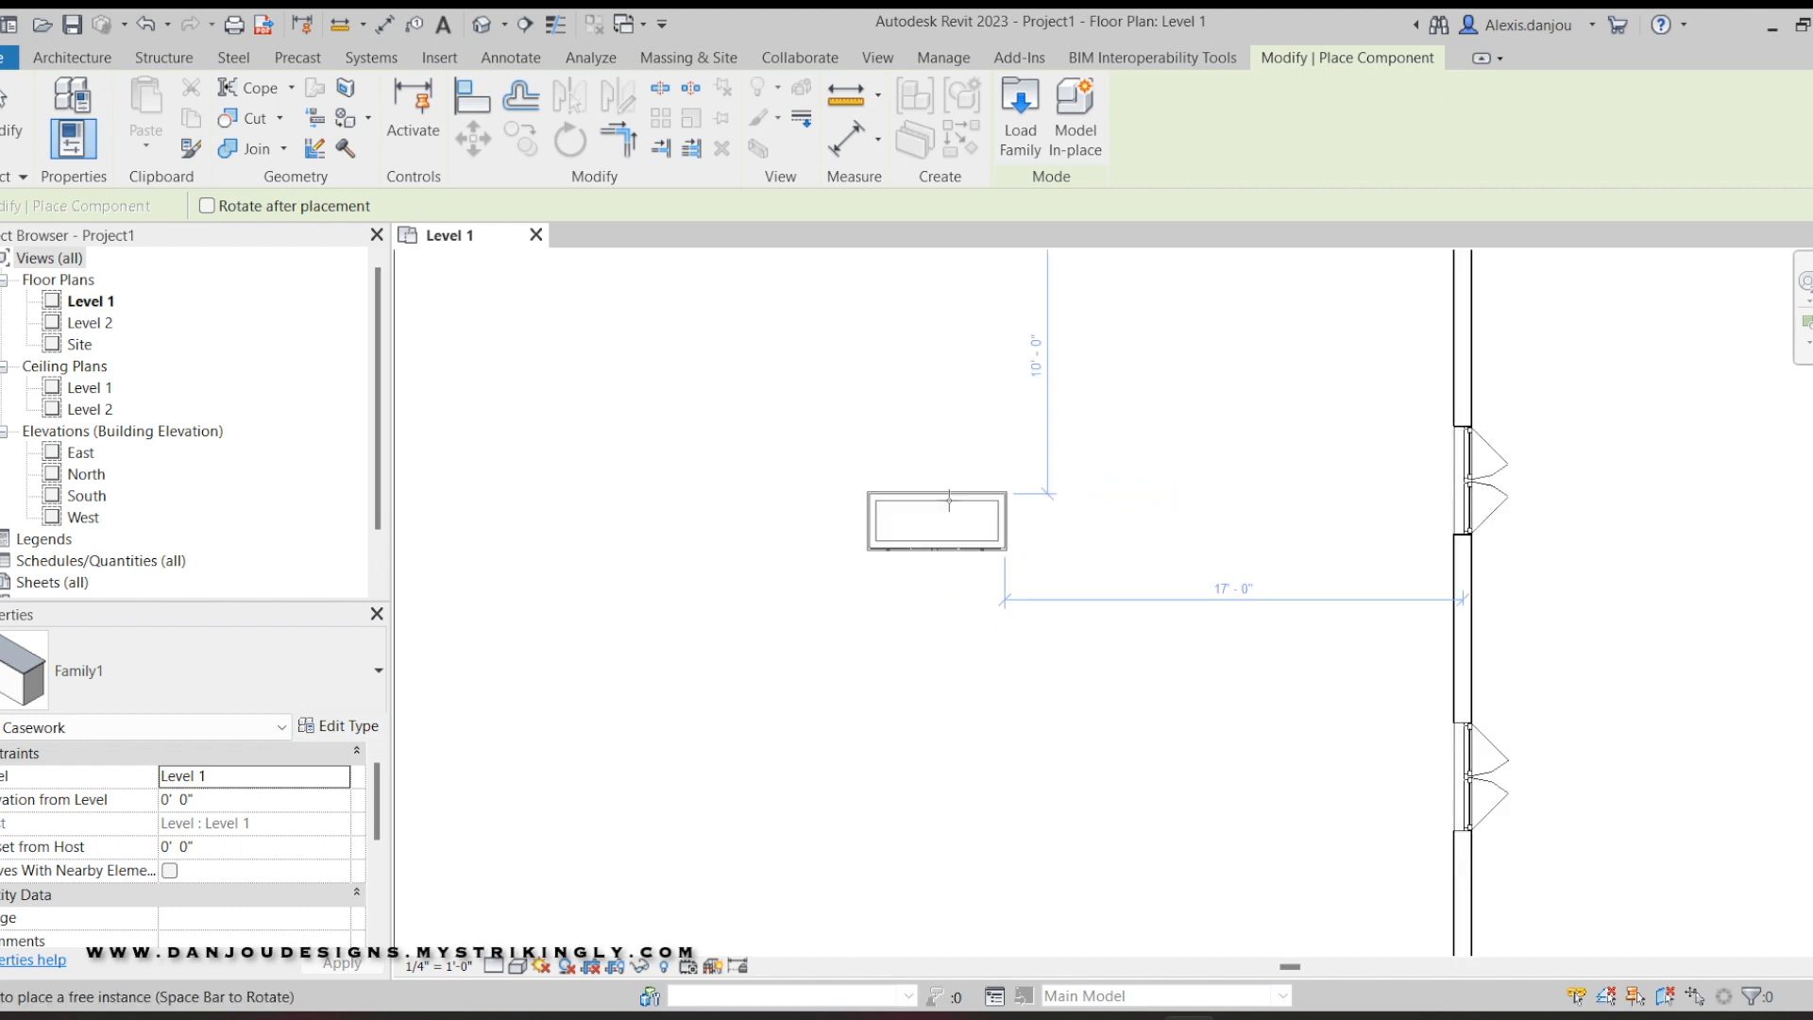
{"action": "key", "text": "space"}
{"action": "key", "text": "space"}
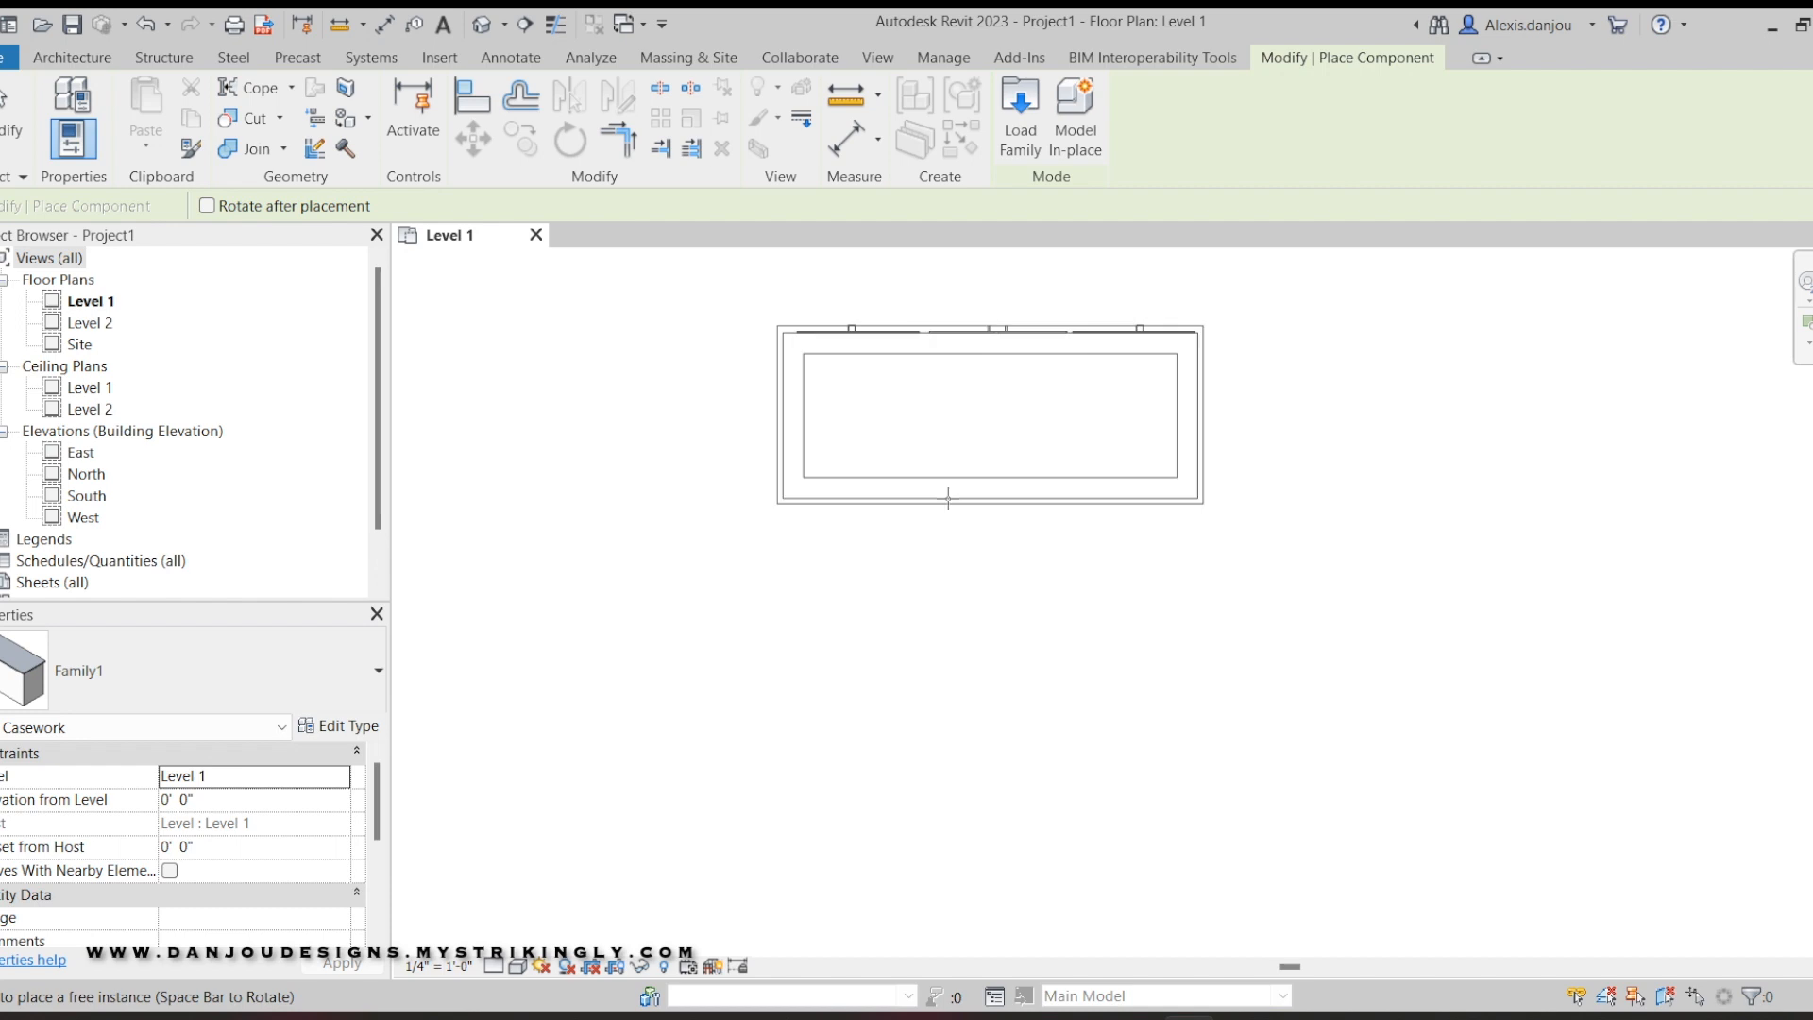
{"action": "scroll", "coordinate": [953, 500], "scroll_direction": "down", "scroll_amount": 5}
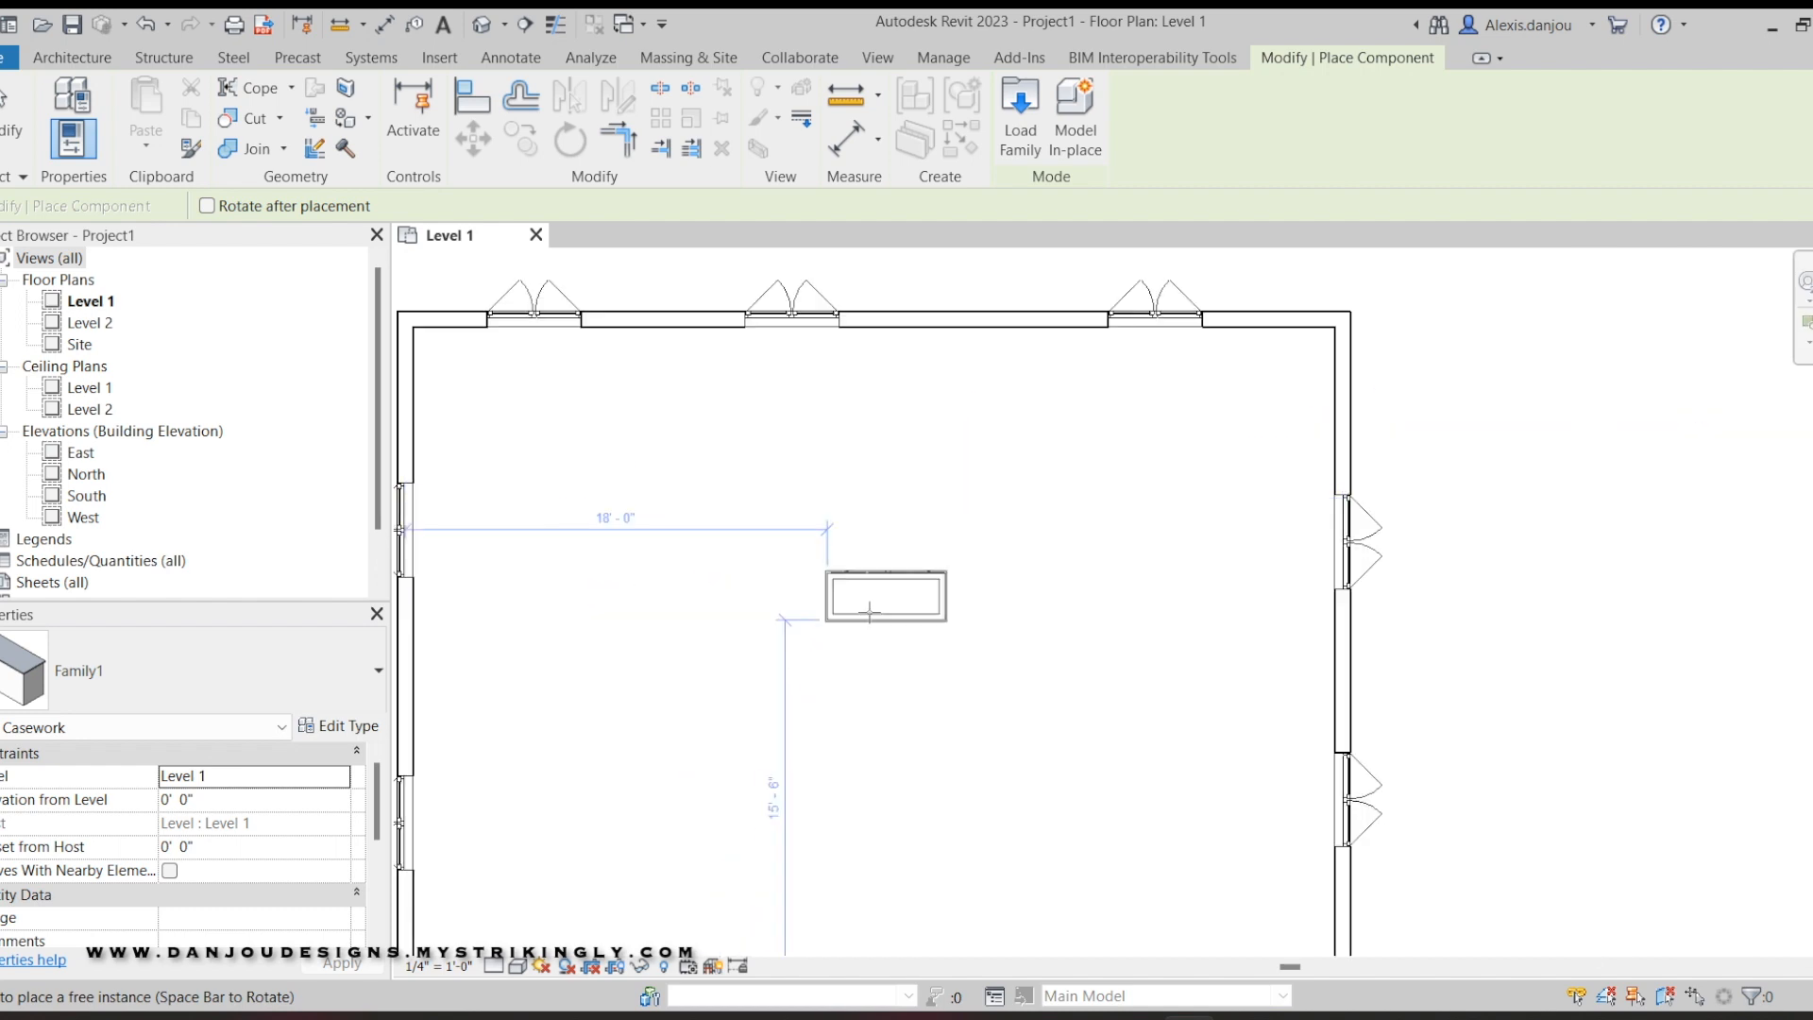
{"action": "left_click", "coordinate": [857, 582]}
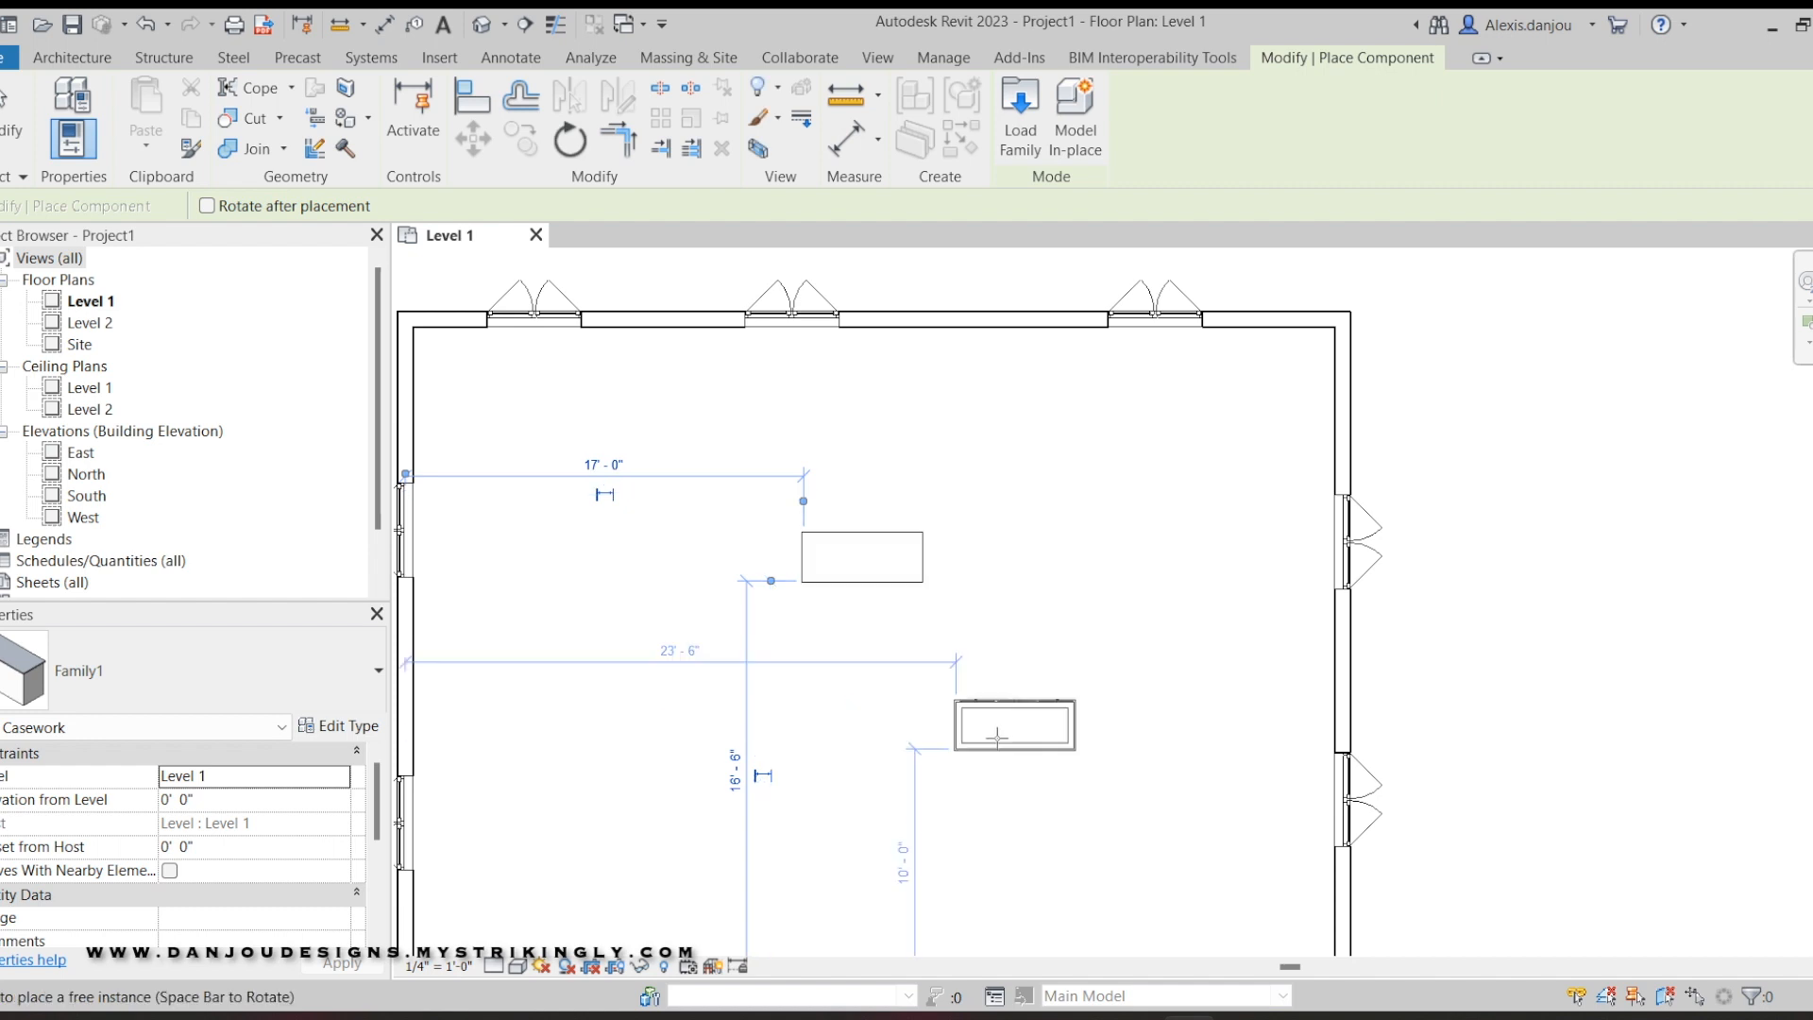
{"action": "key", "text": "Escape"}
{"action": "scroll", "coordinate": [930, 537], "scroll_direction": "up", "scroll_amount": 3}
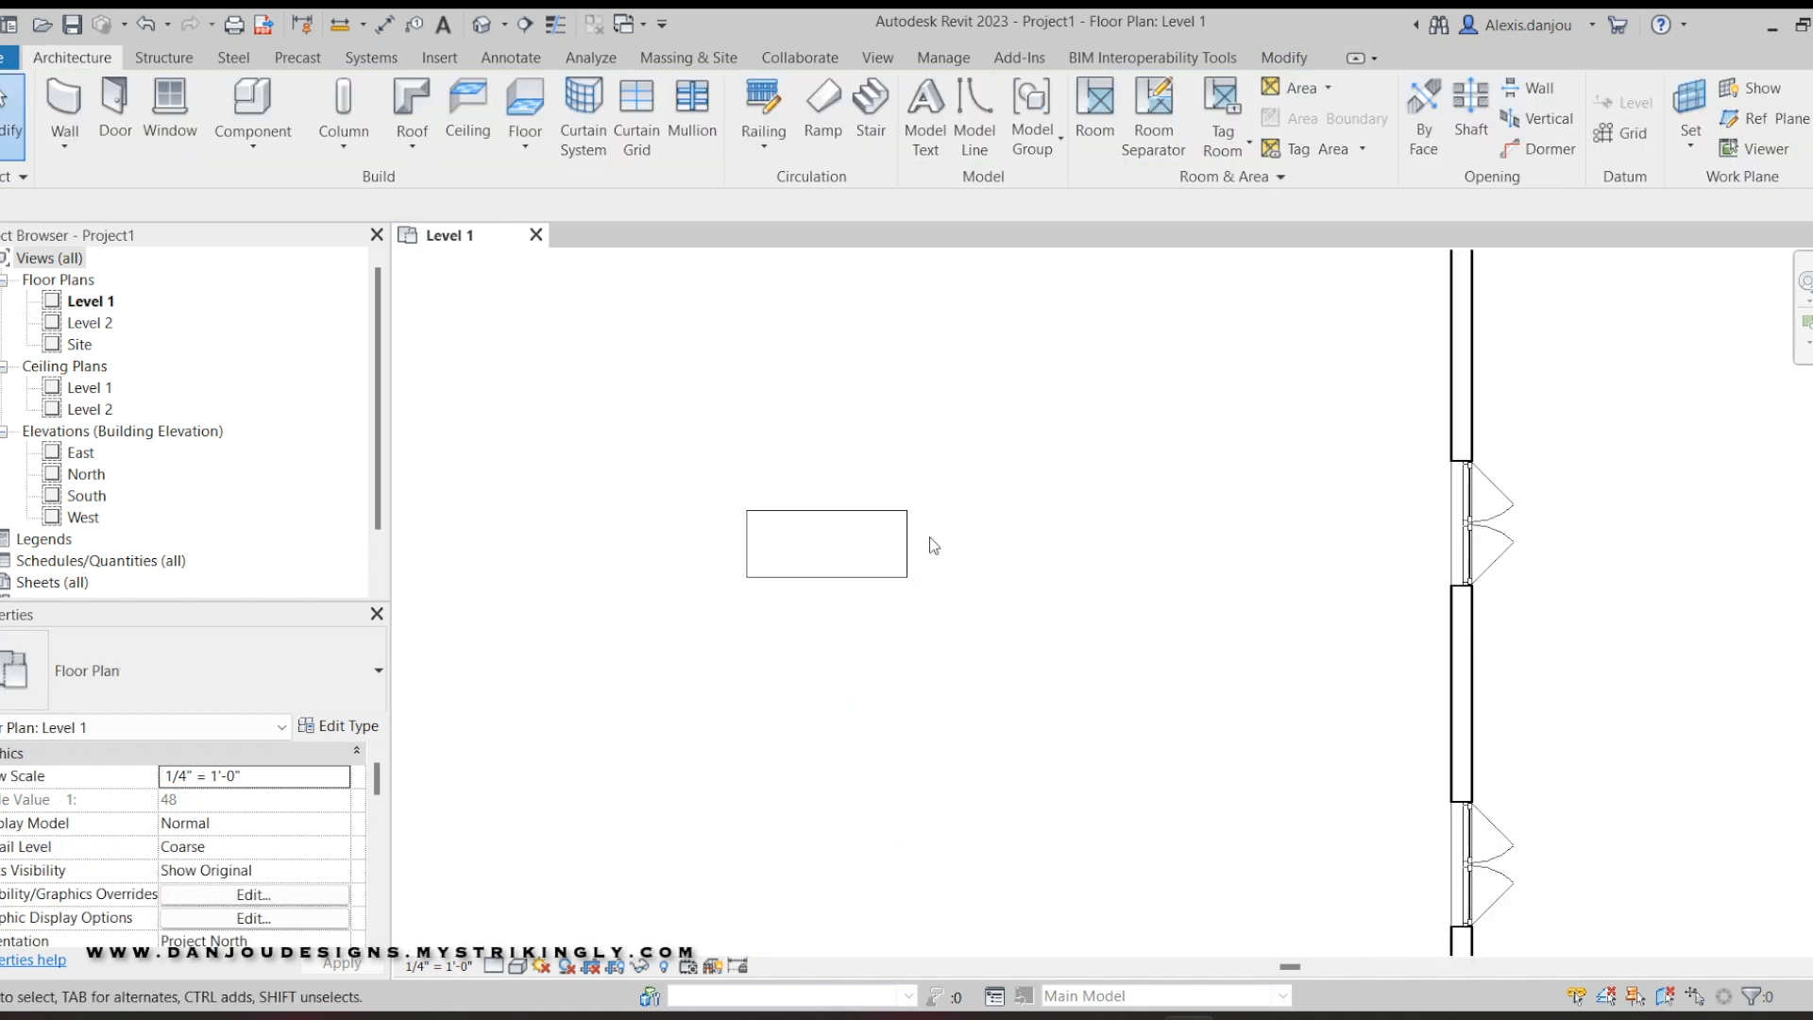
{"action": "scroll", "coordinate": [782, 533], "scroll_direction": "down", "scroll_amount": 4}
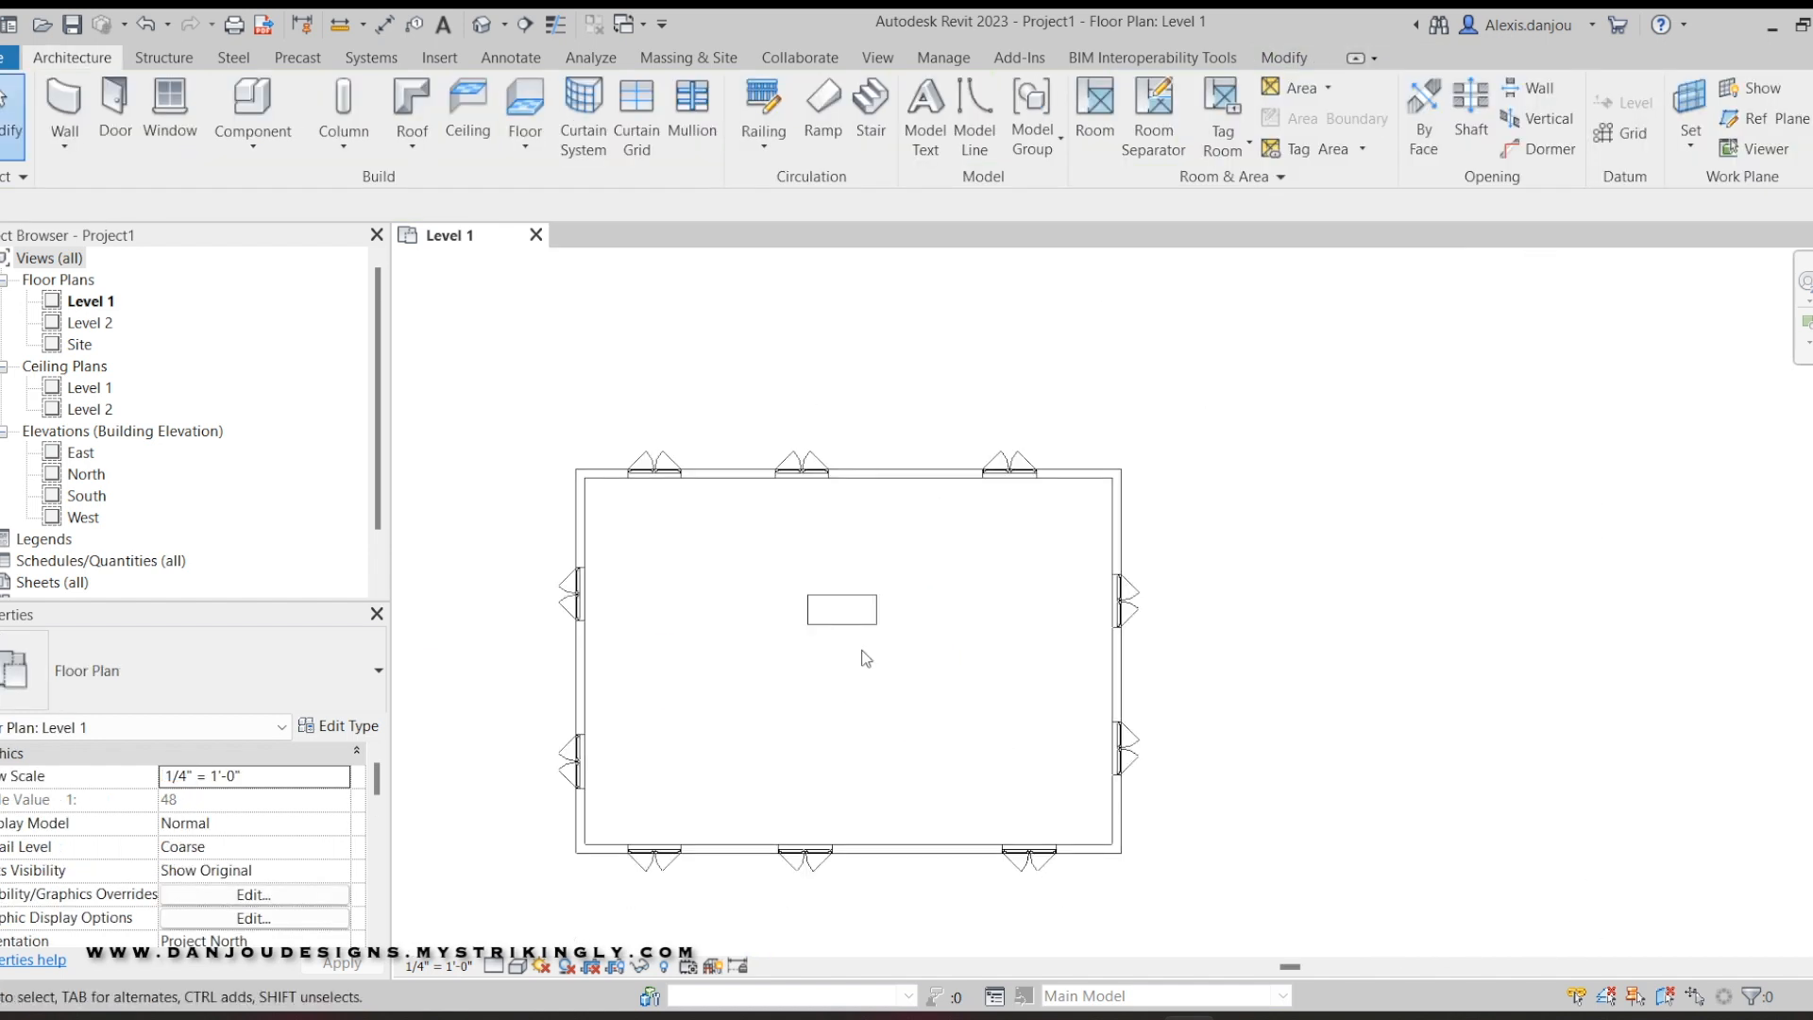
{"action": "scroll", "coordinate": [905, 633], "scroll_direction": "up", "scroll_amount": 3}
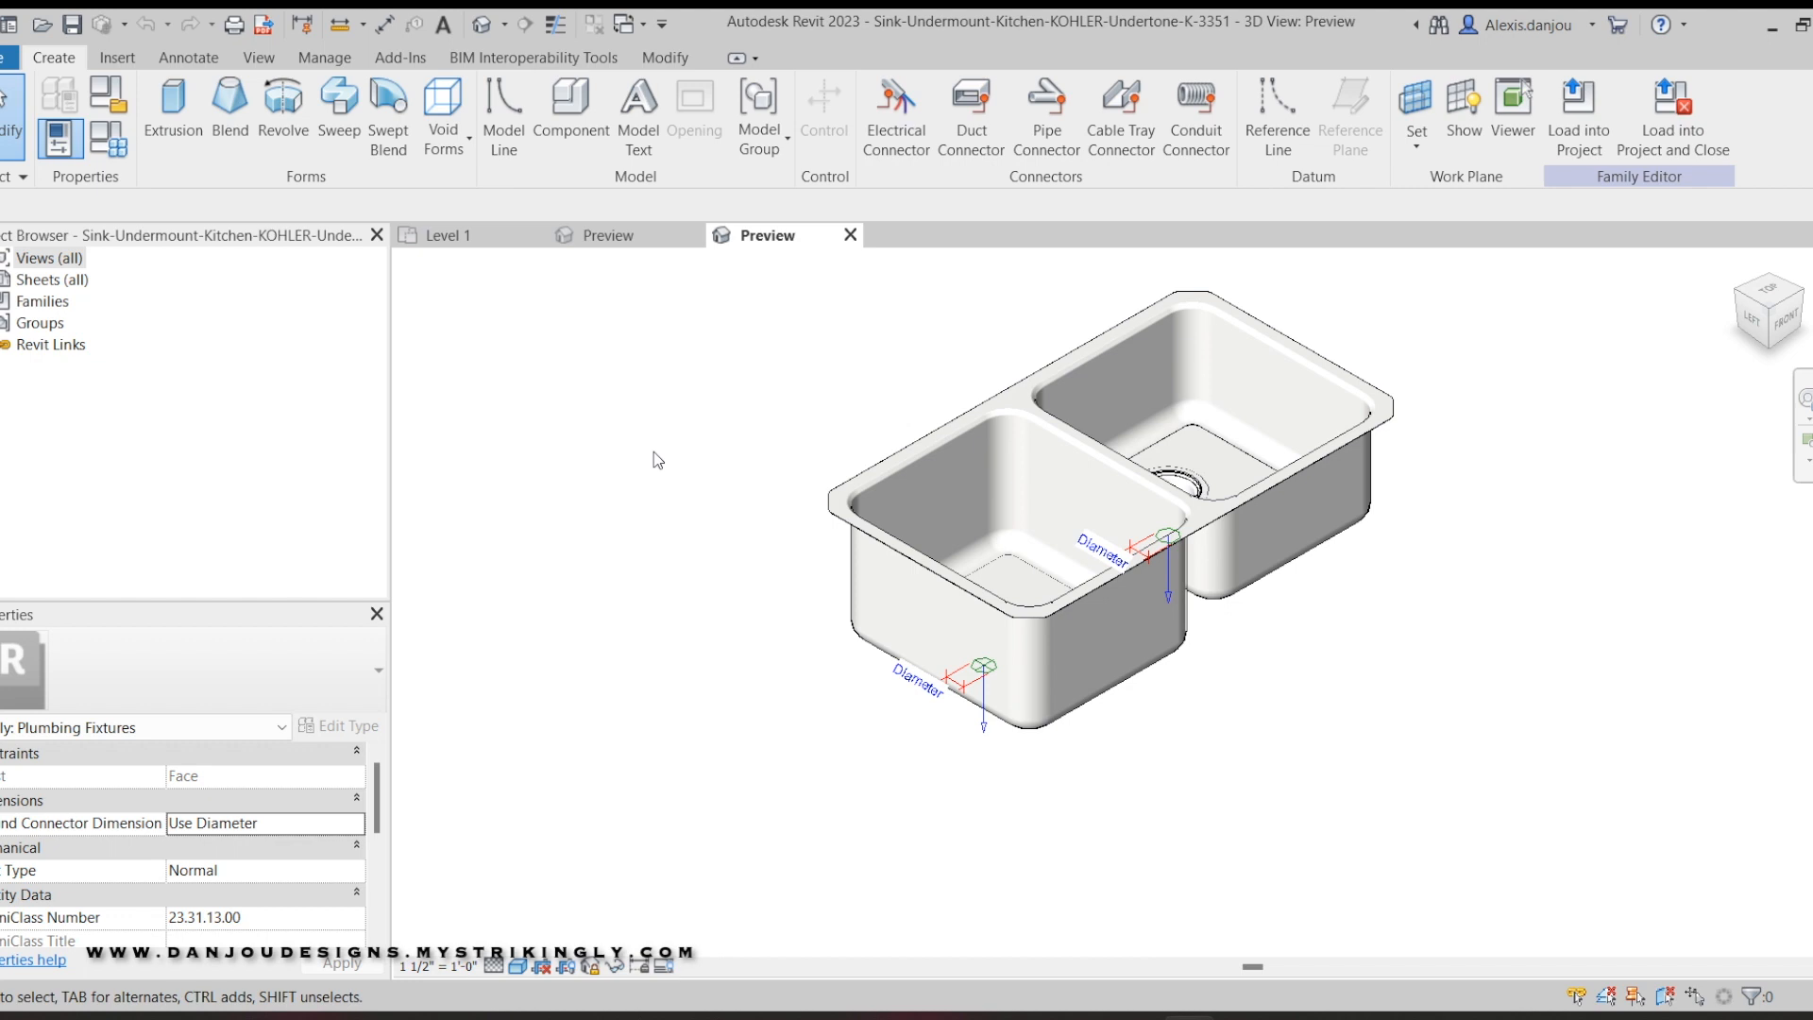
Load the Sink-Undermount-Kitchen-KOHLER-Undertone-K-3351 family into Project1 only, and close the family.
{"action": "scroll", "coordinate": [1416, 680], "scroll_direction": "down", "scroll_amount": 2}
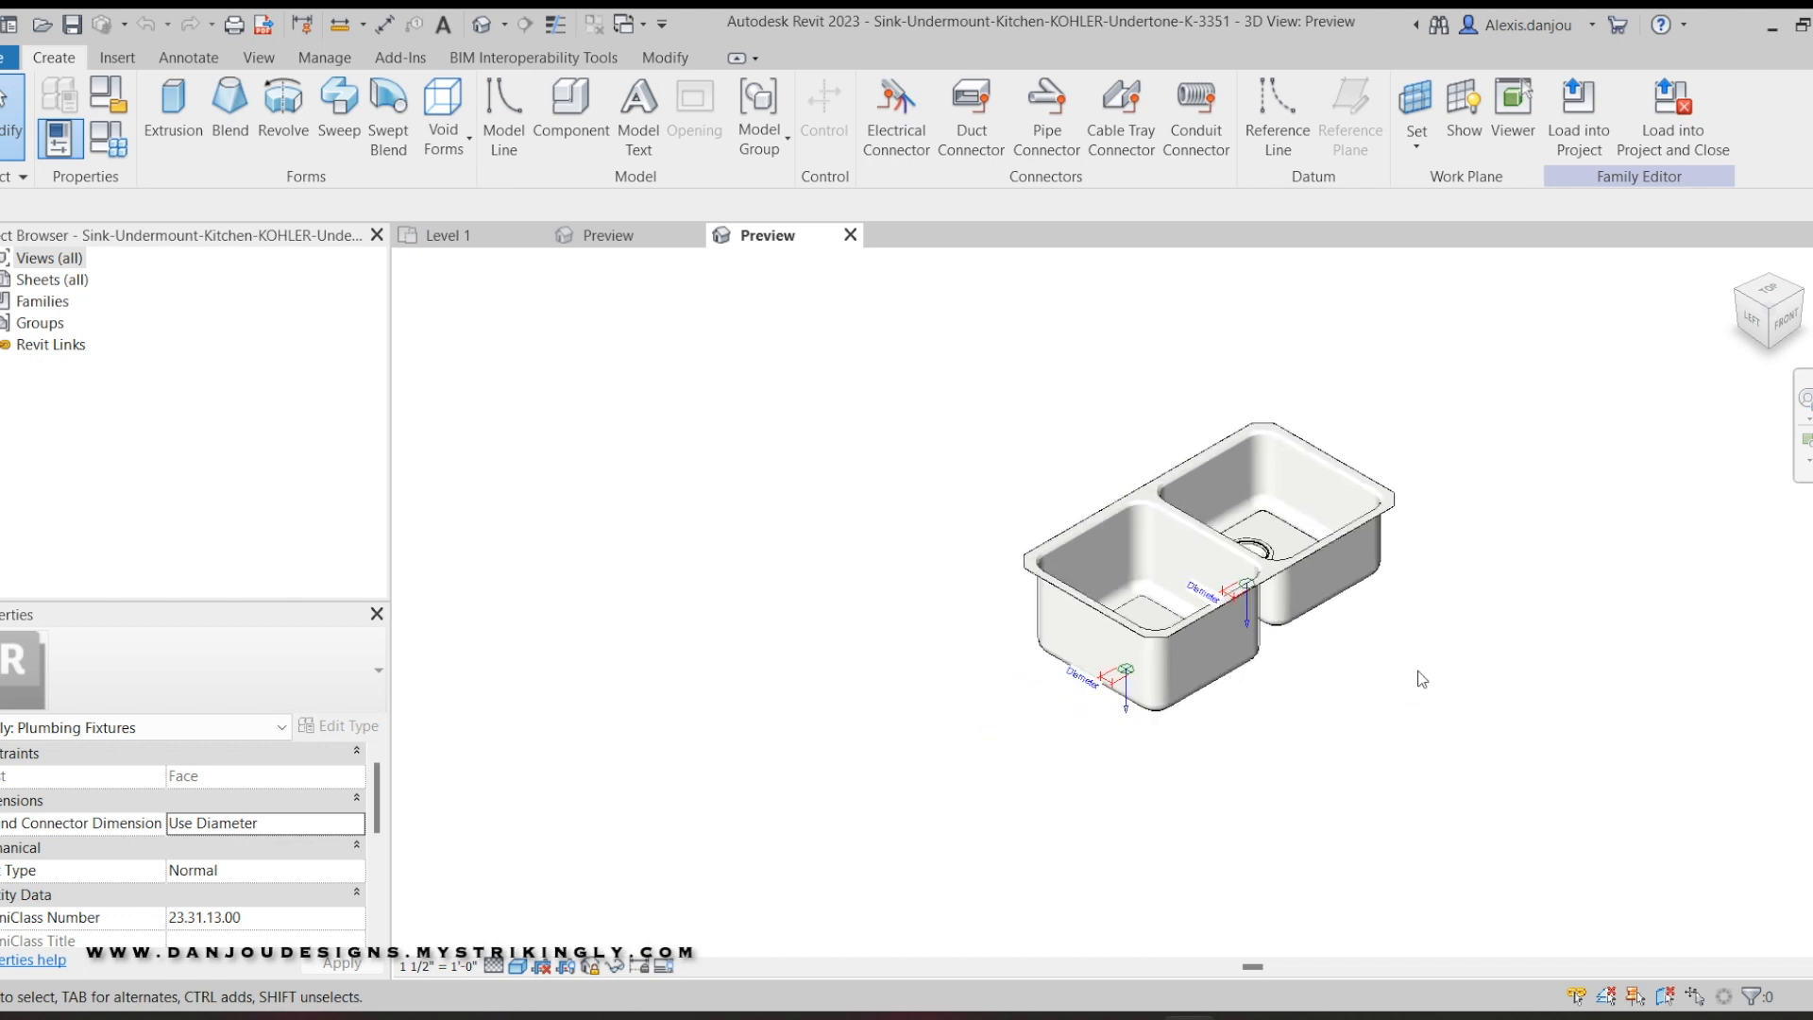
{"action": "middle_click_drag", "start_coordinate": [1446, 416], "coordinate": [1202, 453]}
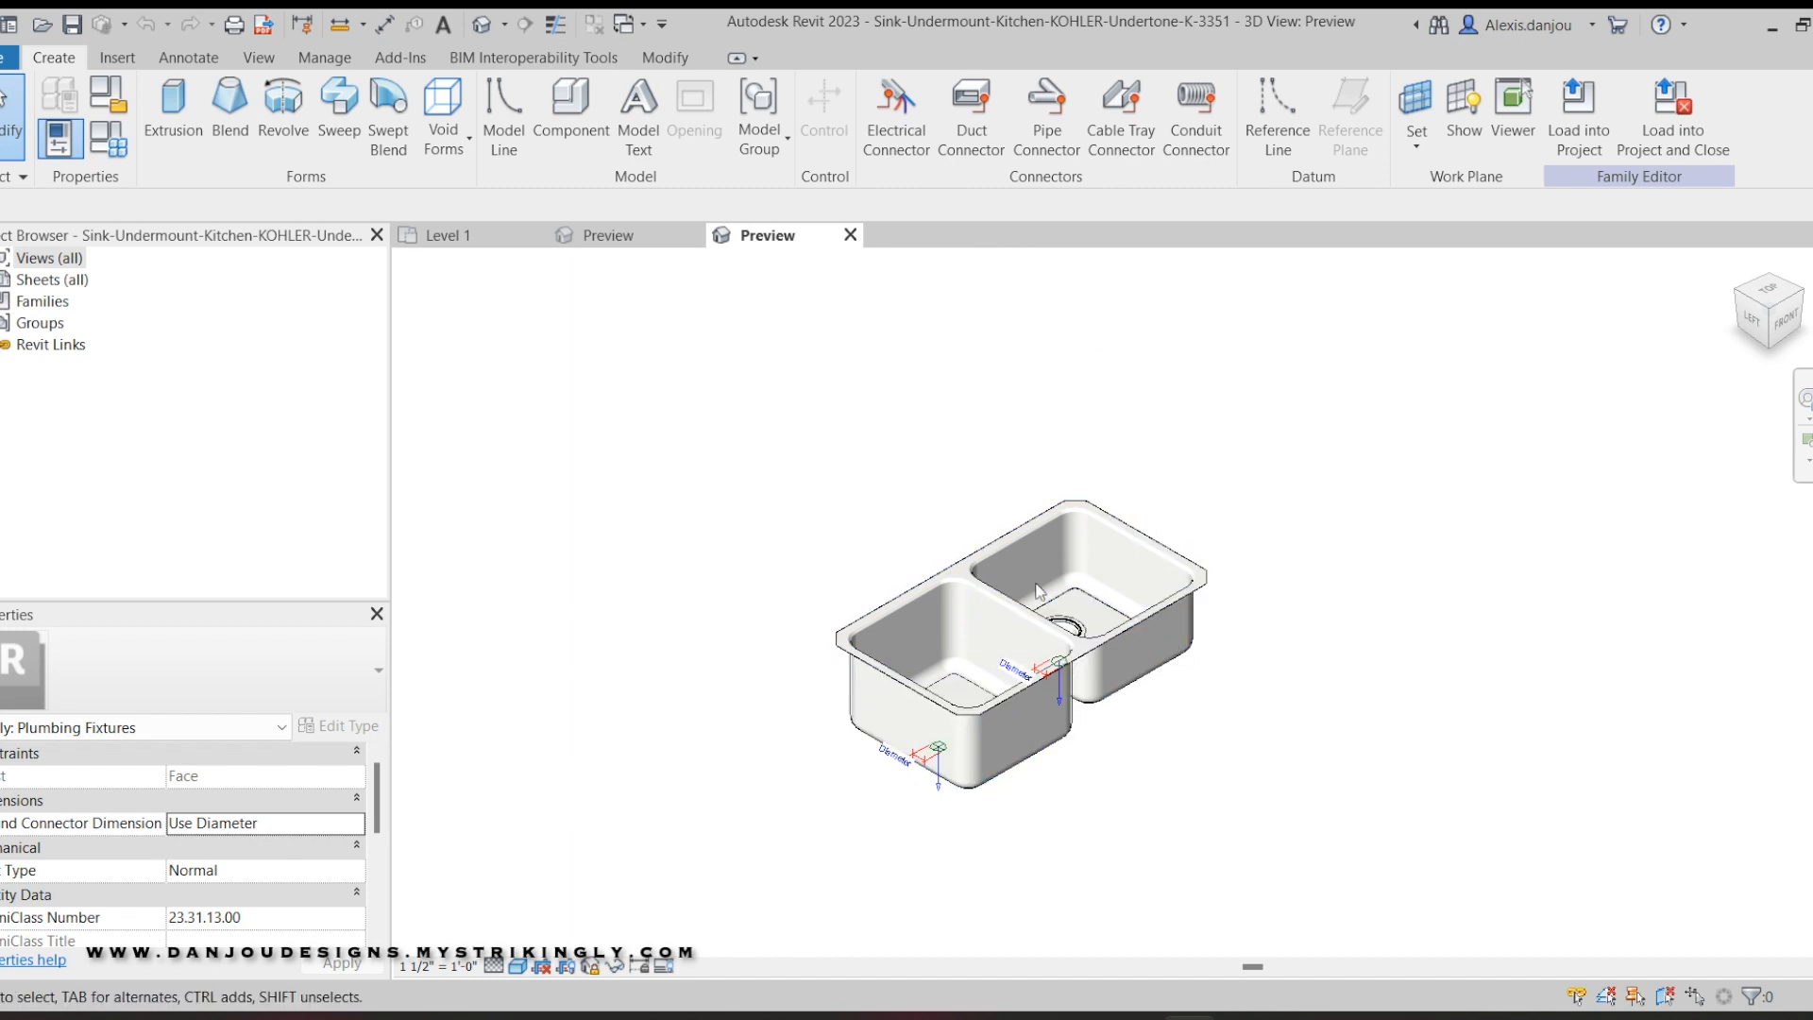
{"action": "left_click", "coordinate": [597, 235]}
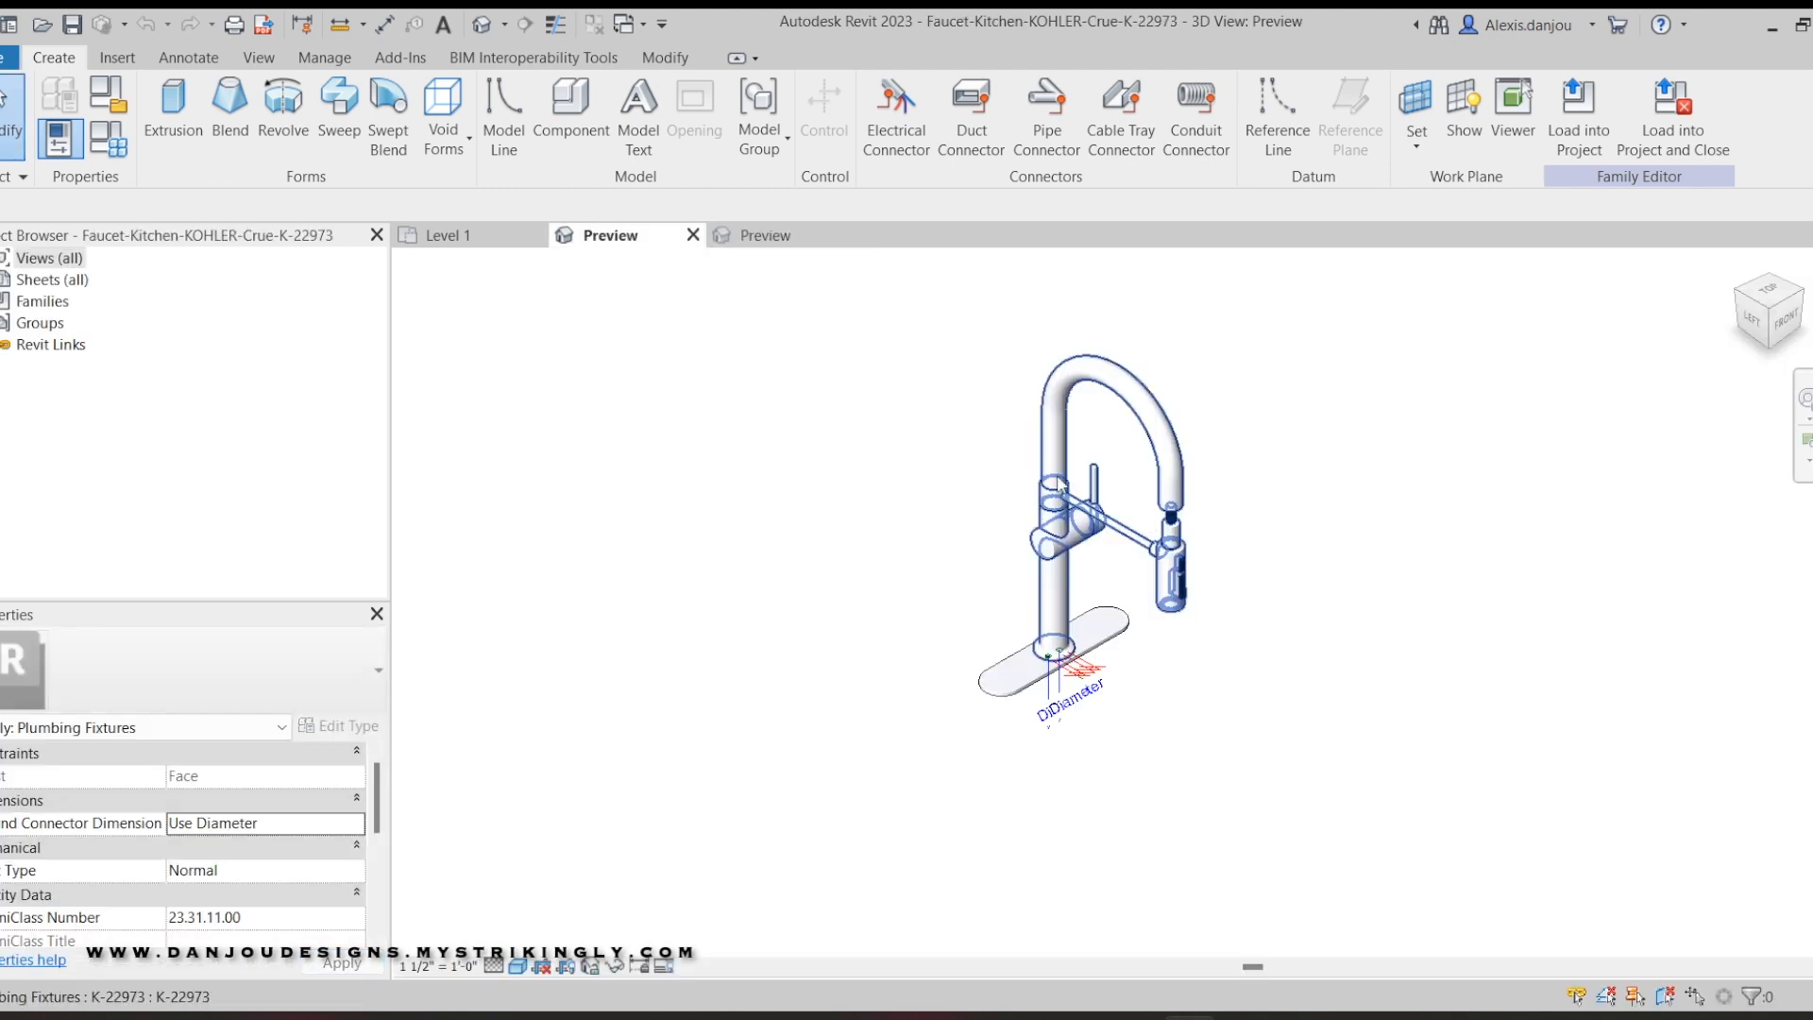
{"action": "left_click", "coordinate": [782, 238]}
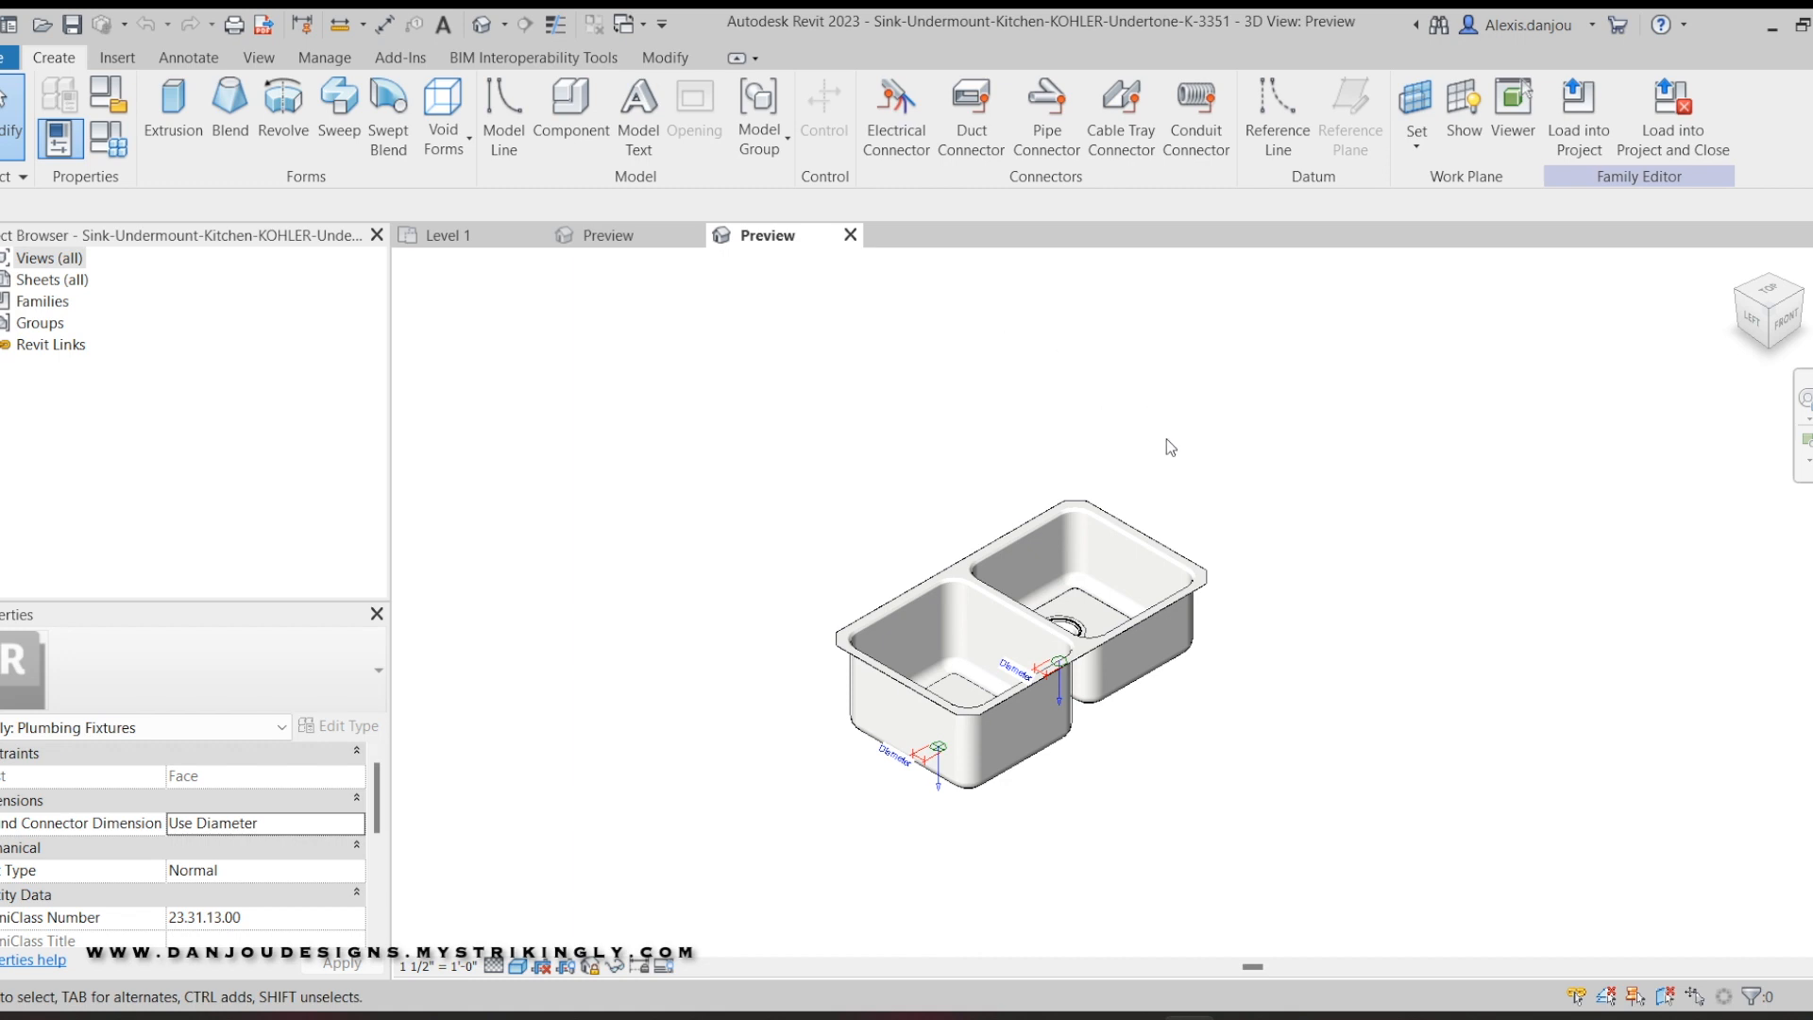
{"action": "left_click", "coordinate": [1689, 143]}
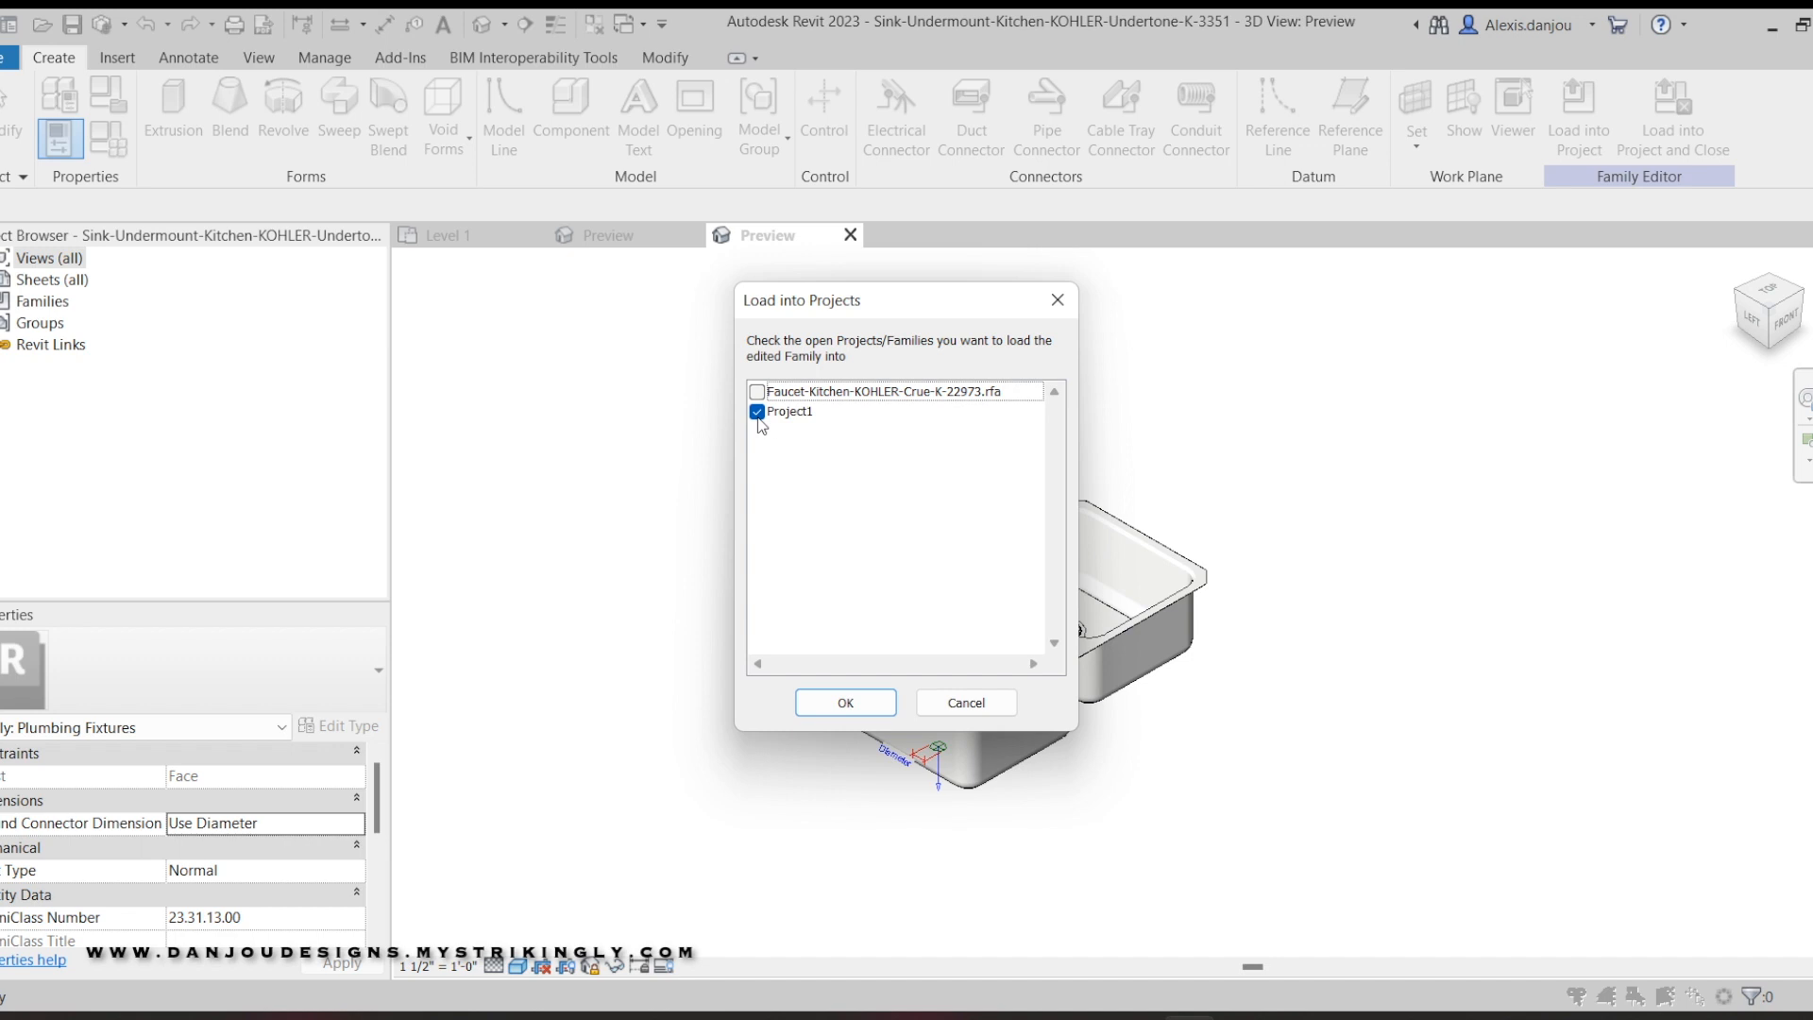
{"action": "left_click", "coordinate": [884, 701]}
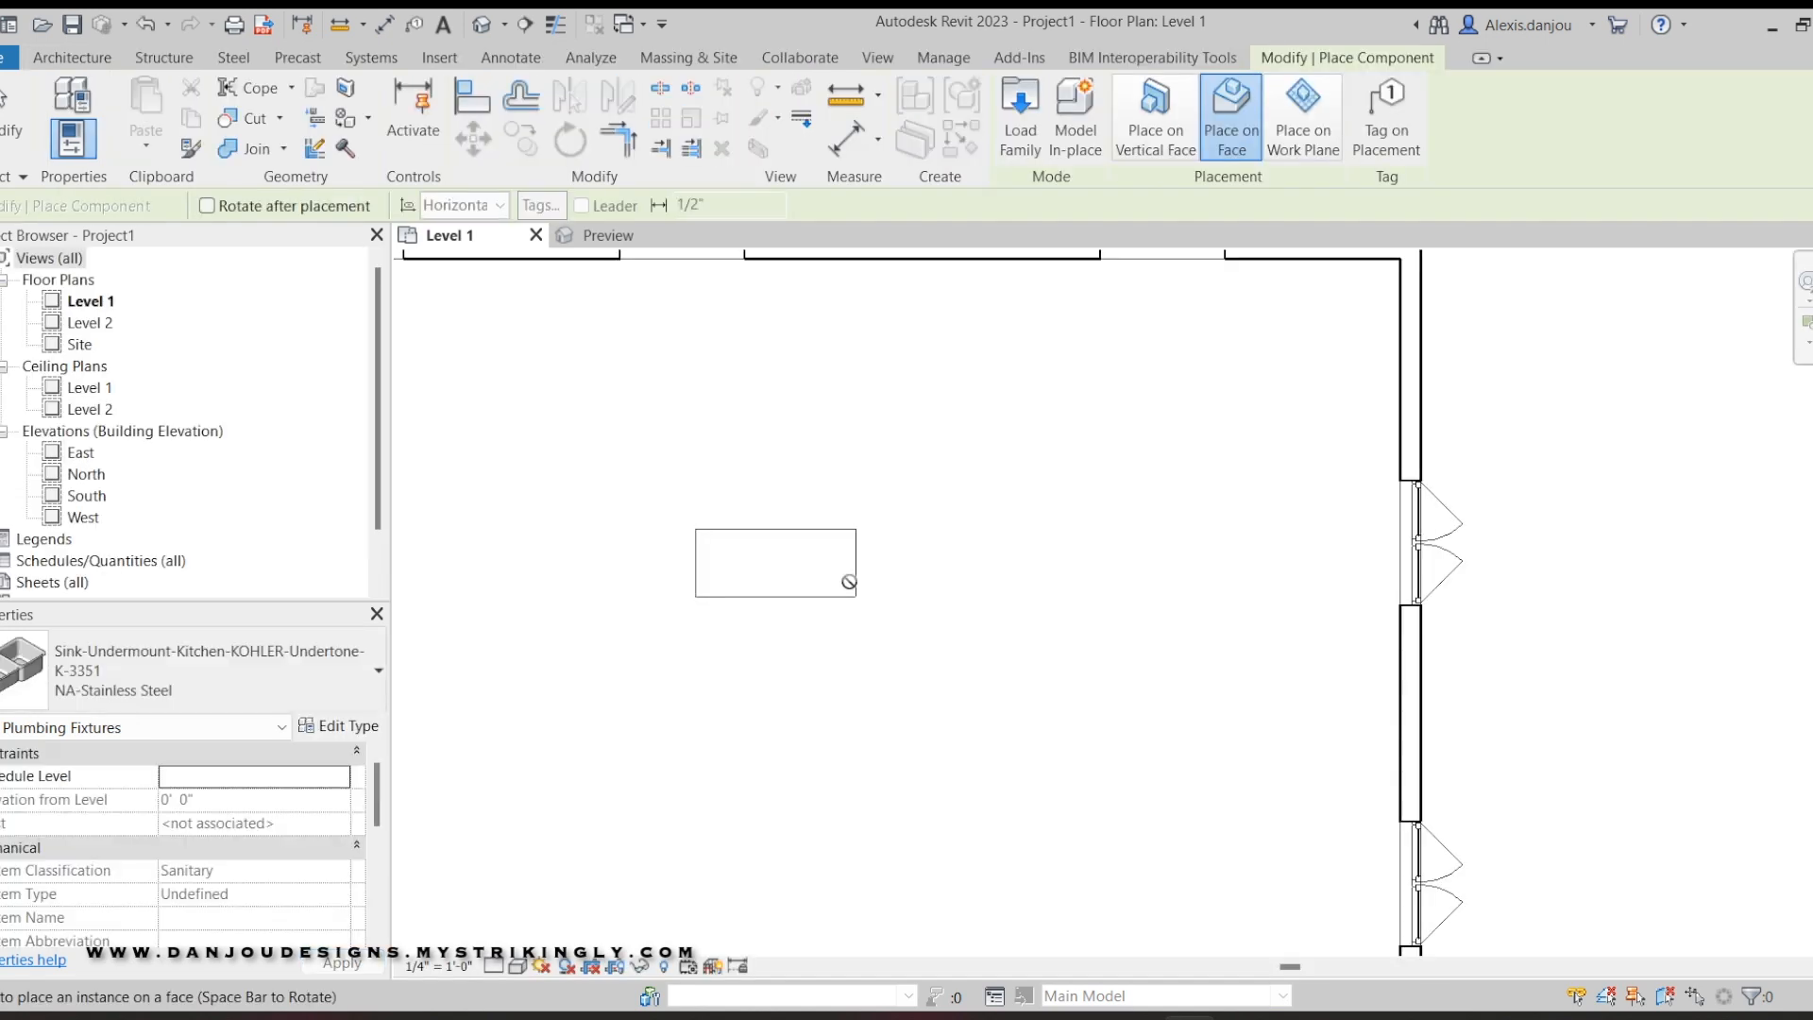
Place the sink, rotated 180 degrees, on the cabinet's top face, centred lengthwise and near the drawer side.
{"action": "scroll", "coordinate": [800, 539], "scroll_direction": "up", "scroll_amount": 4}
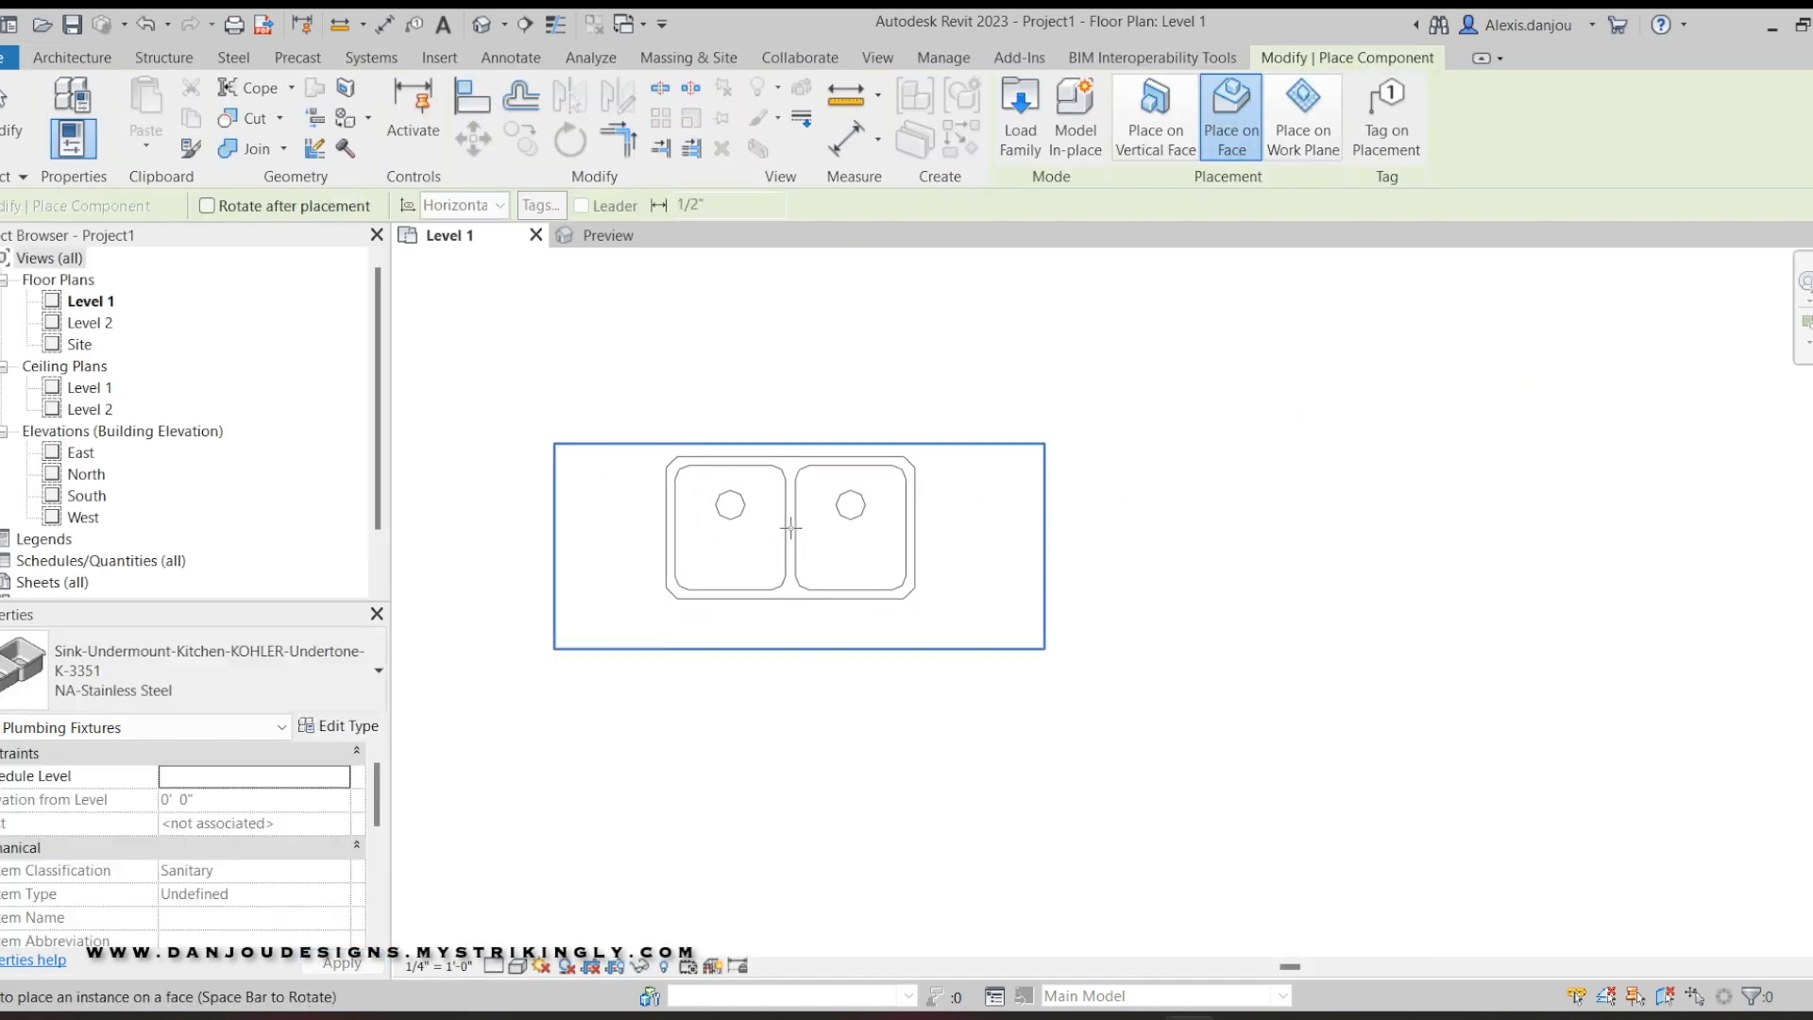
{"action": "key", "text": "space"}
{"action": "key", "text": "space"}
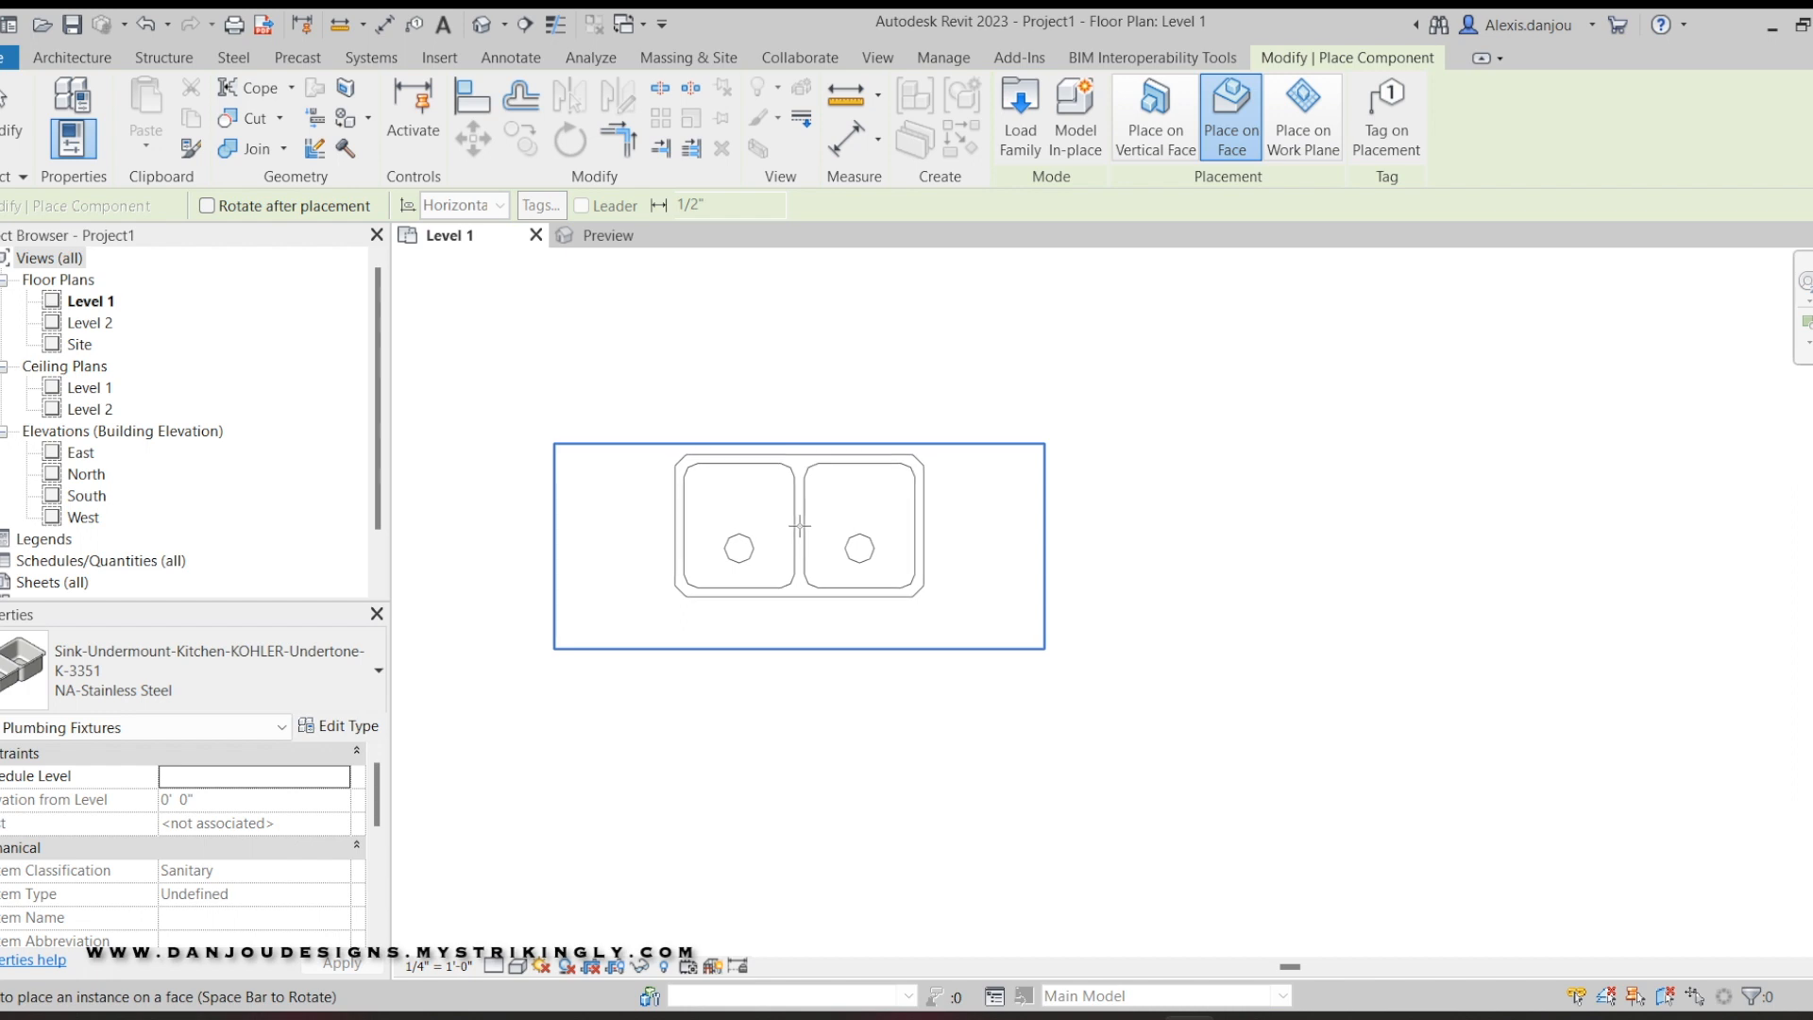
{"action": "left_click", "coordinate": [800, 526]}
{"action": "right_click", "coordinate": [987, 363]}
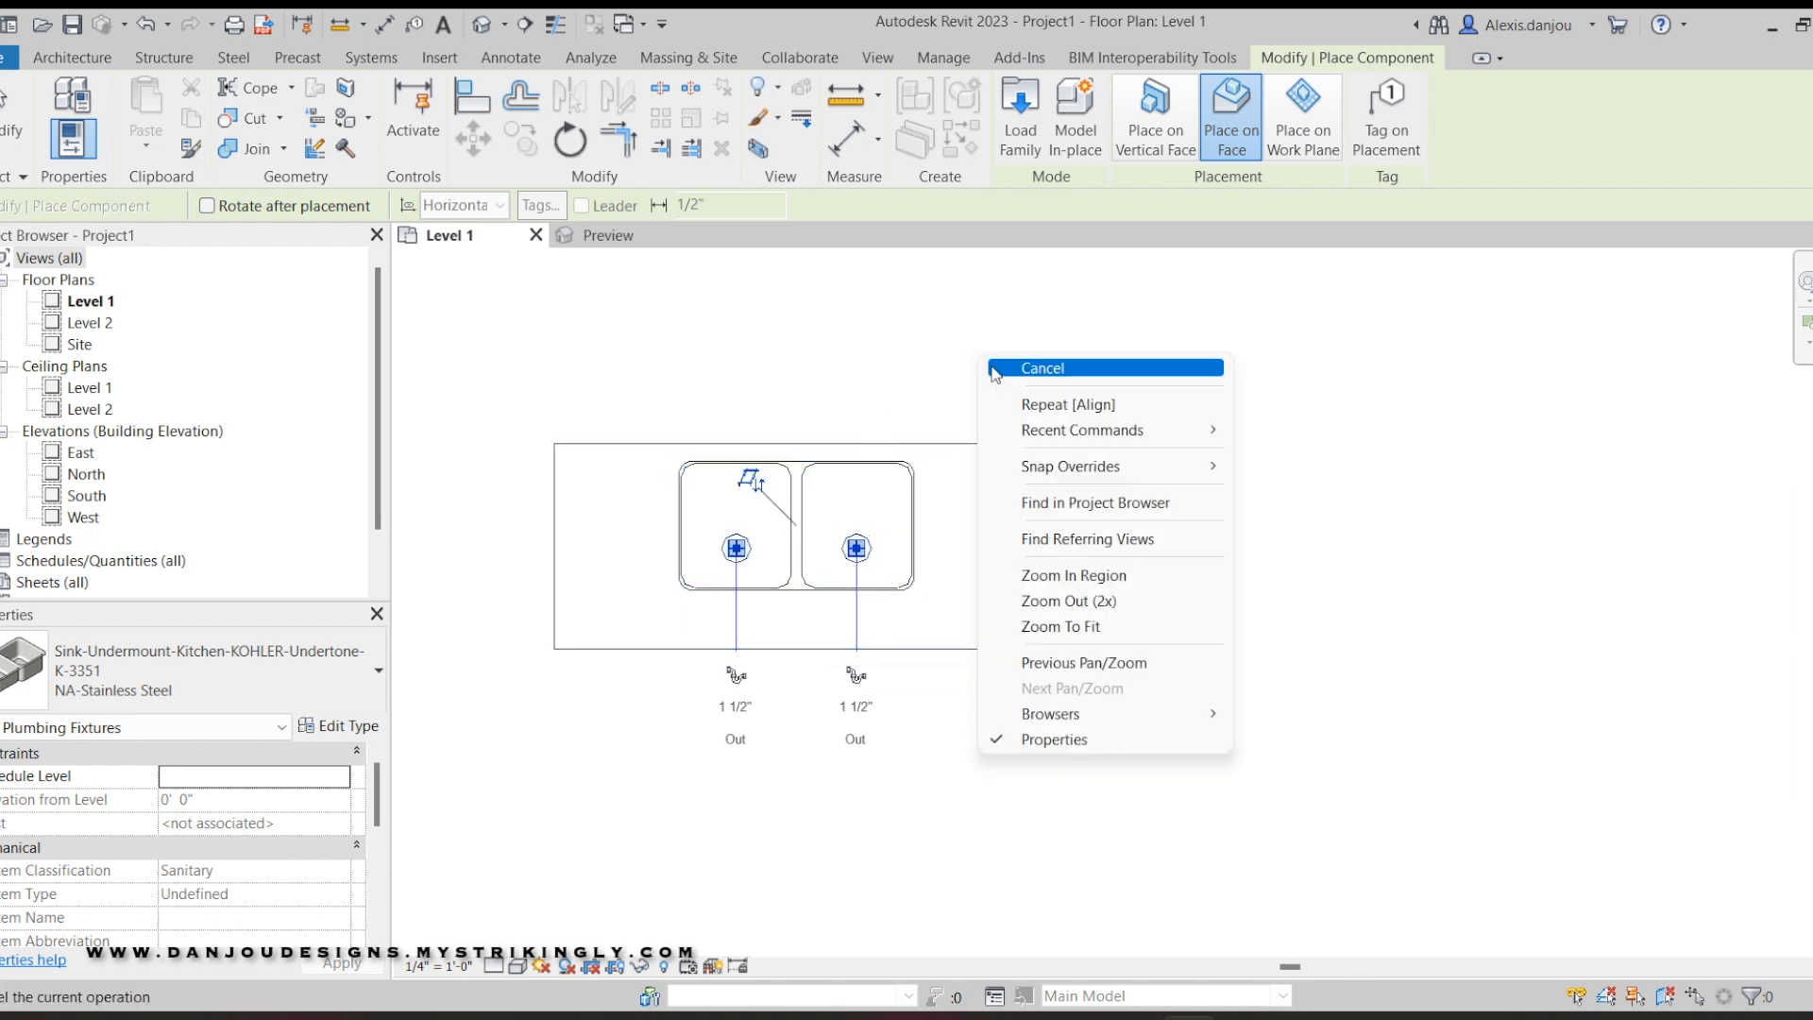
{"action": "left_click", "coordinate": [996, 368]}
{"action": "right_click", "coordinate": [991, 364]}
{"action": "left_click", "coordinate": [1001, 368]}
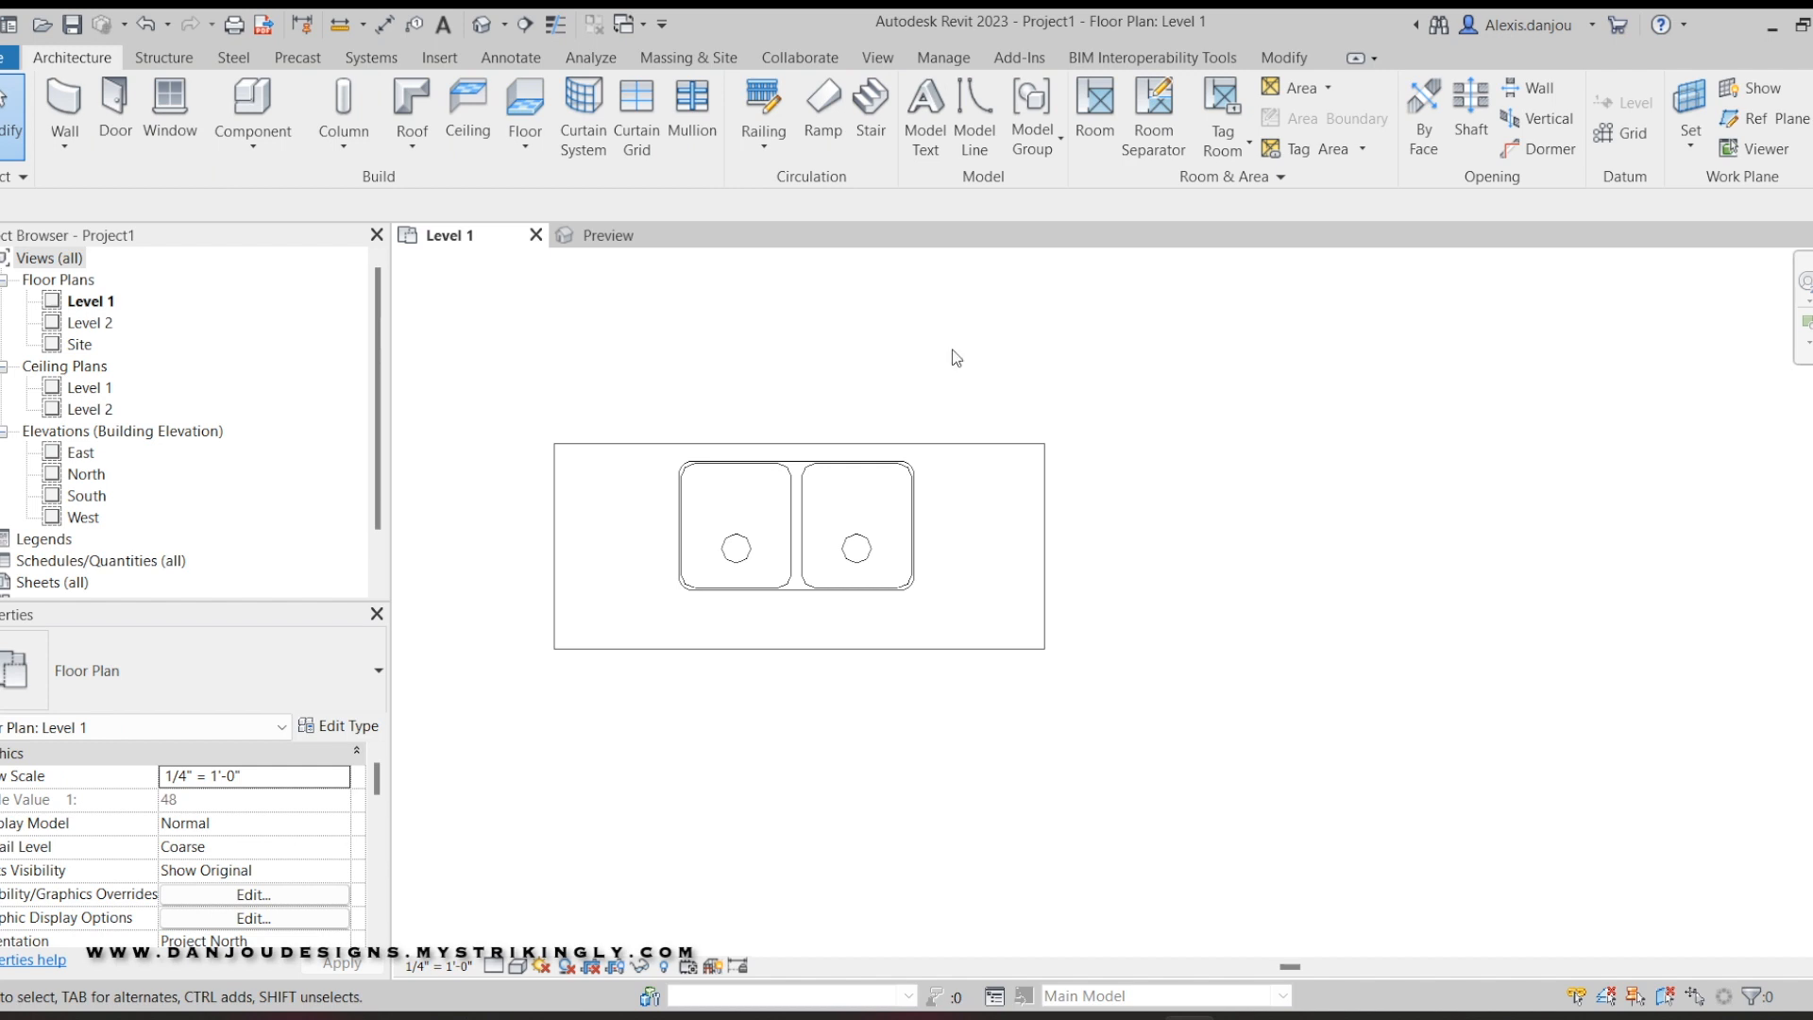
{"action": "scroll", "coordinate": [906, 472], "scroll_direction": "down", "scroll_amount": 3}
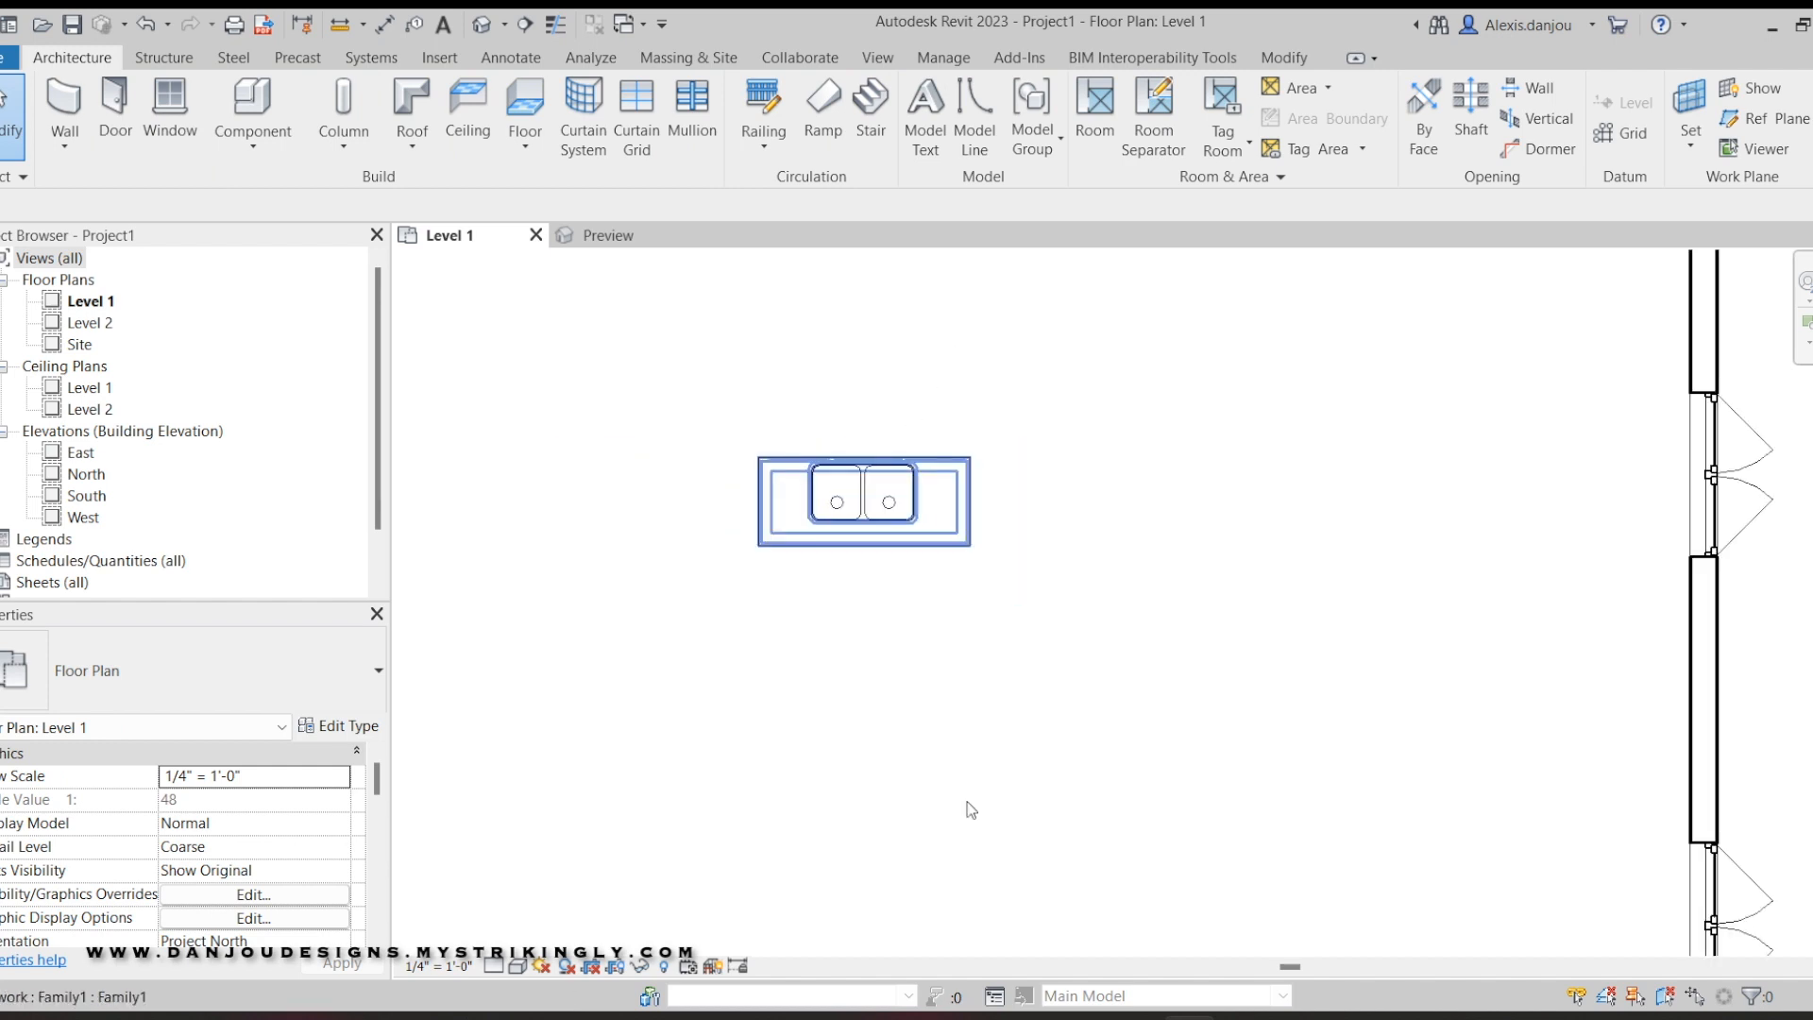
Load the Faucet-Kitchen-KOHLER-Crue-K-22973 family into the project and place it on the countertop behind the sink, centred with its spout over the divider.
{"action": "left_click", "coordinate": [609, 236]}
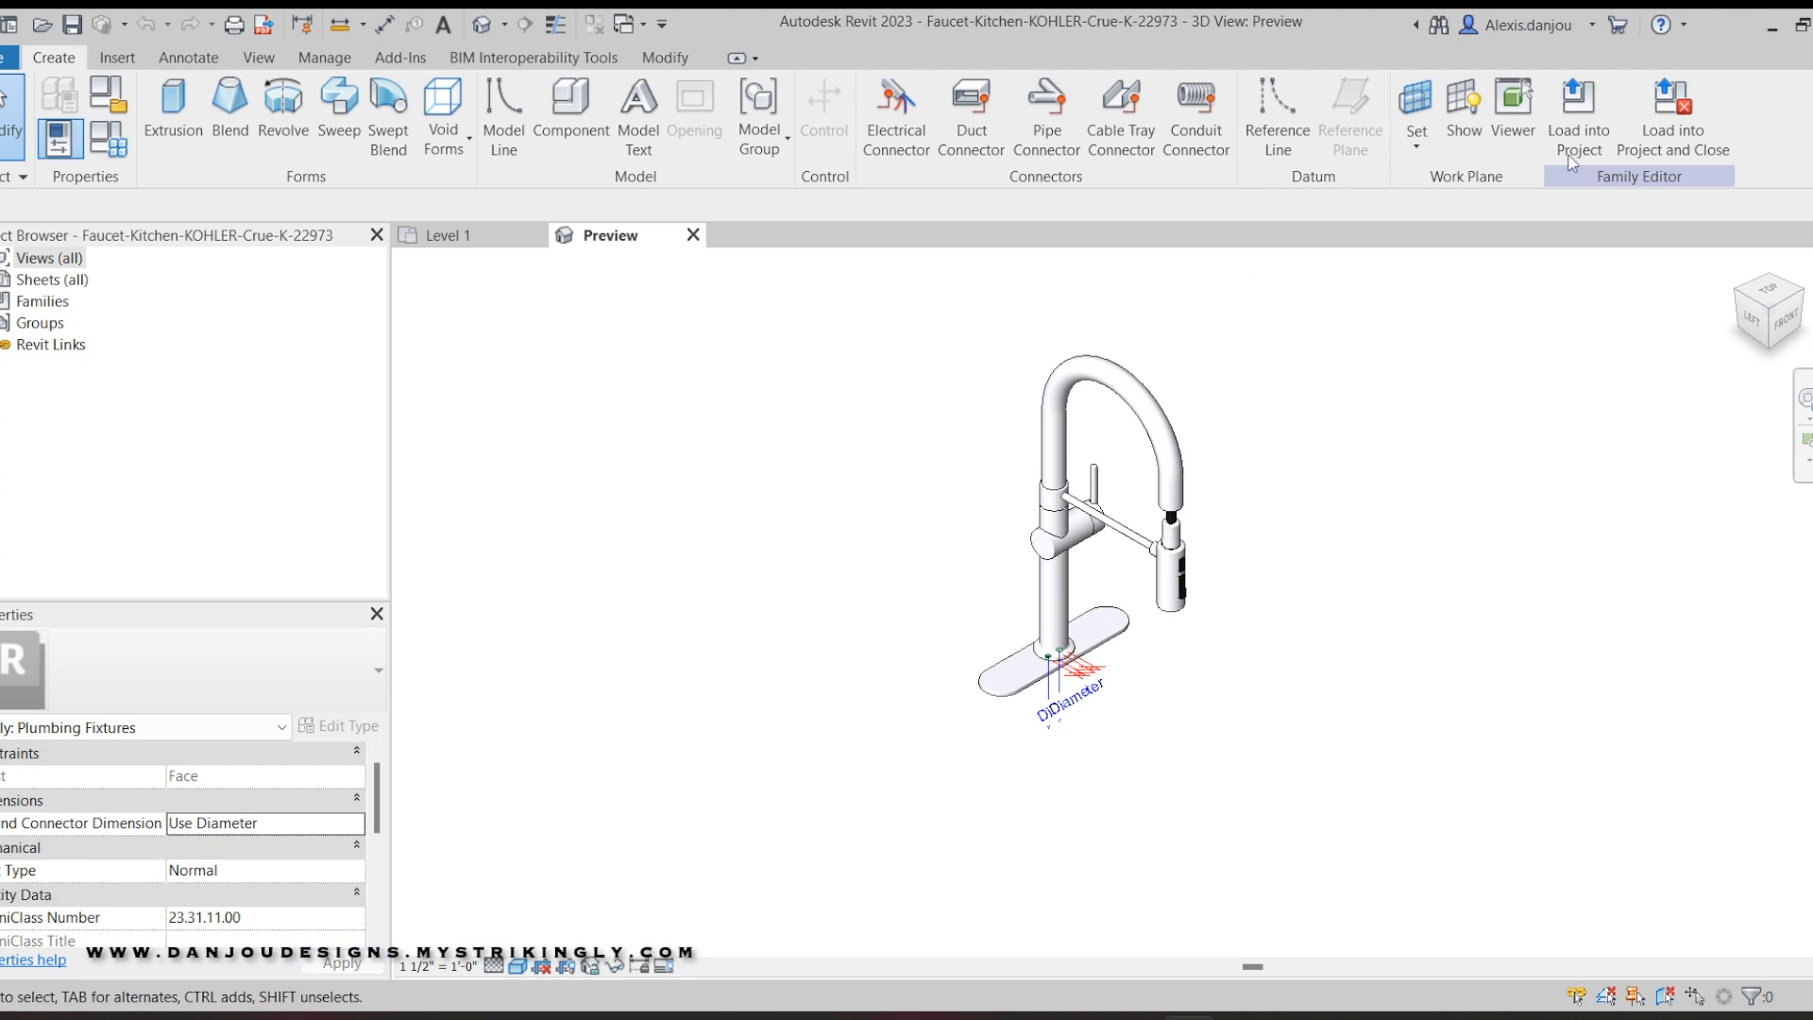
{"action": "left_click", "coordinate": [1706, 106]}
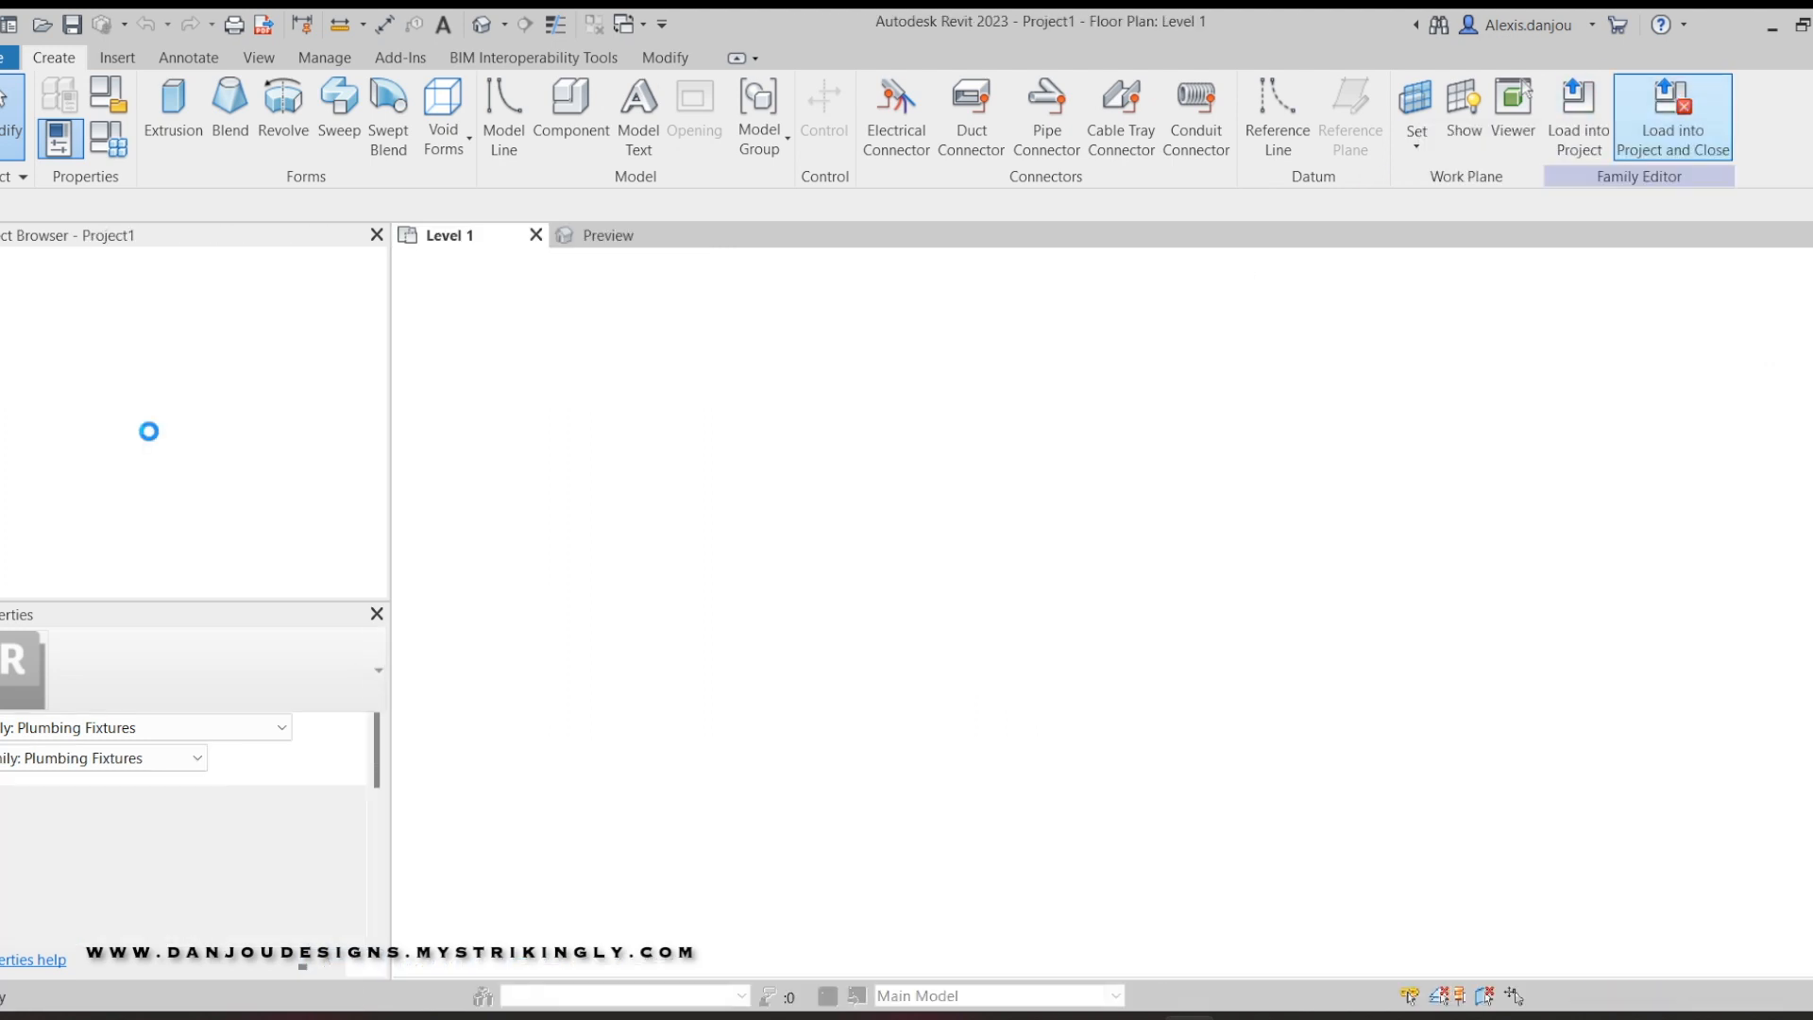
{"action": "scroll", "coordinate": [853, 513], "scroll_direction": "up", "scroll_amount": 5}
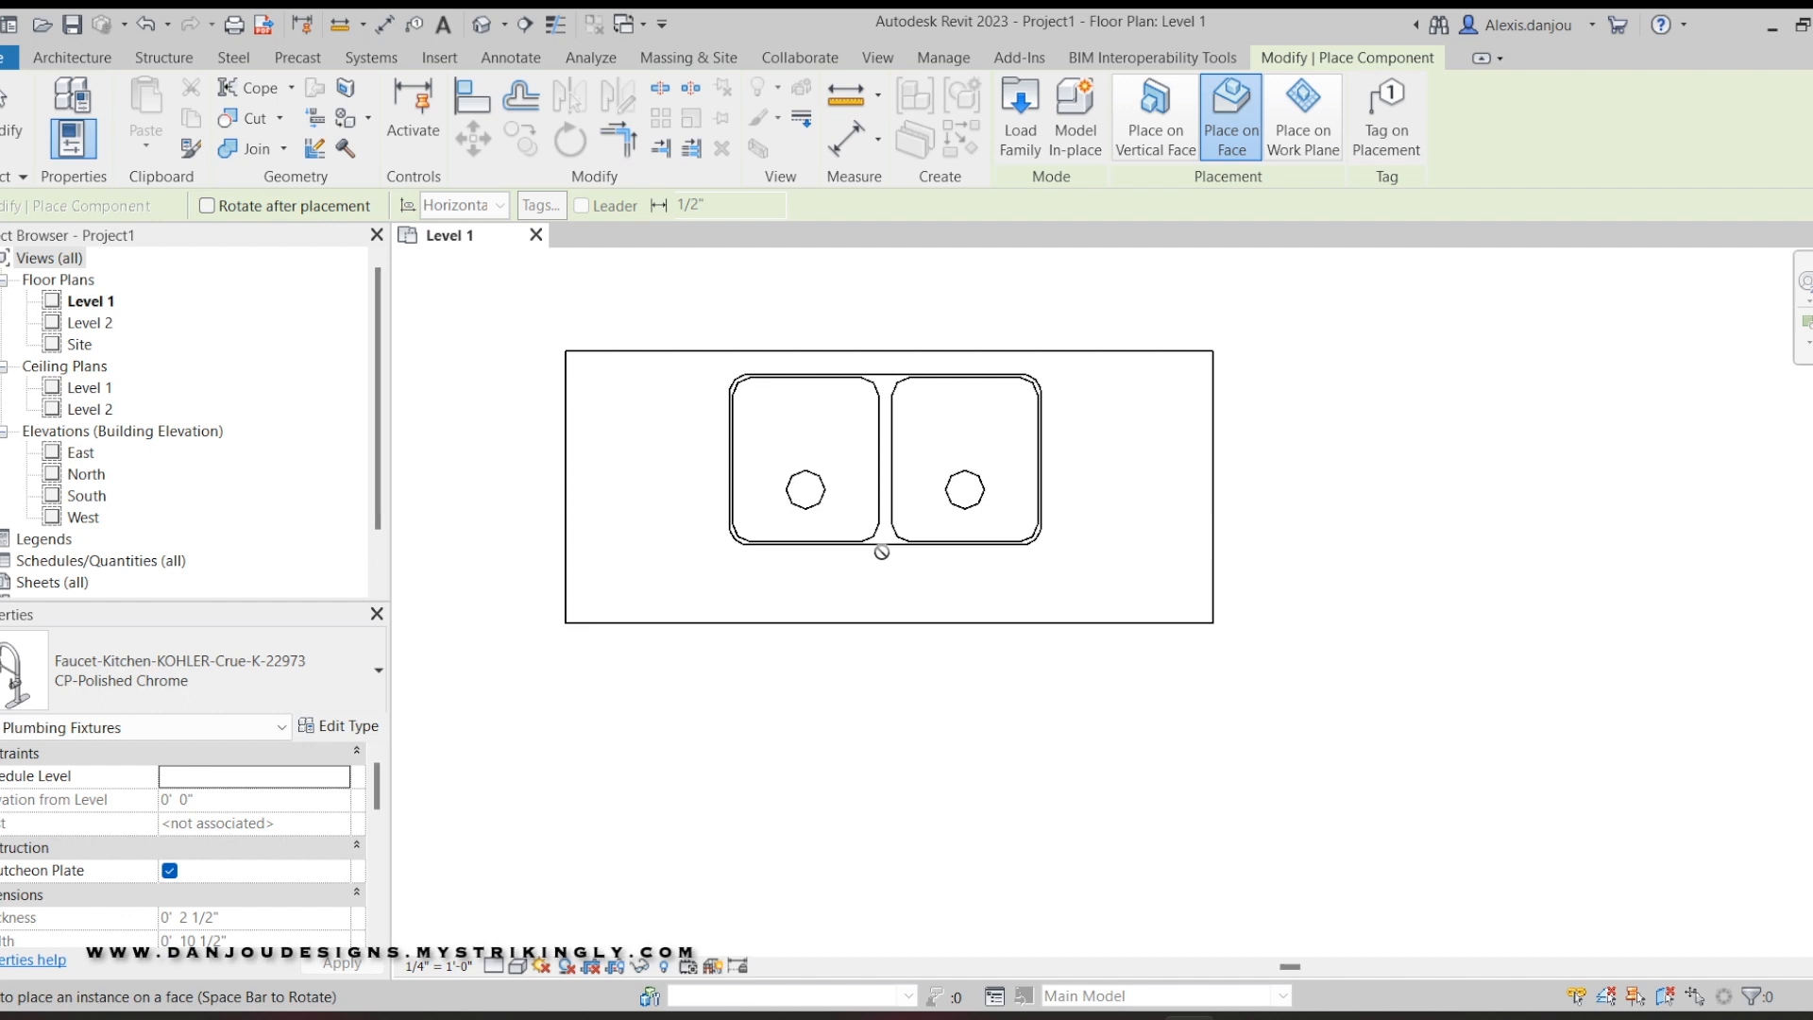
{"action": "key", "text": "space"}
{"action": "key", "text": "space"}
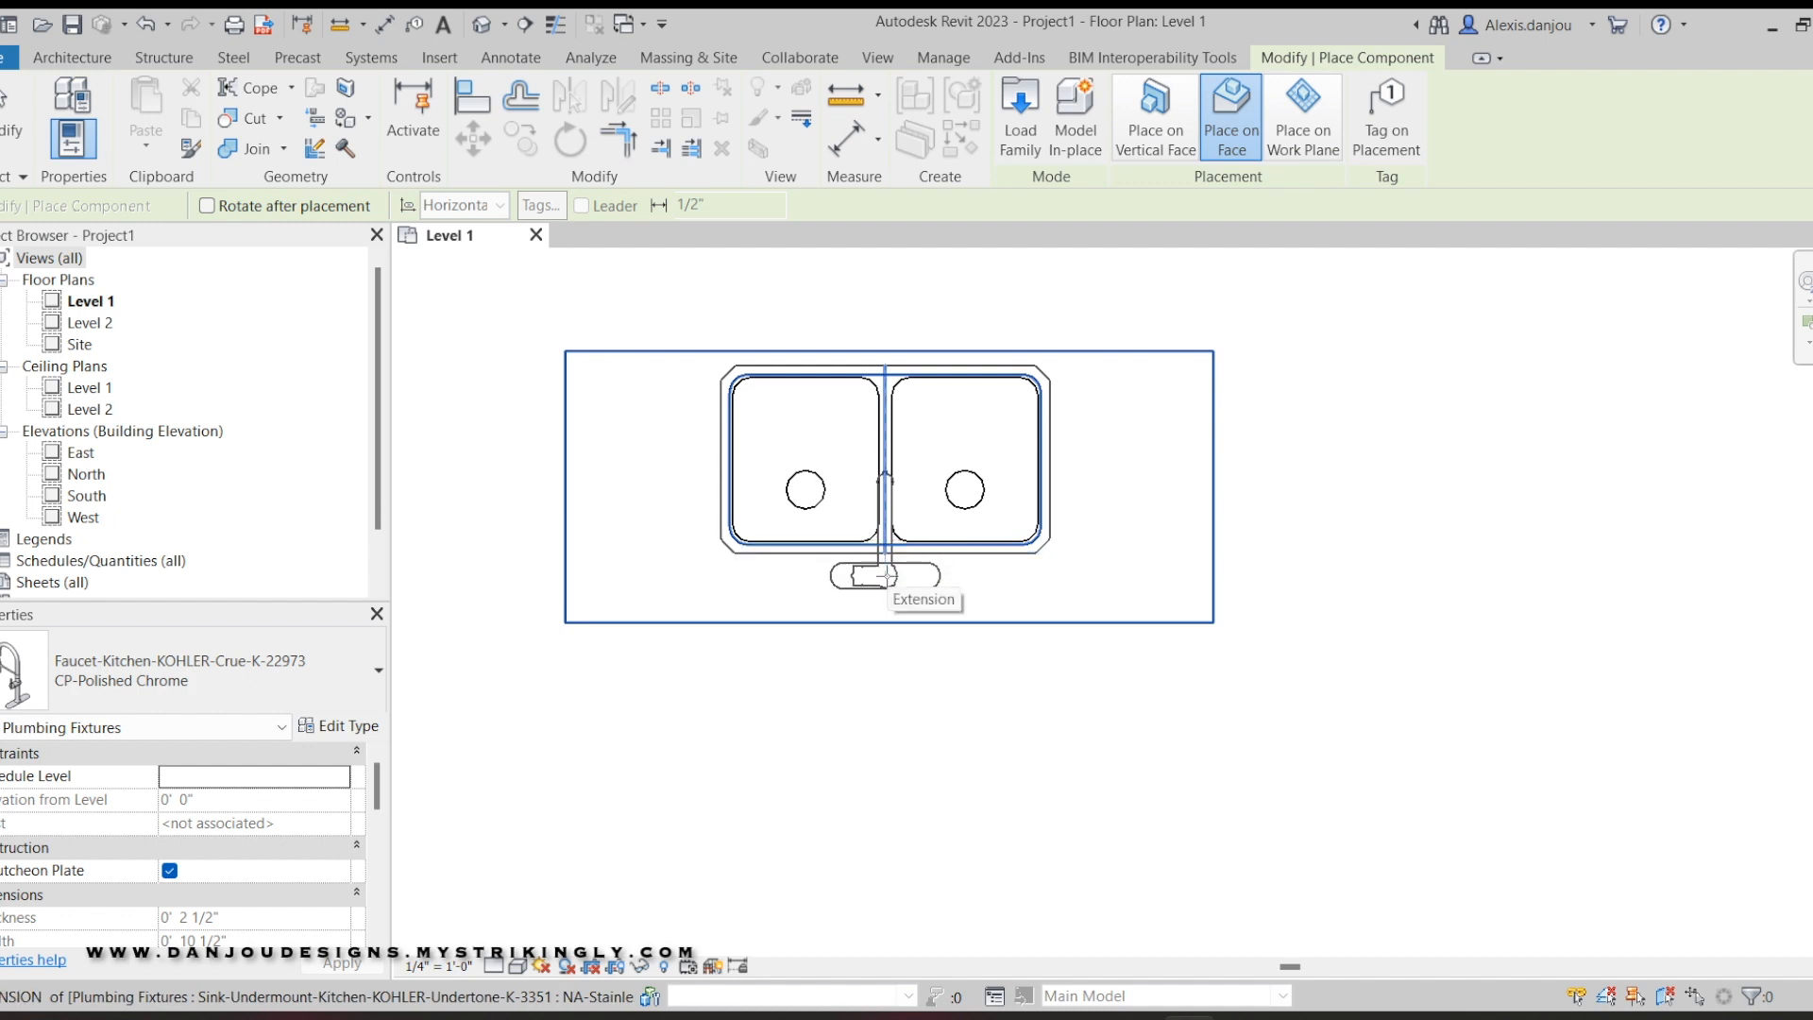
{"action": "left_click", "coordinate": [885, 573]}
{"action": "right_click", "coordinate": [1014, 765]}
{"action": "left_click", "coordinate": [1135, 369]}
Change the detail level of the Level 1 floor plan.
{"action": "left_click", "coordinate": [517, 965]}
{"action": "left_click", "coordinate": [495, 971]}
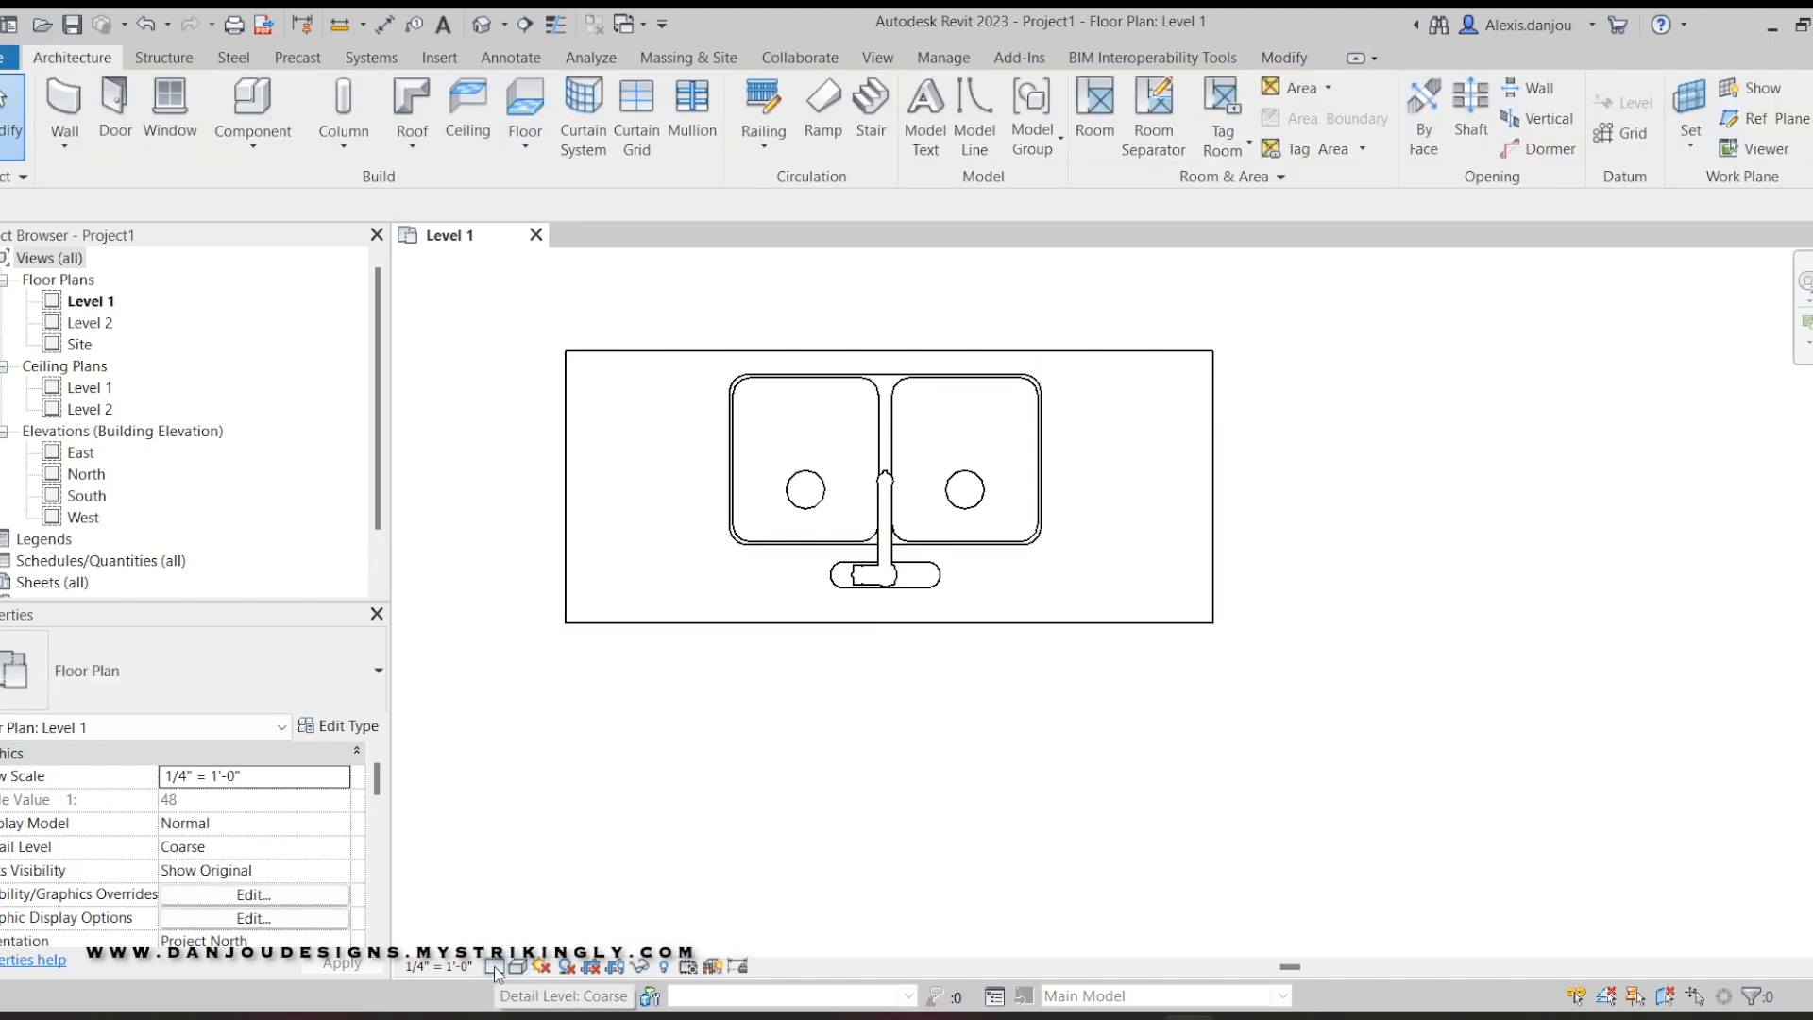
{"action": "left_click", "coordinate": [494, 967]}
{"action": "left_click", "coordinate": [522, 940]}
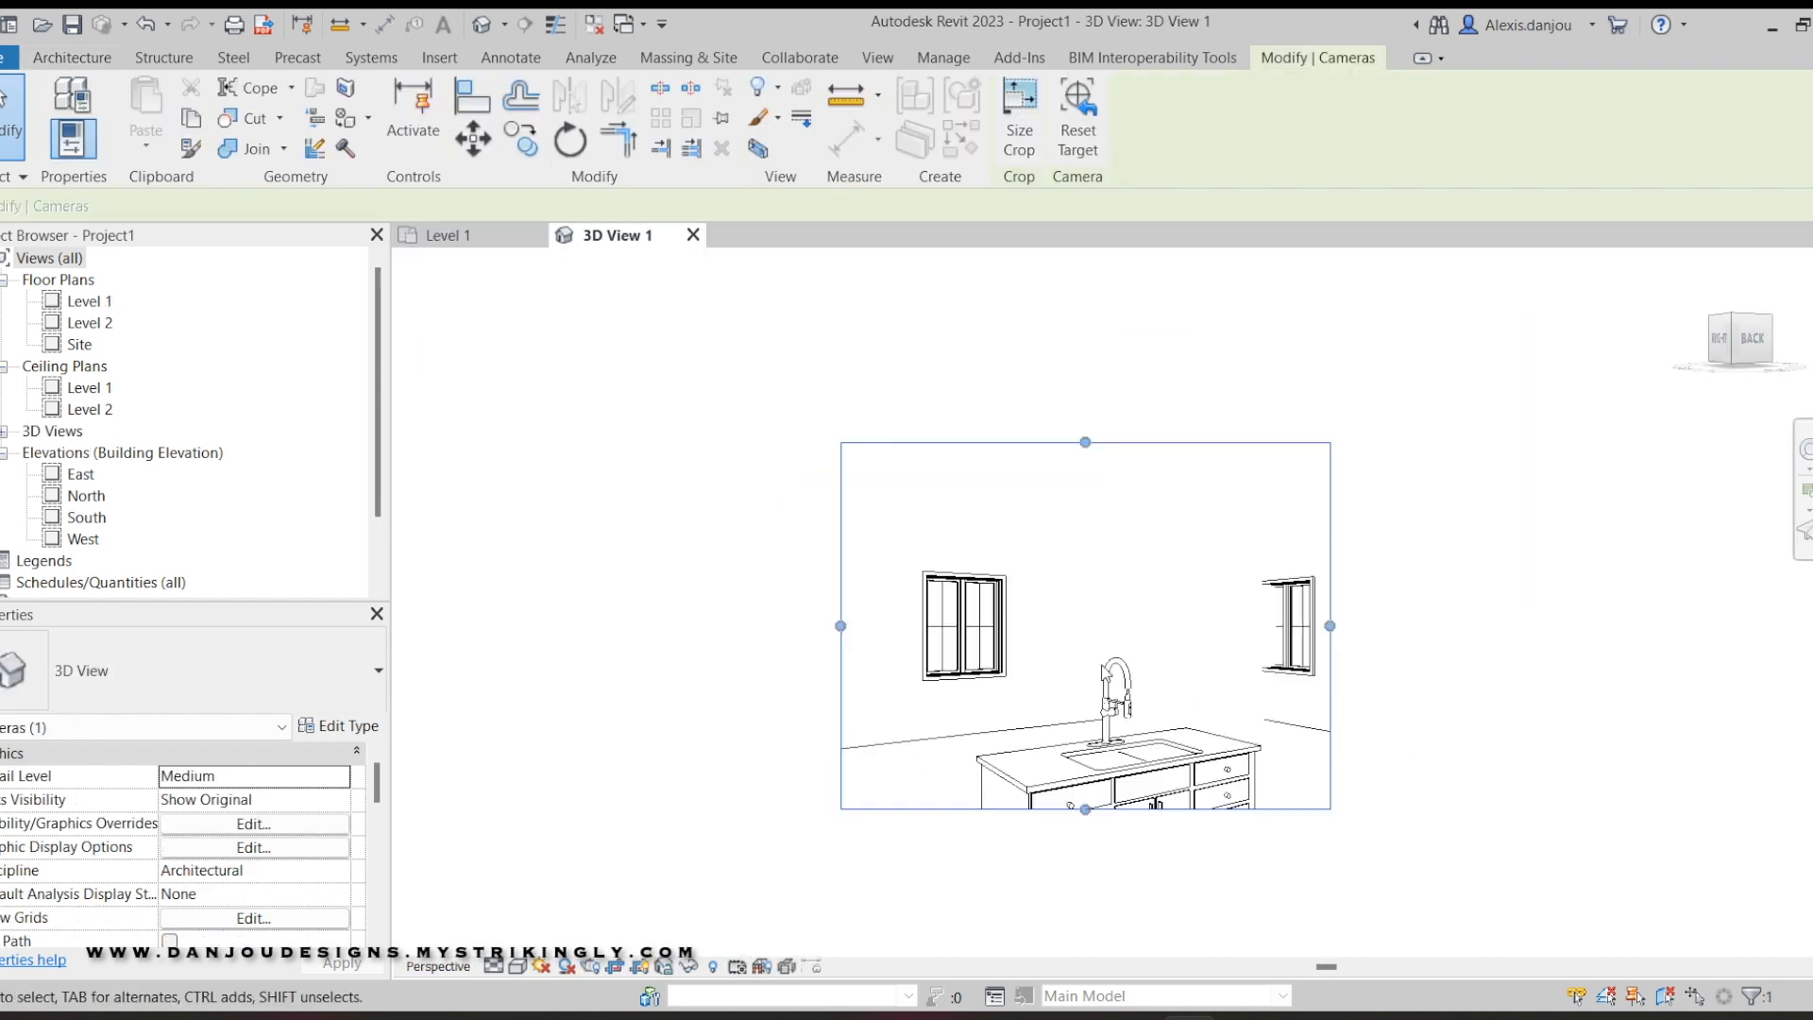
Enlarge the camera view's crop region to frame the whole sink cabinet and surrounding windows, and rotate the camera view.
{"action": "left_click_drag", "start_coordinate": [909, 649], "coordinate": [909, 834]}
{"action": "left_click_drag", "start_coordinate": [1154, 558], "coordinate": [1364, 558]}
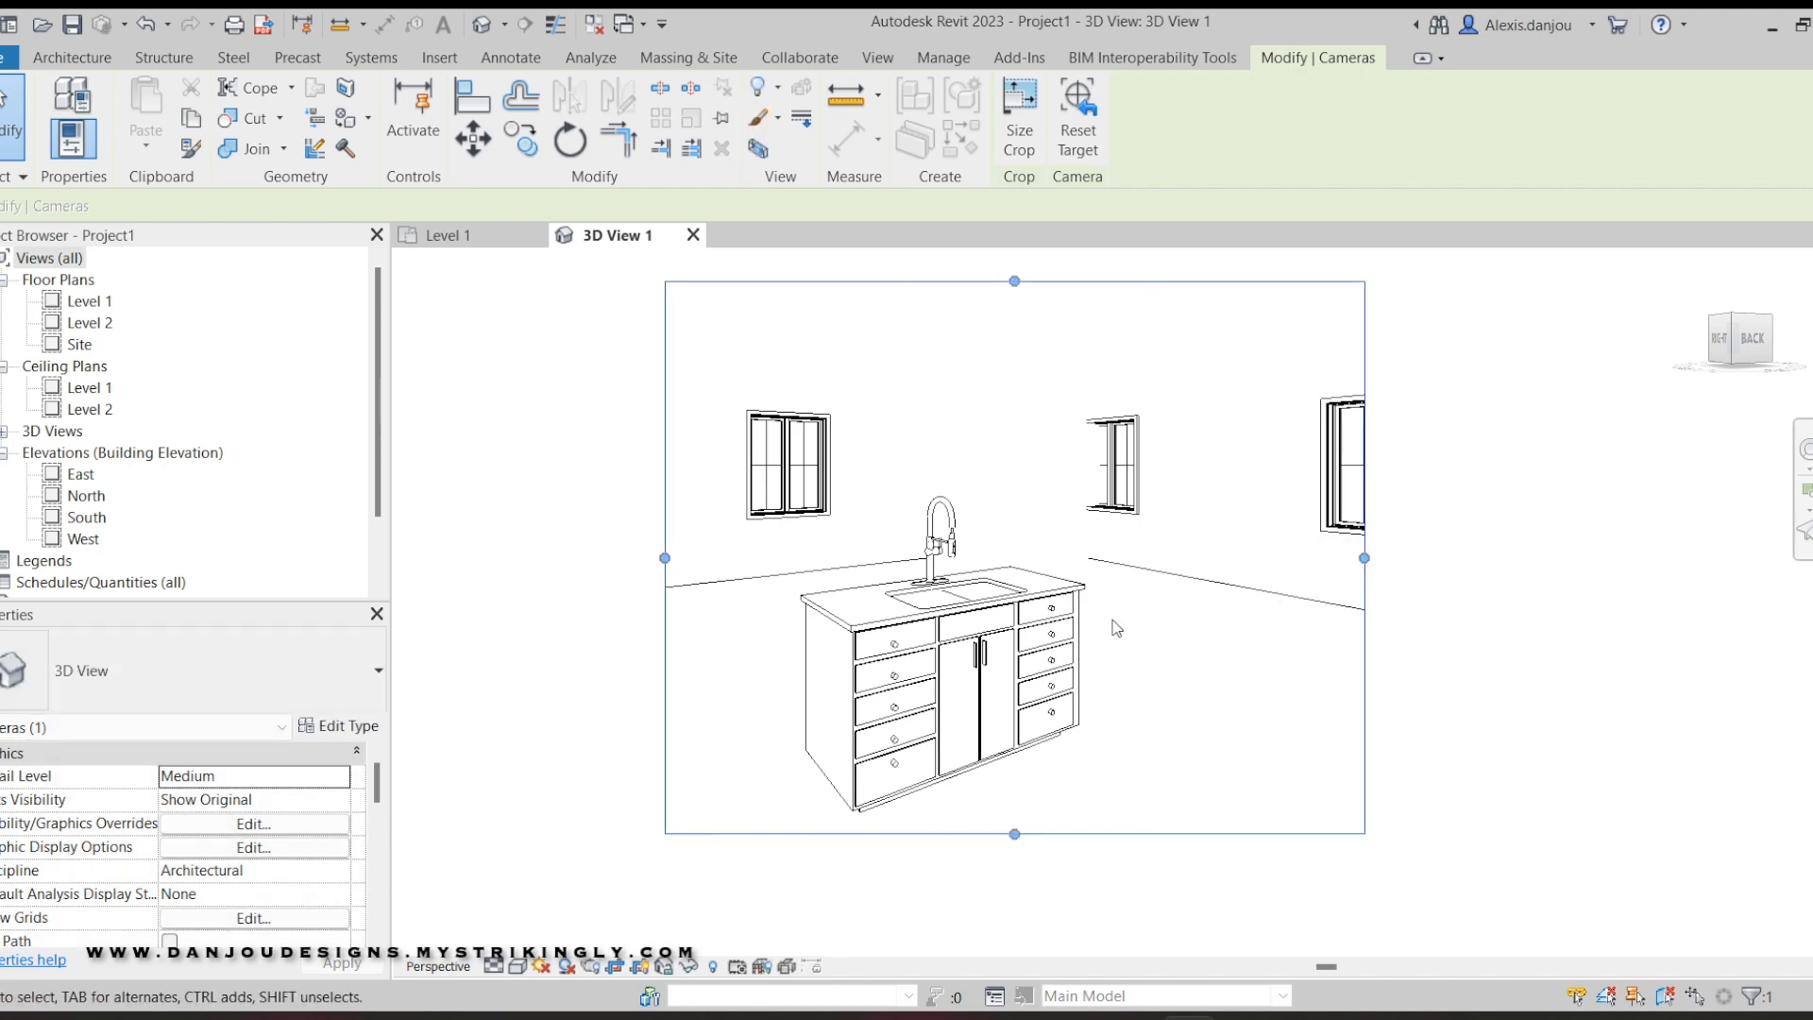
{"action": "left_click_drag", "start_coordinate": [1015, 835], "coordinate": [1016, 908]}
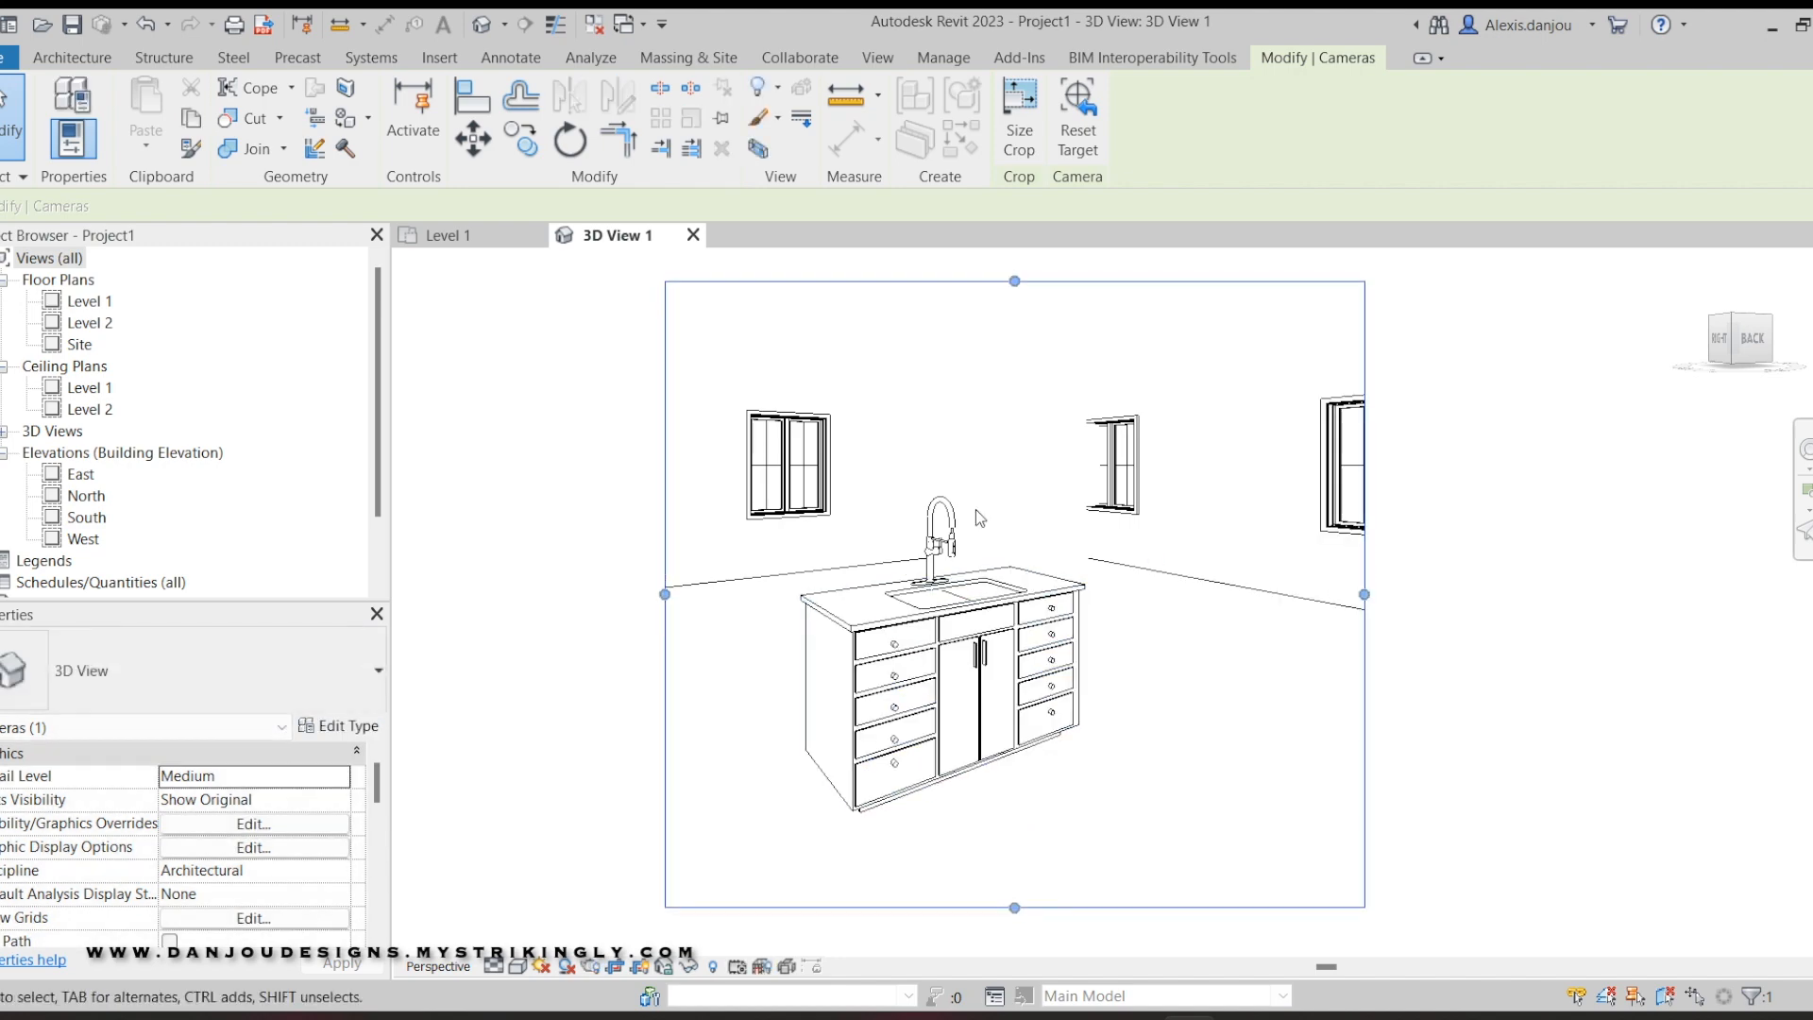
{"action": "scroll", "coordinate": [960, 548], "scroll_direction": "up", "scroll_amount": 3}
{"action": "scroll", "coordinate": [1086, 693], "scroll_direction": "down", "scroll_amount": 3}
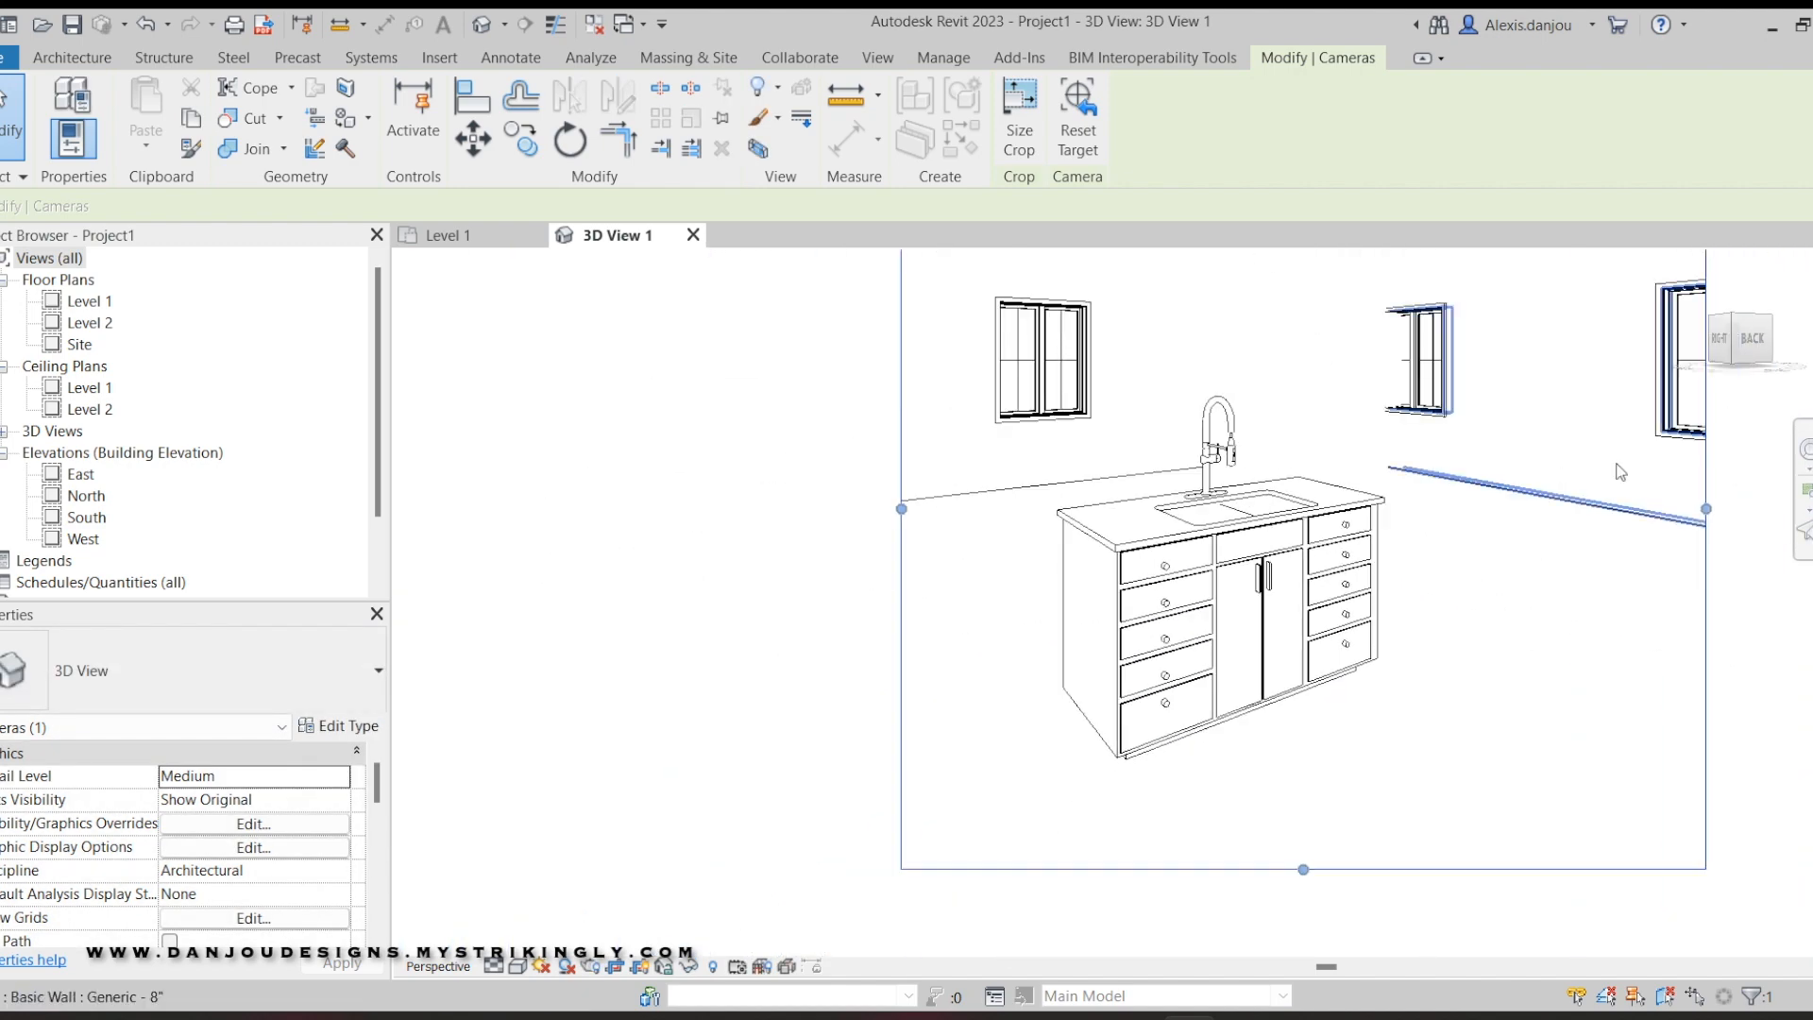
{"action": "left_click_drag", "start_coordinate": [1756, 347], "coordinate": [1620, 347]}
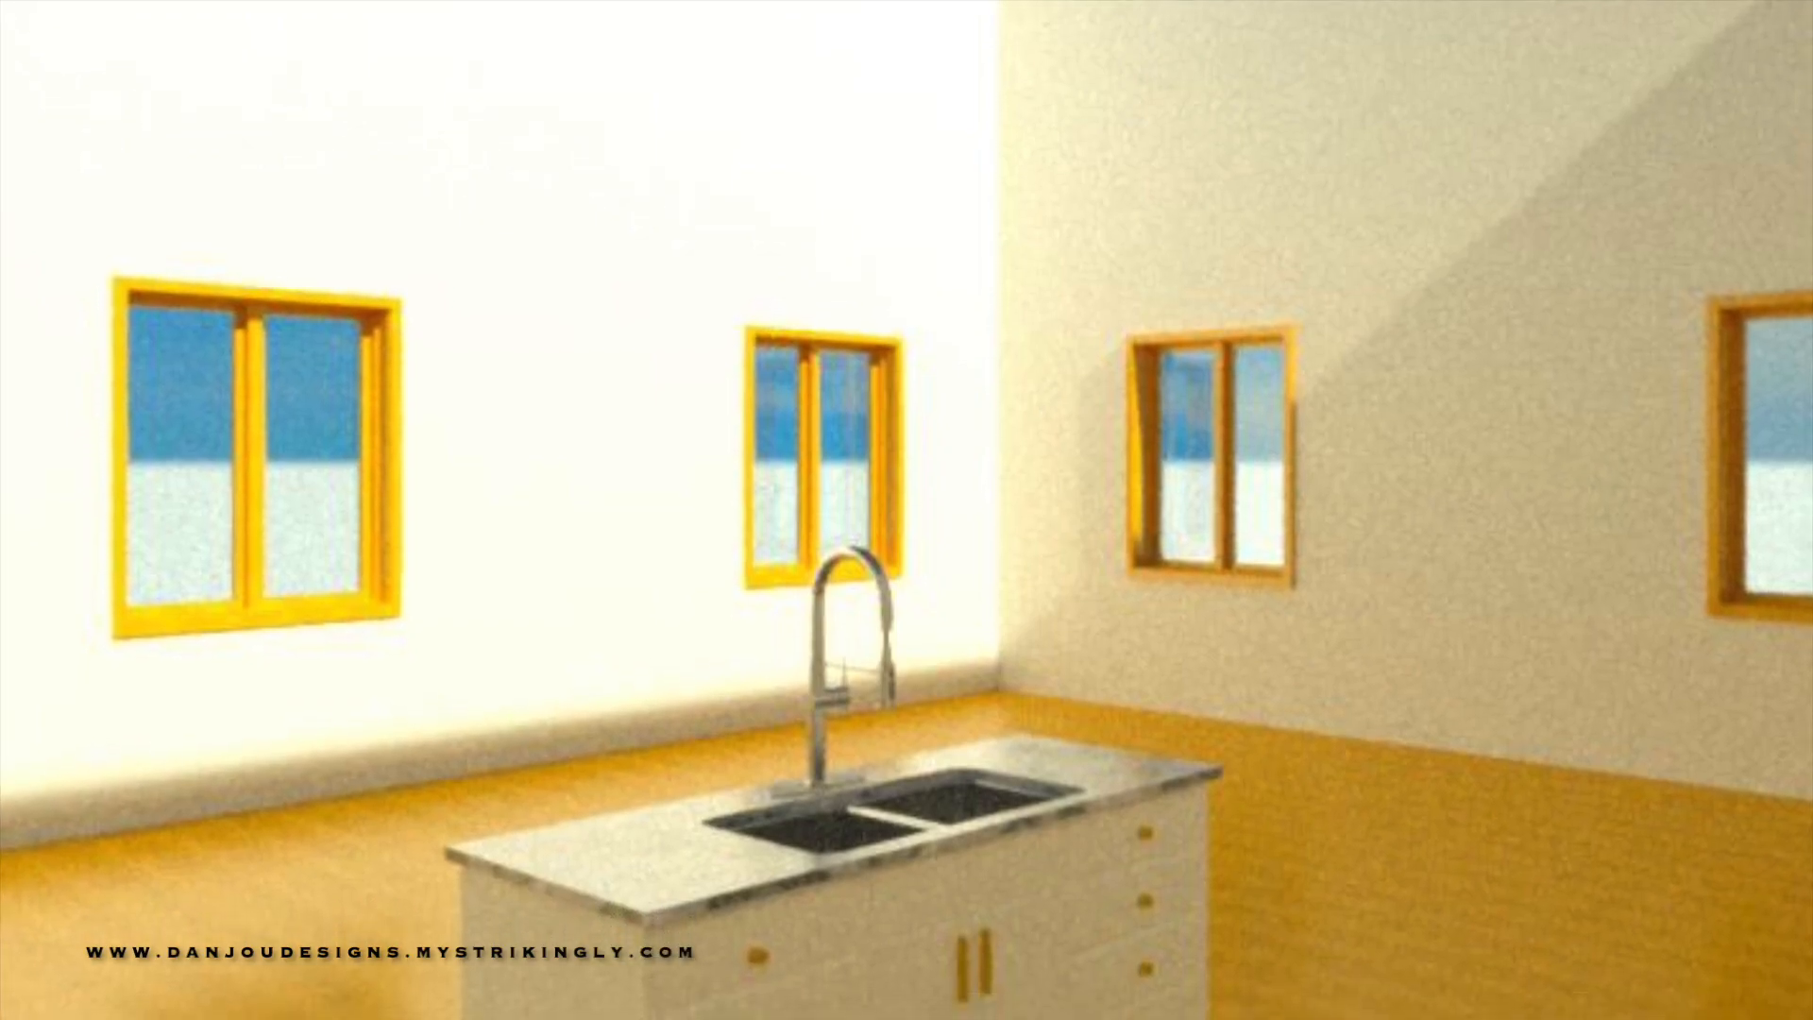